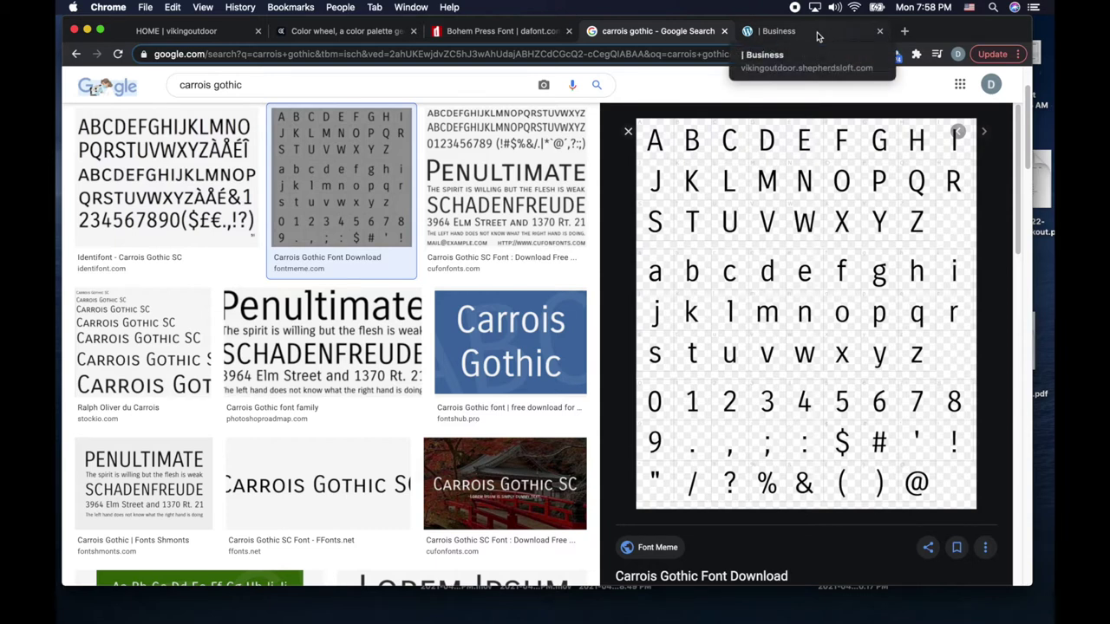
Step: Switch back to the '| Business' WordPress tab showing the blank Divi page
click(817, 35)
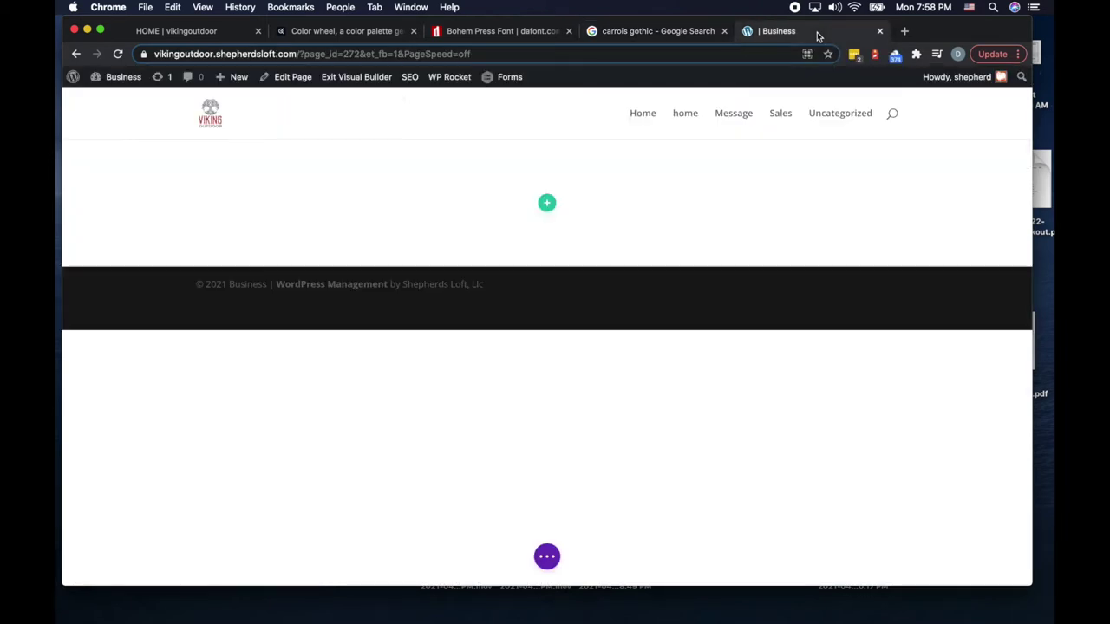
mouse_move(463, 218)
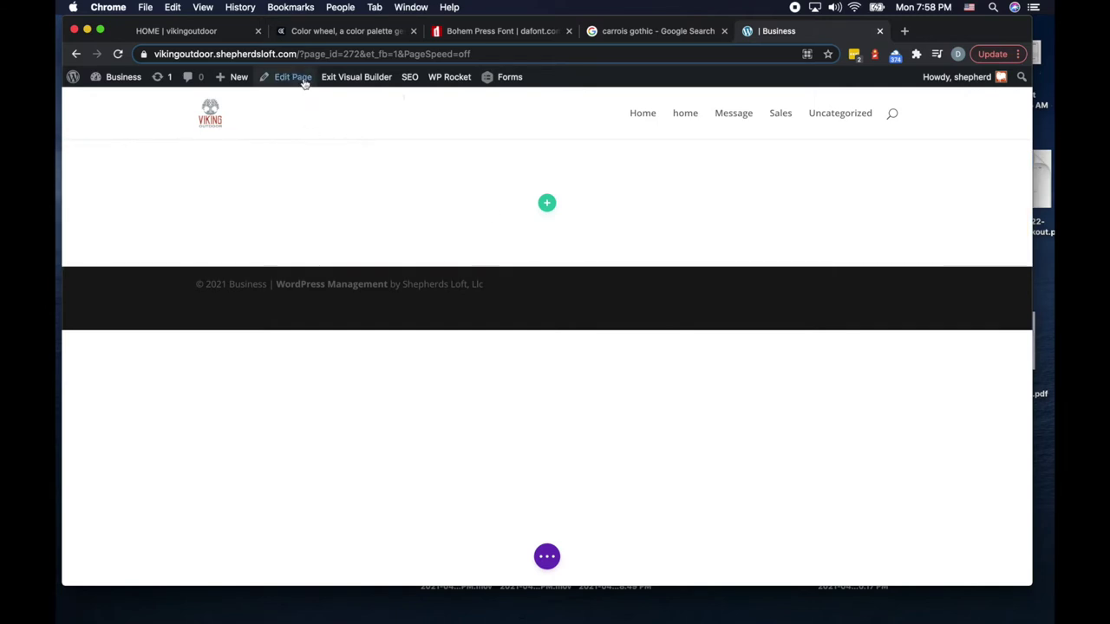
Step: Exit the Visual Builder with Discard & Exit, then bring up the + New menu
click(360, 78)
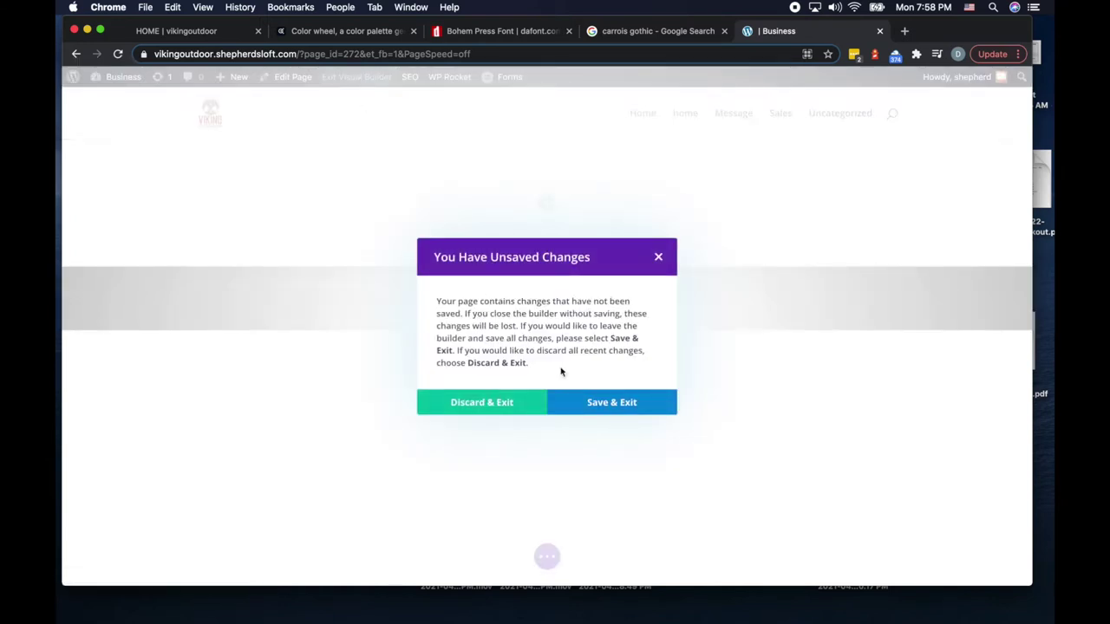
click(481, 403)
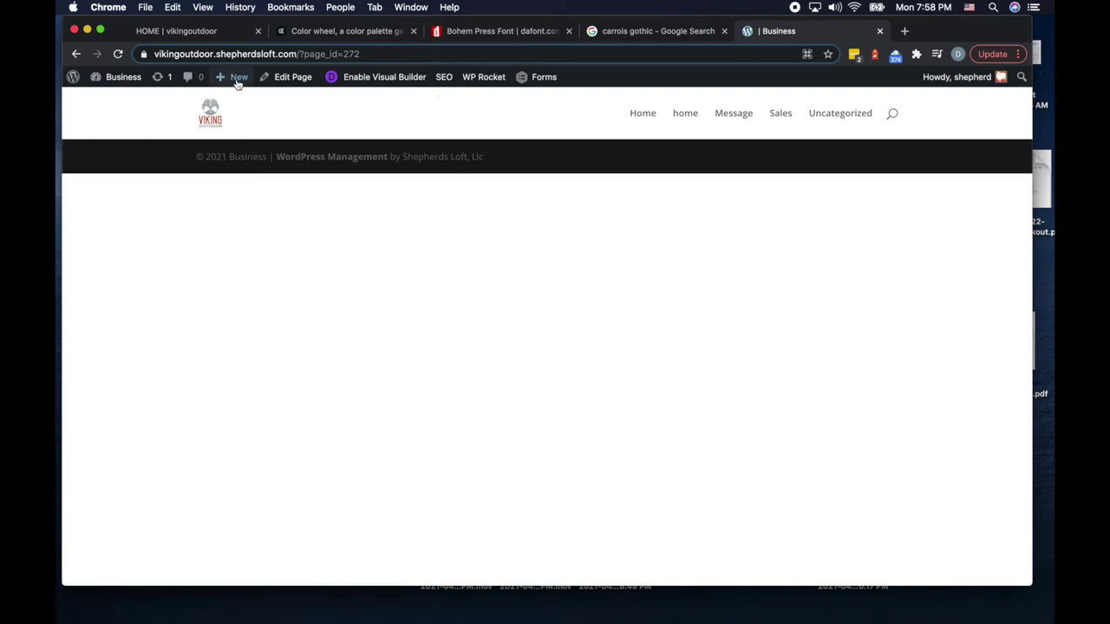
mouse_move(238, 81)
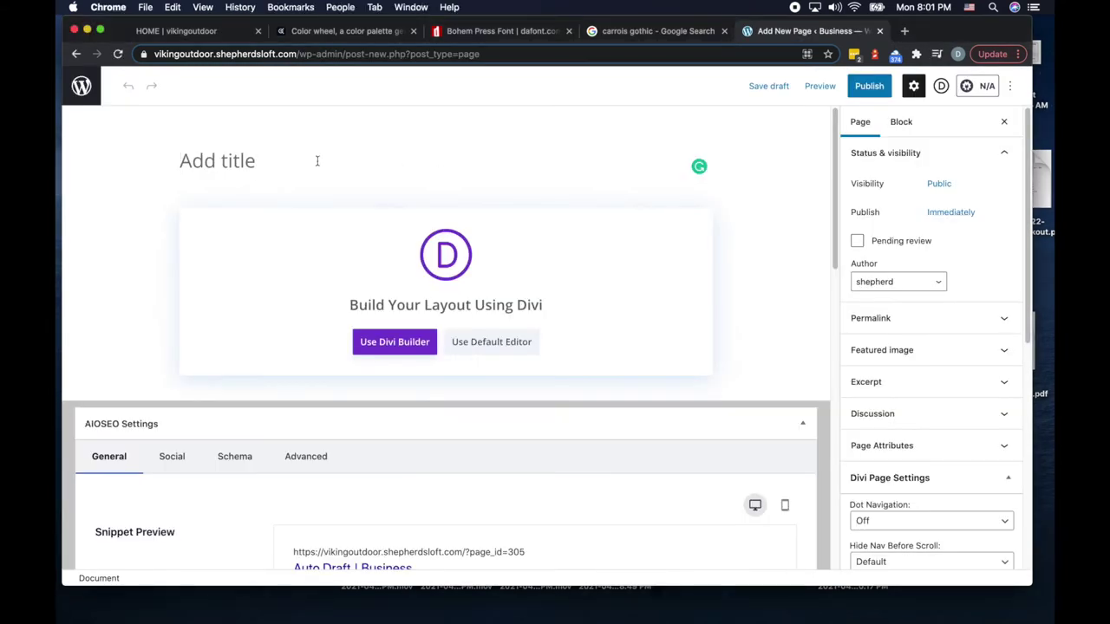
Step: Title the new page 'New Home Page' and build it with the Divi Builder
text(New )
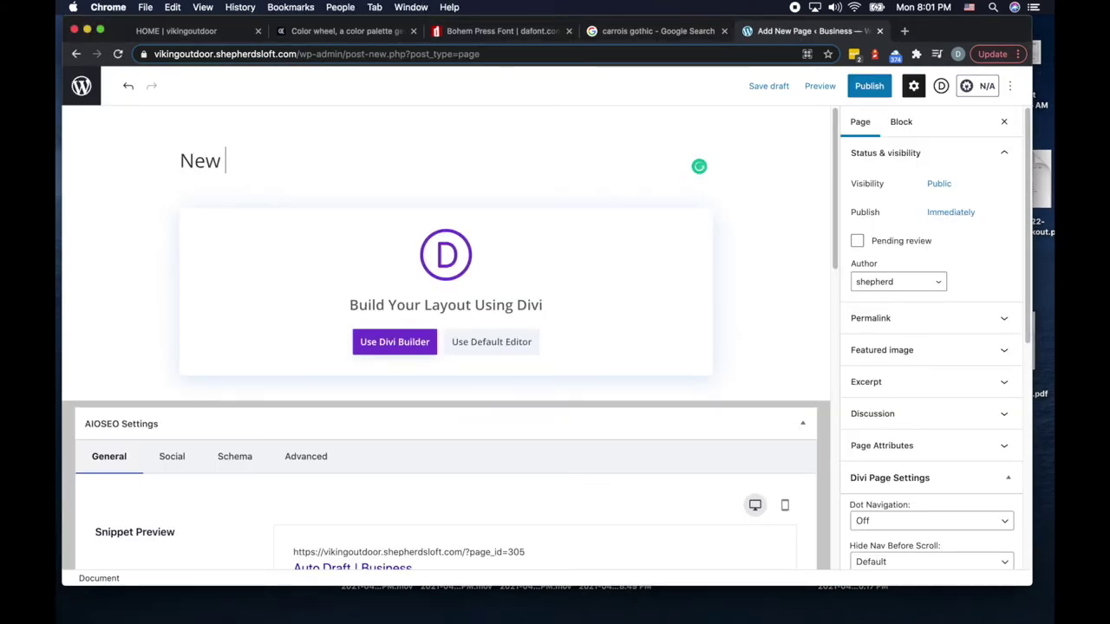
text(Home Page)
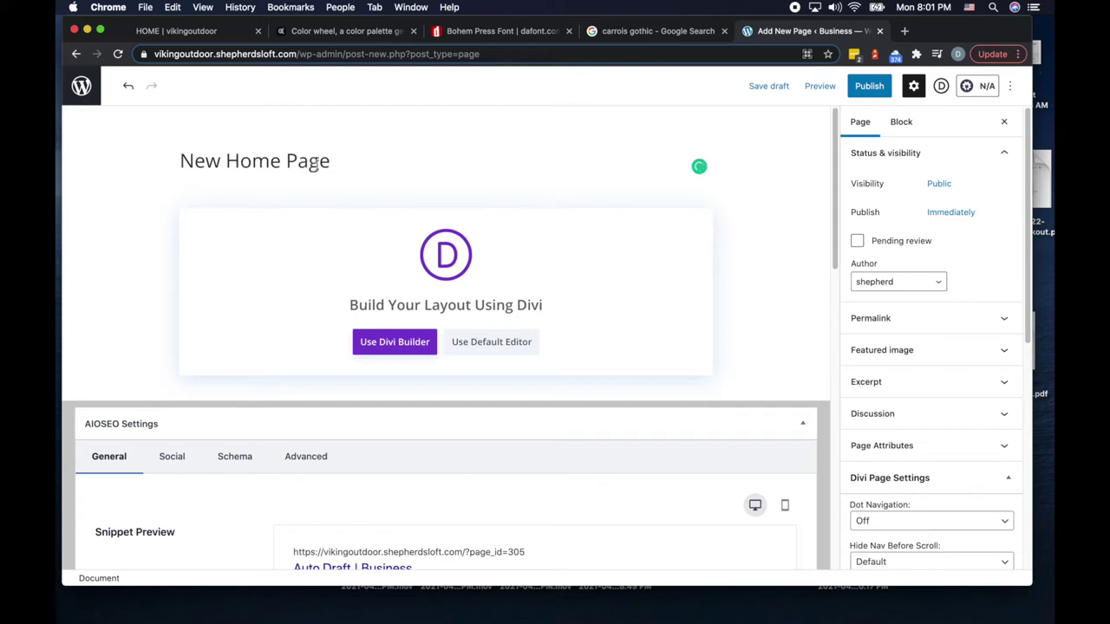
click(391, 344)
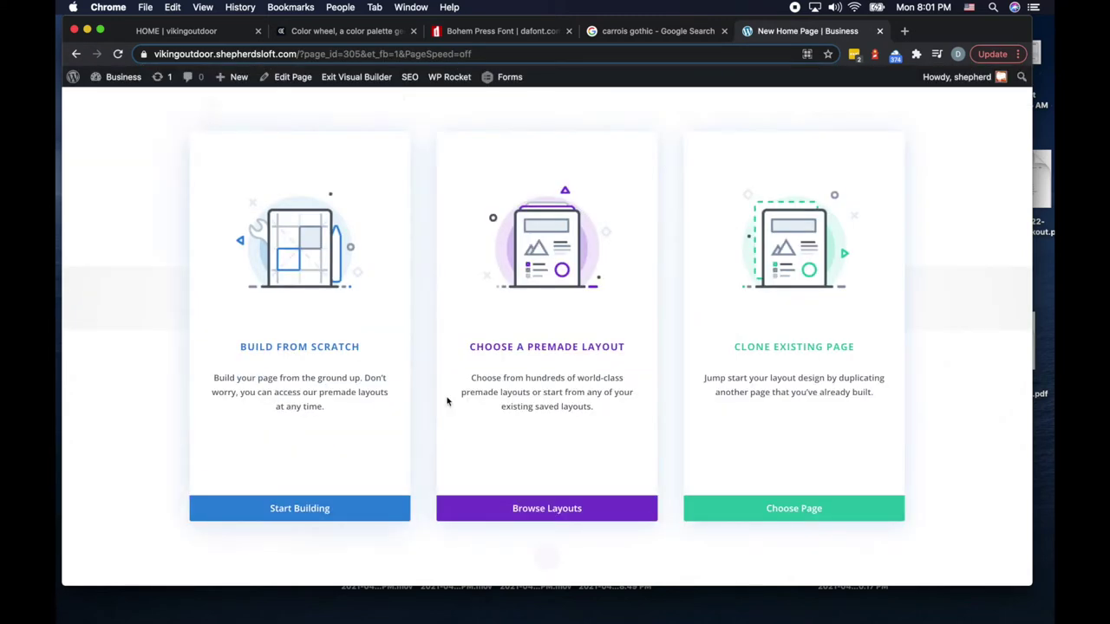
Step: Search the premade layouts for 'pott' and apply the Pottery Studio Home Page layout
click(547, 510)
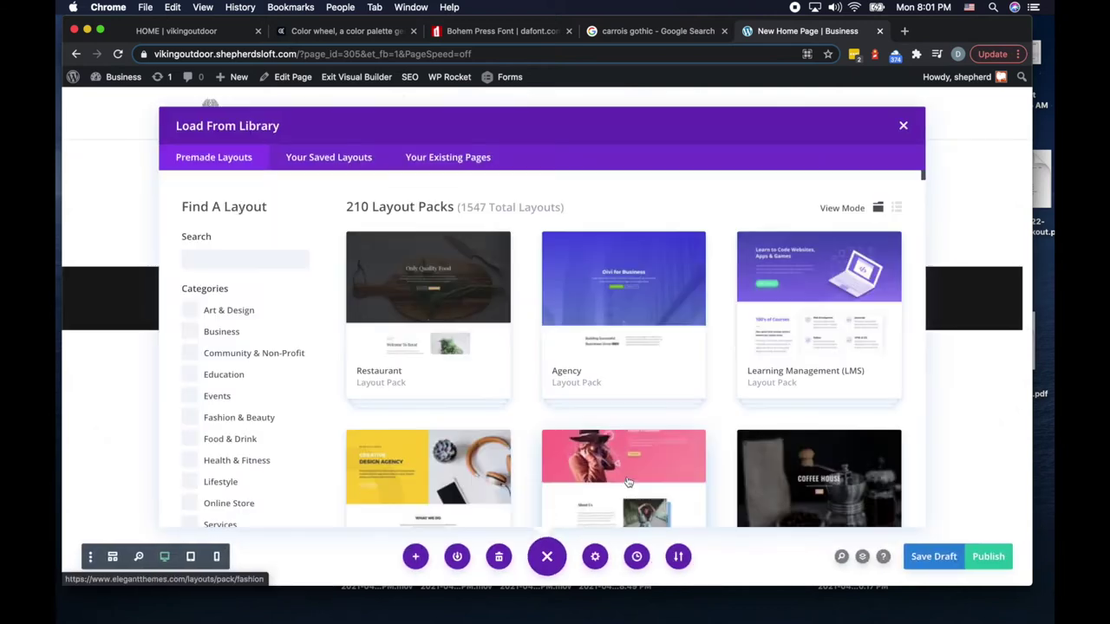
scroll(607, 451, down, 3)
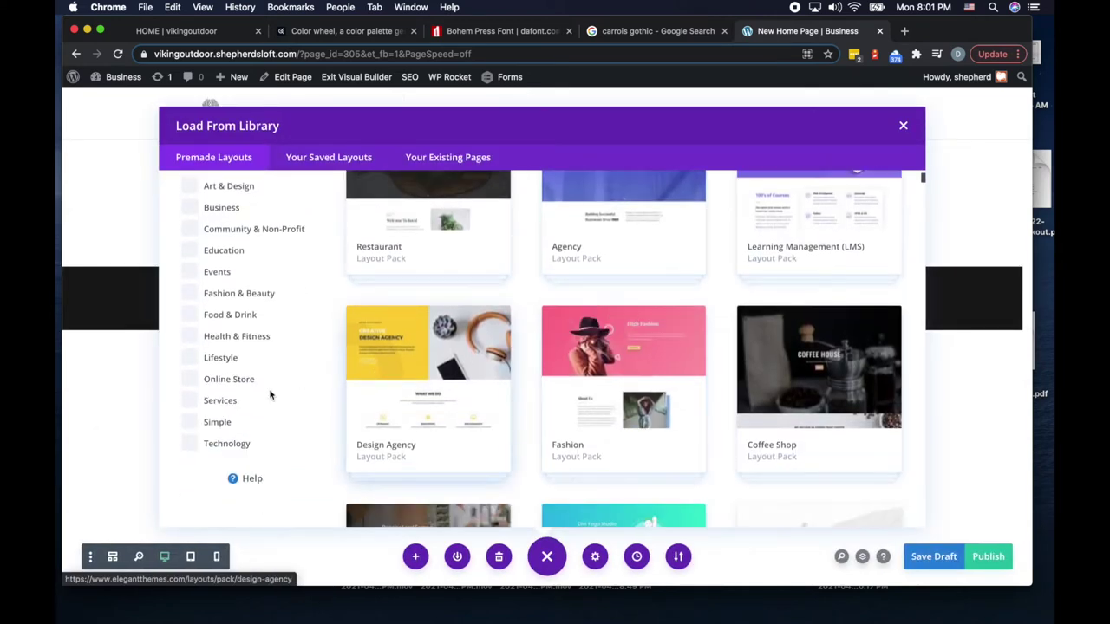
scroll(272, 391, up, 3)
click(217, 263)
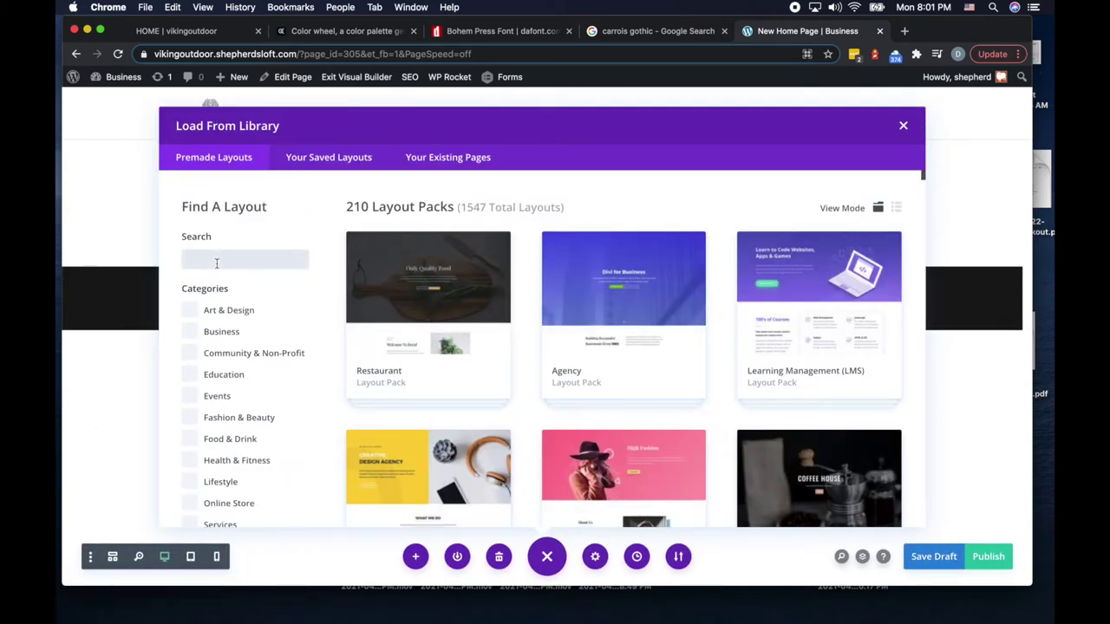
text(potty)
key(BackSpace)
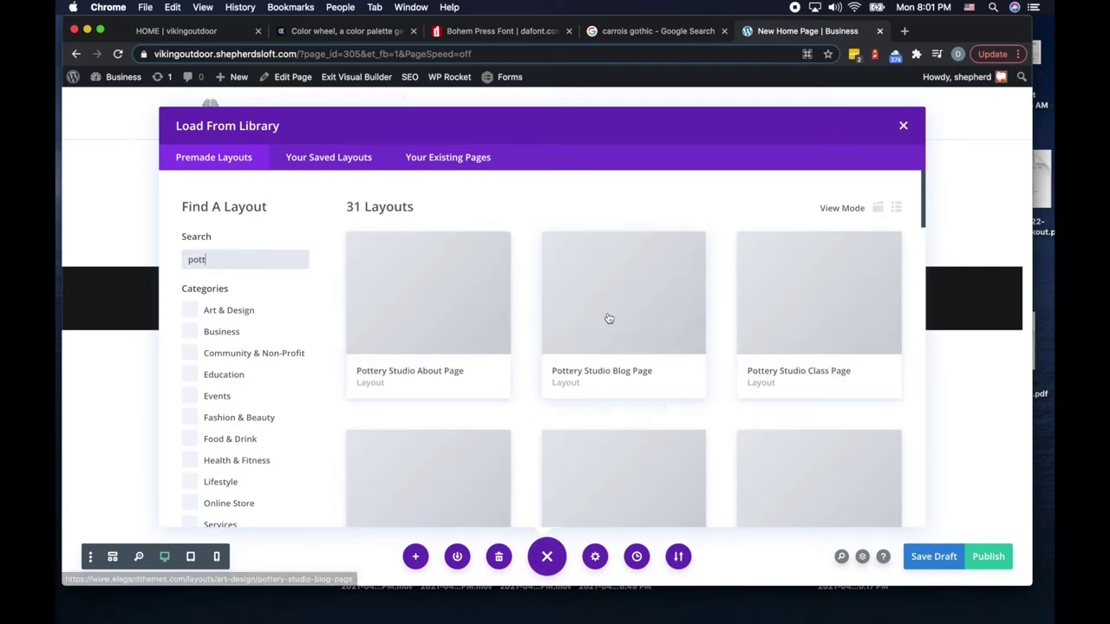
scroll(609, 317, down, 3)
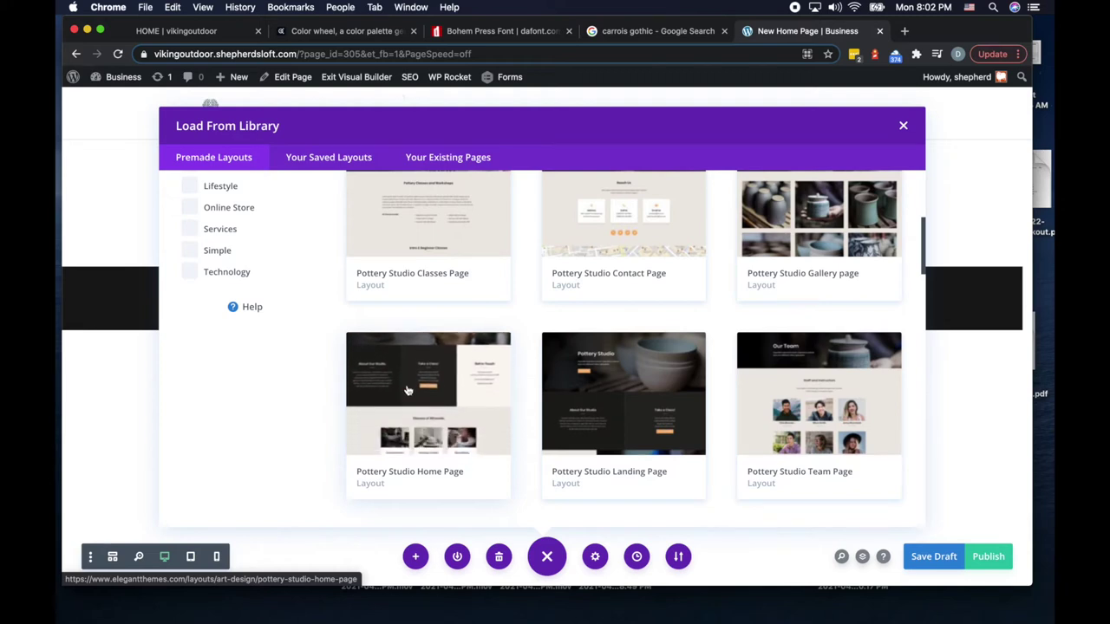
click(411, 477)
click(447, 464)
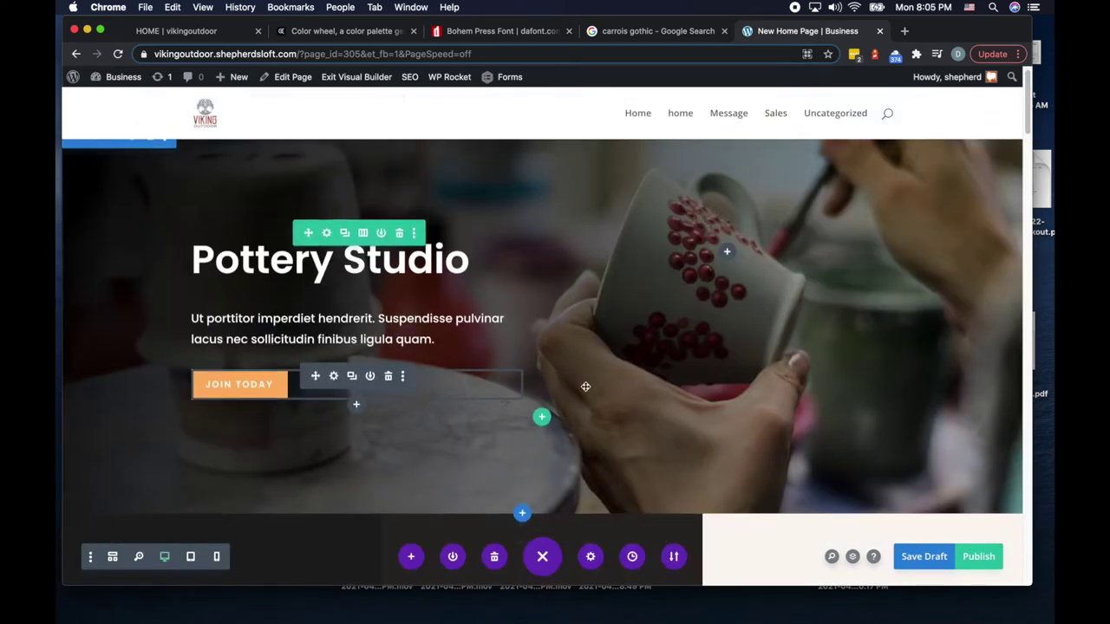
Step: Scroll through the Pottery Studio sections down to the testimonials and back to the hero
scroll(585, 387, down, 10)
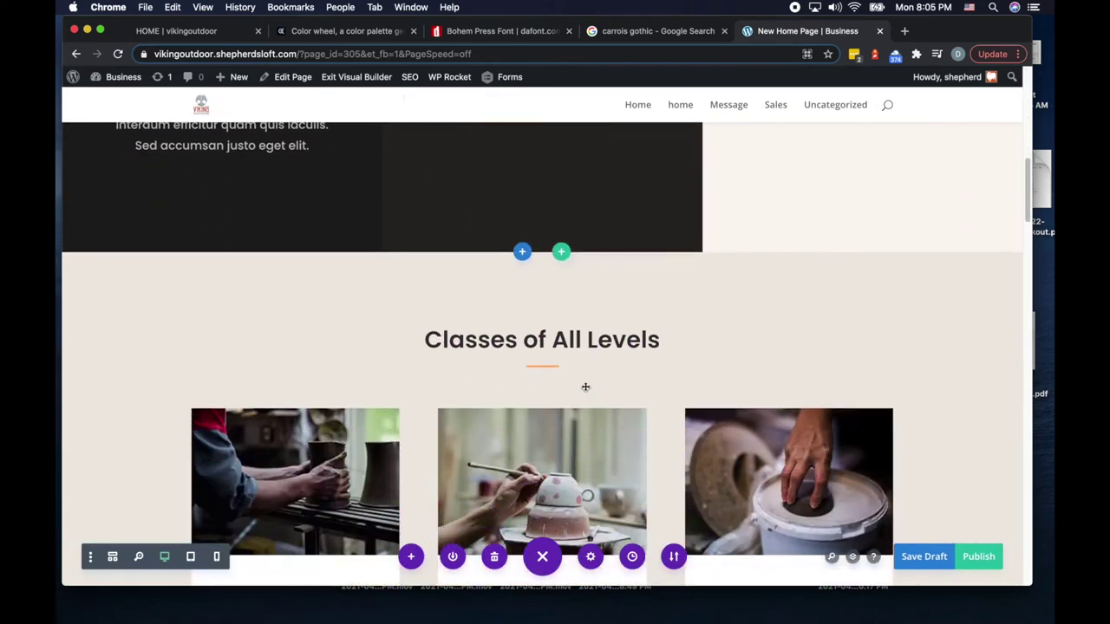
scroll(585, 387, down, 15)
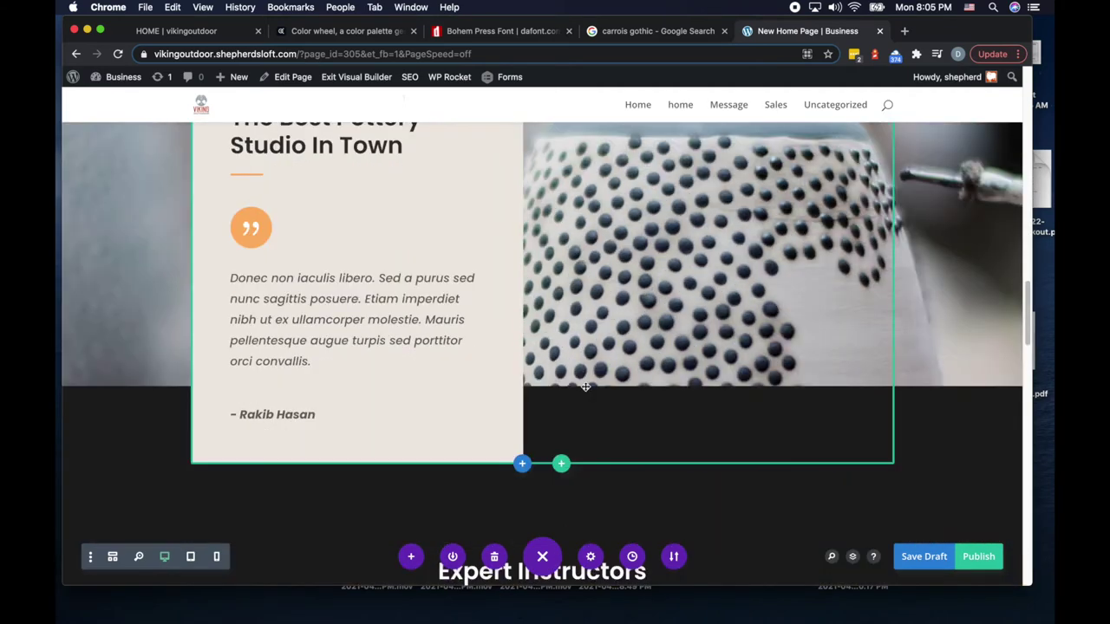
scroll(585, 387, up, 20)
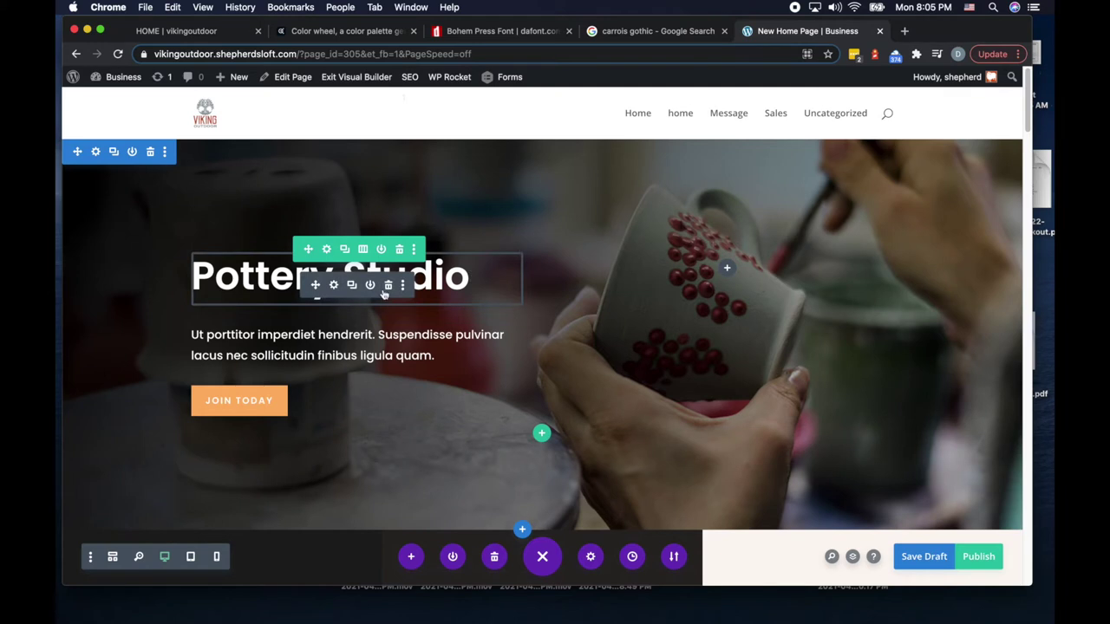
Step: Replace the hero heading with the quote "because you can't see anything at night" and save
click(334, 288)
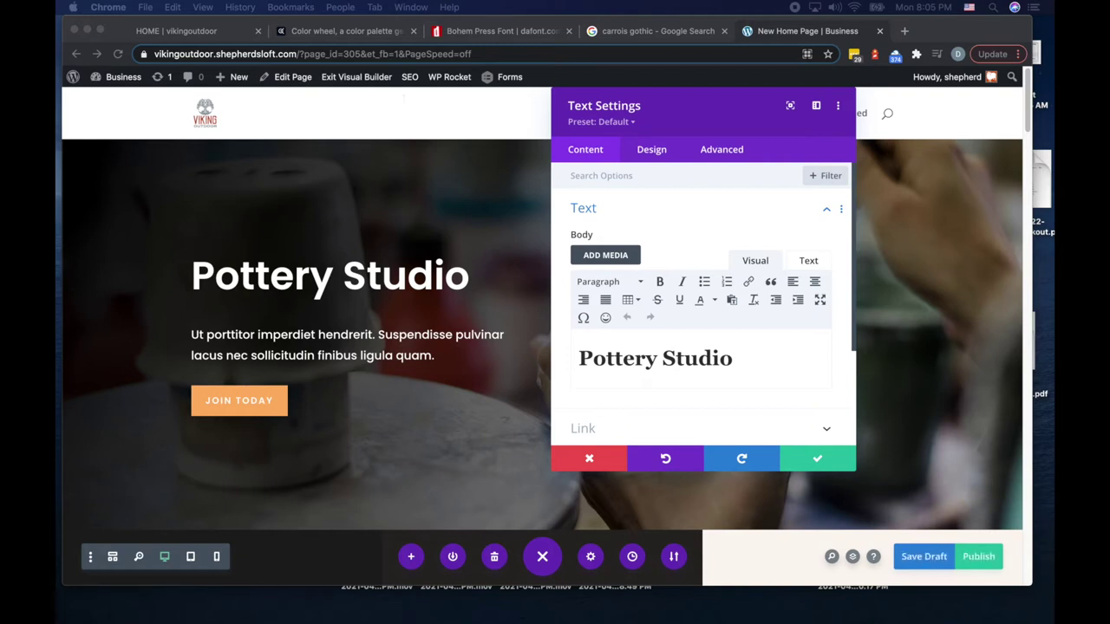
click(727, 365)
key(cmd+a)
text("because you can't see anything at night')
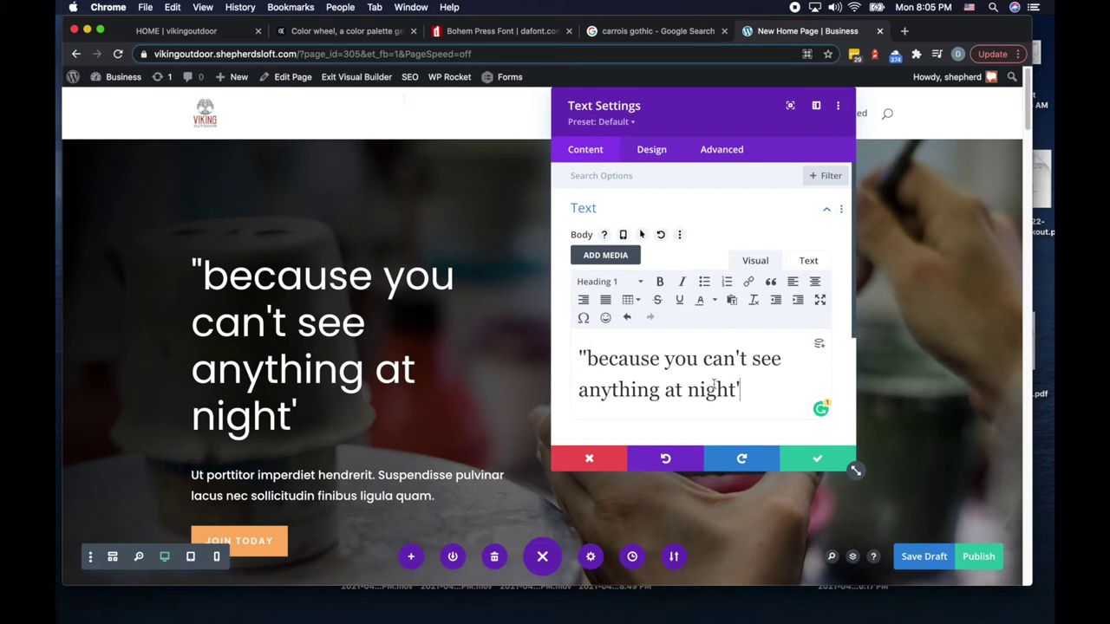
key(BackSpace)
text(")
click(817, 456)
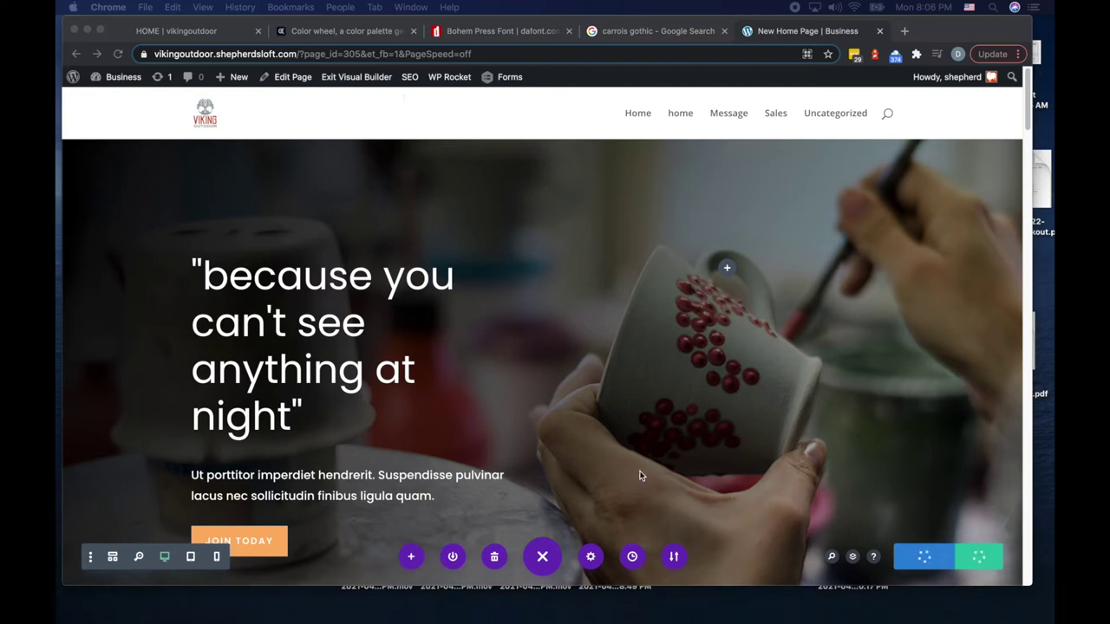
Step: Replace the hero subtext with "Get an outdoor living space worth experiencing!"
click(374, 476)
click(336, 475)
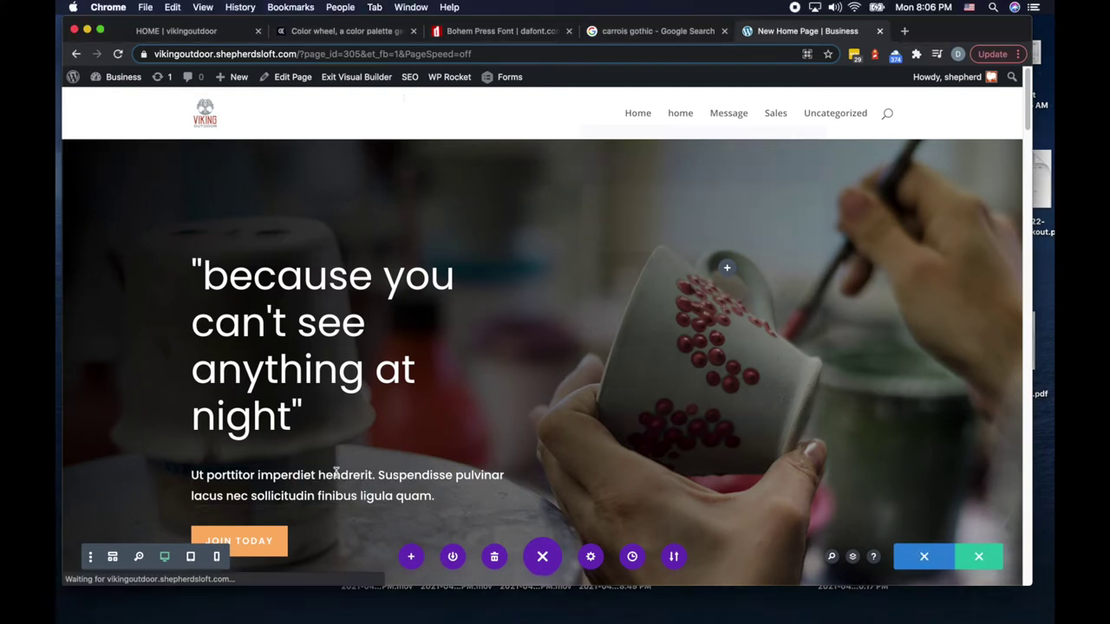
triple_click(594, 350)
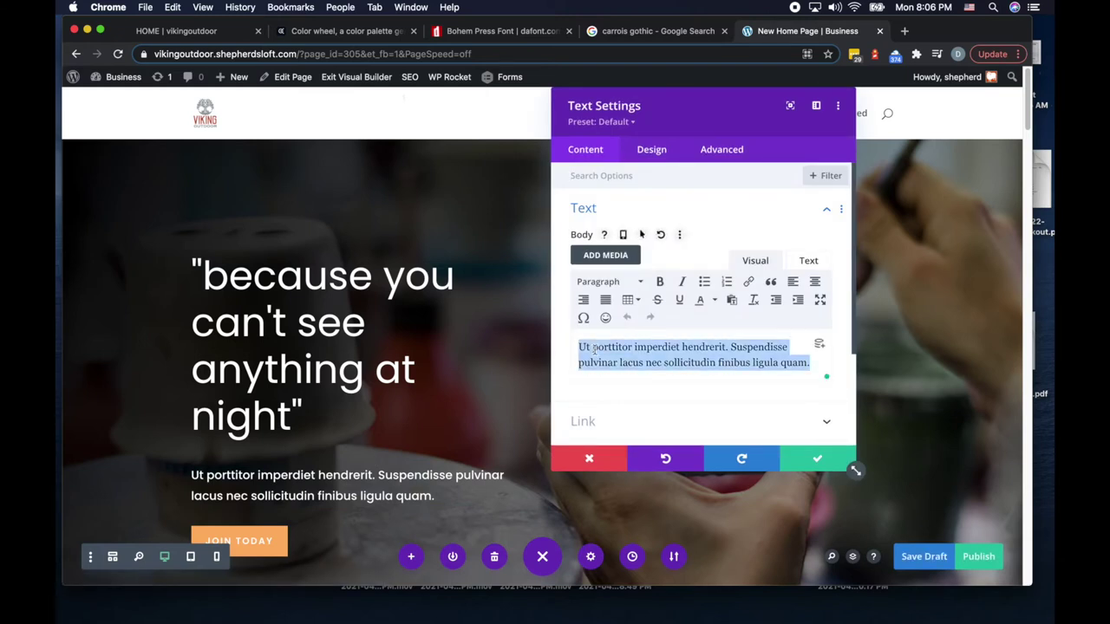
text(Get an outdoor living space worth experiencing)
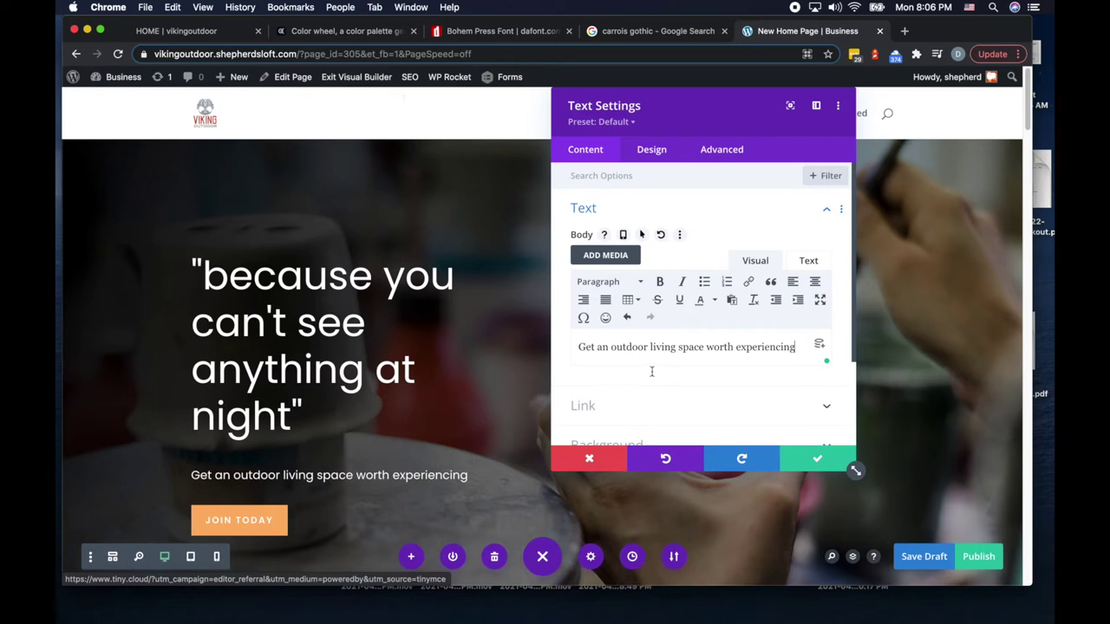
text(!)
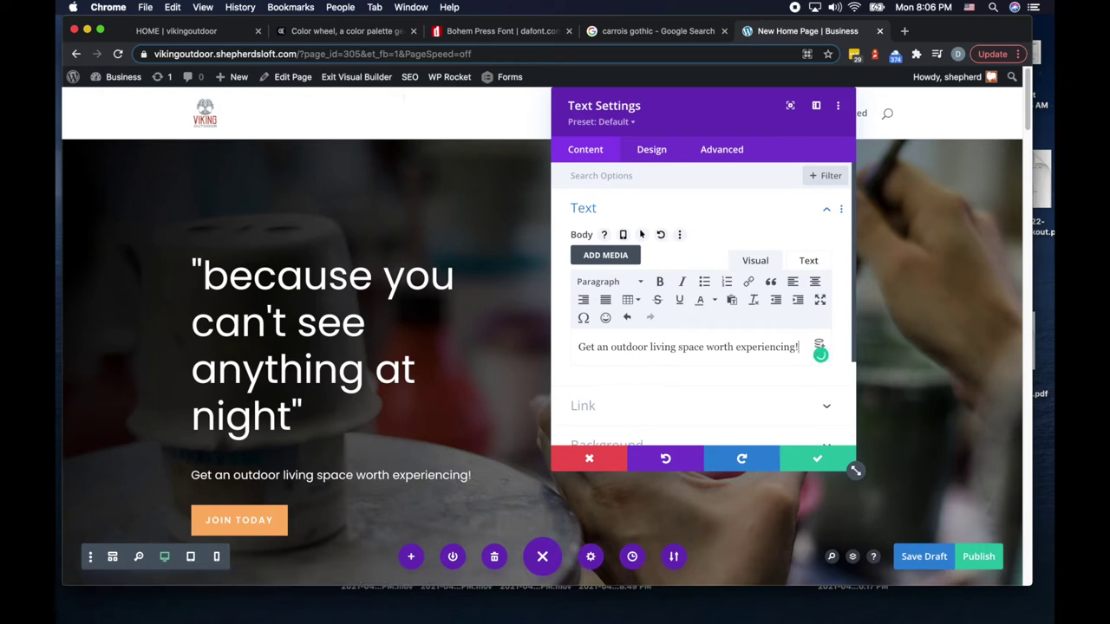
Step: Set the subtext's Text Font to Default and save the module
triple_click(642, 349)
click(651, 150)
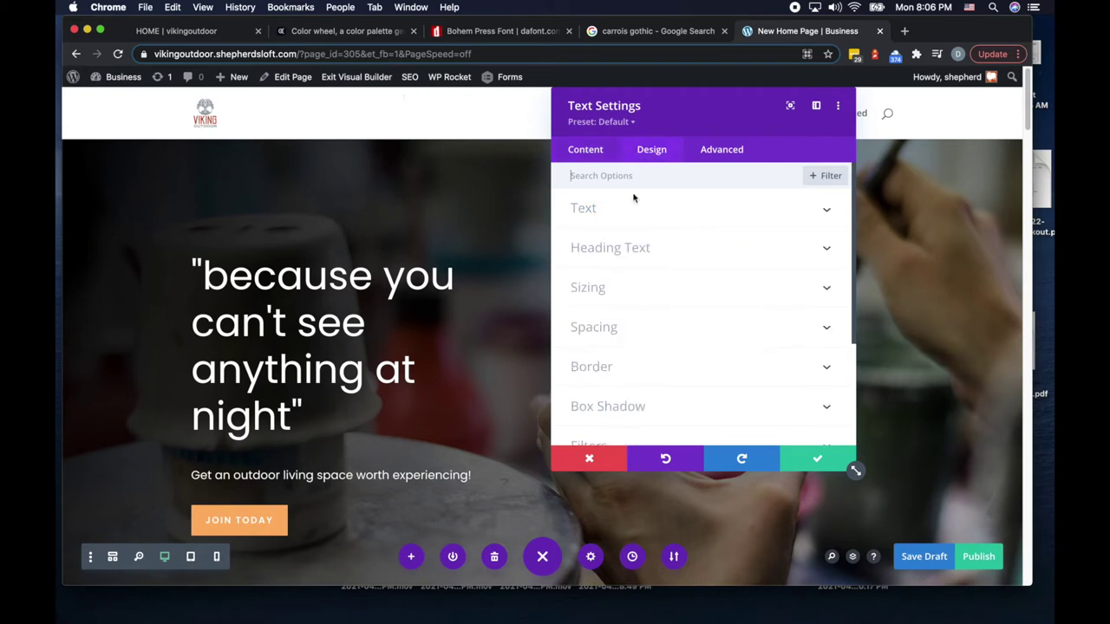
click(598, 208)
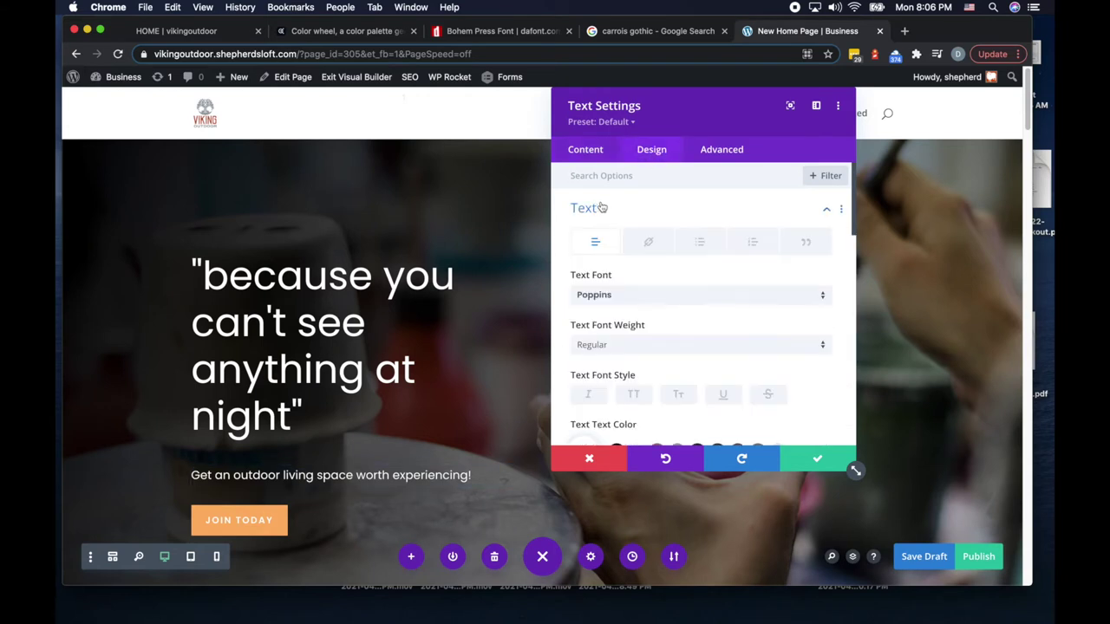
click(607, 296)
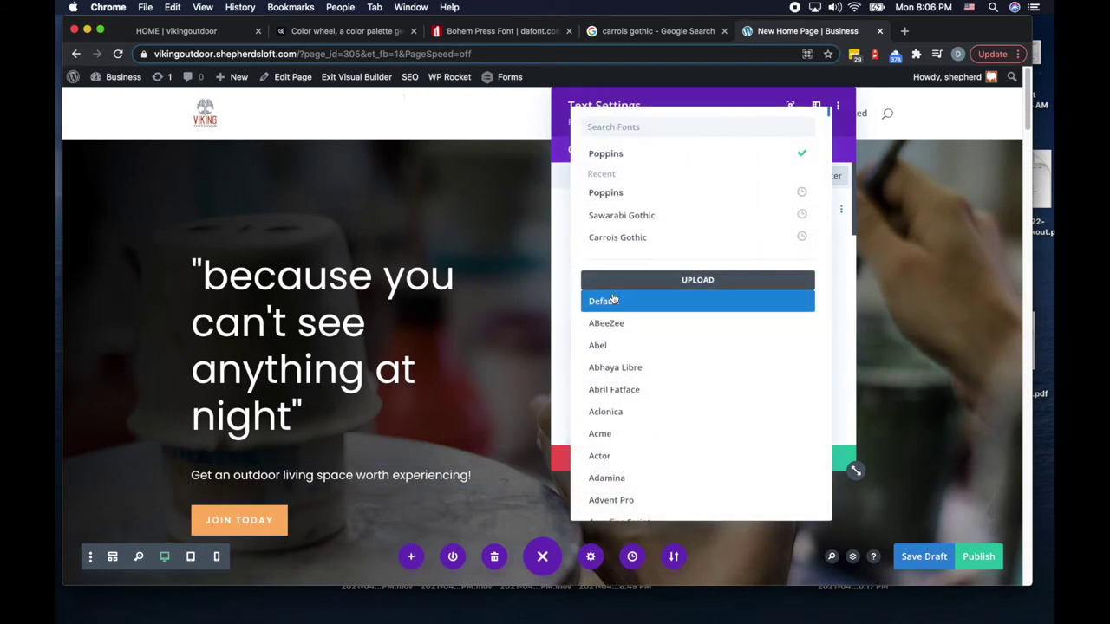
click(604, 302)
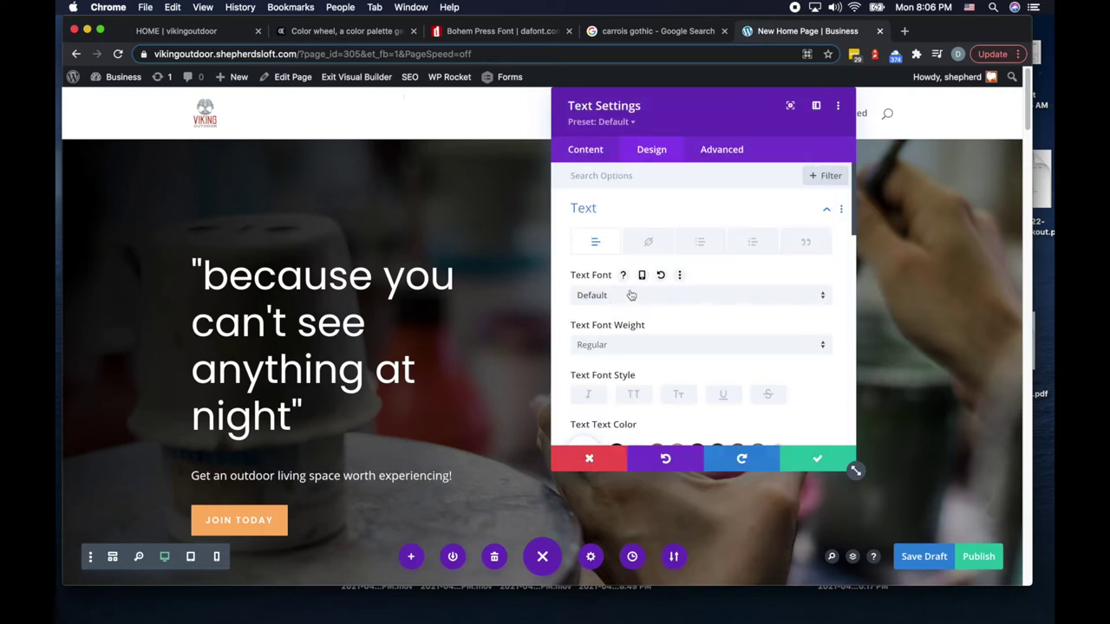
click(820, 460)
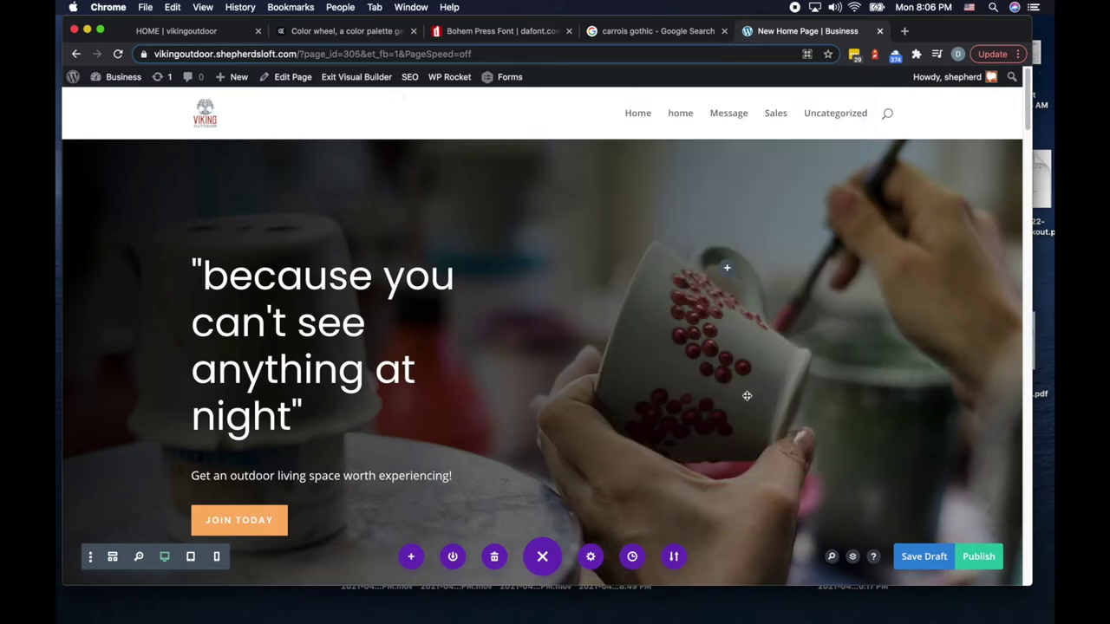
Step: Change the hero heading's Heading Font from Poppins to Default and save
click(335, 290)
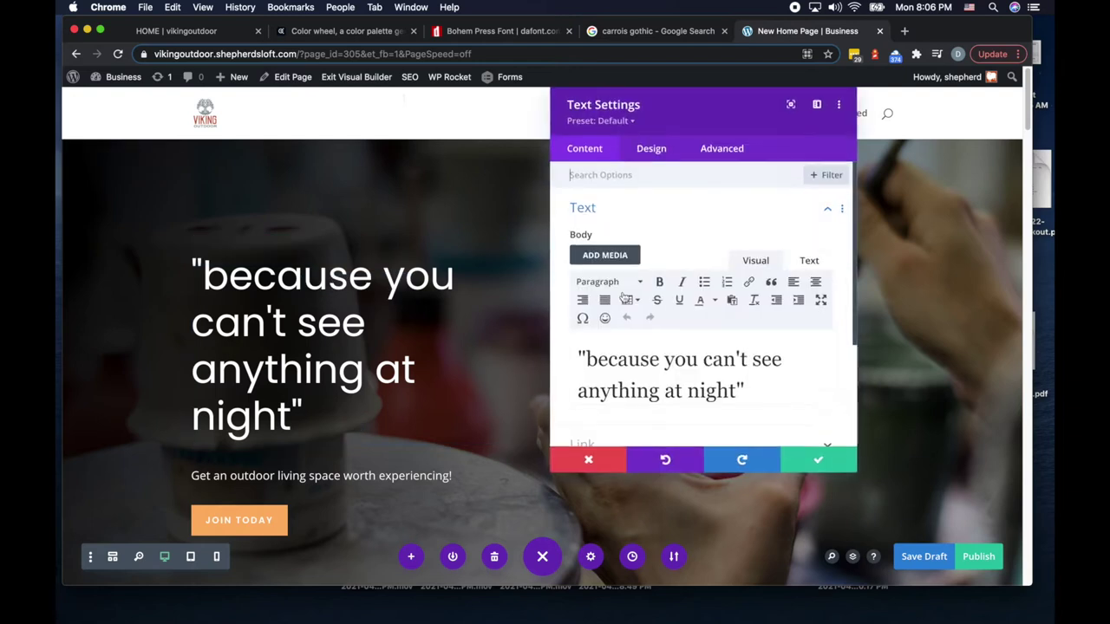
click(651, 149)
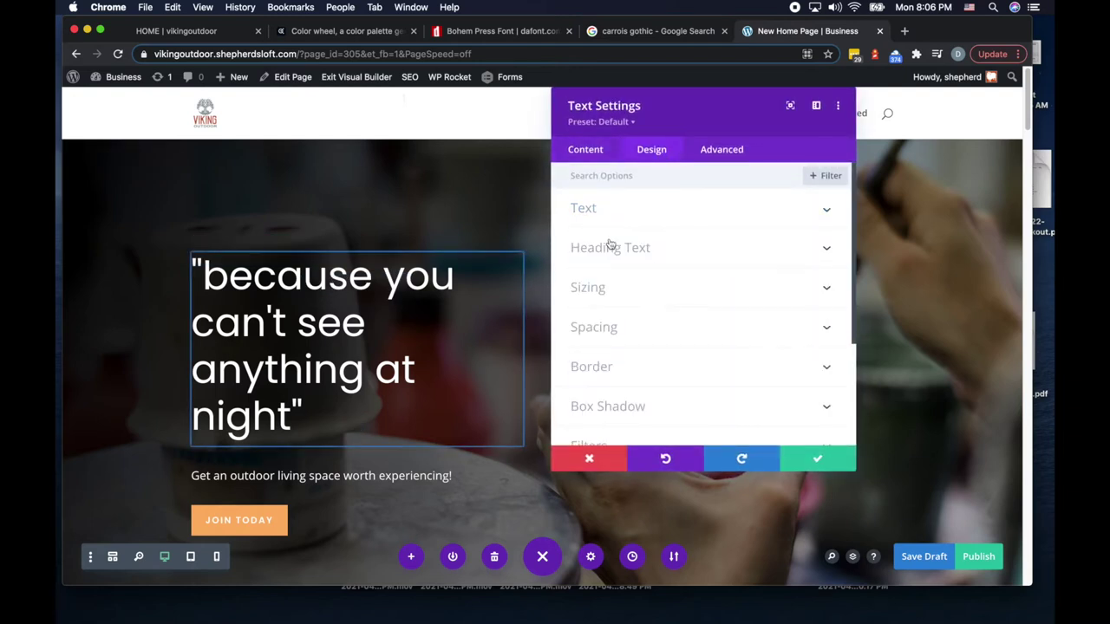
click(609, 247)
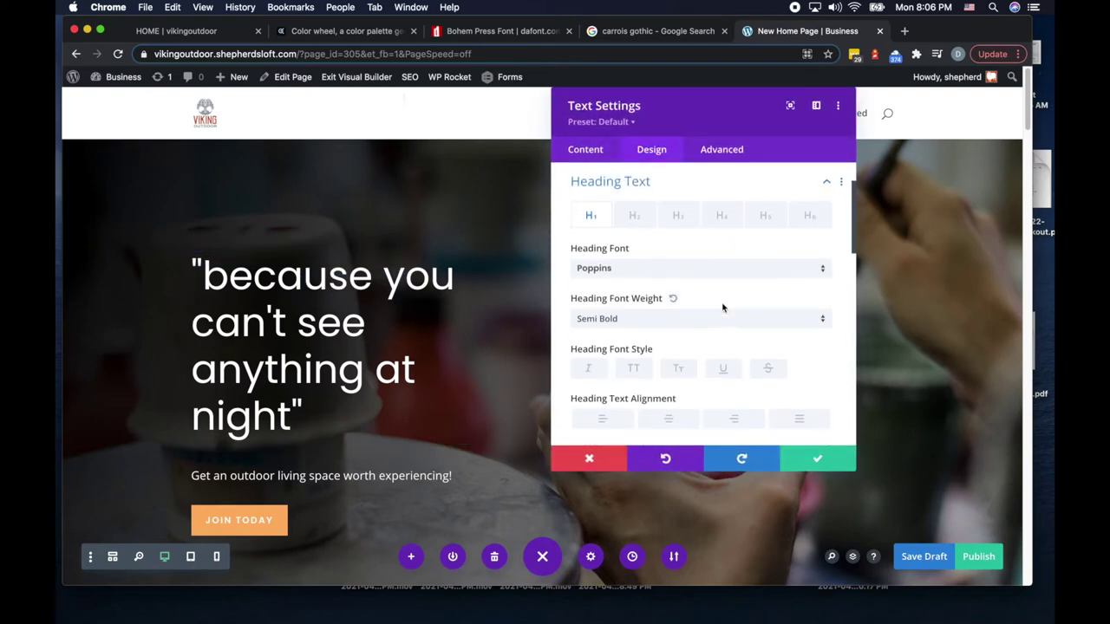
click(621, 271)
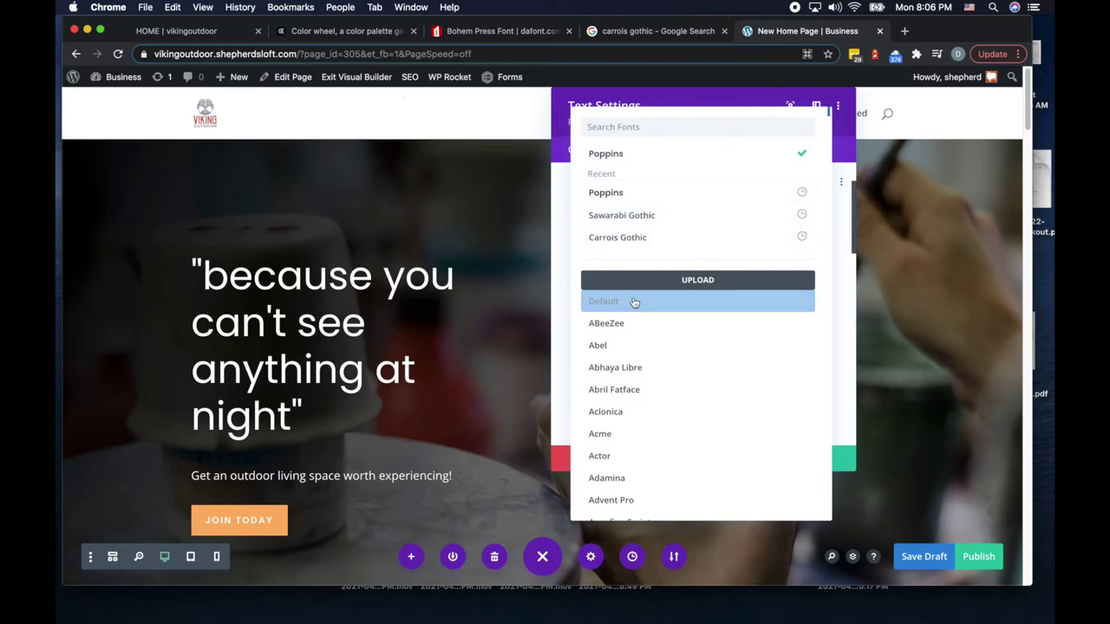
click(627, 301)
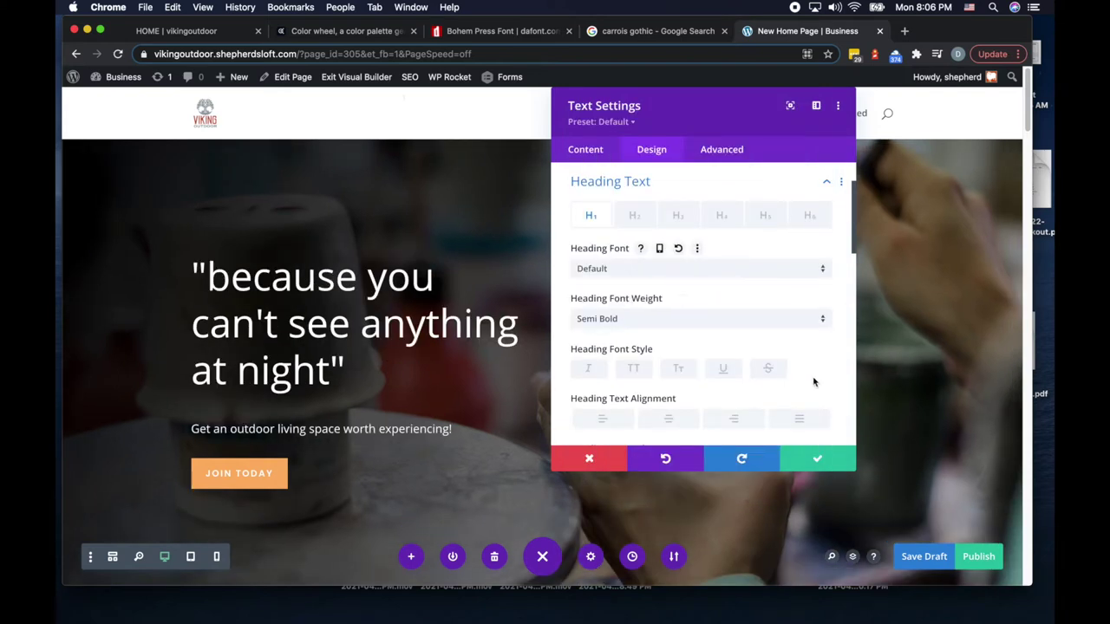
click(817, 460)
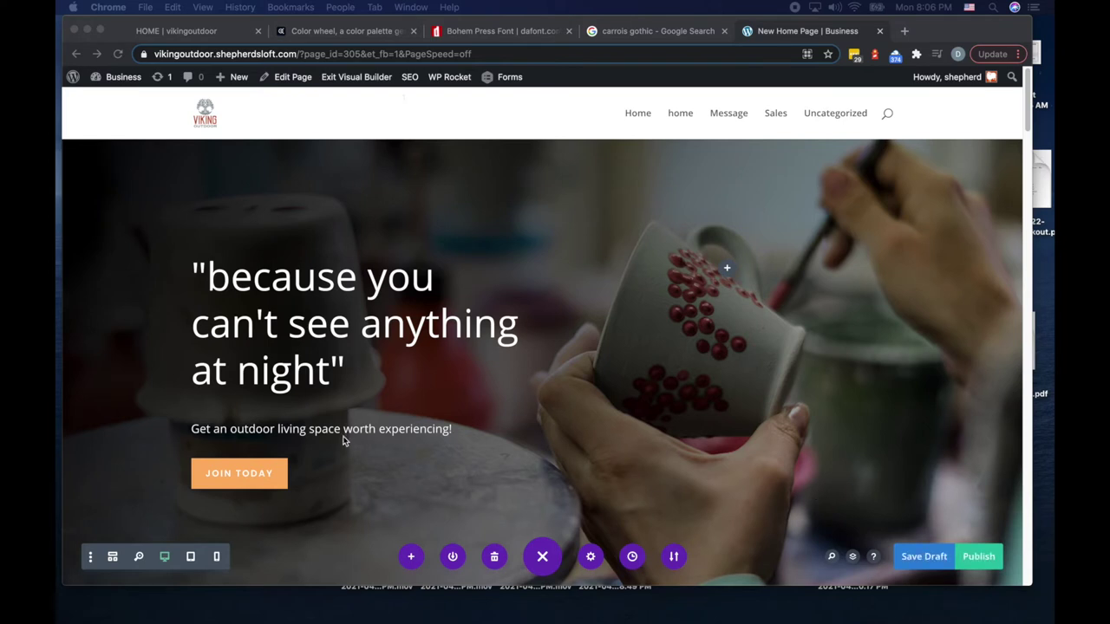
Step: Relabel the hero button 'Outdoor Living Consultation'
click(261, 469)
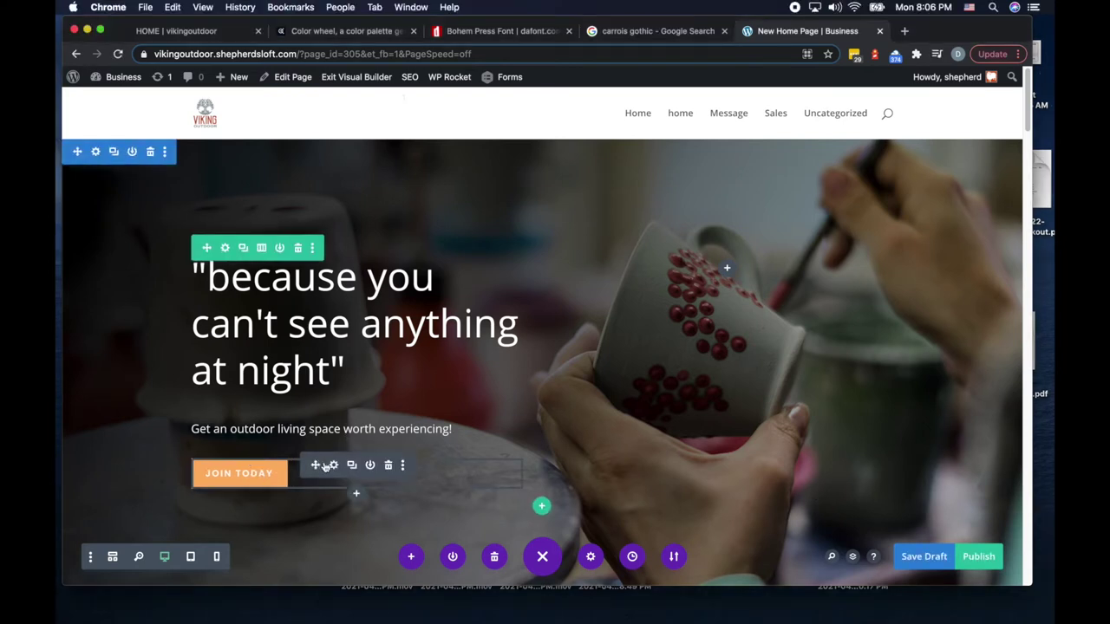
click(334, 466)
double_click(618, 255)
key(super+a)
text(Outdoor Living Consultation)
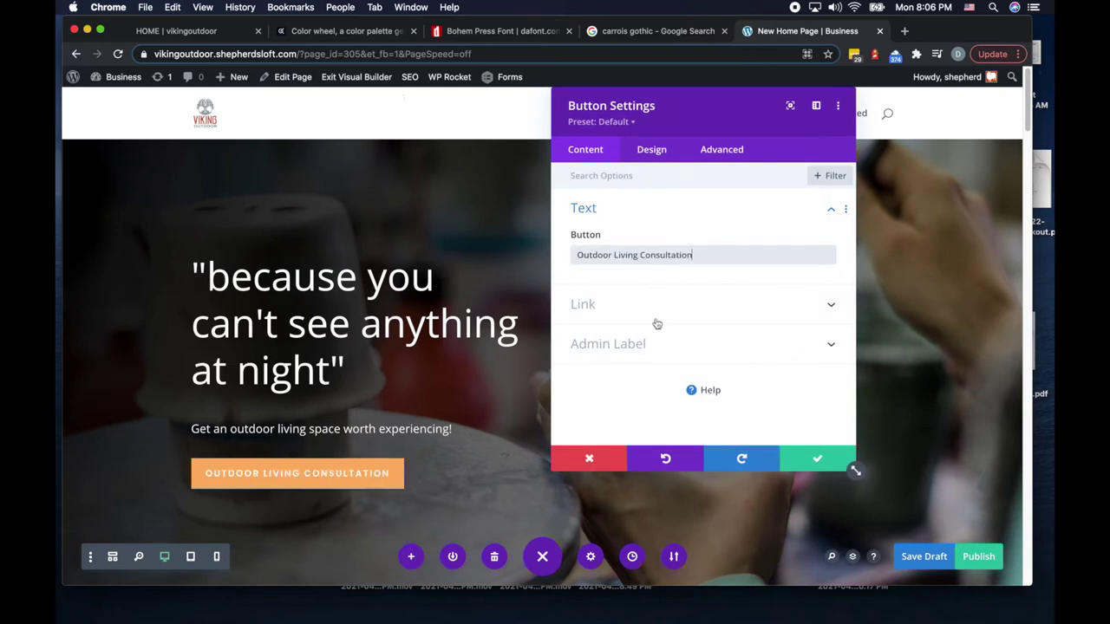
Step: Turn off the button's Use Custom Styles option and save
click(651, 149)
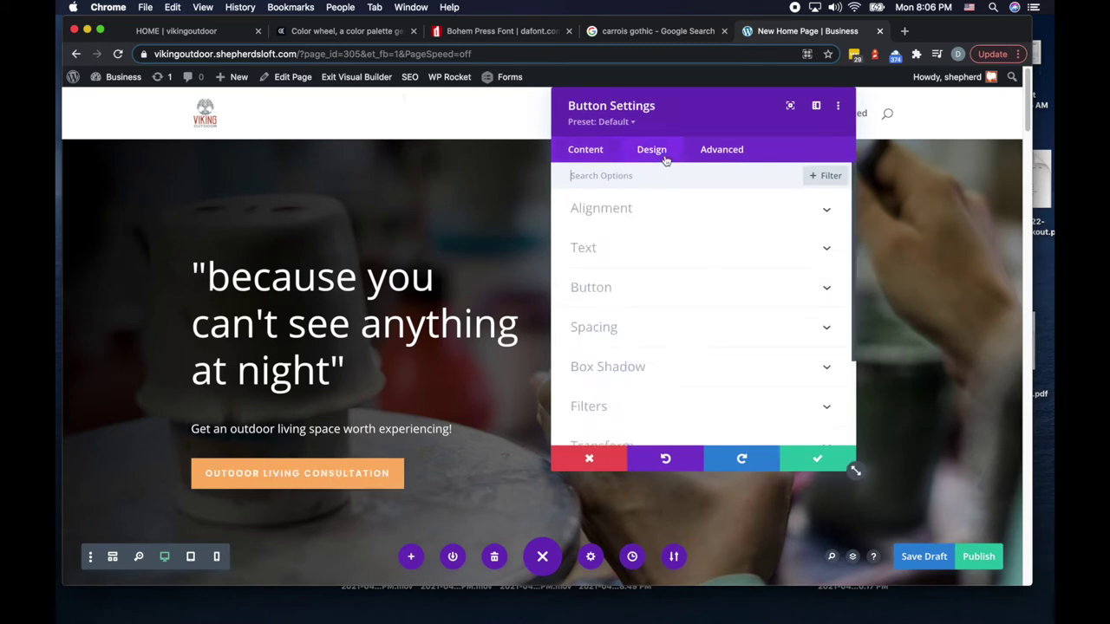
click(632, 293)
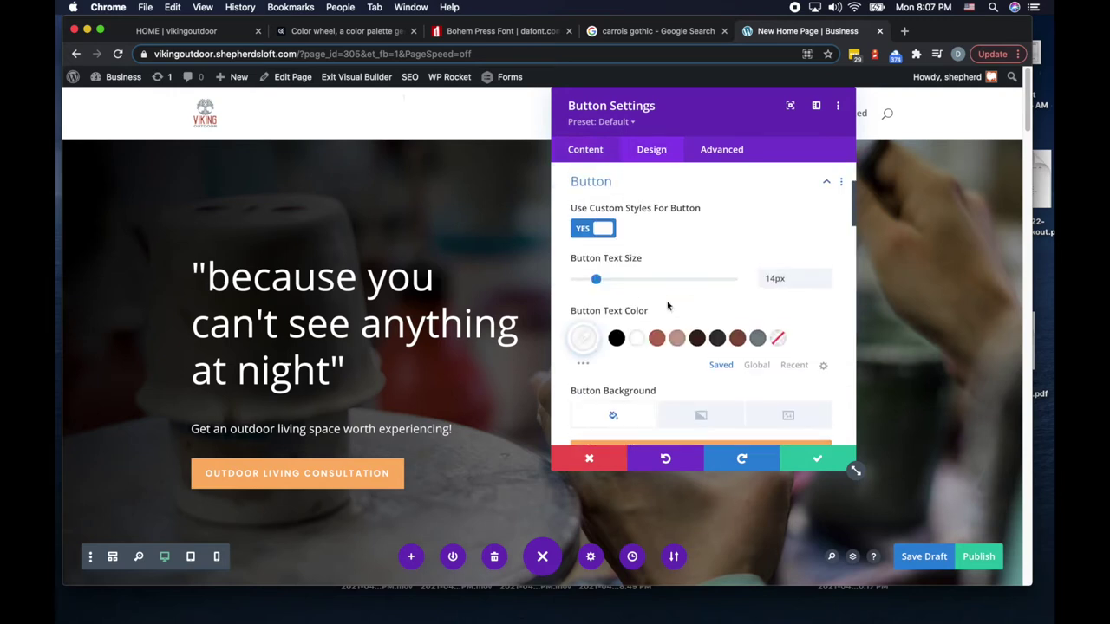
click(600, 230)
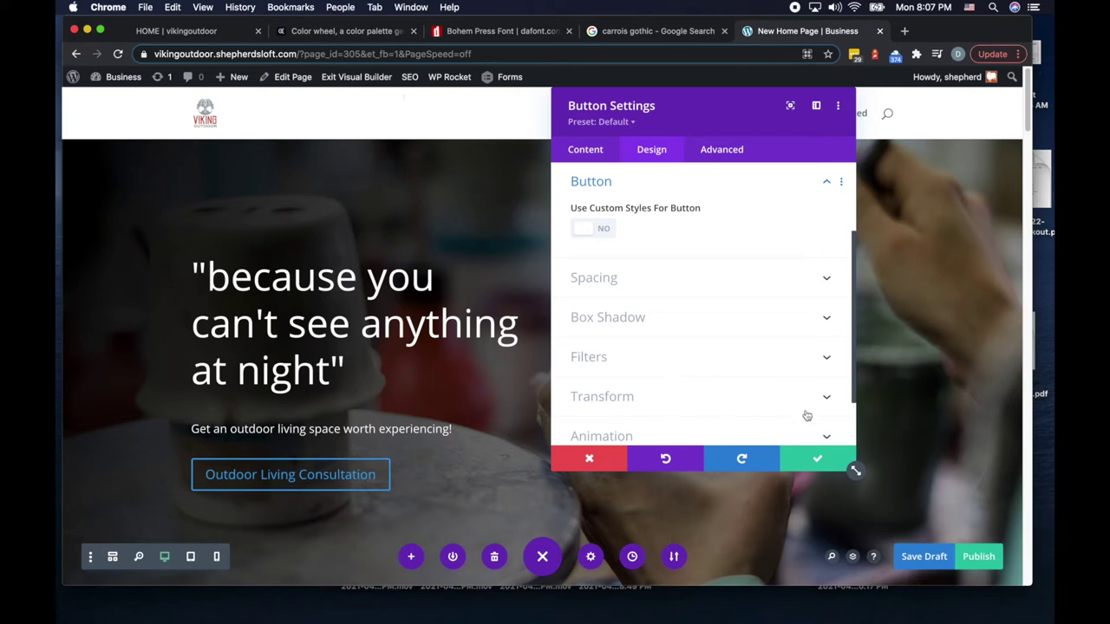
click(818, 459)
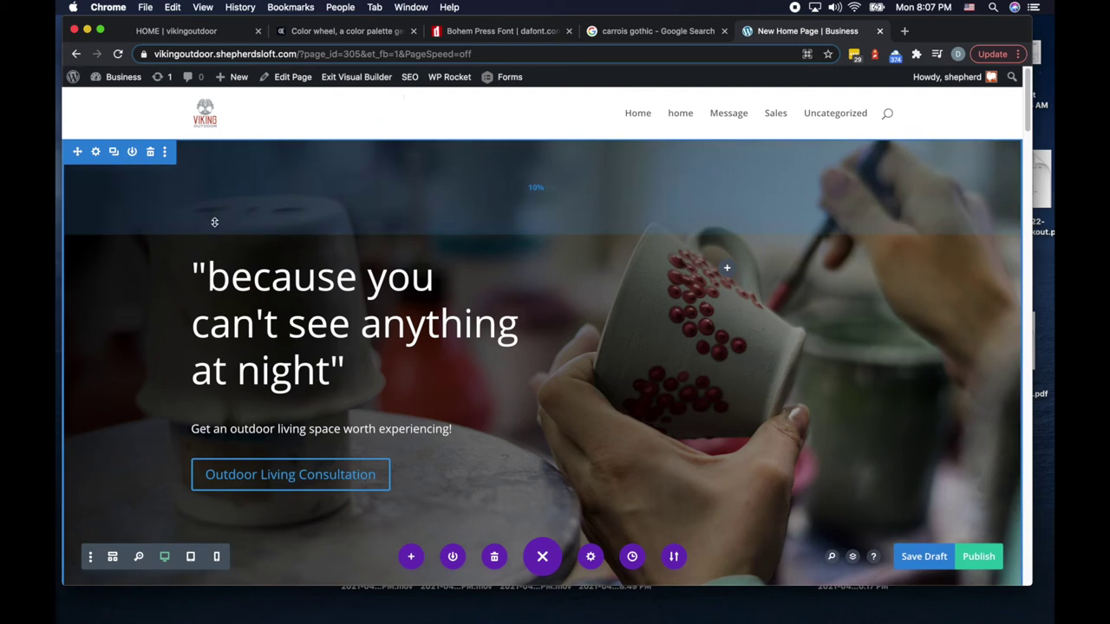
Step: Open the hero section's background image options and browse the Media Library grid
click(95, 152)
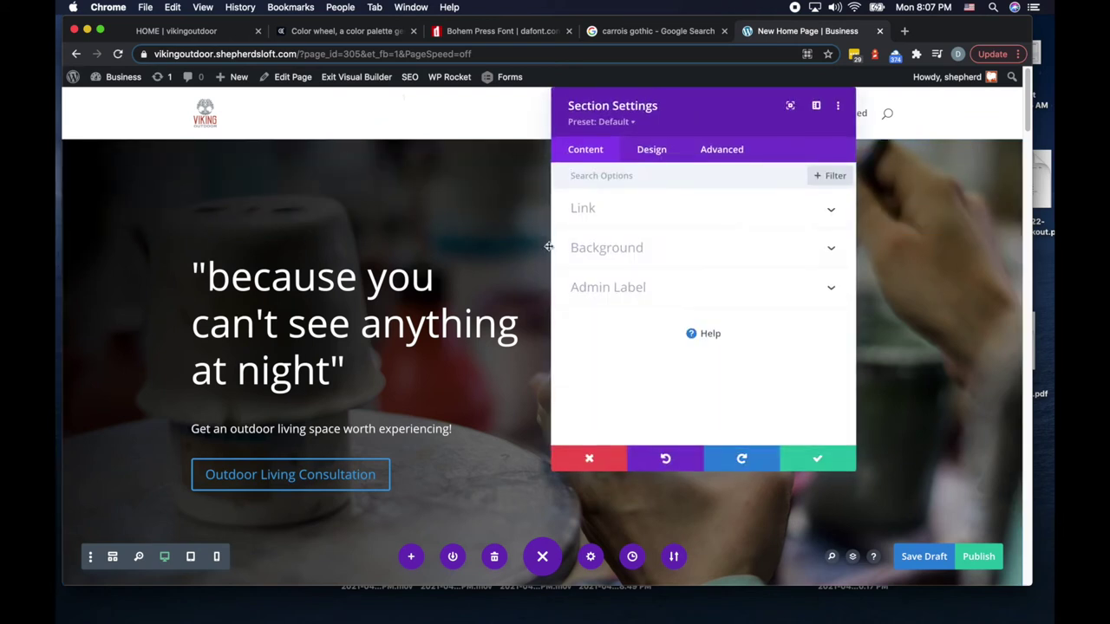
click(622, 249)
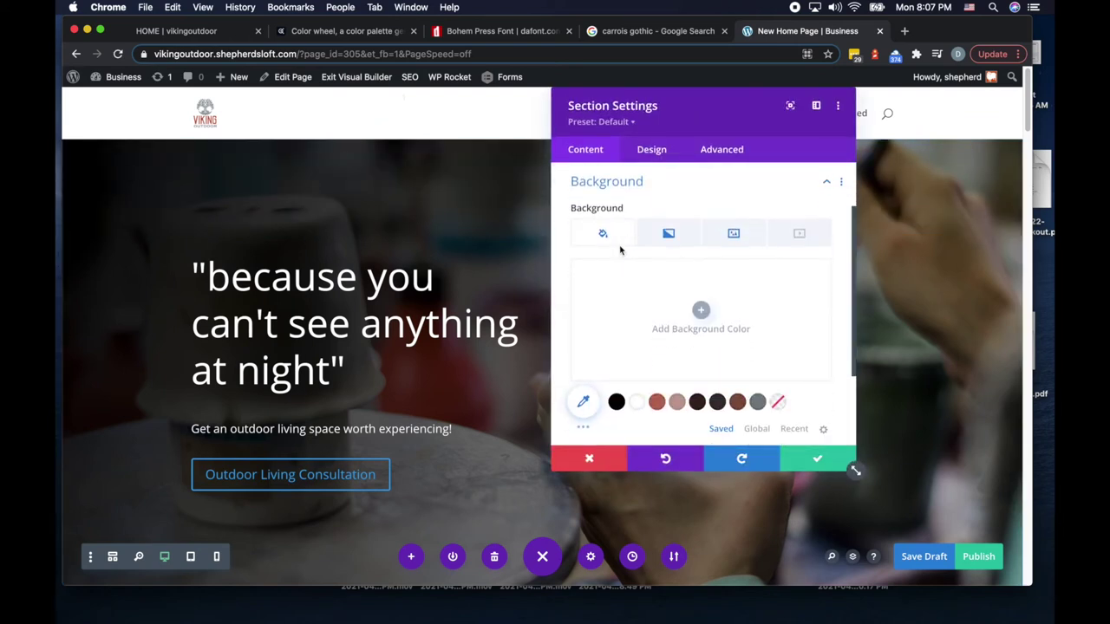
click(733, 233)
click(773, 279)
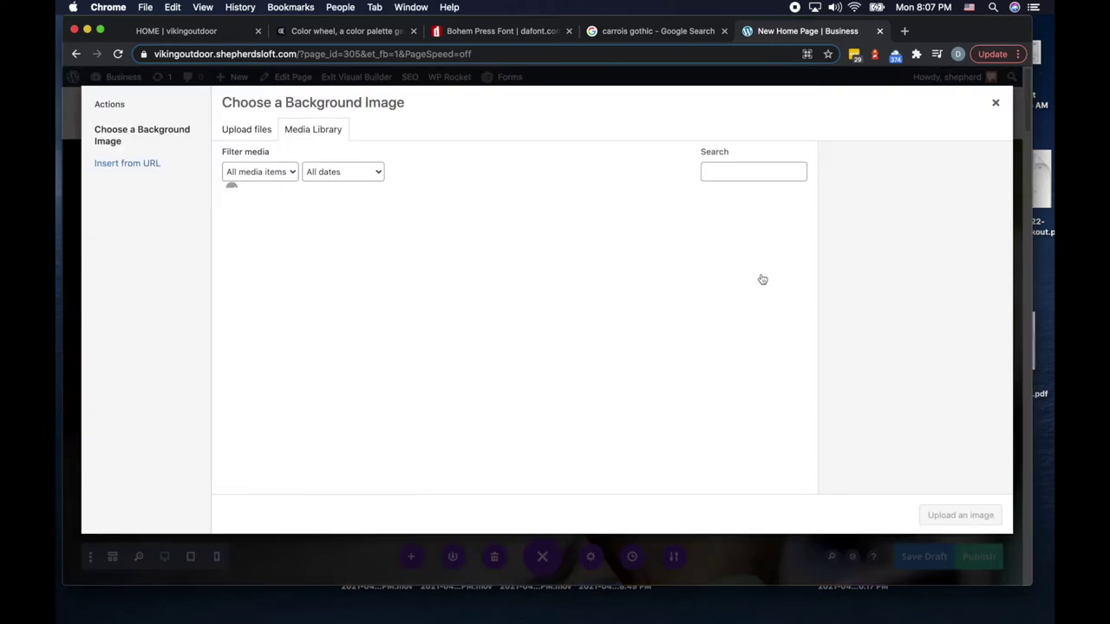
click(258, 137)
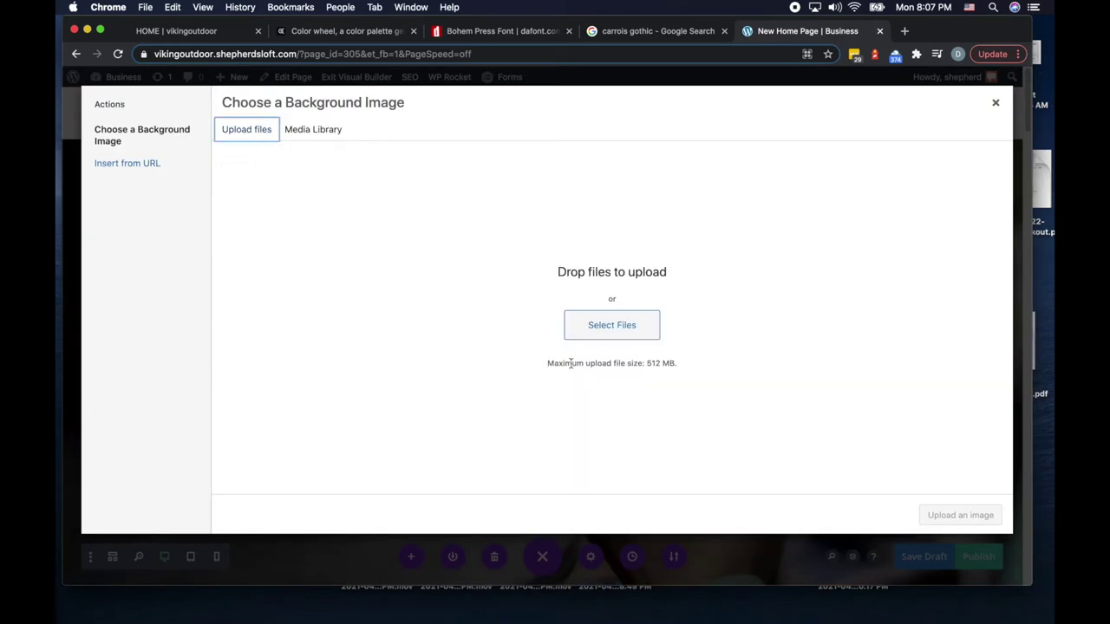
click(313, 129)
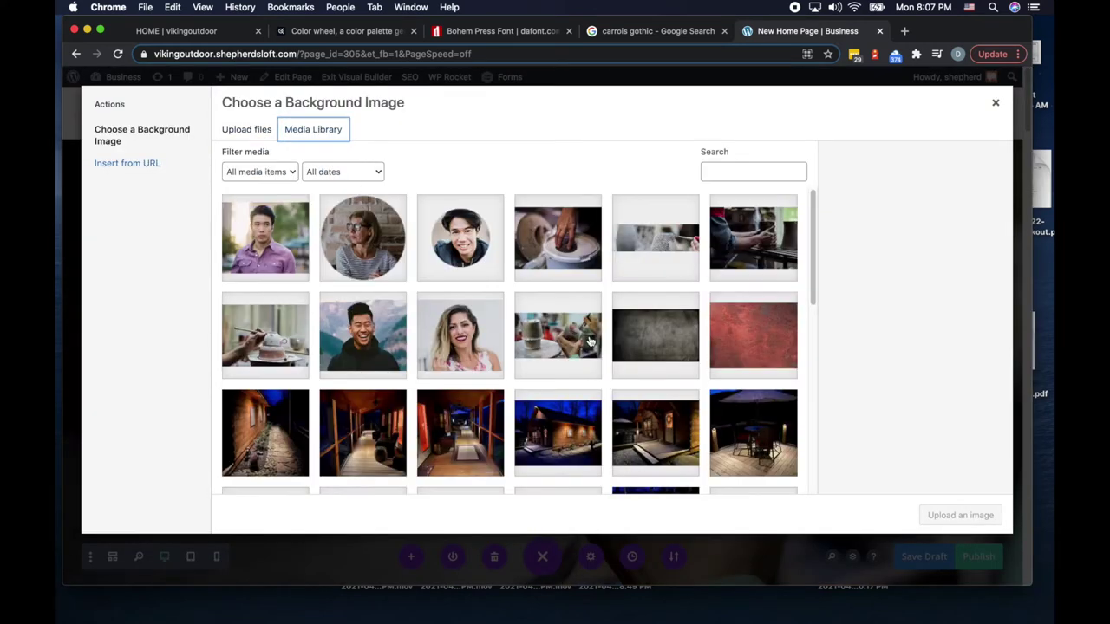
scroll(588, 340, down, 3)
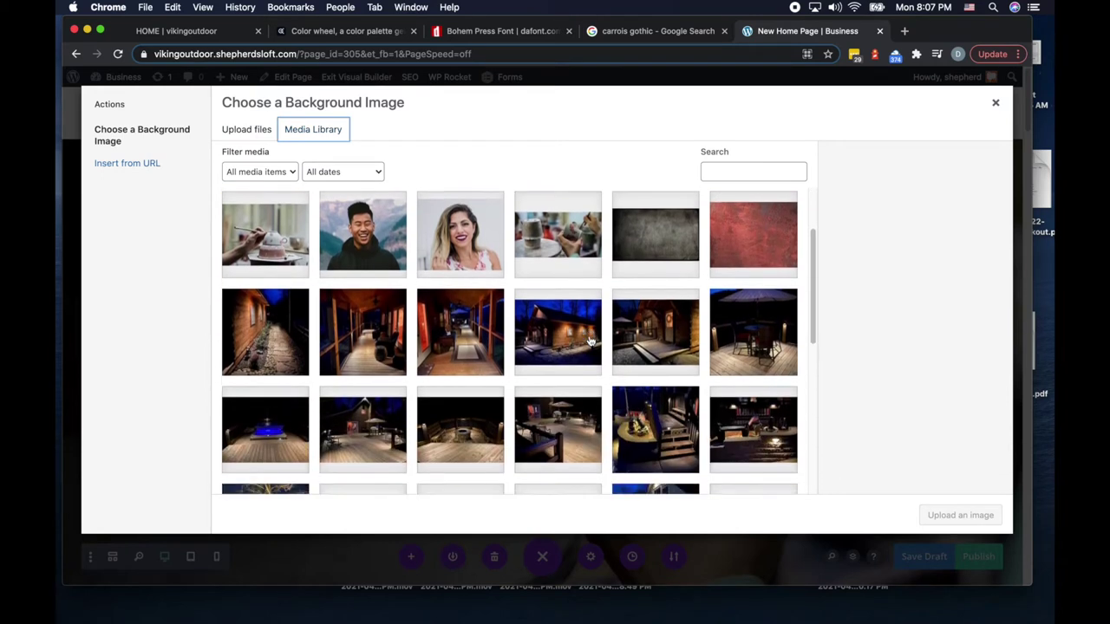
scroll(589, 340, down, 1)
Step: Compare the Bartlett-front-side and Are-full night photos as background candidates
click(586, 329)
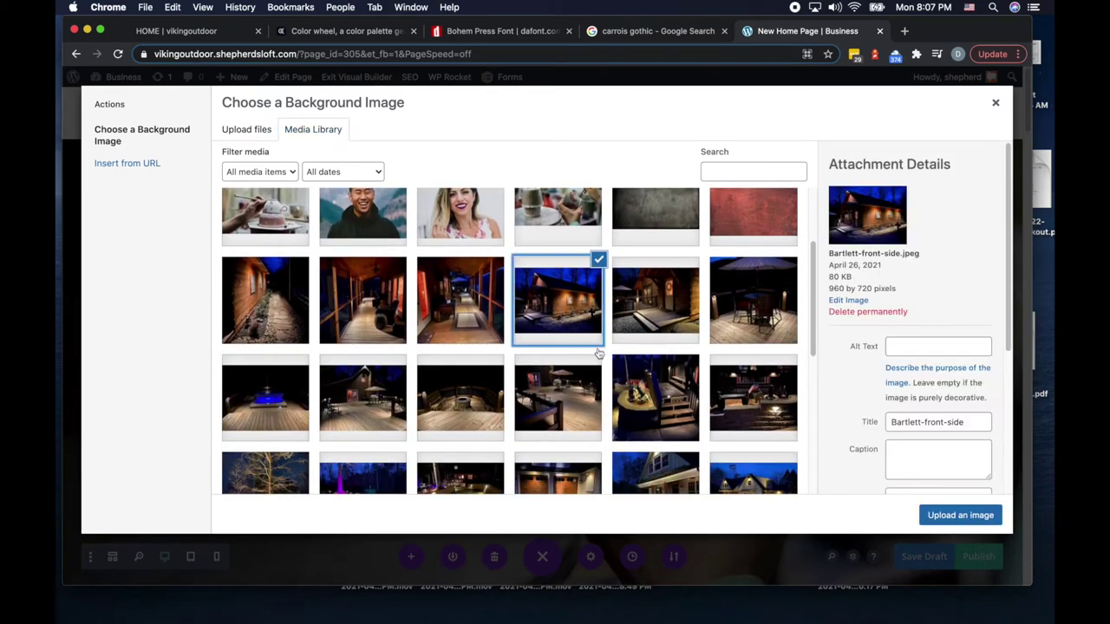
scroll(598, 375, down, 1)
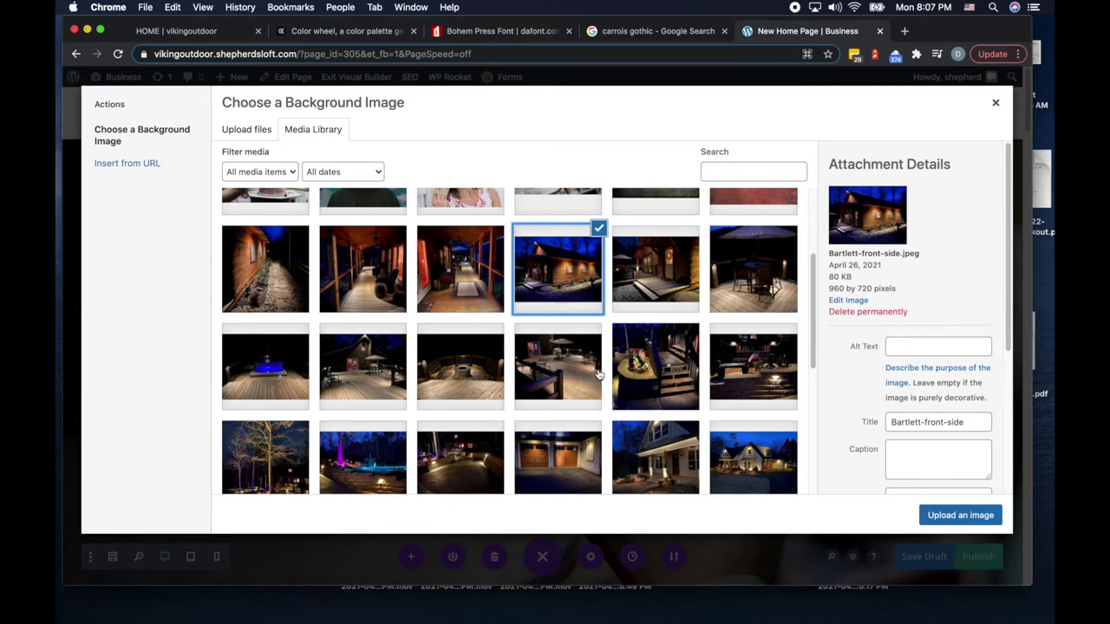
scroll(598, 374, down, 1)
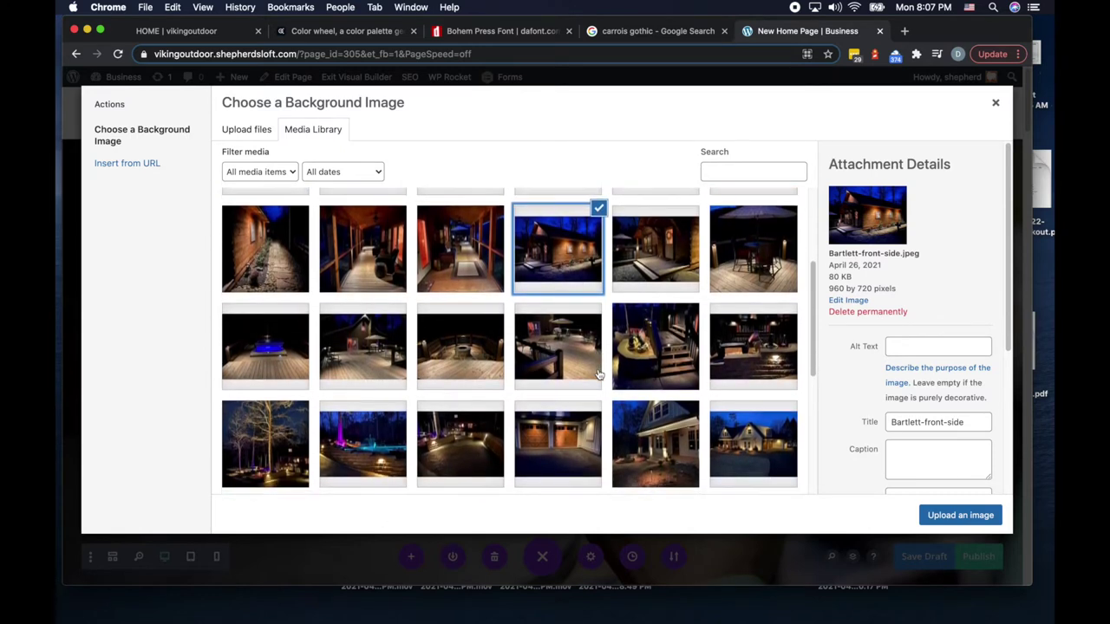
scroll(598, 375, down, 1)
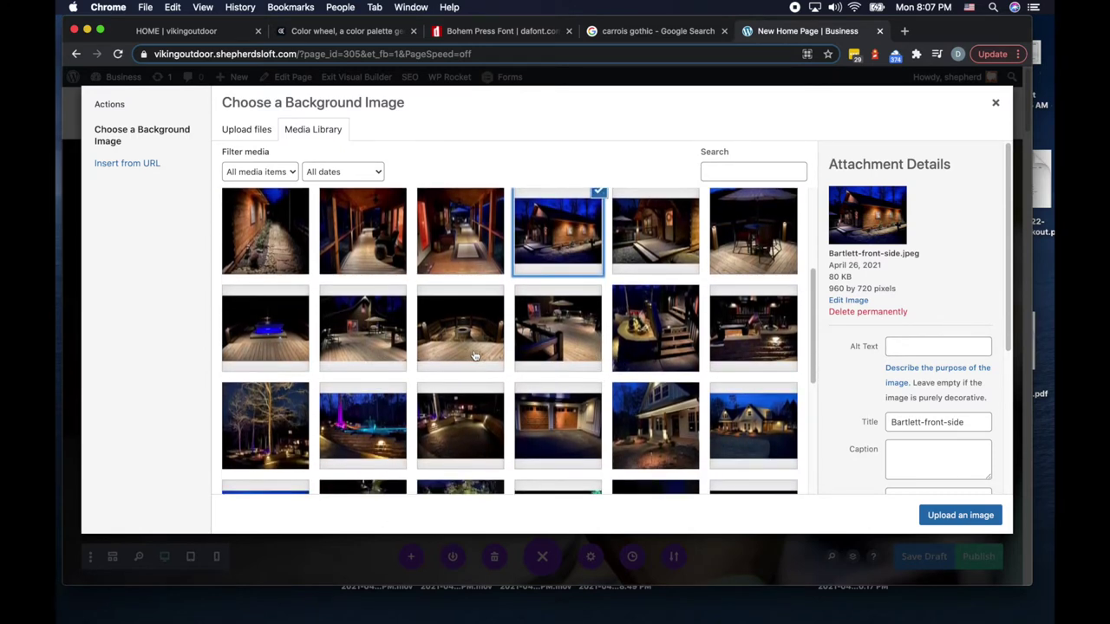
click(365, 338)
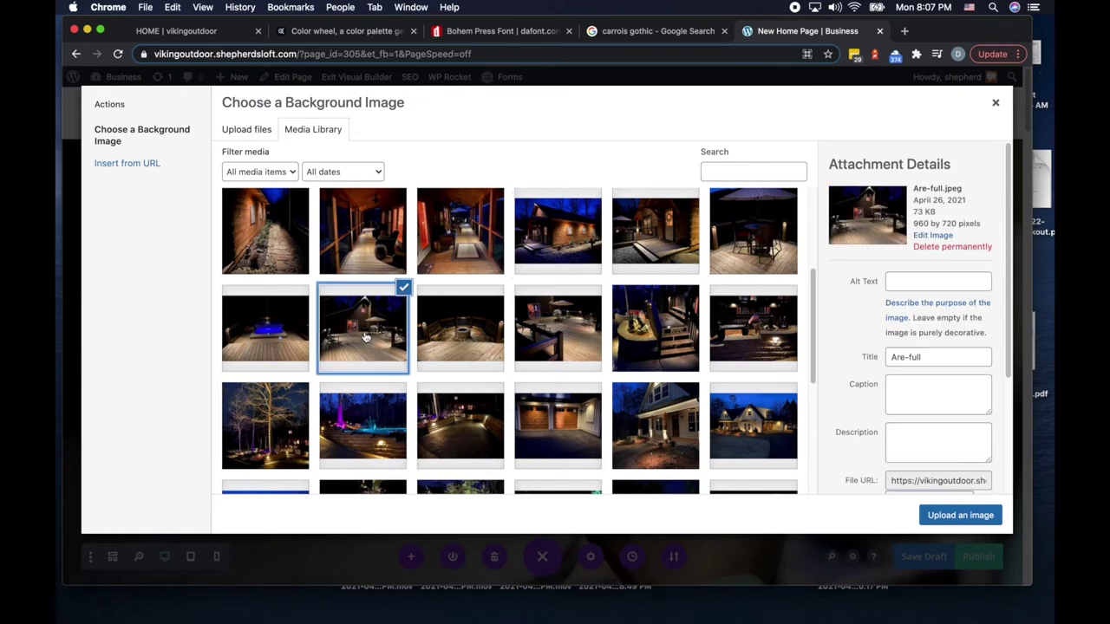
click(558, 239)
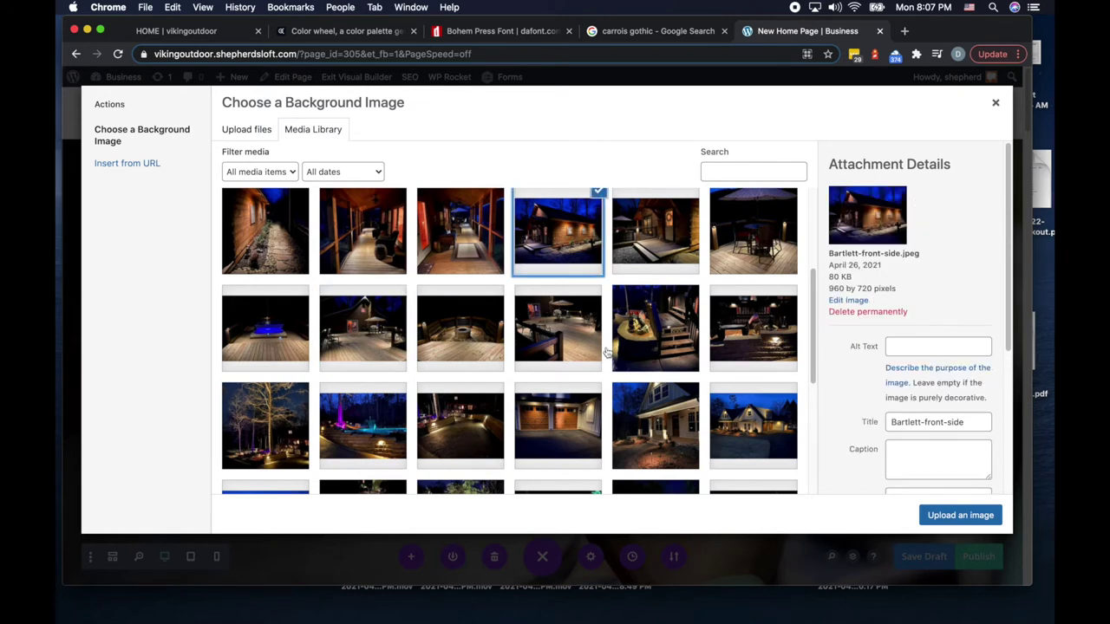
scroll(625, 425, down, 3)
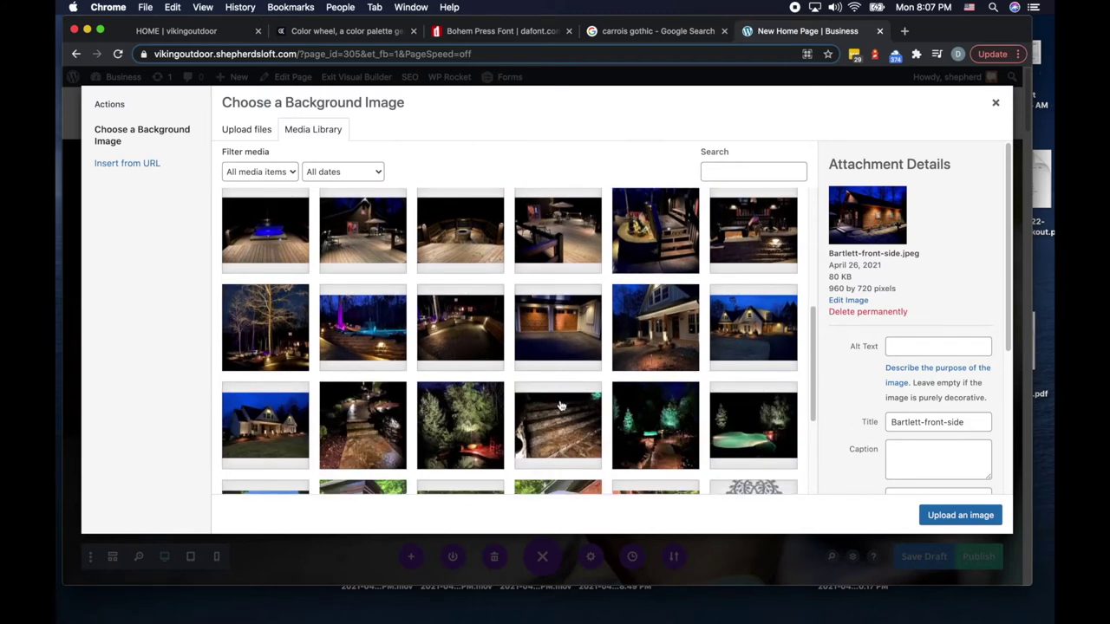
Step: Set lighting.jpeg, the lit-house night photo, as the section background and save
click(269, 429)
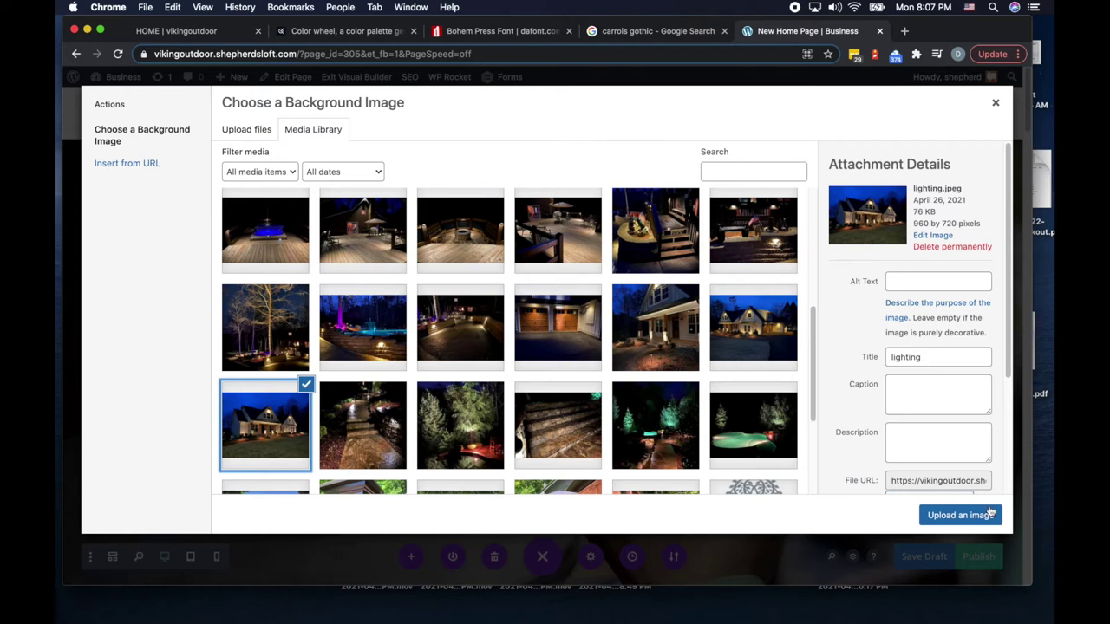
click(963, 515)
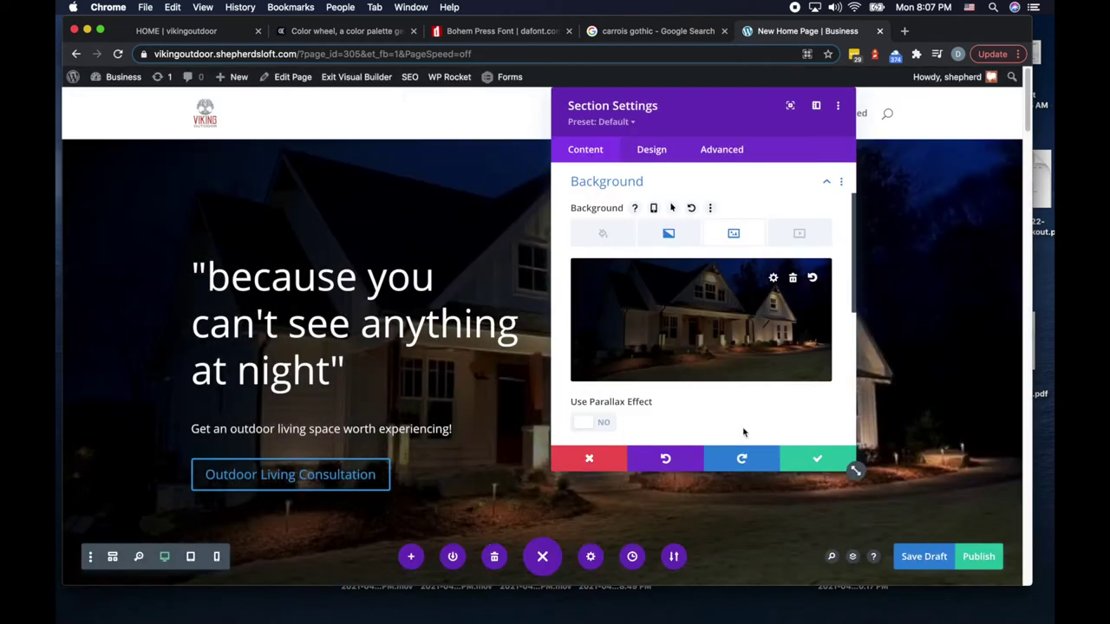
click(820, 458)
Step: Save the page draft with the night-photo hero, then scroll to the About Our Studio columns
scroll(763, 495, down, 3)
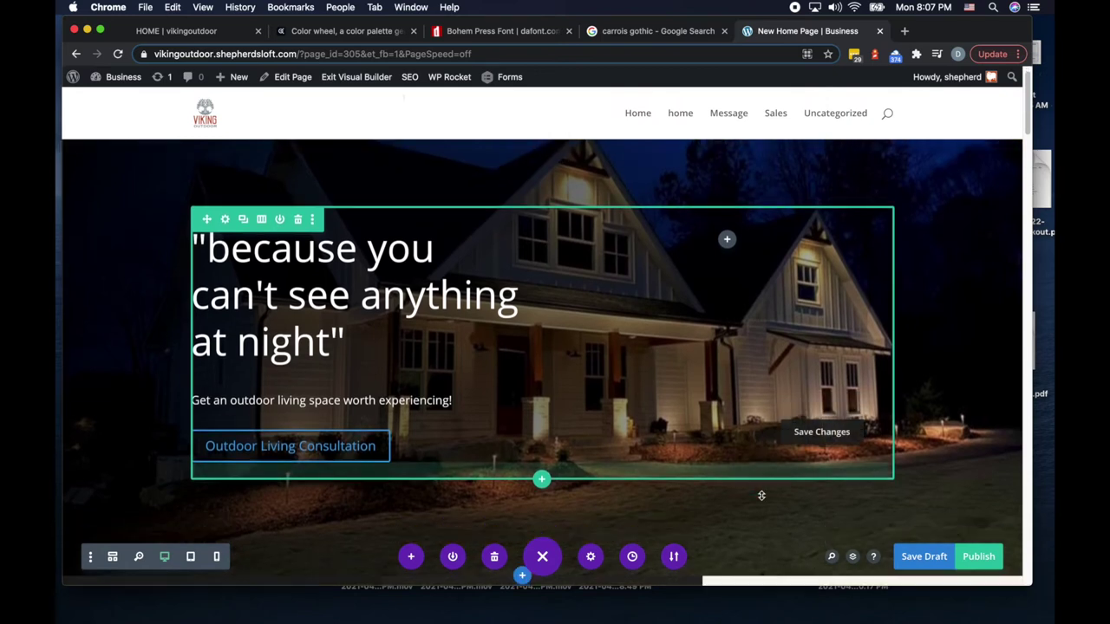
scroll(778, 493, up, 3)
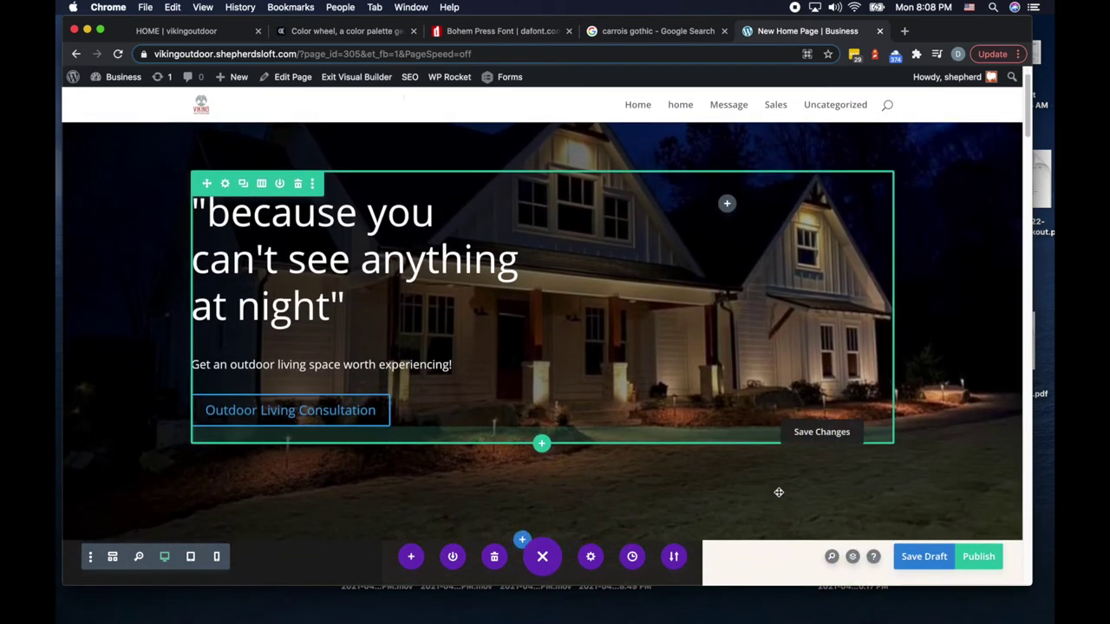
scroll(779, 492, down, 5)
scroll(779, 492, down, 3)
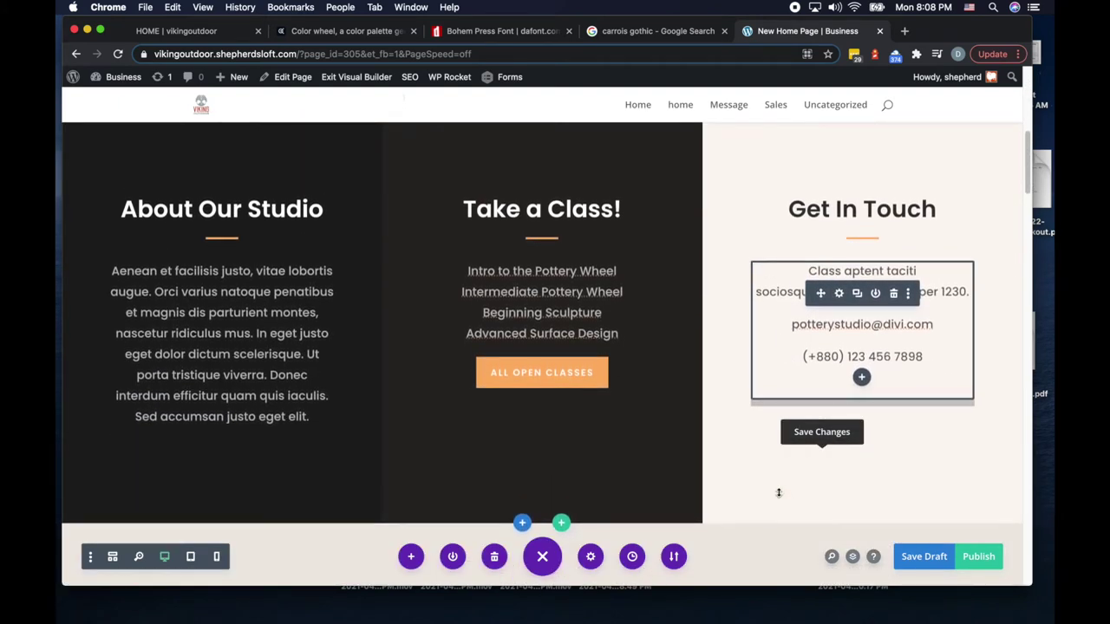
key(ctrl+s)
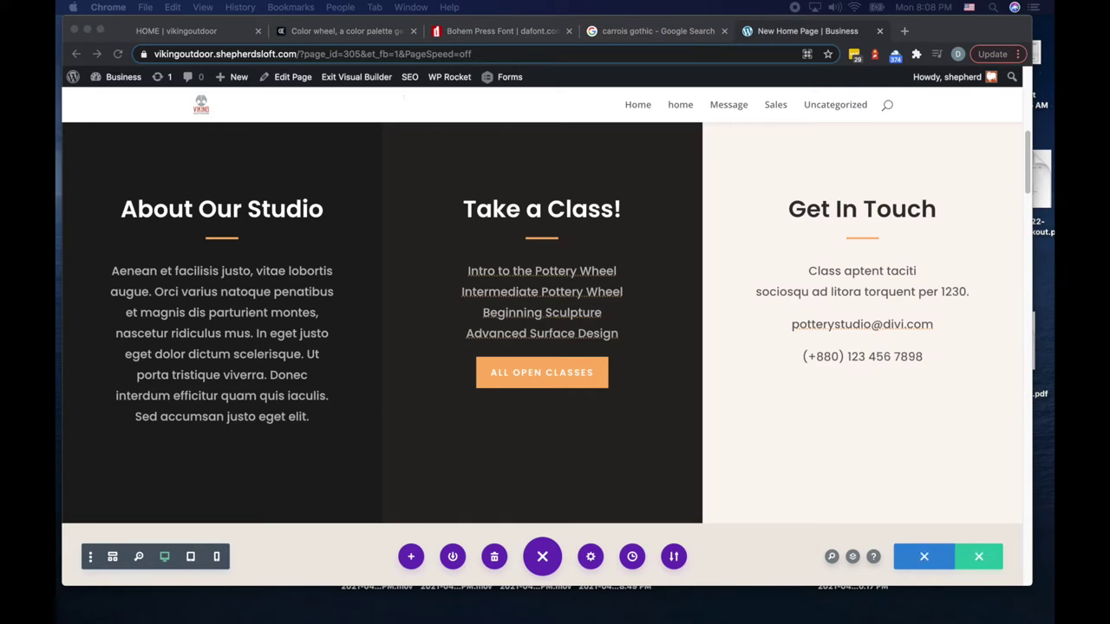
click(250, 330)
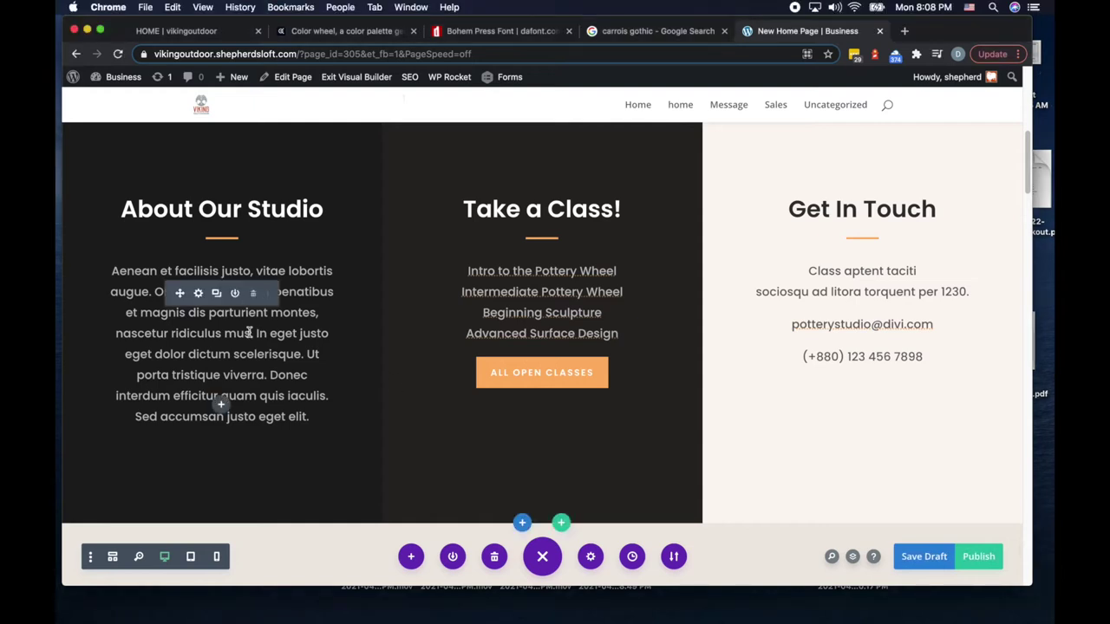
scroll(250, 332, up, 1)
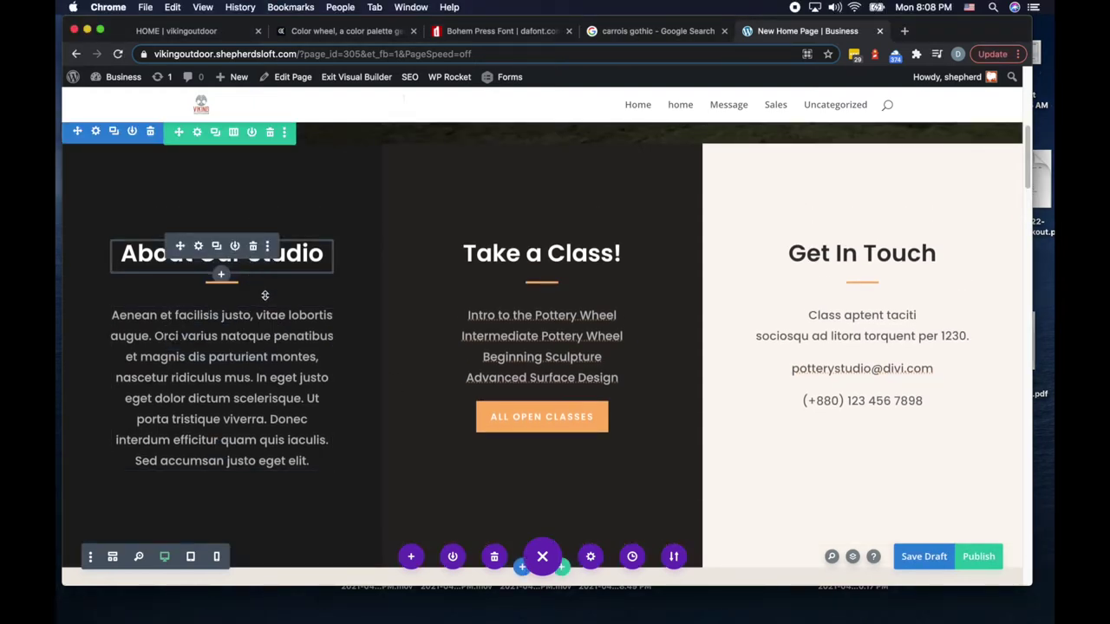
Step: Retitle the About Our Studio heading to 'No Friends?'
click(197, 246)
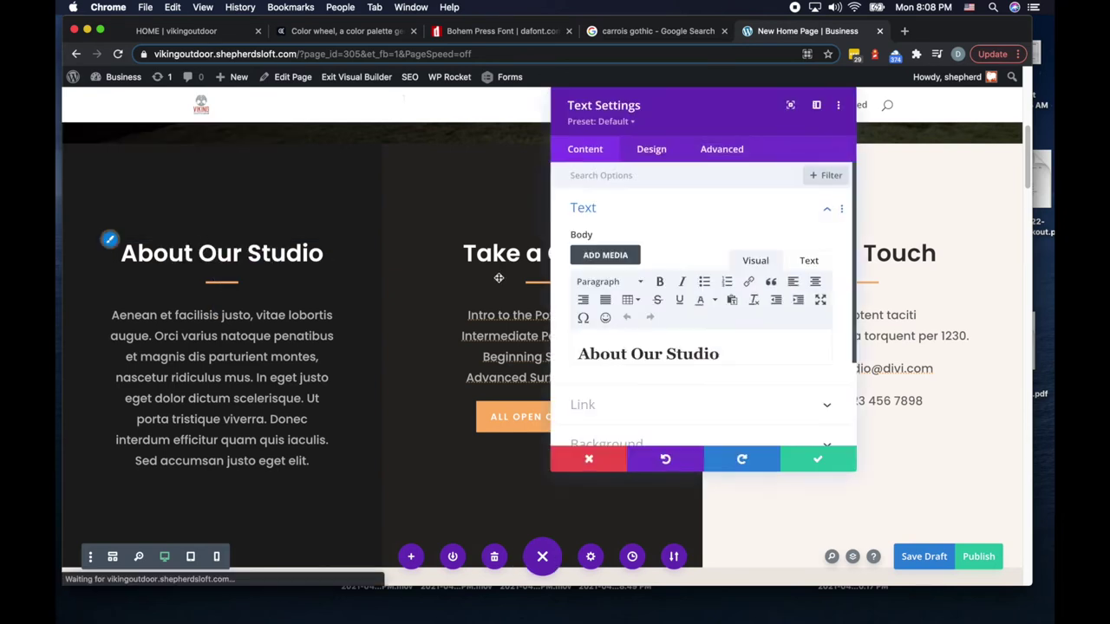
drag(719, 354, 583, 353)
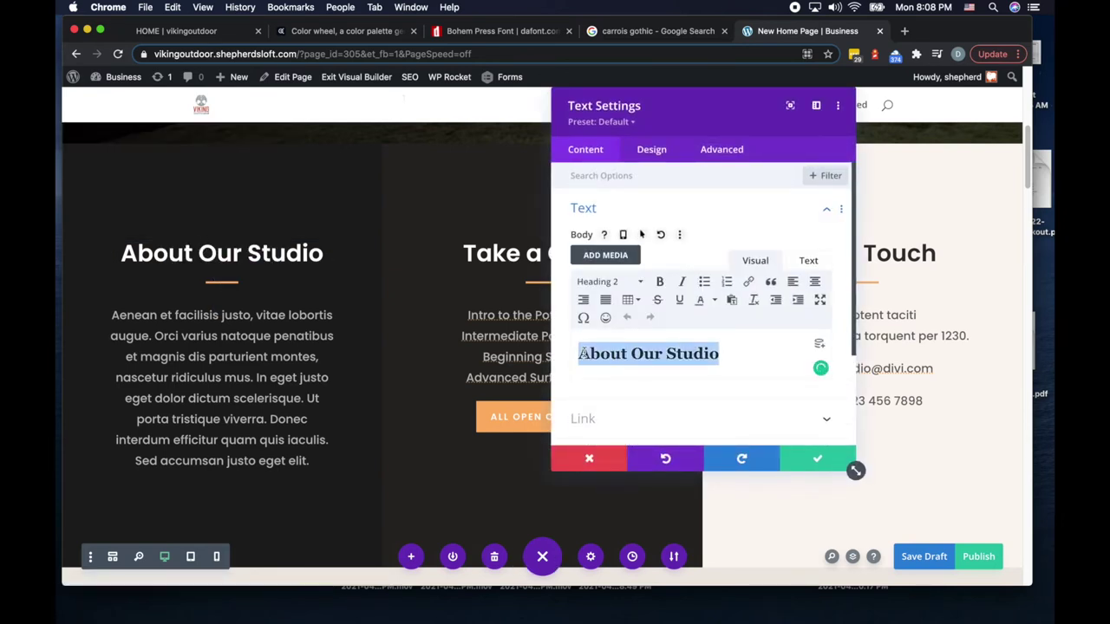
text(No Friends)
triple_click(613, 353)
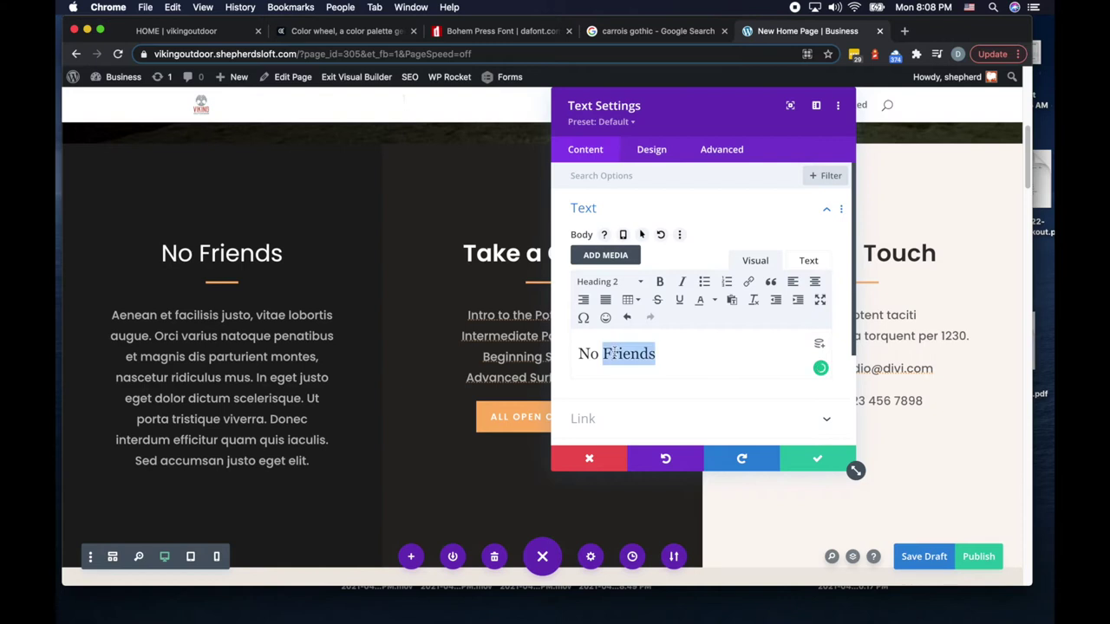
click(680, 354)
text(?)
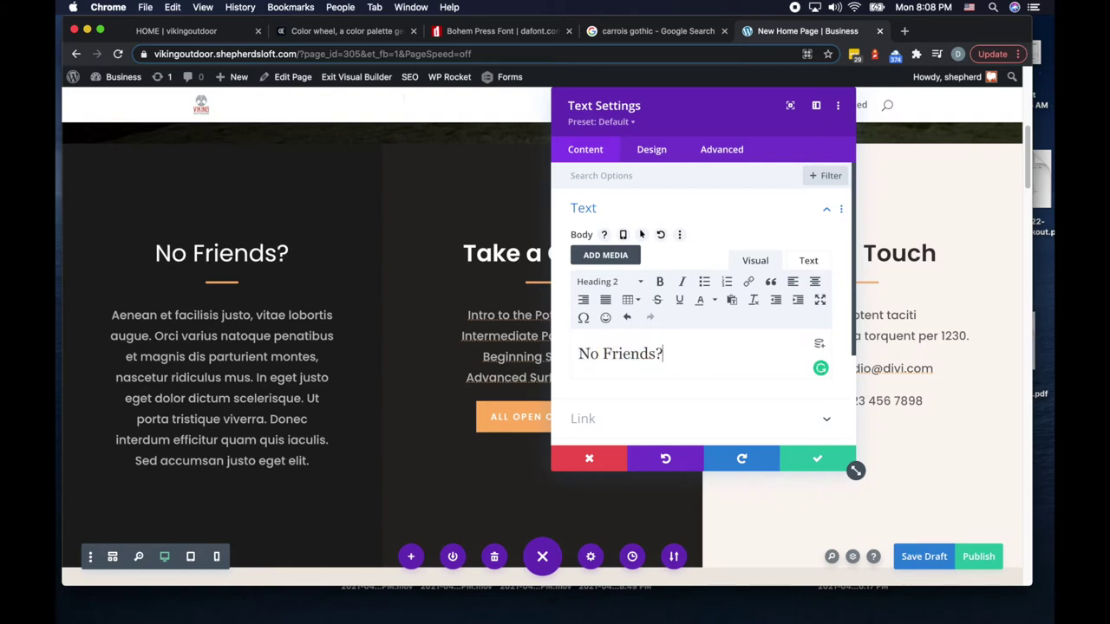
click(816, 457)
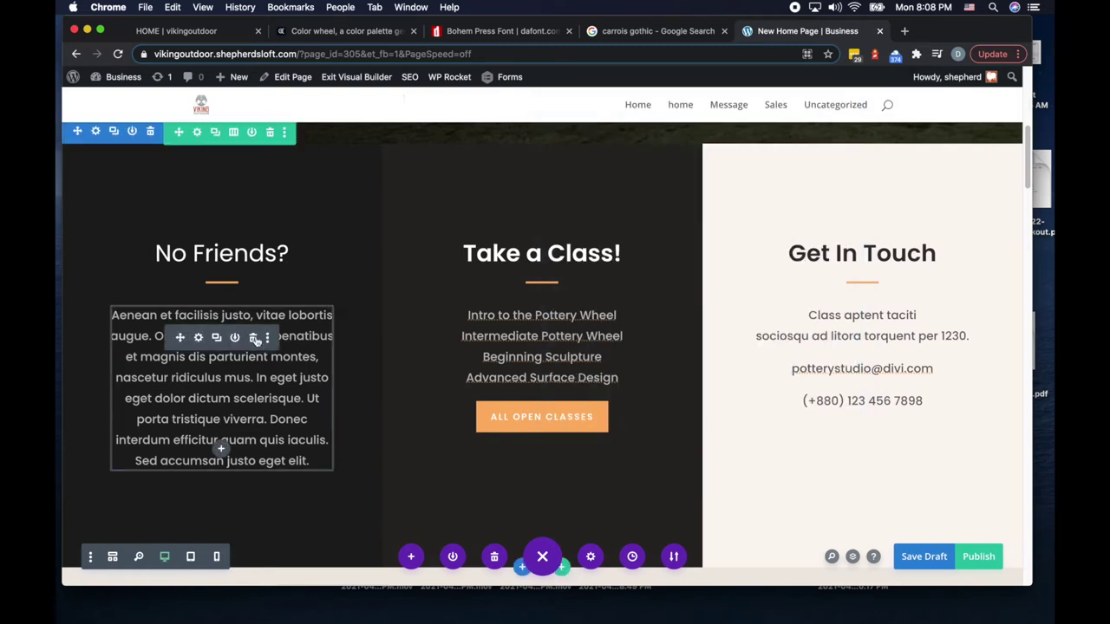
Step: Delete the placeholder paragraph beneath the No Friends? heading
click(254, 338)
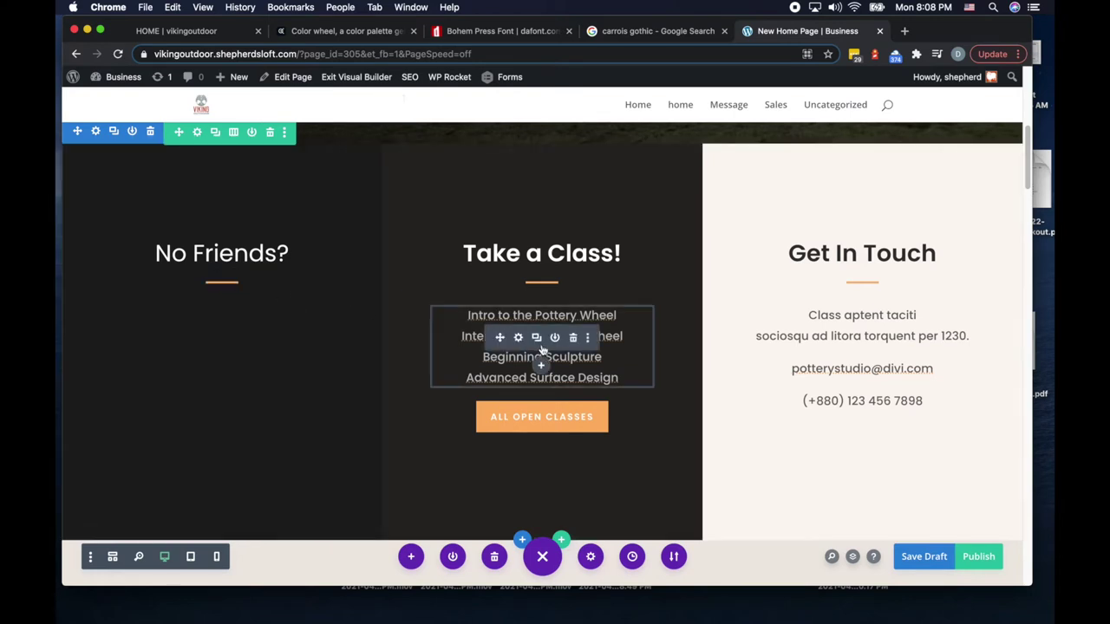
scroll(541, 350, up, 5)
scroll(541, 346, down, 5)
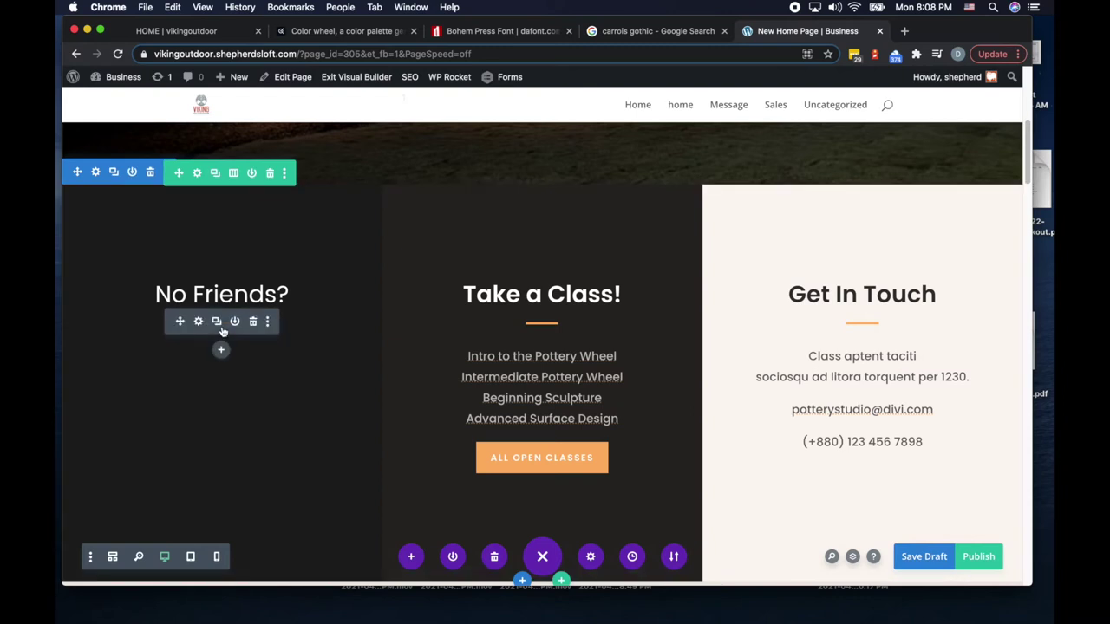
Step: Change the No Friends? divider's line colour from orange to #c6a196
click(199, 322)
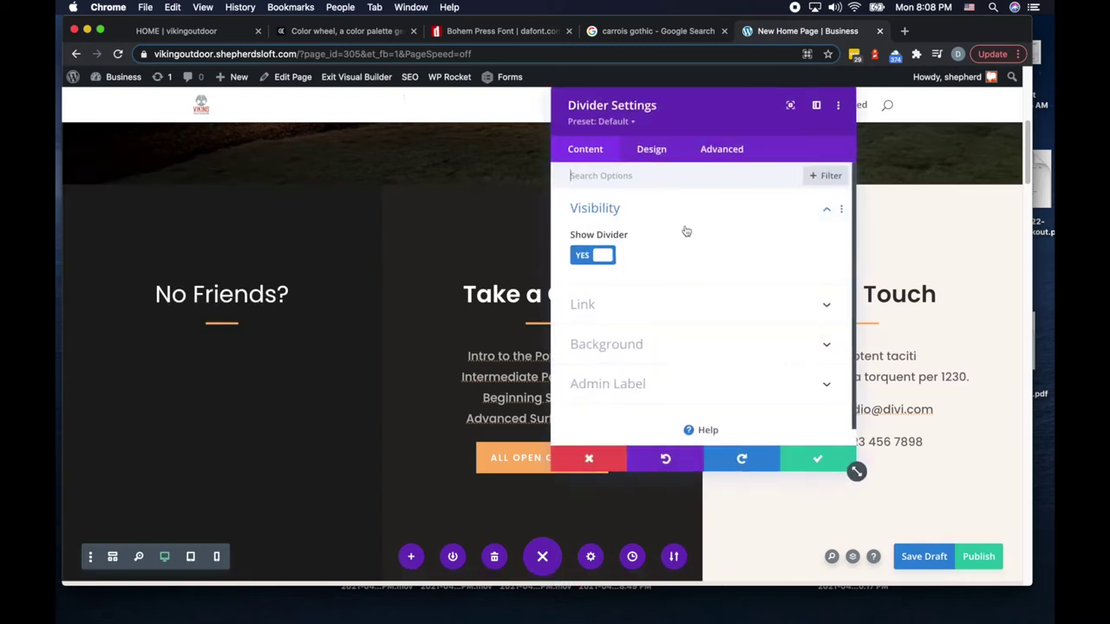
click(486, 30)
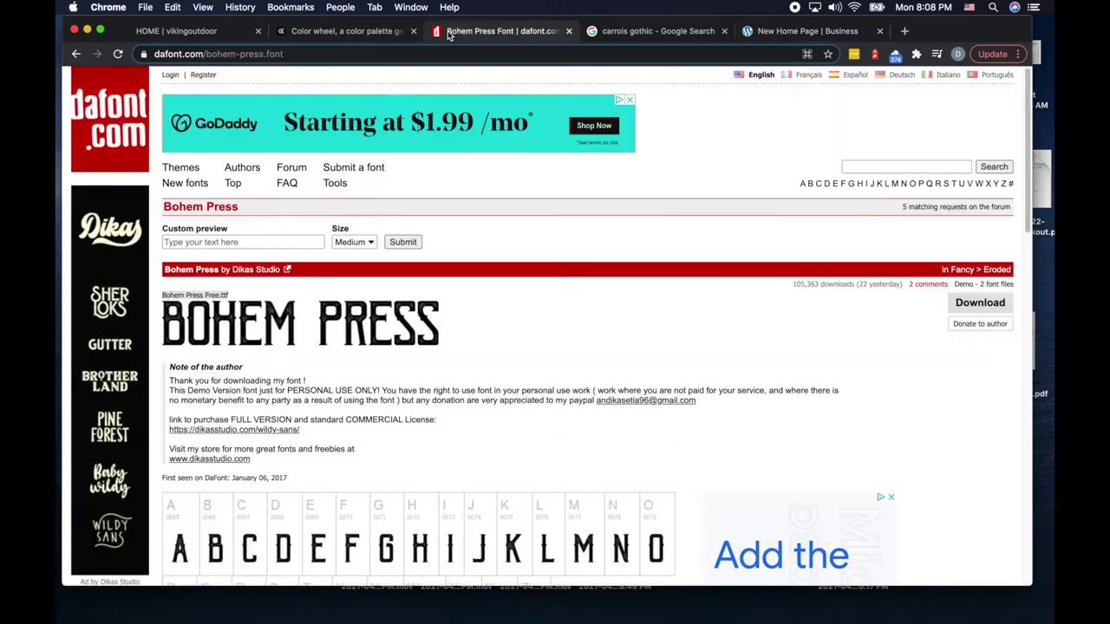
click(785, 30)
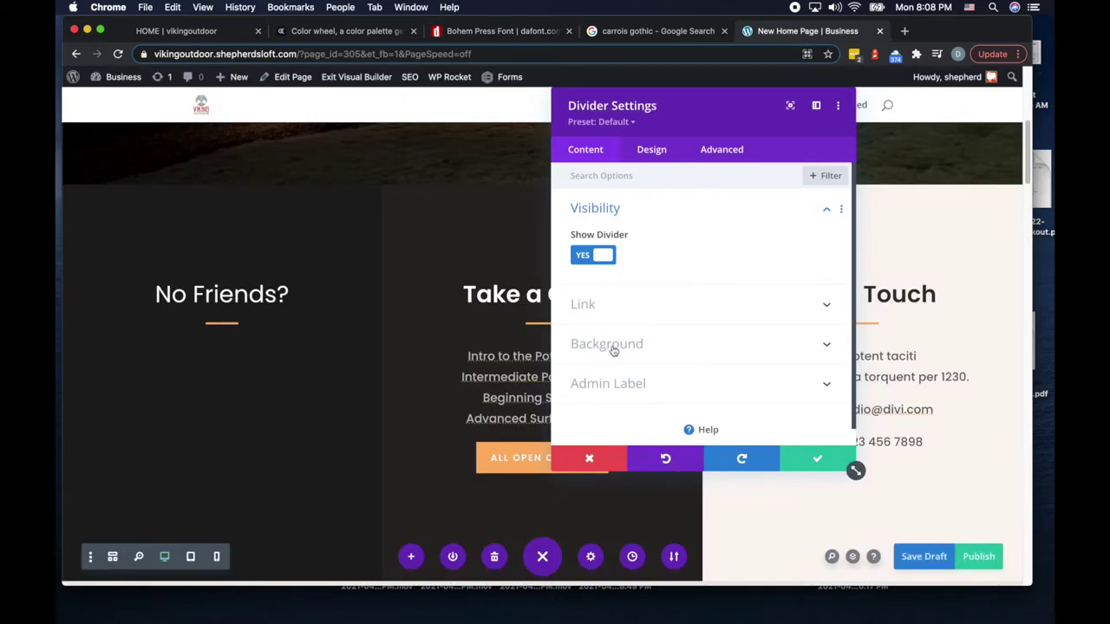
click(664, 156)
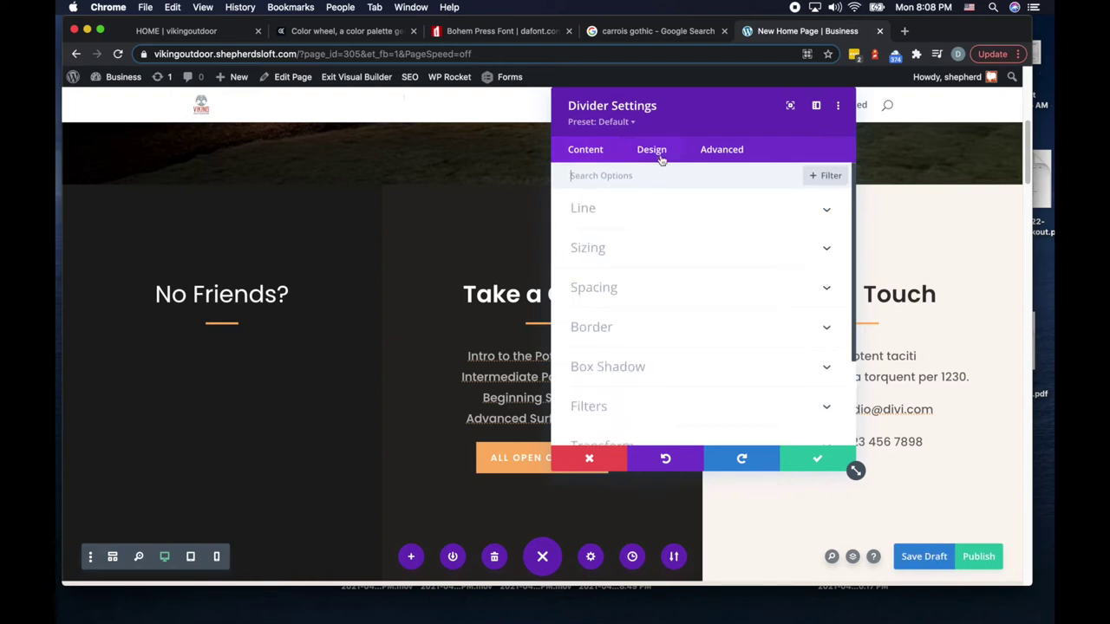
scroll(627, 354, down, 3)
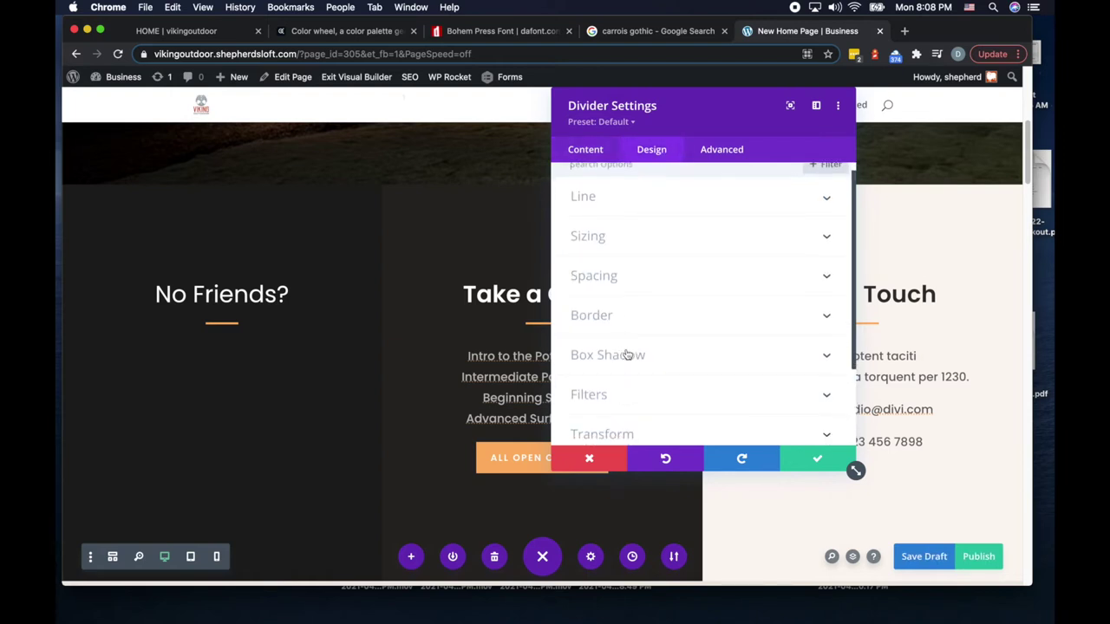
scroll(659, 340, up, 3)
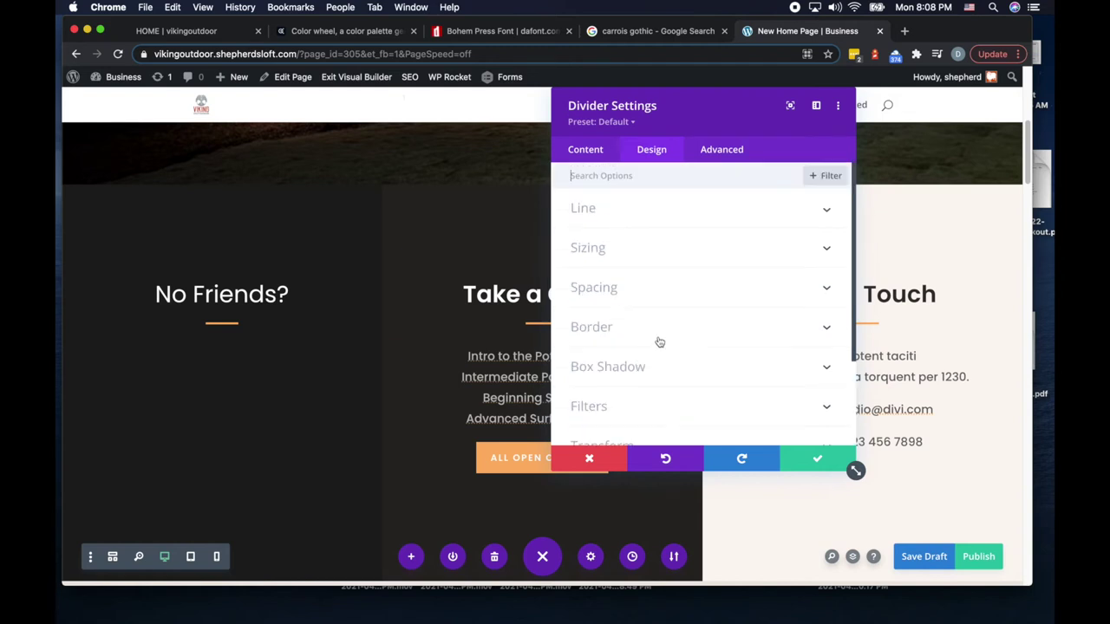
click(584, 214)
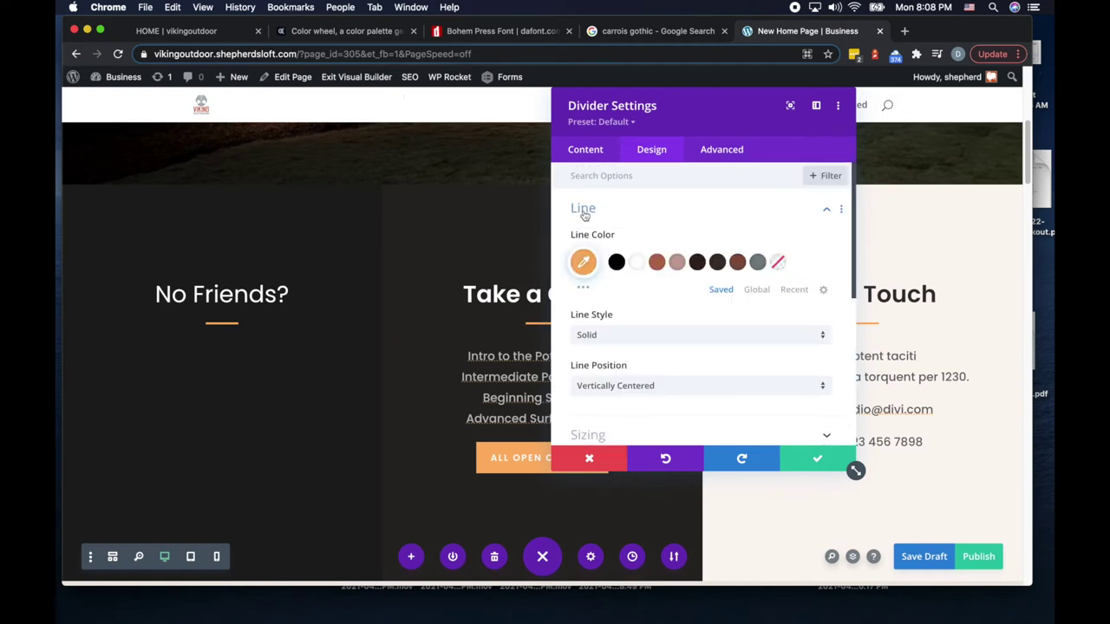
click(677, 263)
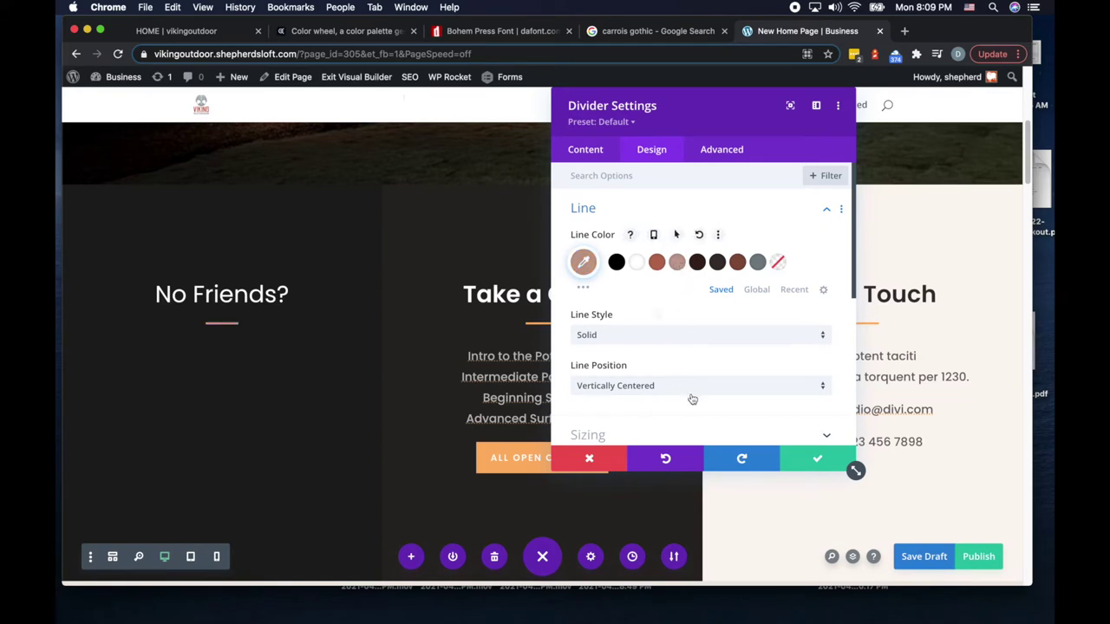
click(818, 460)
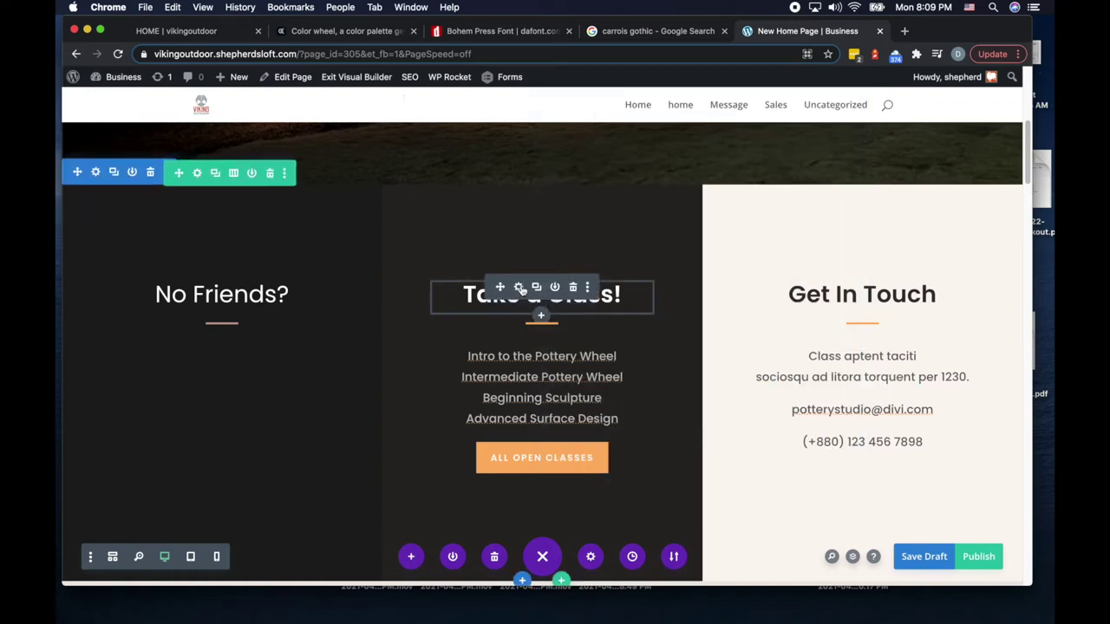
Step: Set the No Friends? heading's Heading 2 font to Default
click(198, 287)
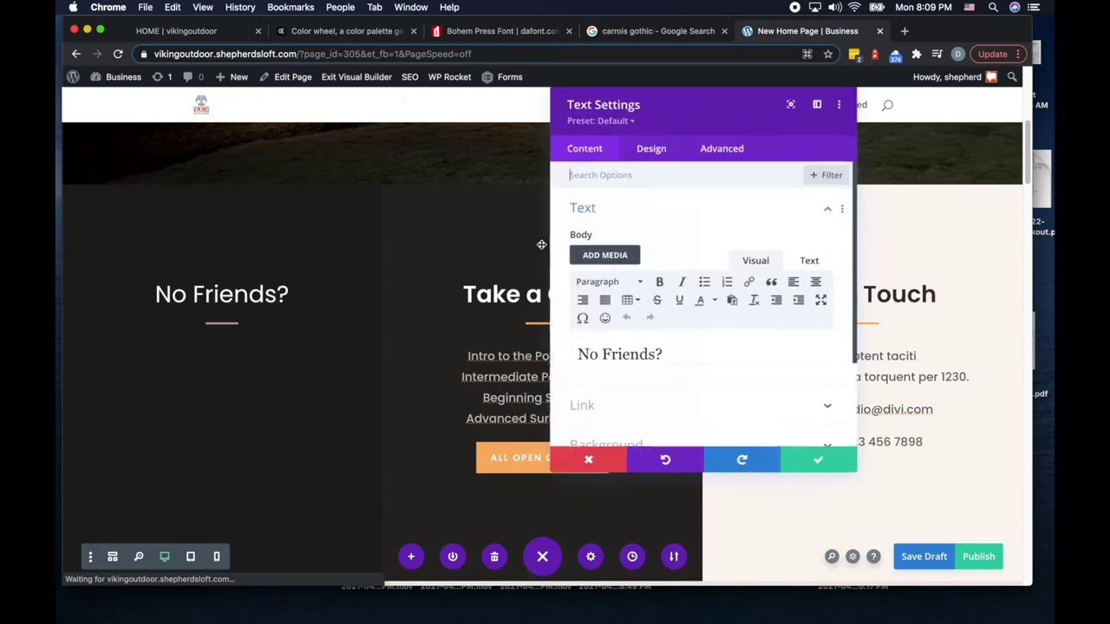
click(649, 149)
click(618, 249)
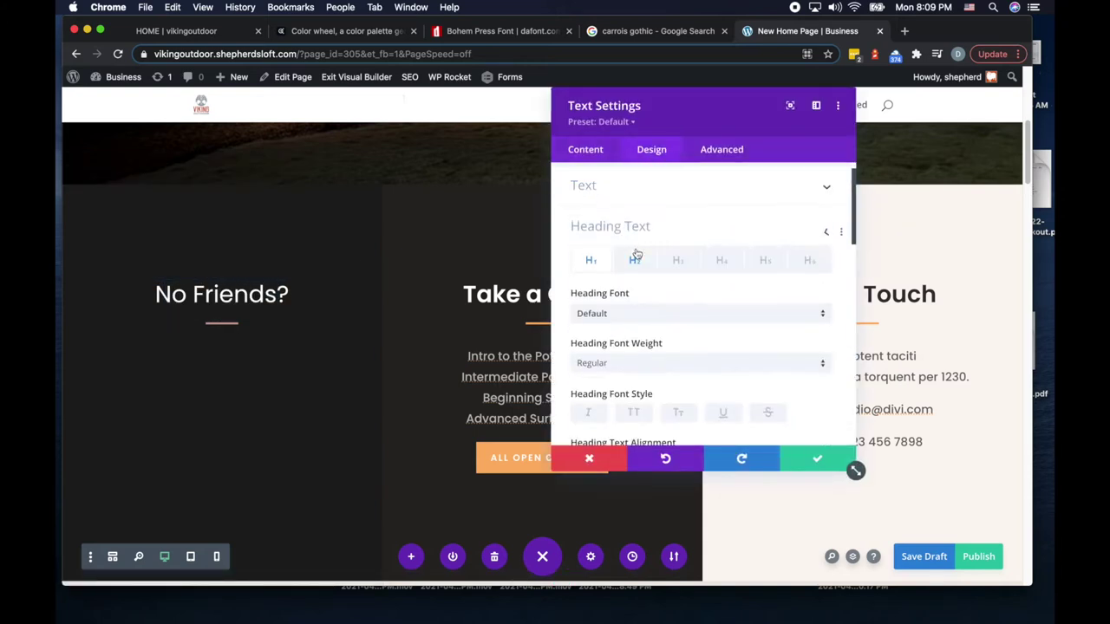
click(634, 217)
click(611, 268)
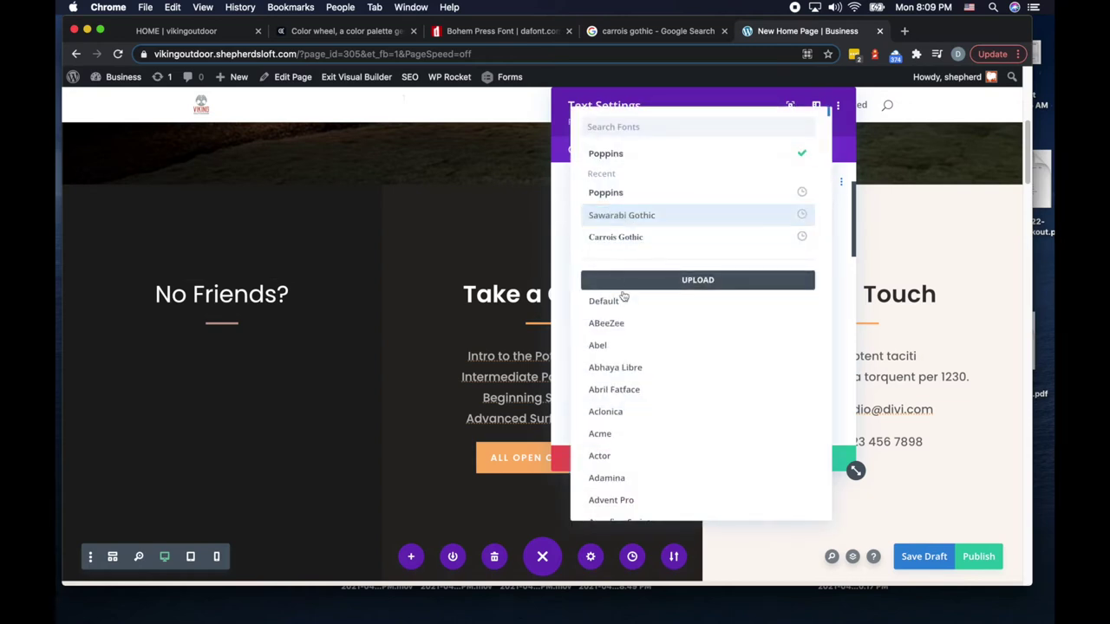
click(616, 303)
click(815, 460)
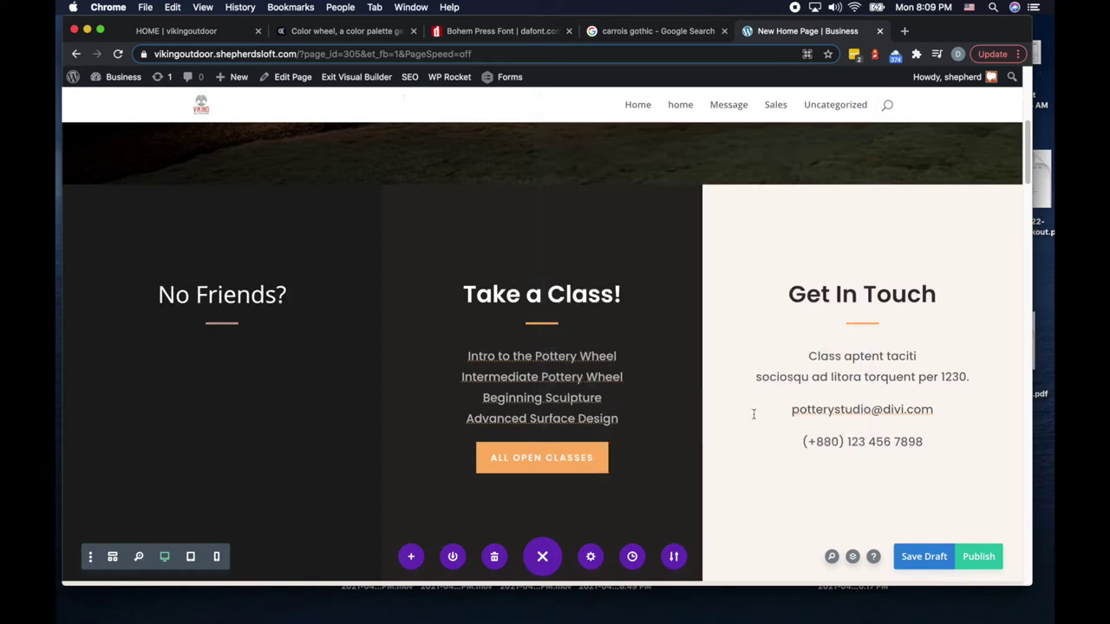
Step: Rename the Take a Class! heading to 'Lurking Animals', saving page progress
click(519, 287)
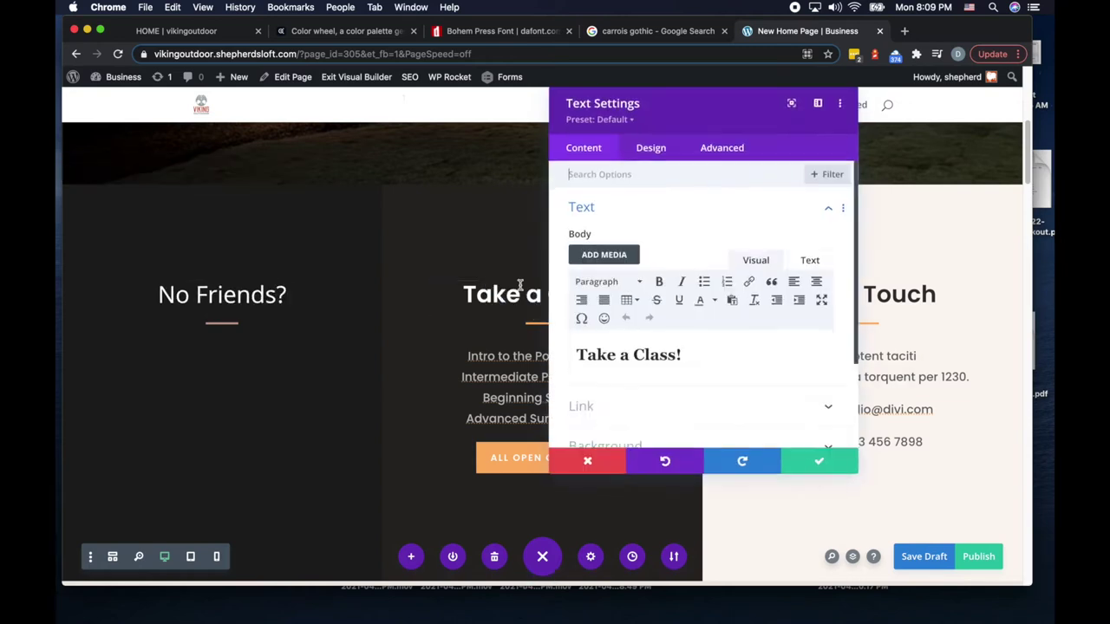
key(super+s)
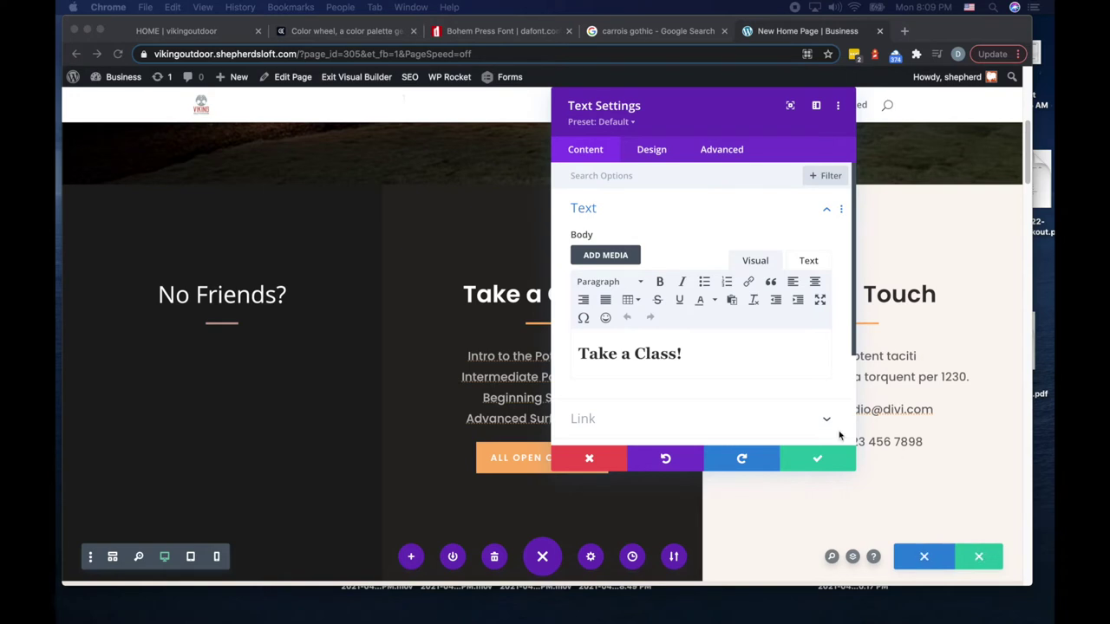
click(711, 356)
key(super+a)
text(Lurking Animals)
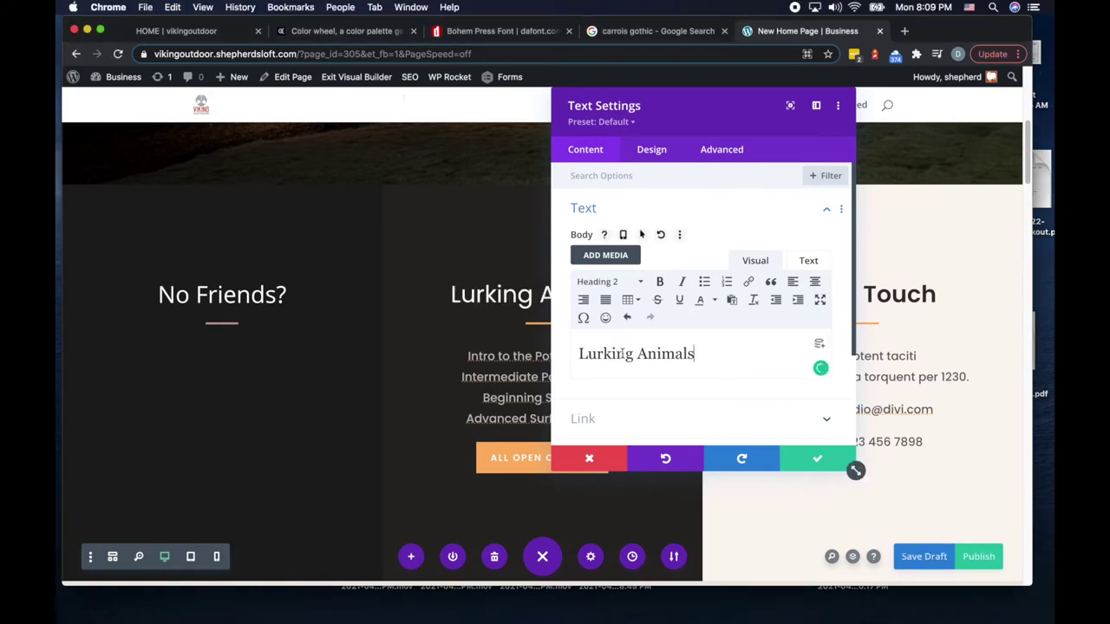
key(alt+shift+Left)
key(alt+shift+Left)
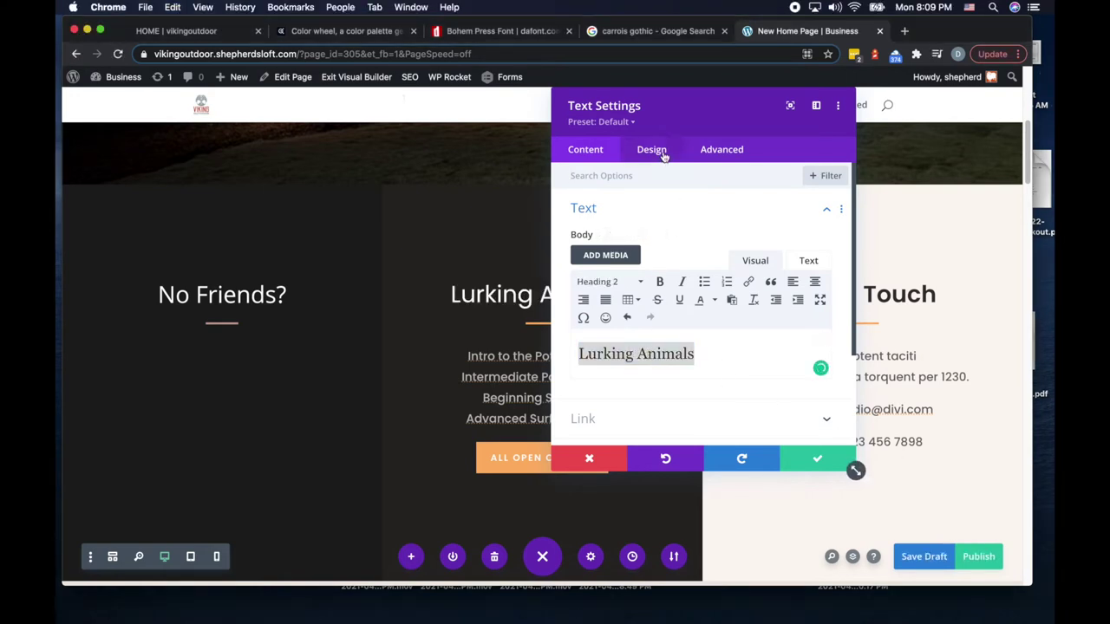
Step: Set the Lurking Animals heading's Heading 2 font to Default
click(664, 152)
click(637, 248)
click(633, 219)
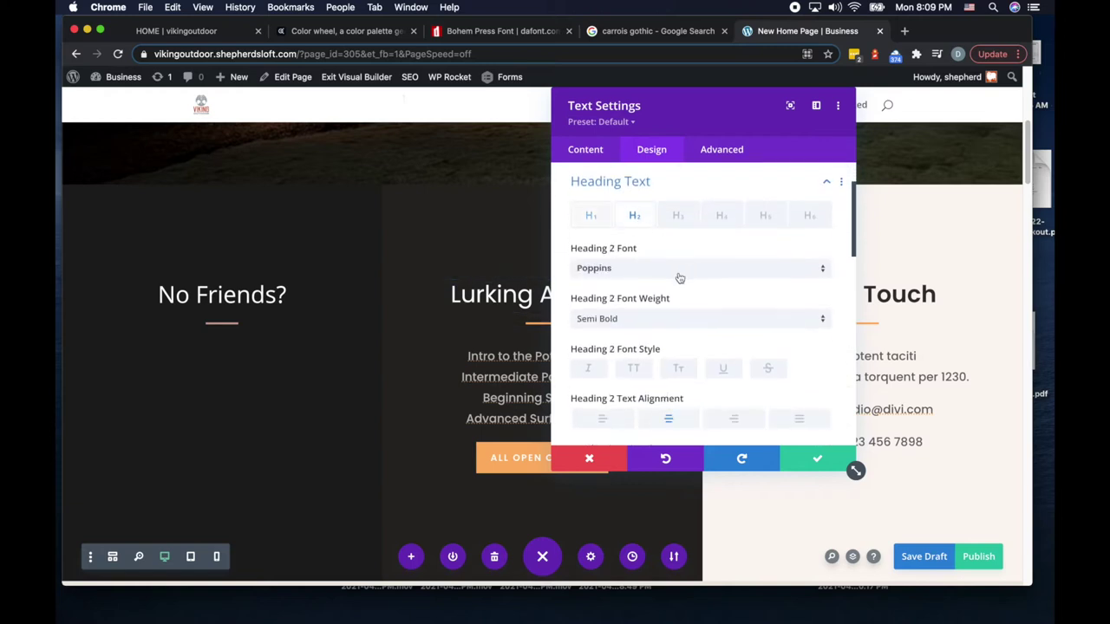
click(631, 267)
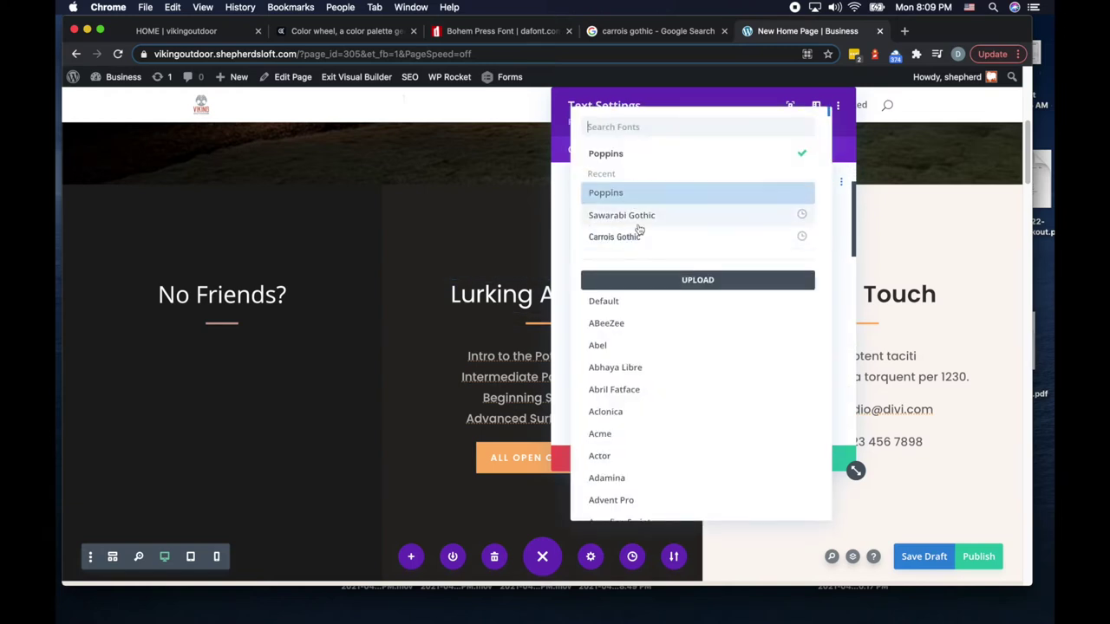
click(630, 302)
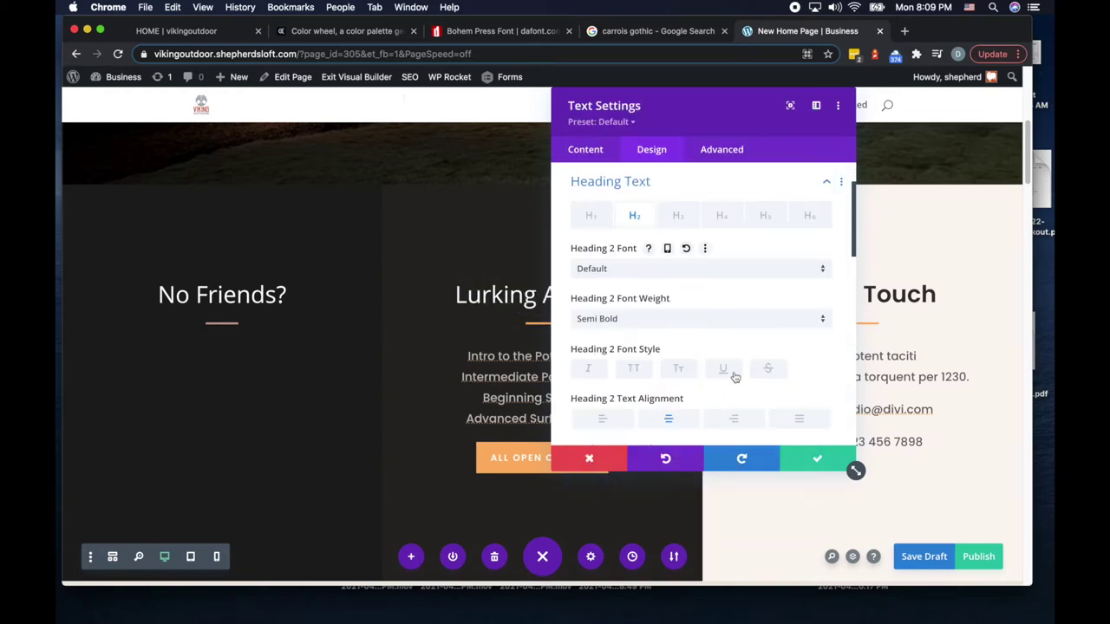
click(820, 460)
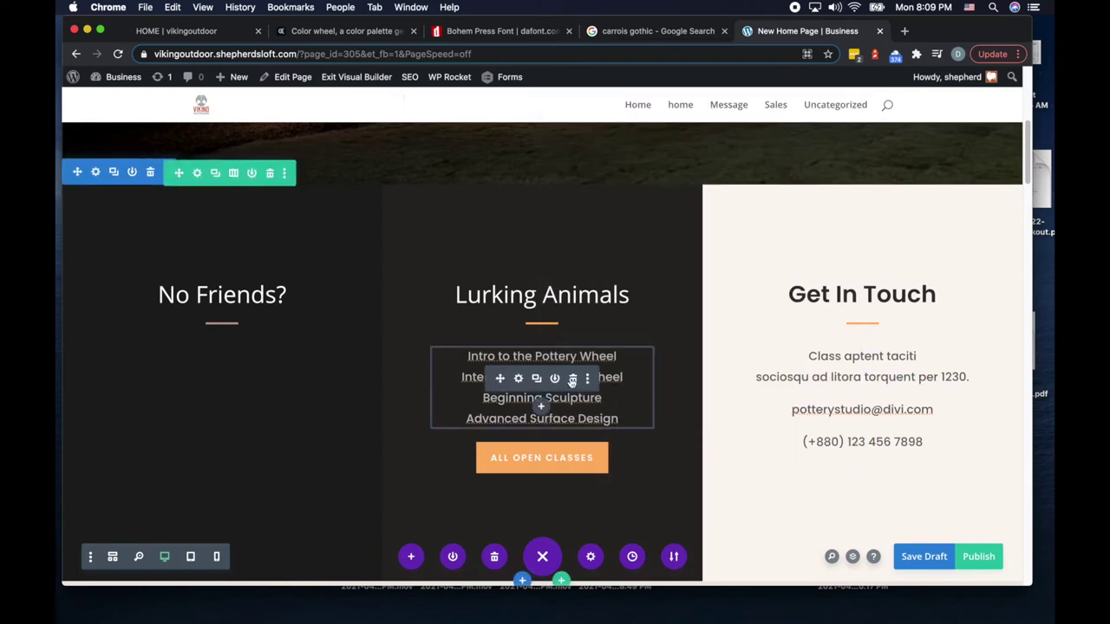
Step: Delete the class list and All Open Classes button, and make the Lurking Animals divider #c6a196
click(575, 378)
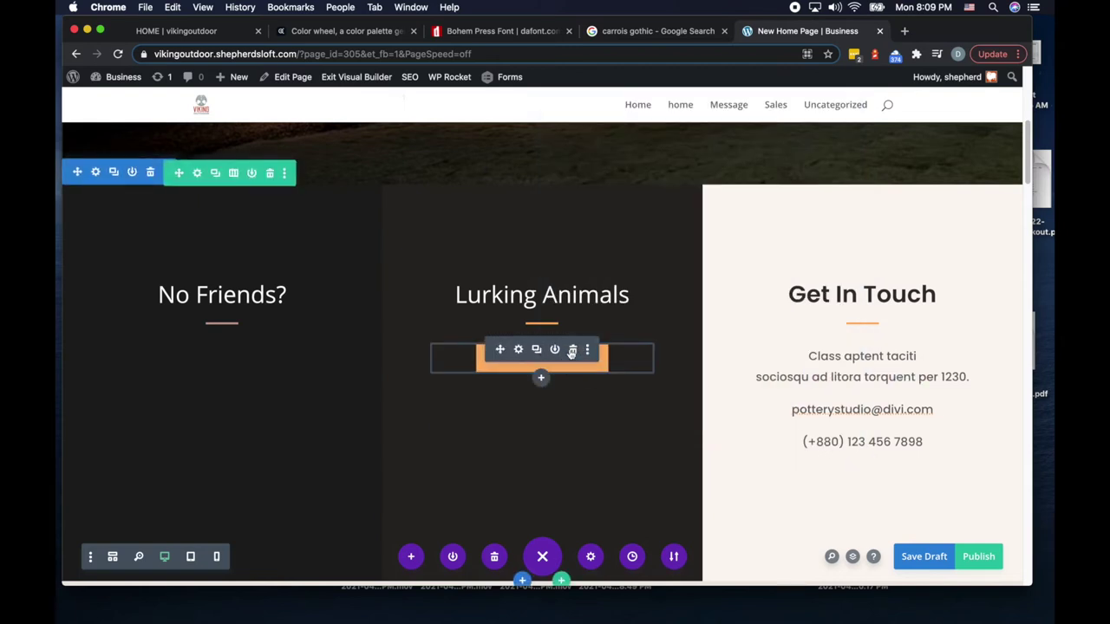
click(573, 350)
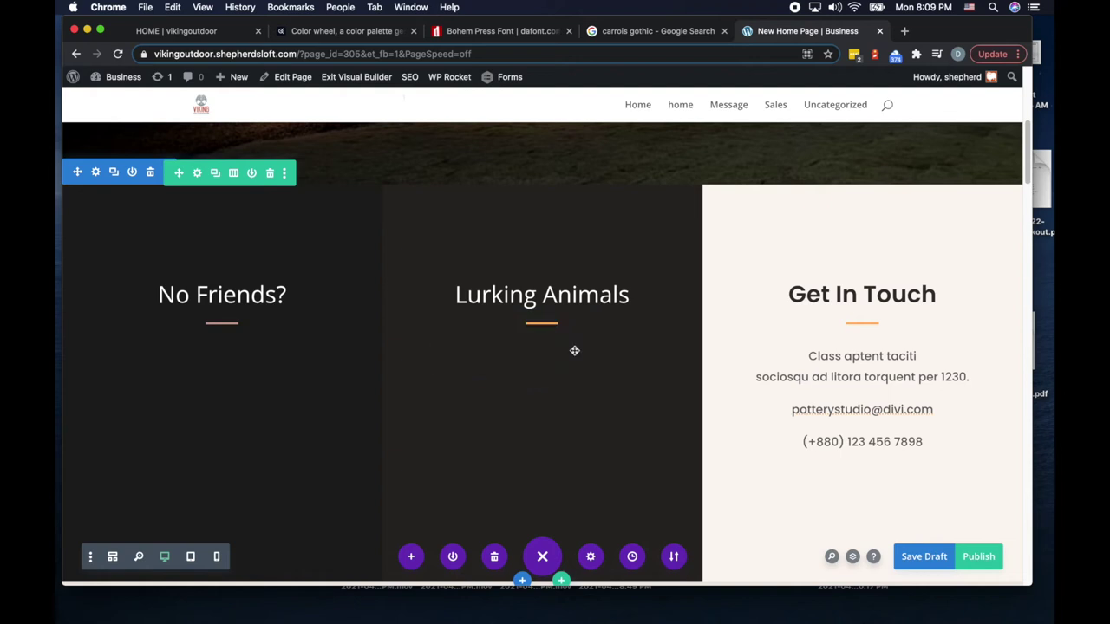
click(520, 323)
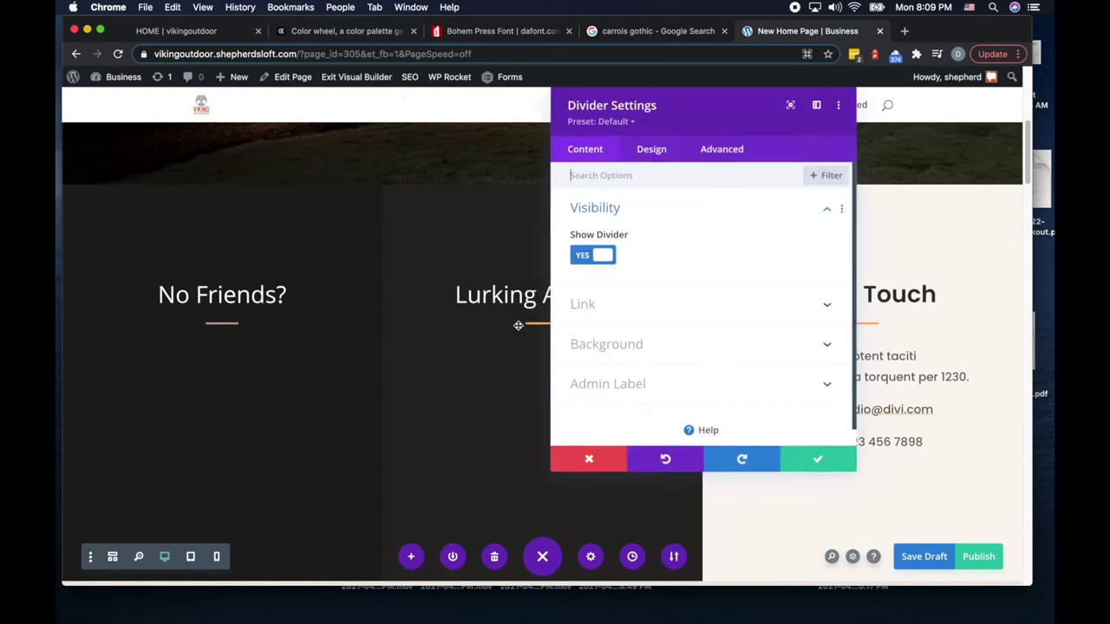
click(651, 149)
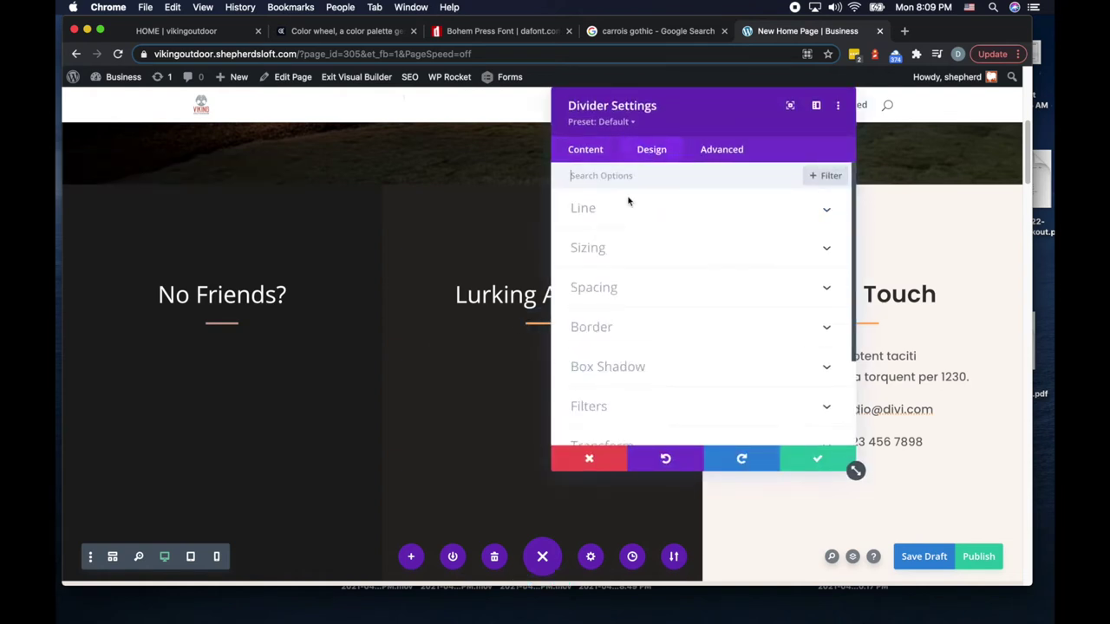
click(583, 210)
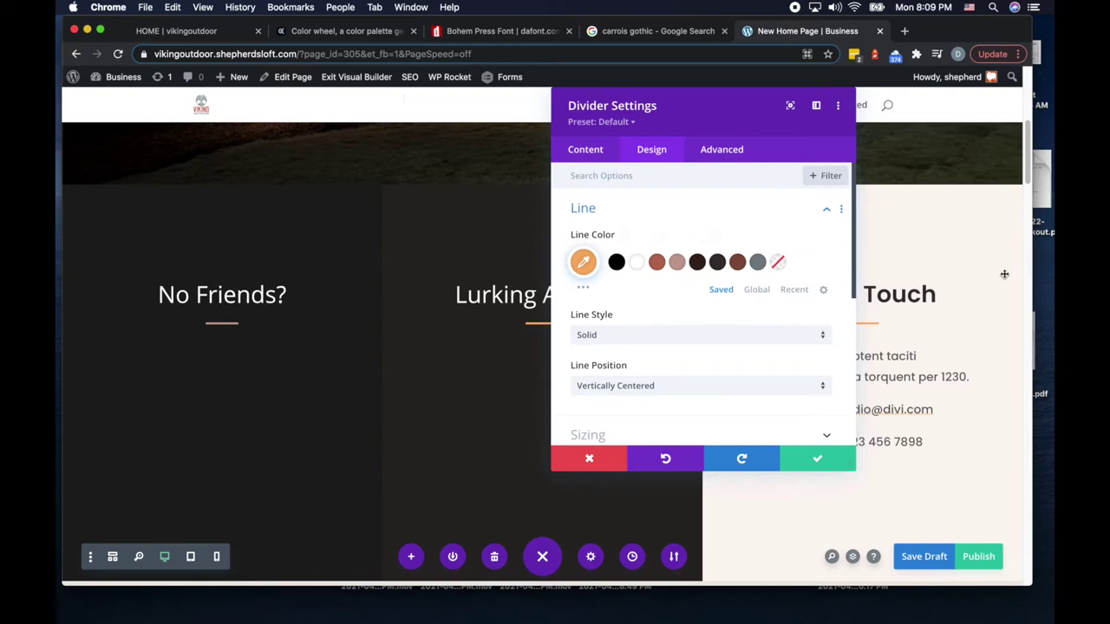
click(678, 264)
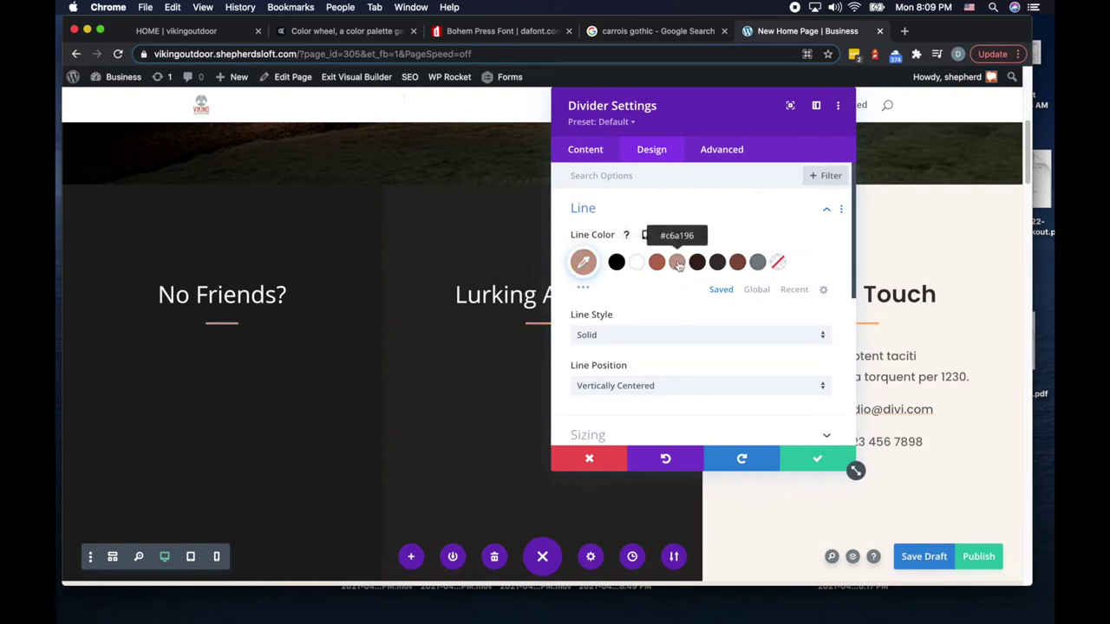
click(820, 459)
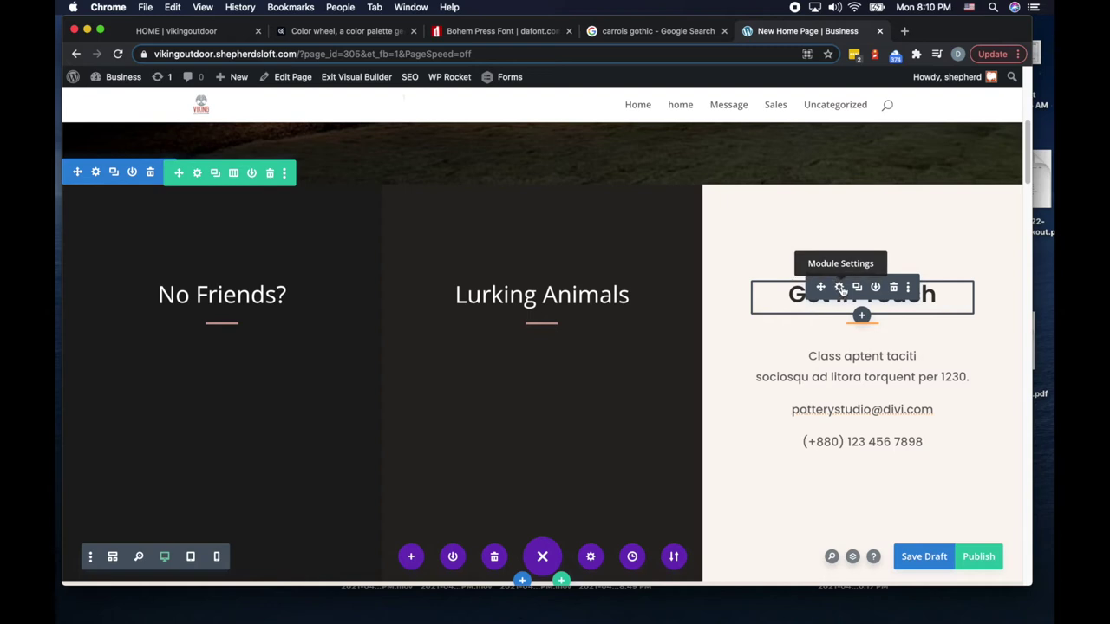
Step: Rename the Get In Touch heading to 'Lost your pet' with the Default Heading 2 font
click(839, 287)
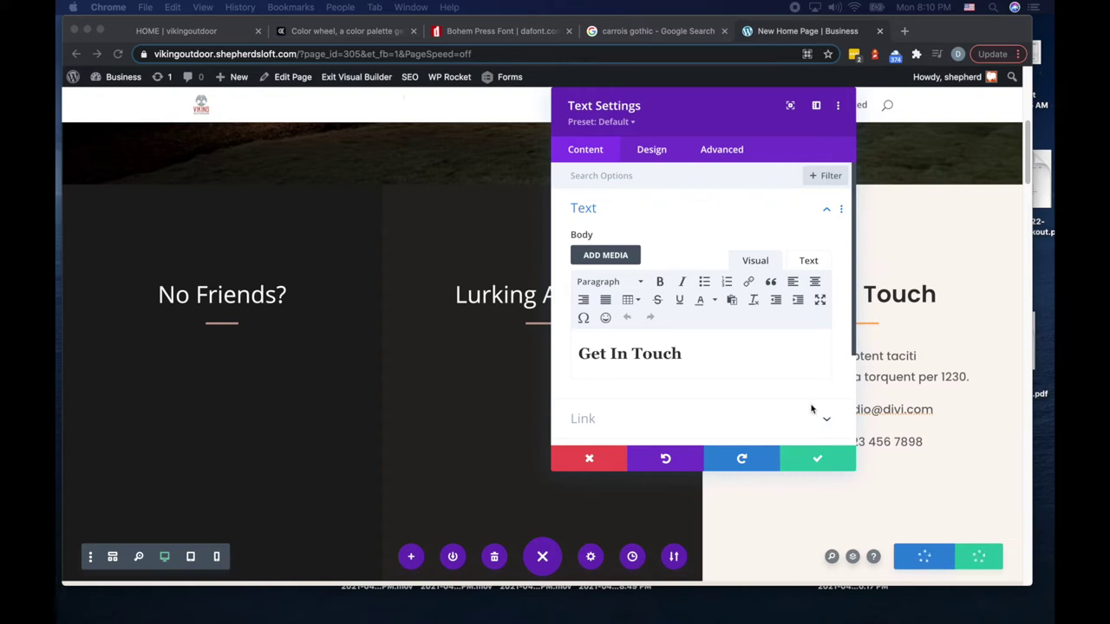
triple_click(597, 350)
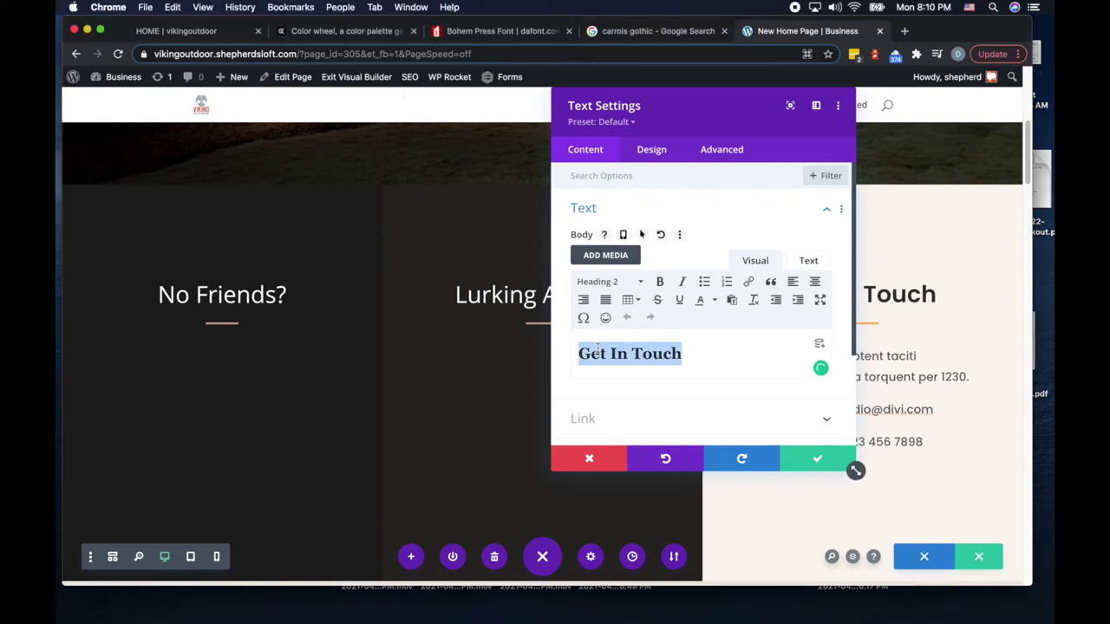
text(Lost your pet)
key(super+a)
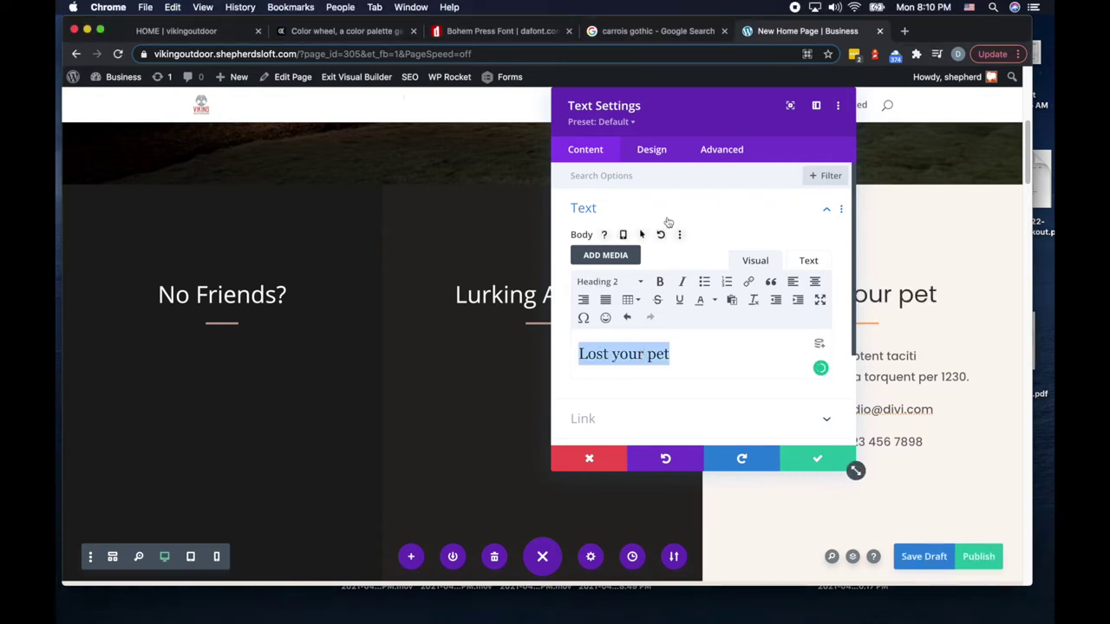
click(651, 149)
drag(699, 119, 436, 153)
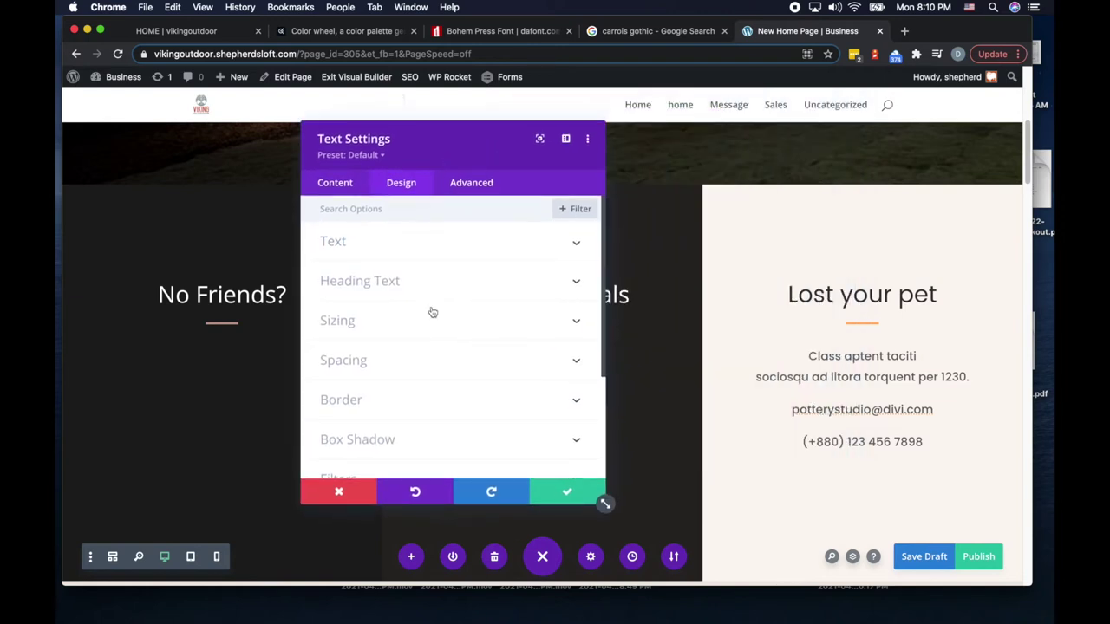
click(351, 279)
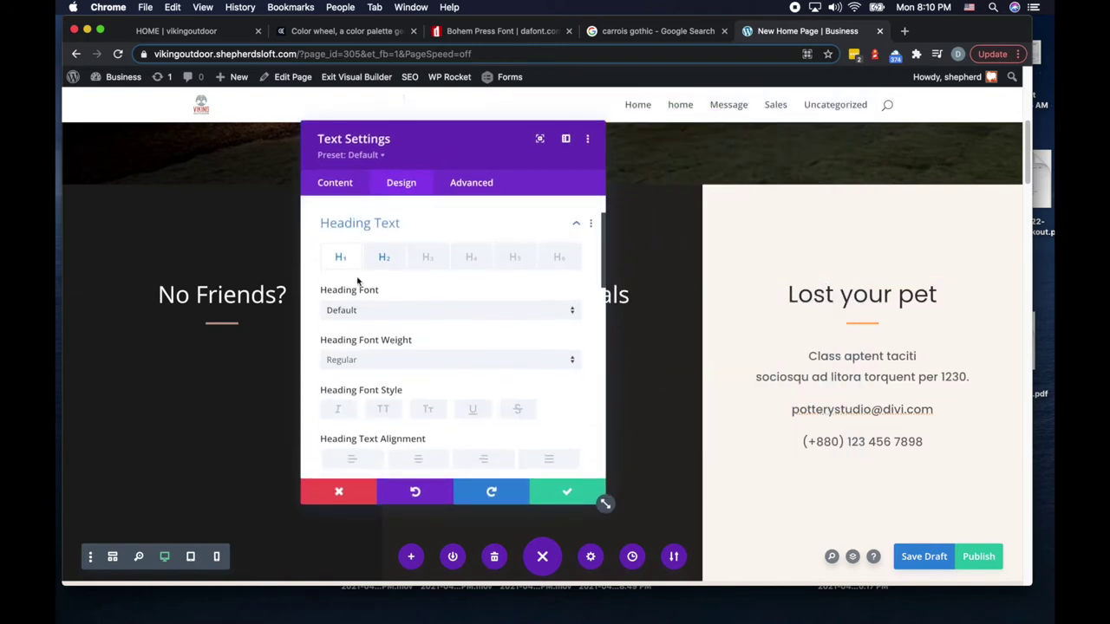
click(381, 250)
click(360, 303)
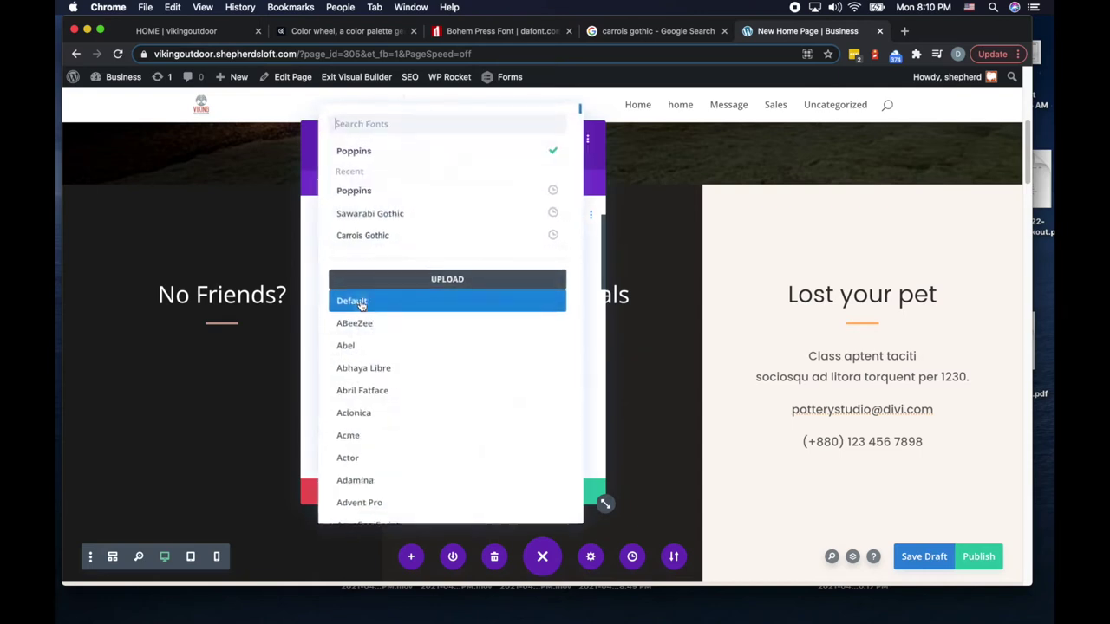
click(357, 302)
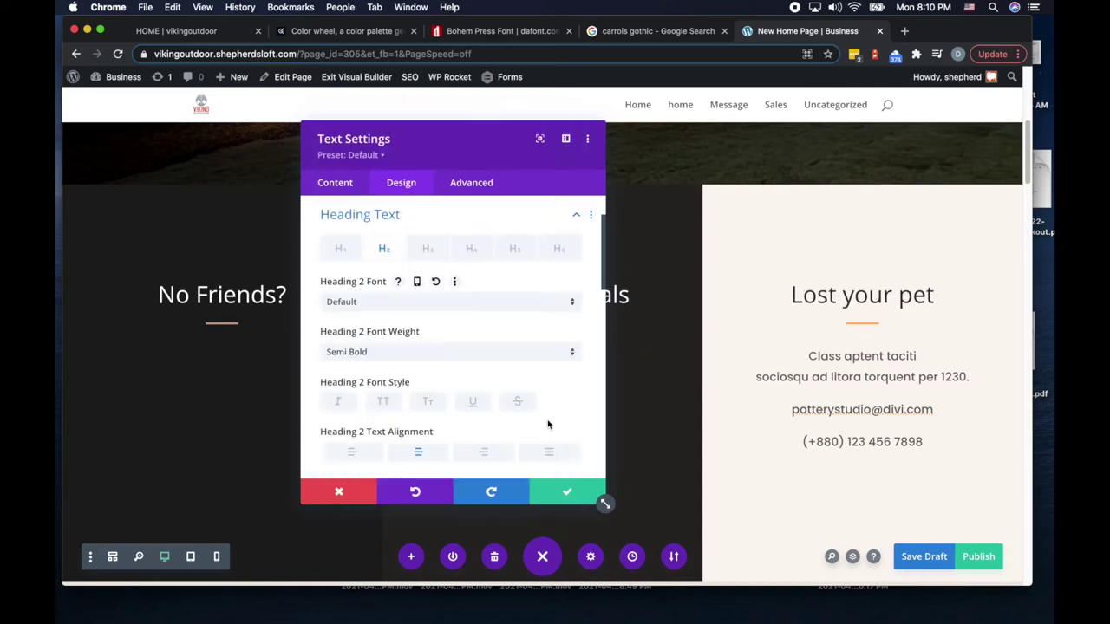
click(566, 493)
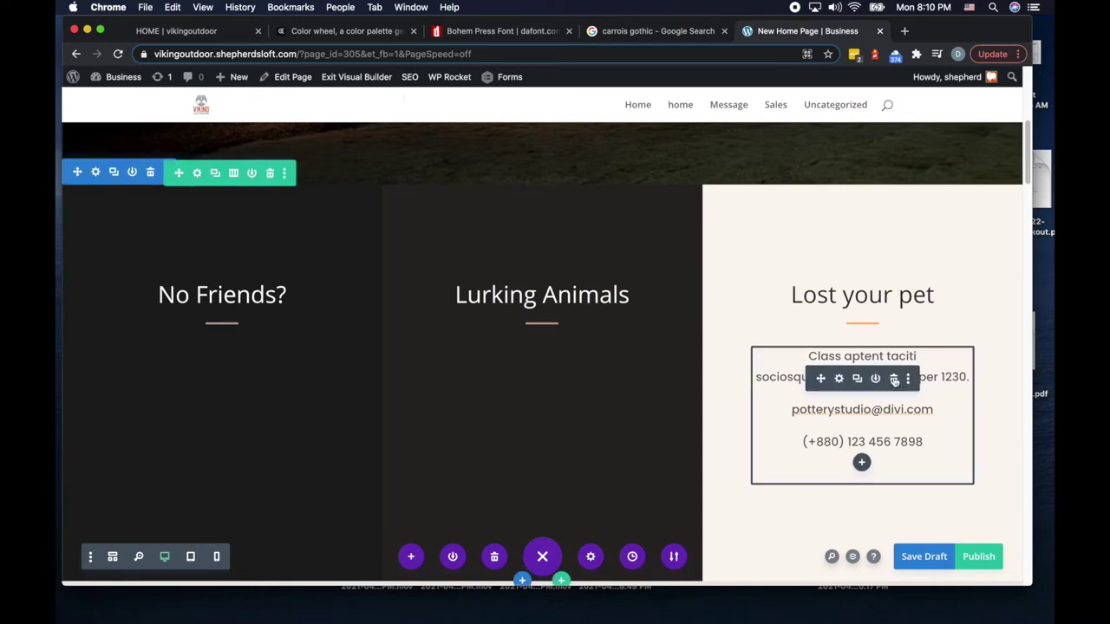
Step: Delete the contact text under Lost your pet and recolour that divider dusty pink
click(894, 379)
mouse_move(871, 324)
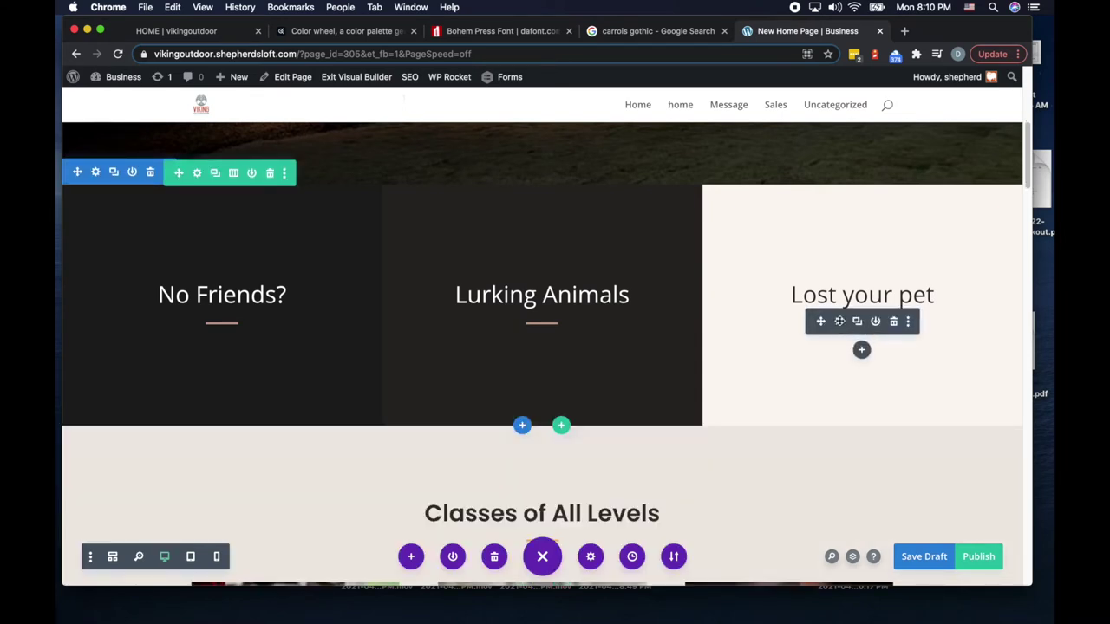
click(840, 322)
click(401, 186)
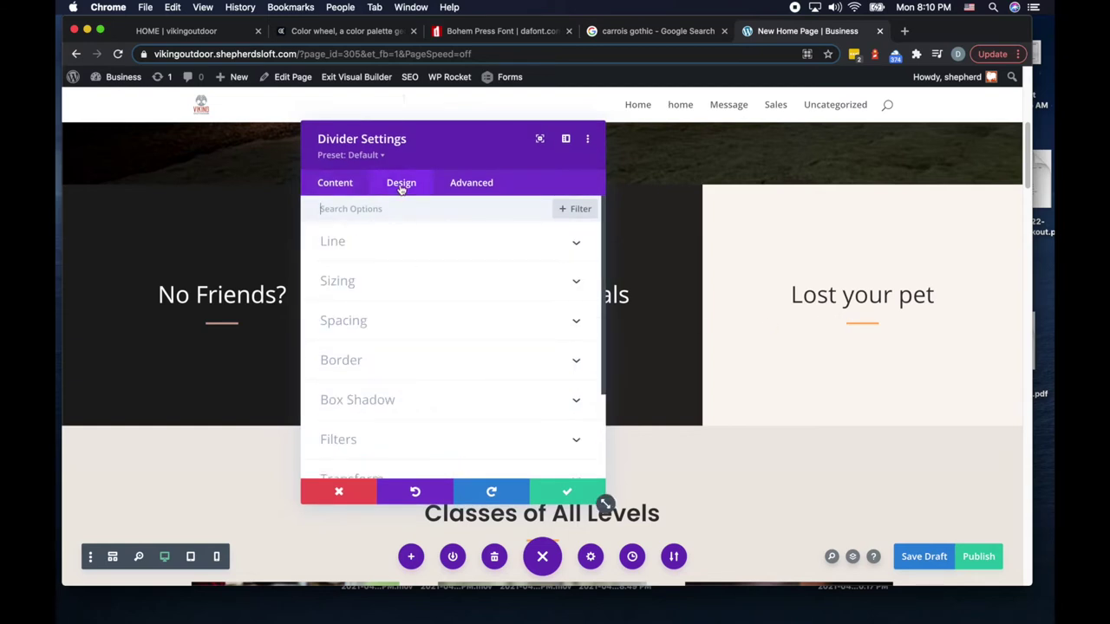
click(340, 246)
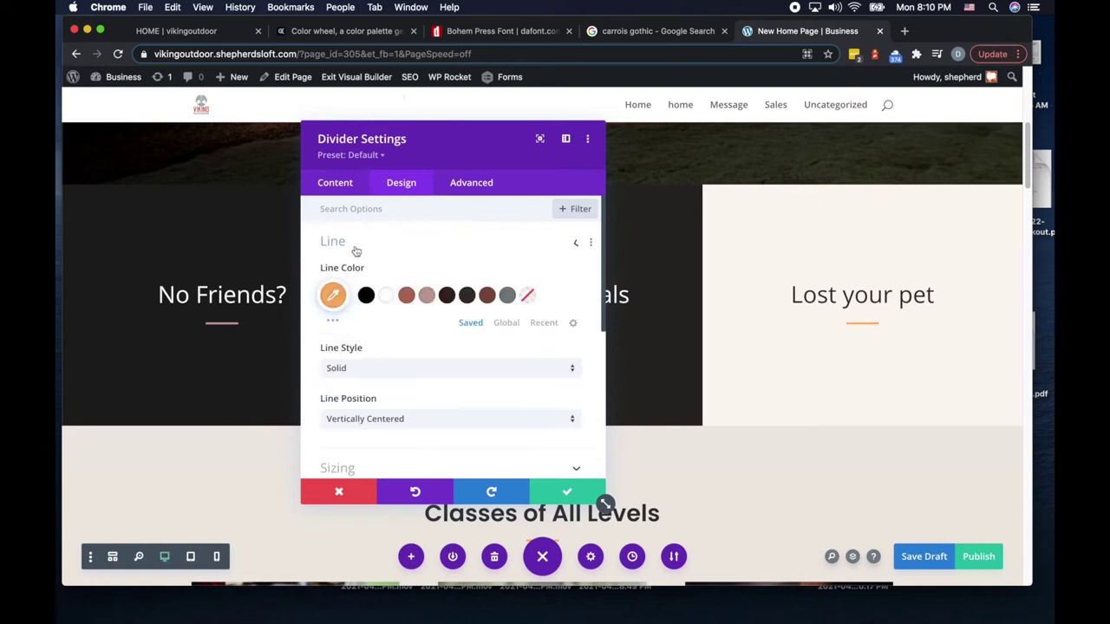
click(426, 296)
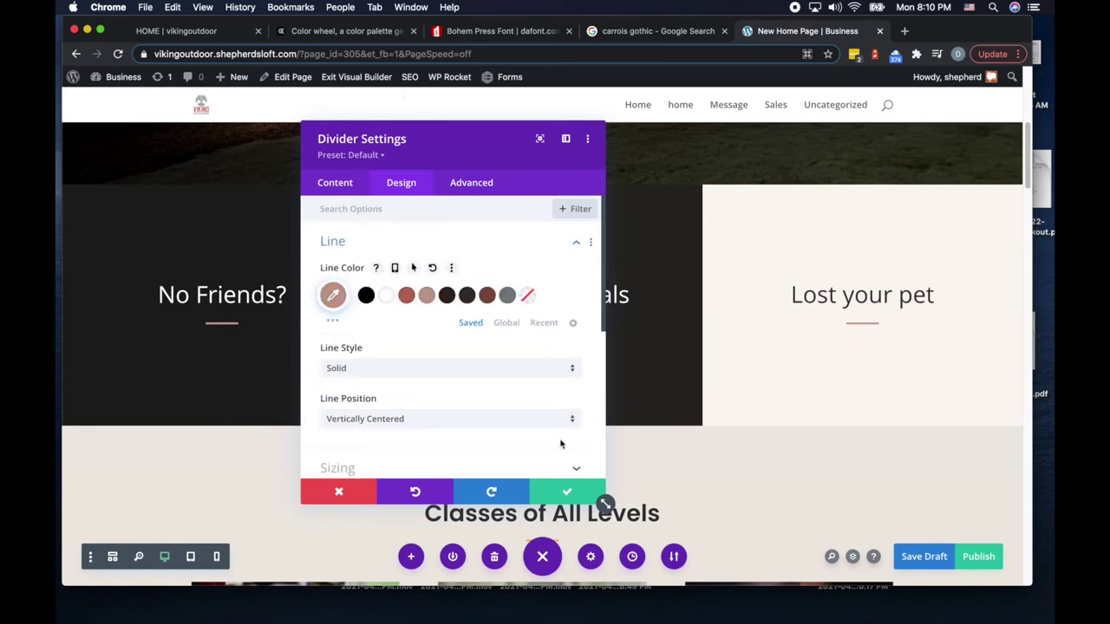
click(566, 494)
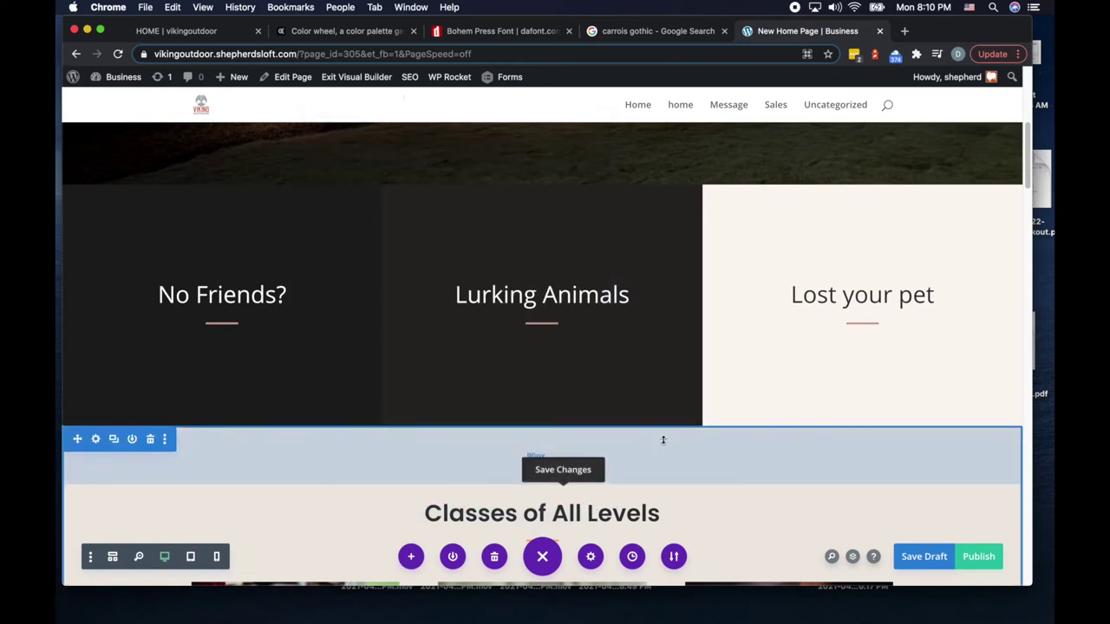
scroll(664, 438, up, 1)
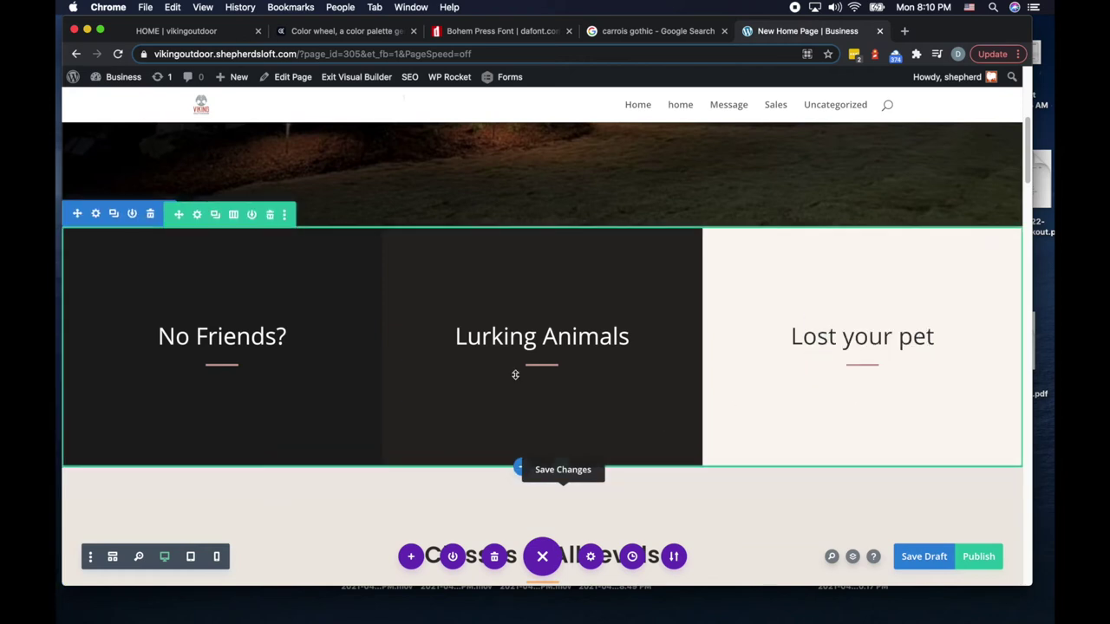
scroll(486, 381, up, 1)
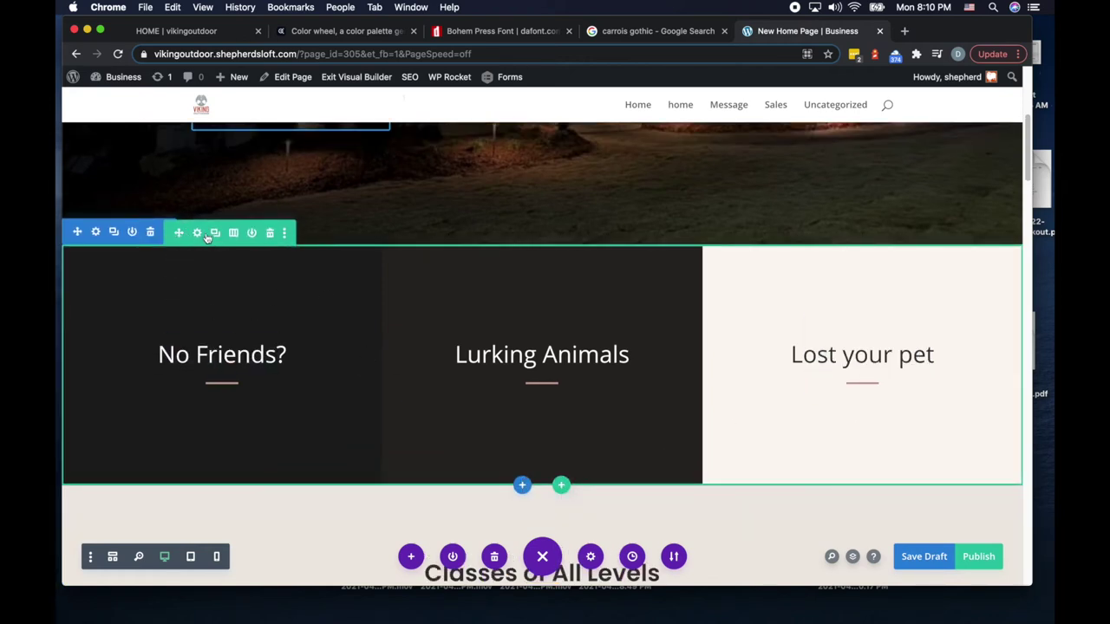
Step: Give the first column of the three-column row a #3b302d dark brown background
click(233, 234)
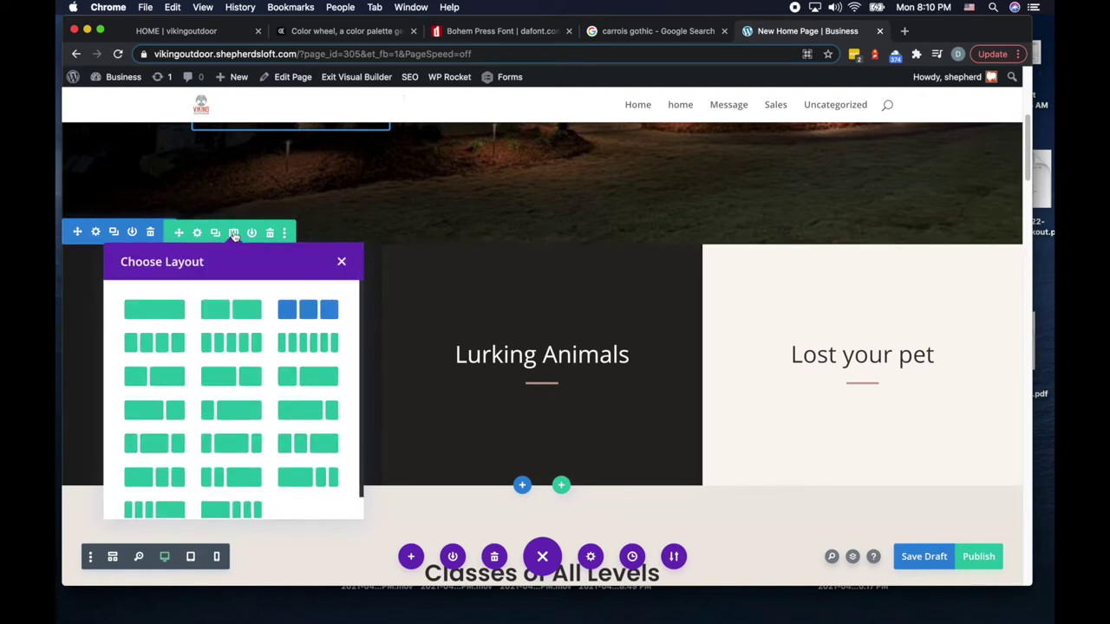
click(199, 234)
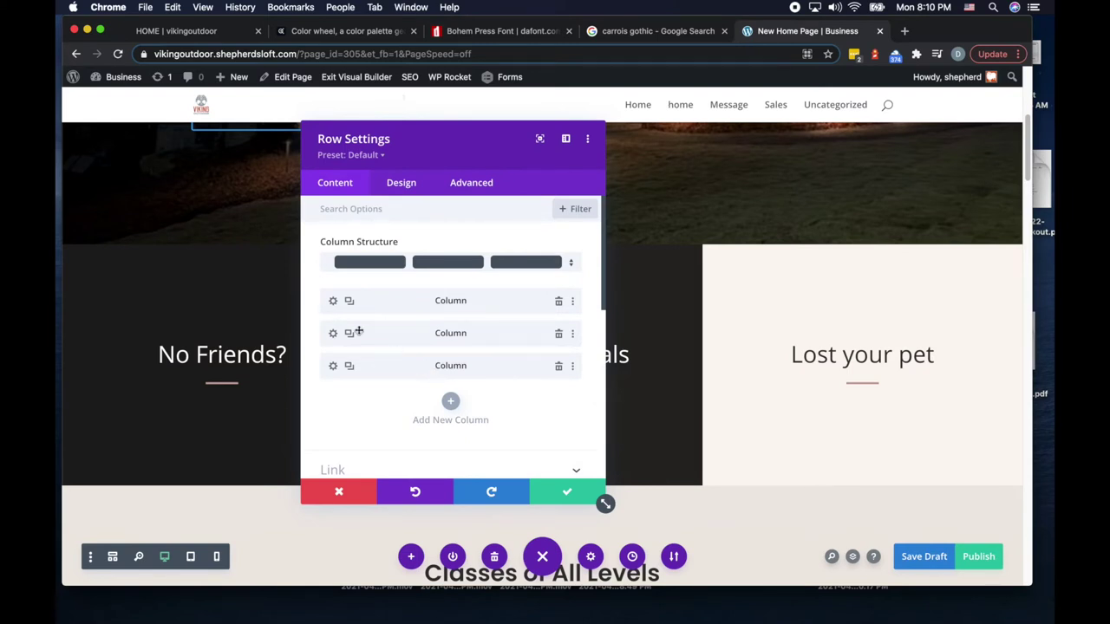
click(332, 304)
scroll(389, 334, down, 2)
scroll(390, 335, down, 1)
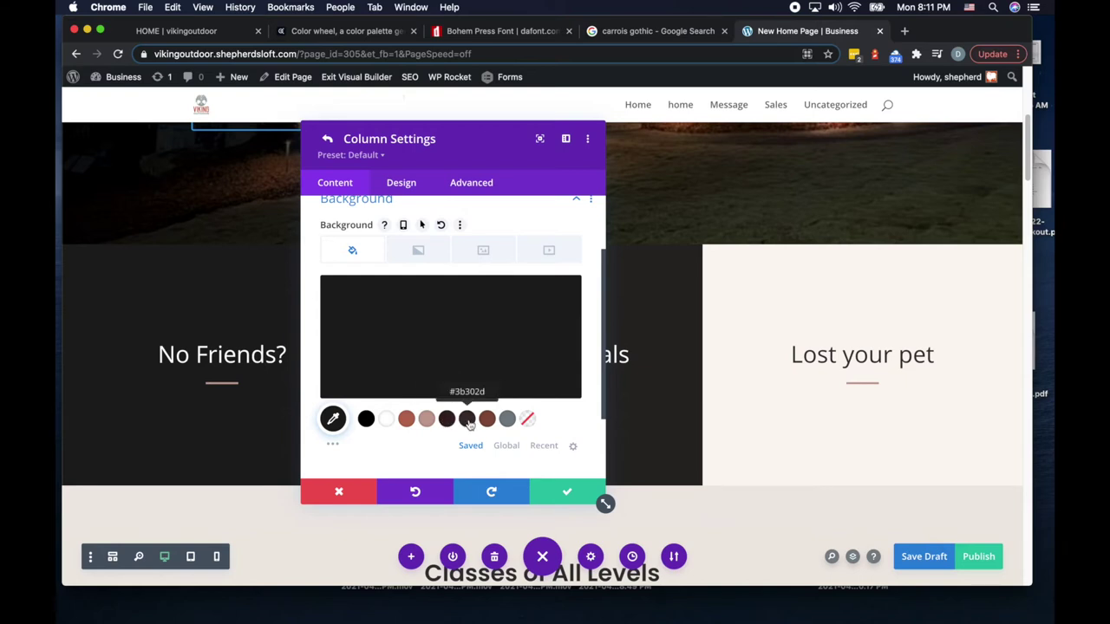
click(468, 420)
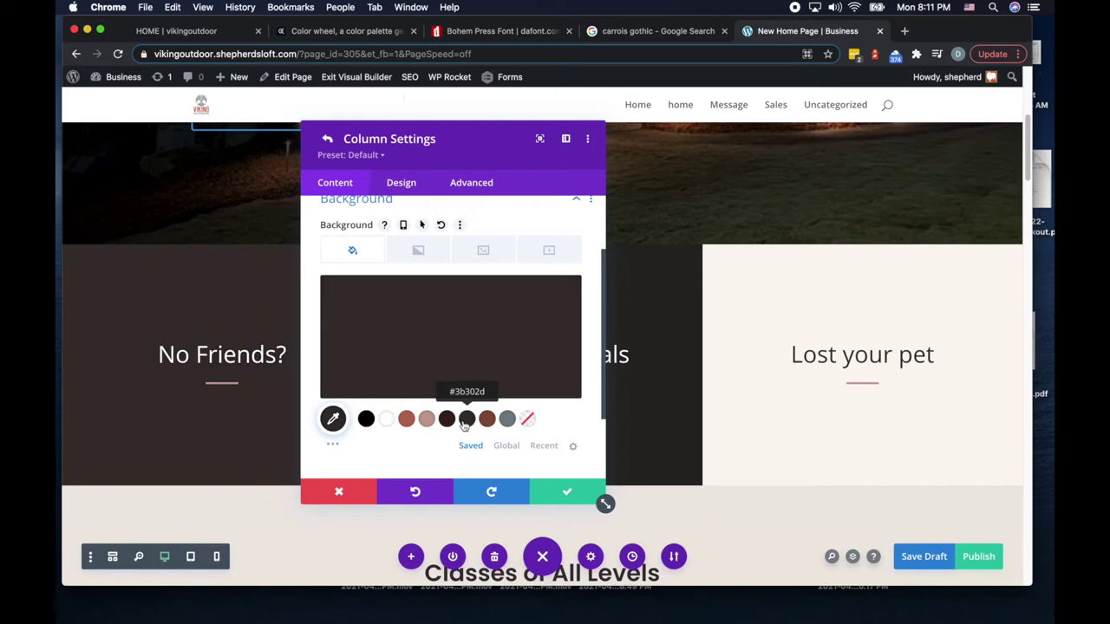
click(566, 490)
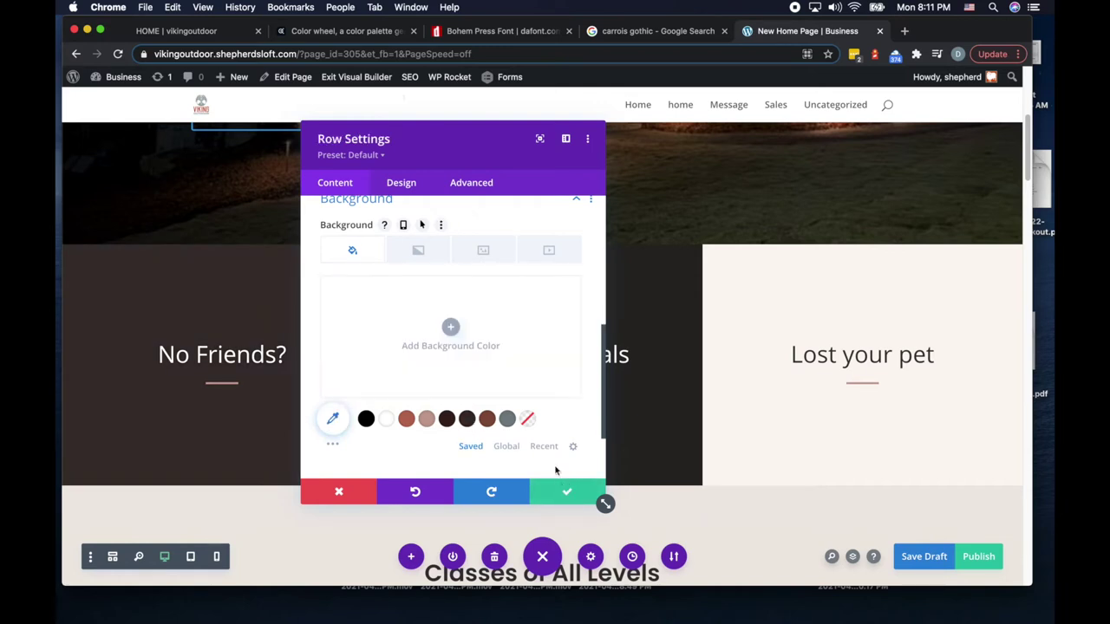
scroll(439, 376, up, 5)
Step: Give the Lost your pet column a dark reddish-brown background and close the row settings
click(332, 335)
scroll(450, 372, down, 3)
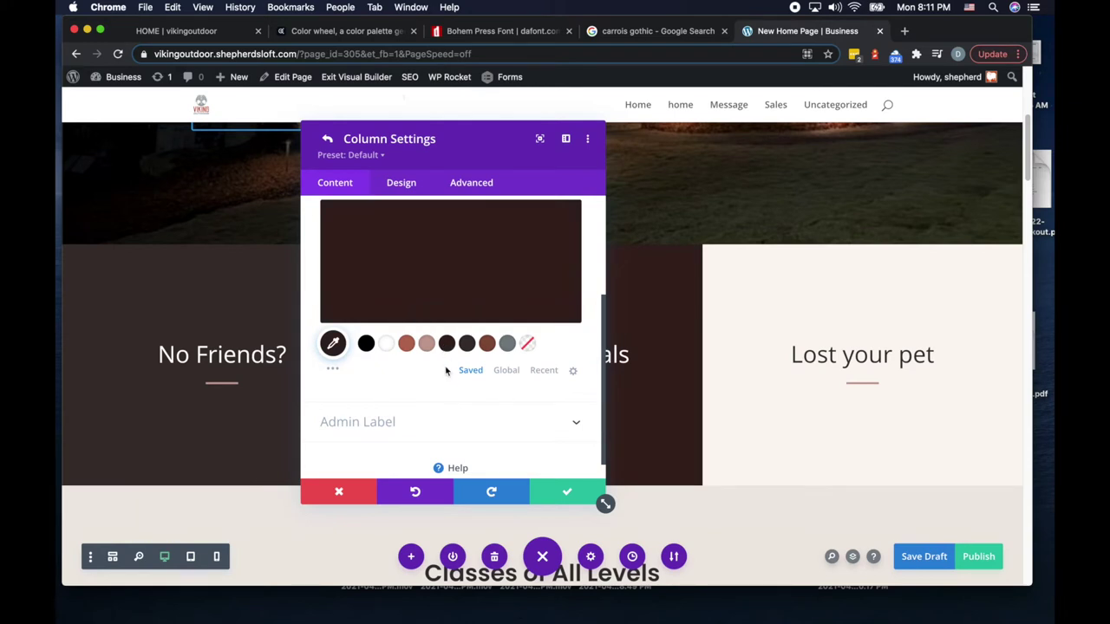
scroll(446, 362, up, 3)
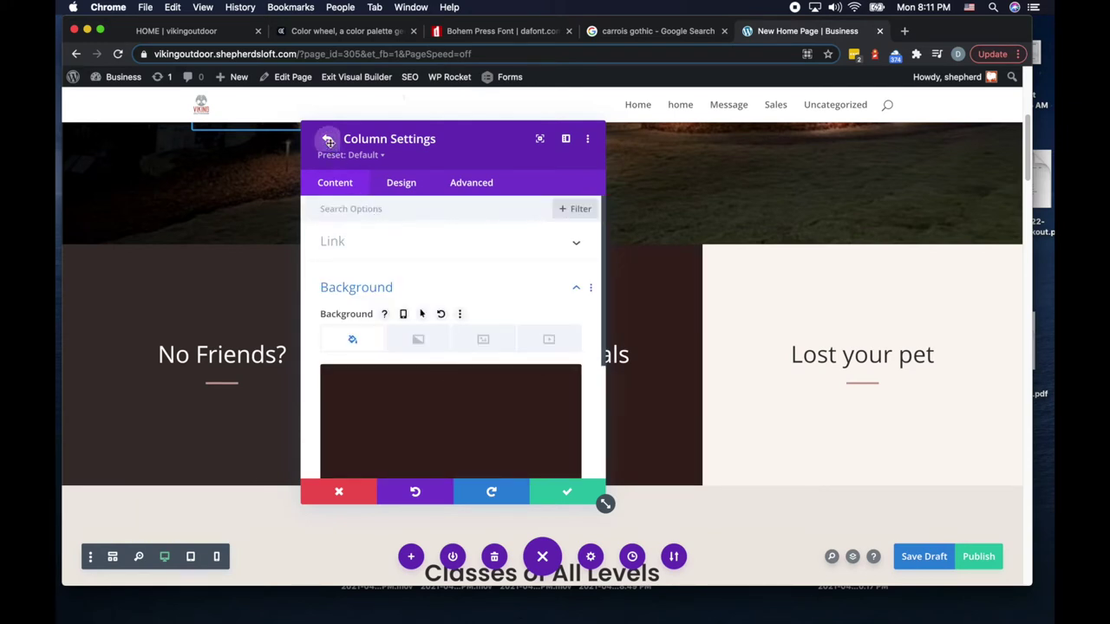
click(327, 139)
click(333, 368)
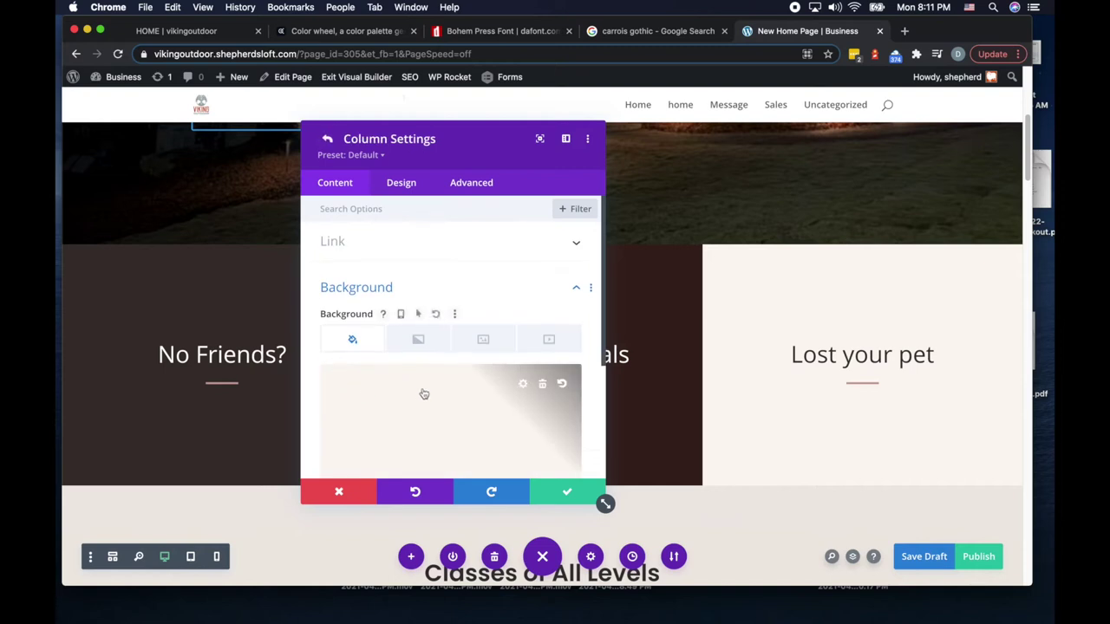
scroll(419, 396, down, 3)
scroll(487, 347, up, 1)
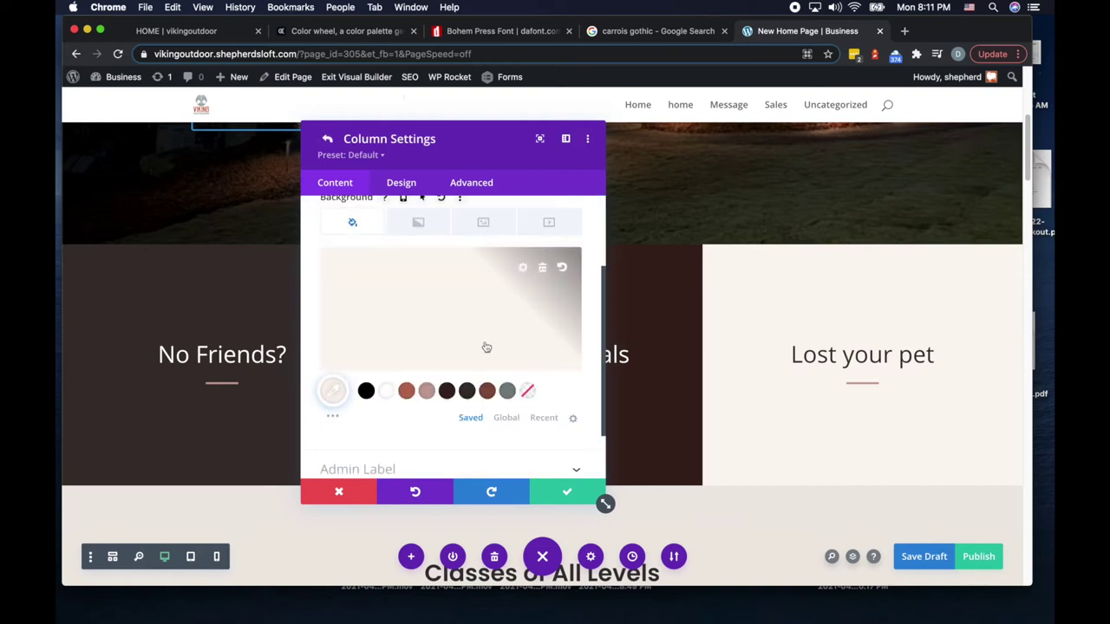
click(408, 392)
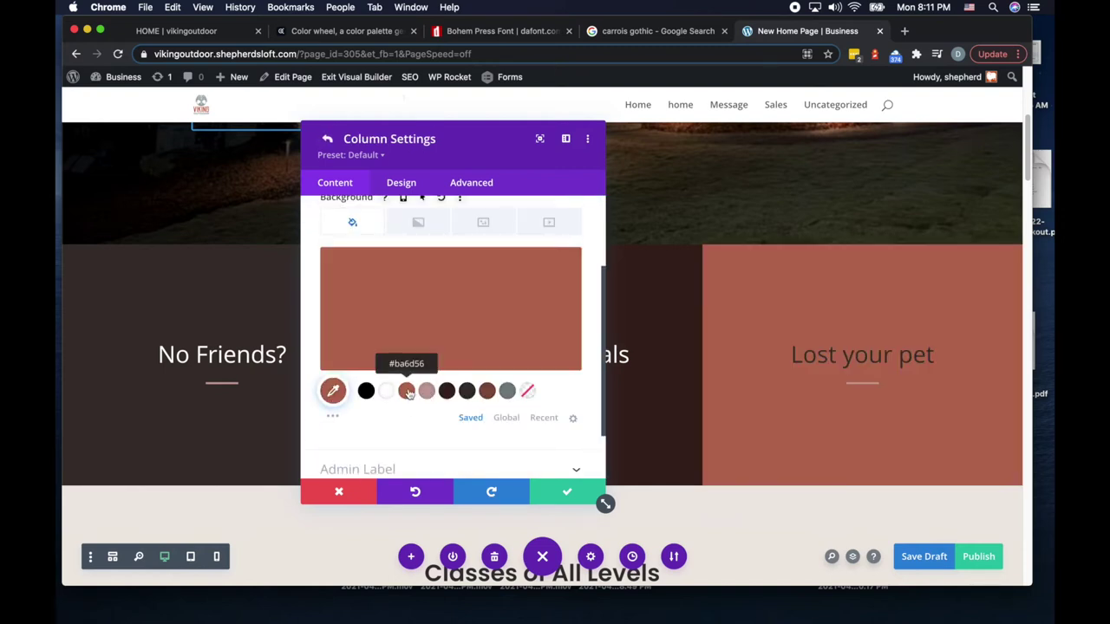
drag(497, 141, 536, 143)
click(315, 397)
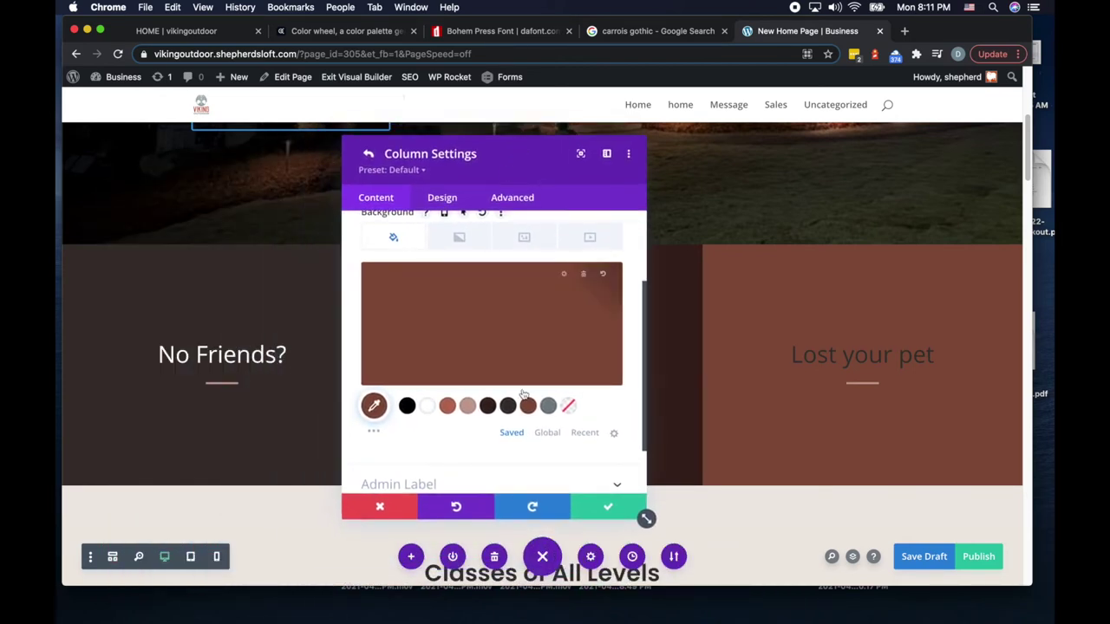
click(605, 510)
click(611, 510)
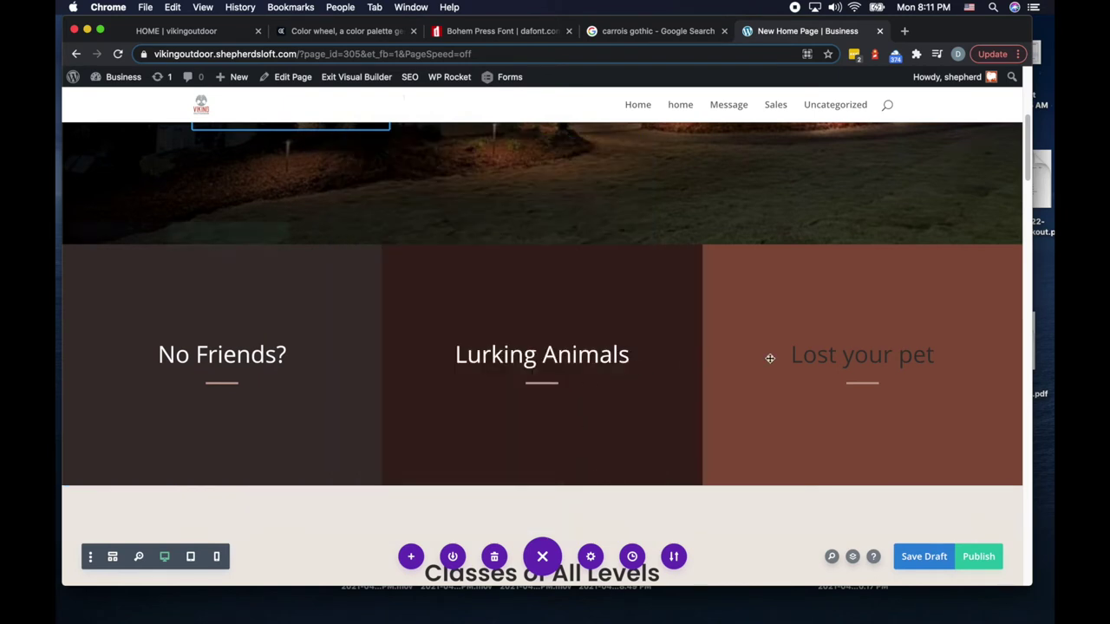
Step: Make the Lost your pet heading's Heading 2 text colour white
click(840, 348)
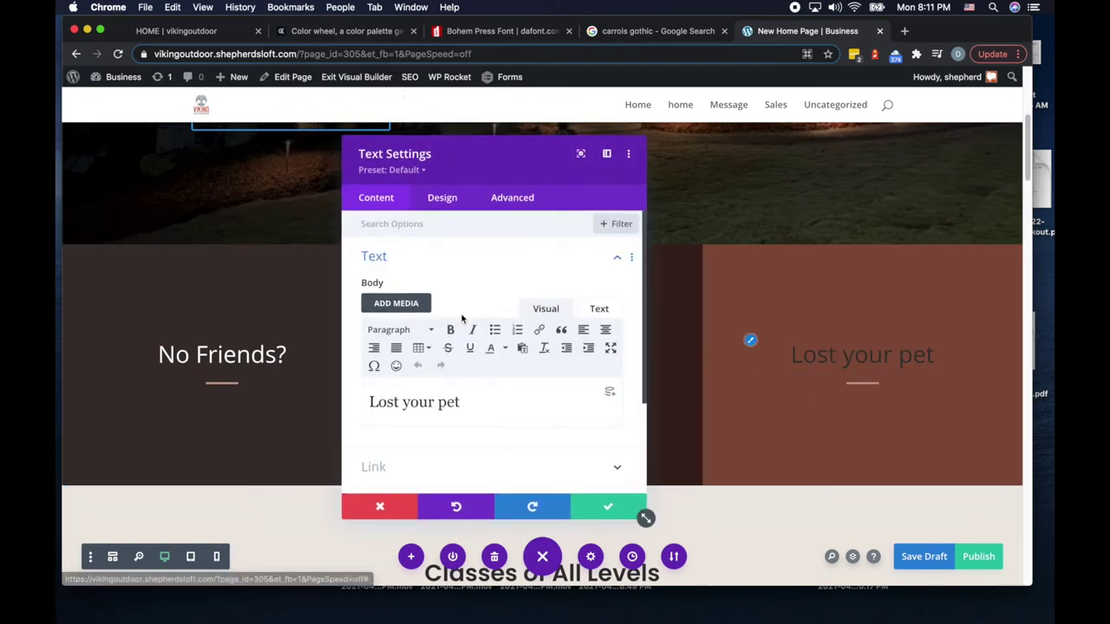
click(444, 197)
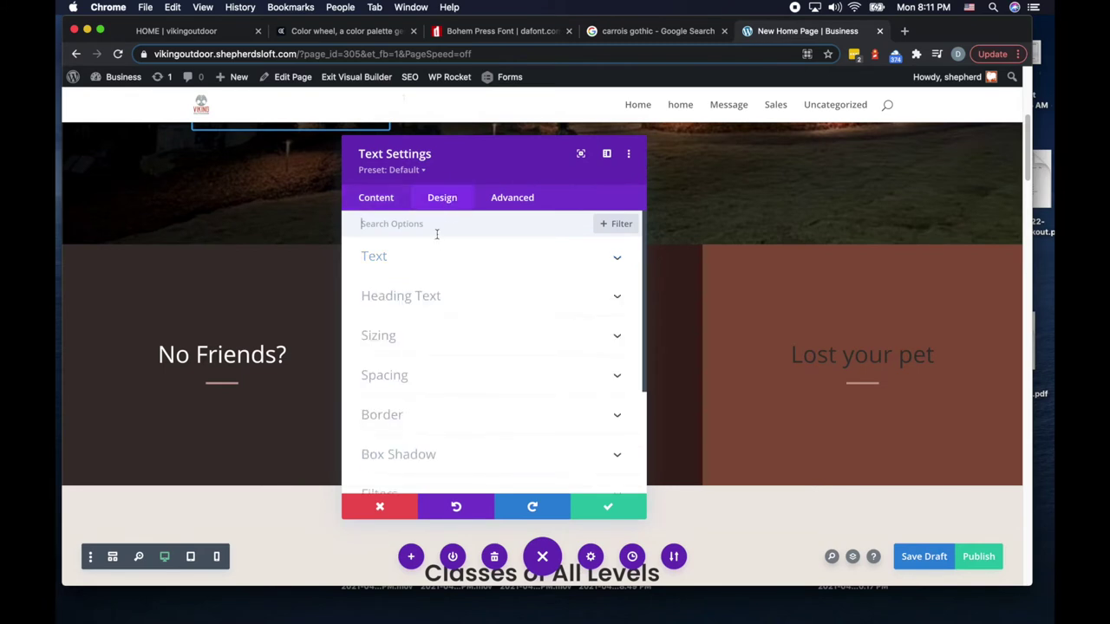
click(401, 299)
click(423, 266)
scroll(472, 347, down, 5)
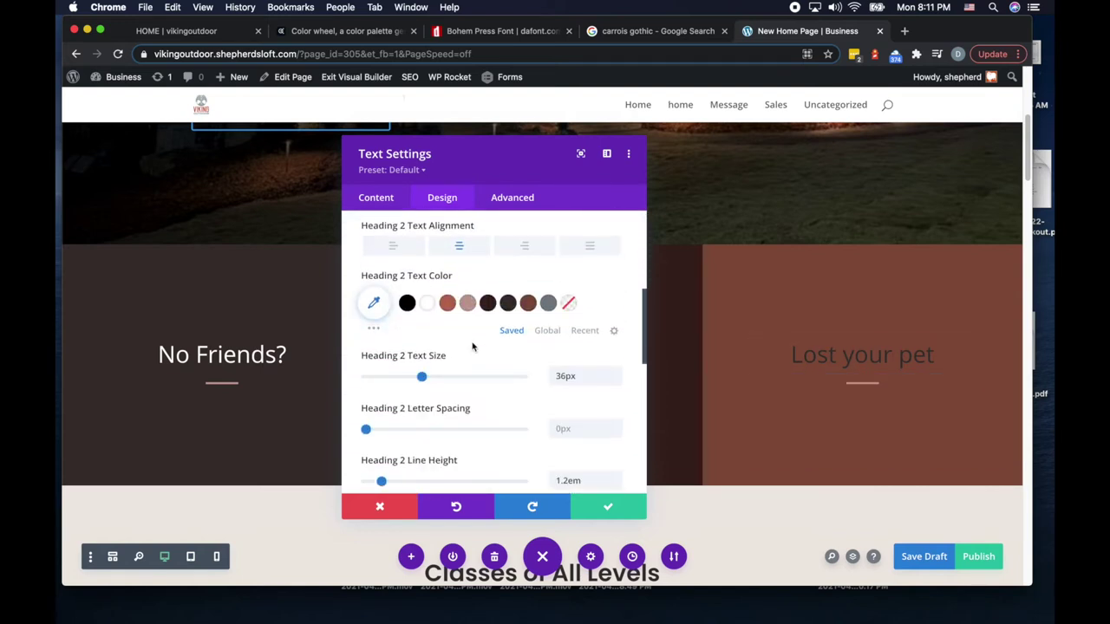
click(427, 303)
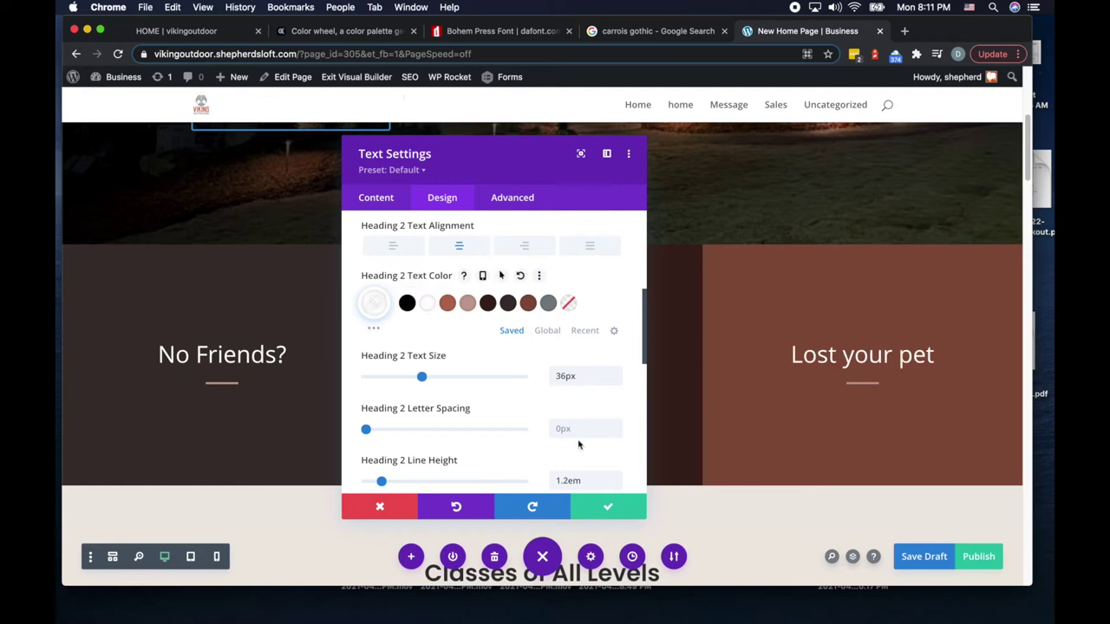
click(608, 508)
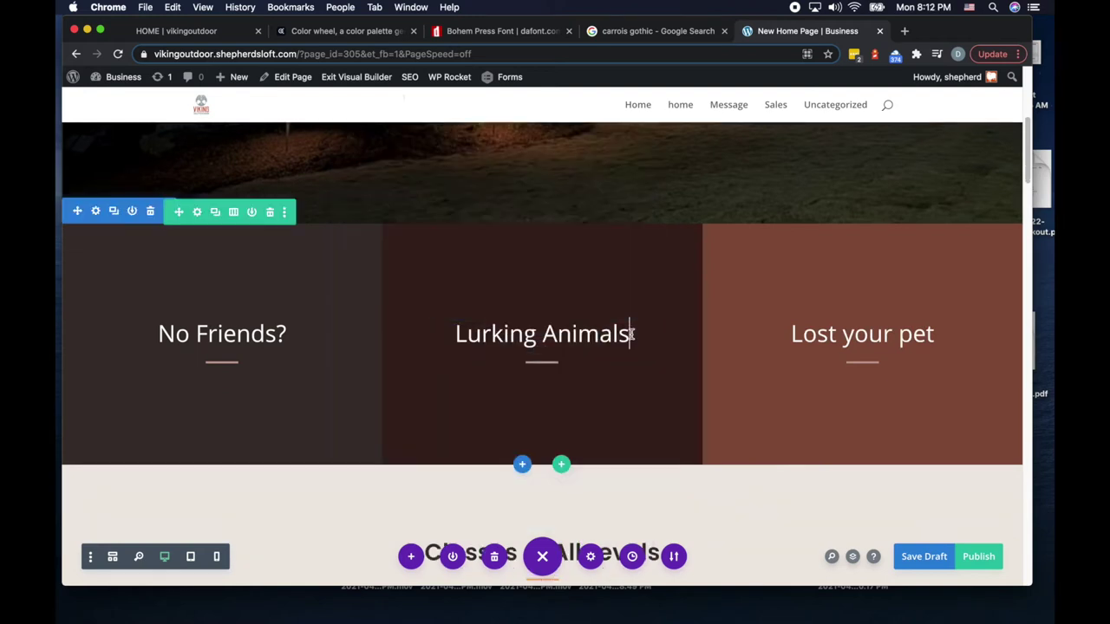
Step: Add question marks so the headings read 'Lurking Animals?' and 'Lost your pet?'
text(?)
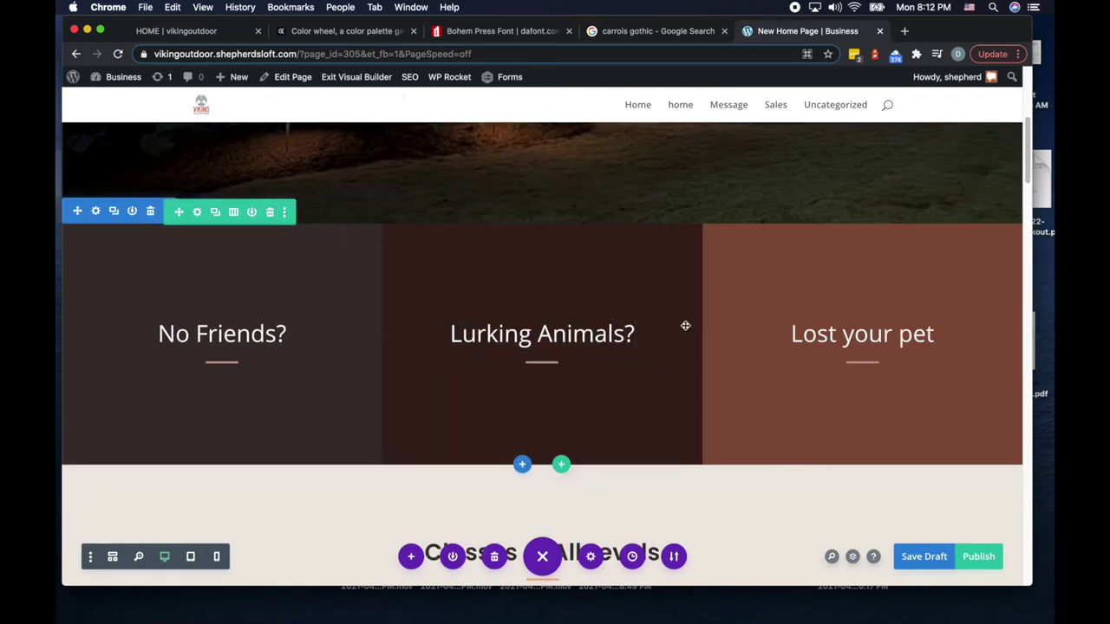
click(928, 335)
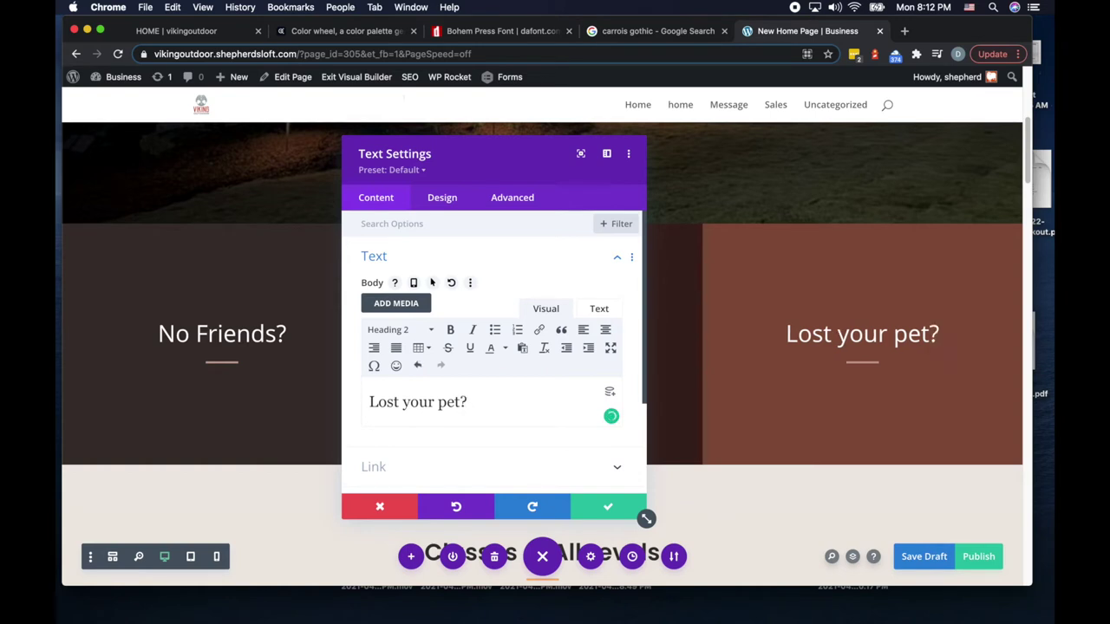
click(607, 506)
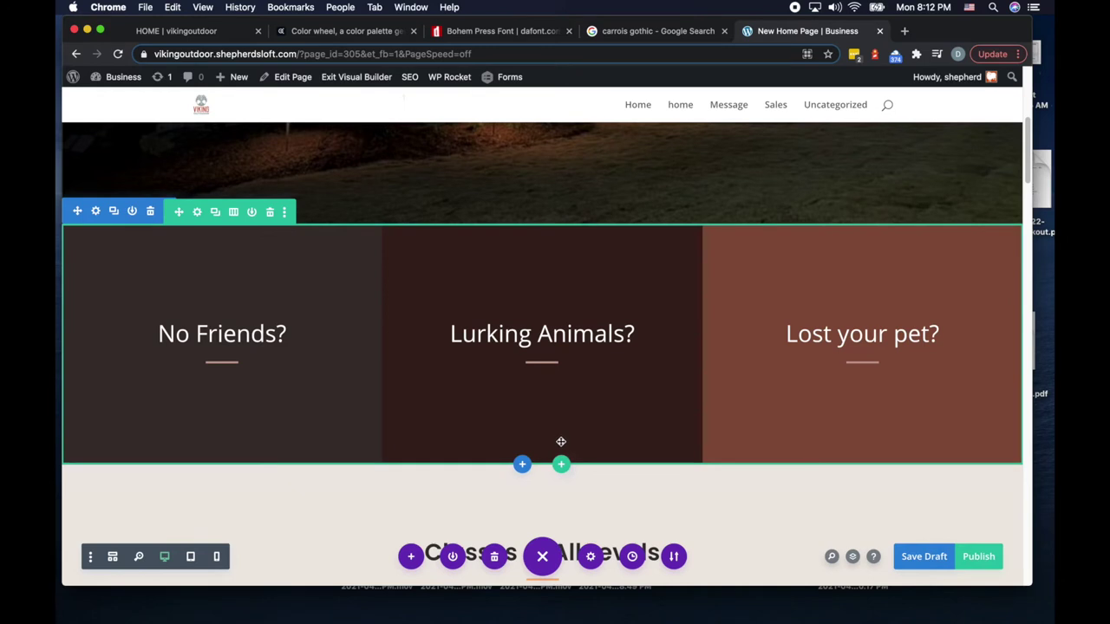
Step: Review the edited columns on the page and save the changes
scroll(554, 438, down, 2)
scroll(554, 439, down, 2)
scroll(555, 437, up, 5)
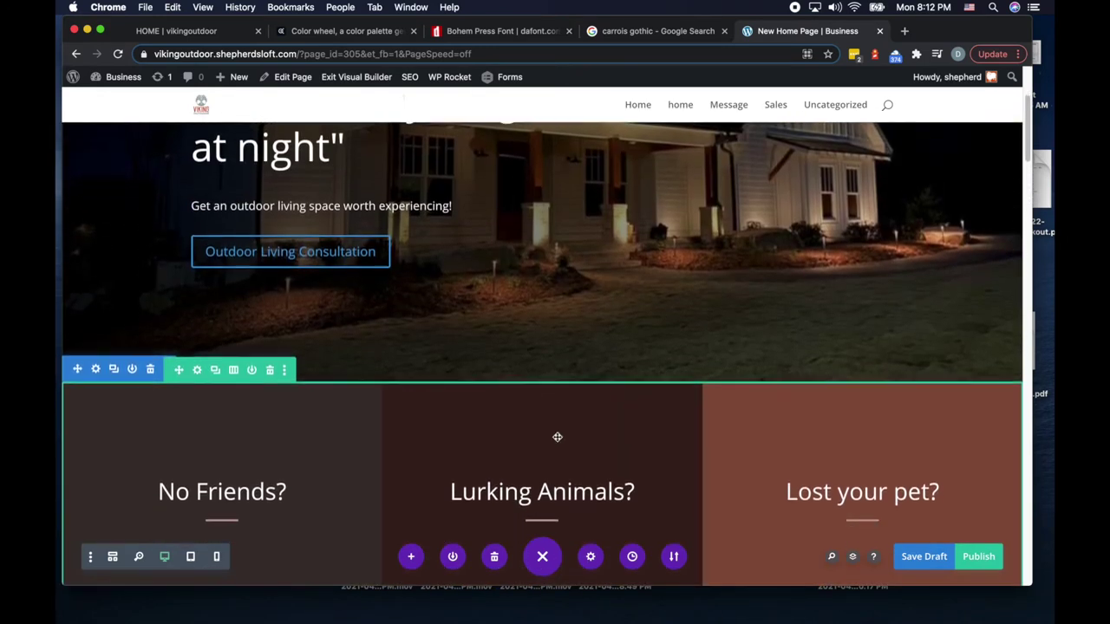
scroll(557, 438, down, 3)
scroll(558, 438, down, 5)
scroll(558, 438, up, 3)
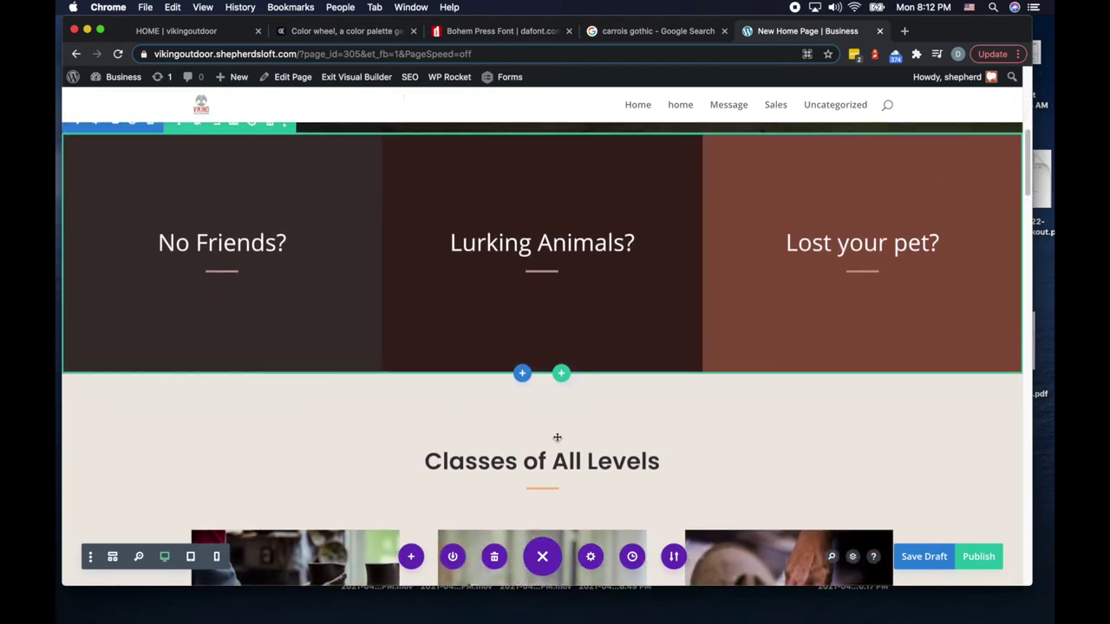
scroll(556, 437, down, 3)
scroll(556, 437, down, 3)
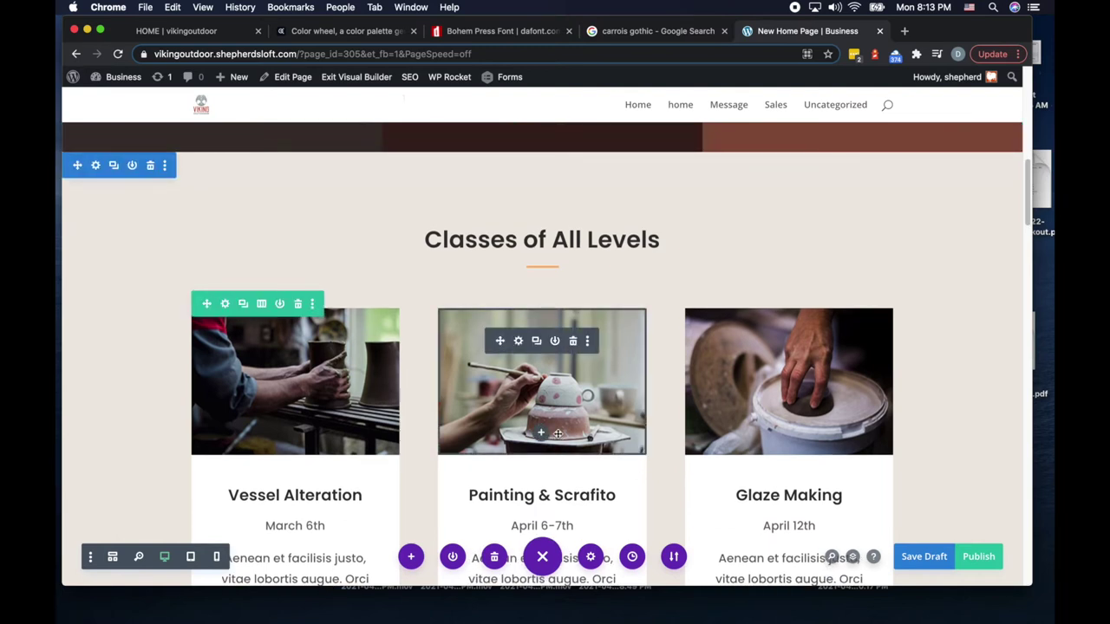
scroll(589, 391, down, 10)
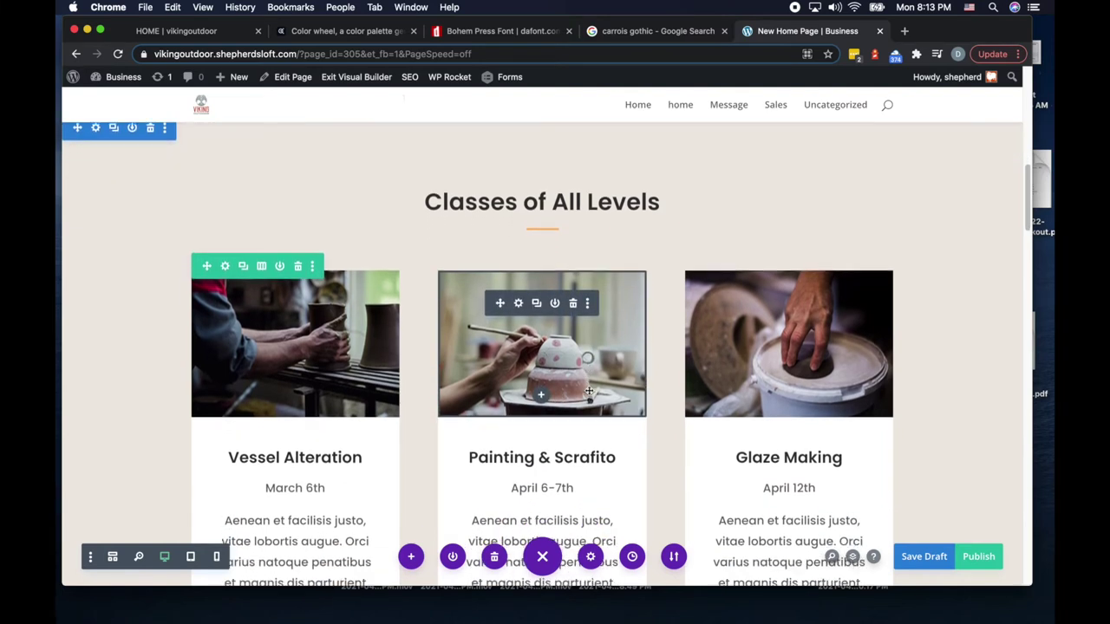
scroll(589, 391, down, 4)
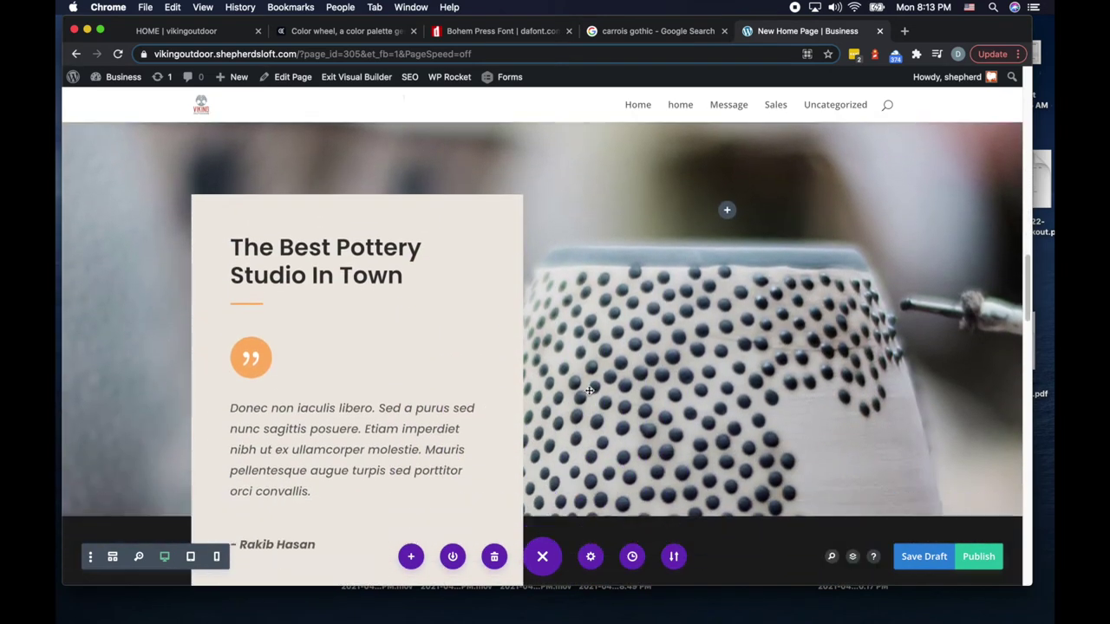
scroll(589, 391, up, 7)
scroll(589, 391, up, 8)
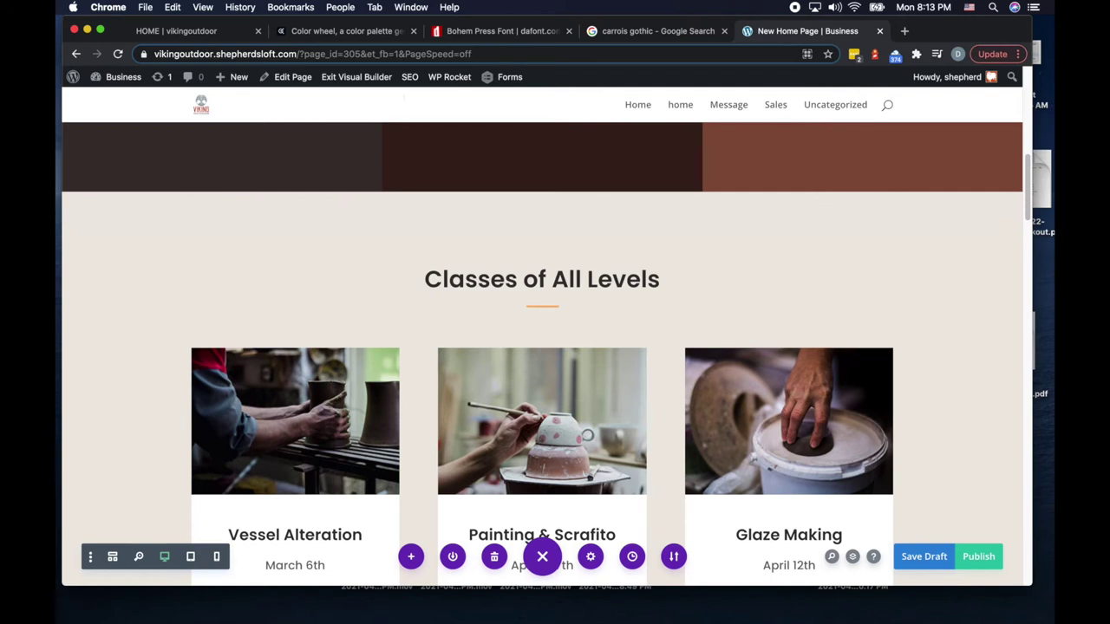
key(super+s)
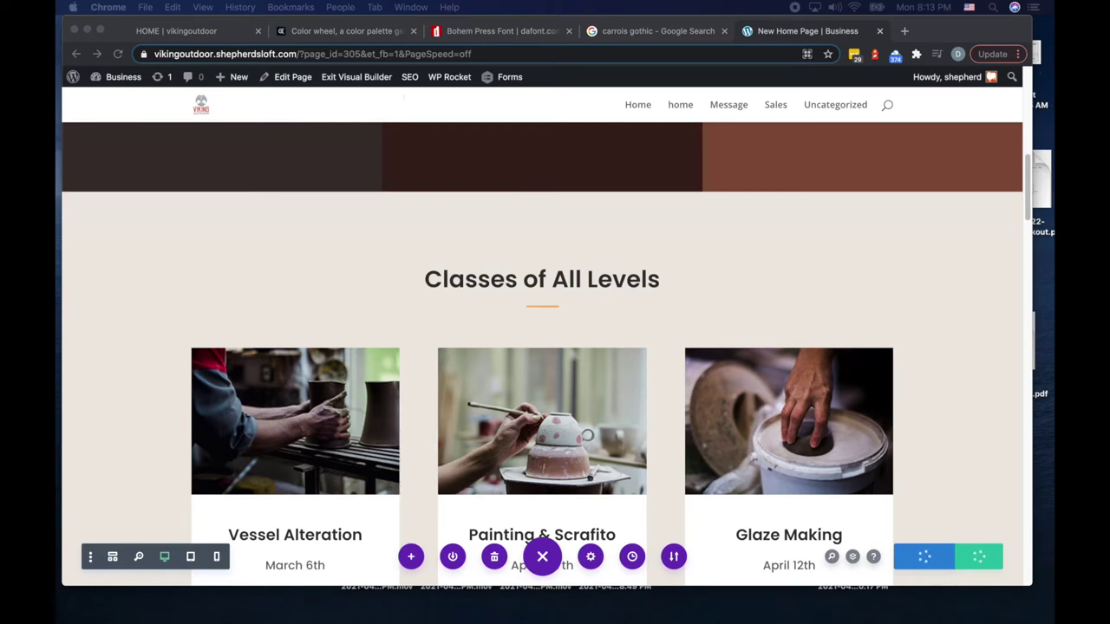
Step: Scroll to The Best Pottery Studio In Town quote card over the pottery photo
scroll(586, 364, down, 10)
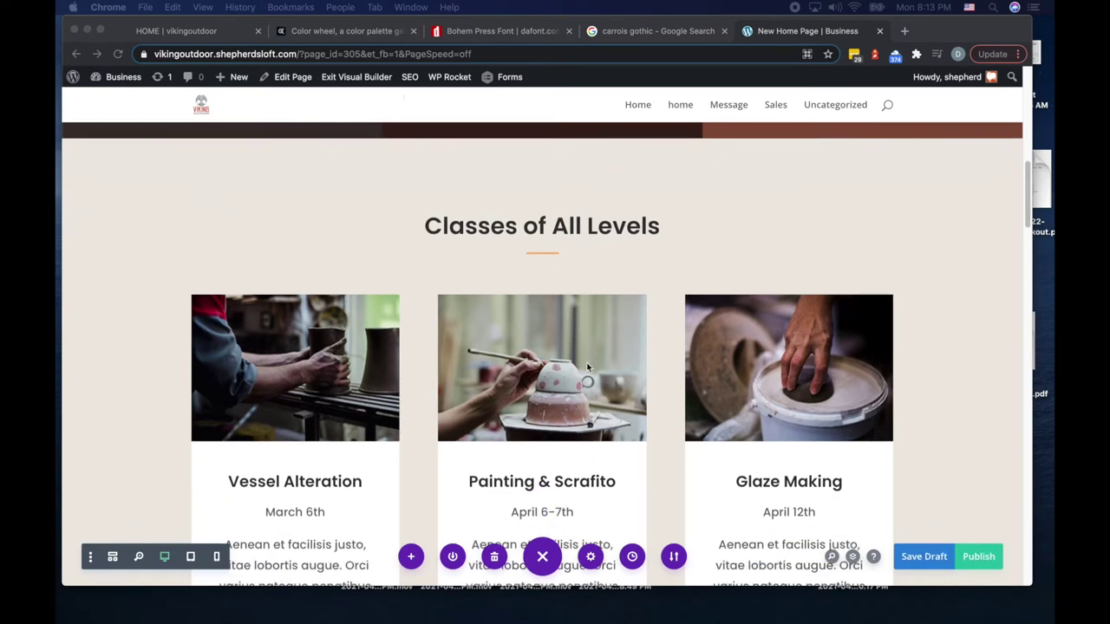
scroll(587, 367, down, 3)
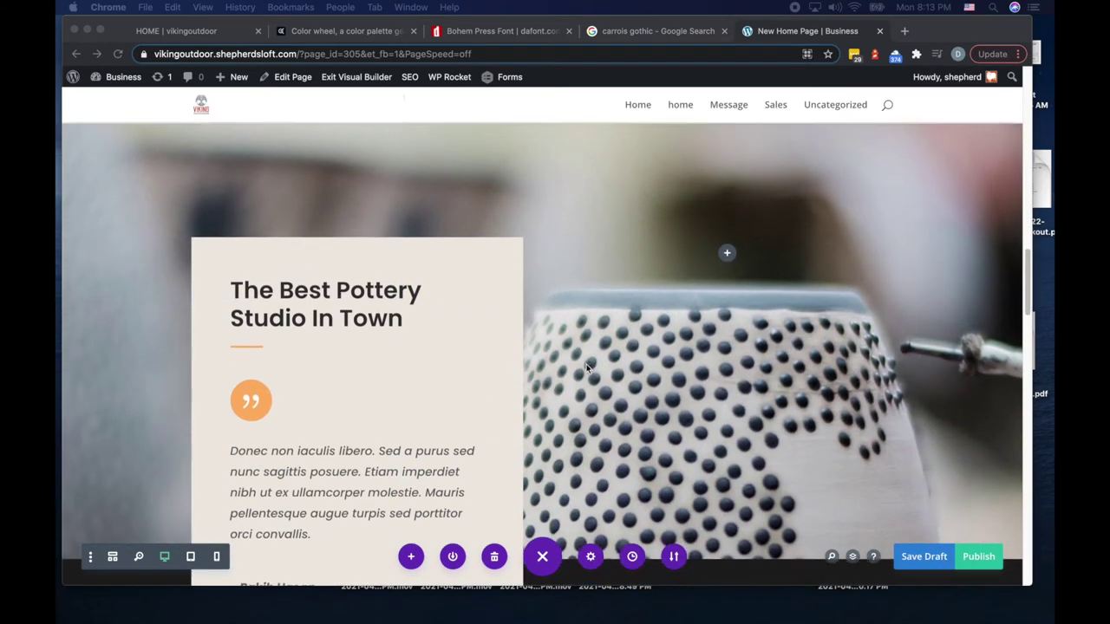
scroll(399, 370, down, 3)
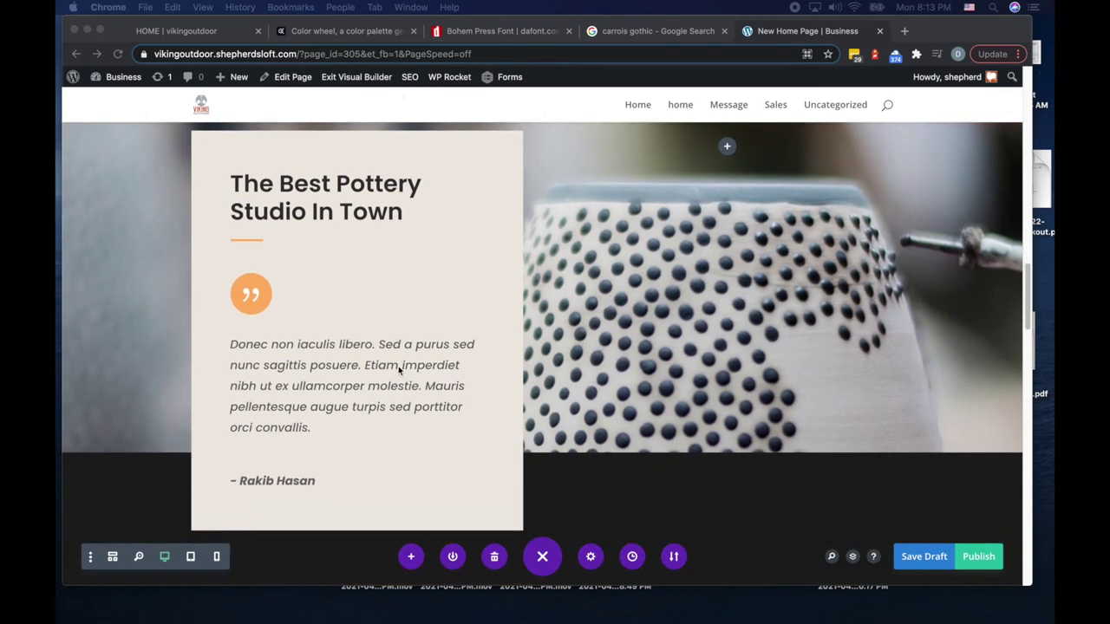
scroll(443, 351, up, 1)
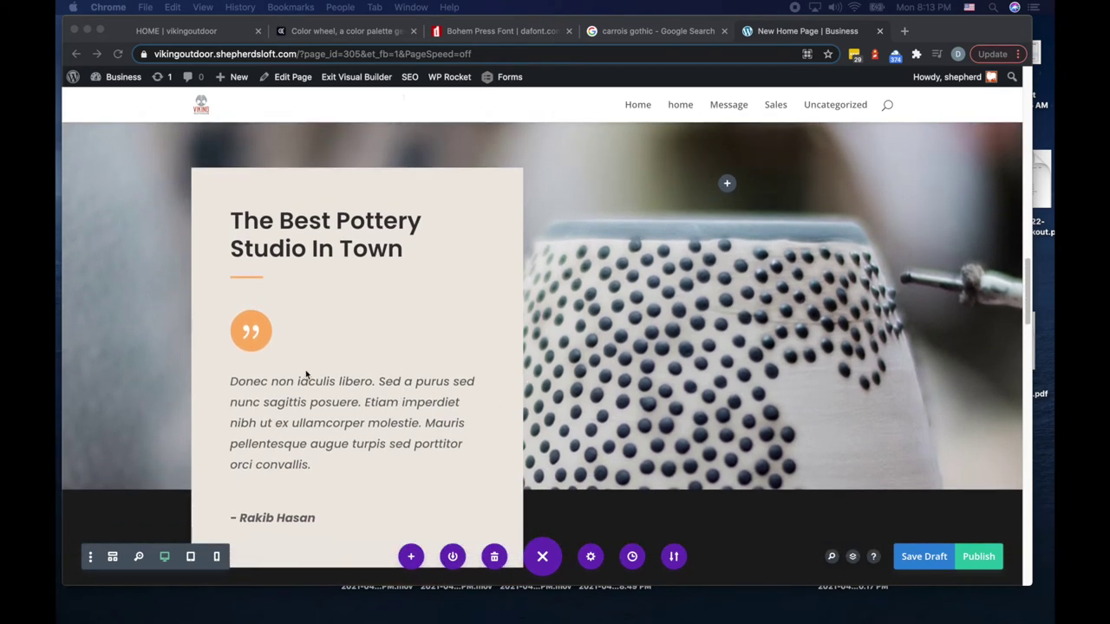
scroll(308, 373, down, 10)
scroll(315, 367, down, 5)
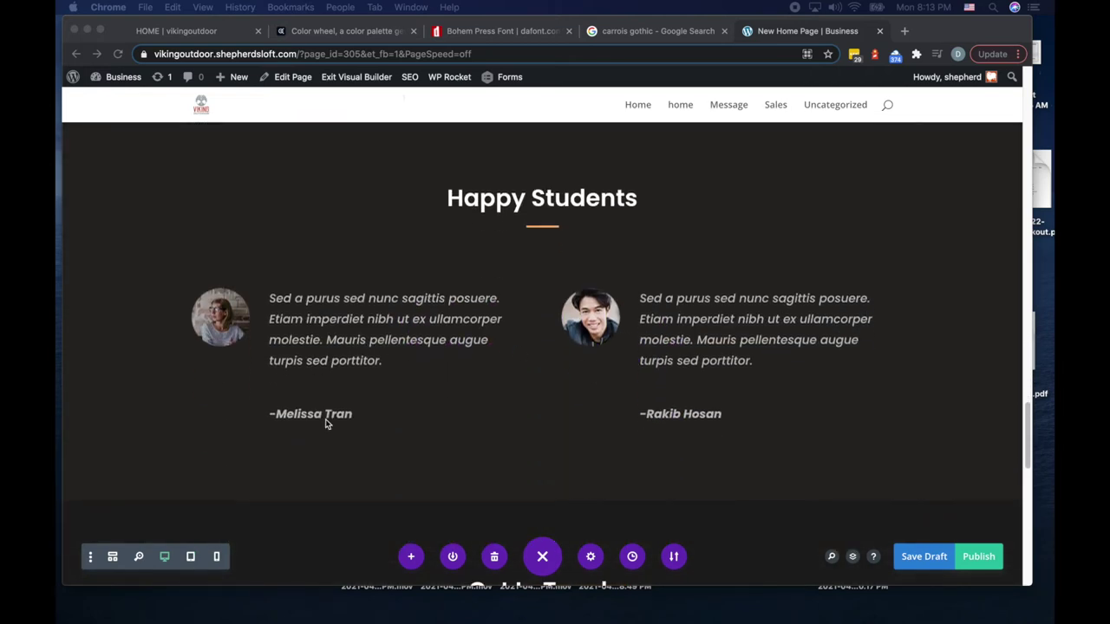
scroll(359, 404, up, 15)
scroll(376, 332, up, 2)
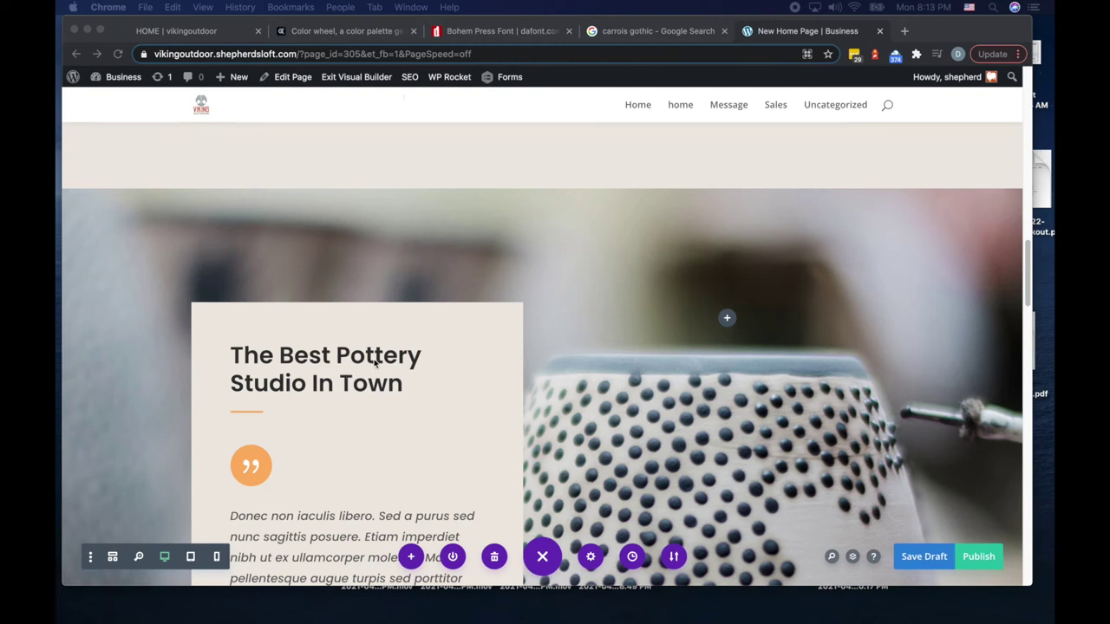
click(314, 358)
scroll(372, 356, down, 15)
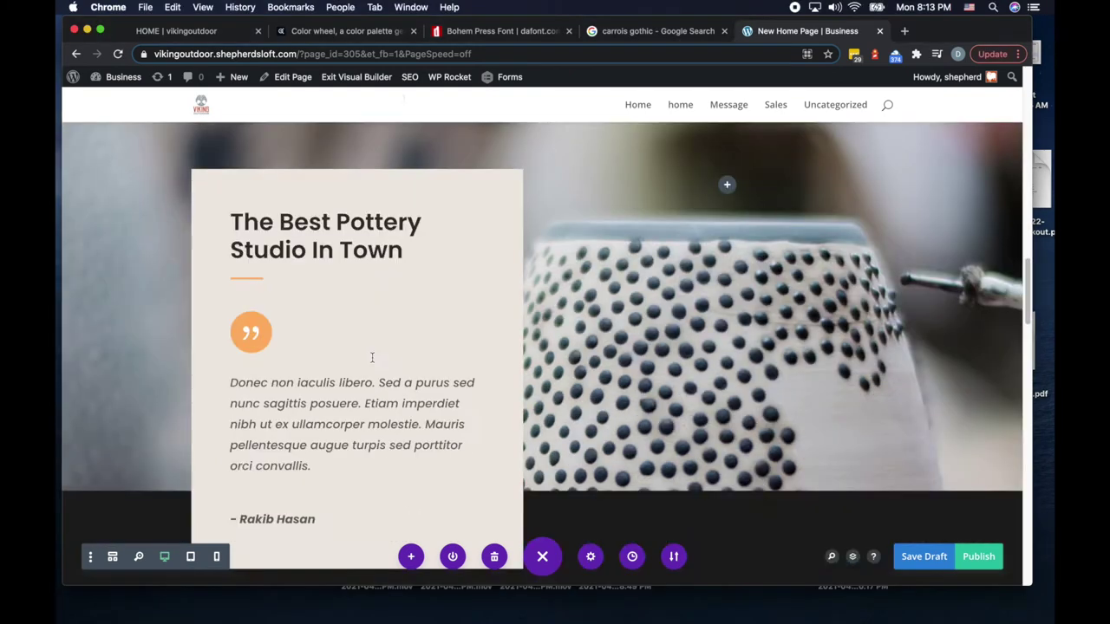
scroll(372, 353, up, 5)
scroll(372, 353, up, 8)
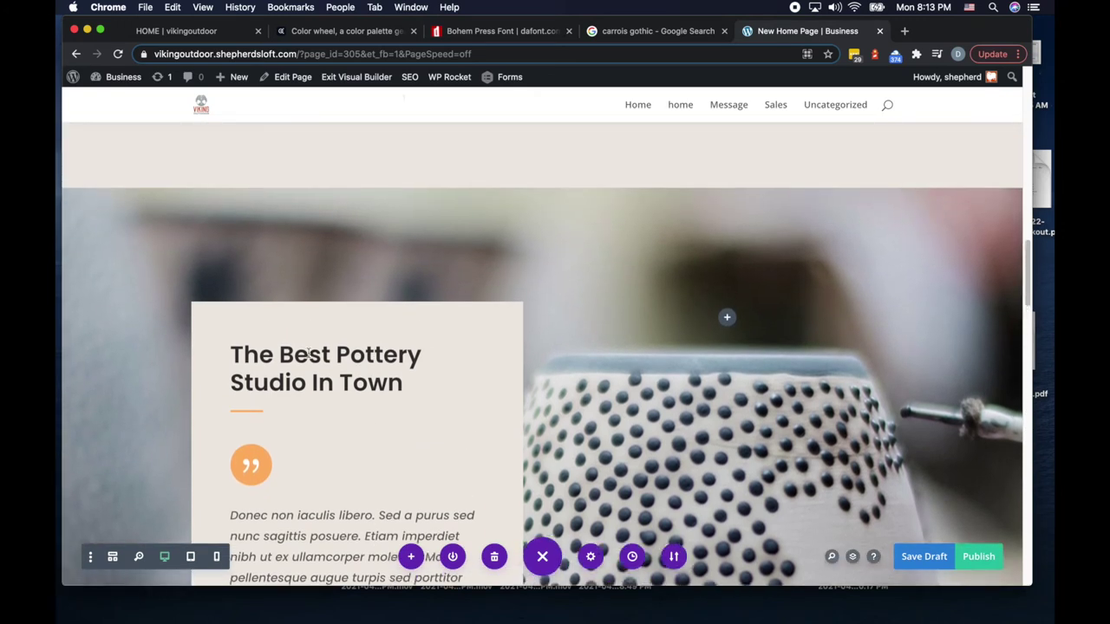
mouse_move(310, 351)
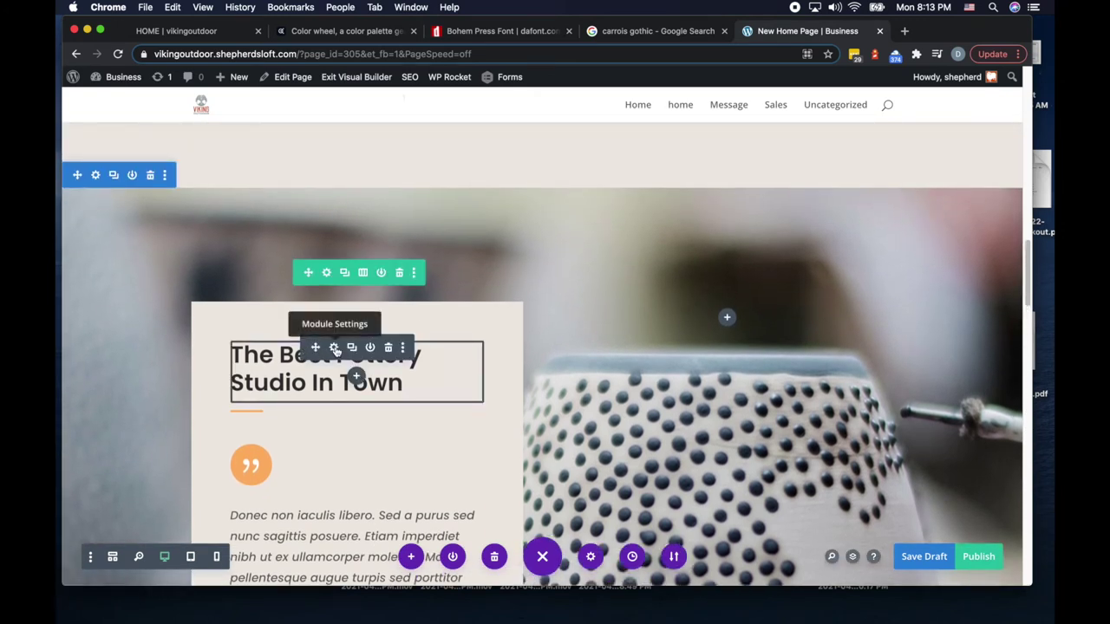
Step: Replace the pottery card heading with 'Hiding inside like a hermit crab?'
click(335, 348)
triple_click(405, 401)
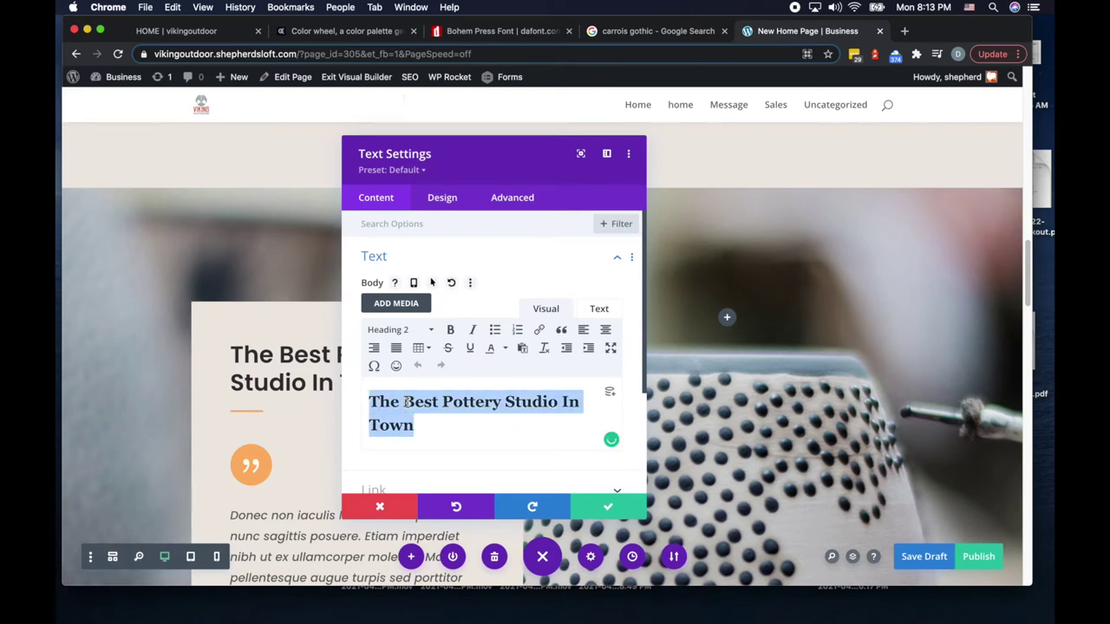
text(Hiding inside like a hermit crab?)
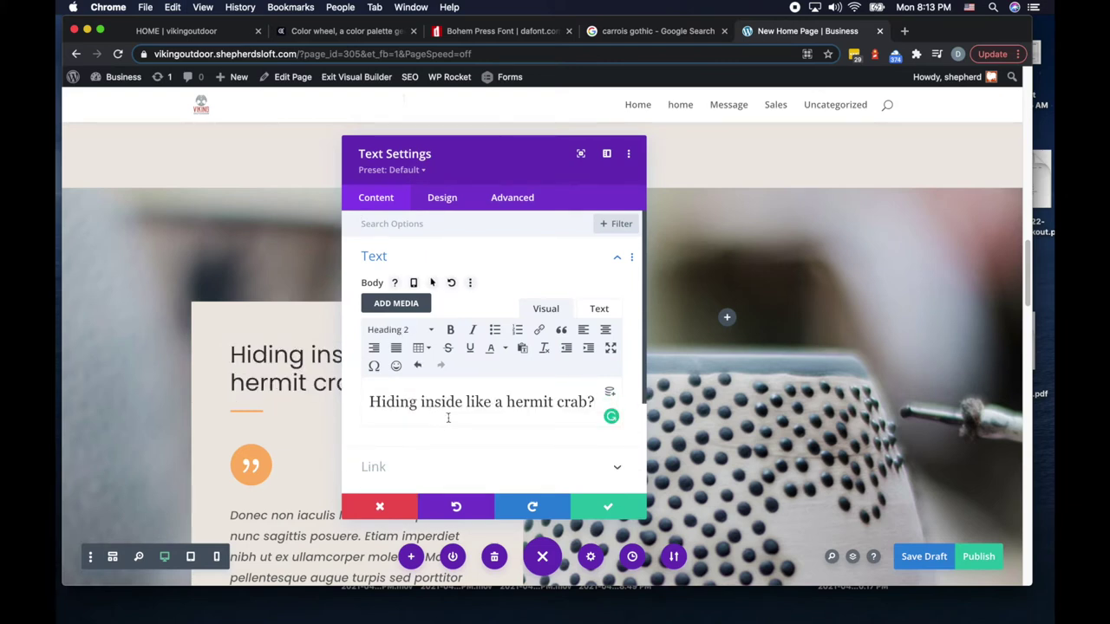
triple_click(441, 402)
Step: Reset the heading's Heading 2 font from Poppins to Default and save the settings
drag(475, 164, 681, 160)
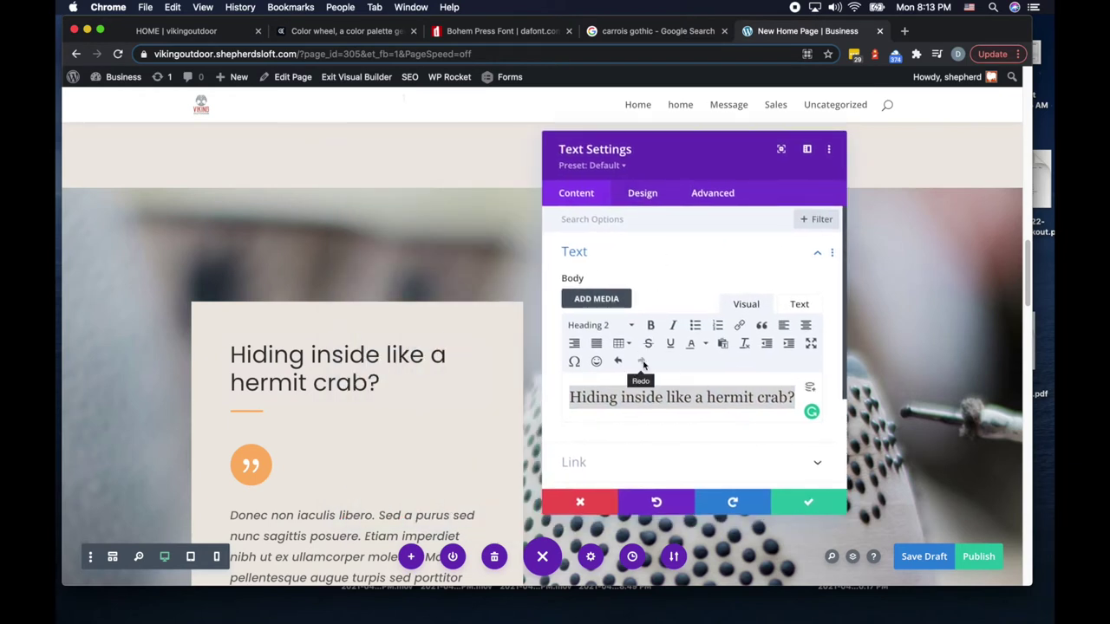
click(646, 194)
click(607, 293)
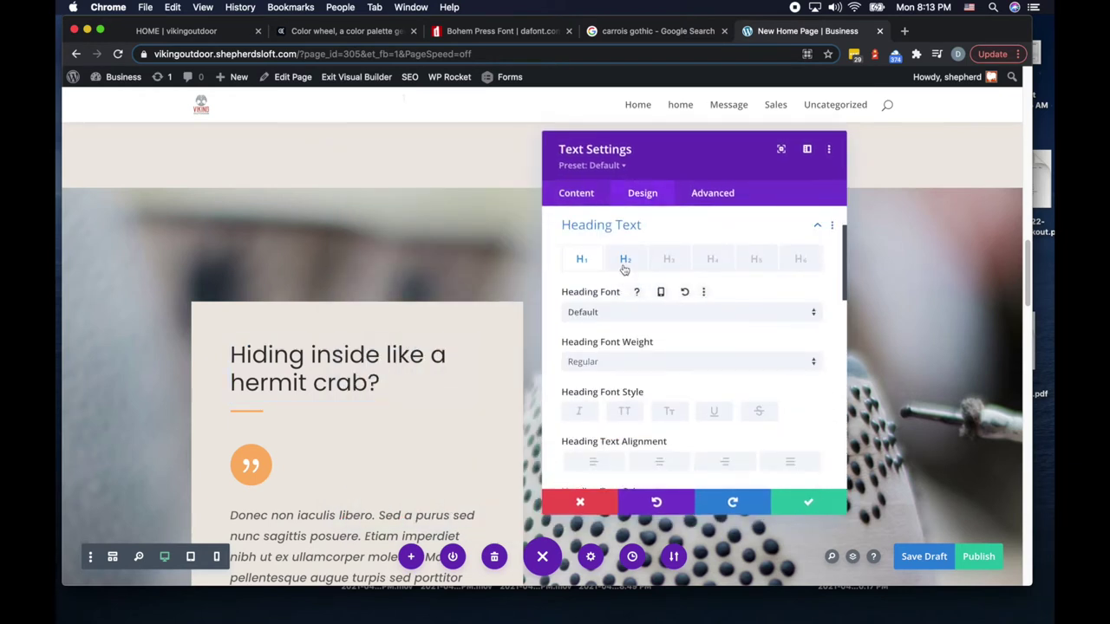
click(624, 260)
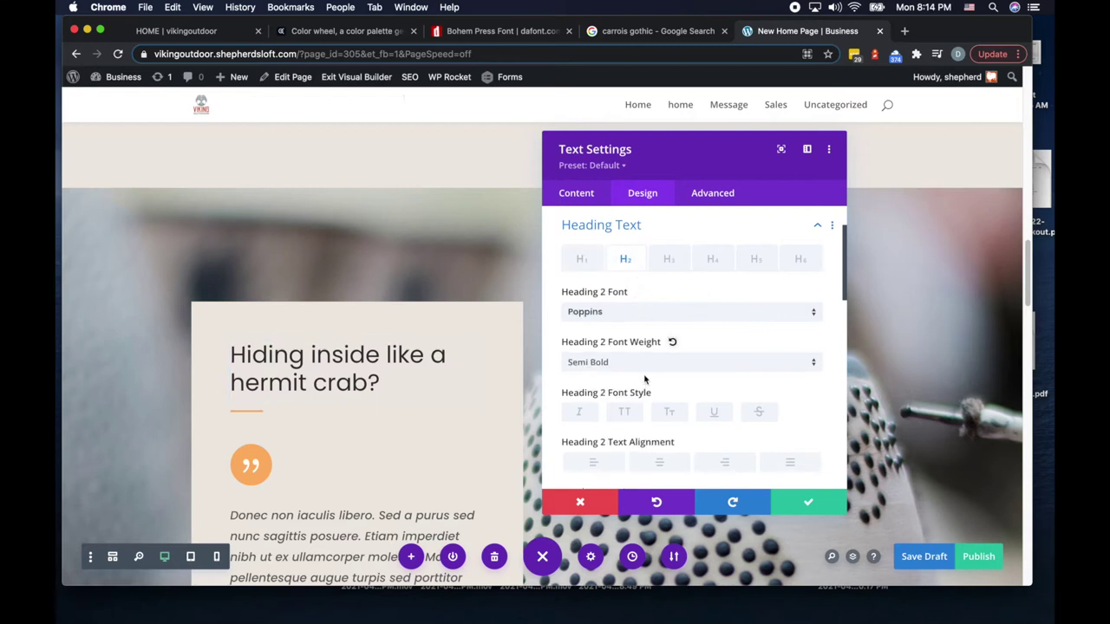
click(616, 312)
click(597, 302)
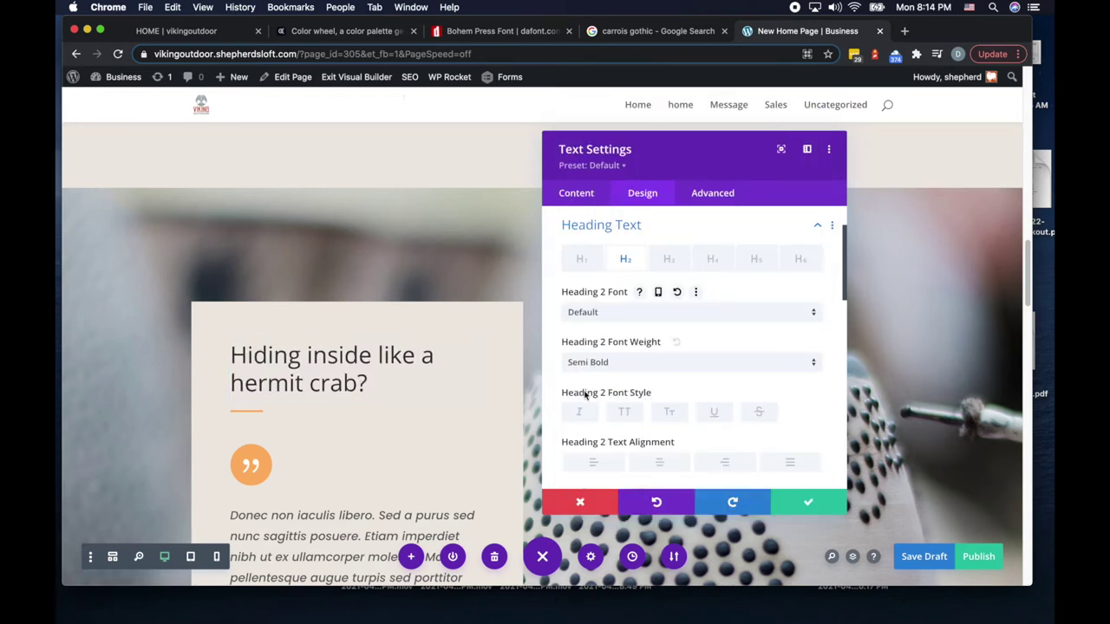
click(810, 503)
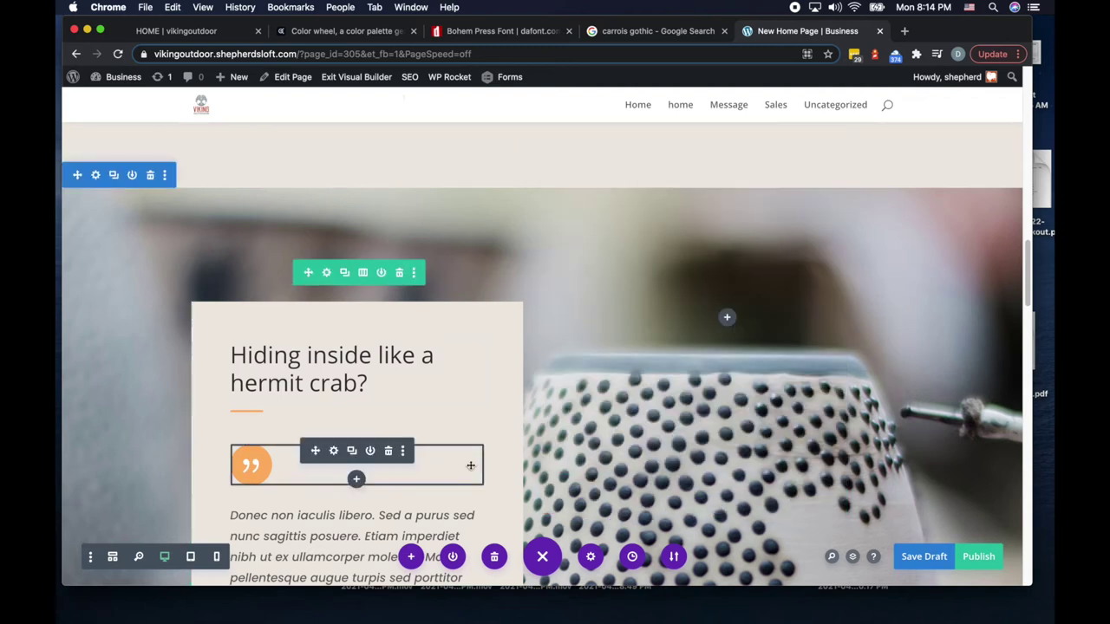
scroll(471, 465, down, 3)
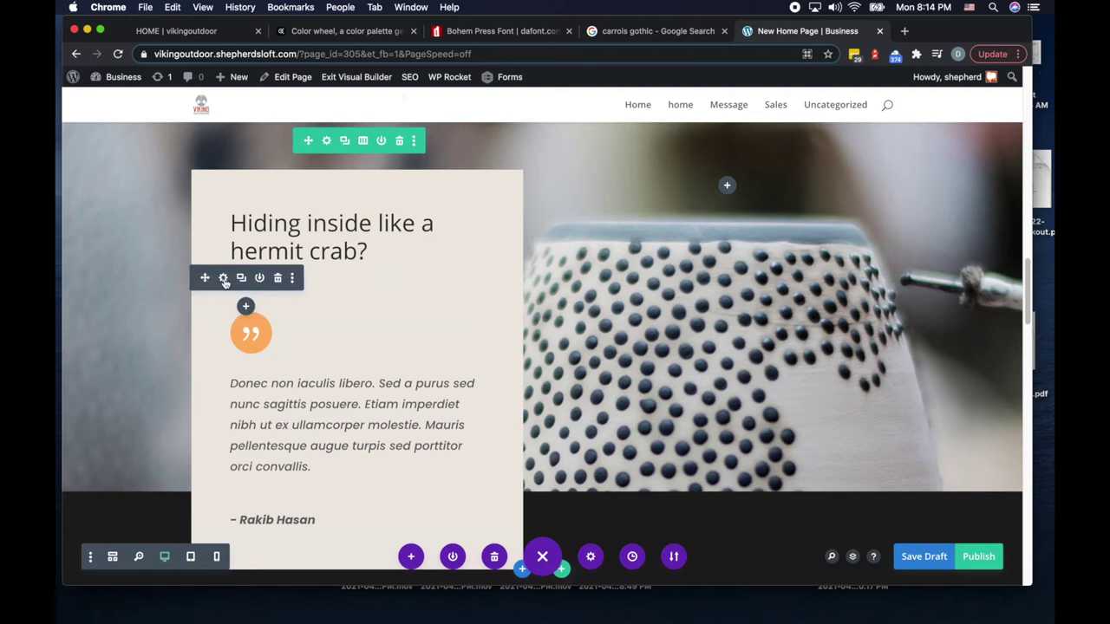
Step: Recolour the divider under the hermit crab heading to dark reddish-brown #874f3e and save
click(222, 278)
click(640, 196)
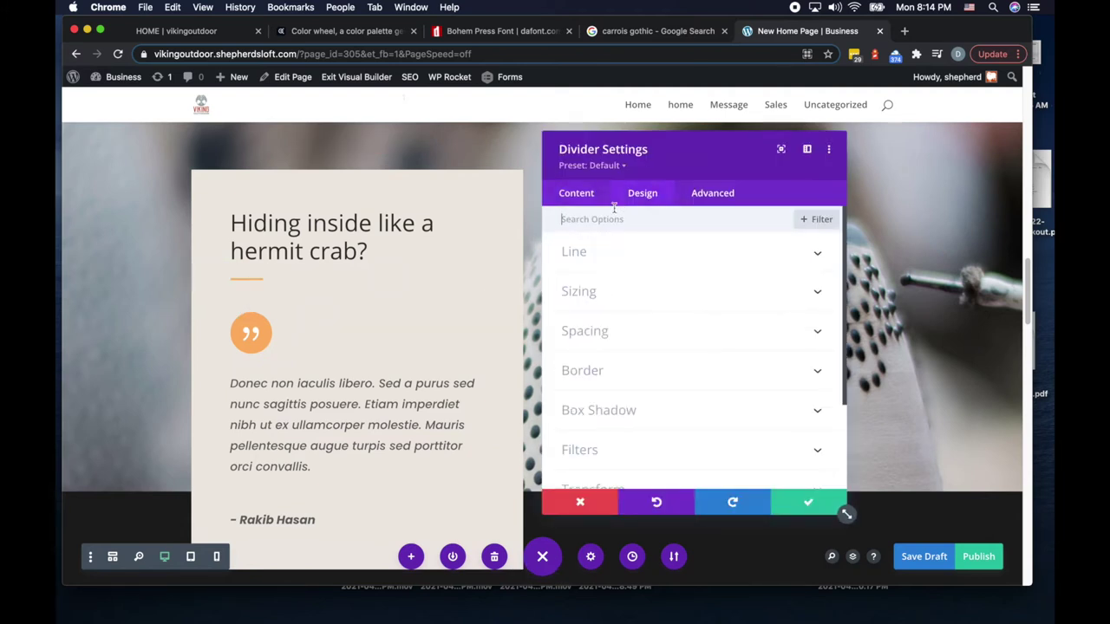
click(572, 255)
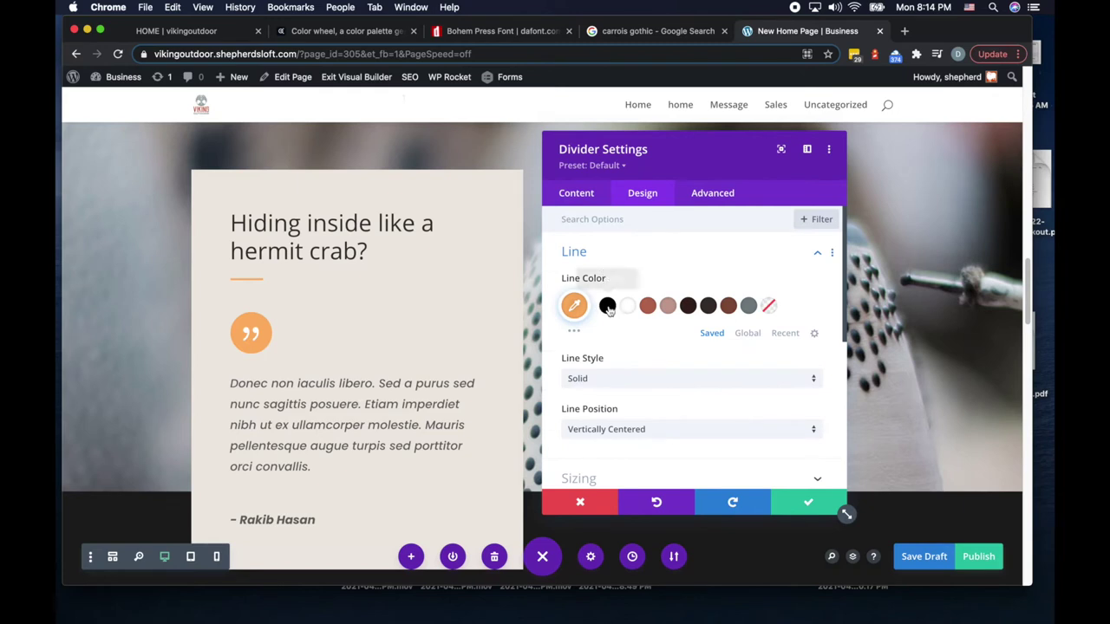
click(667, 306)
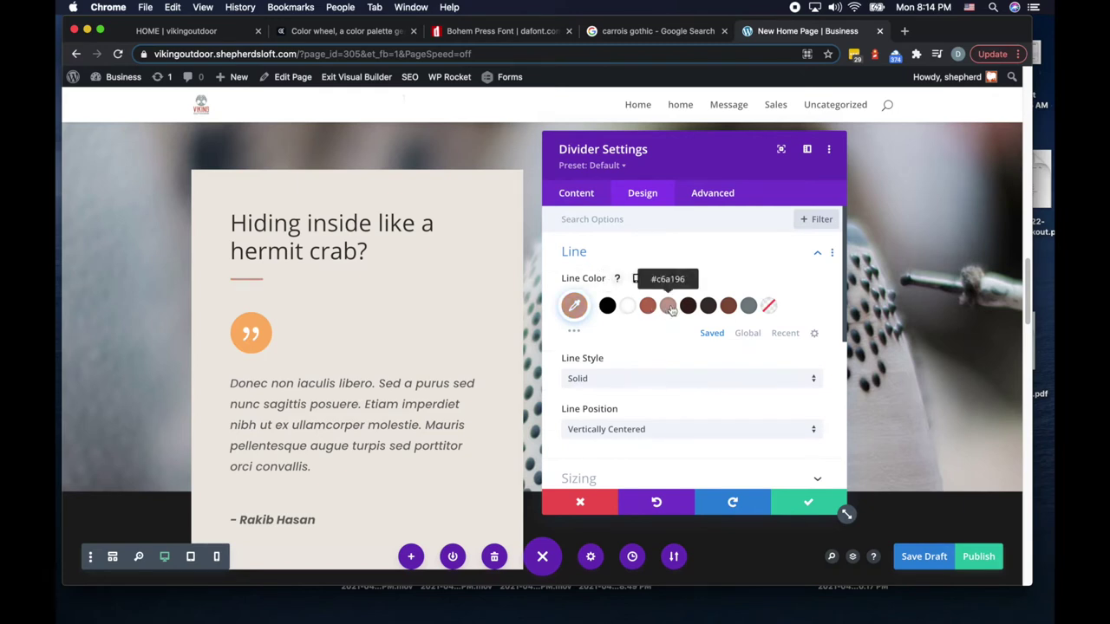
click(730, 307)
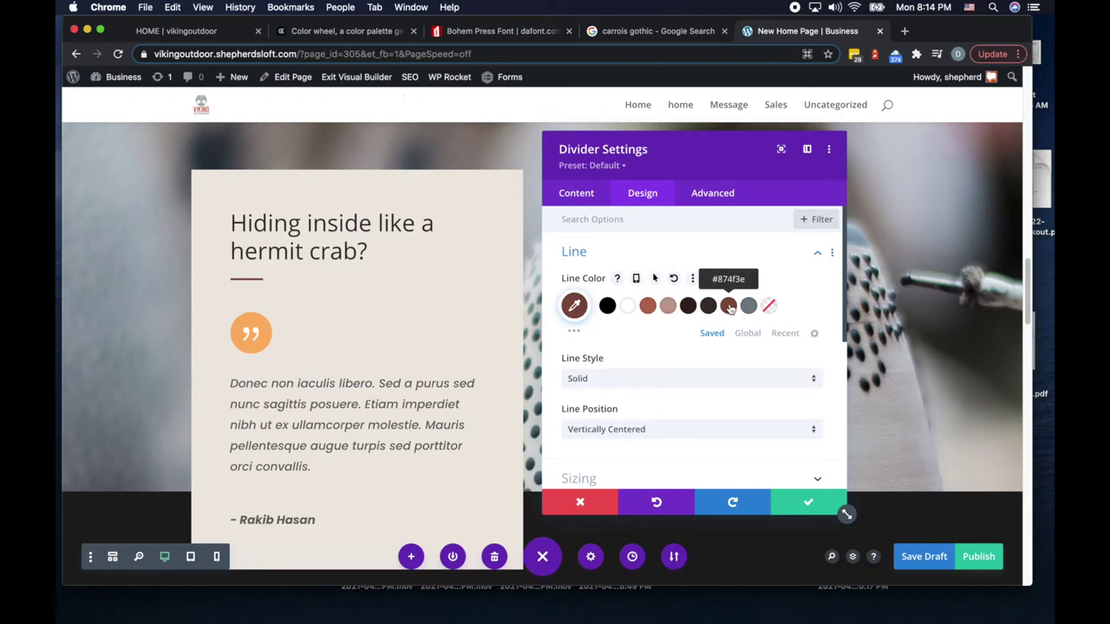
click(814, 505)
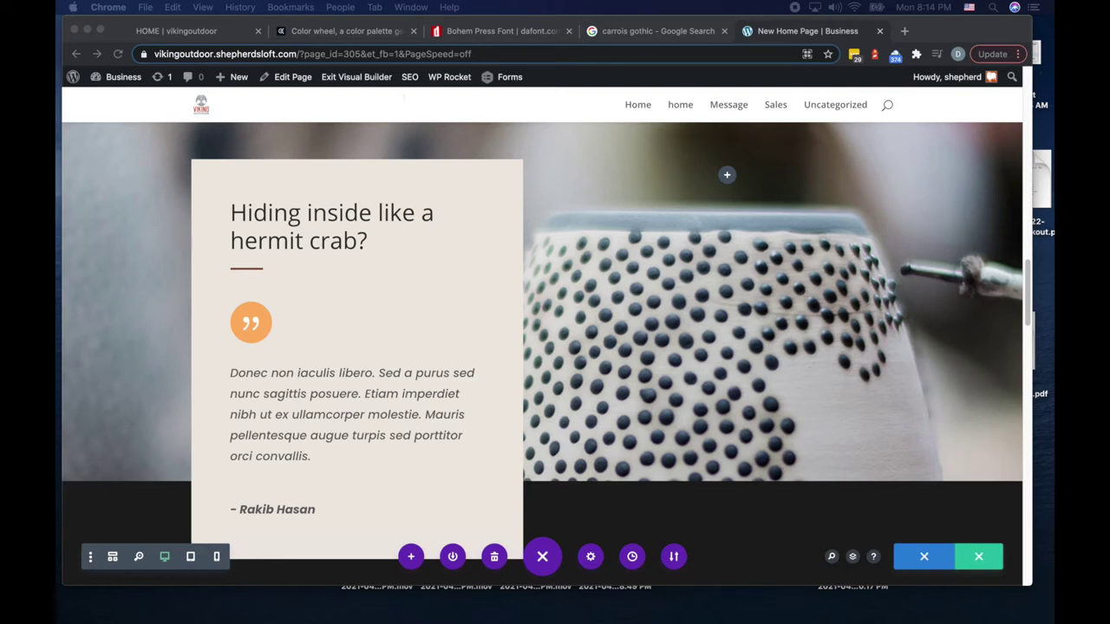
Step: Replace the testimonial body text with the new outdoor-living message
click(311, 391)
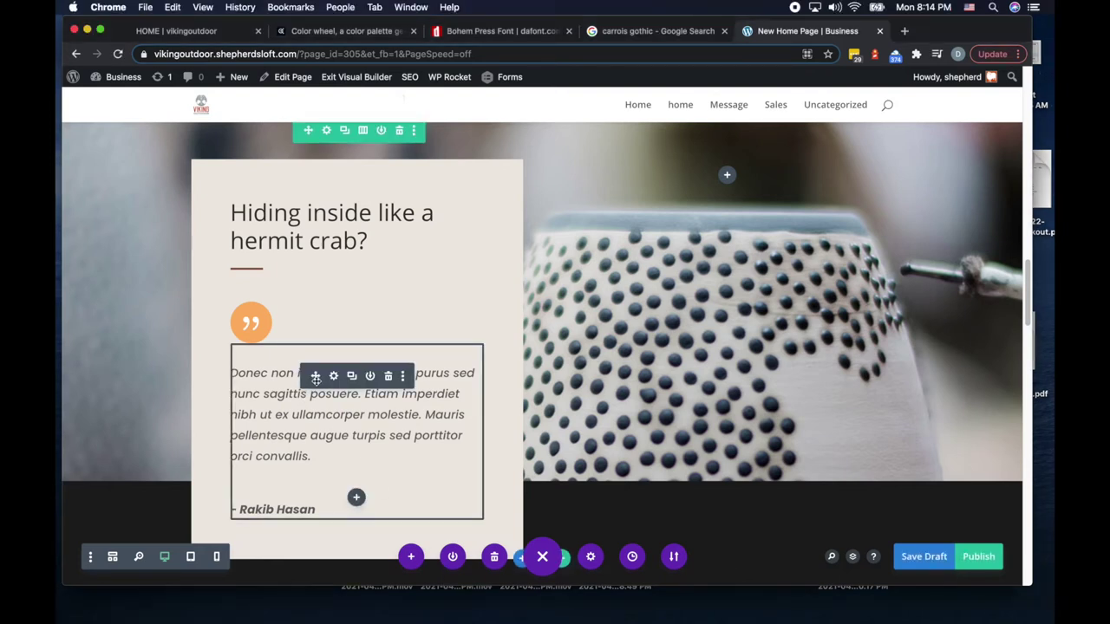
click(334, 376)
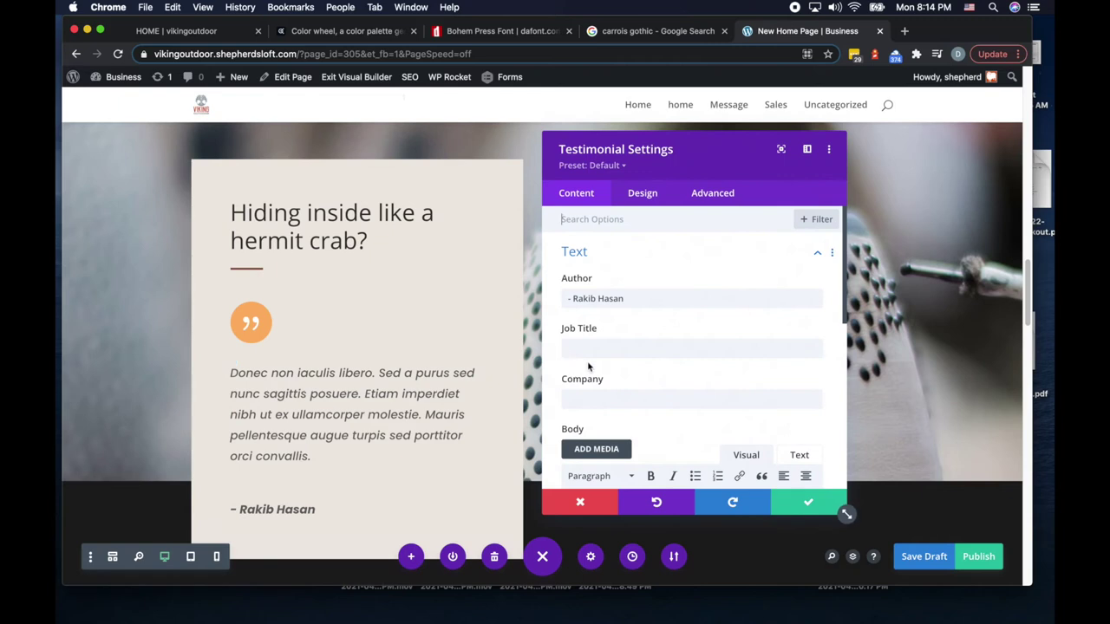
scroll(588, 368, down, 10)
scroll(588, 368, up, 3)
triple_click(591, 327)
text(Inviting your inside outside. Bring it all together with vision, connecting the style of your home to your outdoor living space to the rest of the outside.)
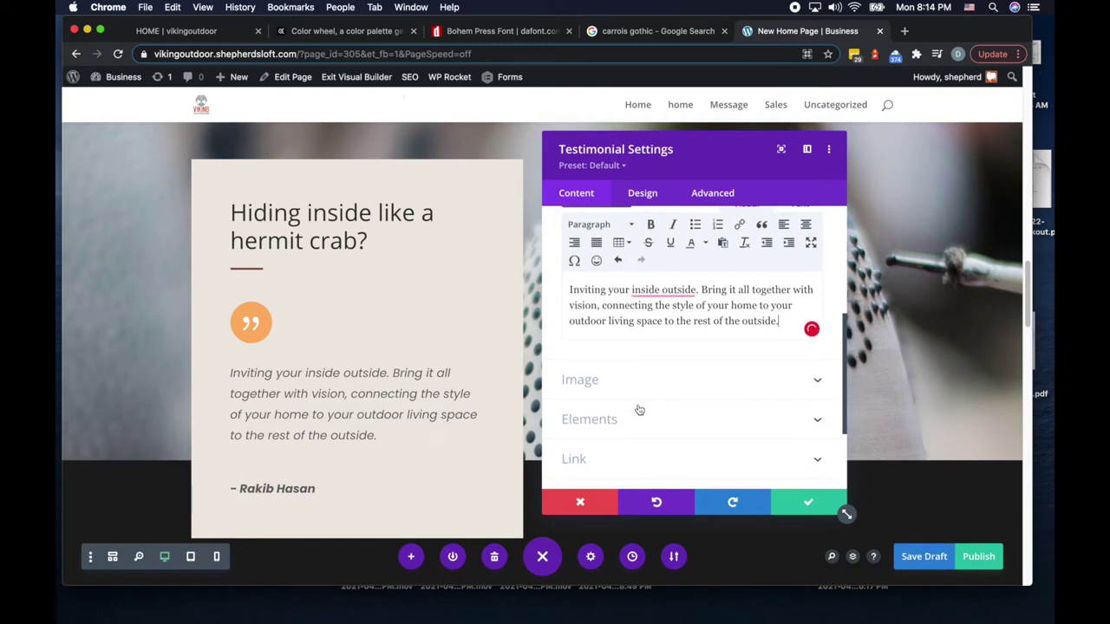
Step: Clear the testimonial author's name, save, and delete the orange quote-mark icon
scroll(637, 386, up, 5)
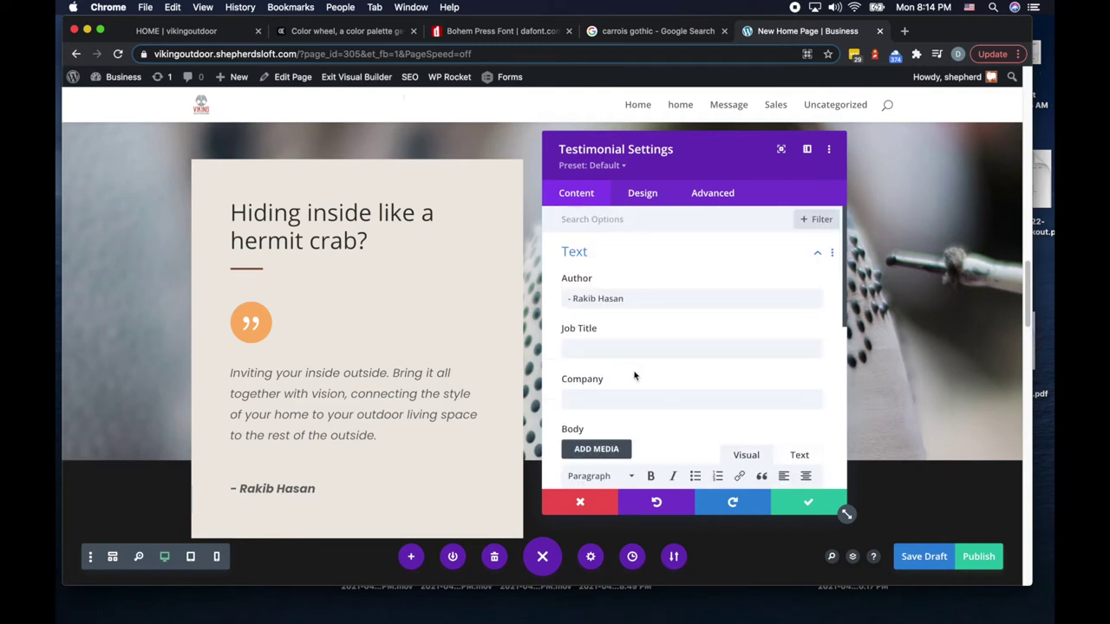
triple_click(600, 298)
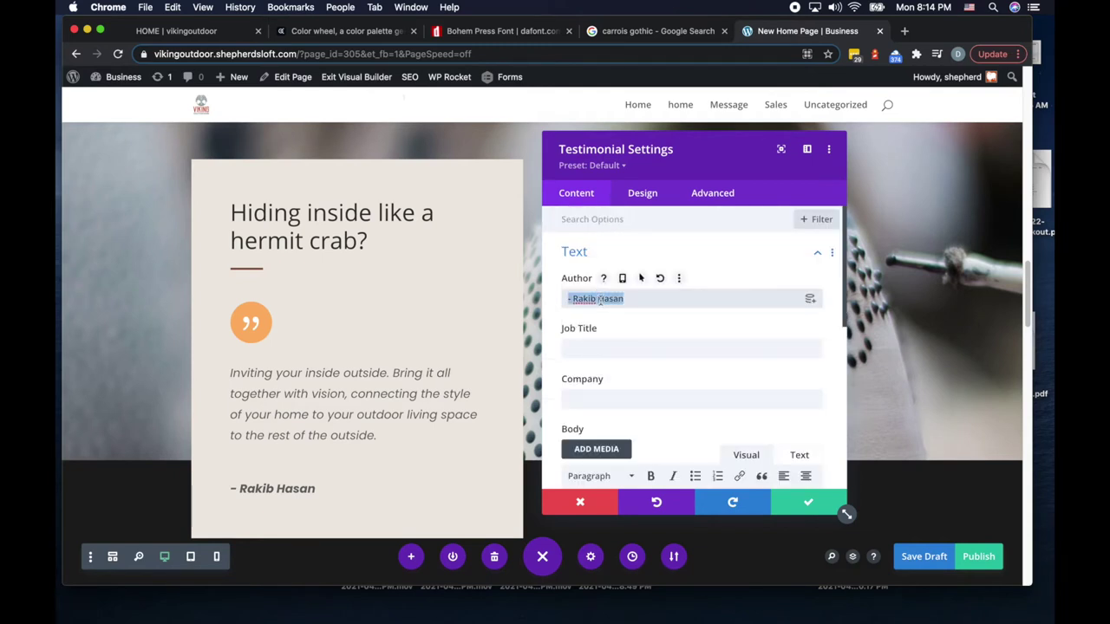
key(BackSpace)
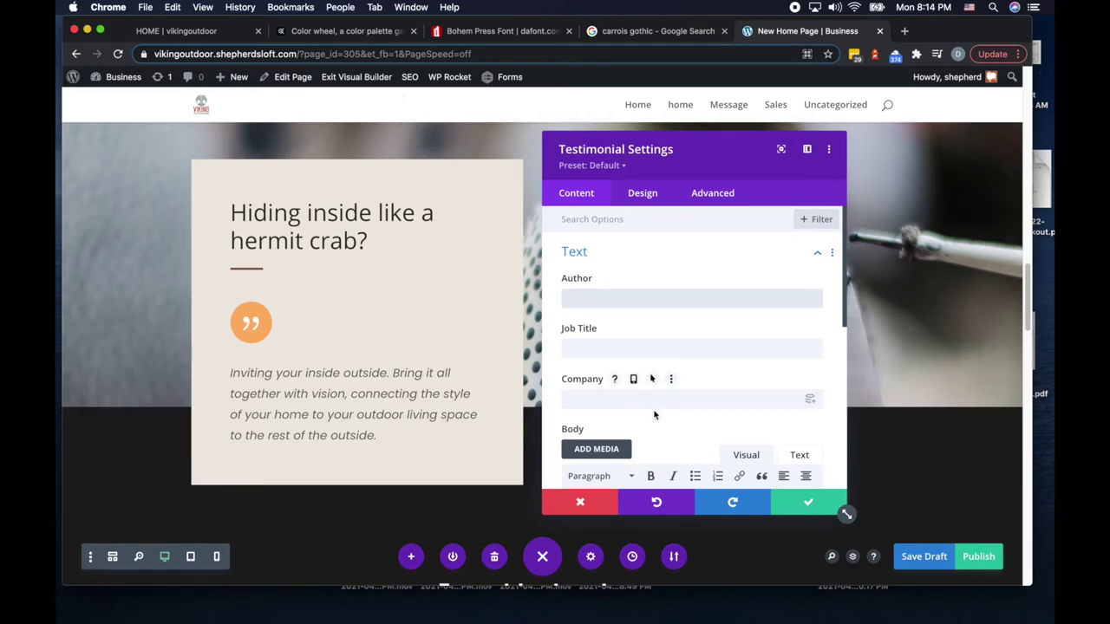
click(806, 503)
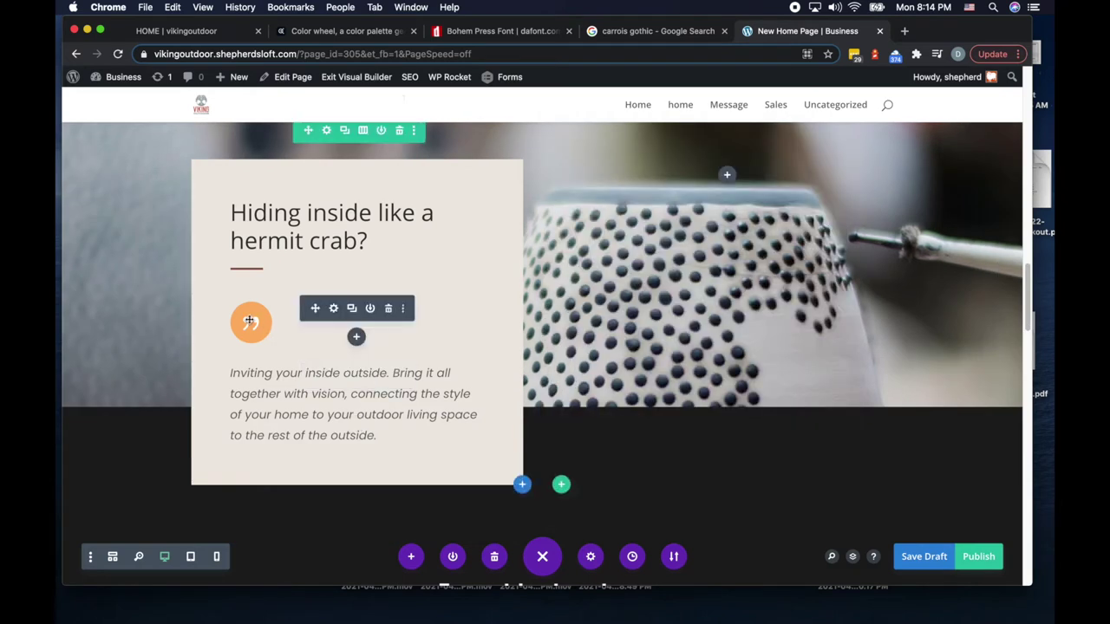
click(388, 308)
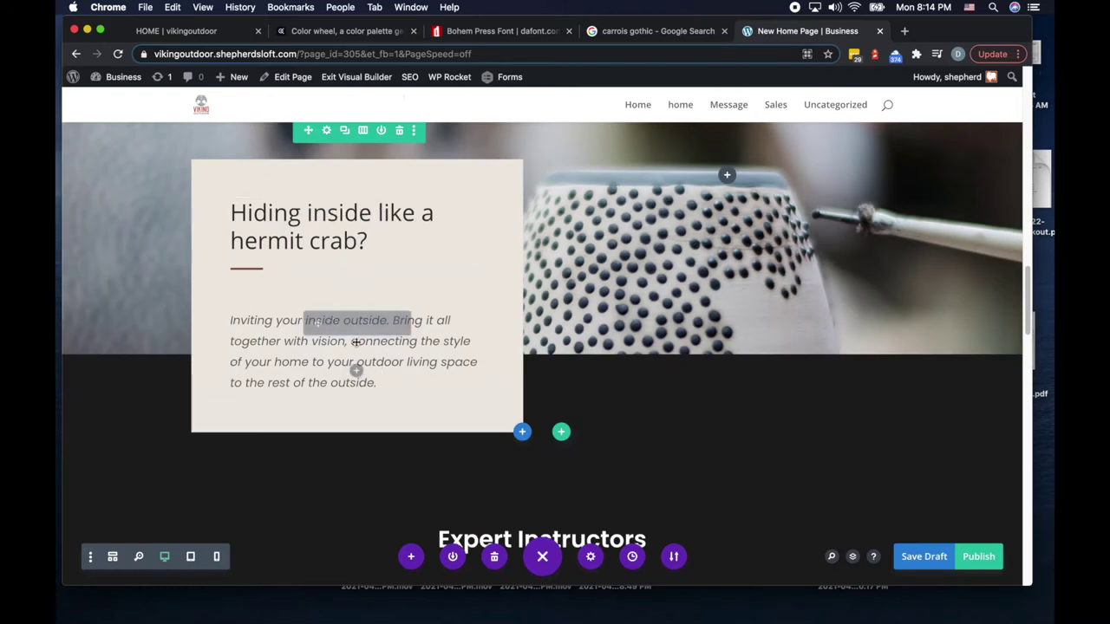
Step: Add a Button module below the paragraph labelled 'Outdoor Living Consultation'
click(356, 373)
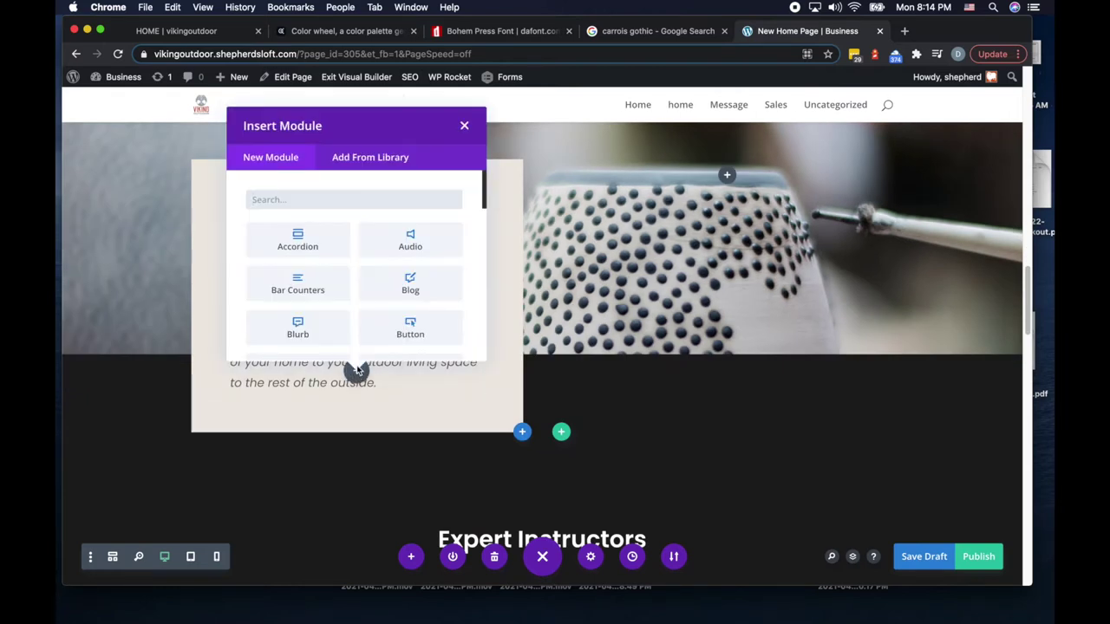
text(button)
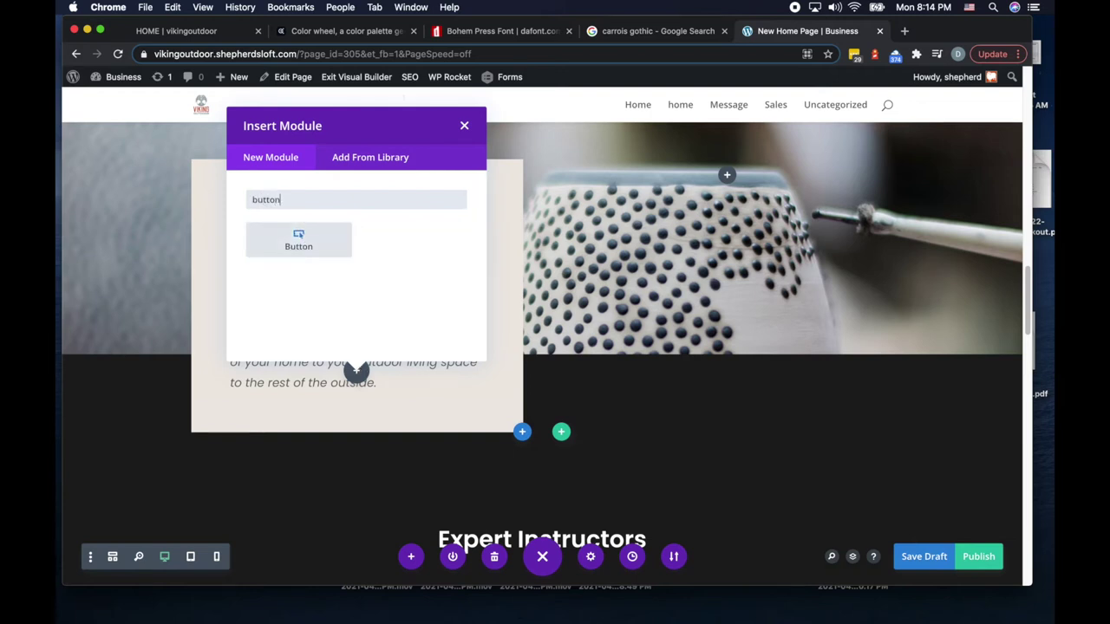
click(314, 253)
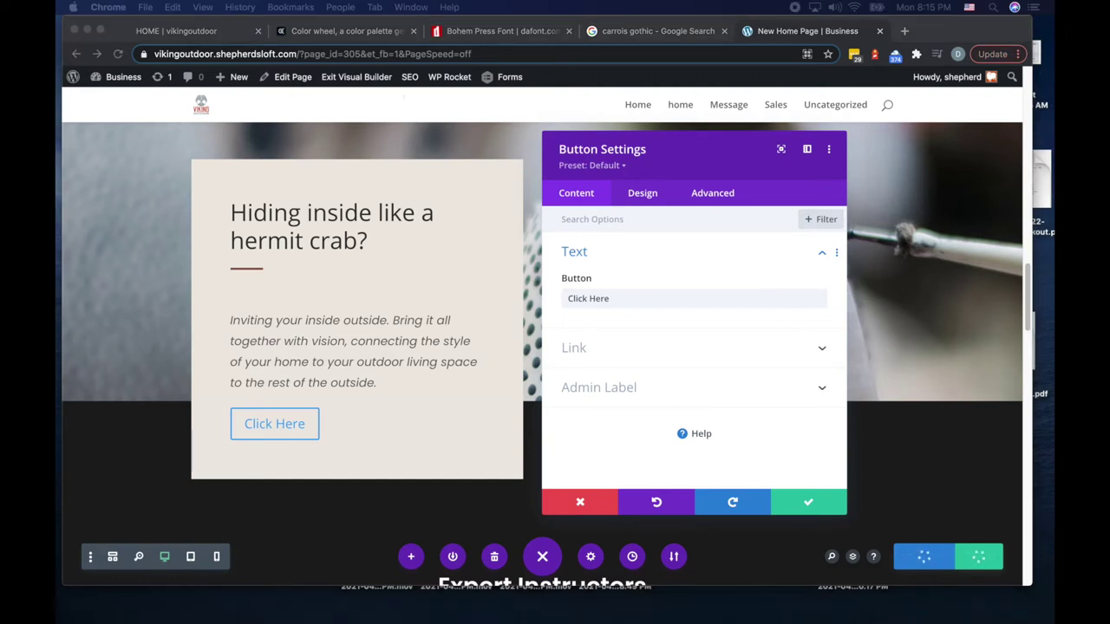
click(583, 306)
key(super+a)
text(Outdoor Living Consultation)
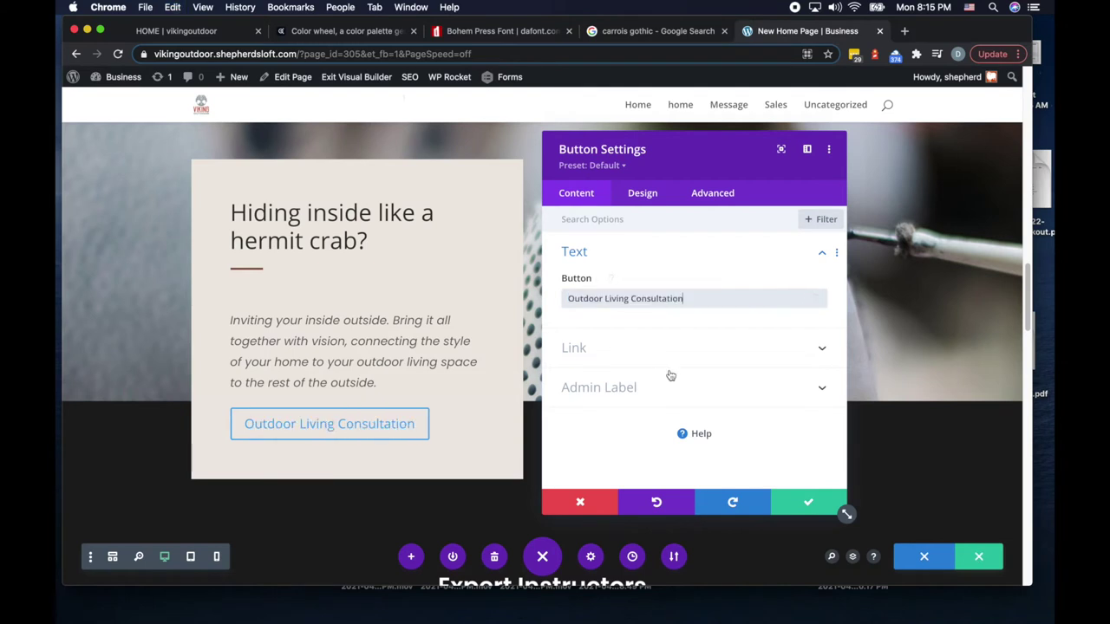
click(831, 505)
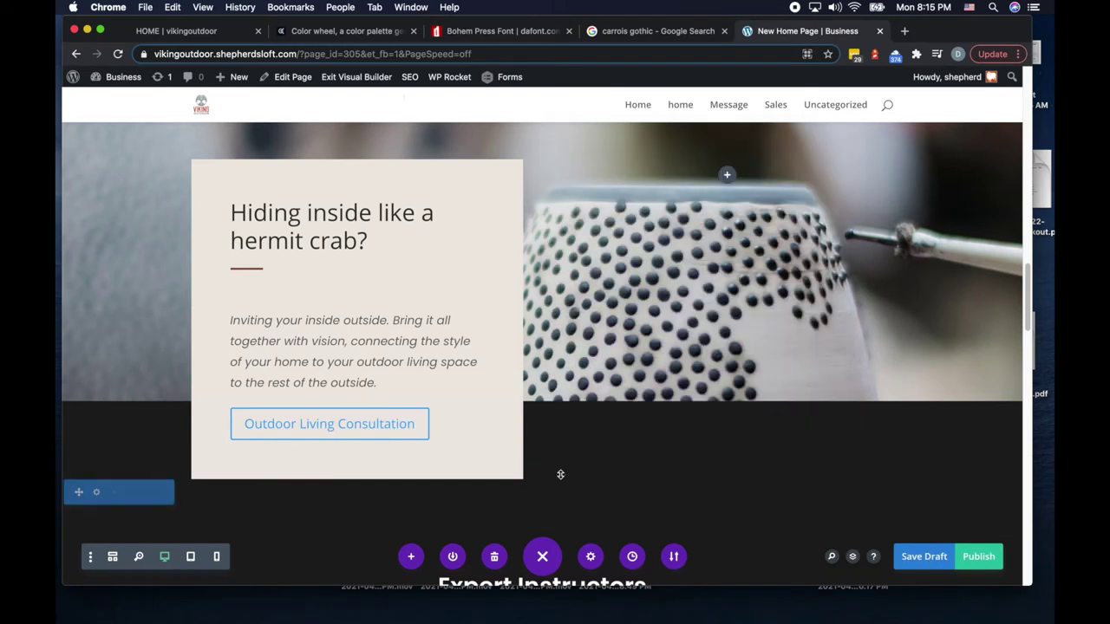
Step: Open the hermit-crab section's image background settings to change the picture
scroll(560, 475, up, 3)
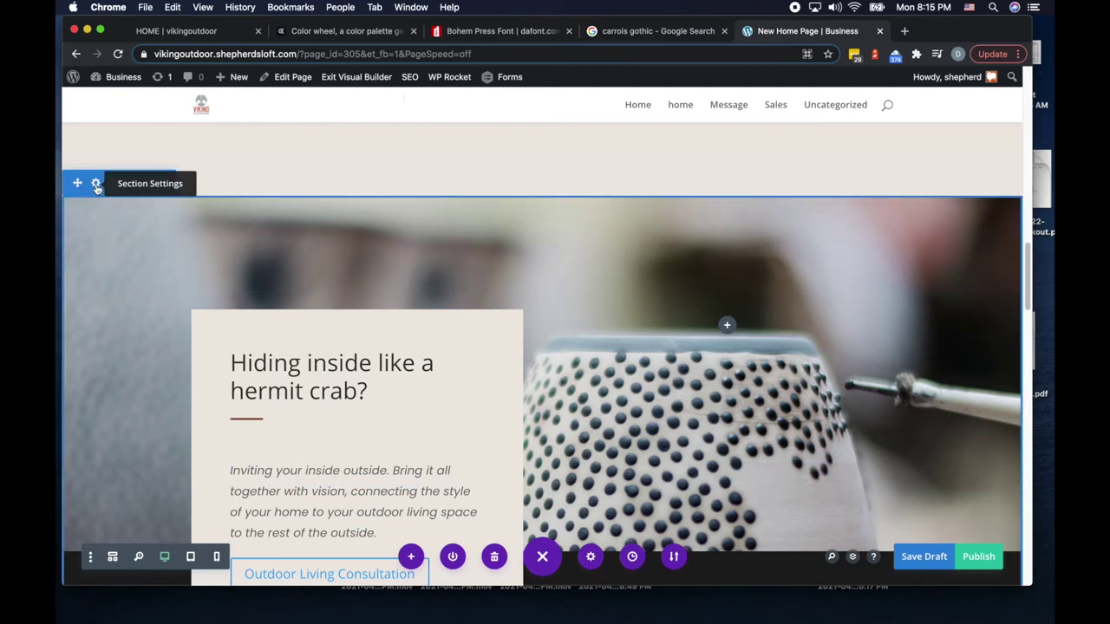
click(95, 183)
click(620, 291)
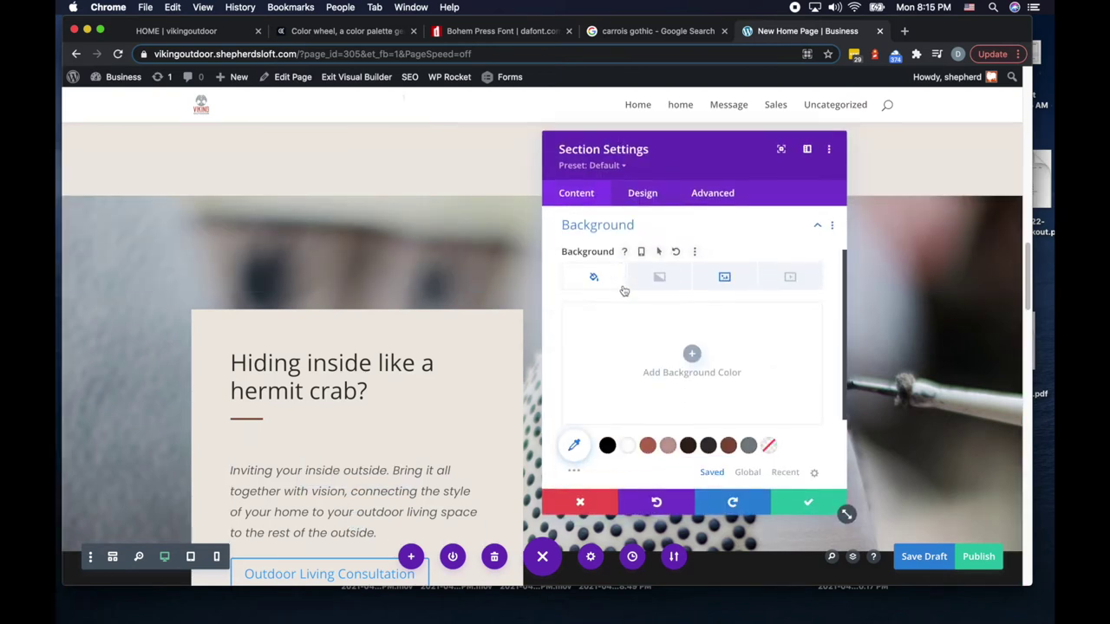
click(724, 276)
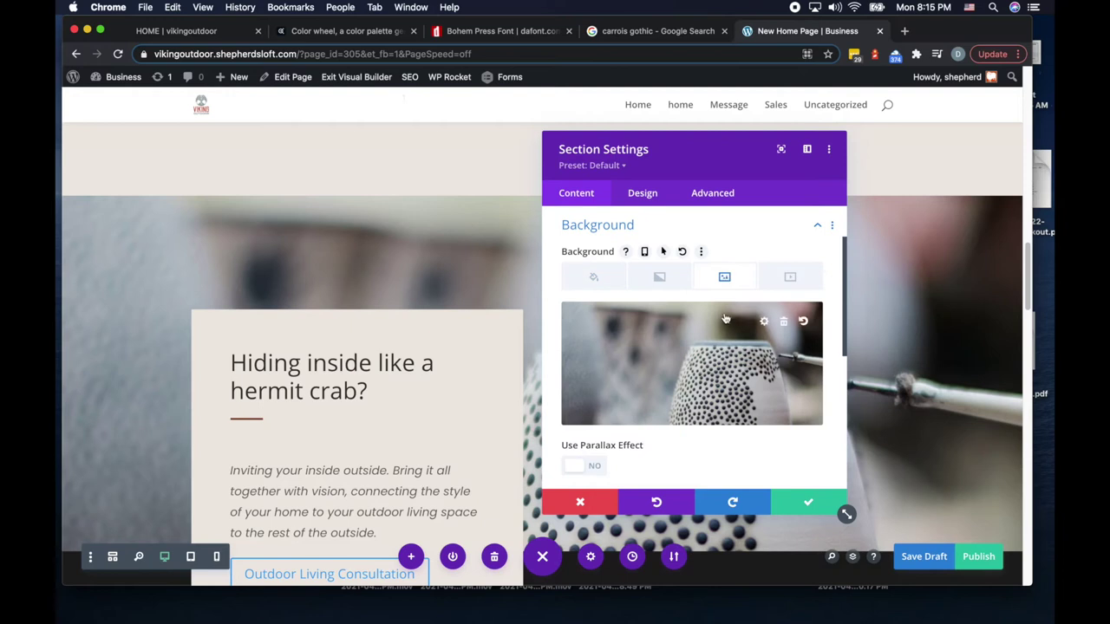
click(764, 322)
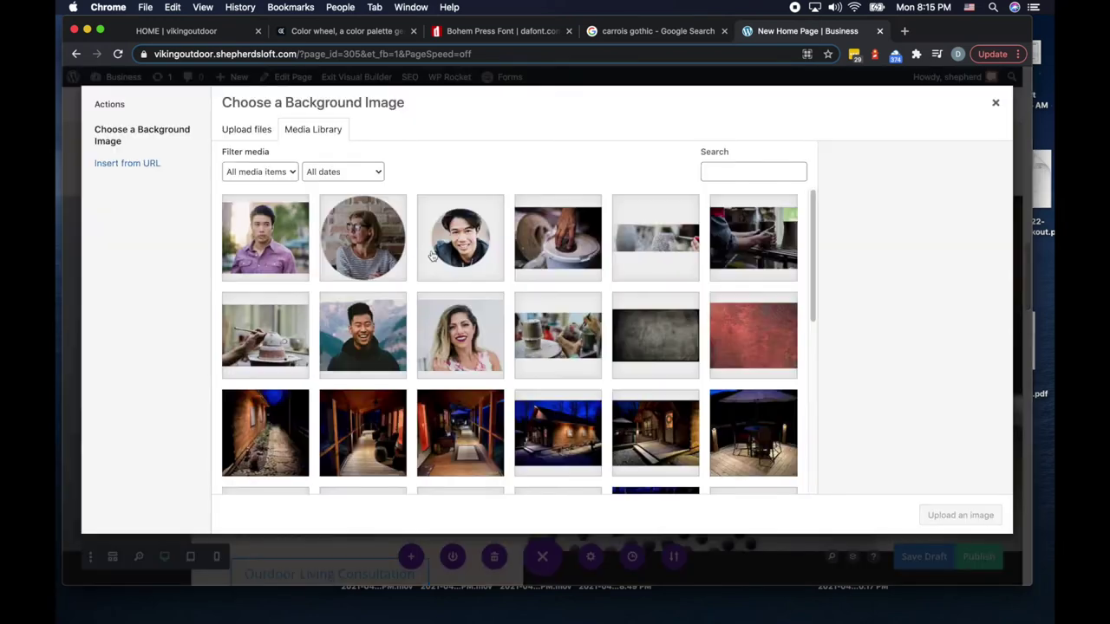
Step: Set Are-back-deck.jpeg as the section background image and save
scroll(445, 308, down, 3)
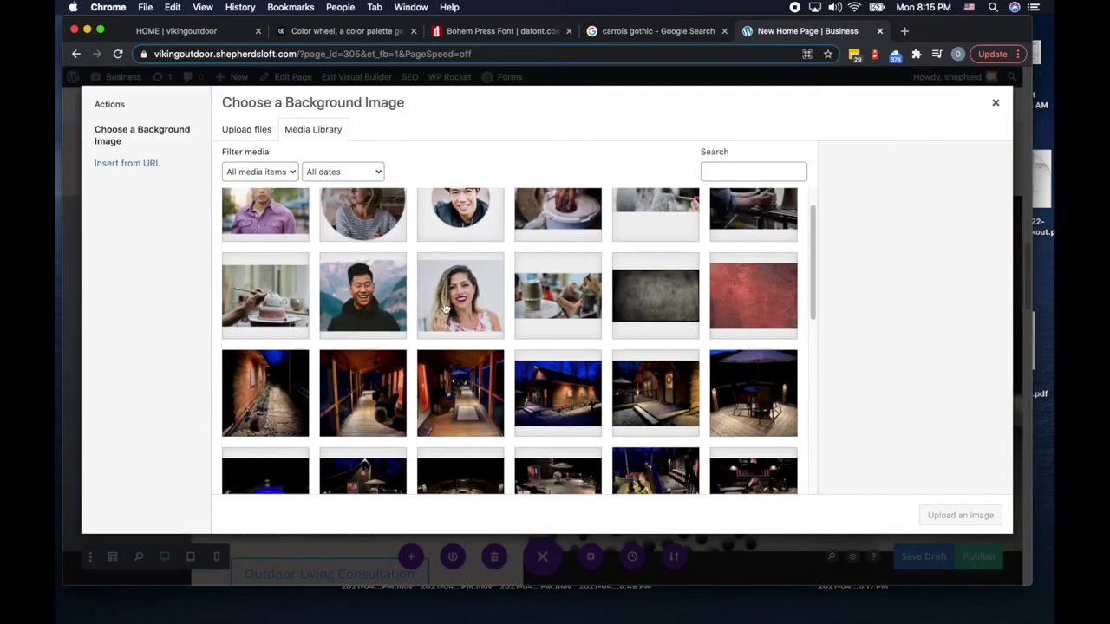
scroll(445, 309, down, 5)
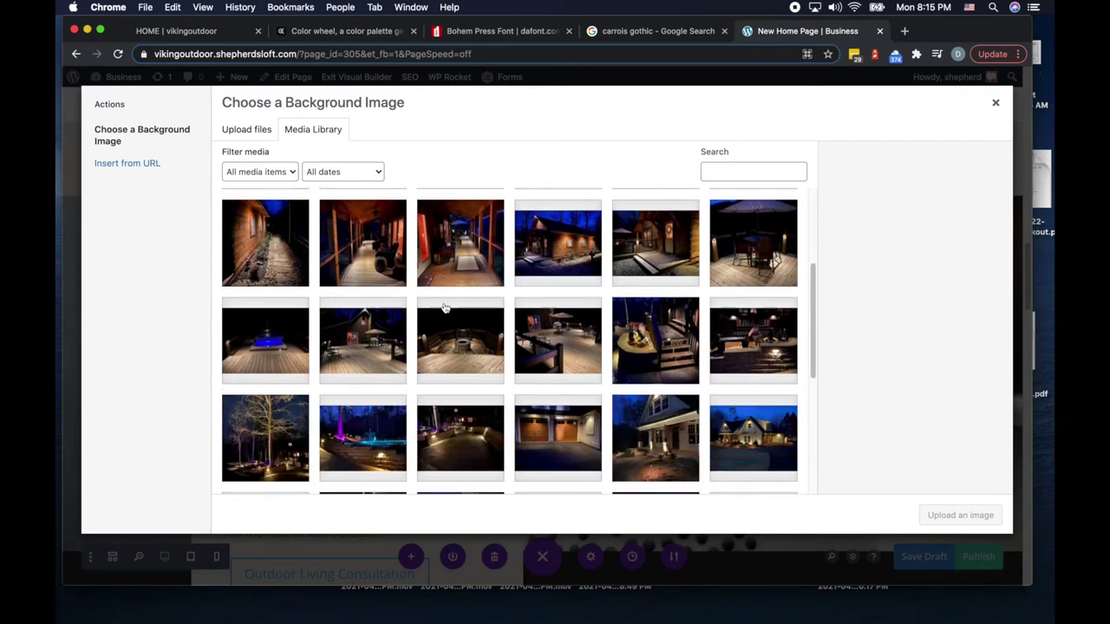
scroll(444, 309, down, 2)
scroll(504, 304, down, 4)
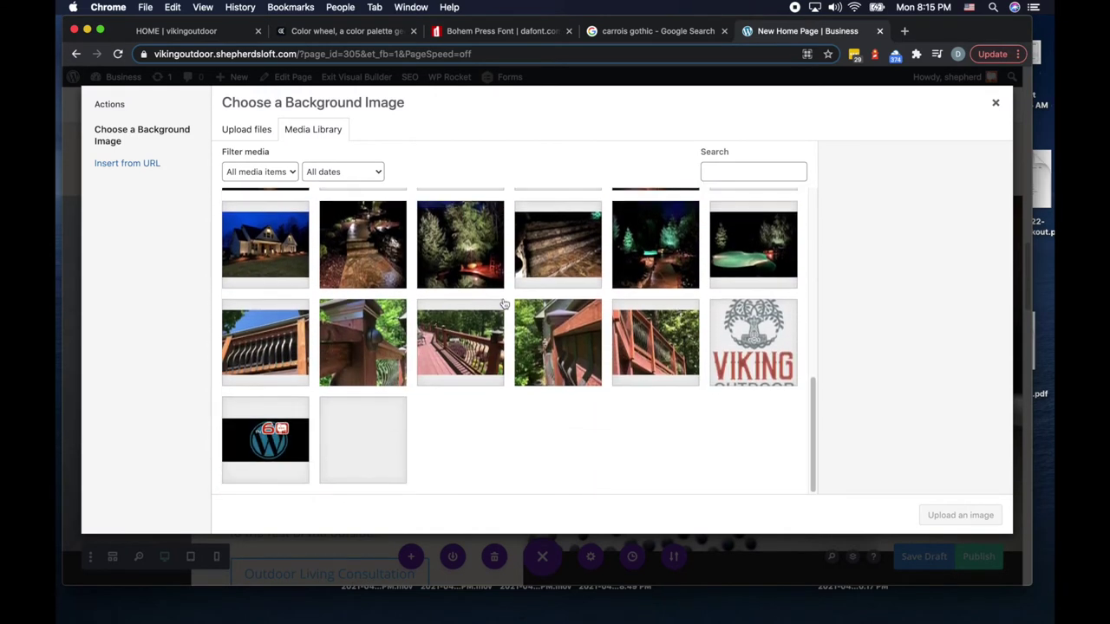
scroll(503, 303, up, 5)
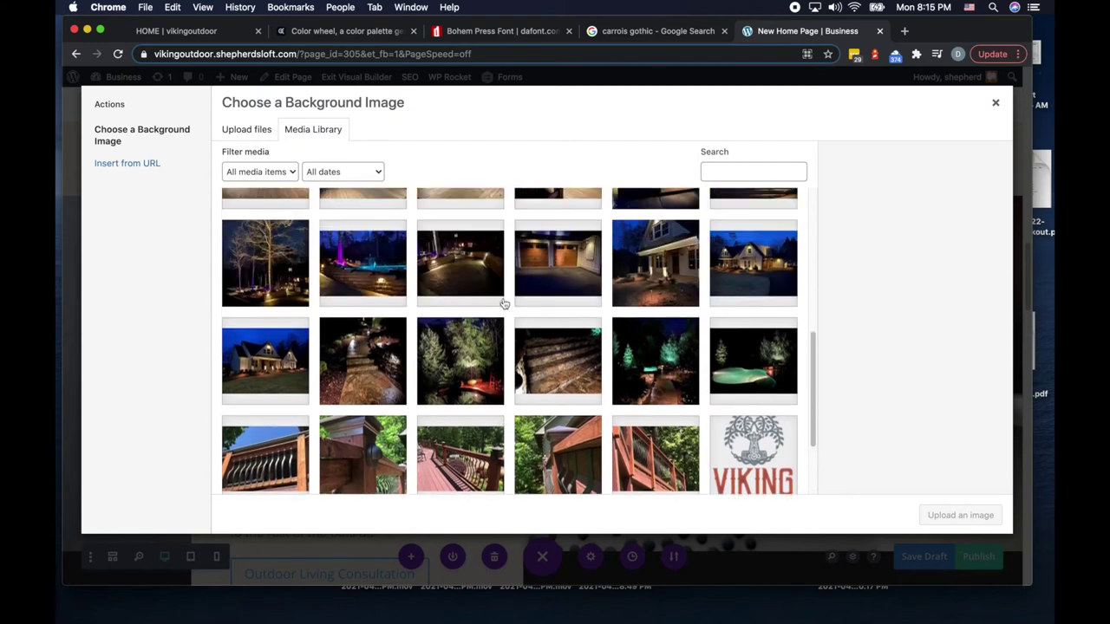
scroll(504, 304, up, 1)
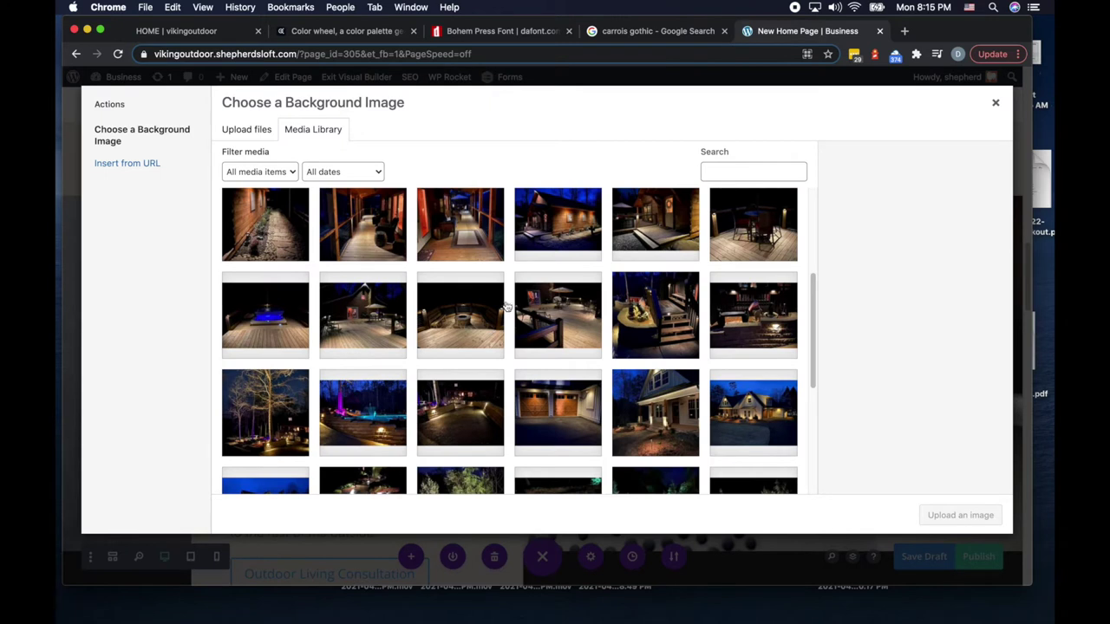
scroll(533, 320, up, 1)
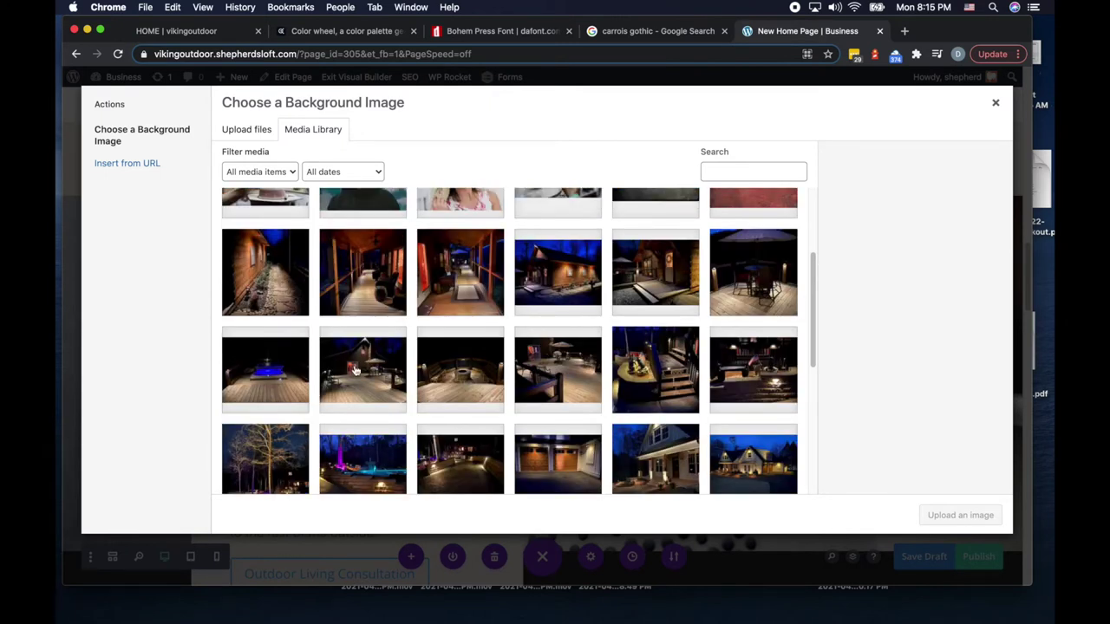
click(556, 373)
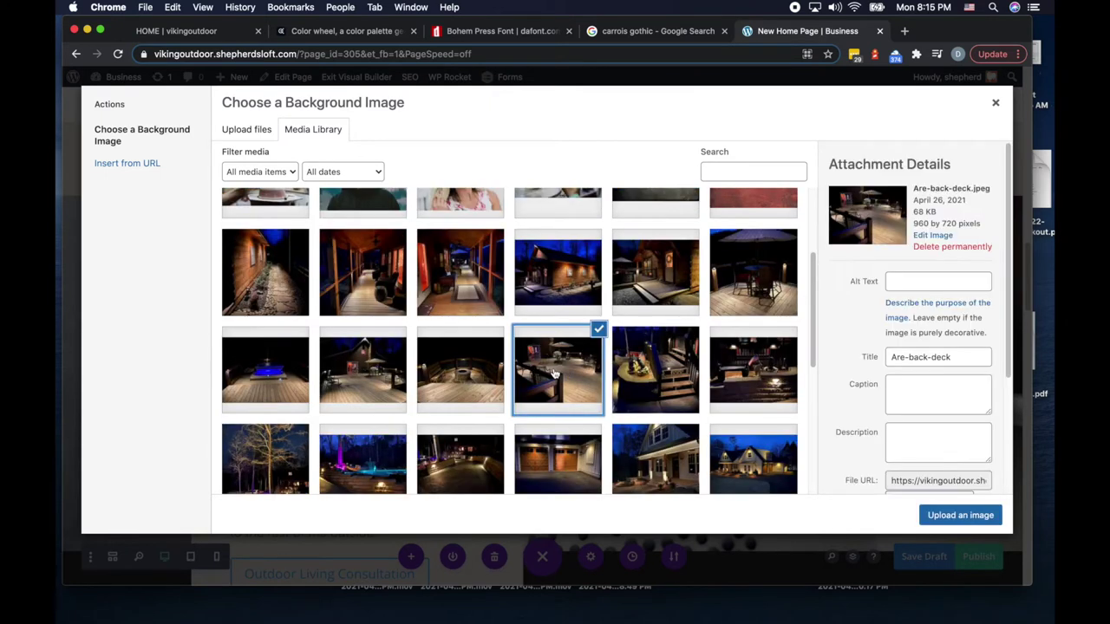
click(961, 515)
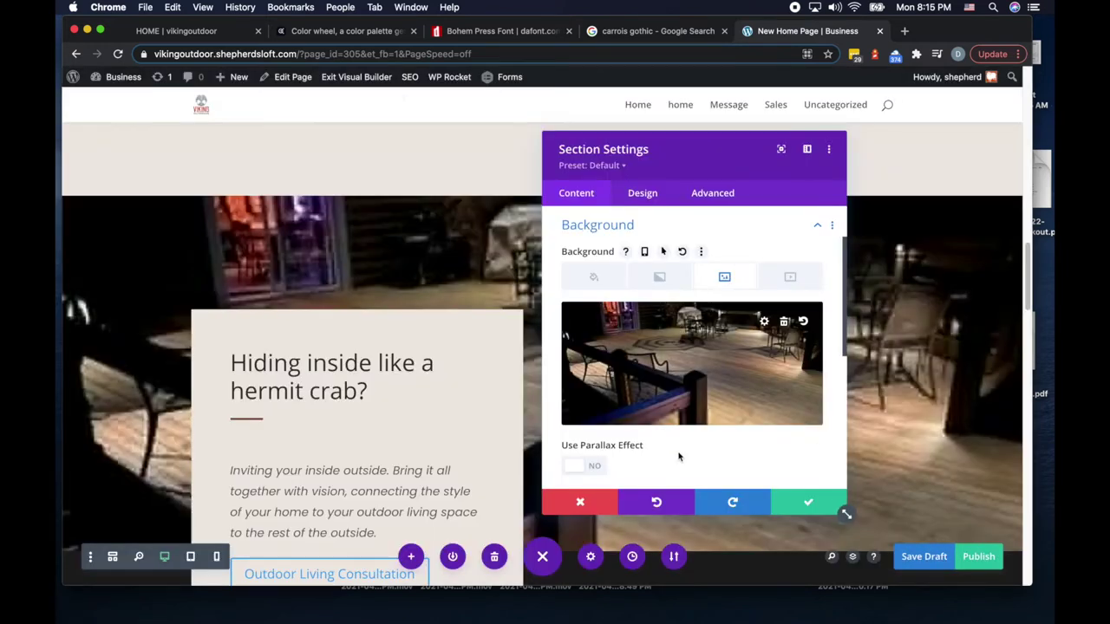
click(806, 501)
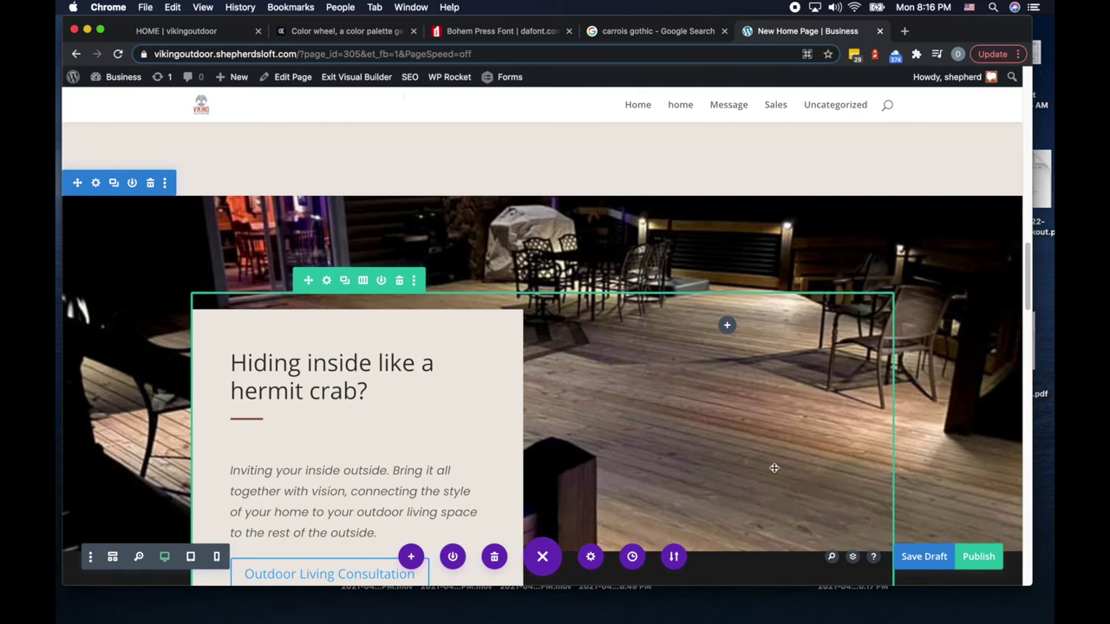
Step: Move the hermit-crab section higher up the page
scroll(773, 468, down, 5)
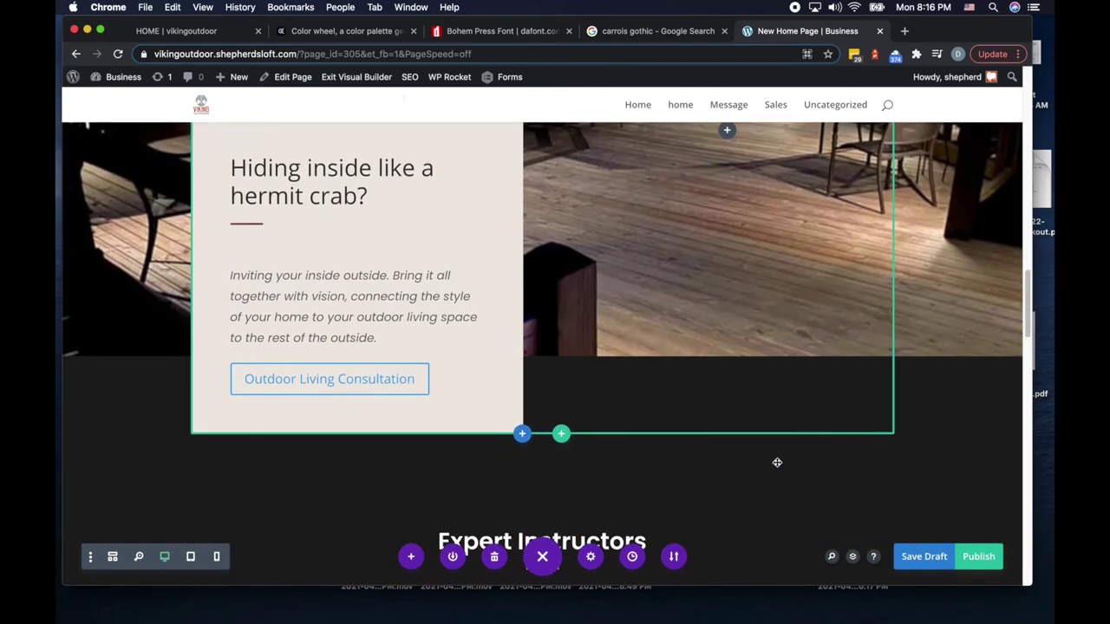
scroll(777, 463, up, 6)
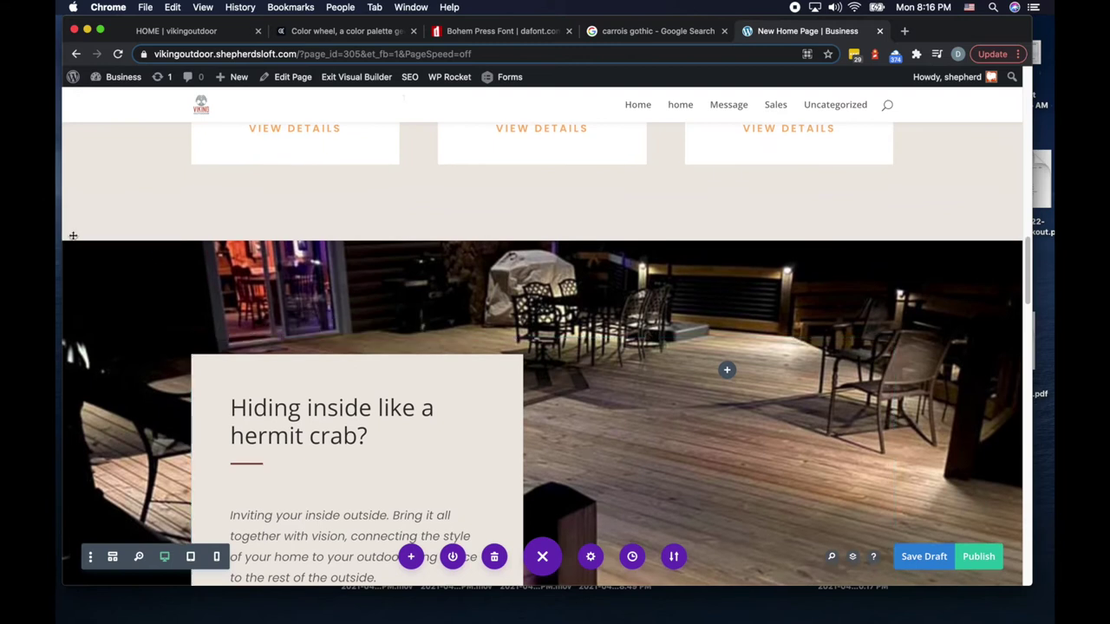
scroll(87, 260, up, 2)
drag(78, 295, 82, 222)
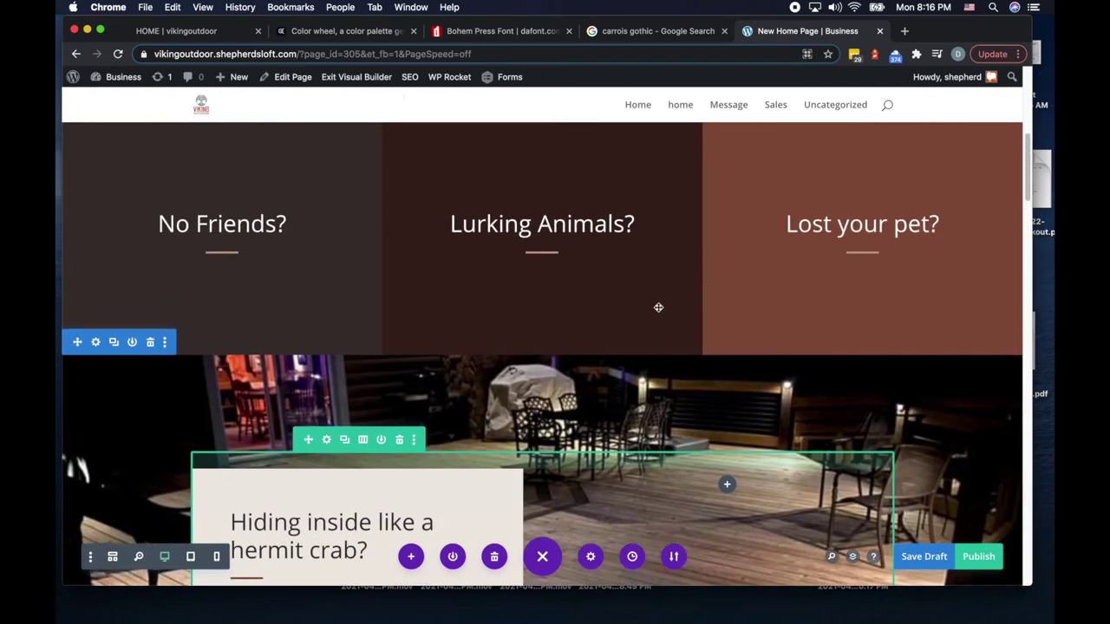
Step: Save the page draft with Cmd+S
scroll(659, 308, up, 10)
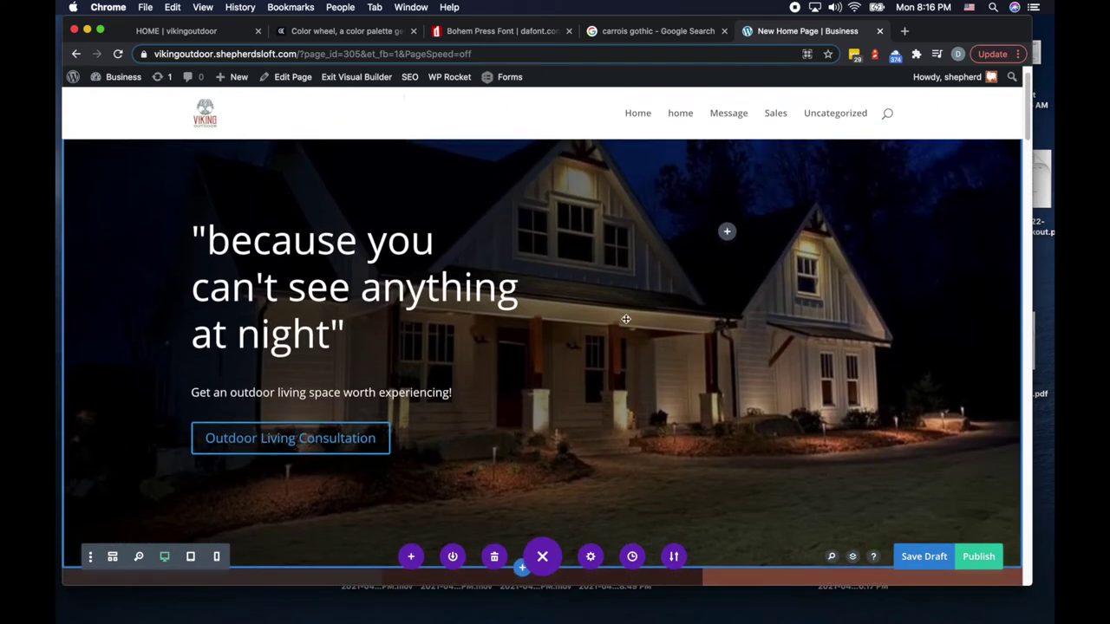
scroll(626, 319, down, 10)
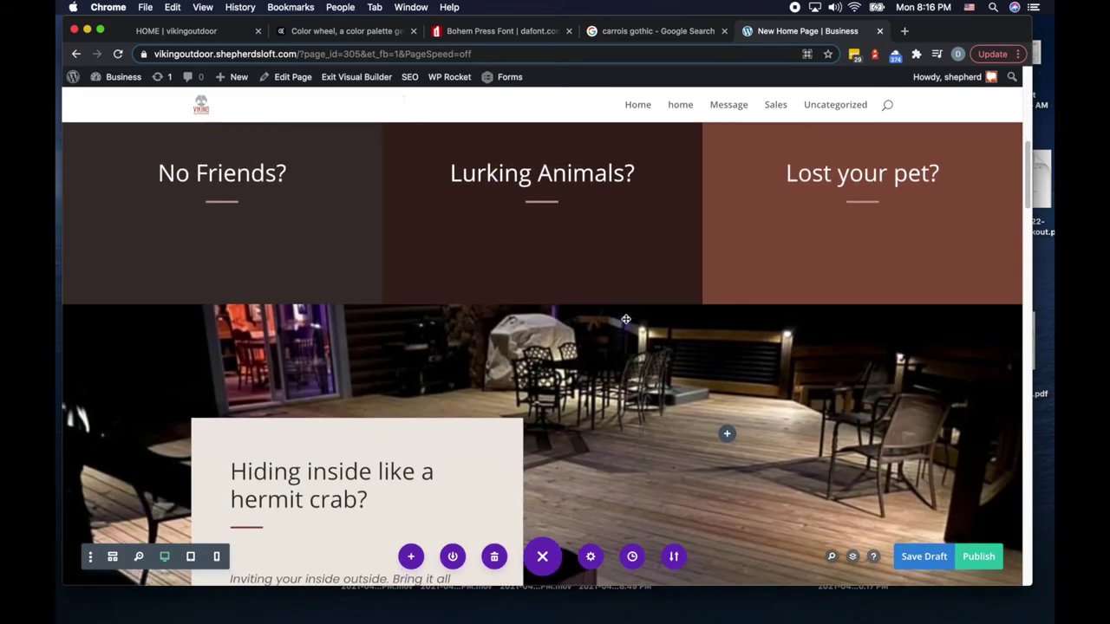
scroll(623, 321, down, 2)
scroll(621, 322, down, 5)
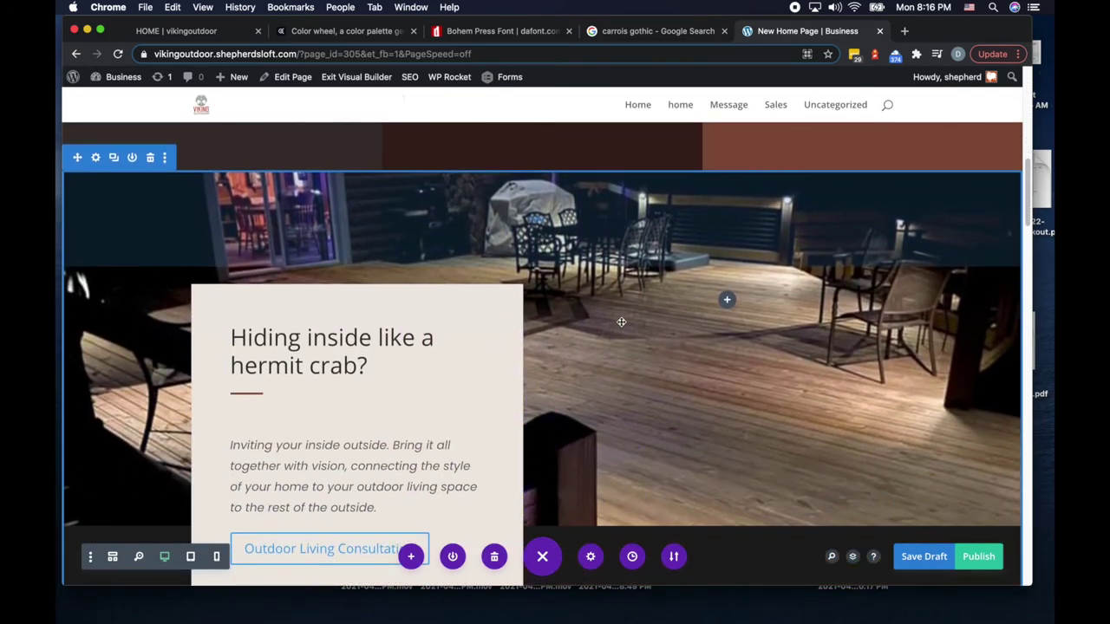
scroll(621, 322, up, 2)
scroll(621, 322, down, 3)
scroll(621, 321, down, 8)
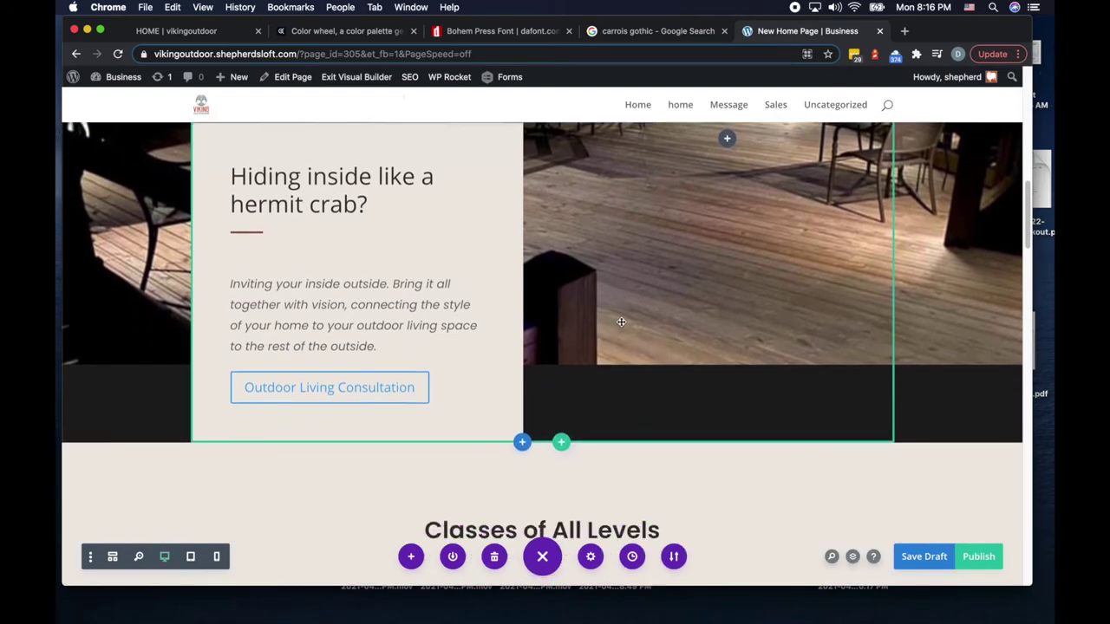
scroll(621, 321, down, 3)
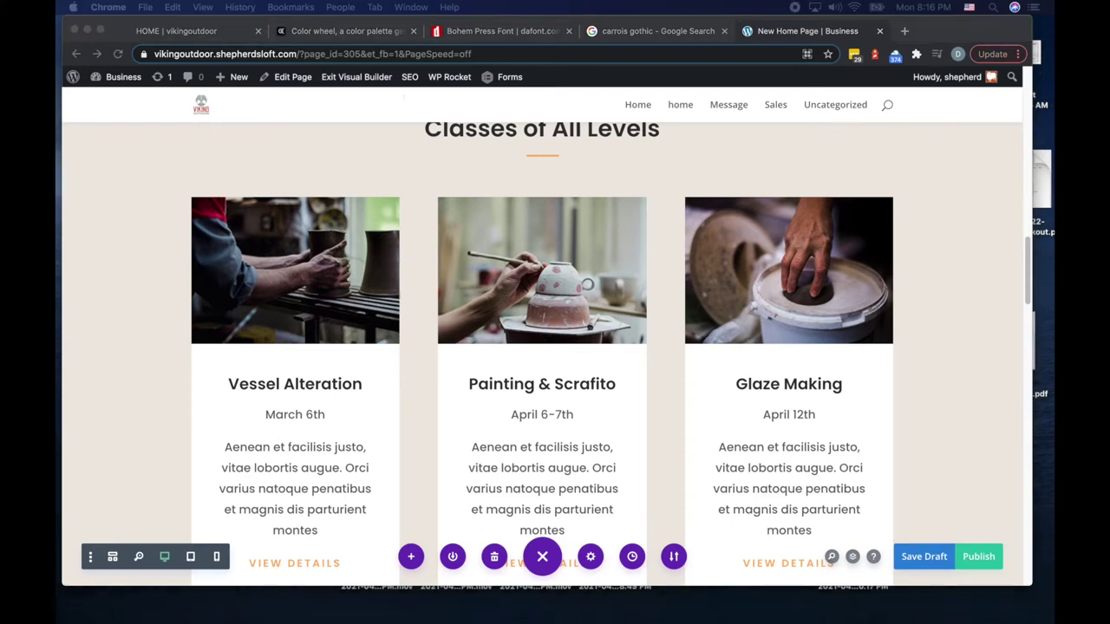
key(super+s)
Step: Scroll down to the Expert Instructors section and back up to check the page
click(660, 422)
scroll(660, 422, down, 5)
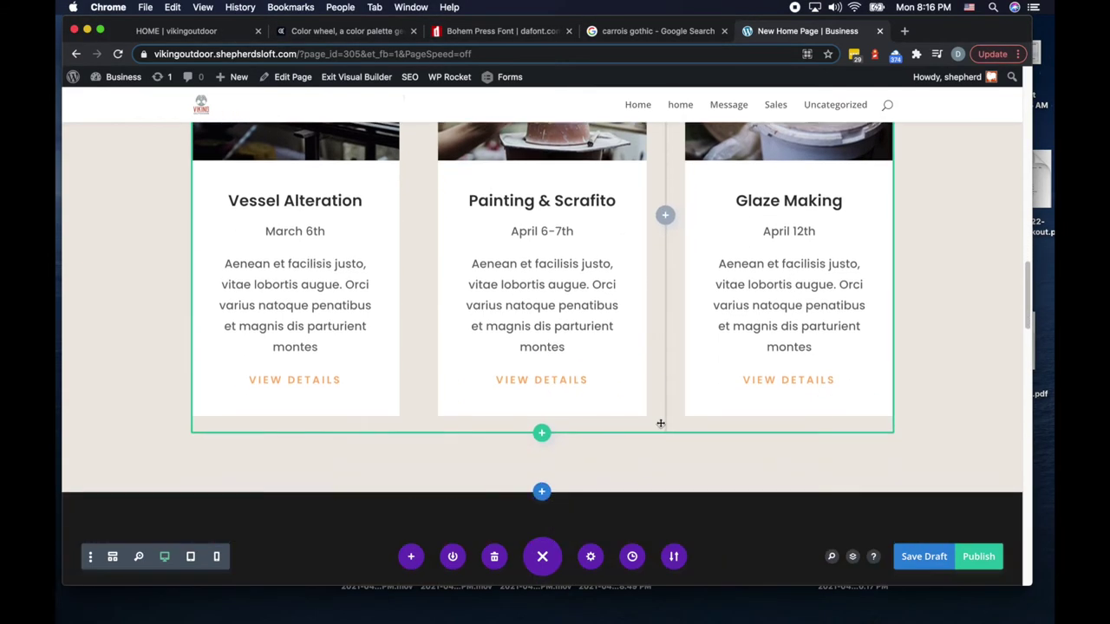
scroll(660, 422, down, 3)
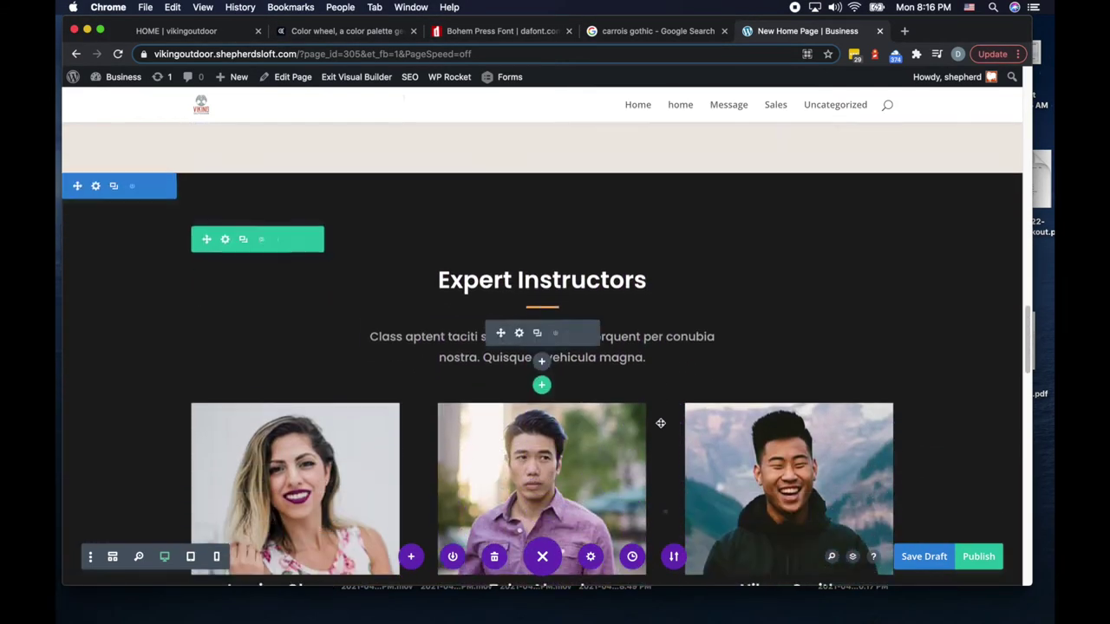
scroll(555, 312, up, 1)
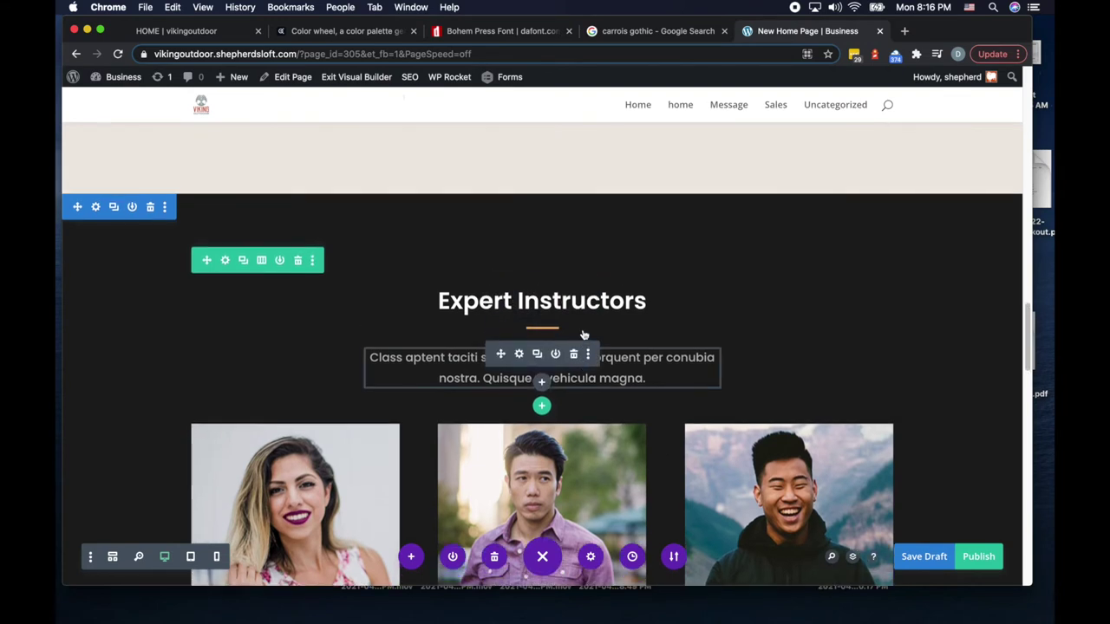
scroll(503, 321, up, 2)
scroll(478, 355, down, 2)
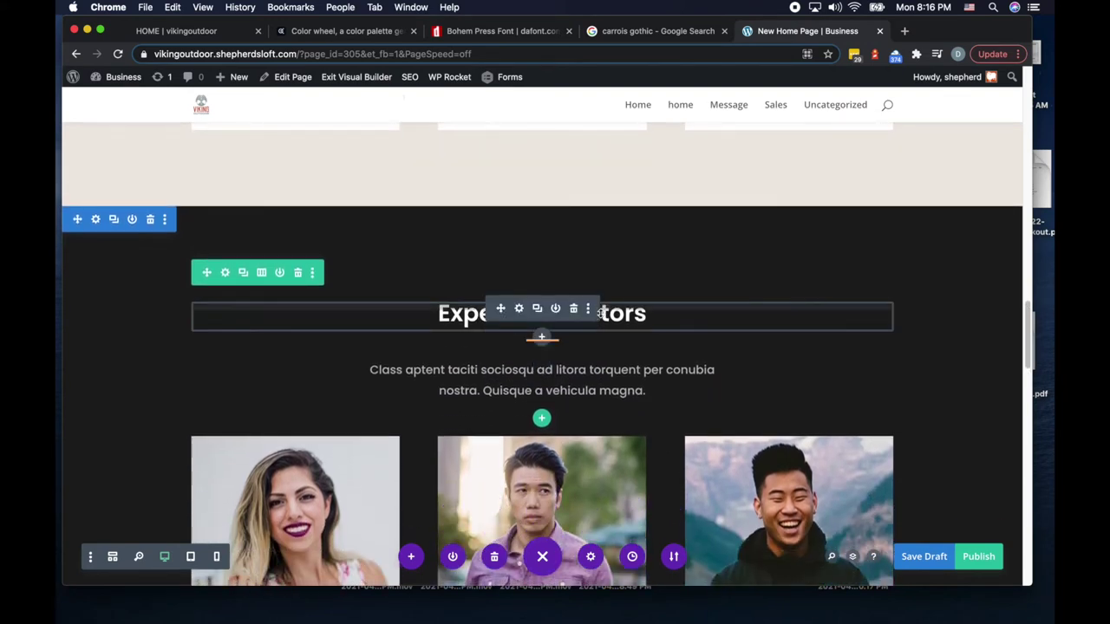
scroll(600, 313, down, 8)
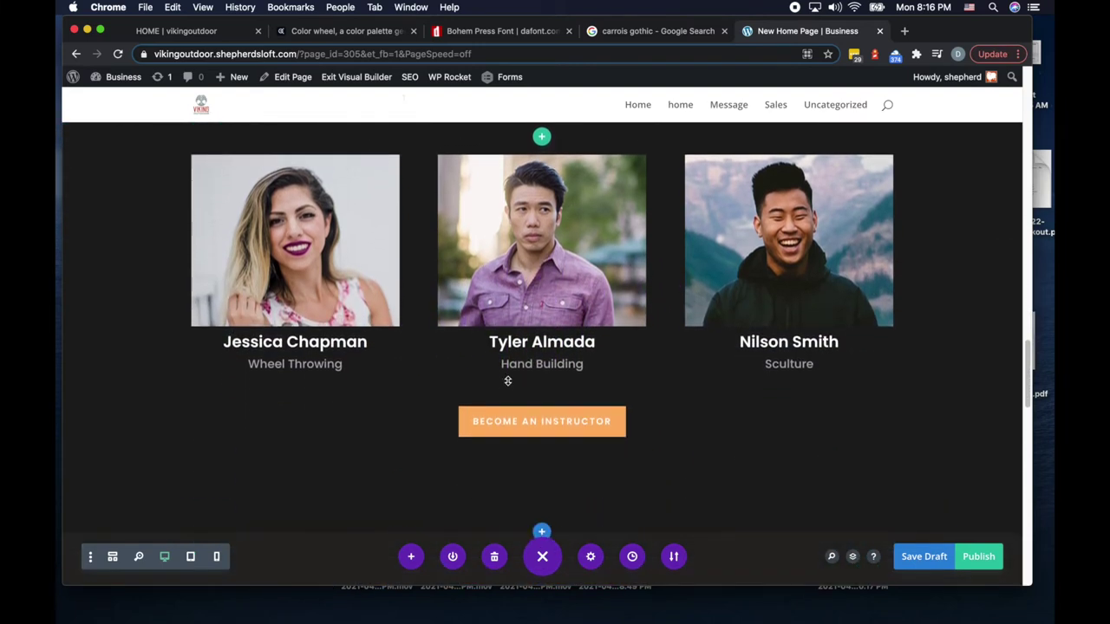
scroll(392, 379, up, 7)
scroll(364, 378, up, 5)
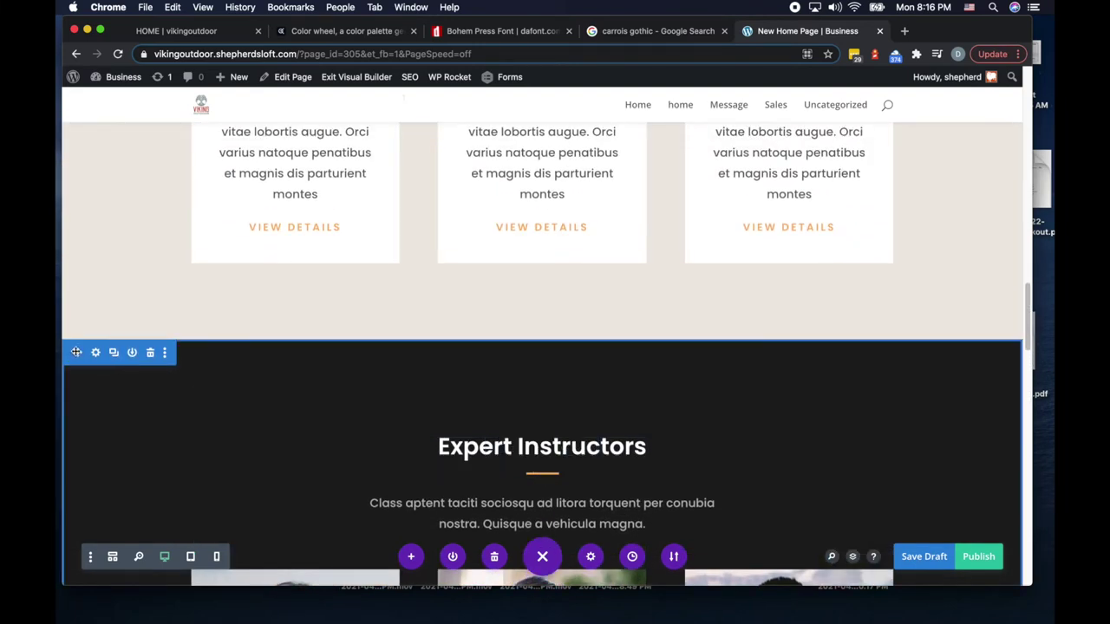
scroll(90, 252, up, 15)
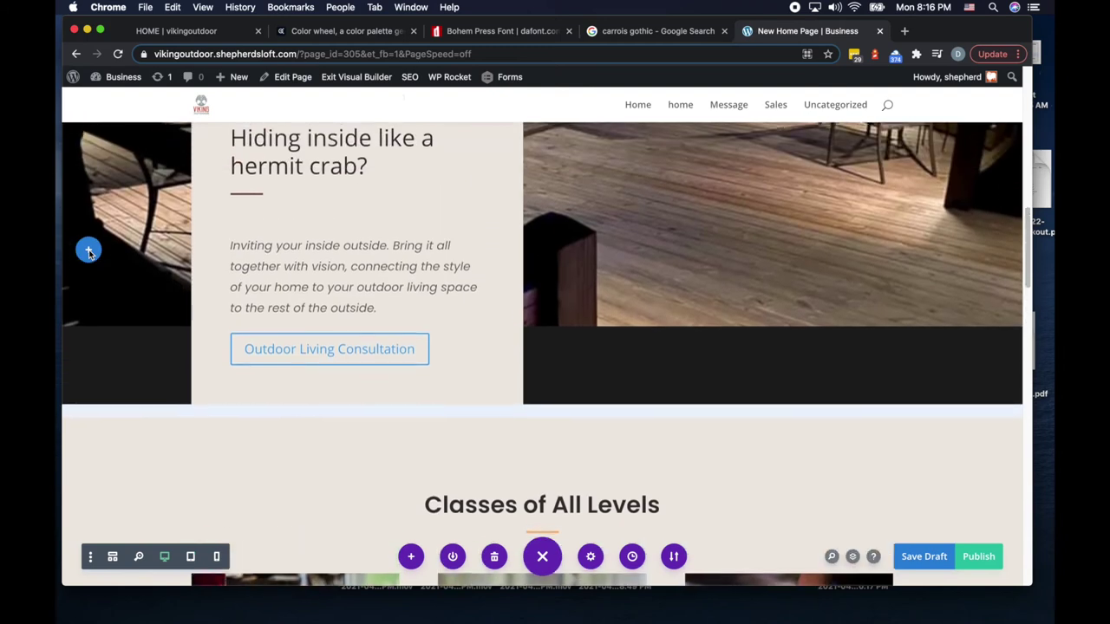
Step: Delete Classes of All Levels, cut Expert Instructors top padding from 120px to 74px, and save
click(96, 348)
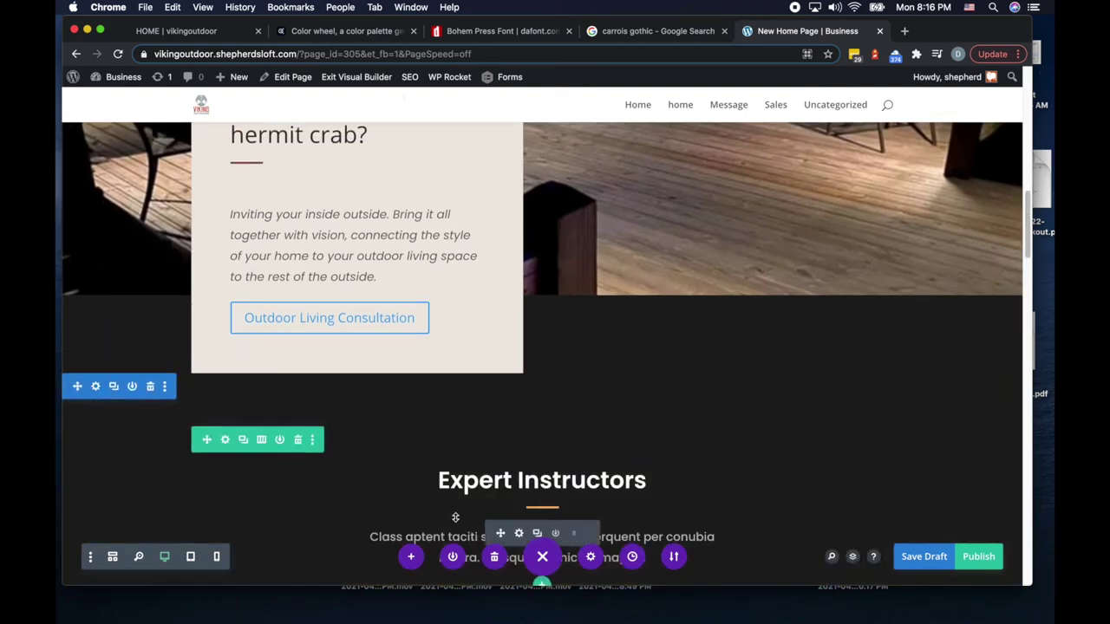
scroll(595, 396, down, 2)
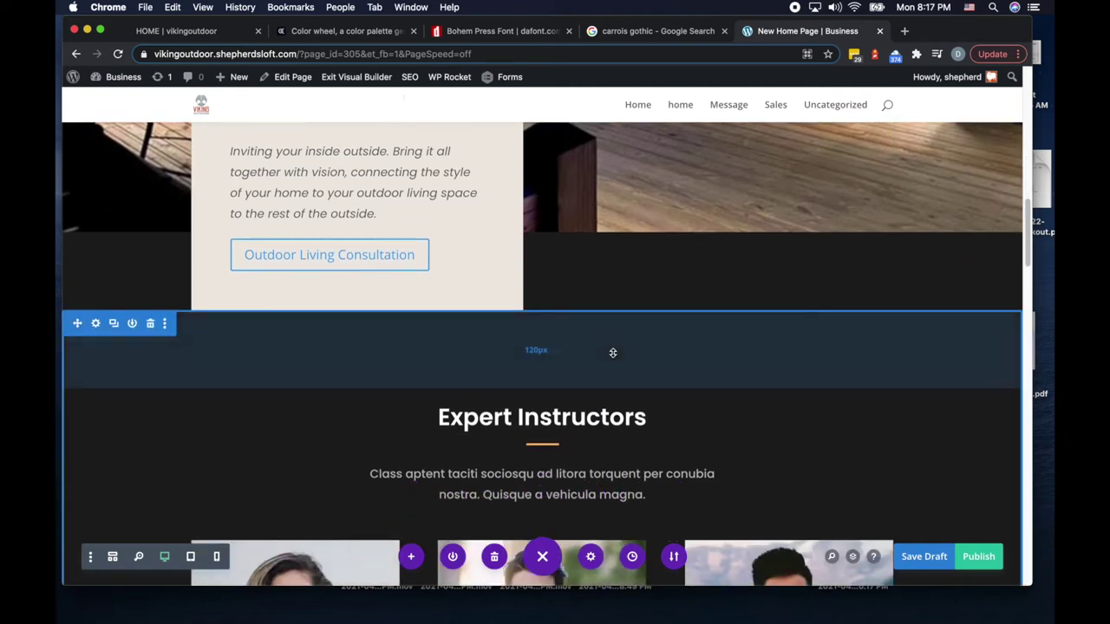
drag(612, 350, 609, 322)
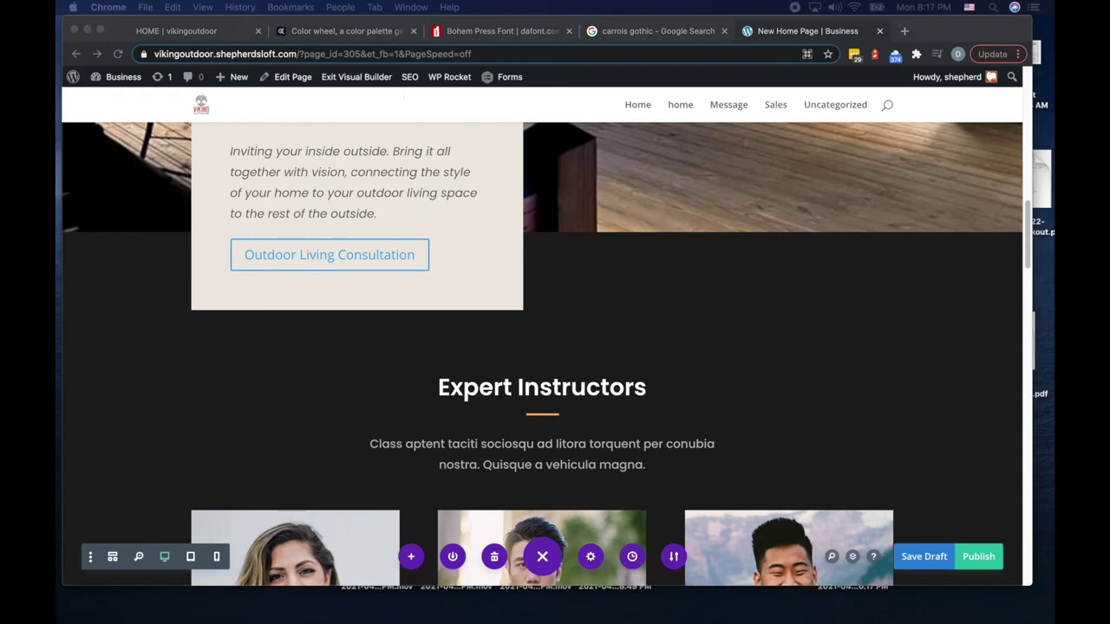
key(super+s)
Step: Change the Expert Instructors heading to 'It's sure is dark out there!'
click(642, 373)
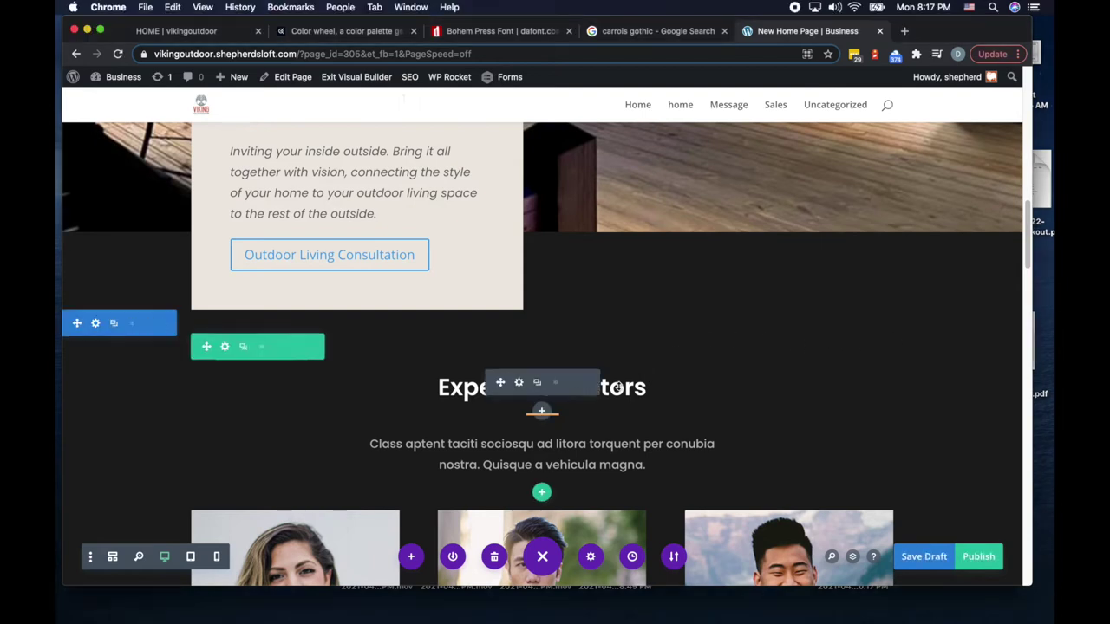
click(521, 384)
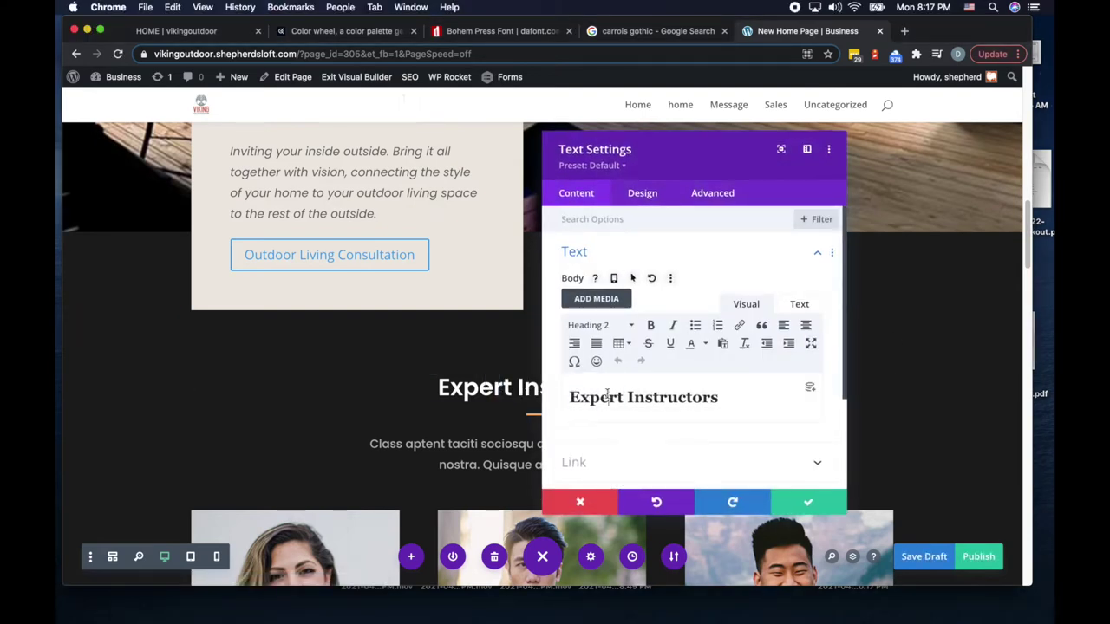
triple_click(607, 394)
text(It's sure is dark out there)
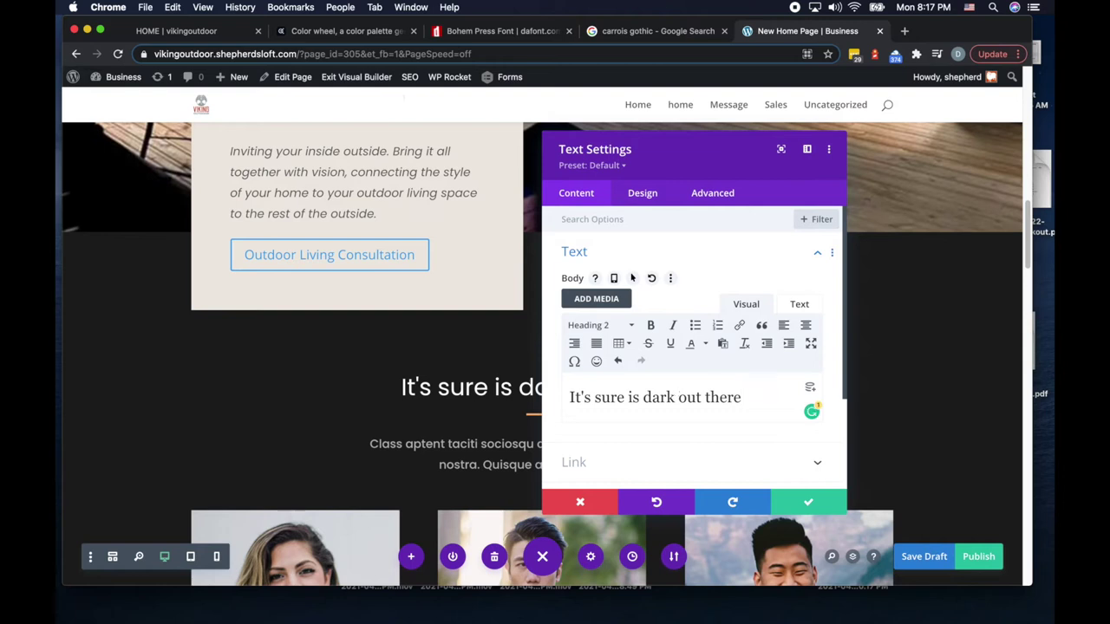
text(!)
triple_click(663, 401)
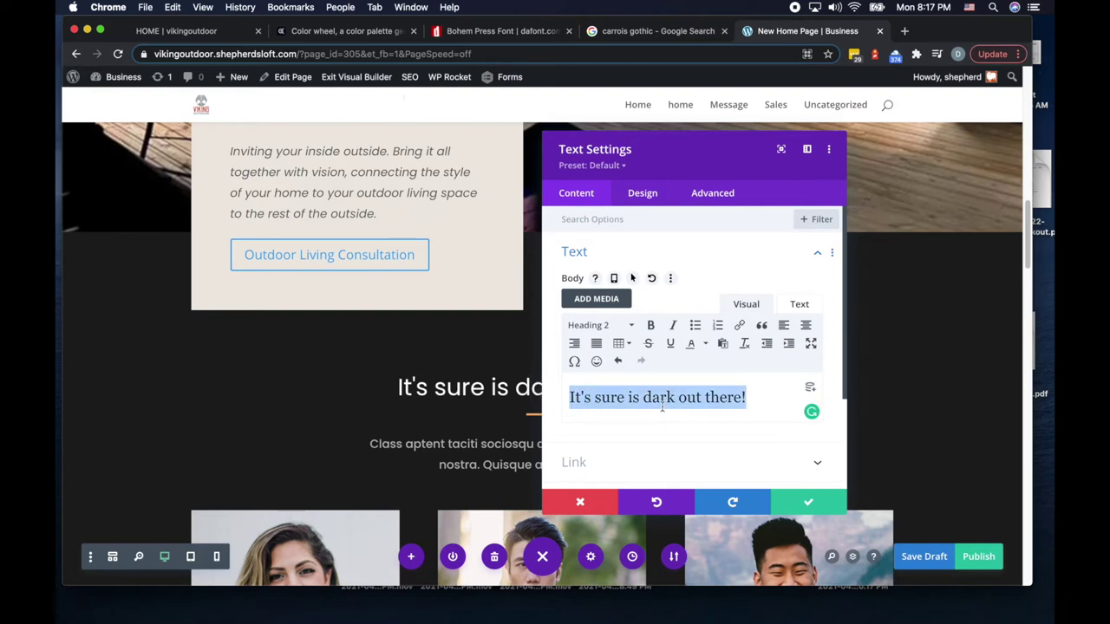
Step: Set the heading's Heading 2 font from Poppins to Default and confirm
click(650, 197)
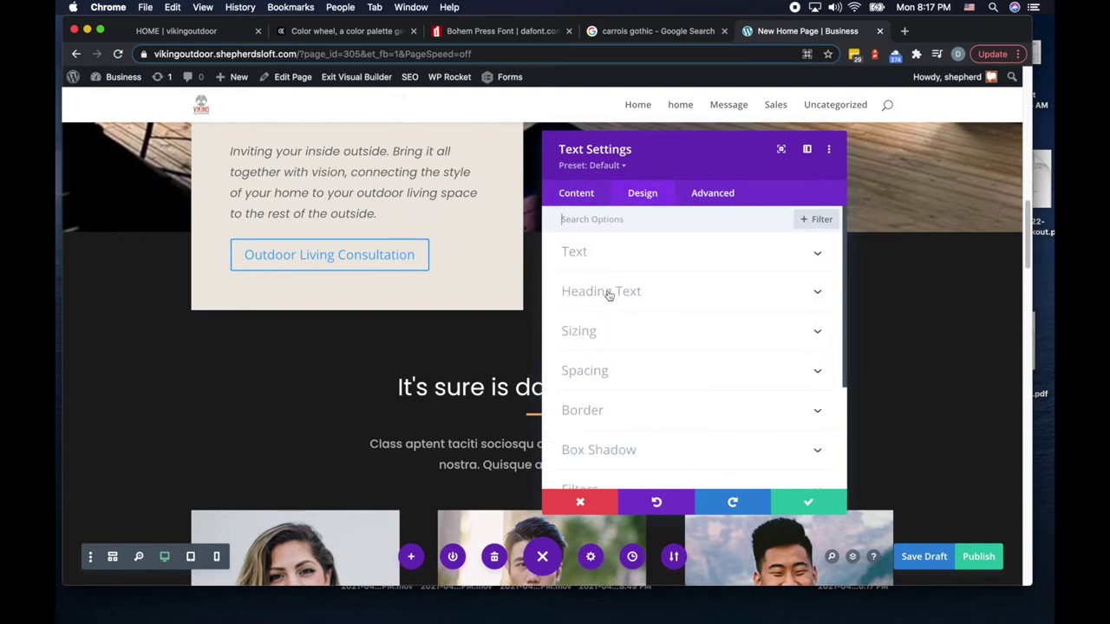
click(609, 295)
click(624, 260)
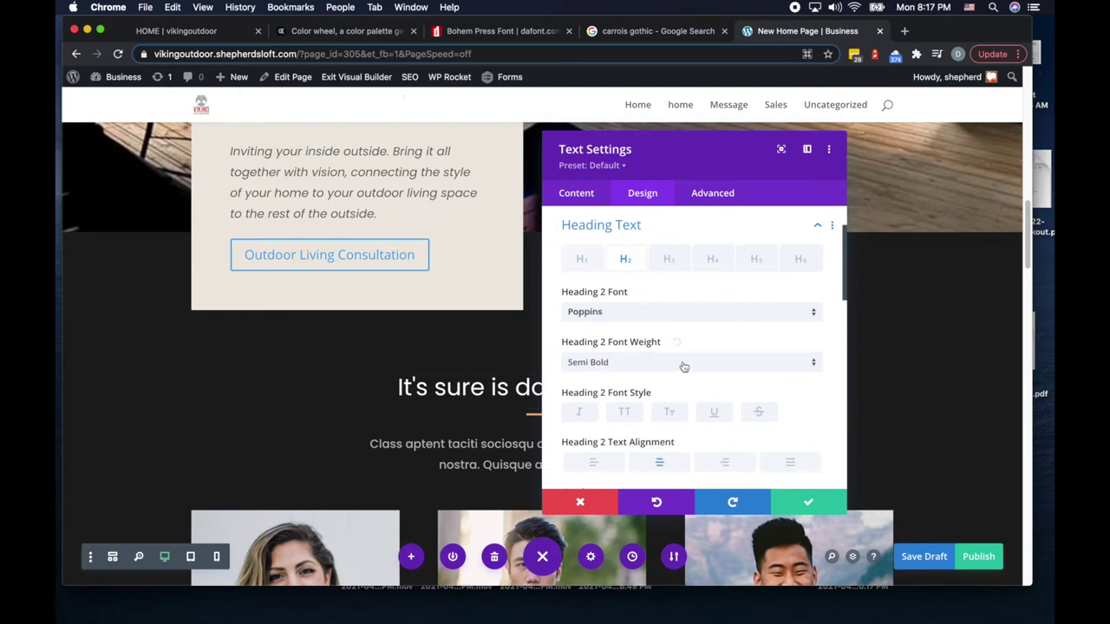
click(626, 312)
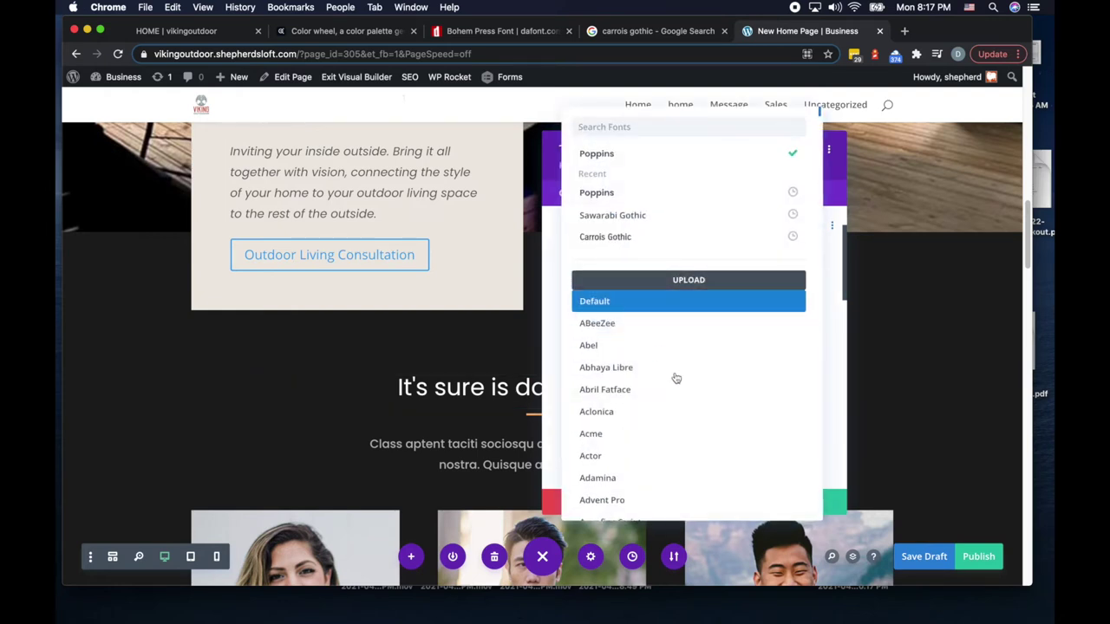
click(650, 301)
click(806, 503)
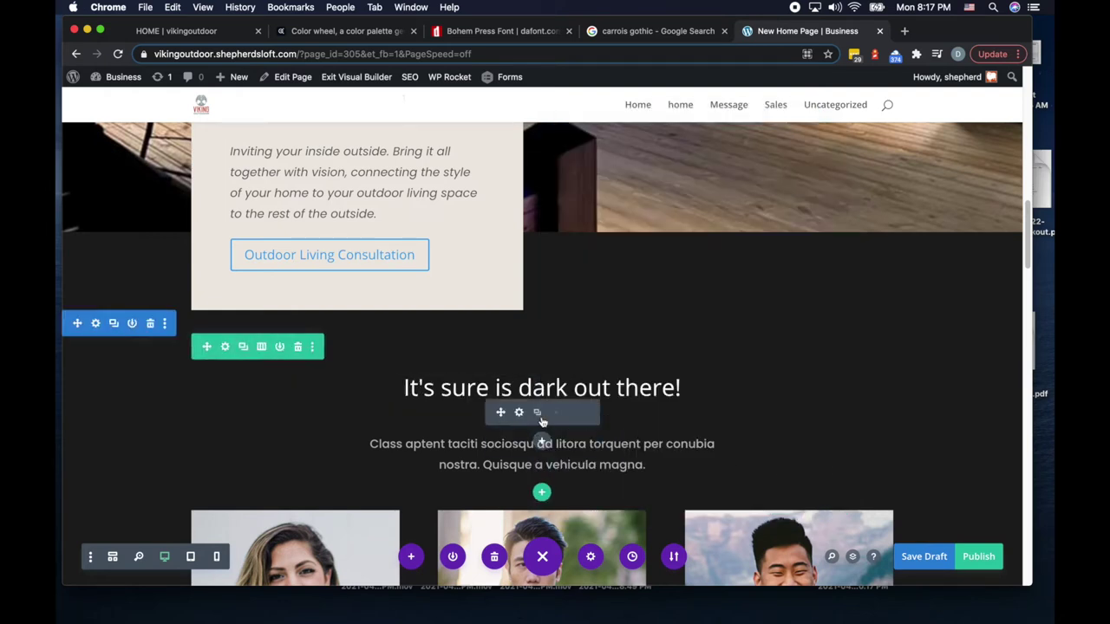
Step: Change the divider line under 'It's sure is dark out there!' from orange to pinkish-brown
click(518, 413)
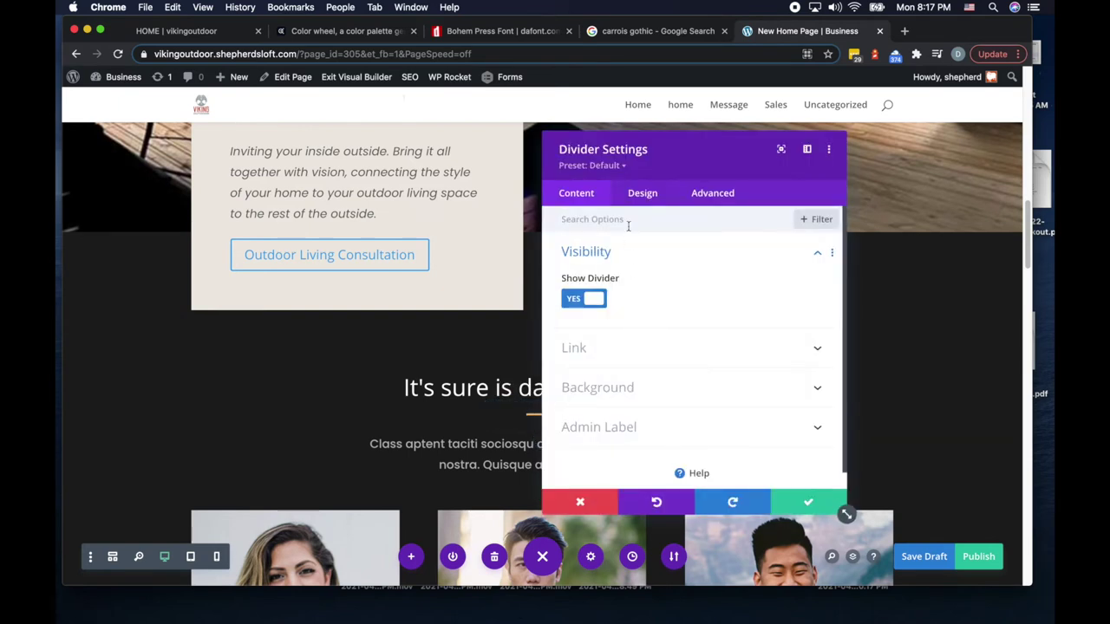
click(642, 193)
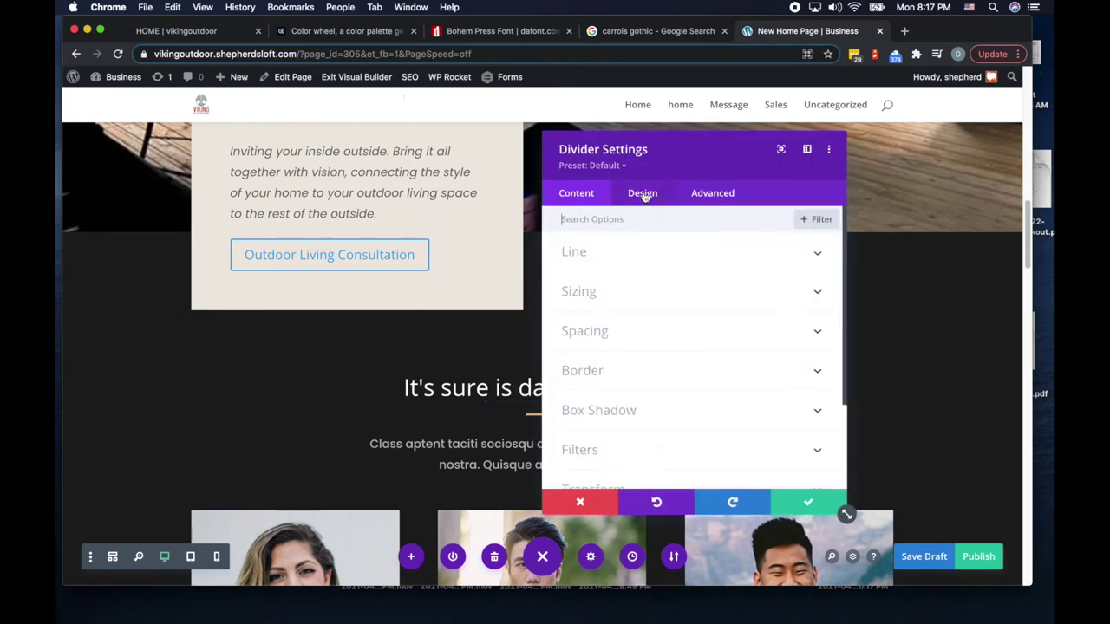
click(581, 260)
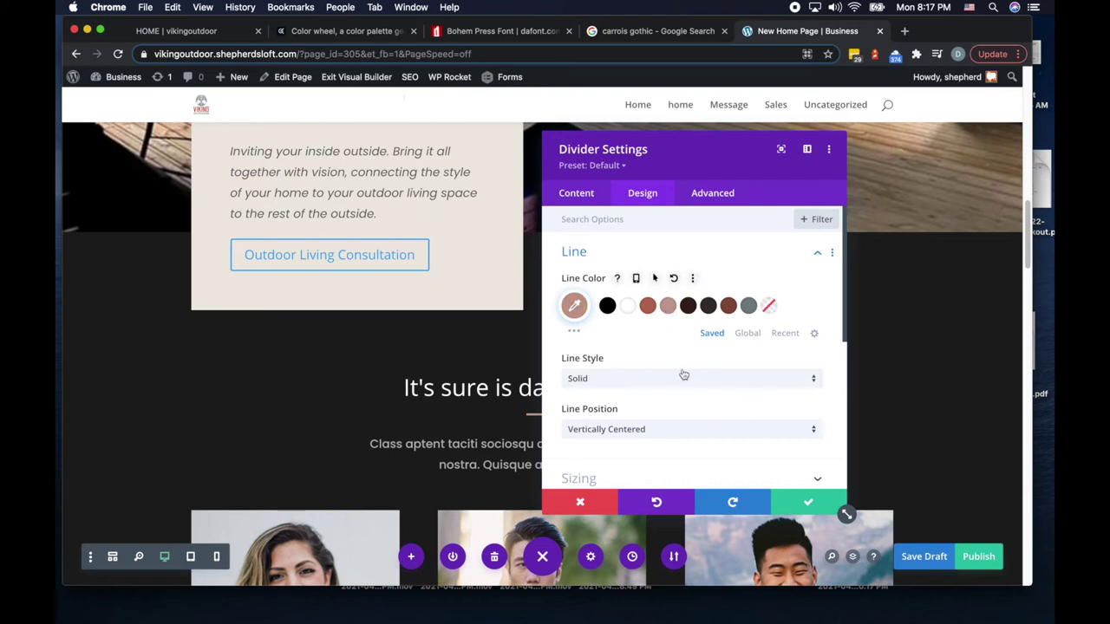
click(808, 502)
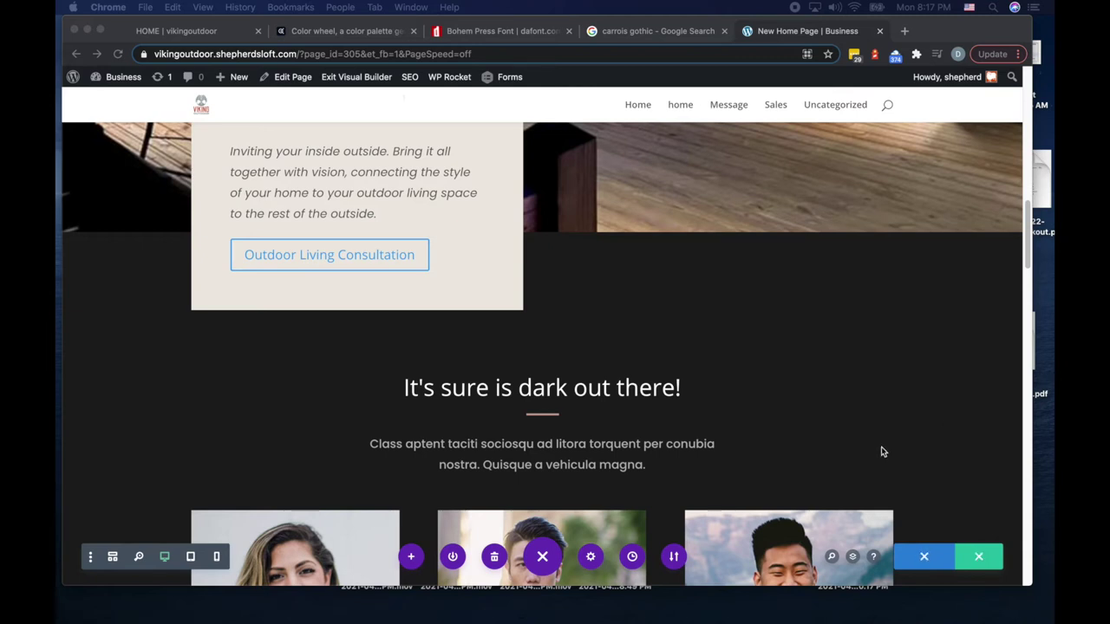
click(557, 448)
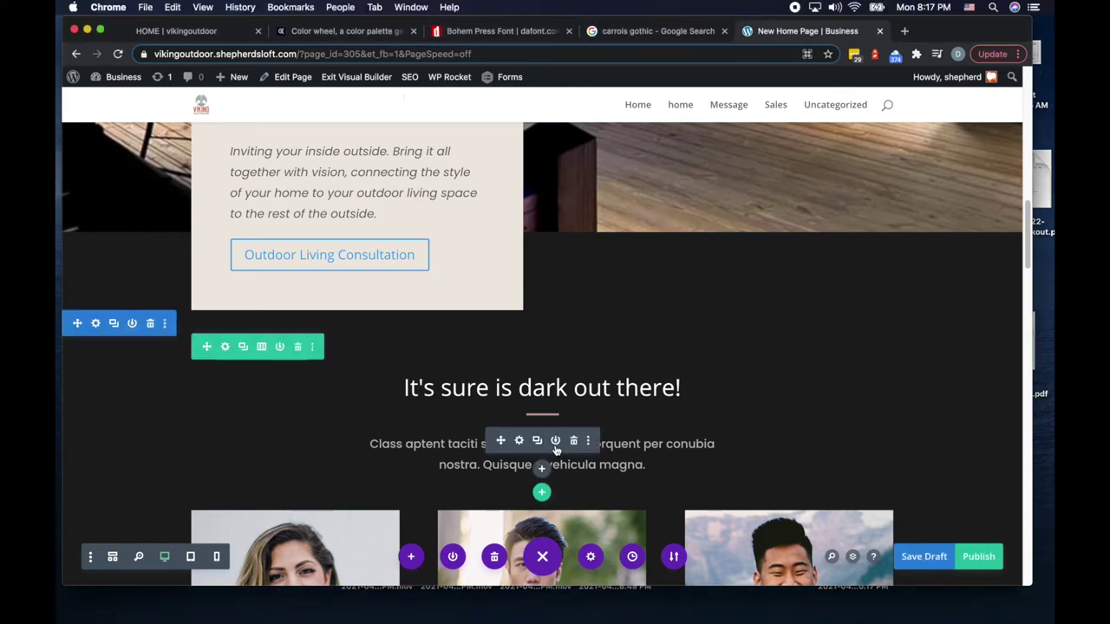
Step: Paste the outdoor lighting description (in business since 2000) over the placeholder, capitalise 'Viking', and save
click(519, 441)
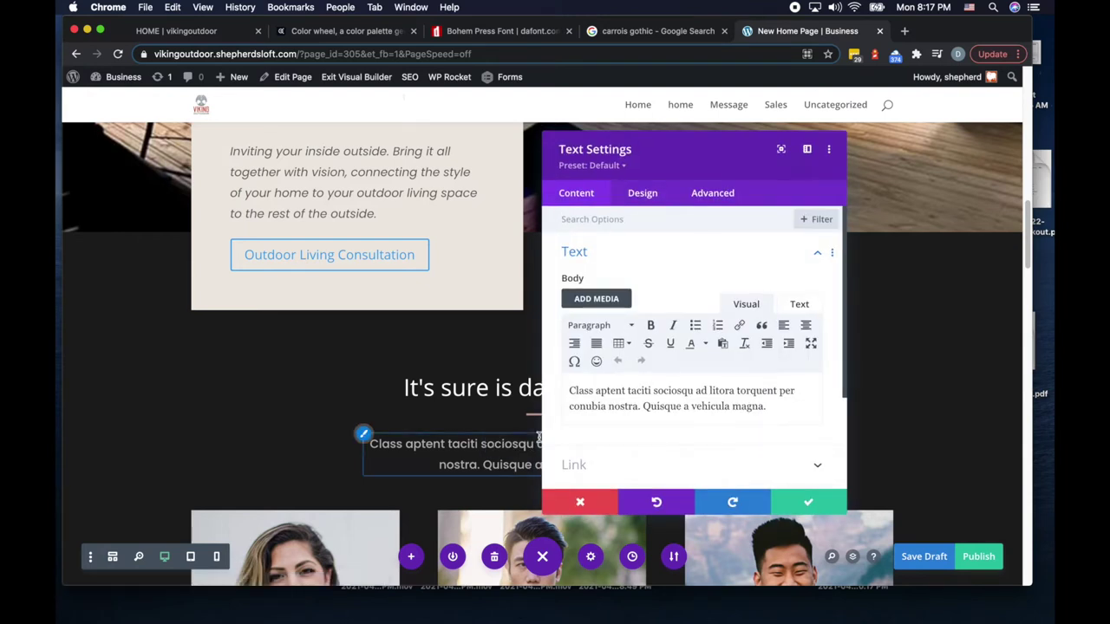
double_click(626, 406)
key(super+a)
text(One of the leading experts in the country. Outdoor Lighting contractor since 2000,  Previously, the viking has spent 10 years as a distributor in the lighting industry.)
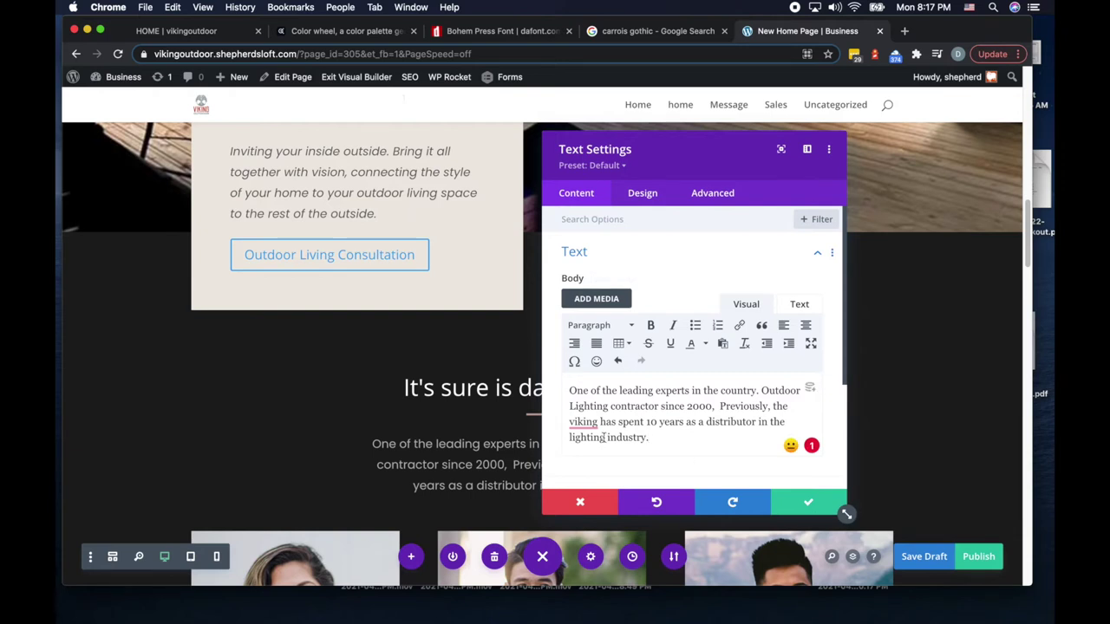
mouse_move(571, 422)
click(586, 457)
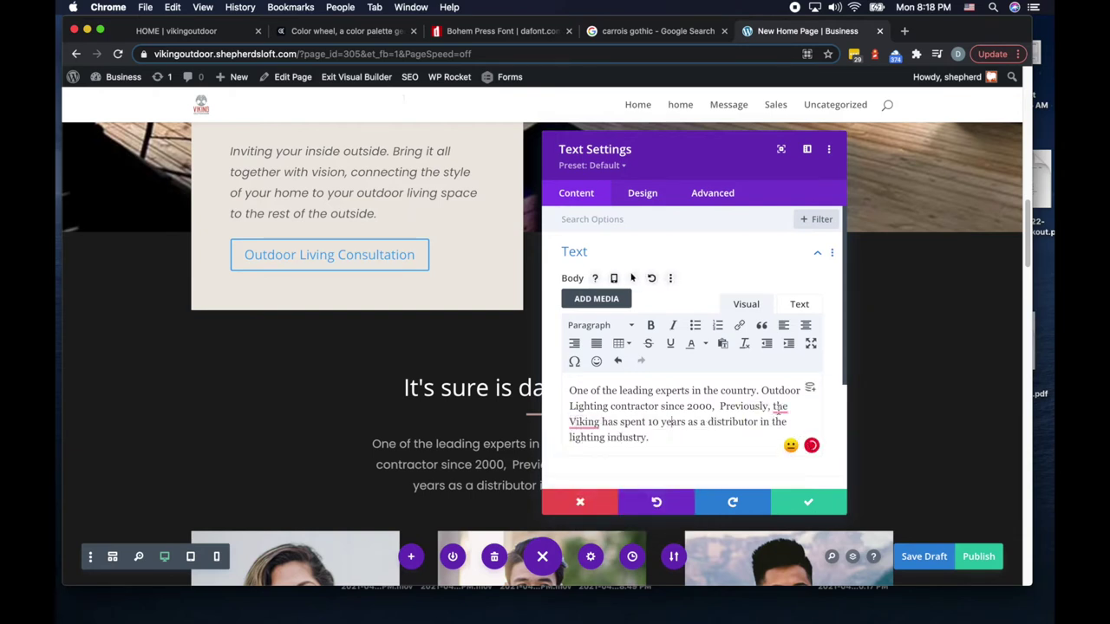
mouse_move(781, 405)
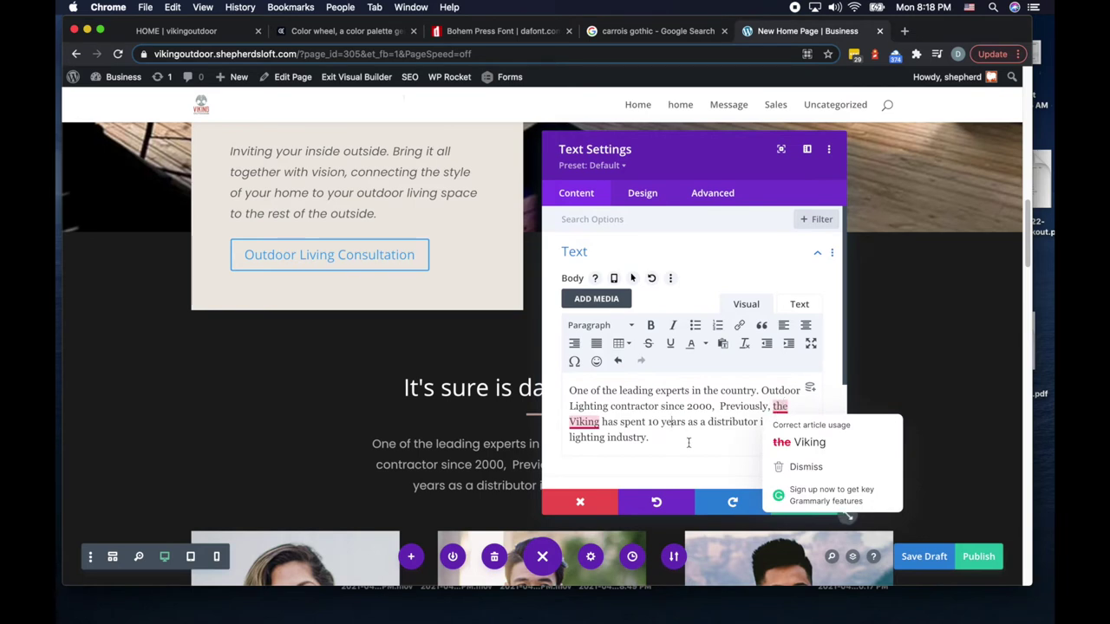
click(811, 503)
scroll(752, 480, down, 2)
scroll(751, 480, down, 4)
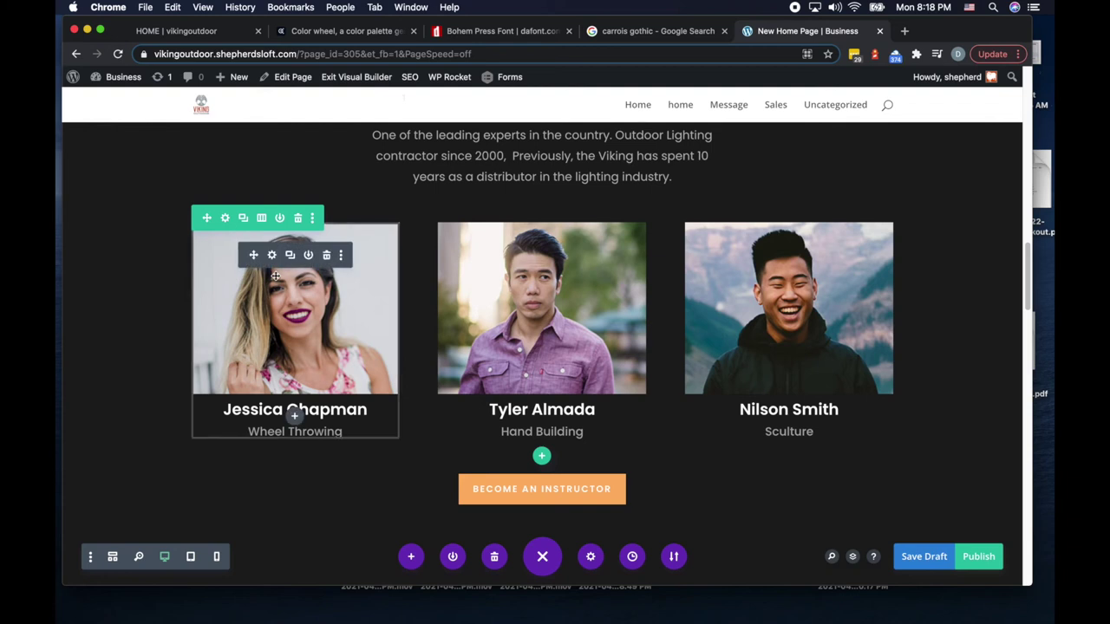
Step: Add an Image module below the first team member card
scroll(546, 434, up, 3)
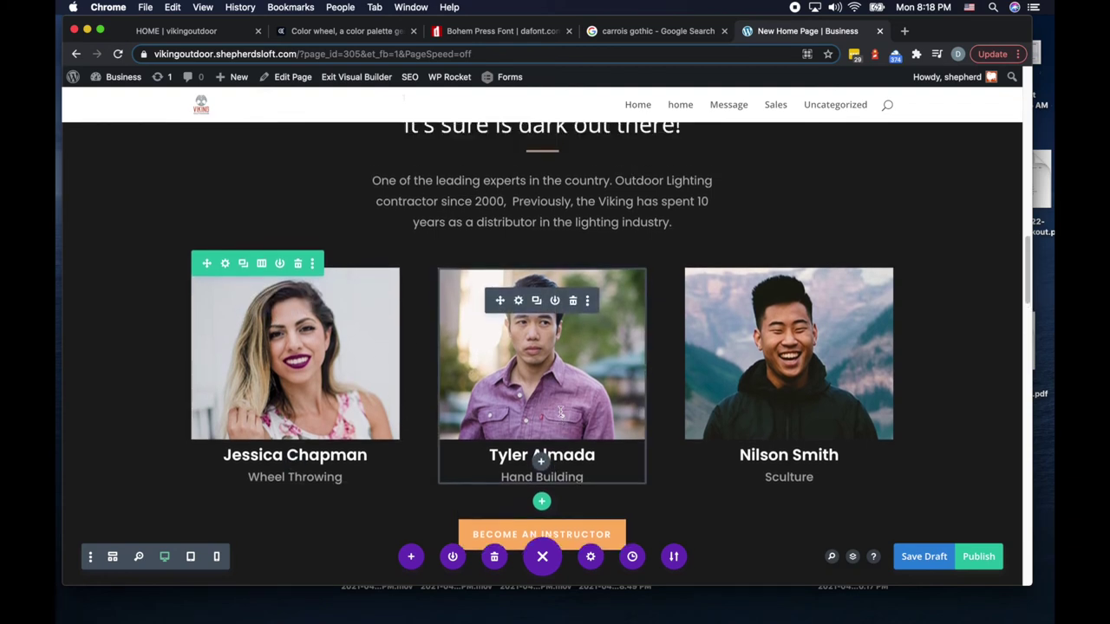
scroll(540, 426, down, 5)
scroll(472, 346, up, 1)
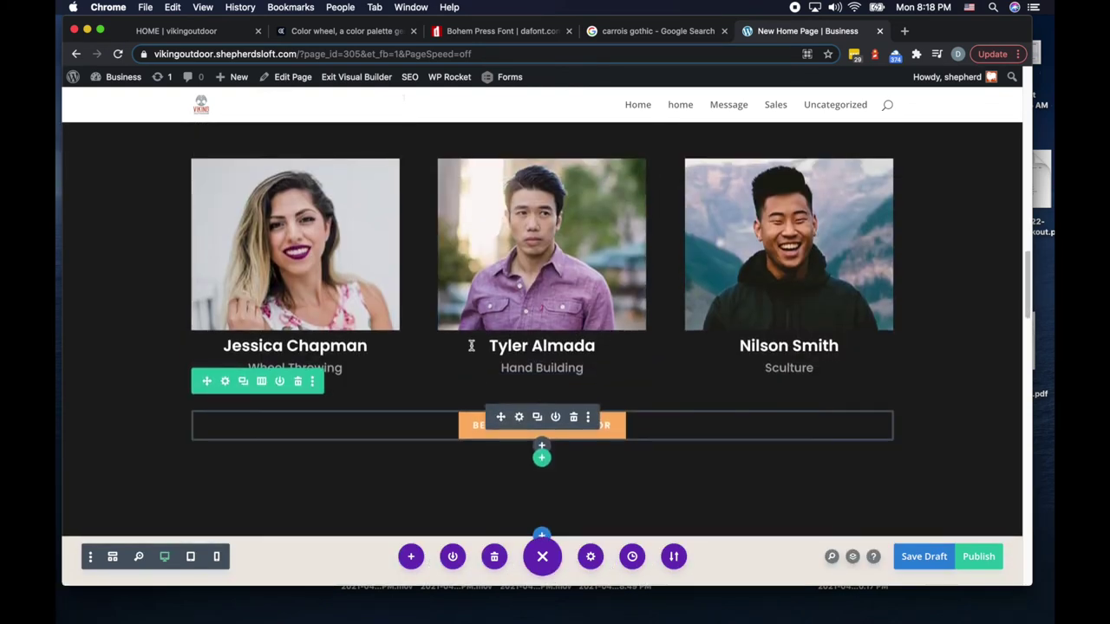
drag(294, 353, 292, 351)
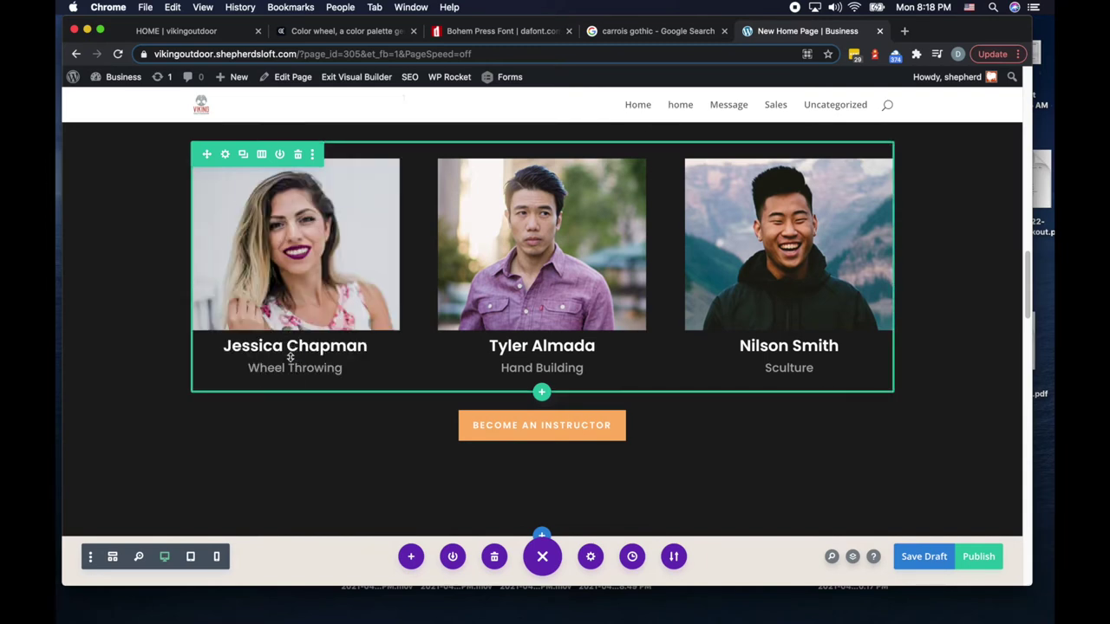
click(294, 351)
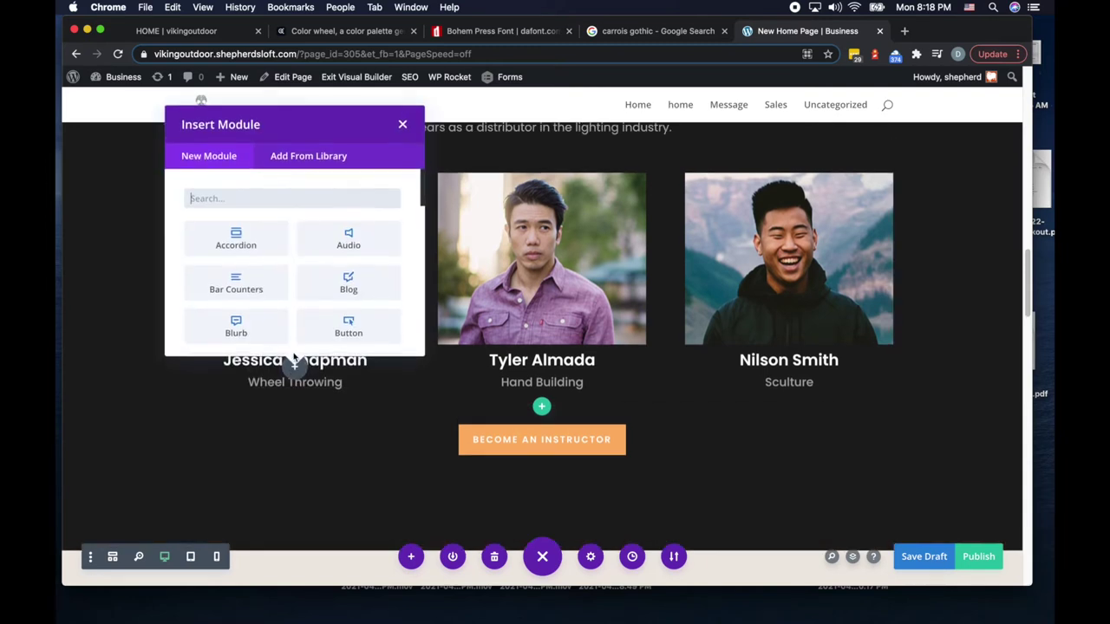
text(image)
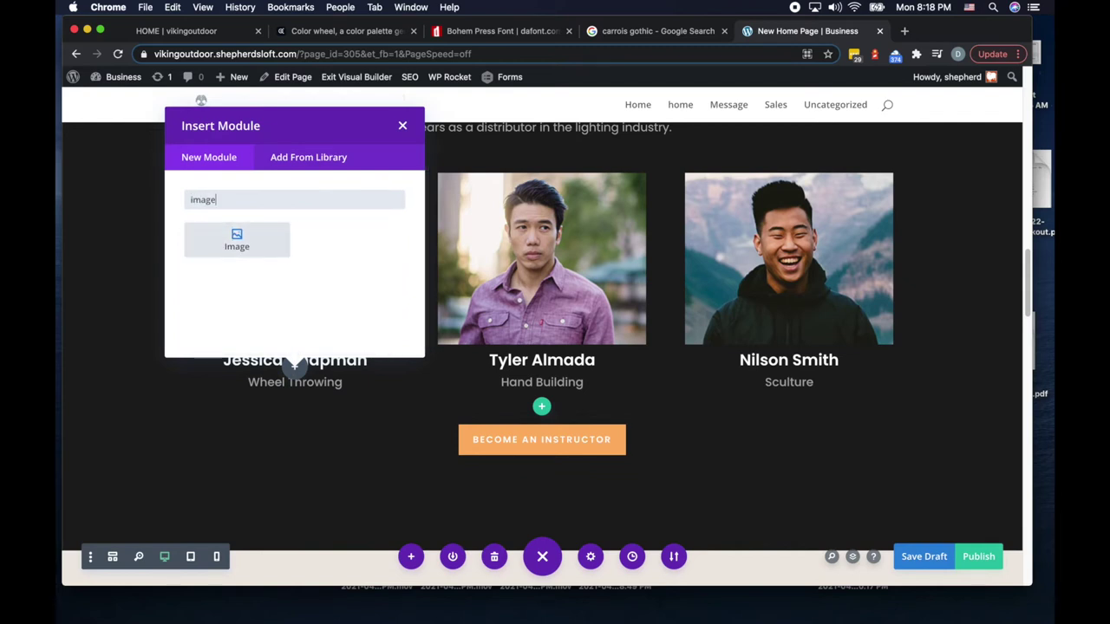
click(253, 250)
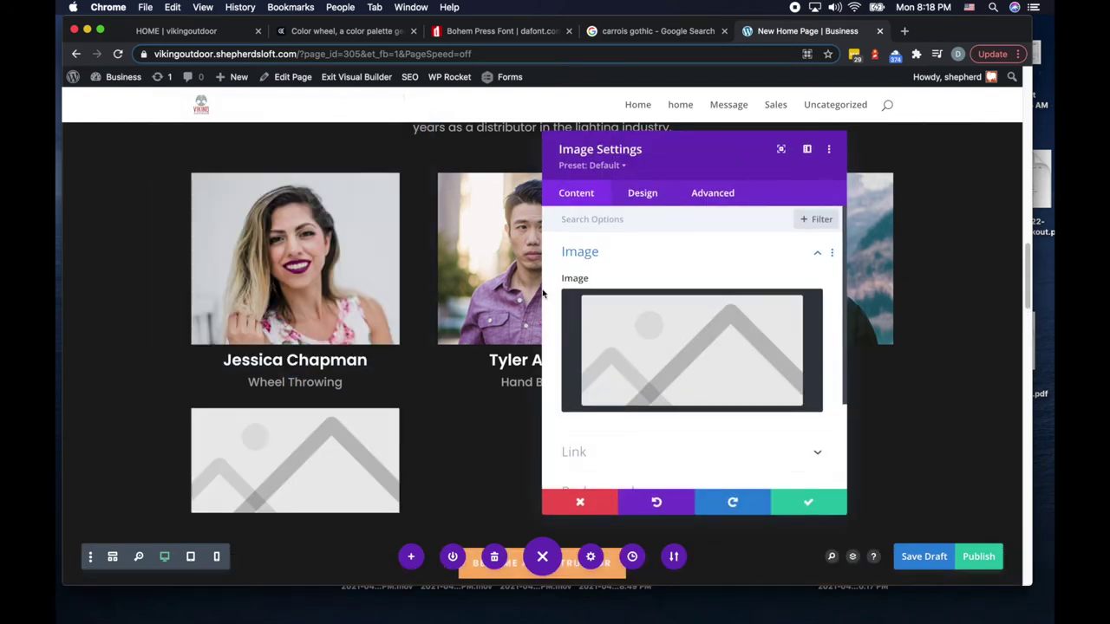
Step: Set the image to the Are-fire-pit night deck photo, save it, and delete the first team card
mouse_move(763, 312)
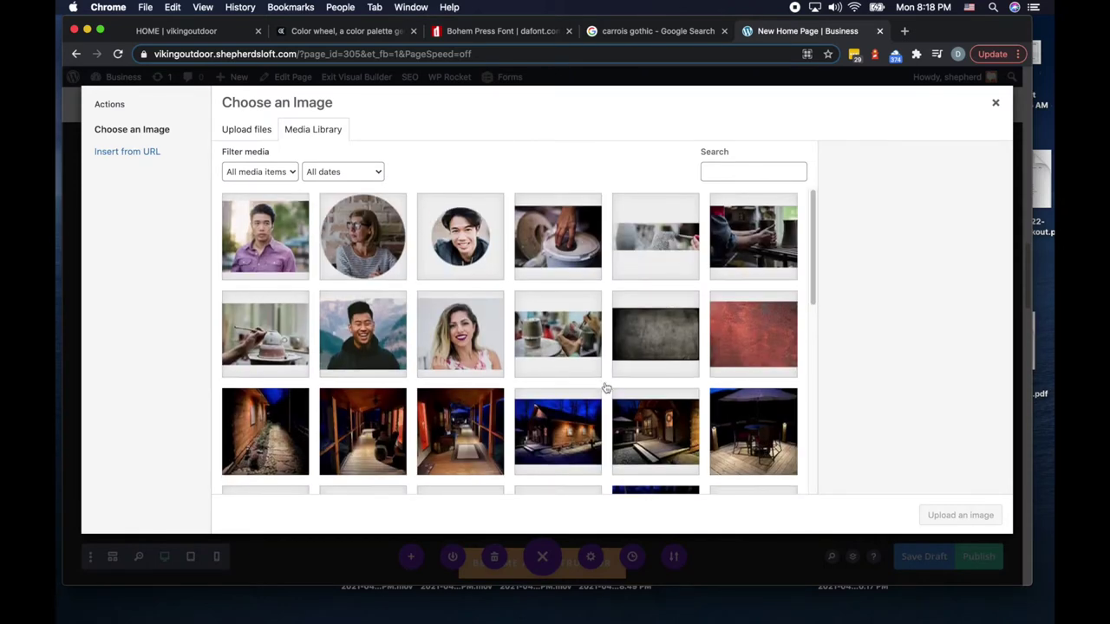
scroll(606, 388, down, 4)
scroll(606, 387, down, 3)
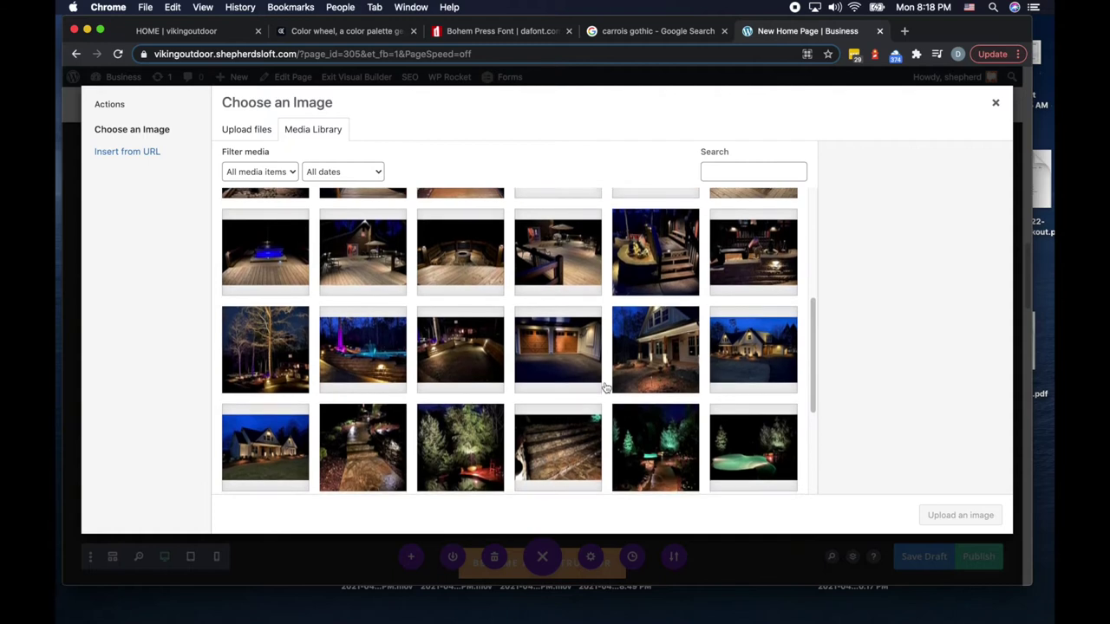
click(449, 253)
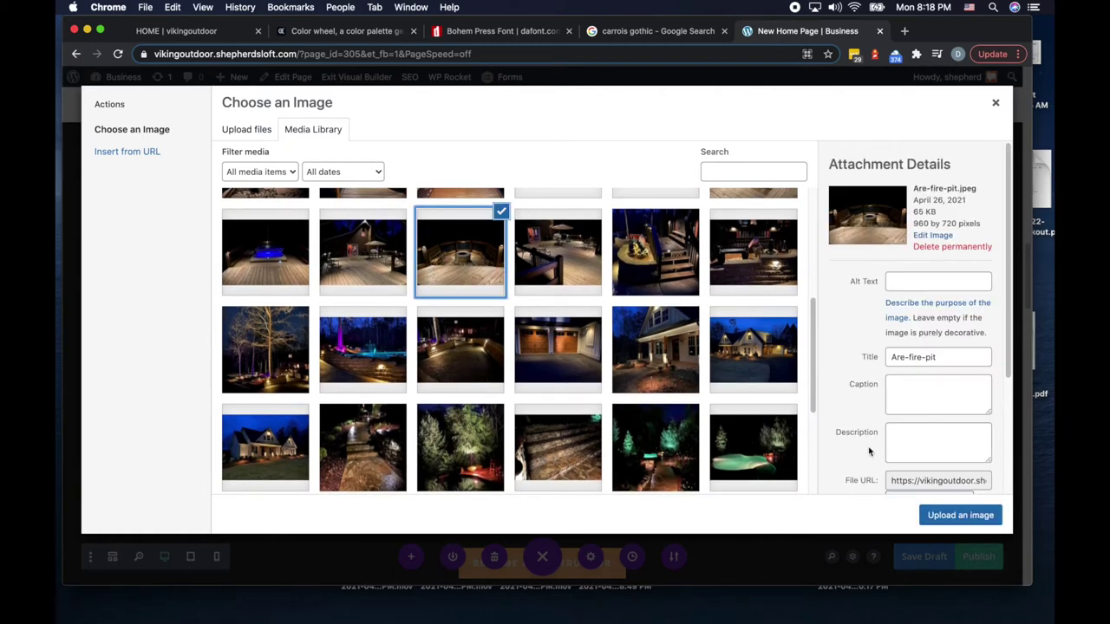
click(975, 515)
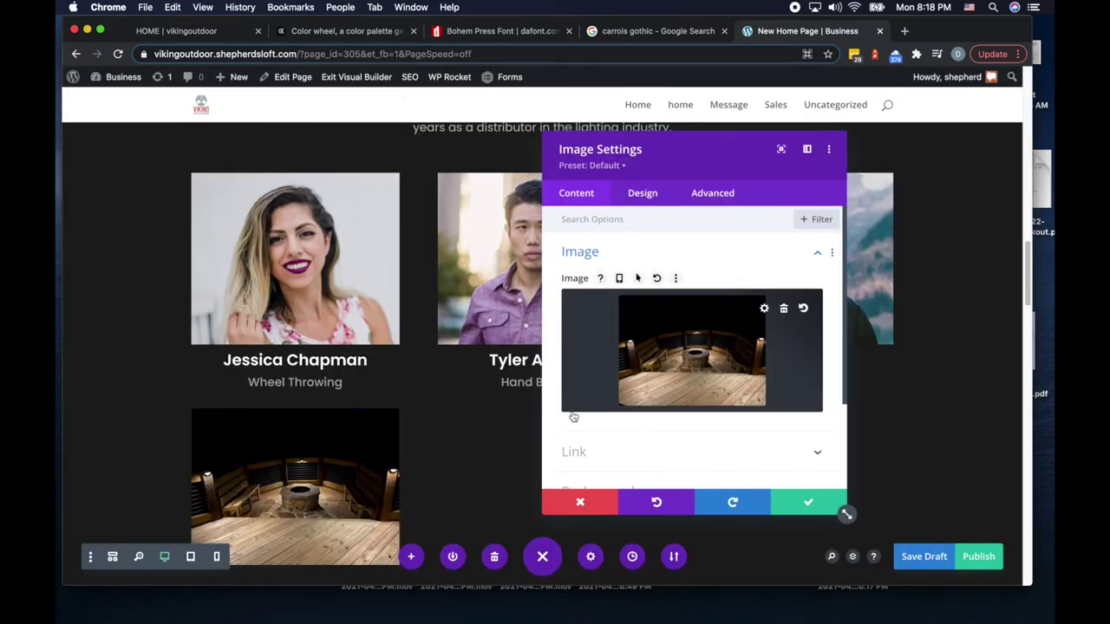
click(808, 502)
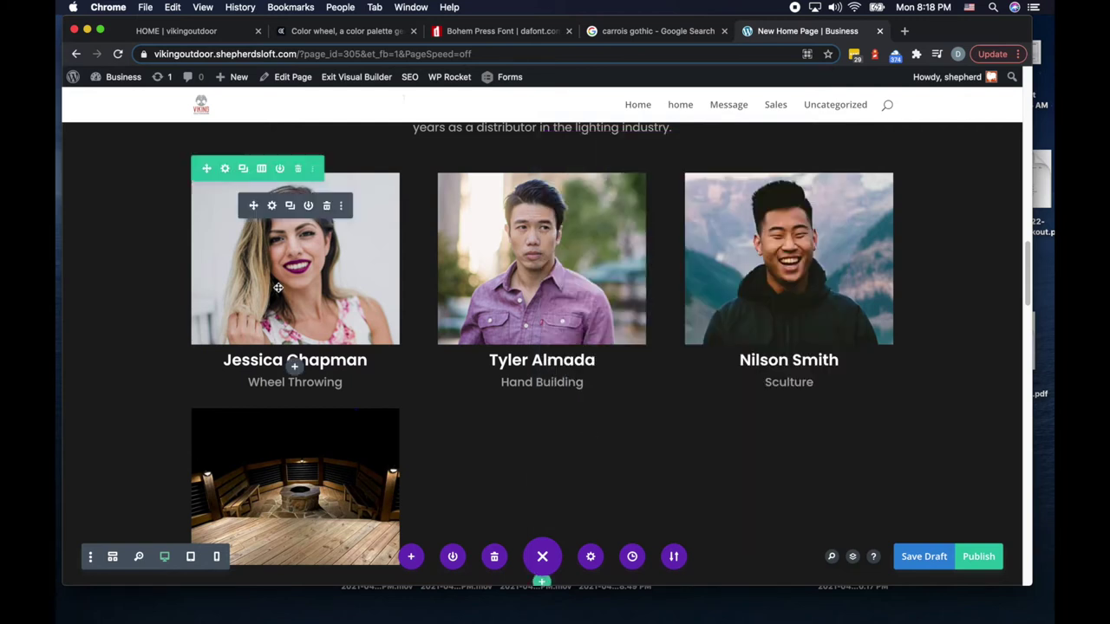
click(327, 206)
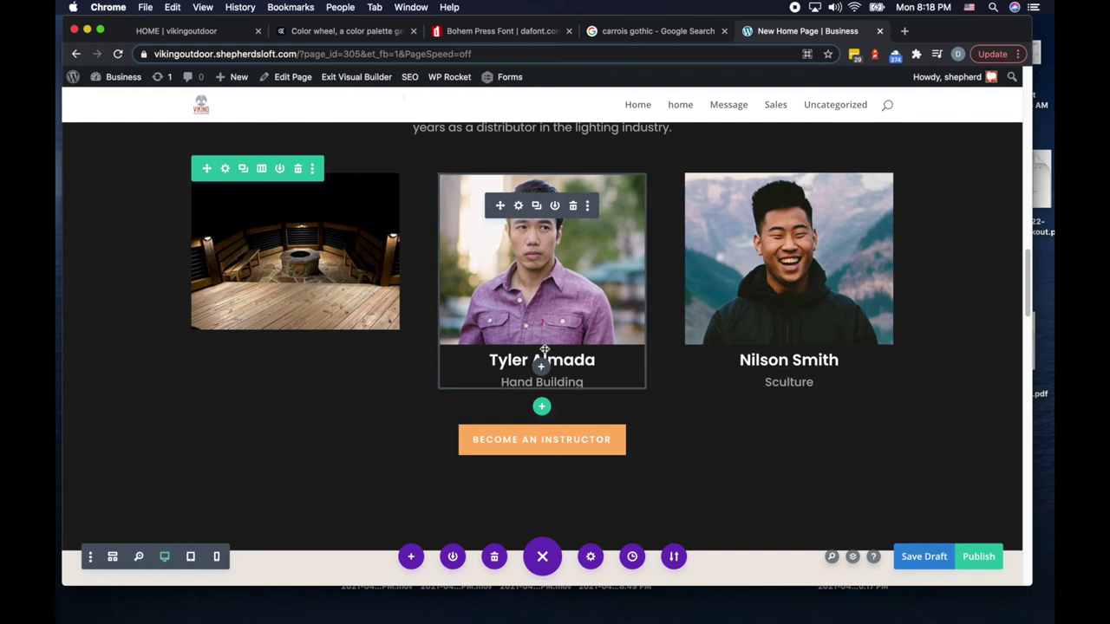
click(541, 366)
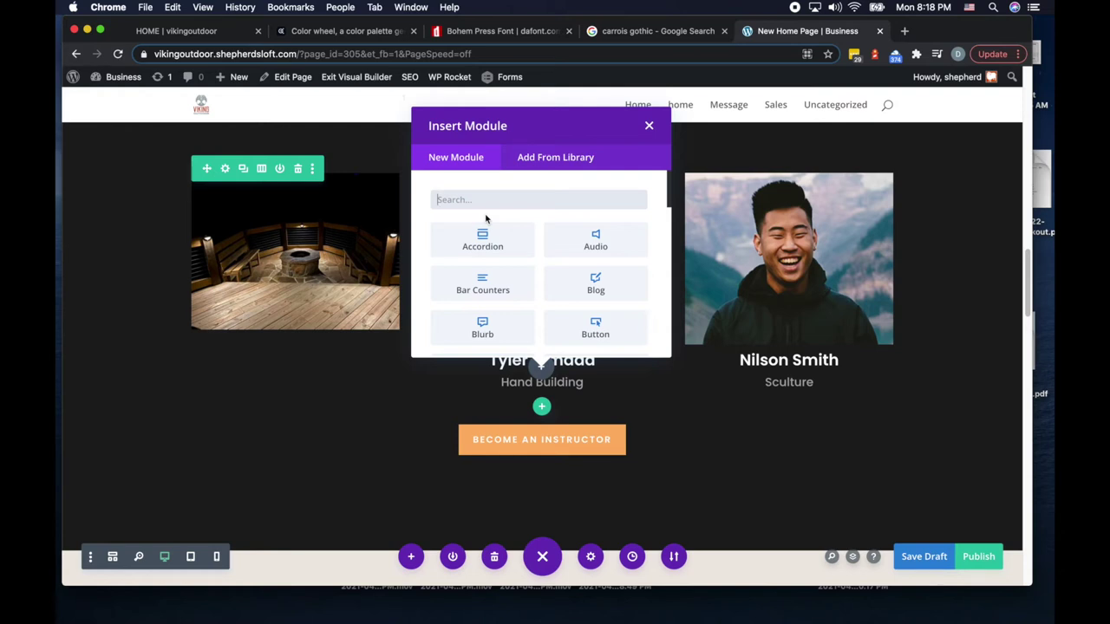
Step: Add an Image module with the night pool-and-fountain photo and delete the second team card
text(image)
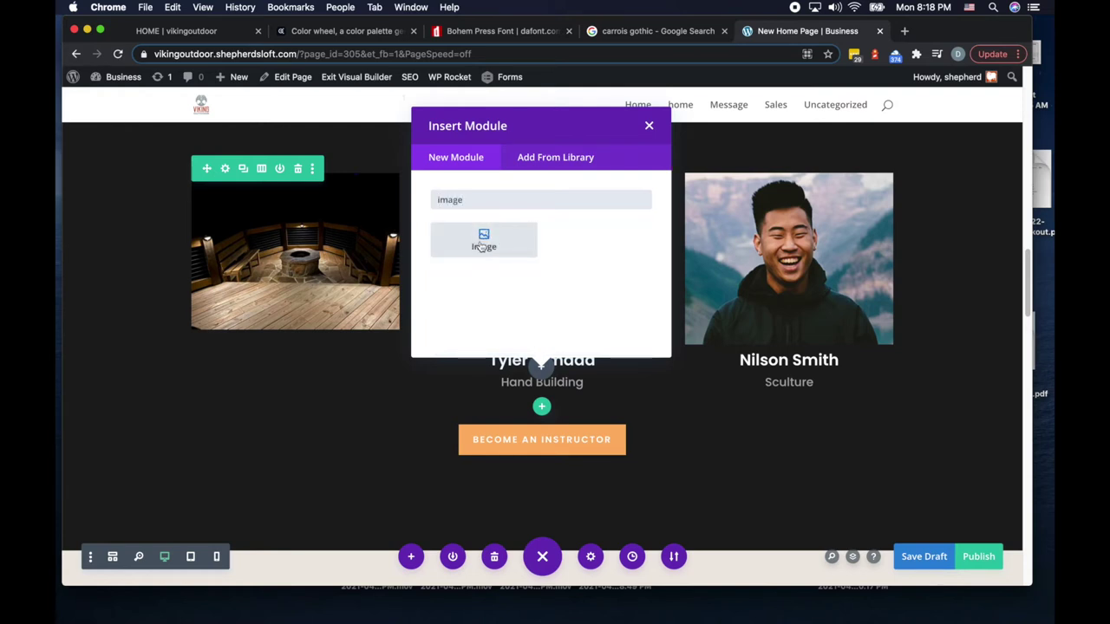
click(483, 243)
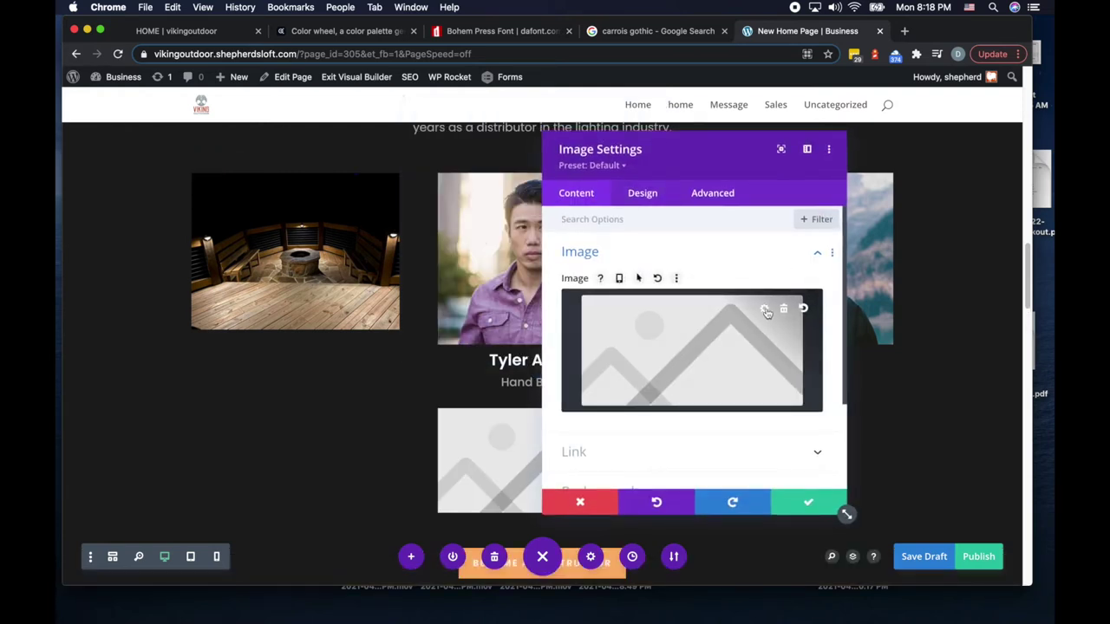
click(766, 311)
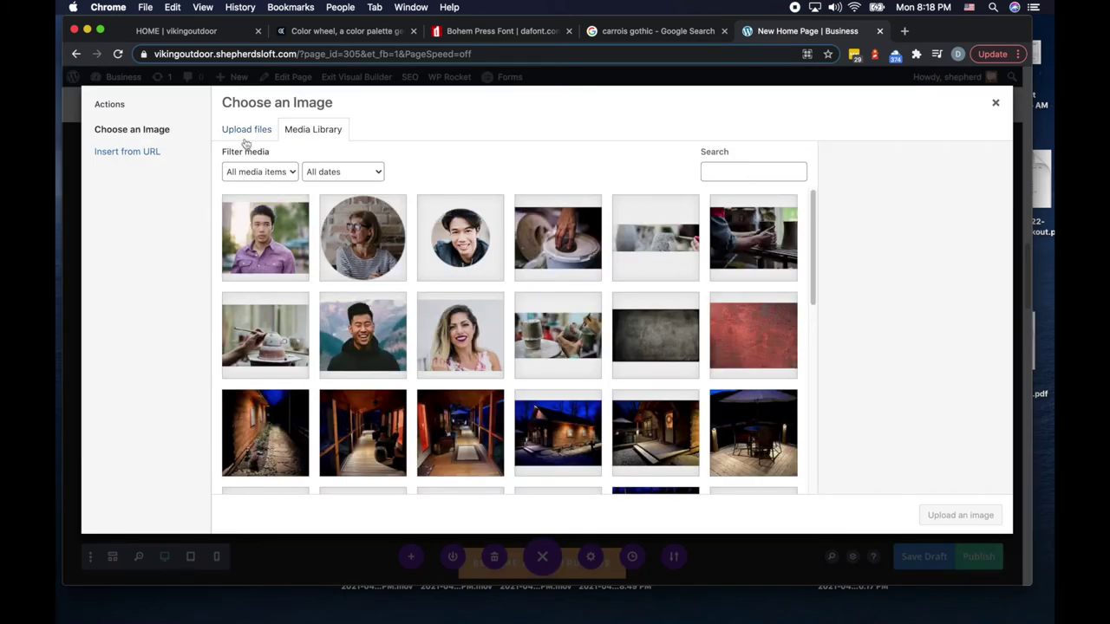
scroll(525, 365, down, 3)
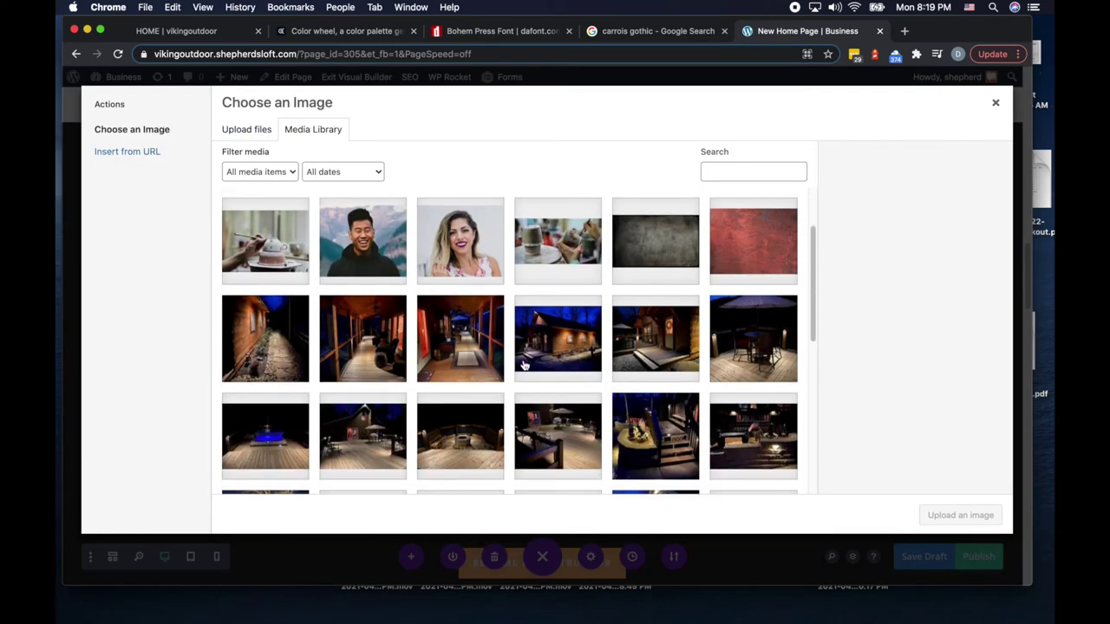
scroll(525, 366, down, 2)
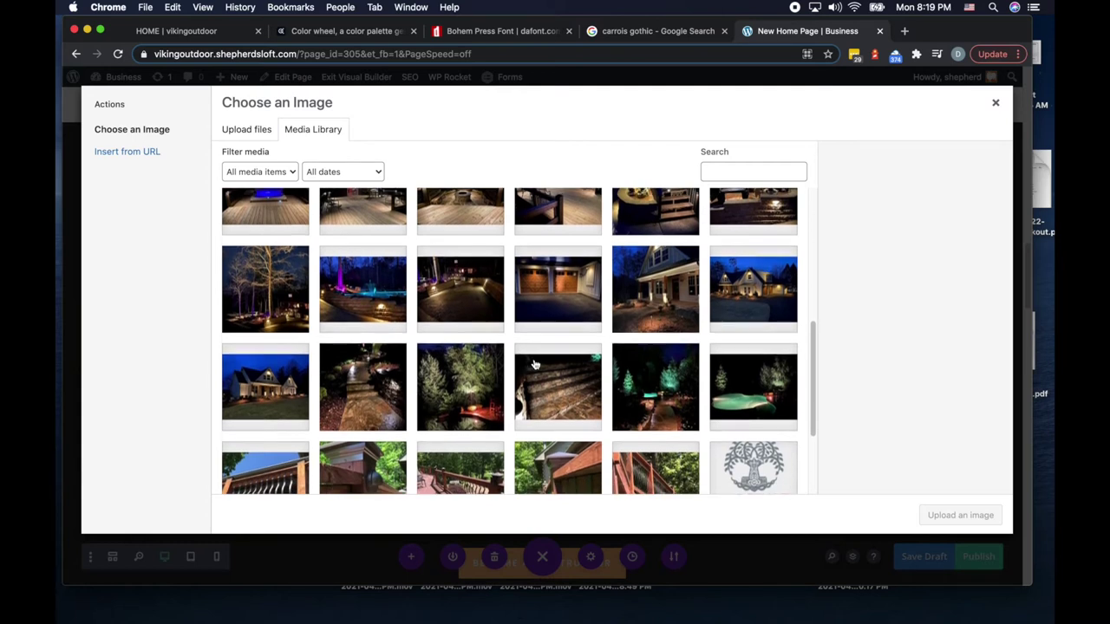
scroll(535, 365, up, 1)
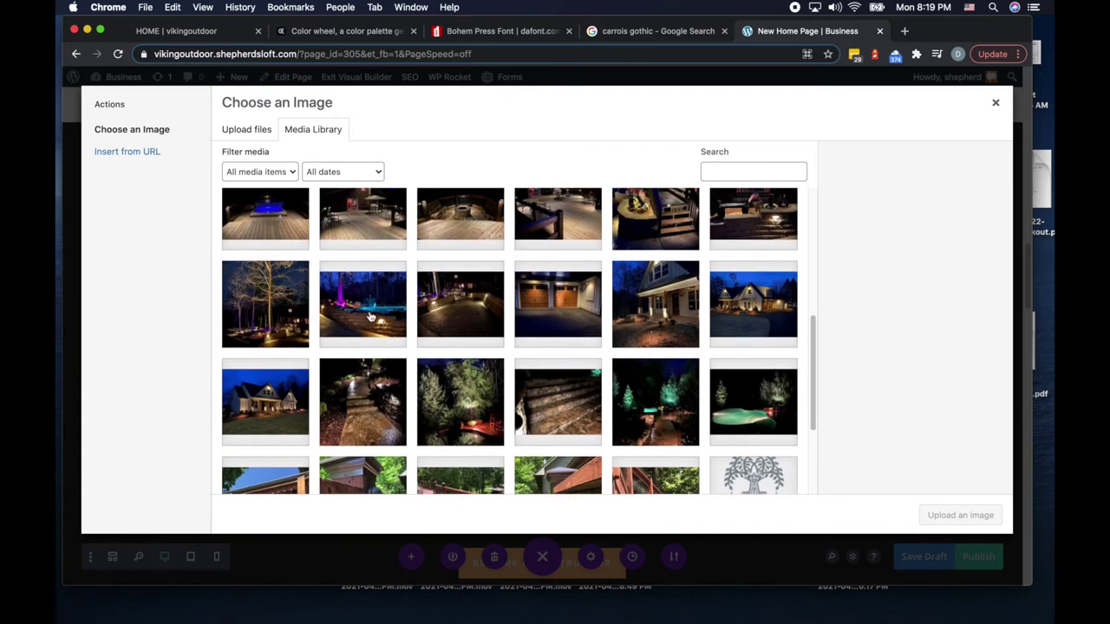
click(371, 317)
click(987, 515)
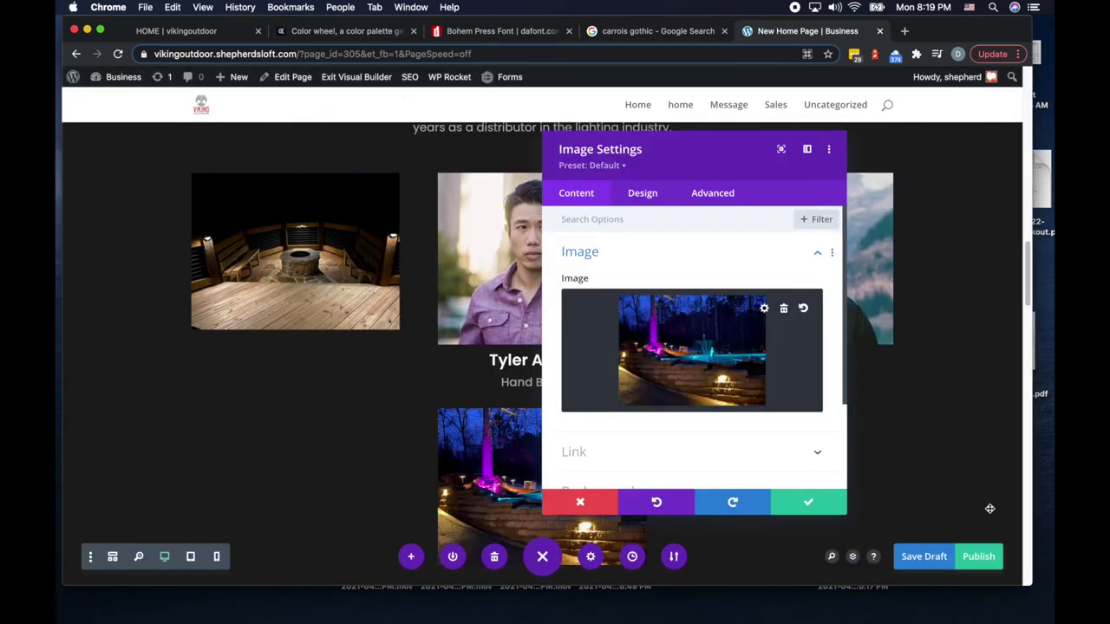
click(807, 504)
scroll(541, 373, up, 1)
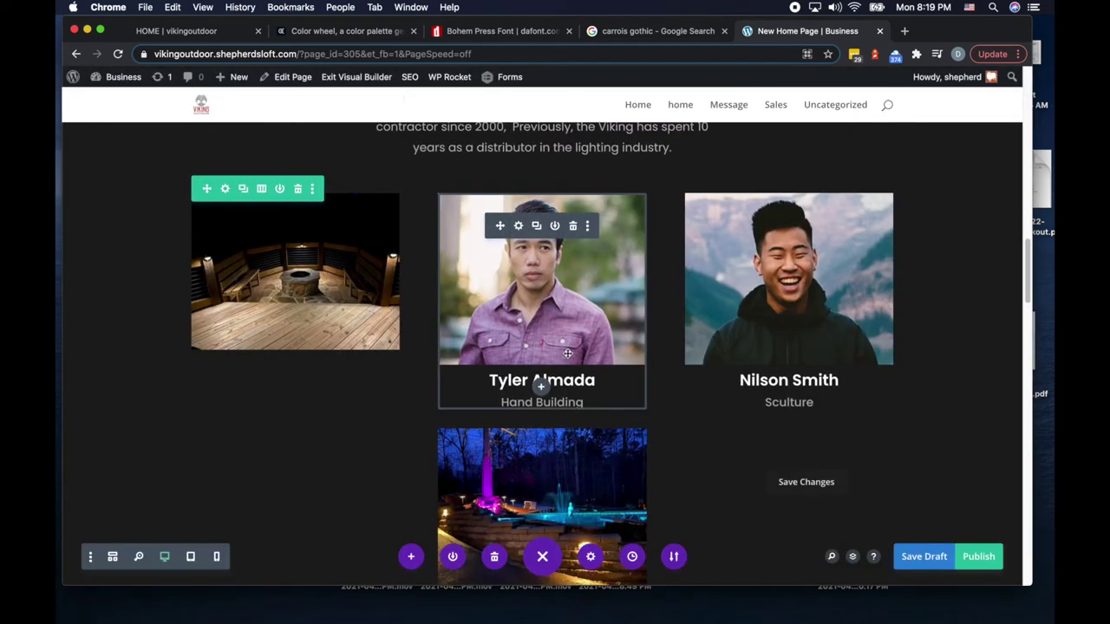
click(573, 226)
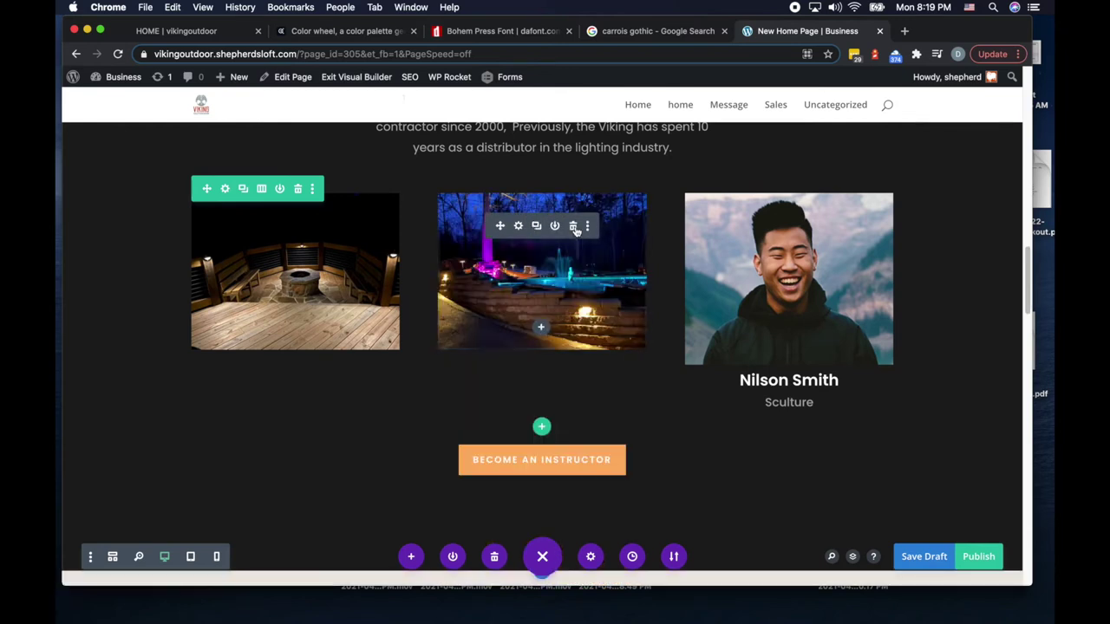
click(789, 390)
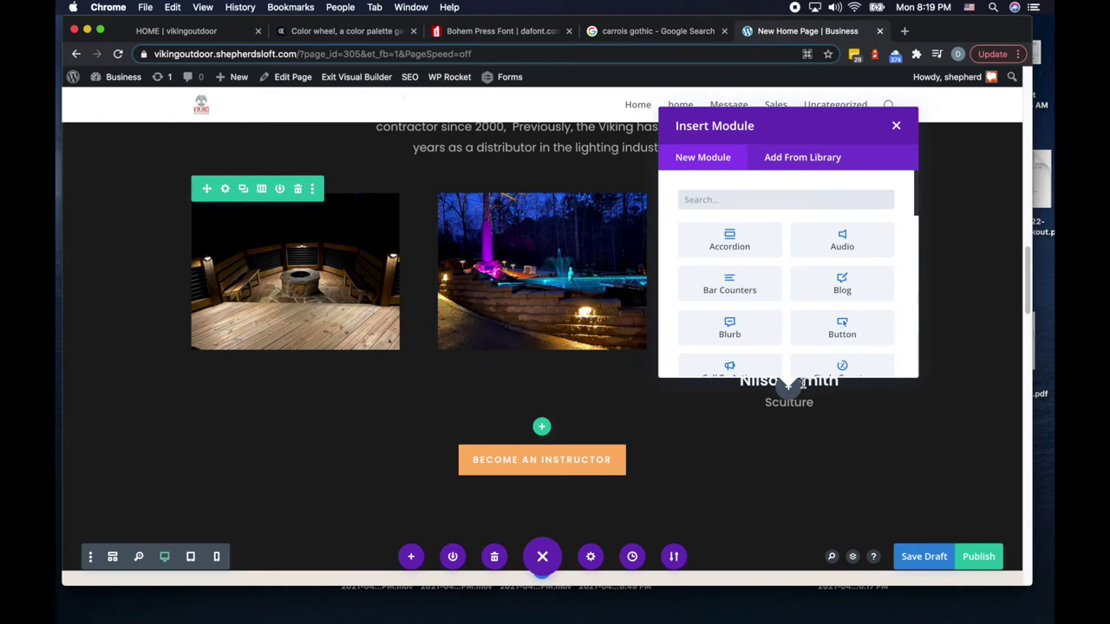
Step: Swap the third team card for a red deck railing Image module, then open the Become An Instructor button's settings
text(image)
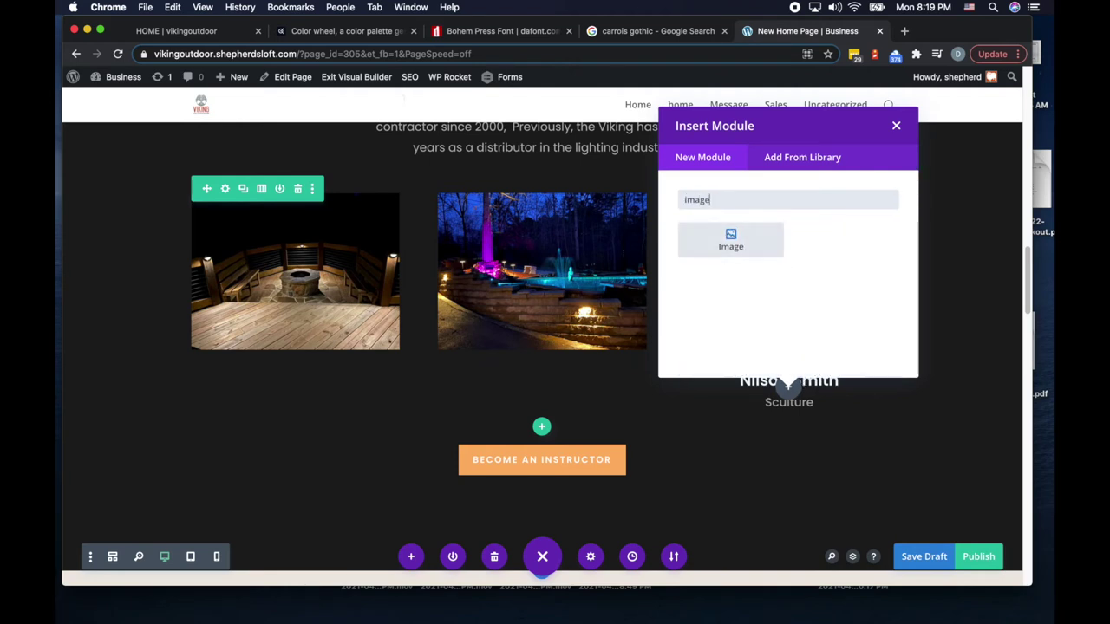
click(731, 239)
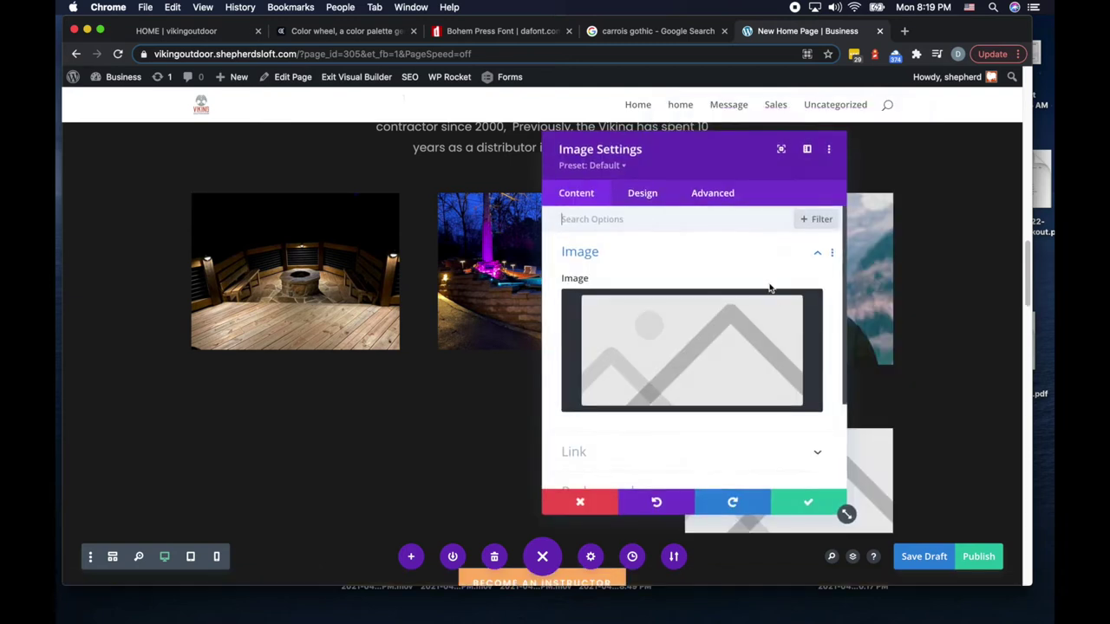
click(769, 314)
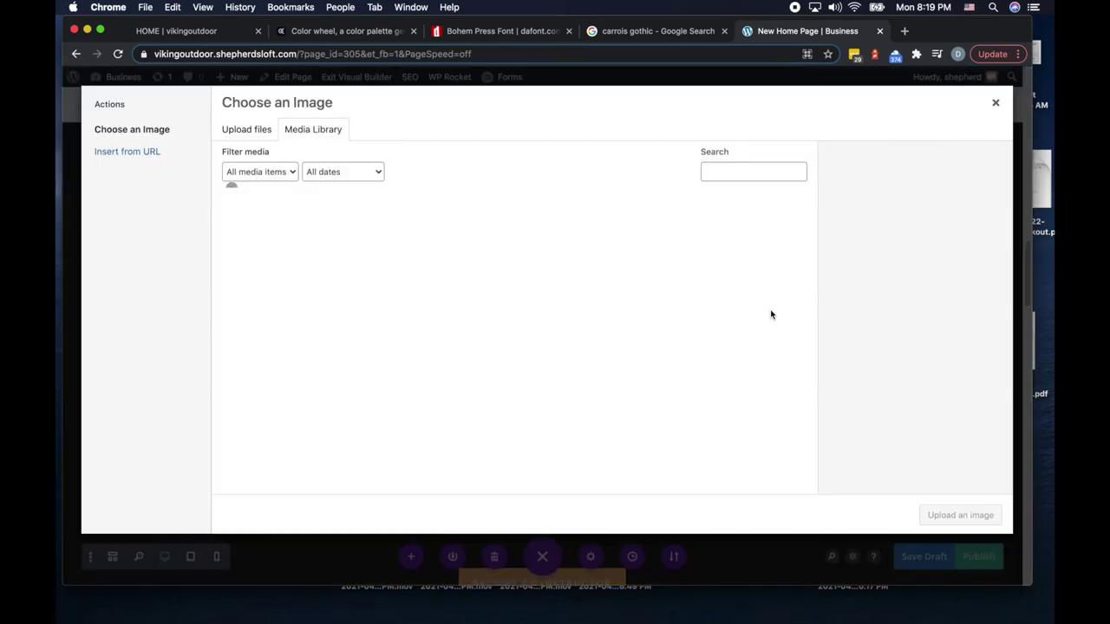
scroll(602, 362, down, 4)
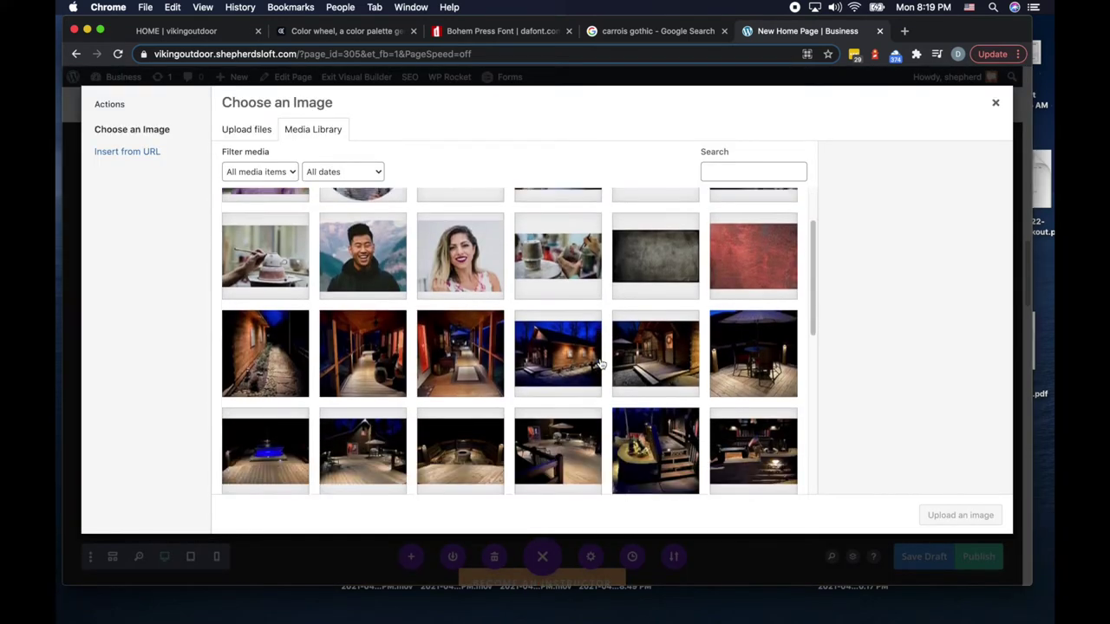
scroll(602, 362, down, 5)
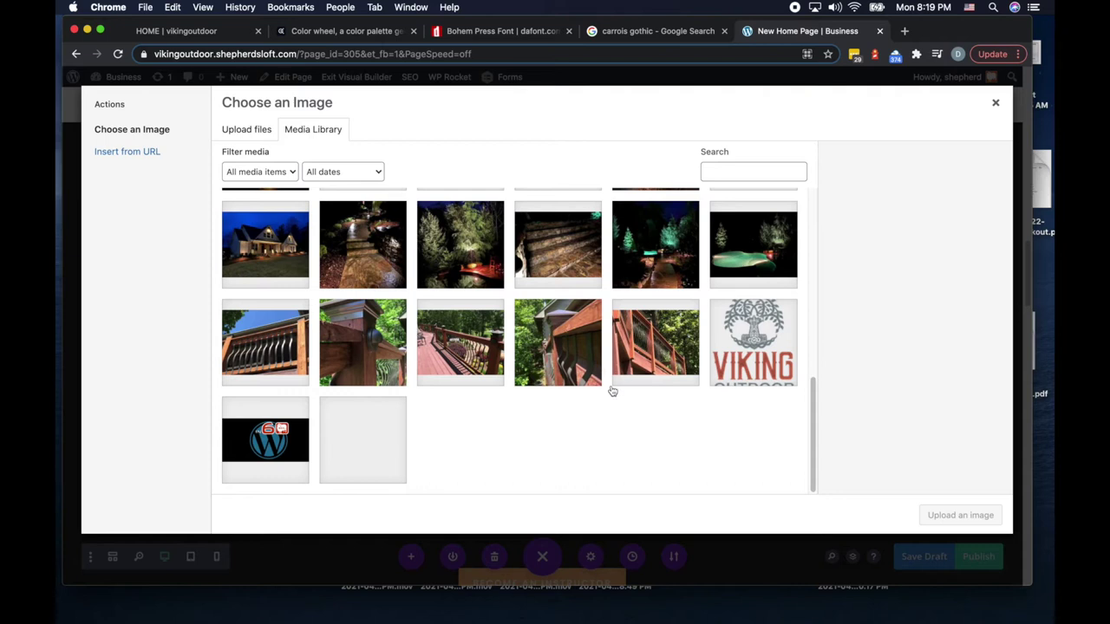
click(489, 359)
click(964, 515)
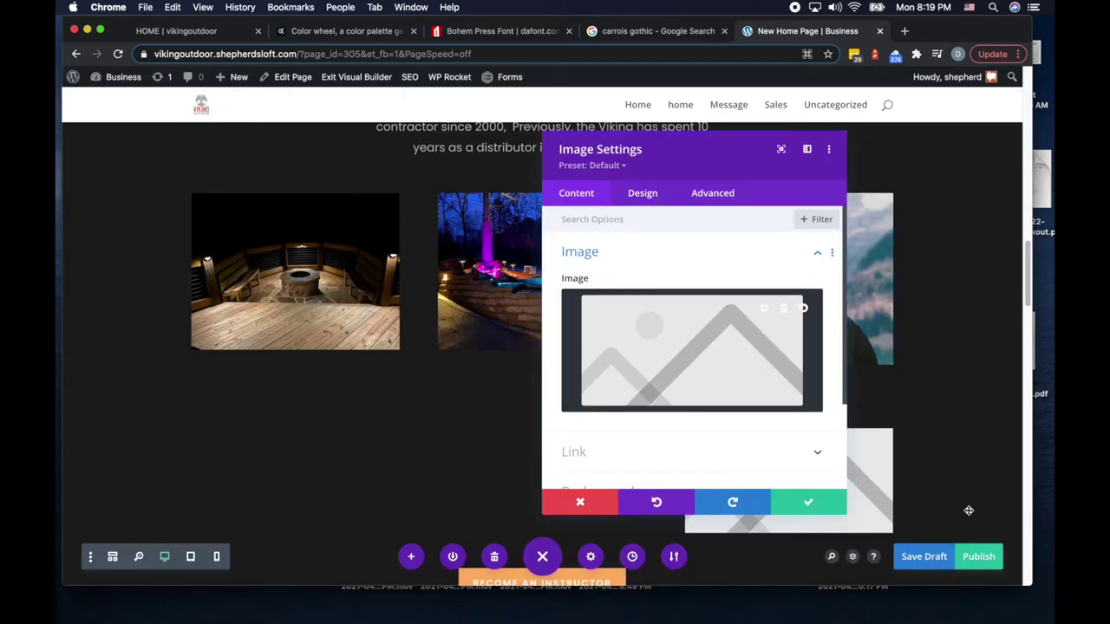
click(807, 503)
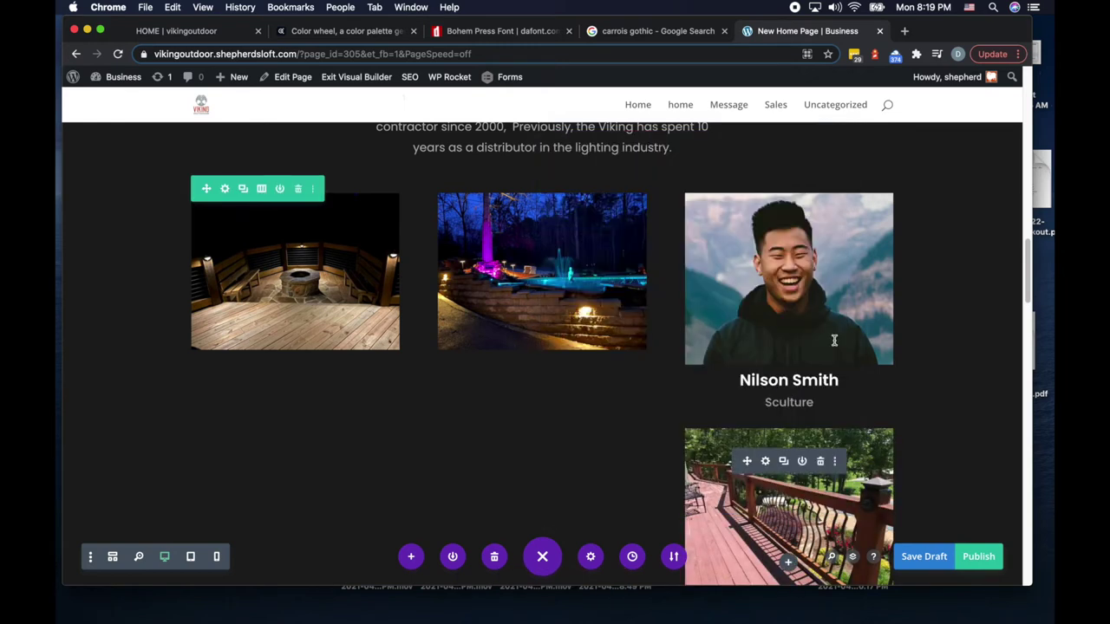
click(822, 225)
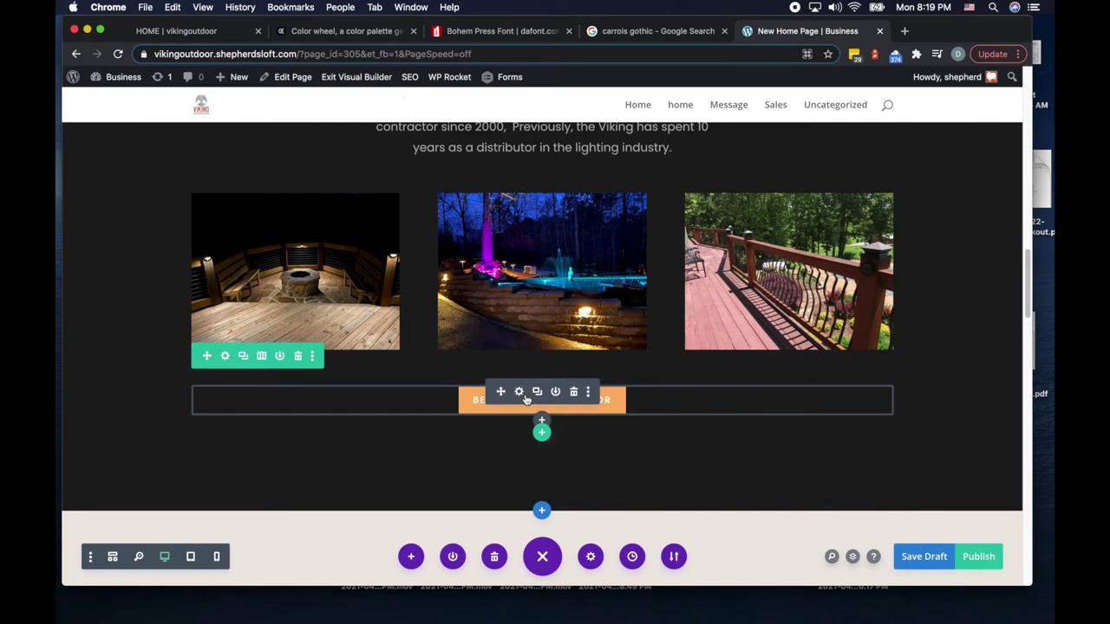
click(519, 391)
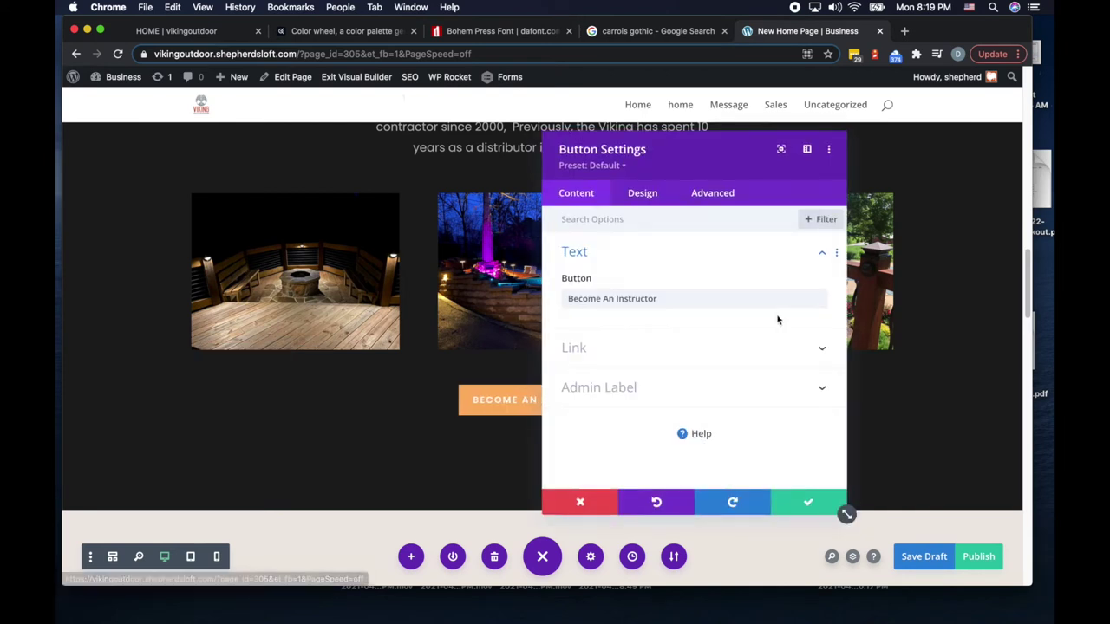
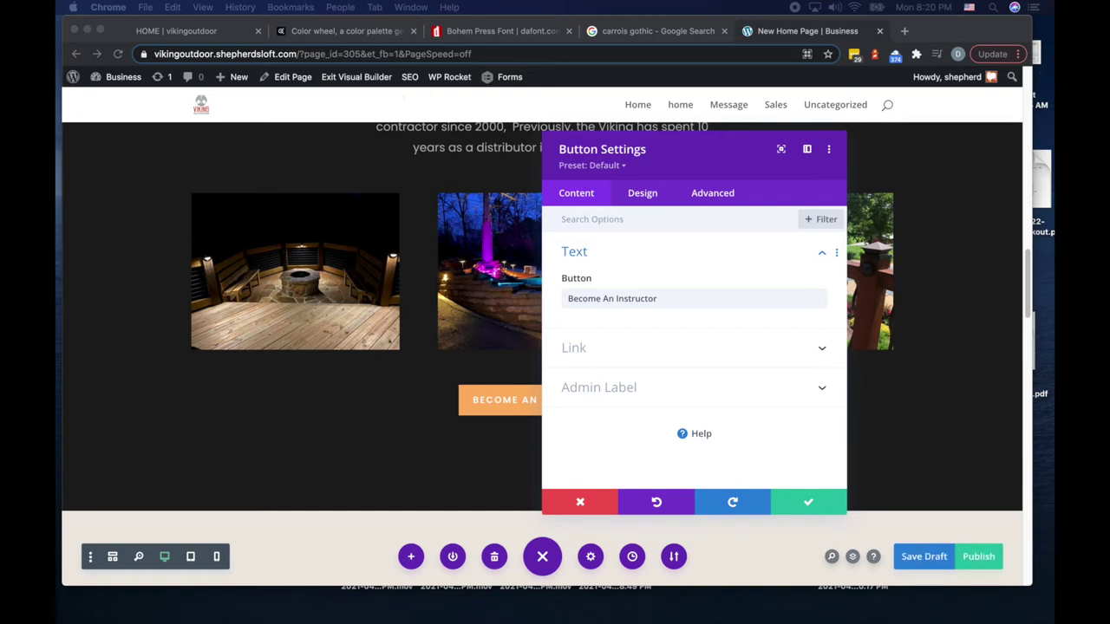
Step: Replace the button label with 'Outdoor Living Consultation'
double_click(651, 298)
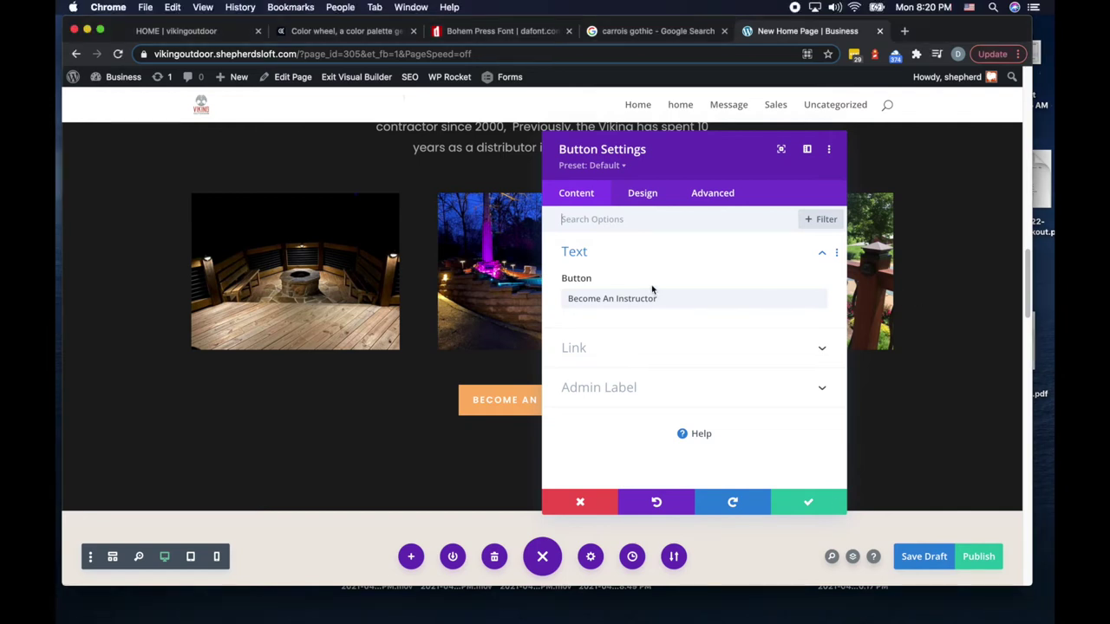
key(super+a)
text(Outdoor Living Consultation)
Step: Turn off custom styles for the button so it returns to the plain outline, and save
click(660, 197)
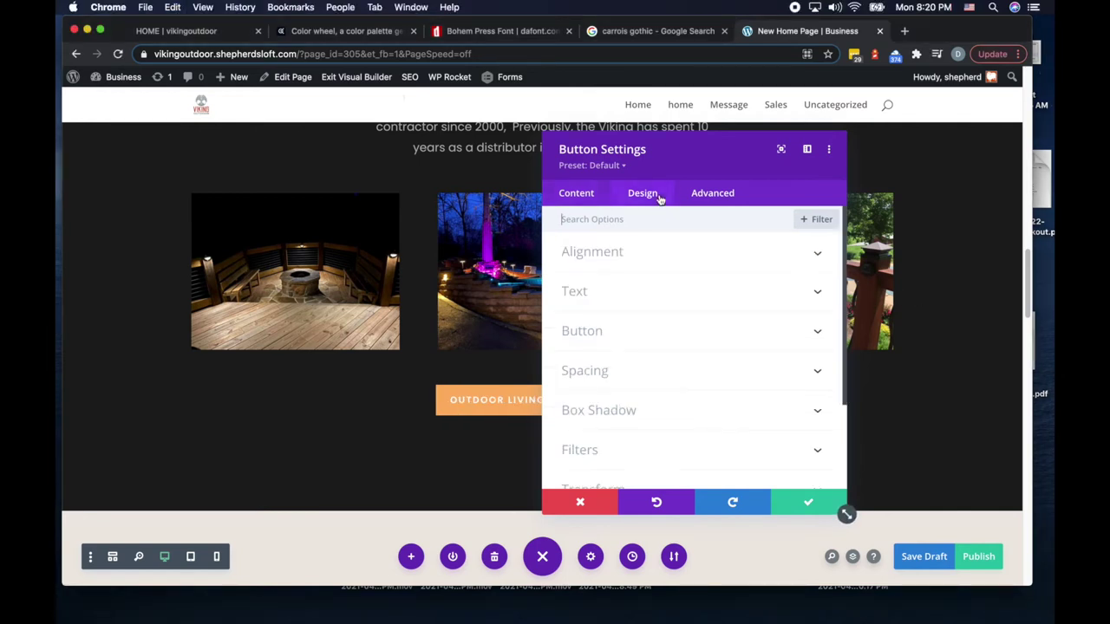
click(600, 328)
click(579, 273)
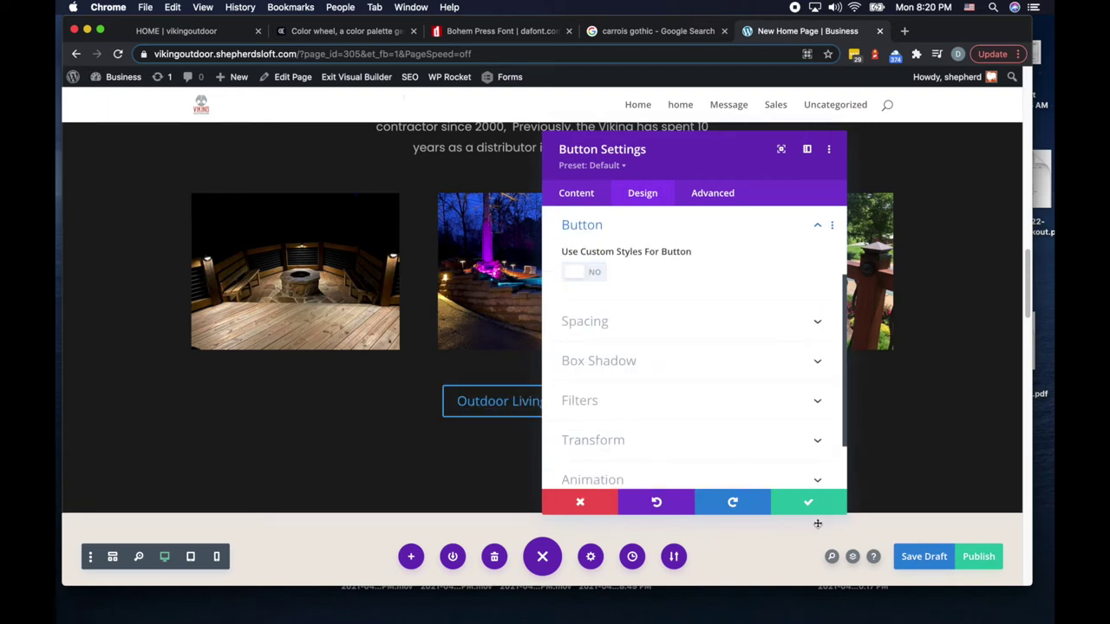
click(806, 499)
scroll(738, 486, up, 2)
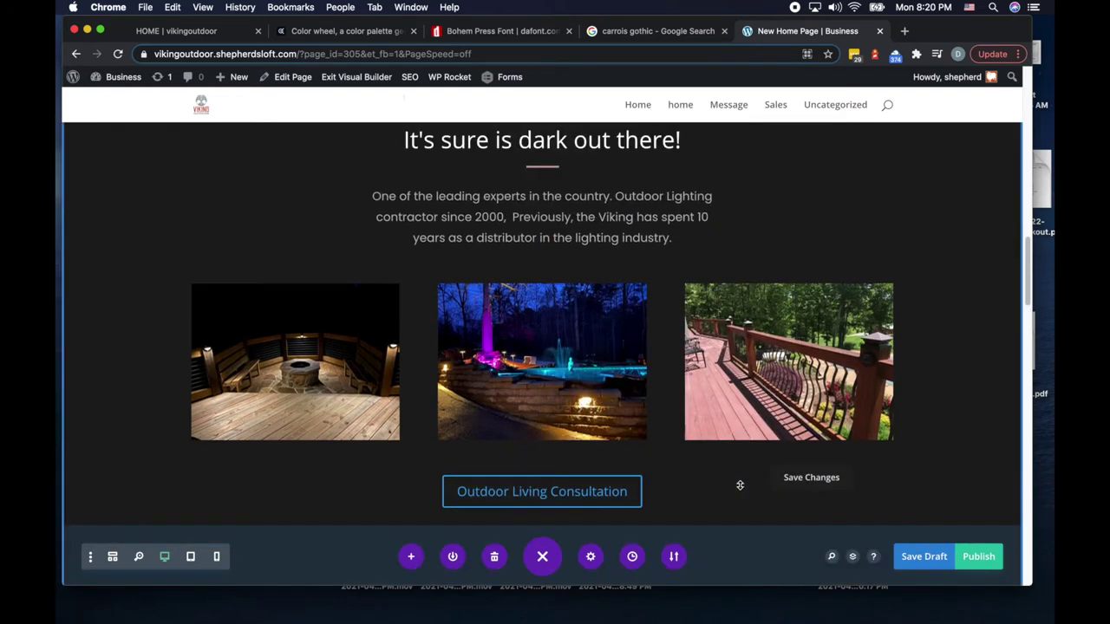
scroll(740, 485, up, 2)
scroll(740, 486, down, 1)
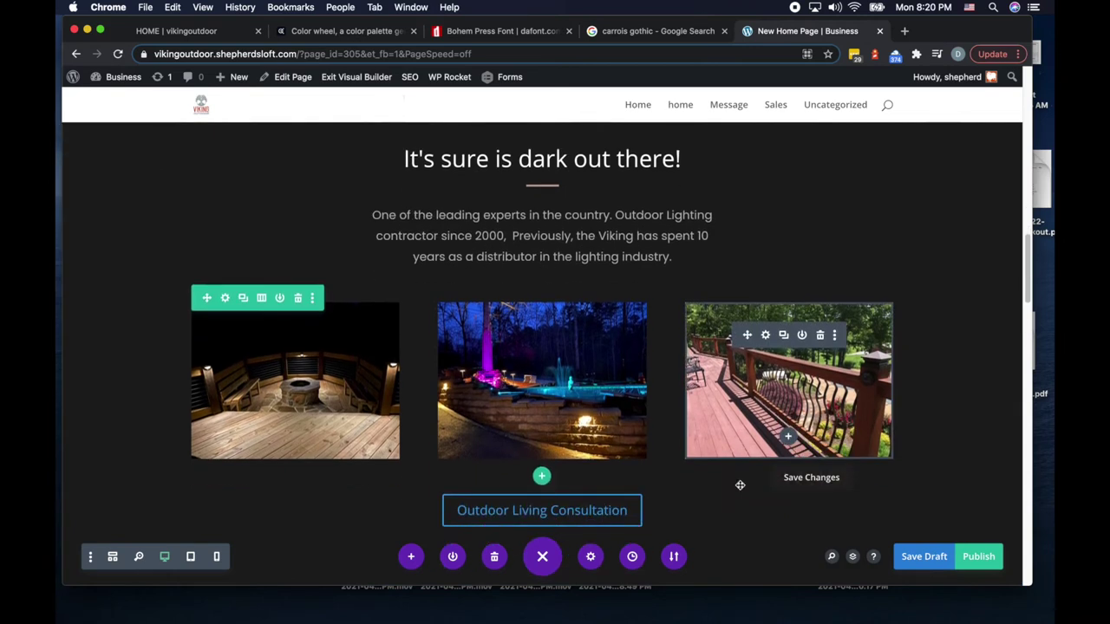
scroll(739, 486, down, 6)
scroll(739, 485, down, 2)
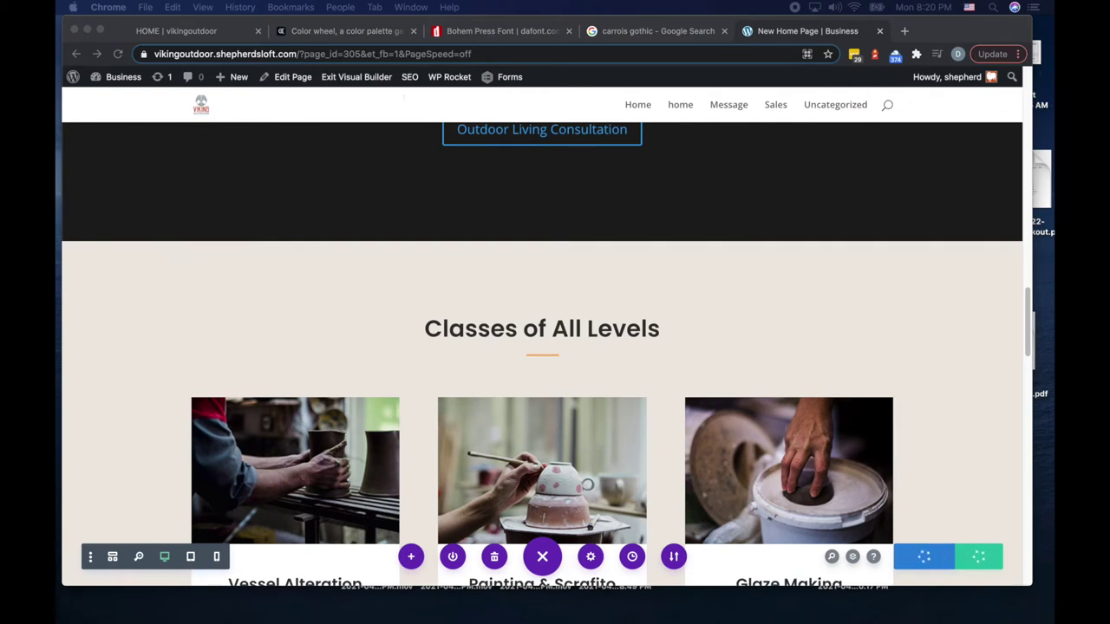
scroll(541, 444, down, 10)
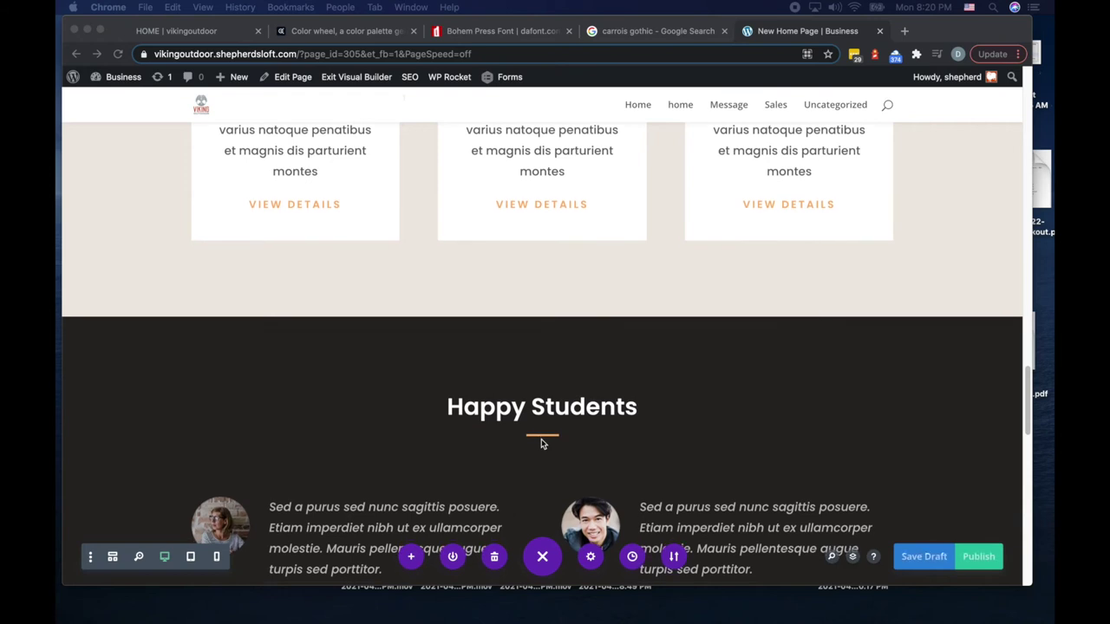
scroll(541, 442, up, 8)
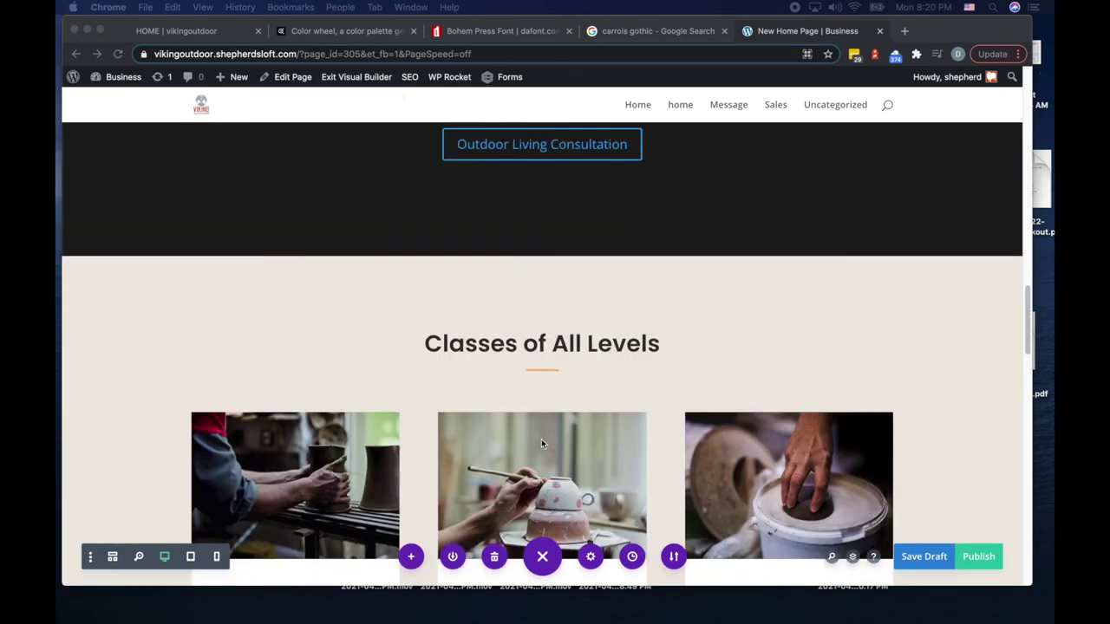
scroll(541, 443, up, 3)
scroll(541, 443, down, 3)
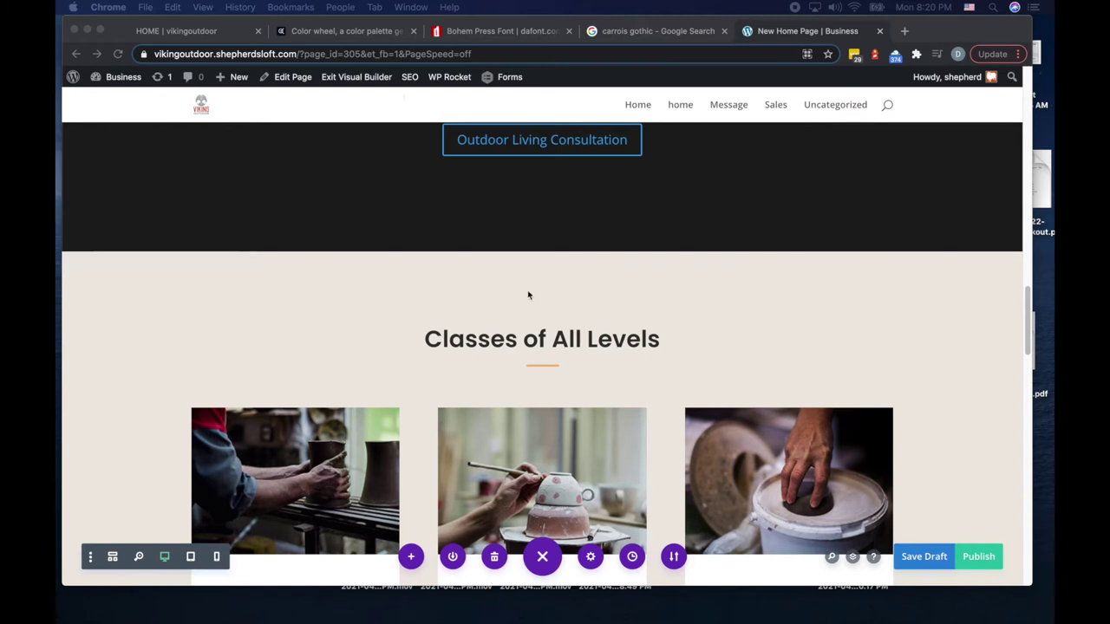
Step: Change the classes heading text to 'Get an outdoor living space worth experiencing!' and save
click(508, 339)
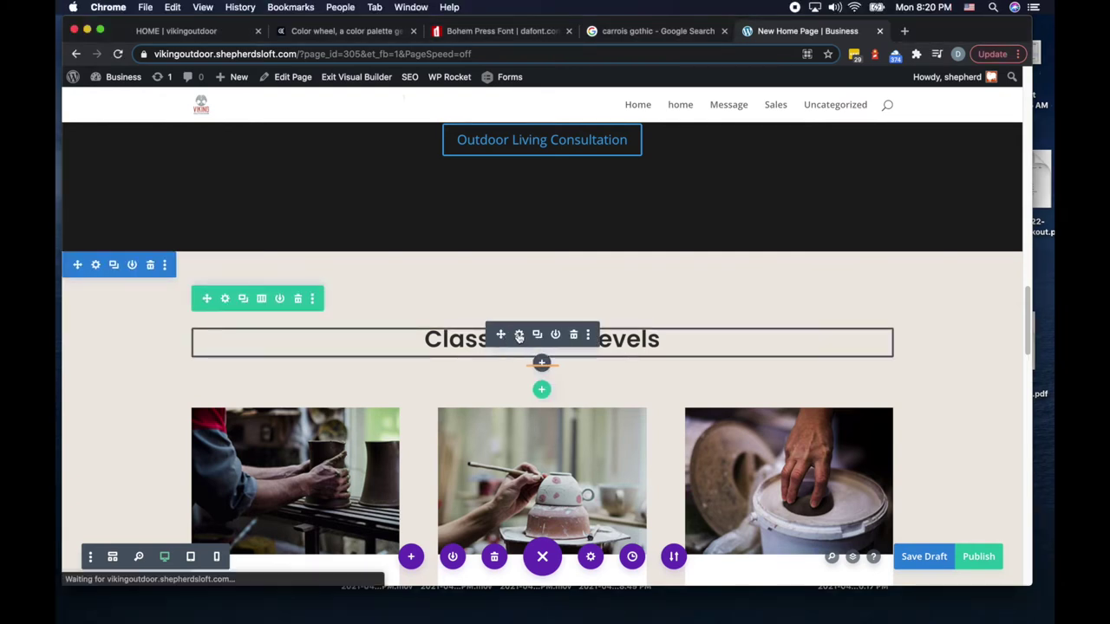
click(520, 335)
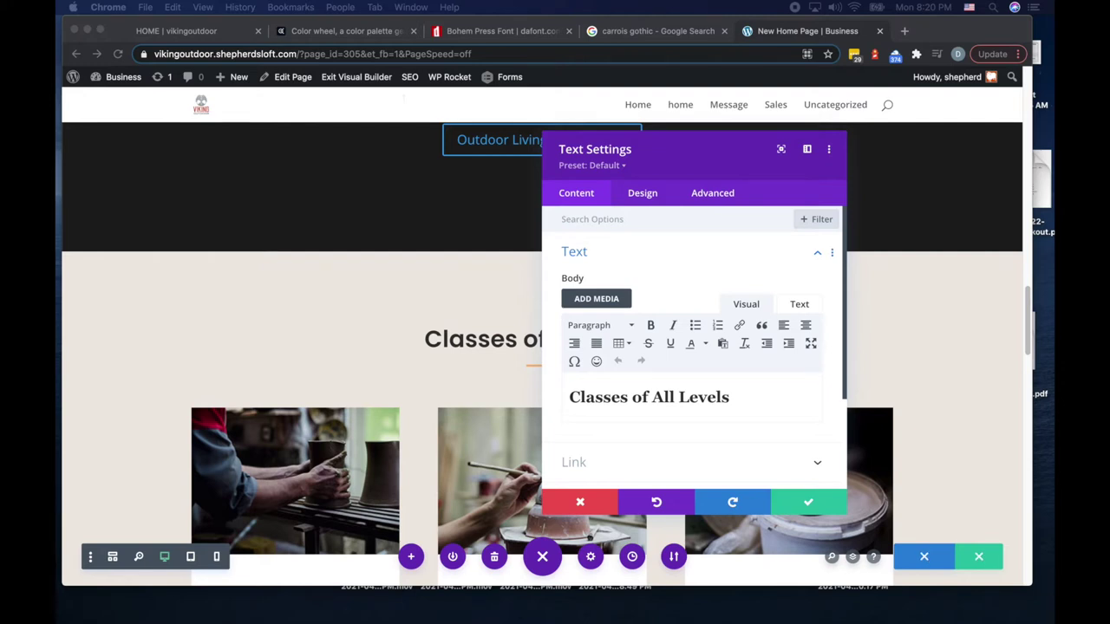
click(632, 412)
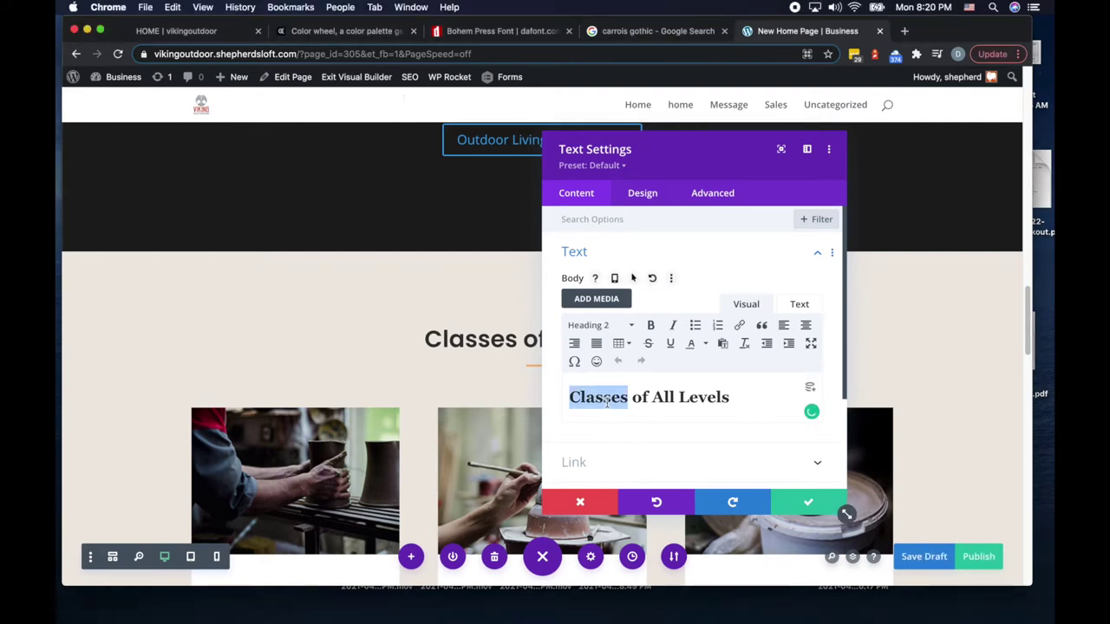
triple_click(607, 399)
text(Get an outdoor living space worth experiencing)
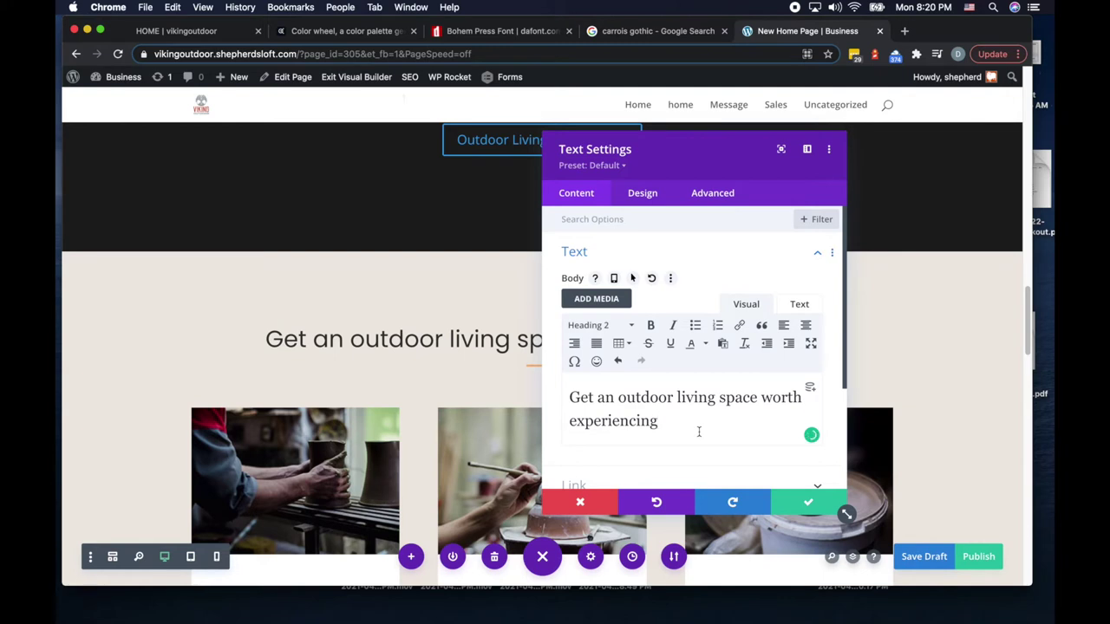
text(!)
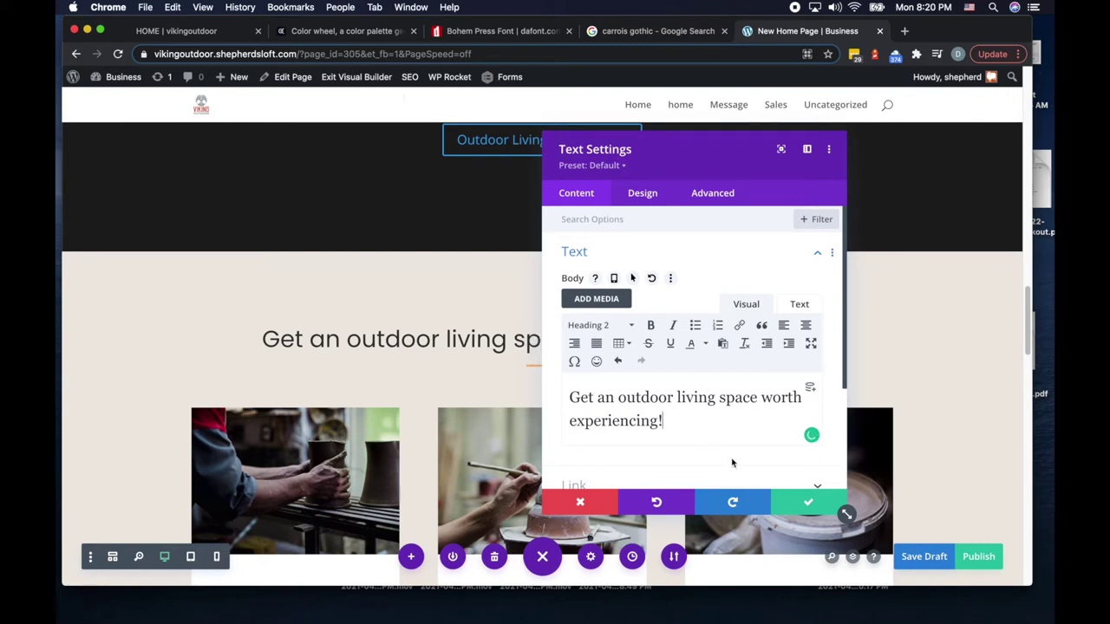
click(808, 502)
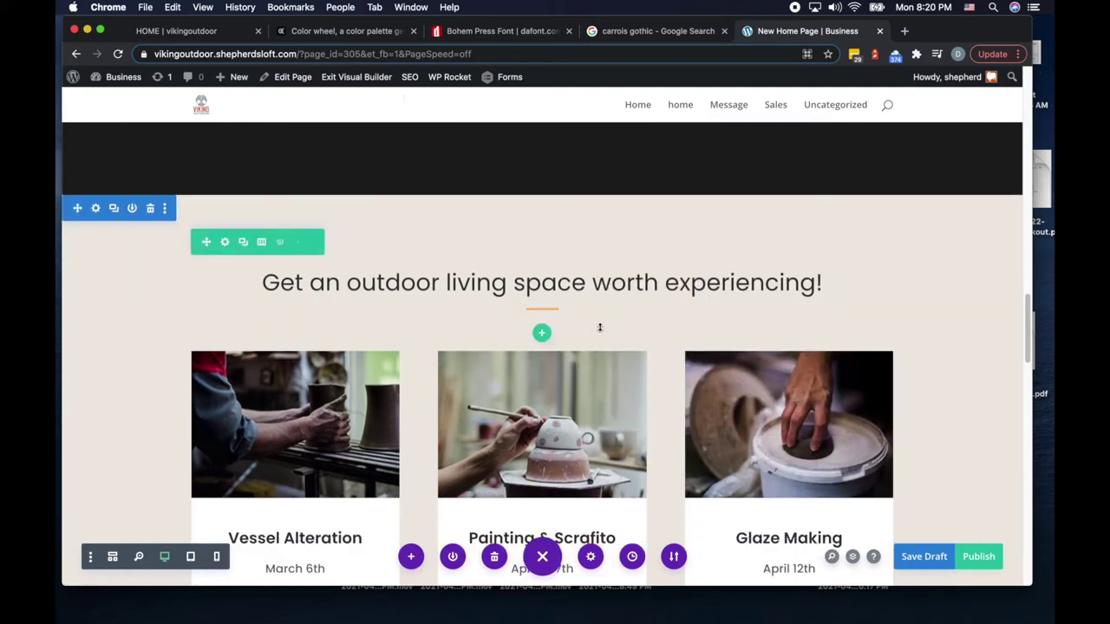
Step: Set the heading's H2 font to Default and save
click(520, 278)
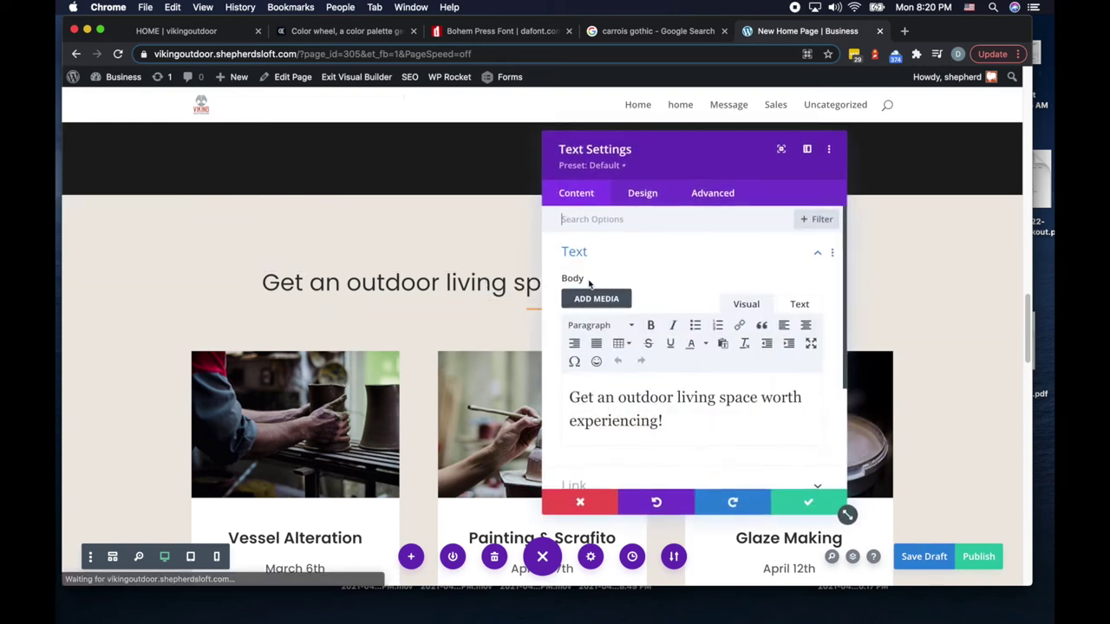
click(643, 194)
click(605, 290)
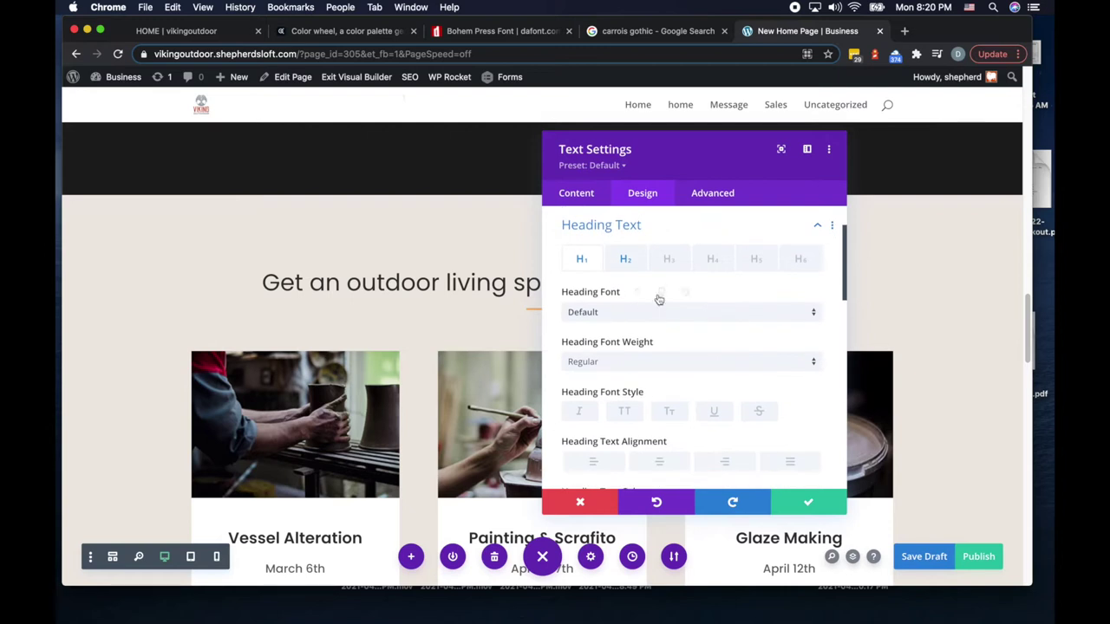
click(625, 258)
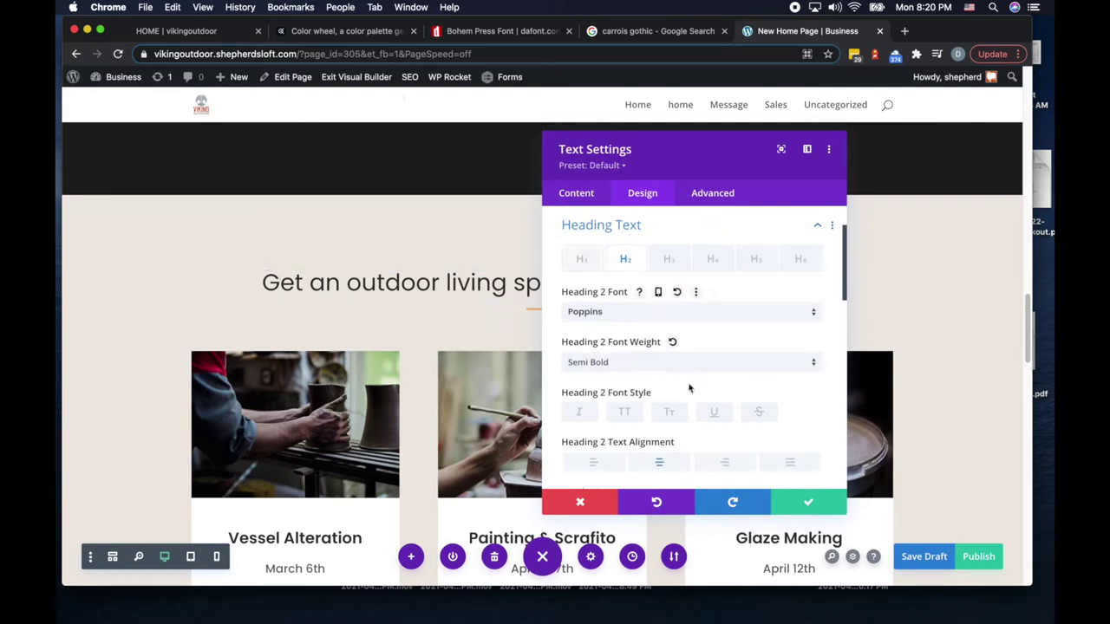
scroll(691, 384, up, 1)
scroll(688, 393, down, 2)
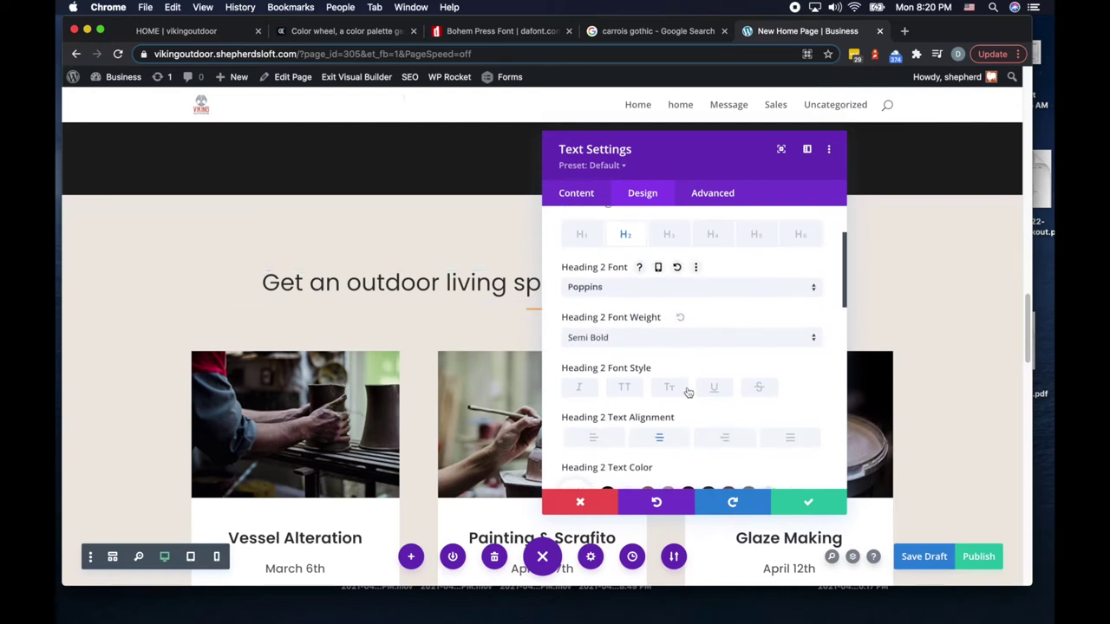
click(604, 288)
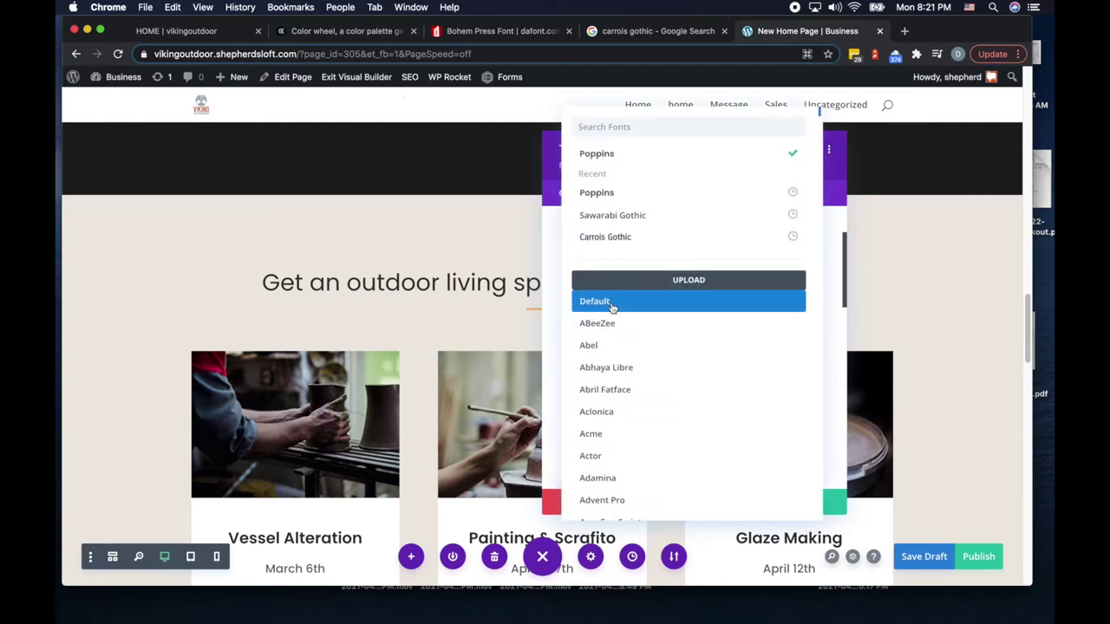
click(602, 295)
click(814, 501)
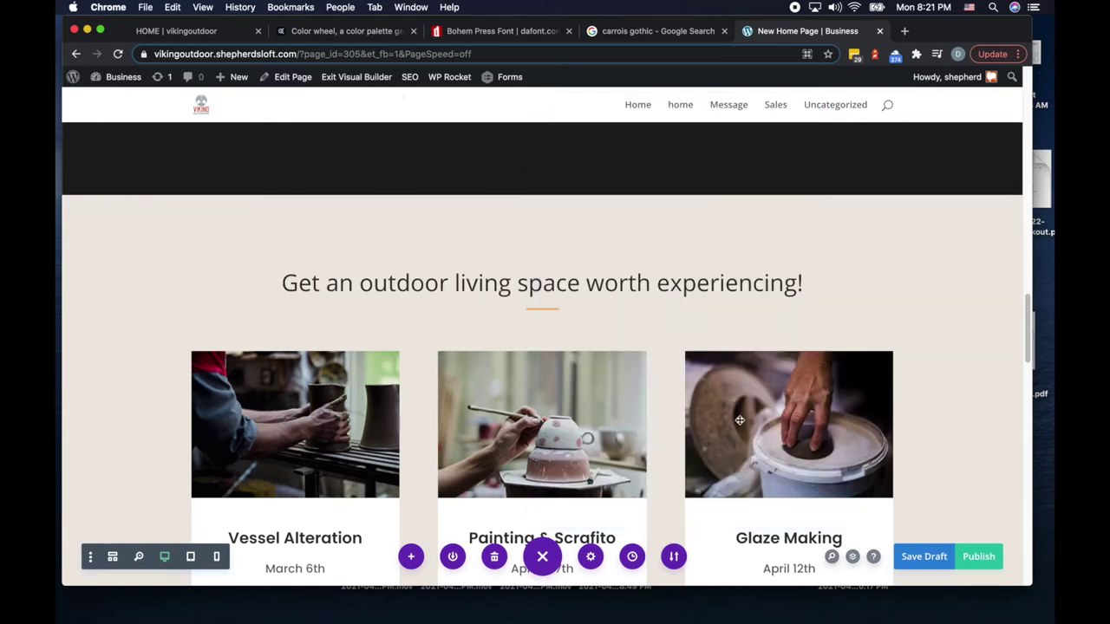
Step: Give the divider under the heading a darker reddish-brown line colour and save
click(525, 312)
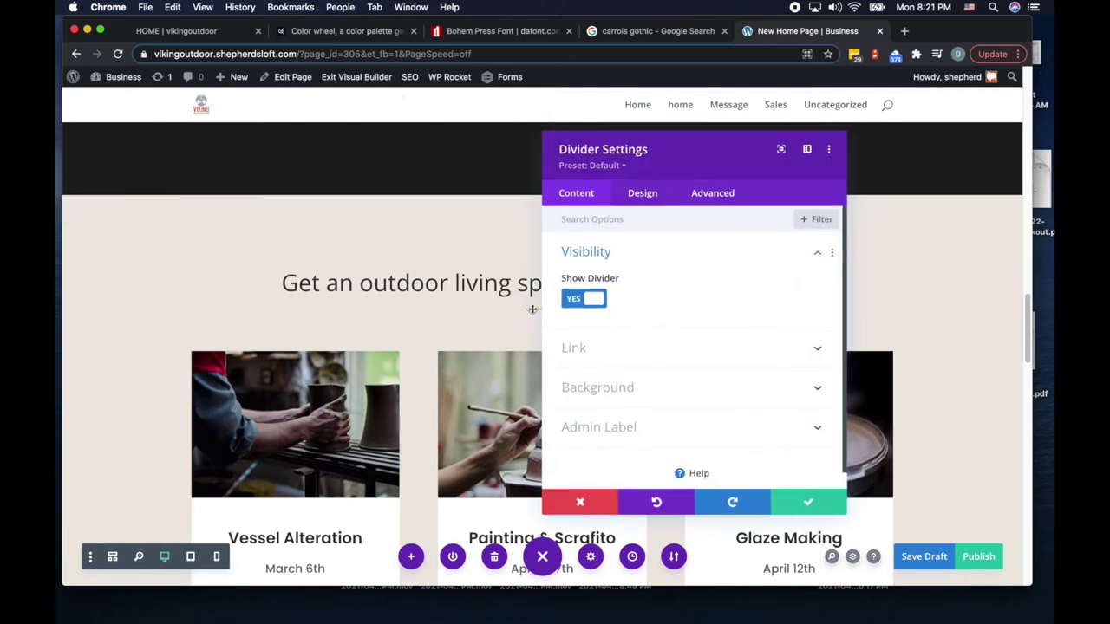
click(642, 193)
click(577, 257)
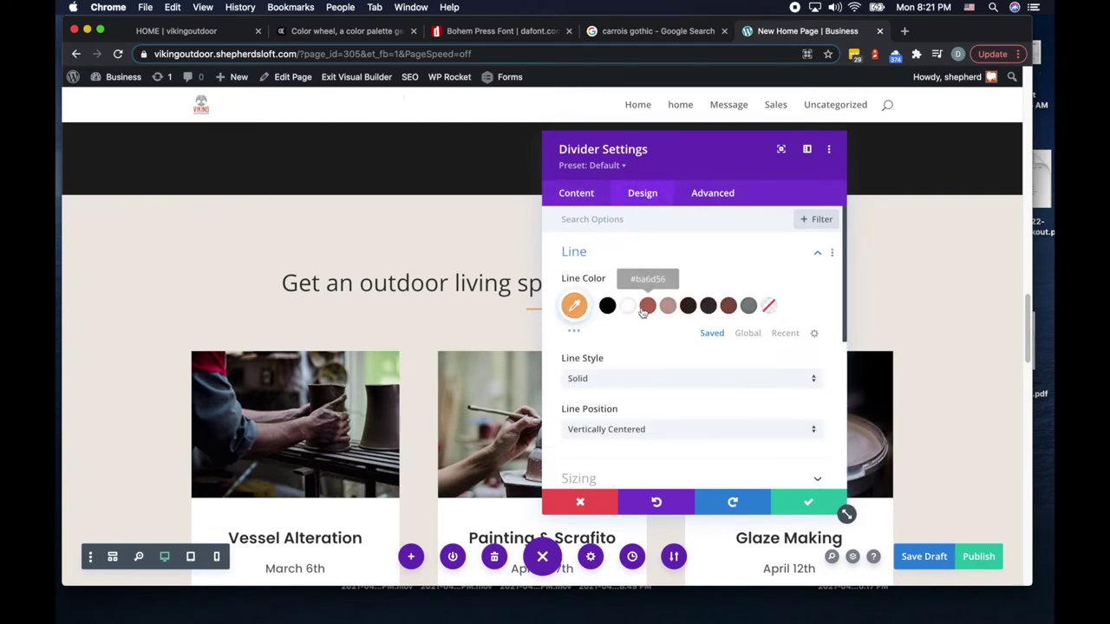
click(828, 512)
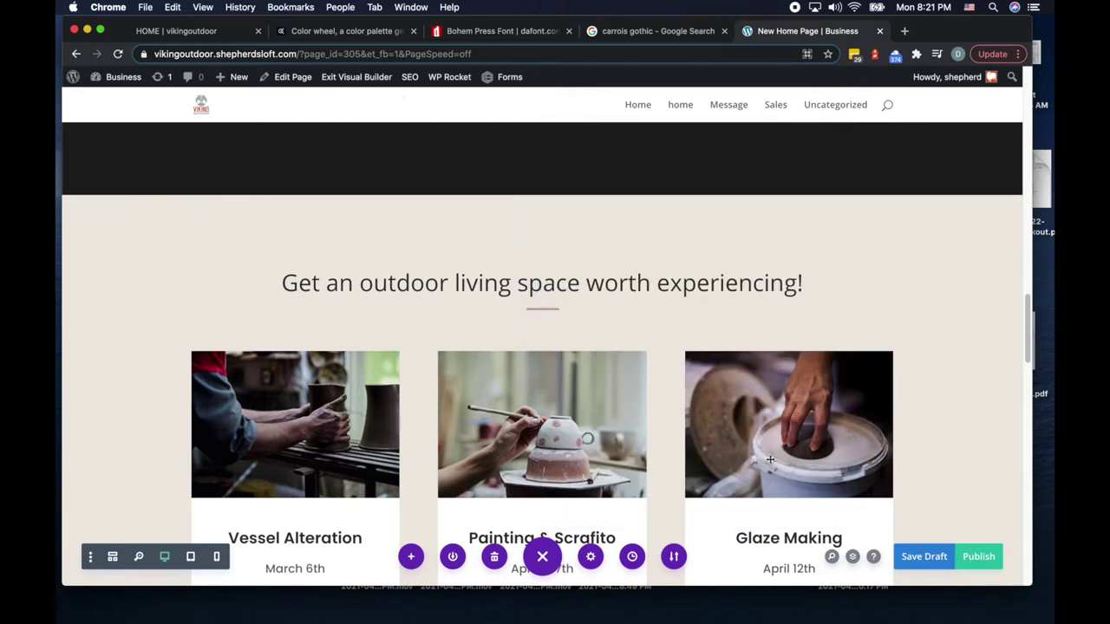
Step: Try pink #c6a196, brown #874f3e and grey as the classes section background
scroll(562, 440, down, 1)
scroll(562, 439, down, 5)
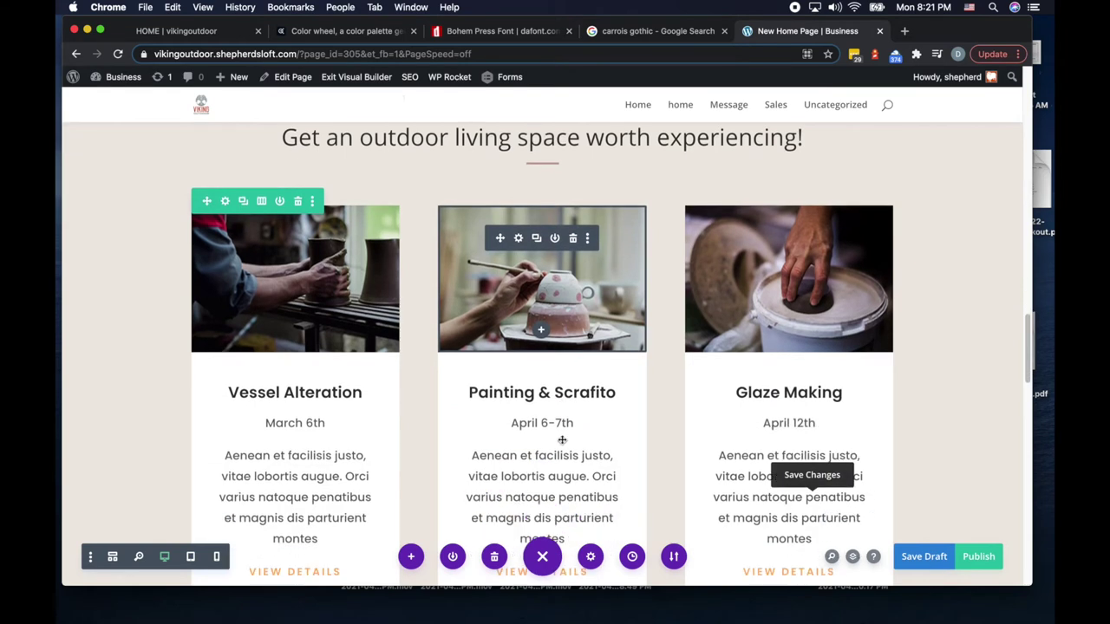
scroll(562, 439, up, 4)
scroll(562, 439, up, 1)
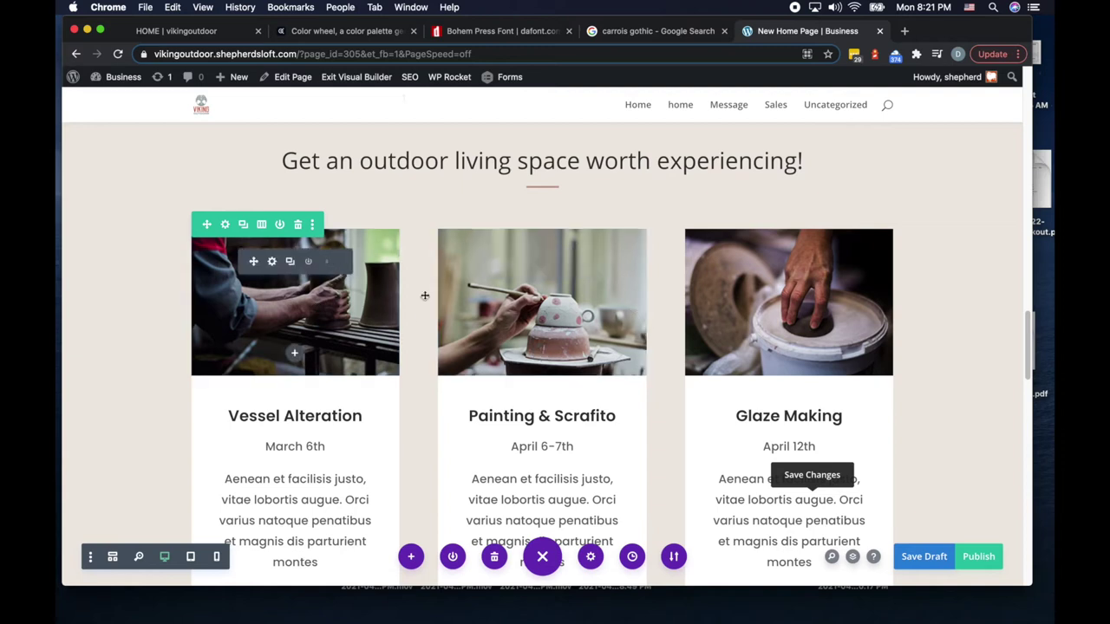
scroll(643, 309, up, 1)
scroll(643, 310, up, 1)
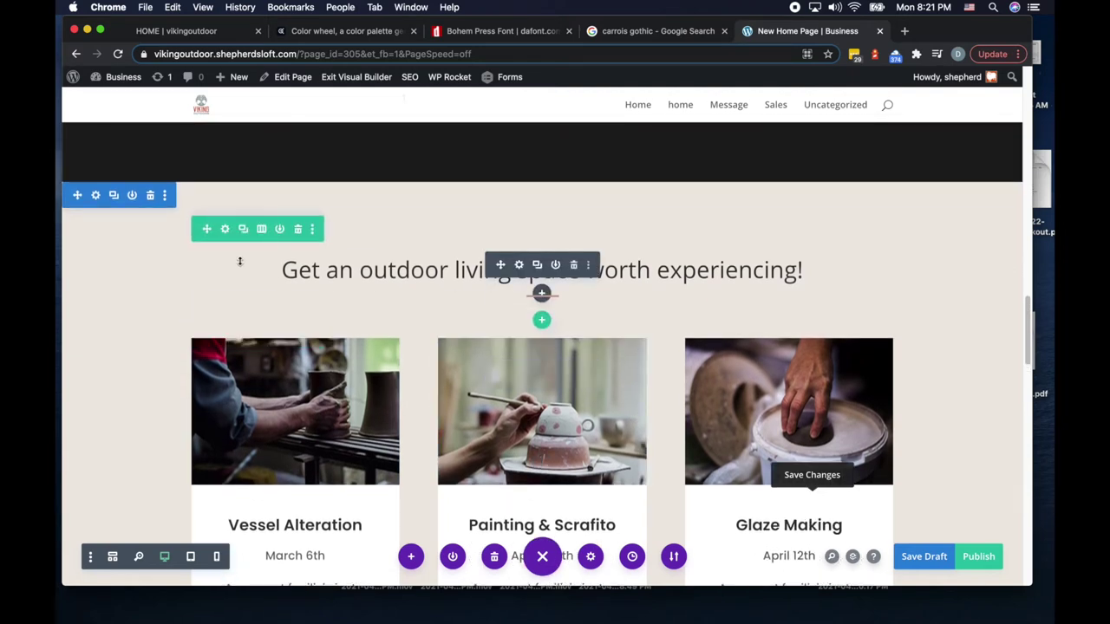
click(95, 197)
click(588, 292)
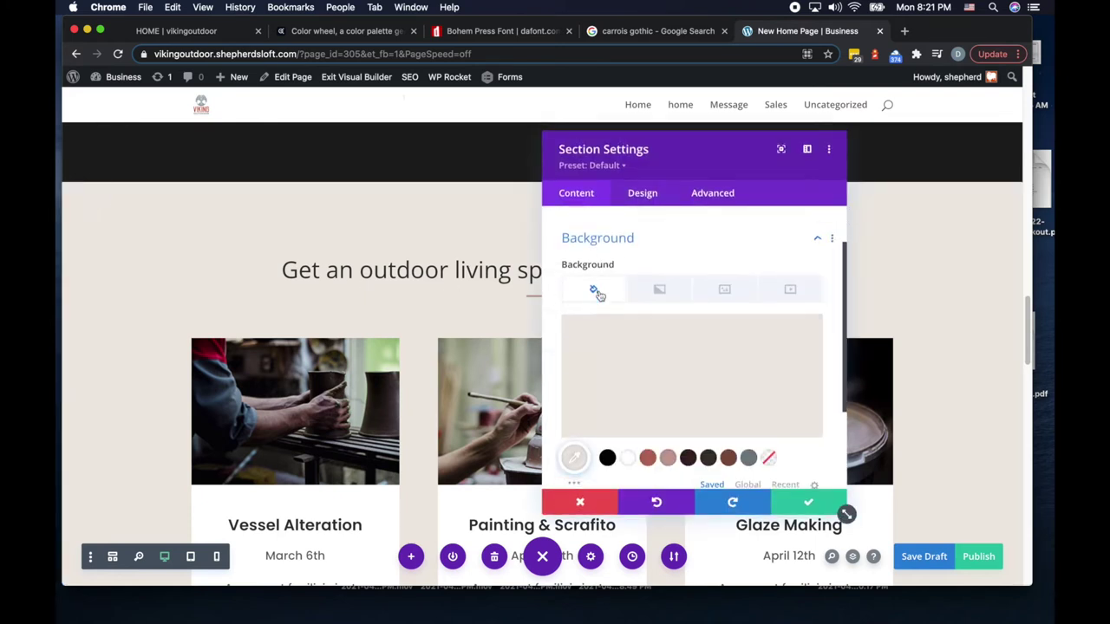
click(668, 446)
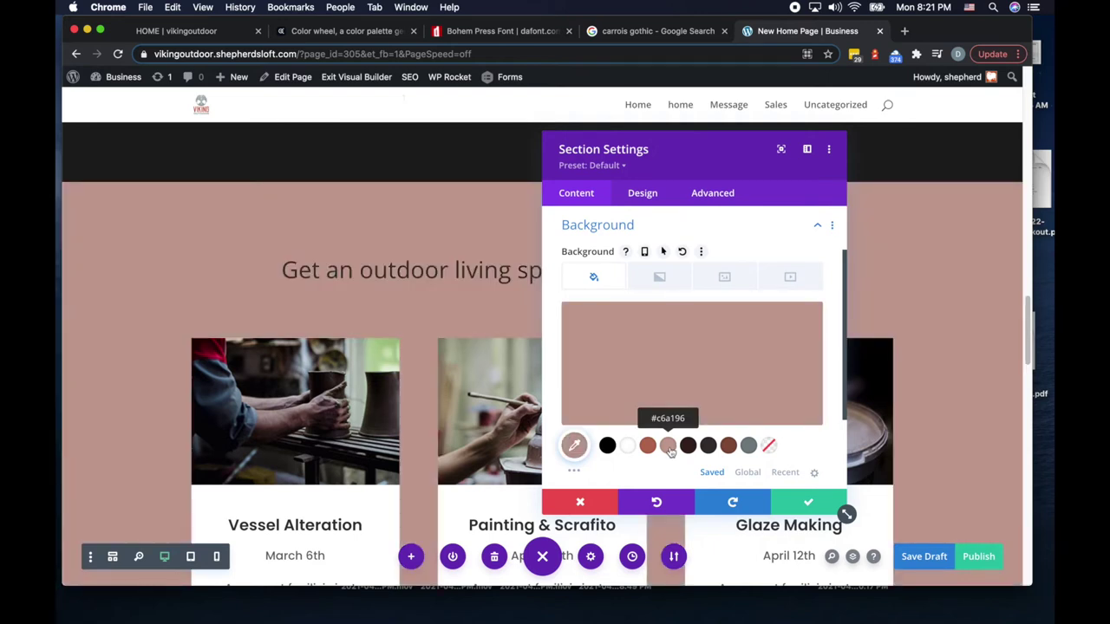
click(728, 446)
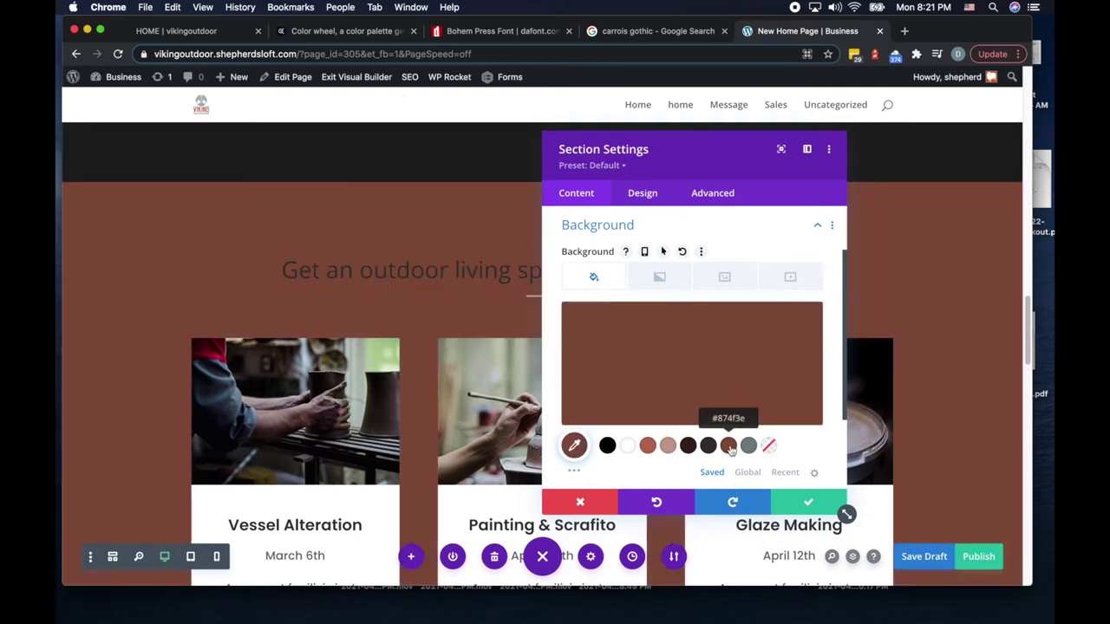
click(751, 447)
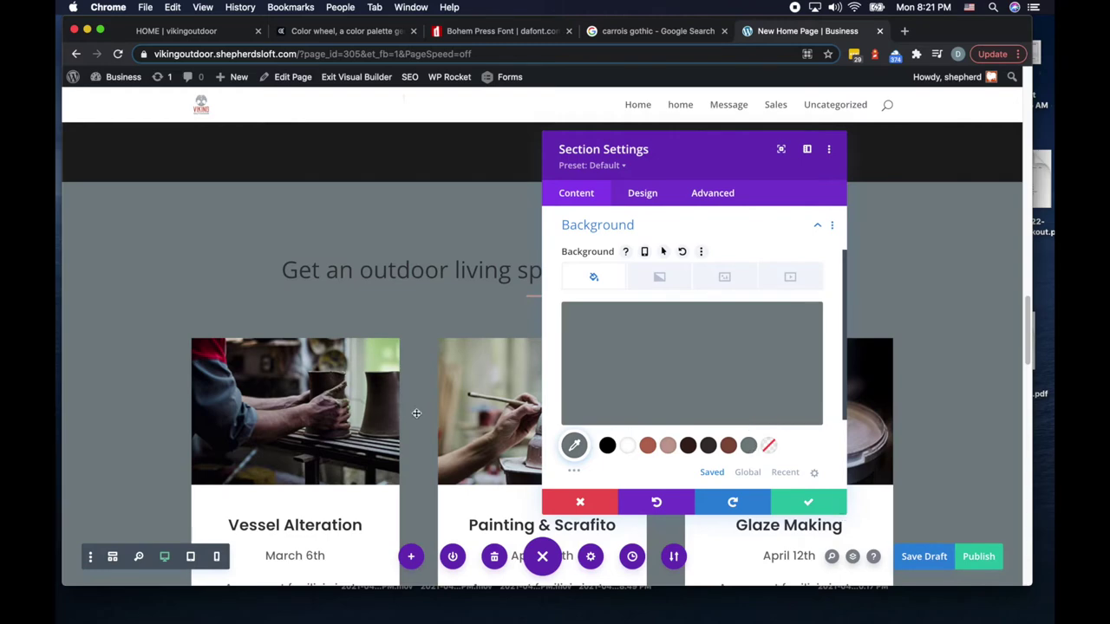
Step: Settle on pink #c6a196 as the section background colour
scroll(416, 412, up, 10)
scroll(417, 411, up, 7)
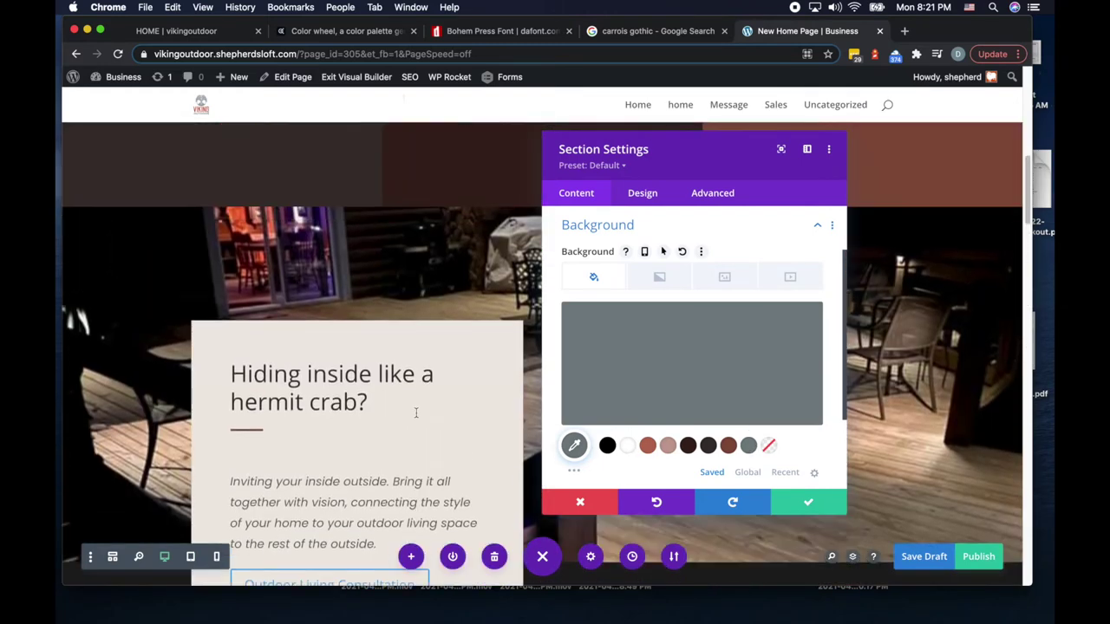
scroll(416, 414, down, 5)
scroll(416, 416, down, 3)
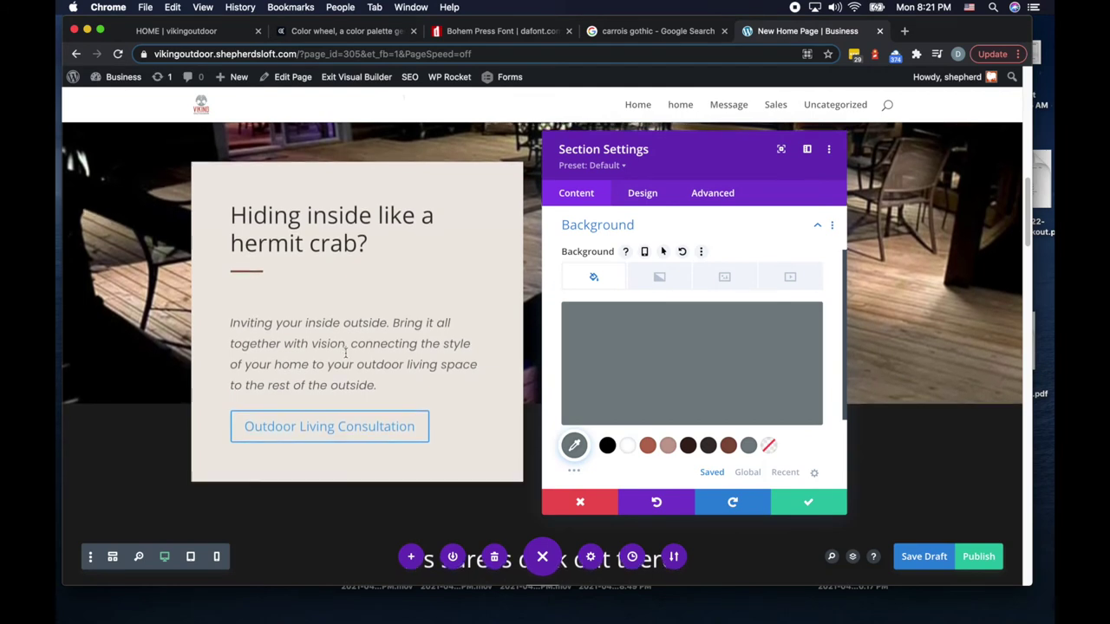
click(670, 446)
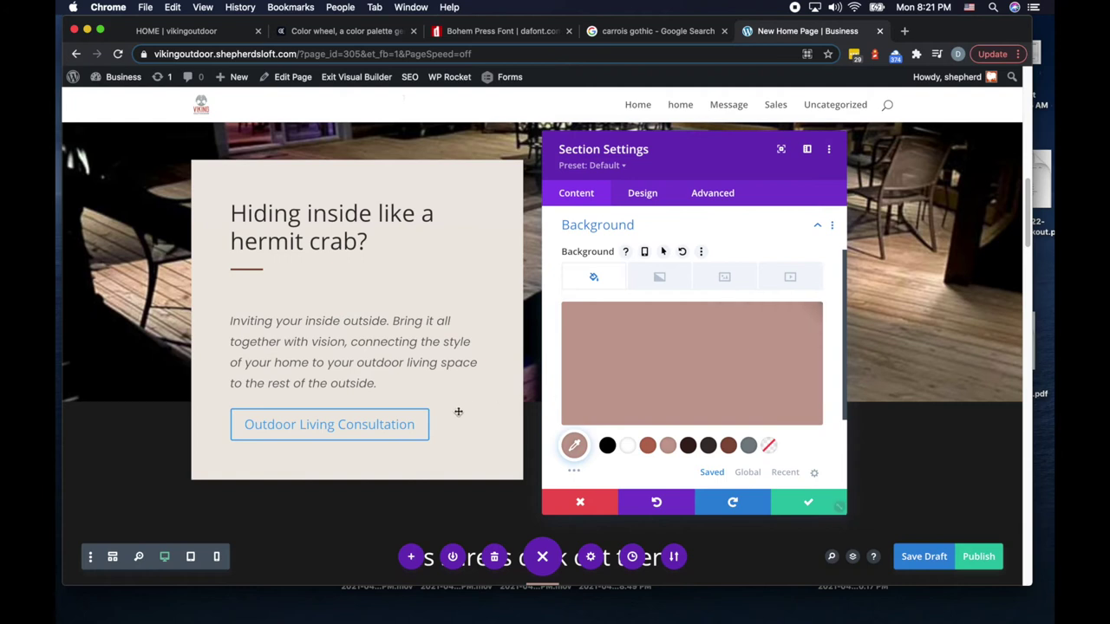
scroll(468, 407, down, 5)
scroll(455, 413, down, 5)
scroll(454, 414, up, 2)
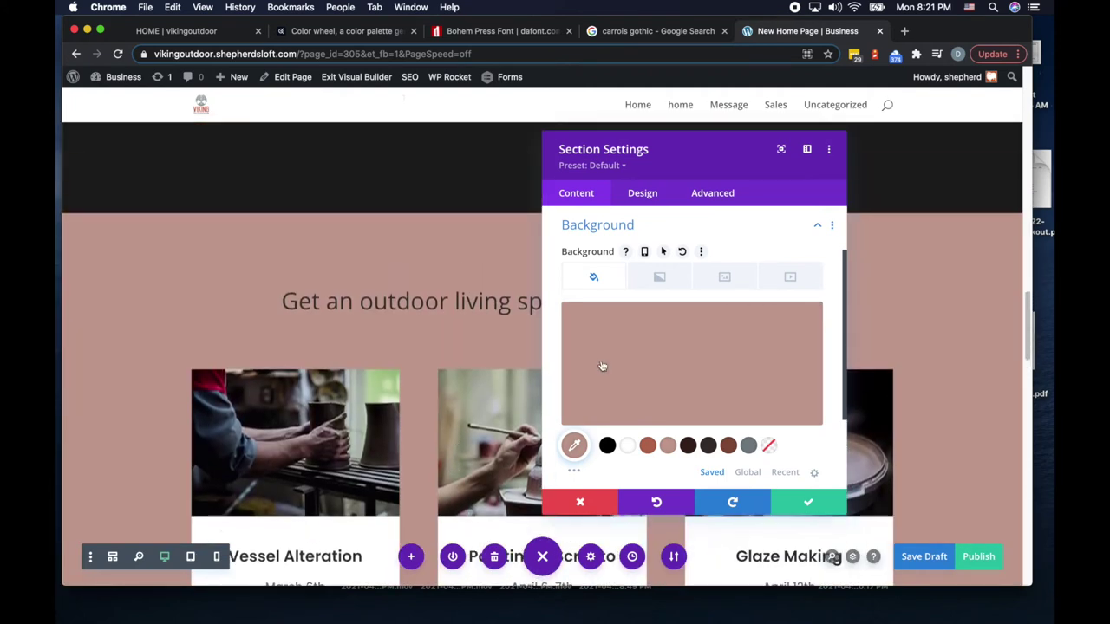
Step: Lower the pink background's opacity to 0.25 and close the section settings
click(765, 321)
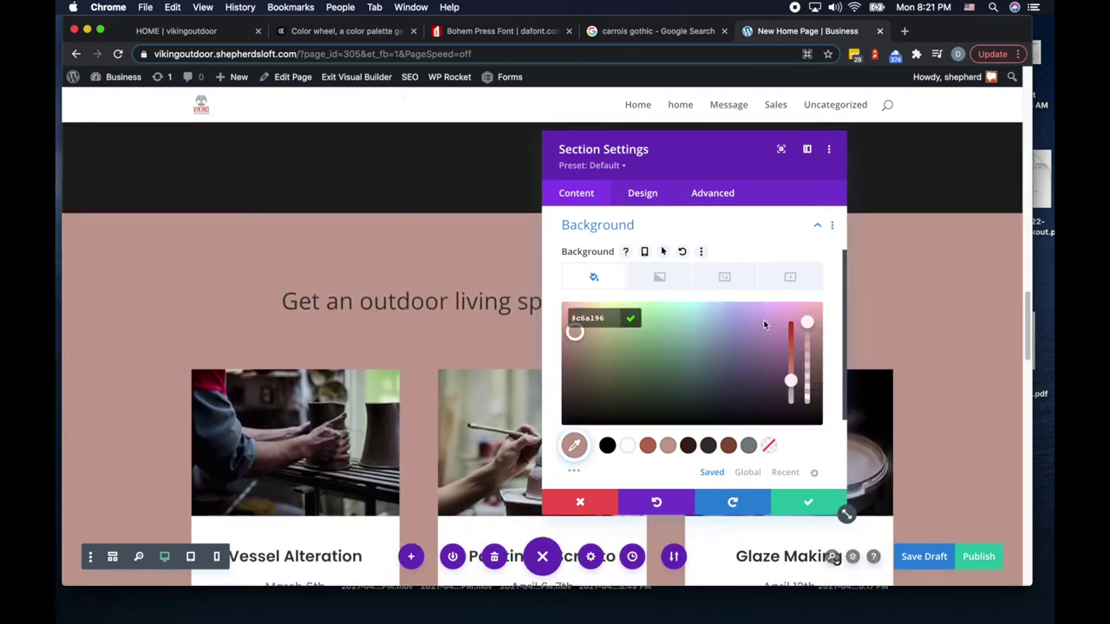
drag(808, 322, 808, 375)
drag(809, 377, 809, 396)
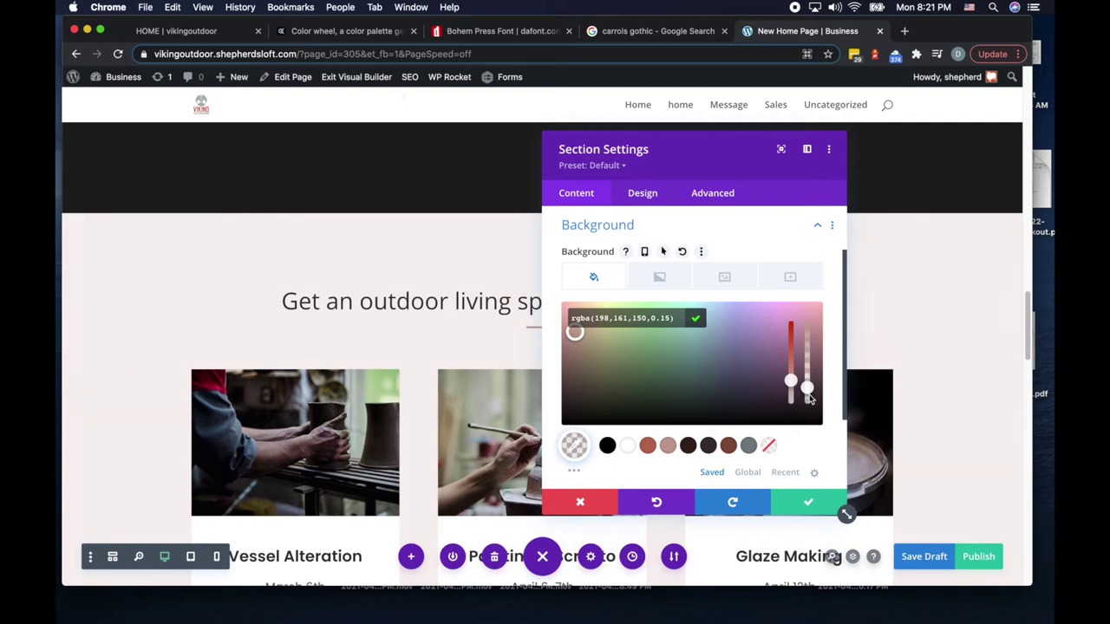
drag(809, 392, 811, 391)
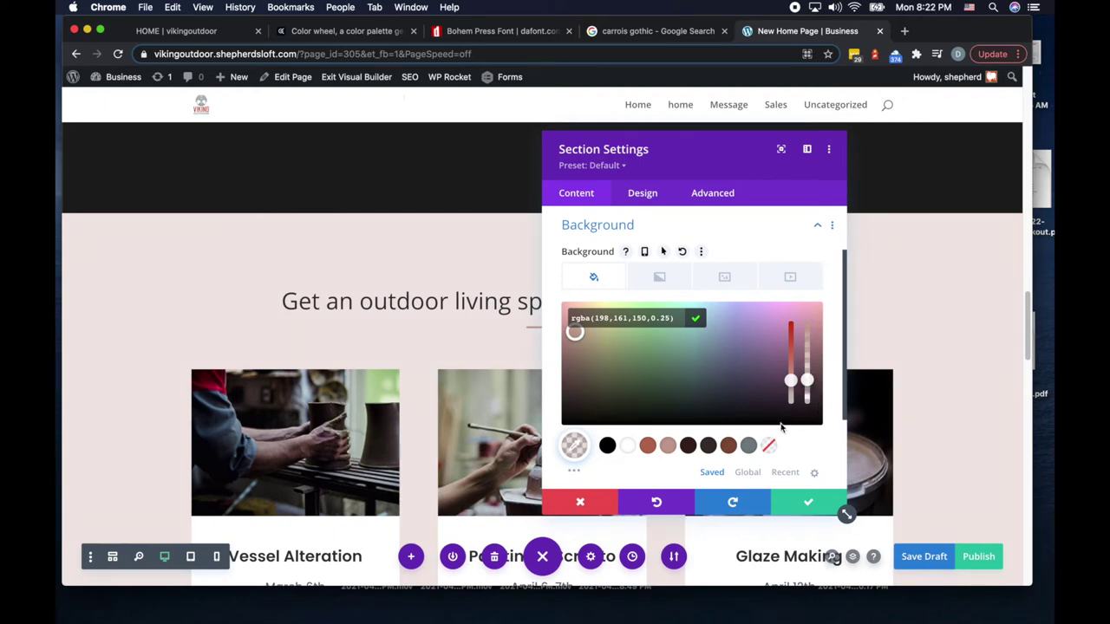
click(812, 502)
Step: Open the hermit-crab row's settings and expand its background options
scroll(651, 446, down, 1)
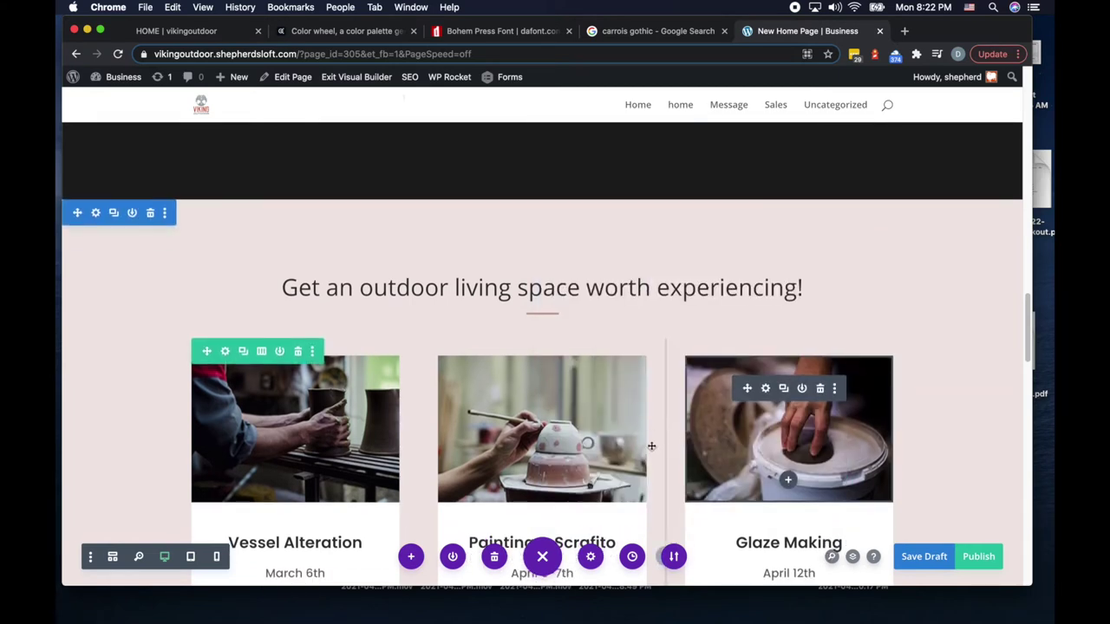
scroll(651, 446, up, 10)
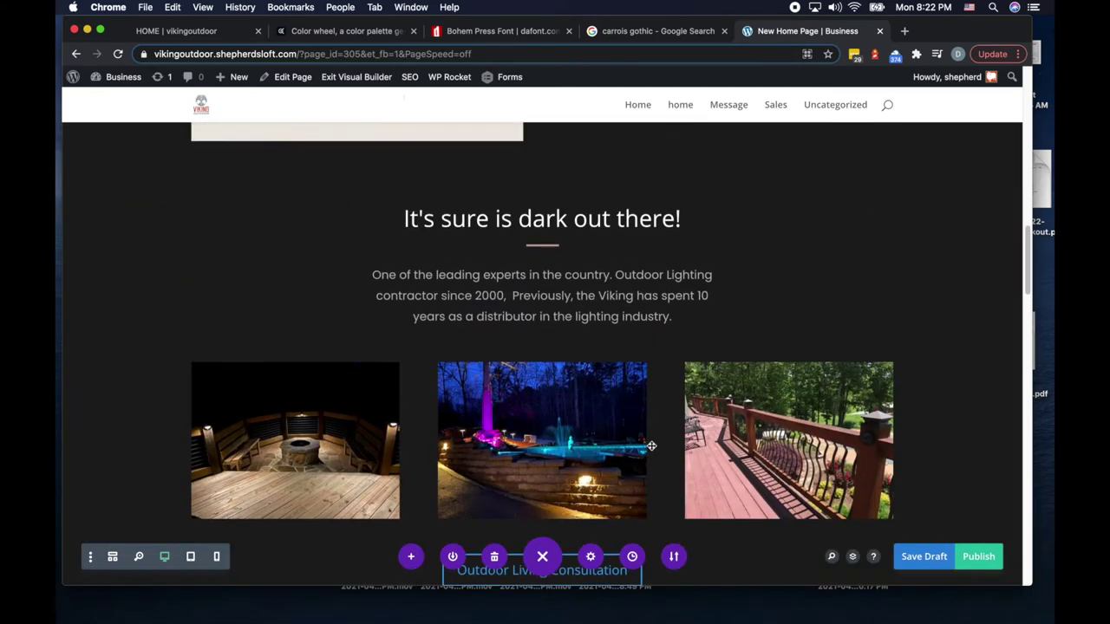
scroll(651, 446, up, 10)
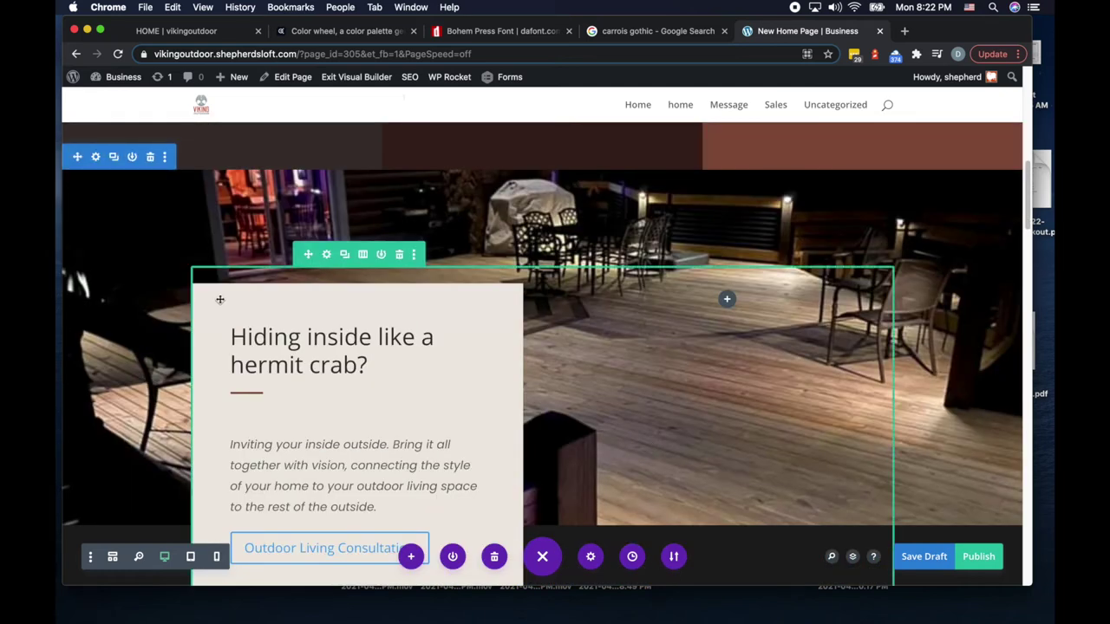
scroll(278, 337, down, 1)
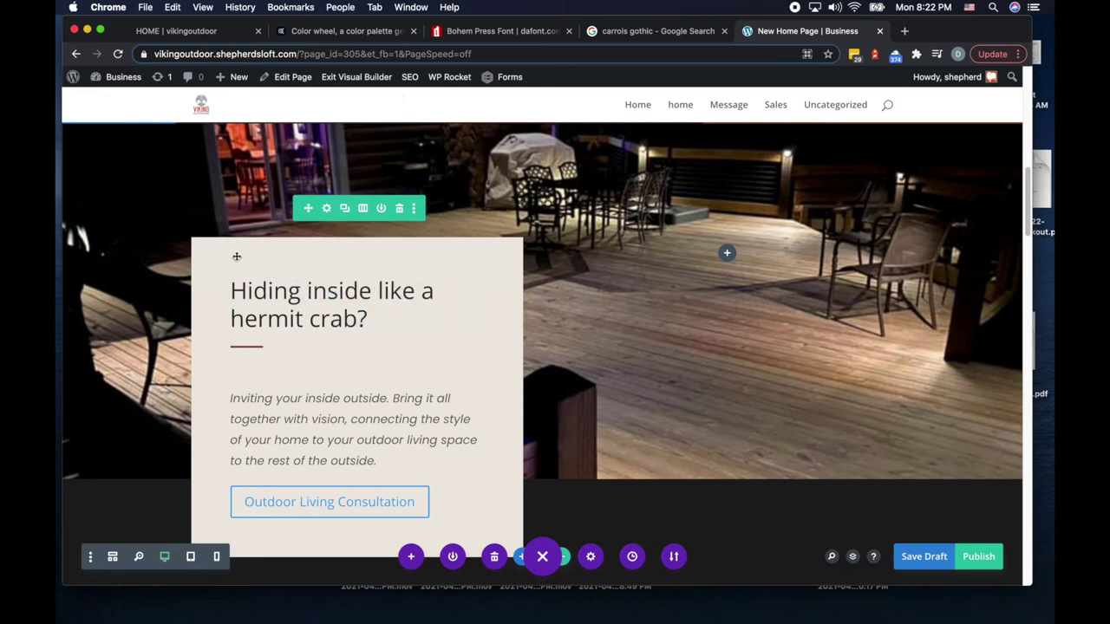
click(327, 210)
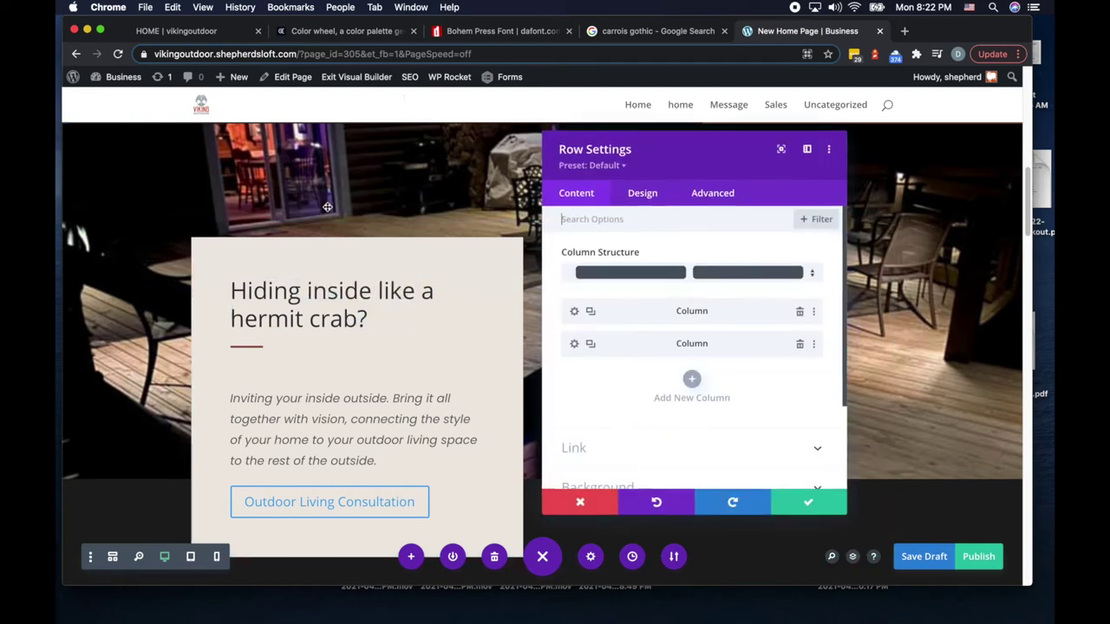
scroll(651, 382, down, 3)
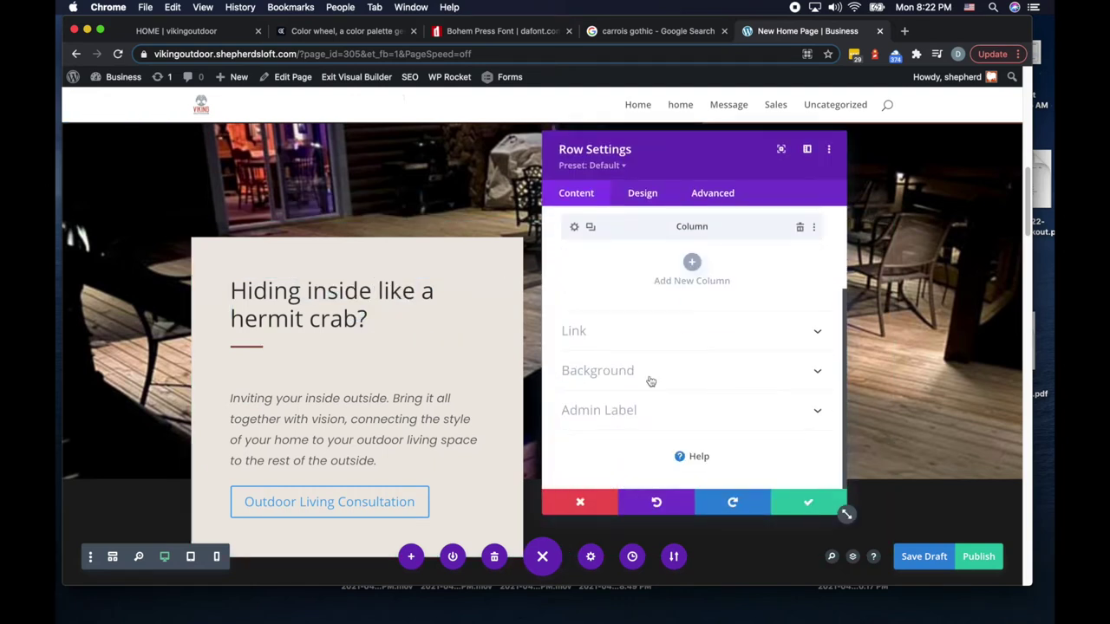
click(600, 371)
scroll(576, 339, up, 3)
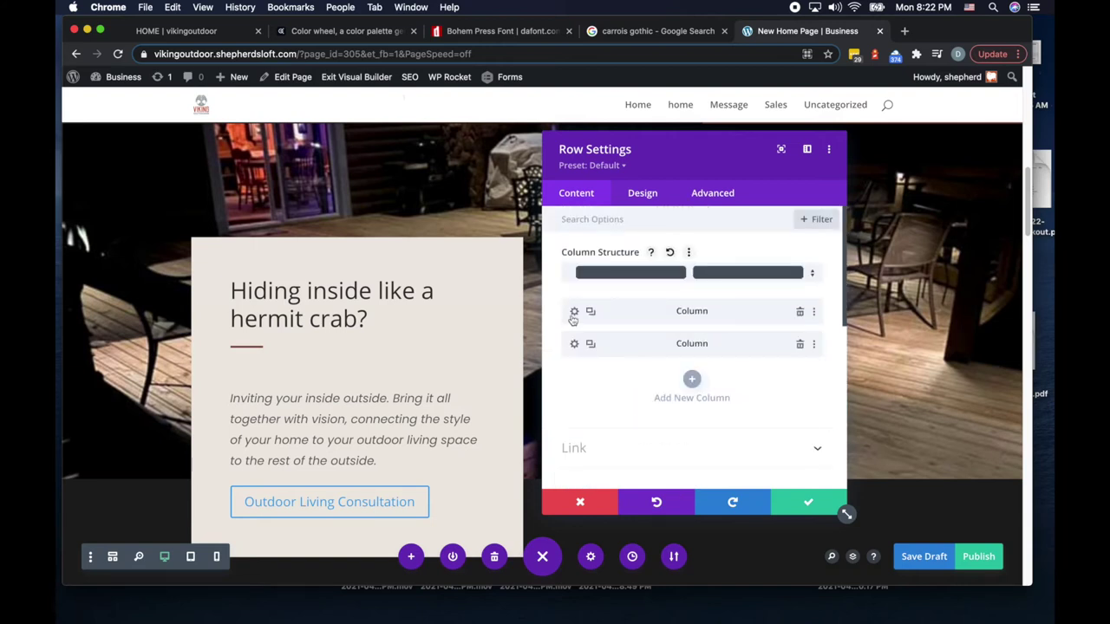
Step: Try pink #c6a196 at different opacities and grey for the column background, then reset to white
click(573, 312)
click(618, 361)
scroll(617, 361, down, 1)
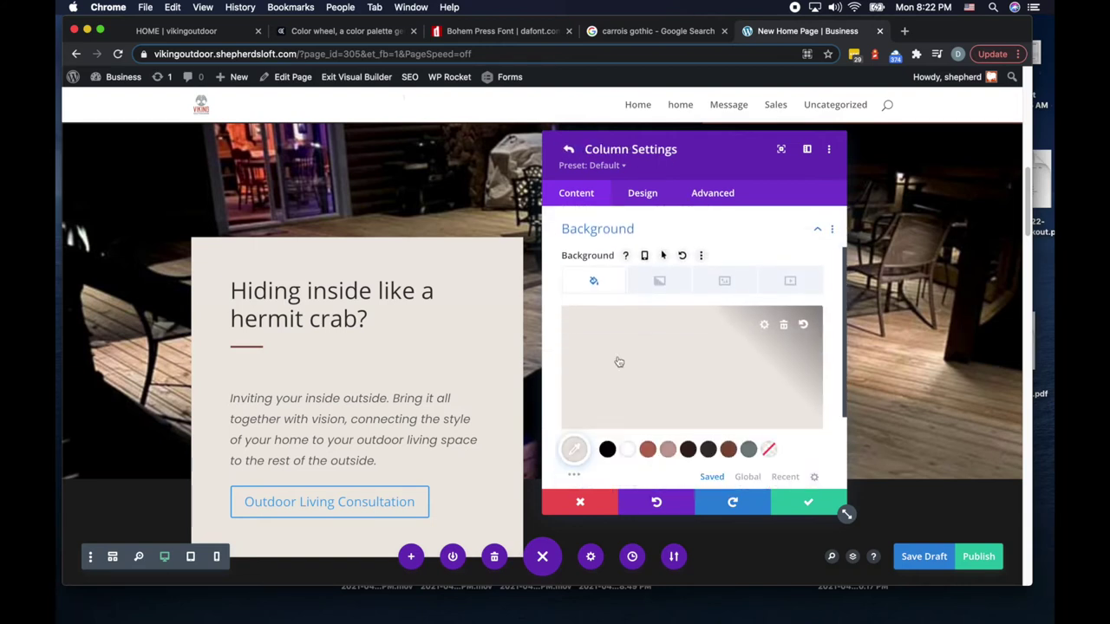
click(668, 433)
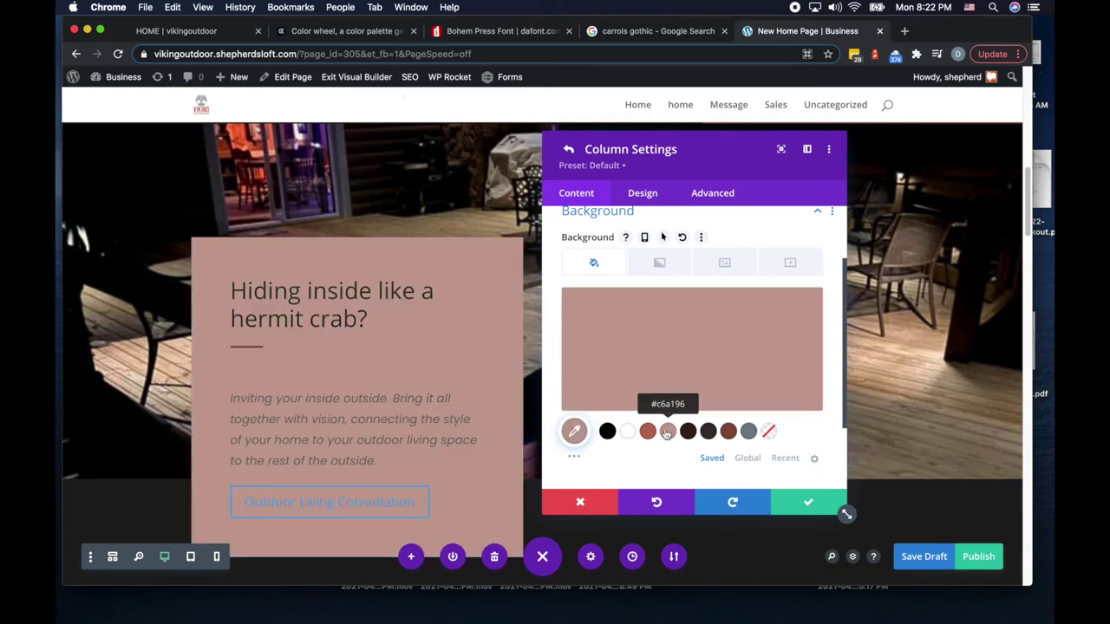
click(764, 309)
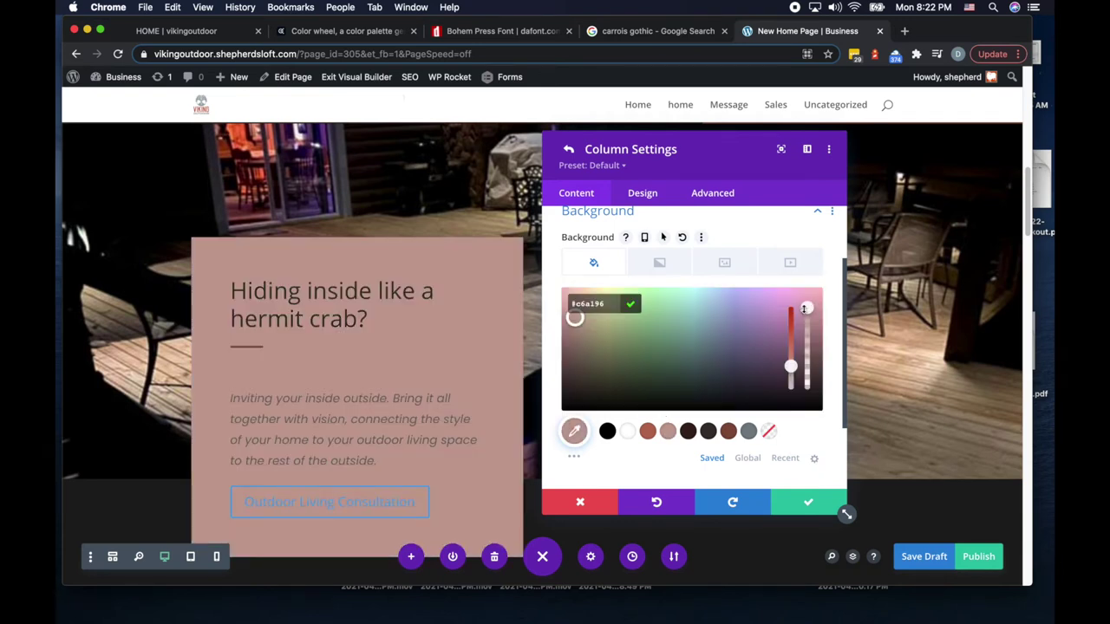
drag(806, 308, 807, 379)
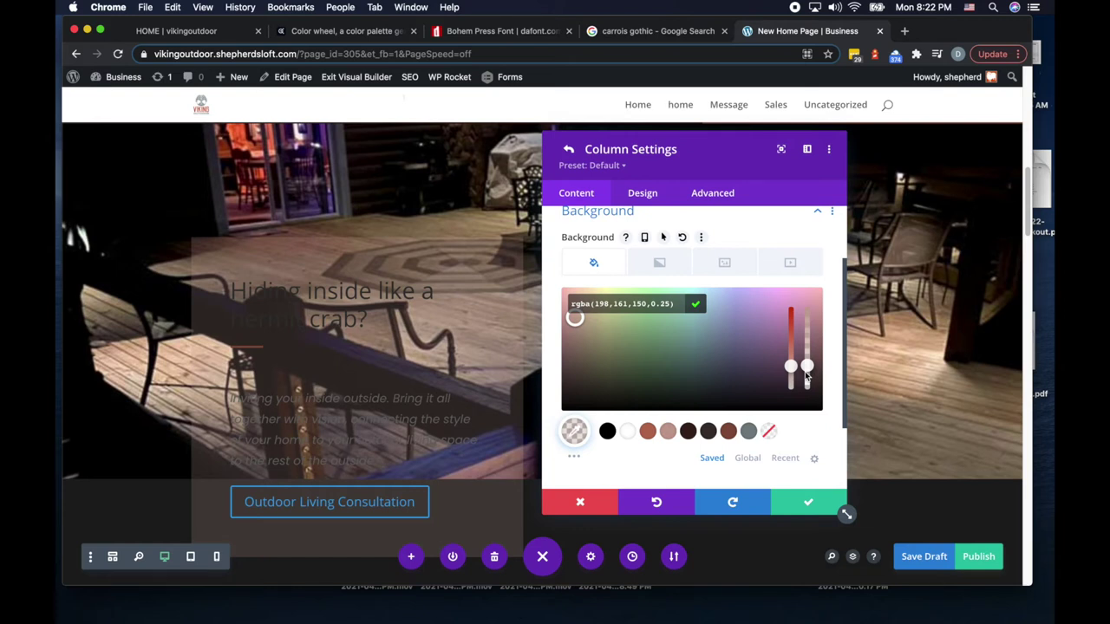
drag(805, 371, 806, 307)
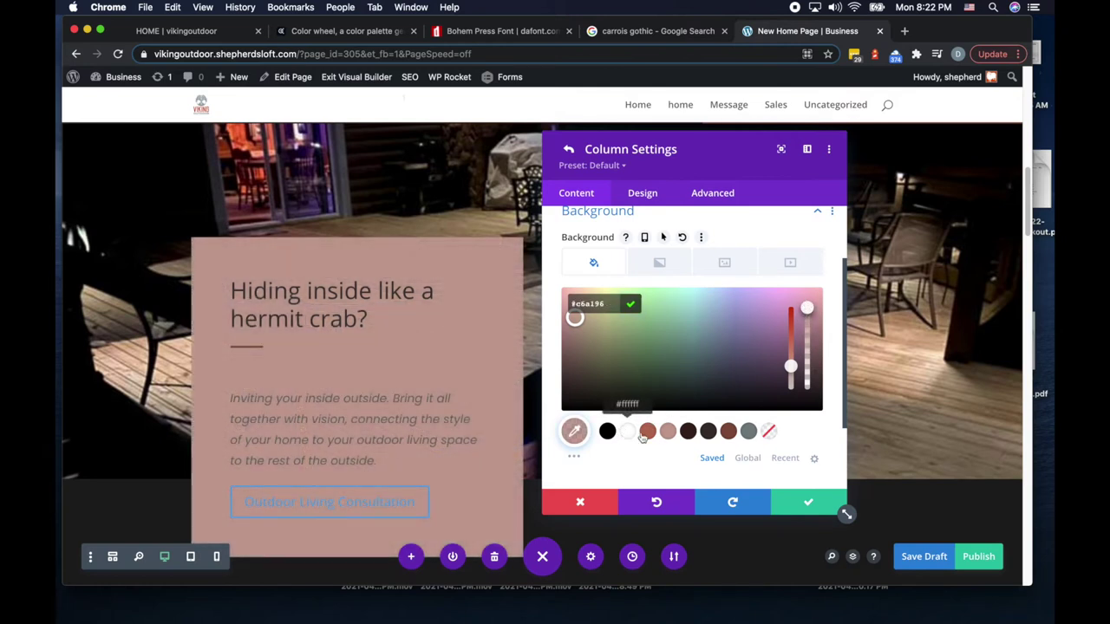
click(748, 431)
click(668, 436)
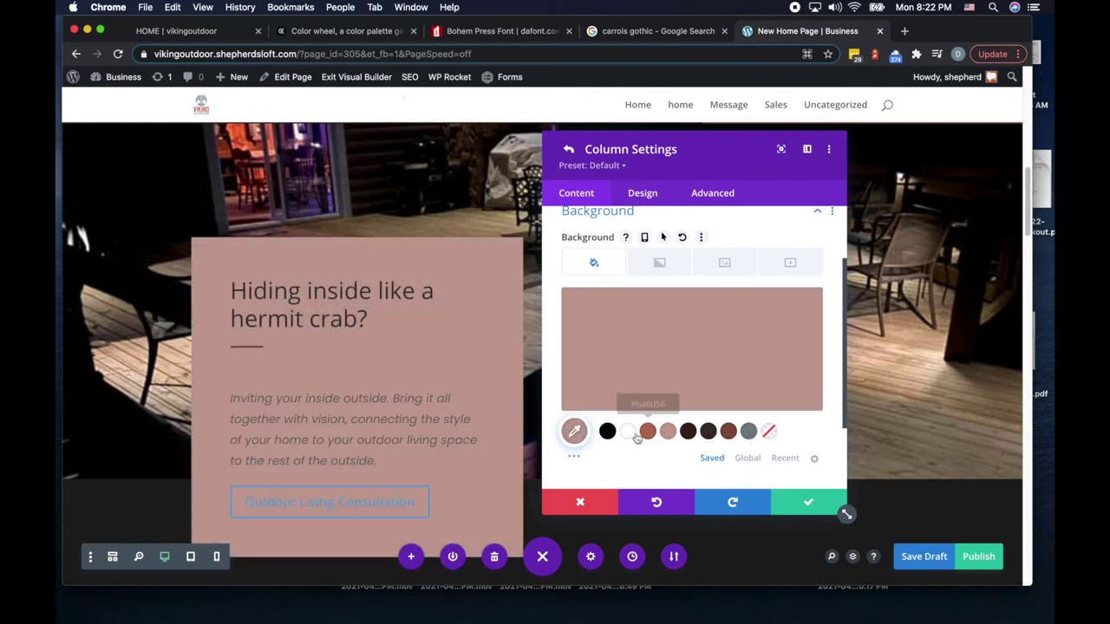
click(627, 433)
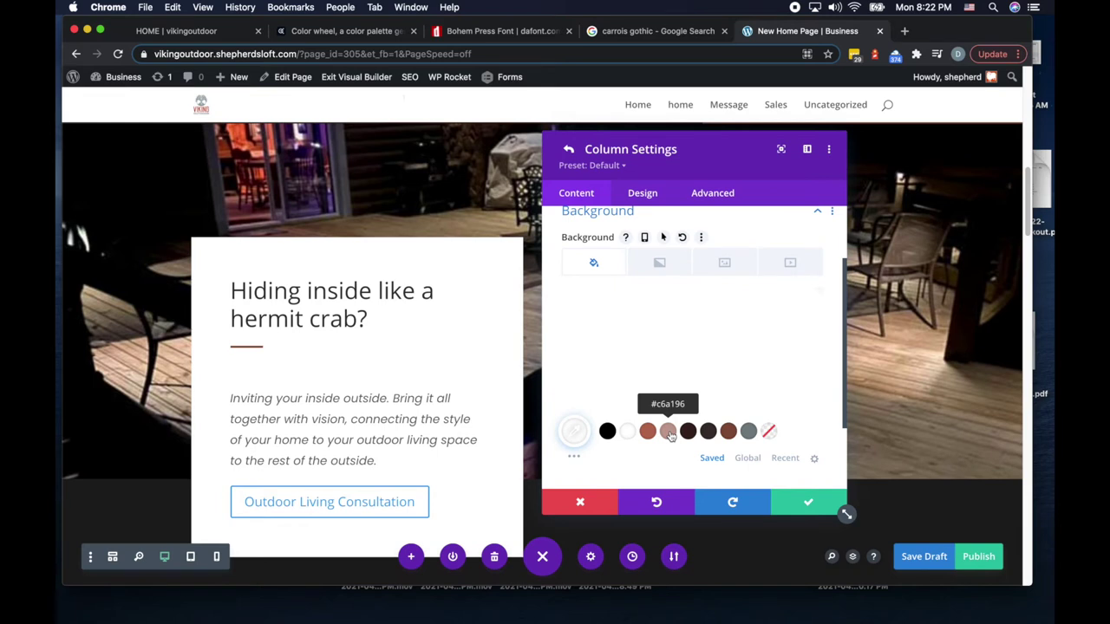
Step: Fill the hermit-crab column with rust-red #ba6d56 and save it
scroll(518, 431, up, 6)
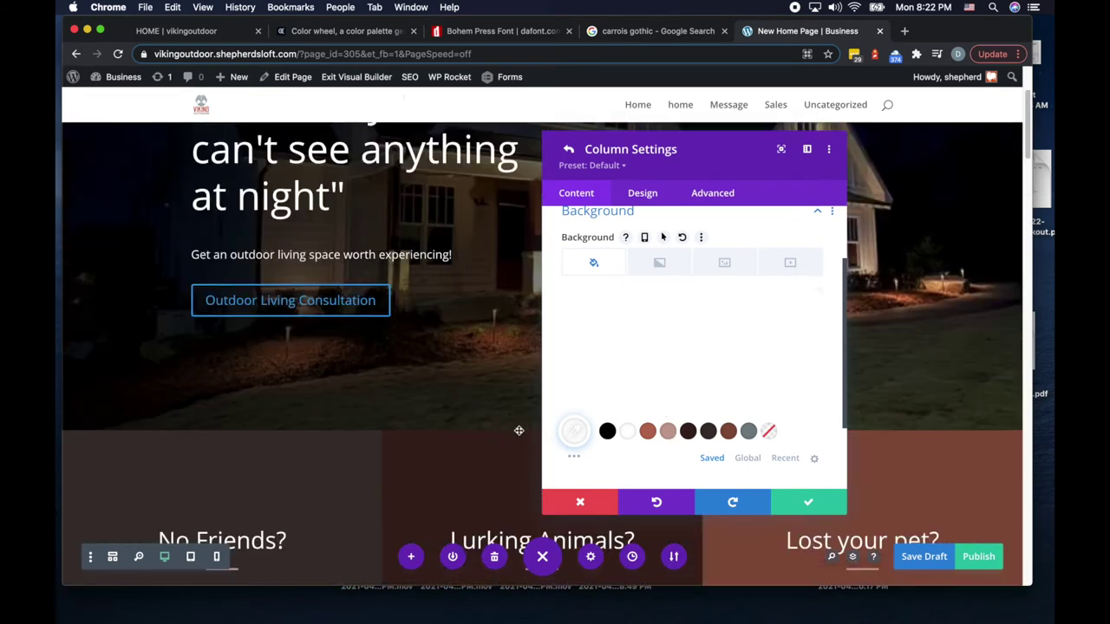
scroll(519, 431, down, 6)
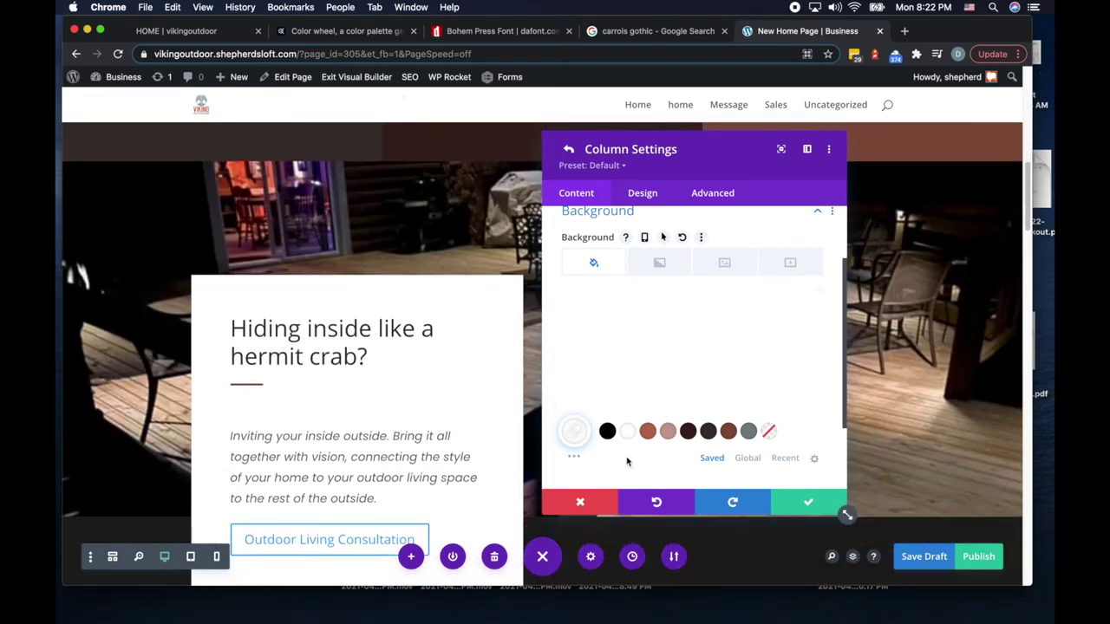
click(647, 432)
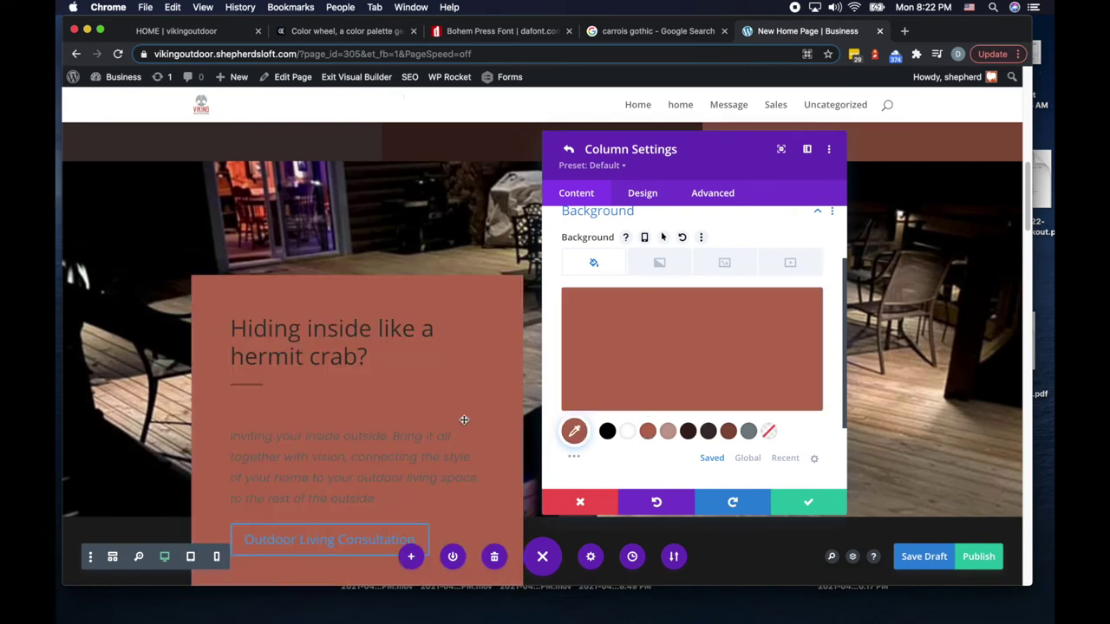
scroll(463, 421, up, 6)
scroll(464, 420, down, 6)
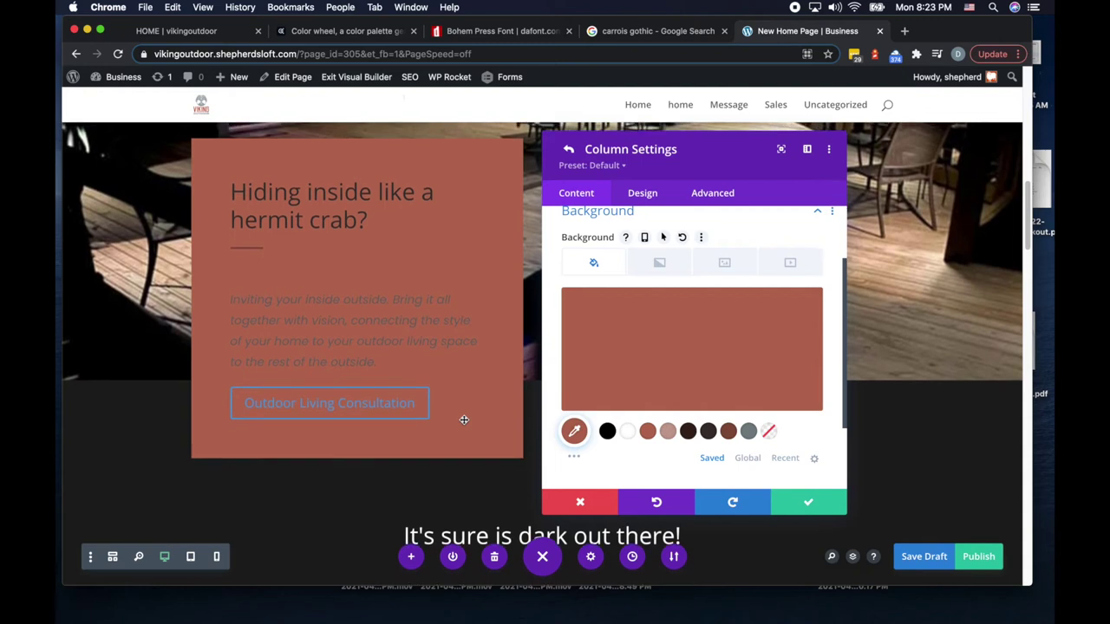
scroll(463, 420, up, 2)
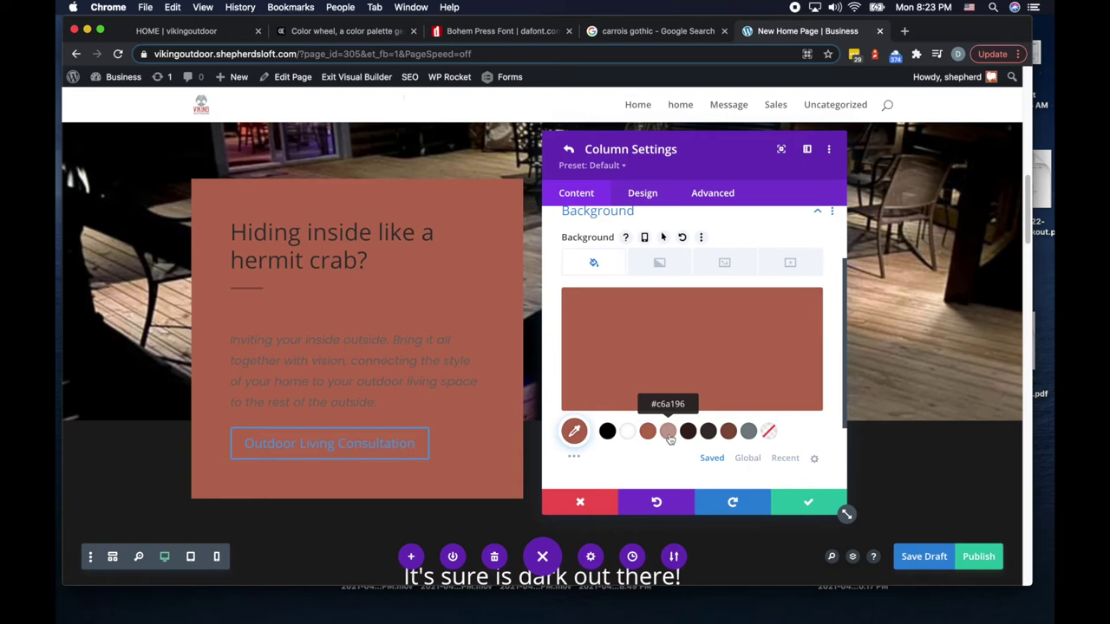
scroll(462, 436, up, 5)
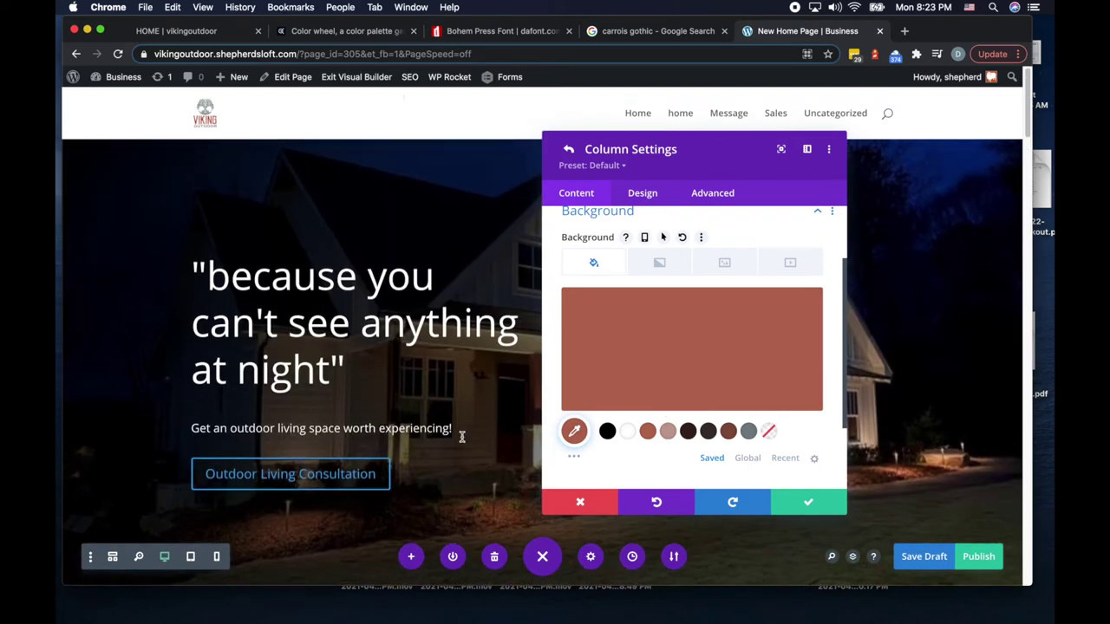
scroll(462, 436, down, 5)
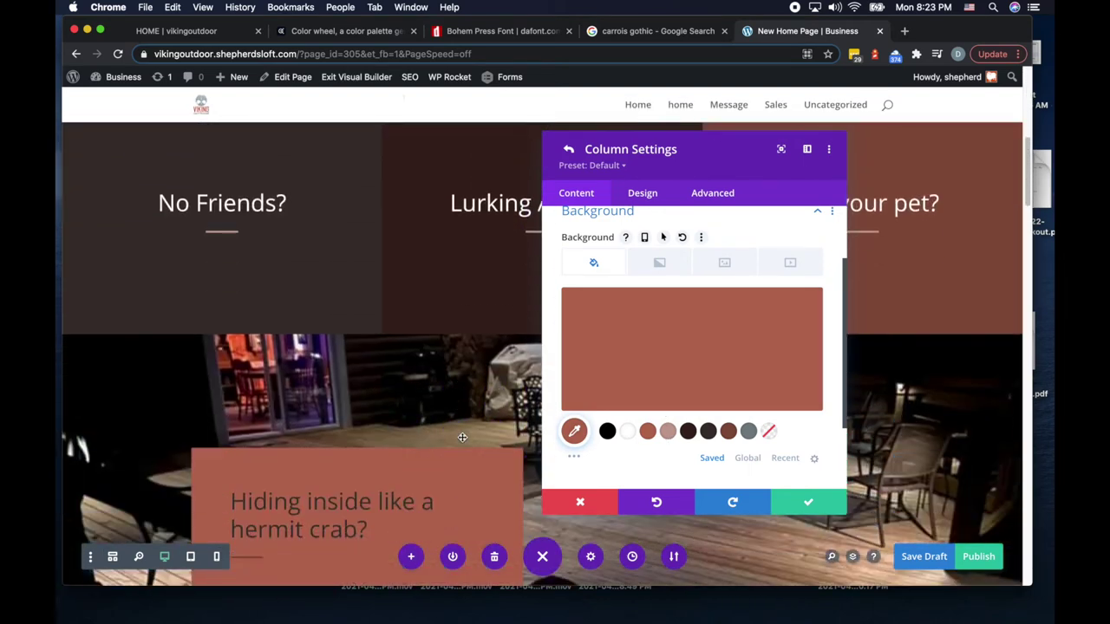
scroll(462, 437, down, 5)
scroll(462, 438, up, 3)
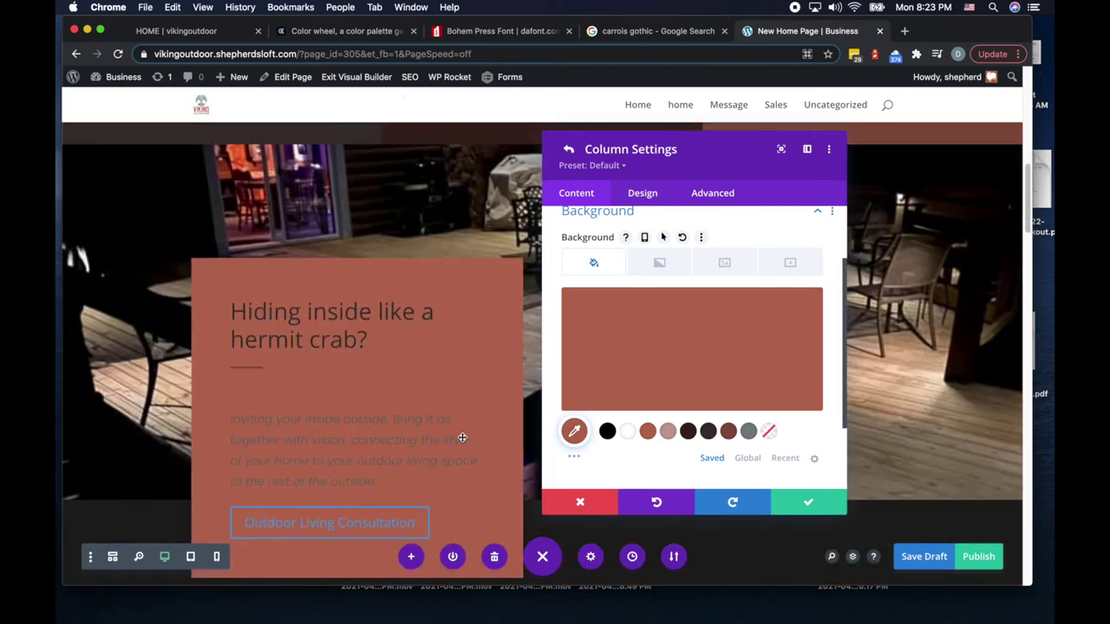
scroll(462, 436, up, 5)
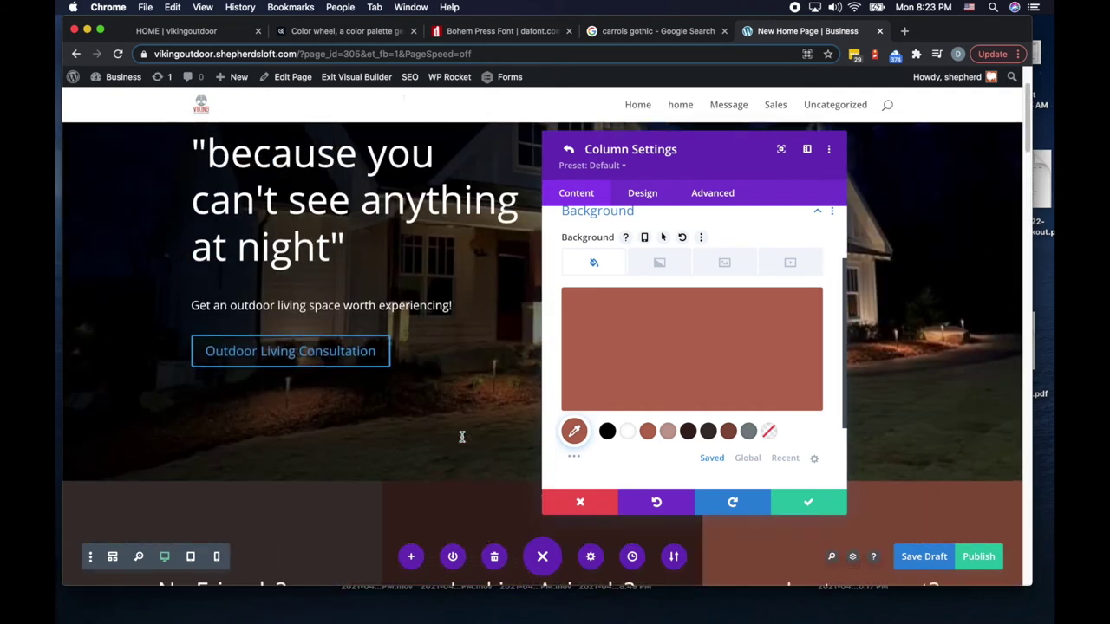
scroll(462, 436, down, 5)
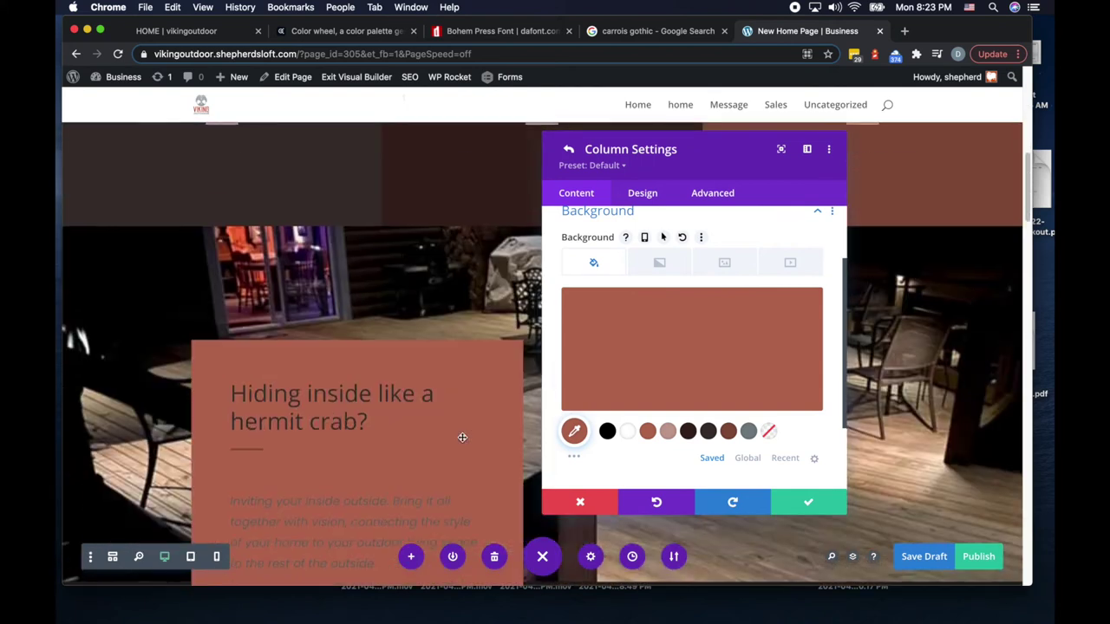
scroll(462, 437, down, 3)
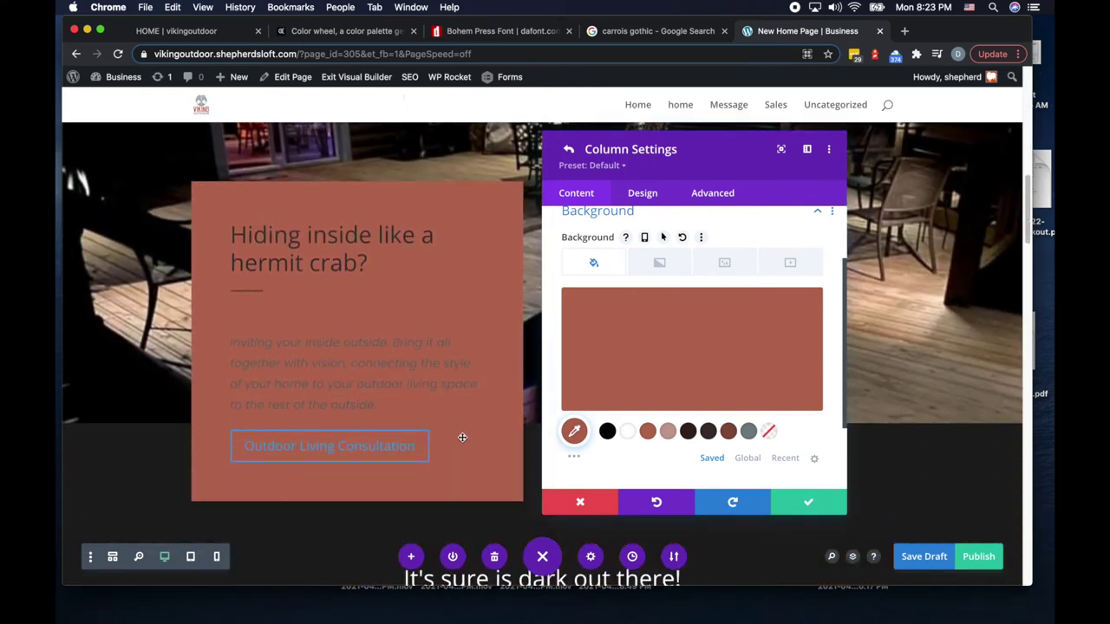
click(809, 506)
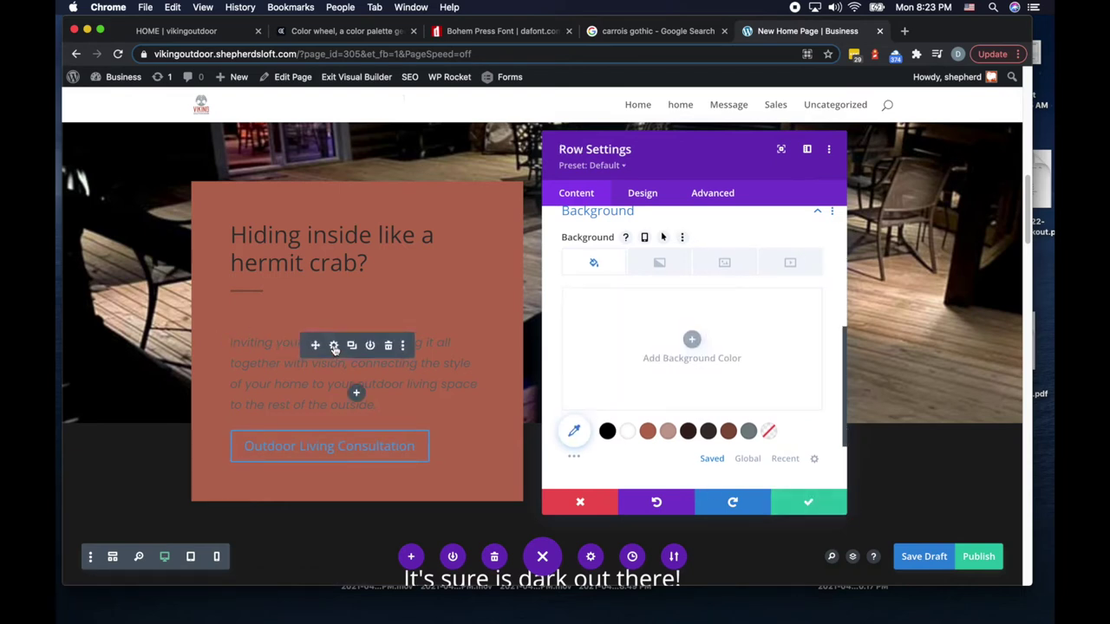
Step: Set the card's paragraph text colour to Light and save
click(334, 346)
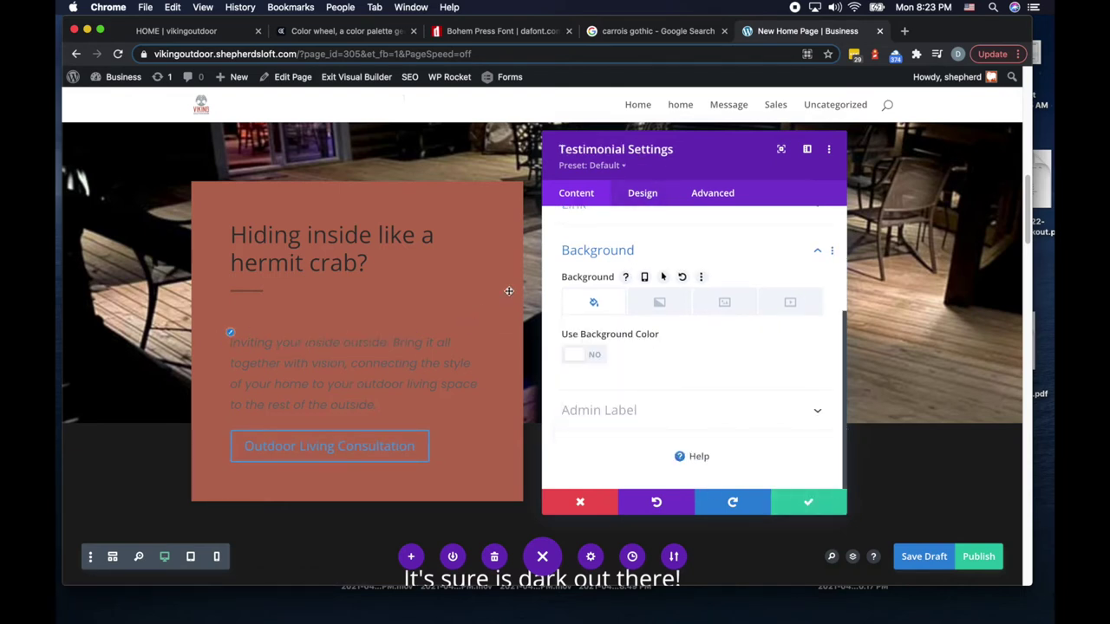
scroll(640, 243, up, 4)
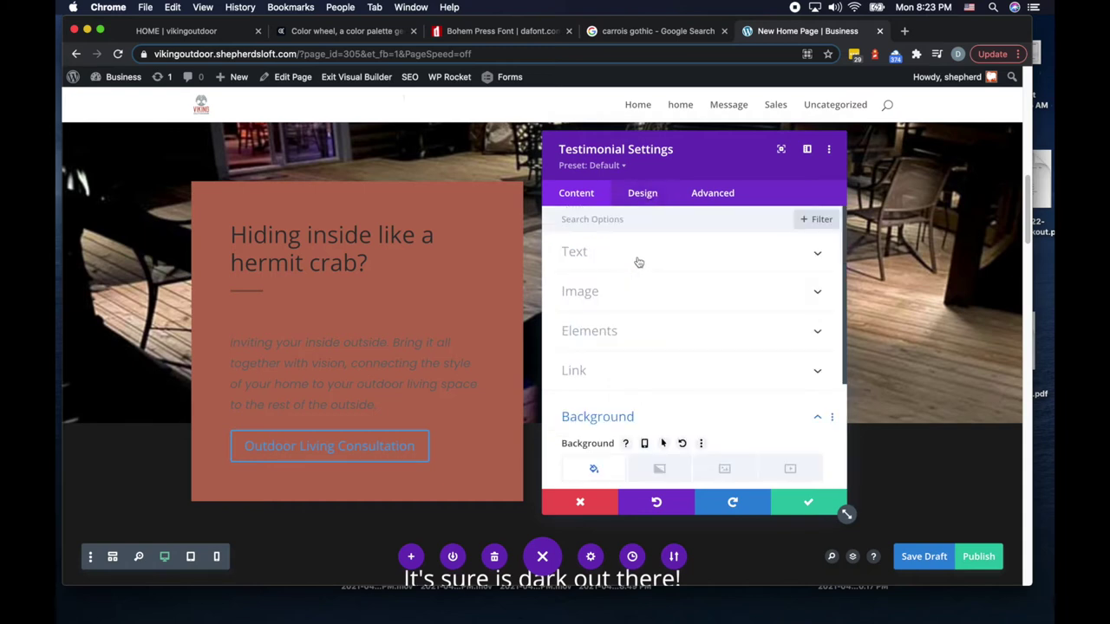
click(600, 218)
text(lig)
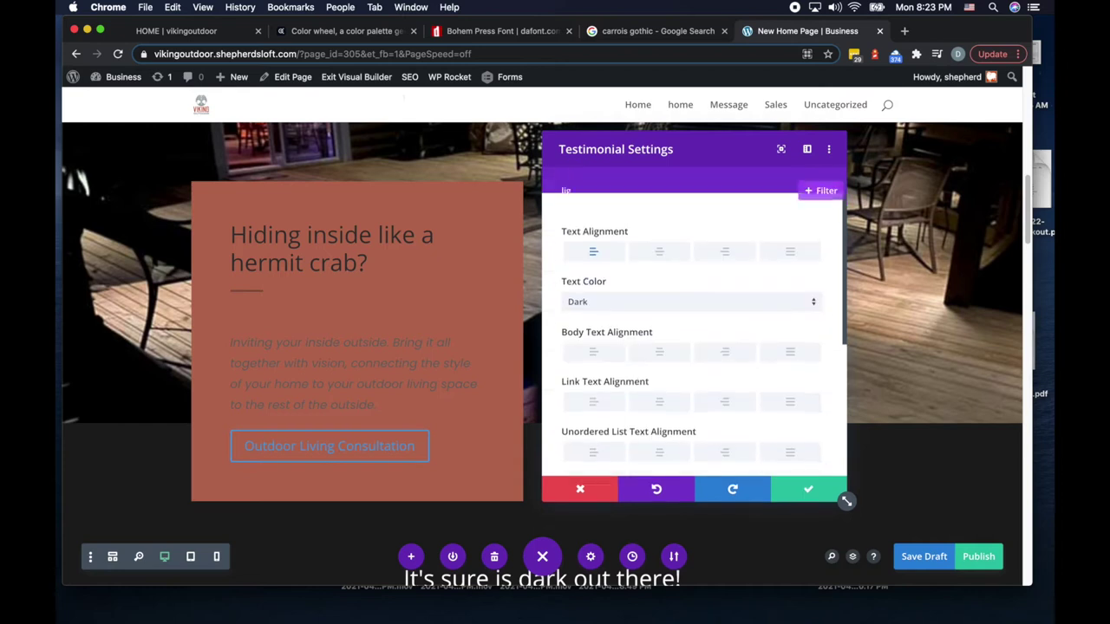
text(ht)
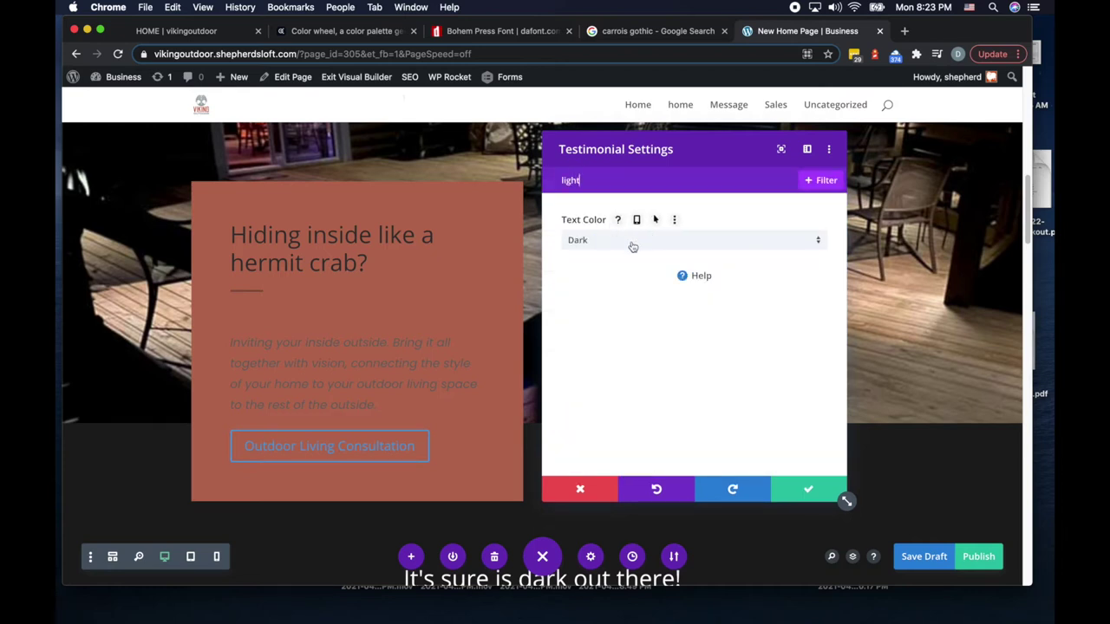
click(592, 242)
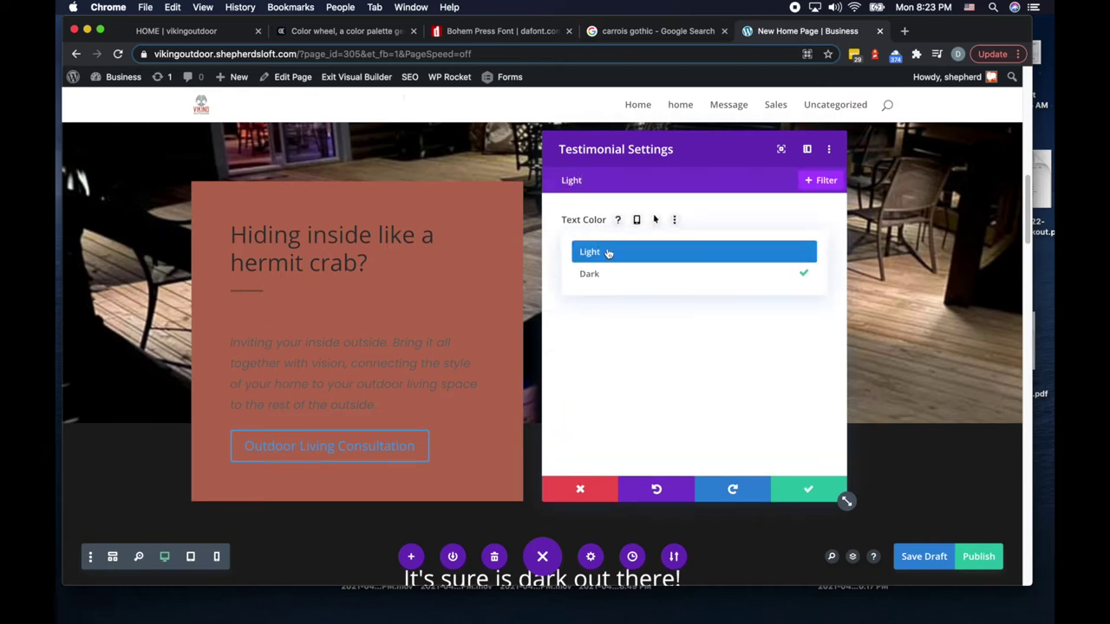
click(605, 250)
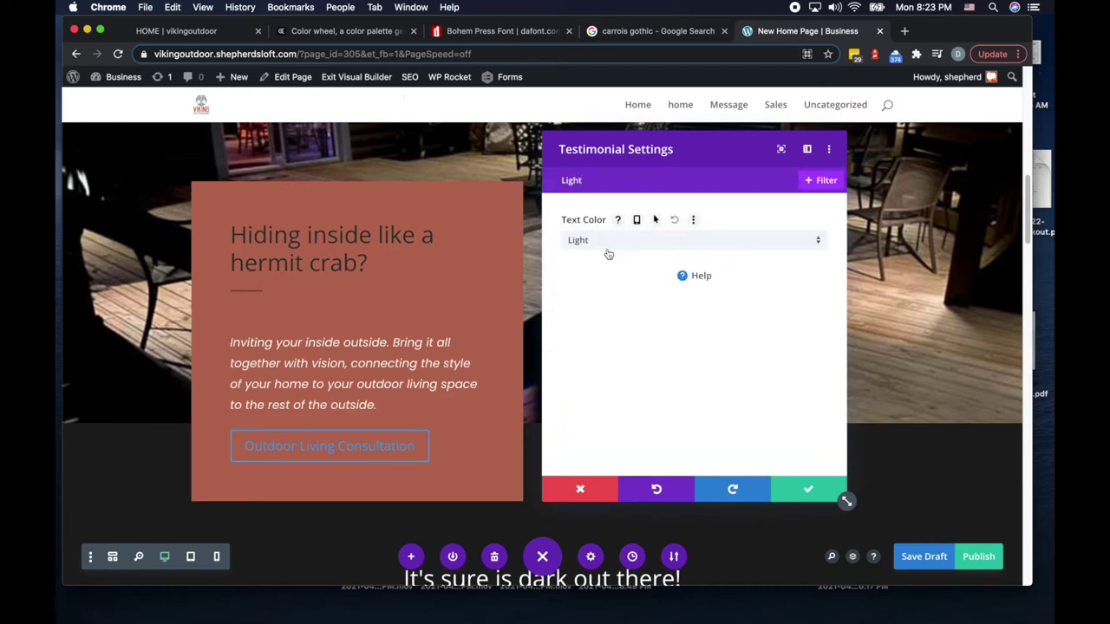
click(809, 489)
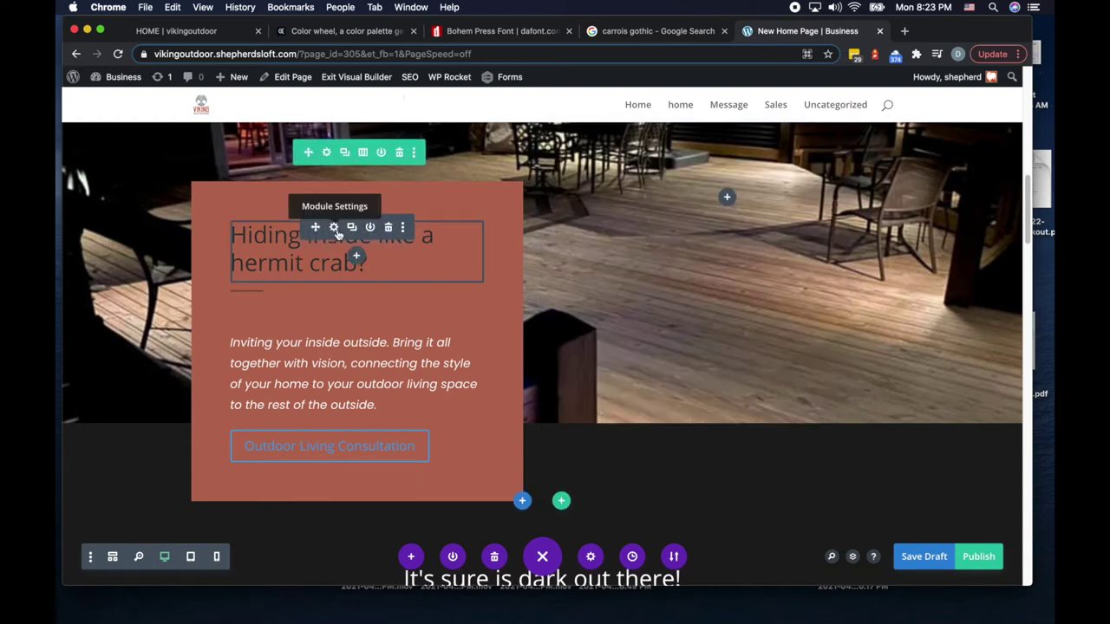
Step: Set the 'Hiding inside like a hermit crab?' heading text colour to Light and save
click(333, 229)
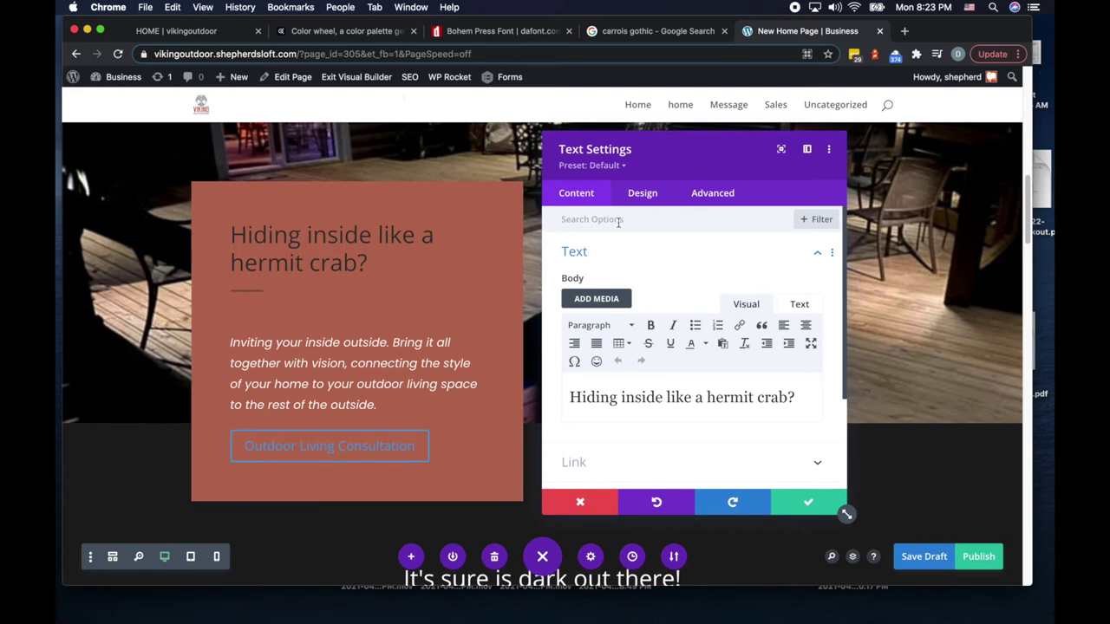
text(f)
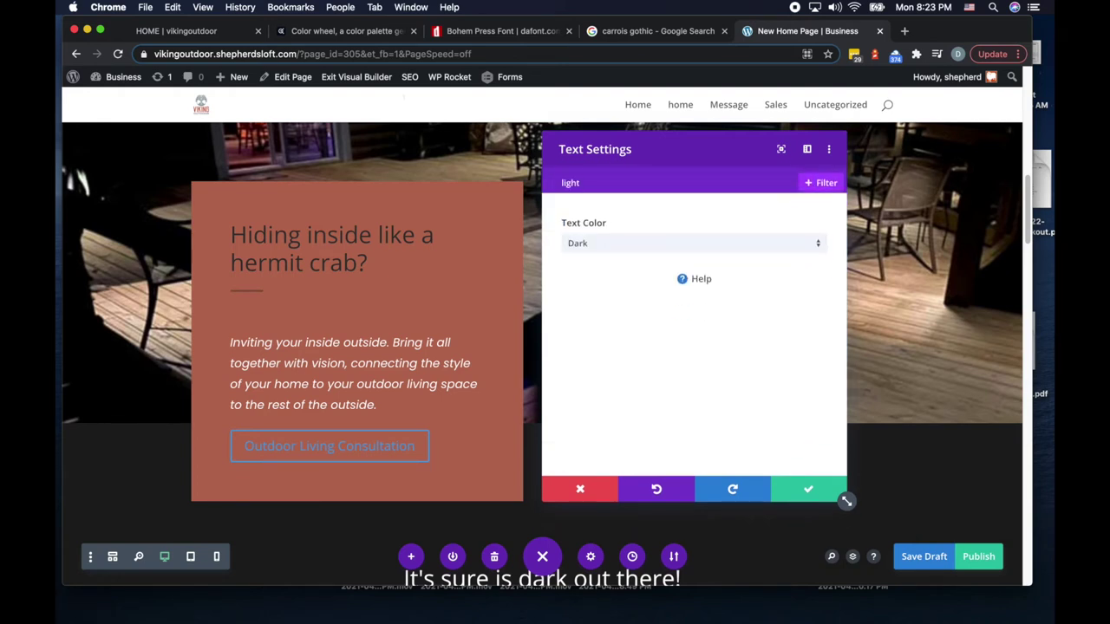
click(628, 242)
click(618, 252)
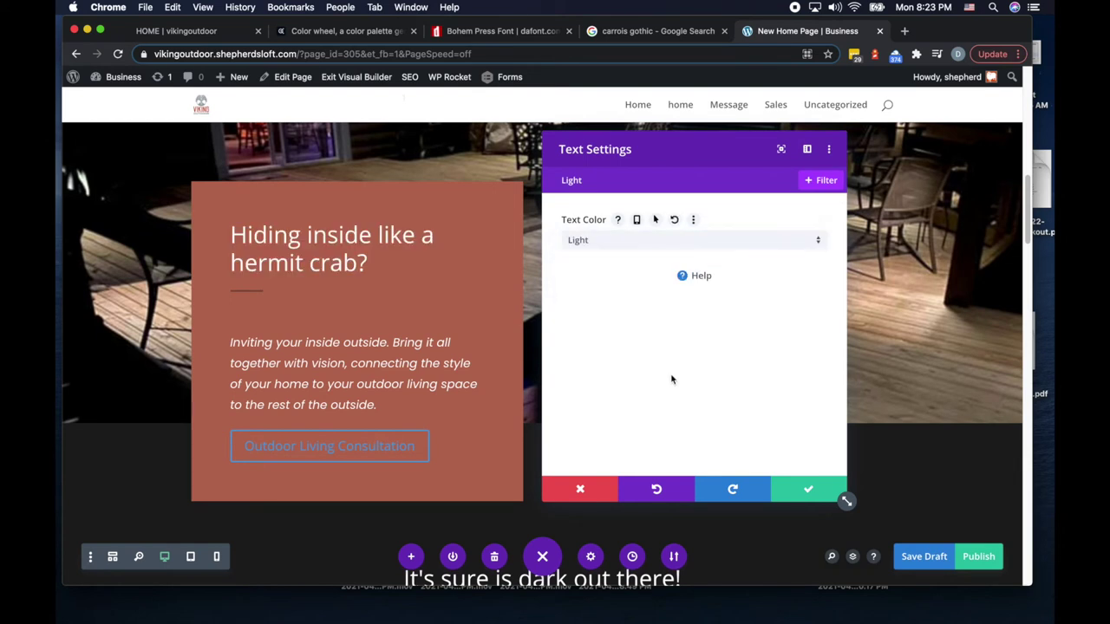
click(811, 491)
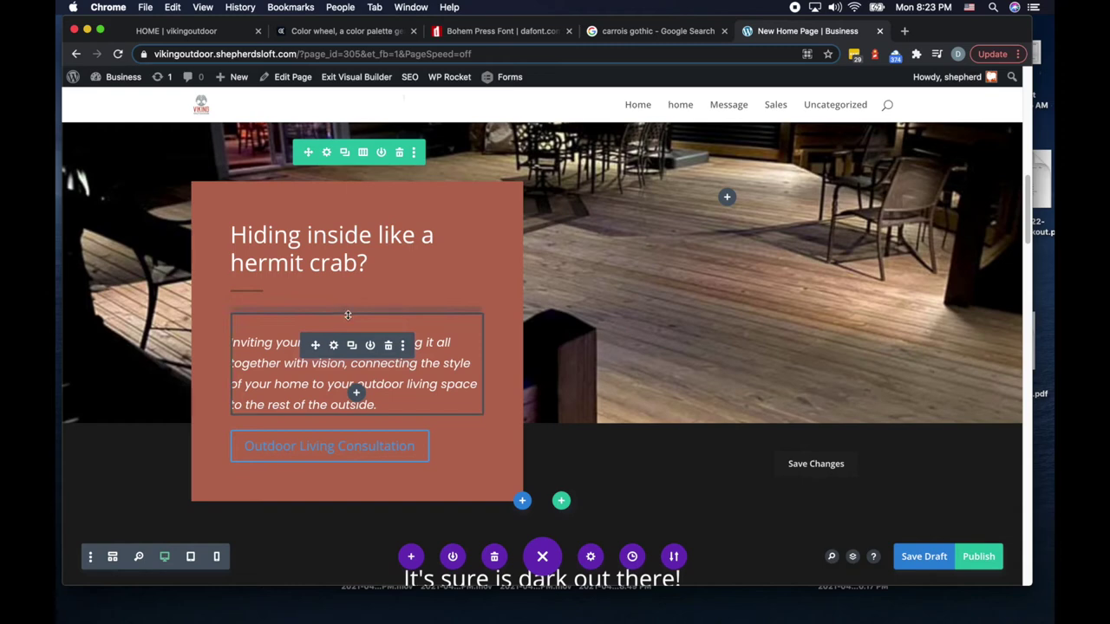
Step: Apply the saved rust-brown swatch as the outdoor living section's background and save
scroll(526, 419, down, 1)
scroll(526, 418, down, 10)
scroll(527, 419, up, 12)
scroll(526, 419, down, 6)
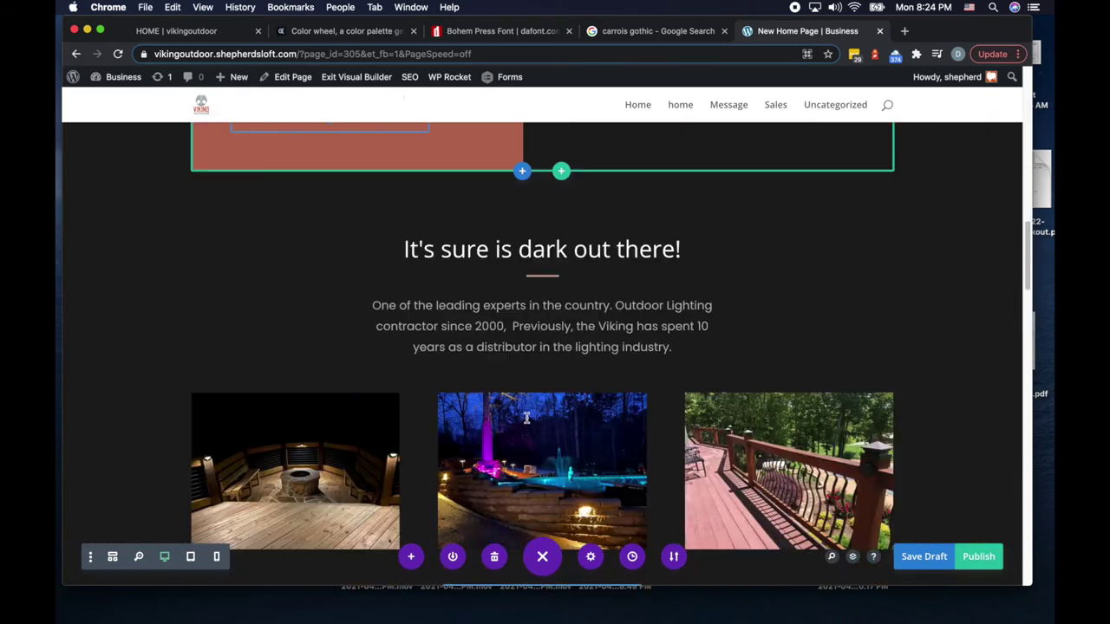
scroll(526, 419, down, 7)
scroll(127, 339, up, 2)
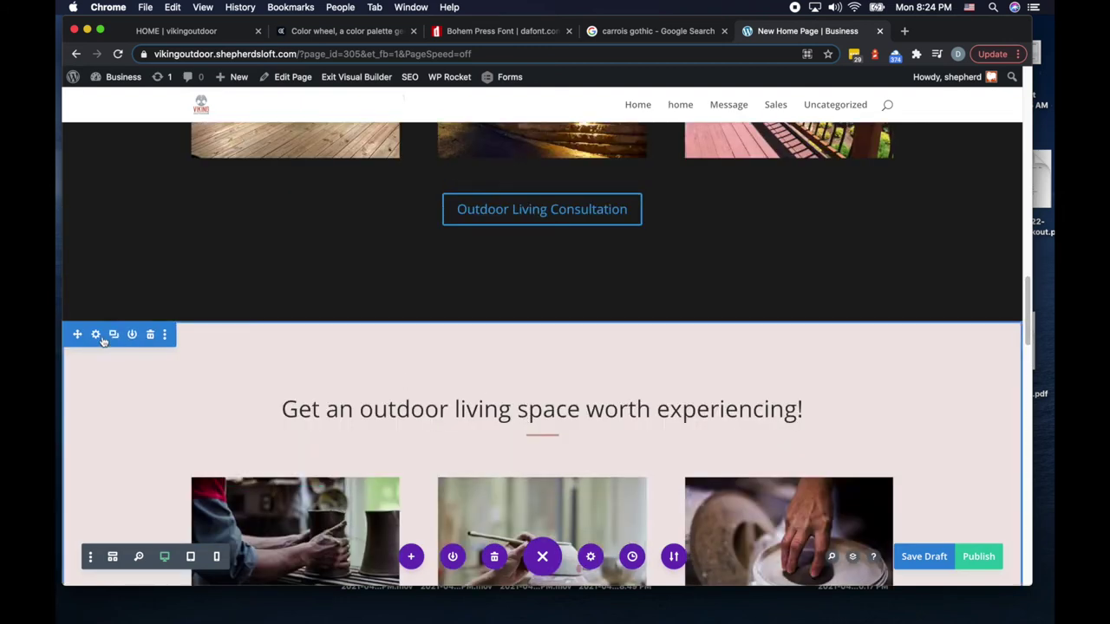
click(96, 335)
click(612, 295)
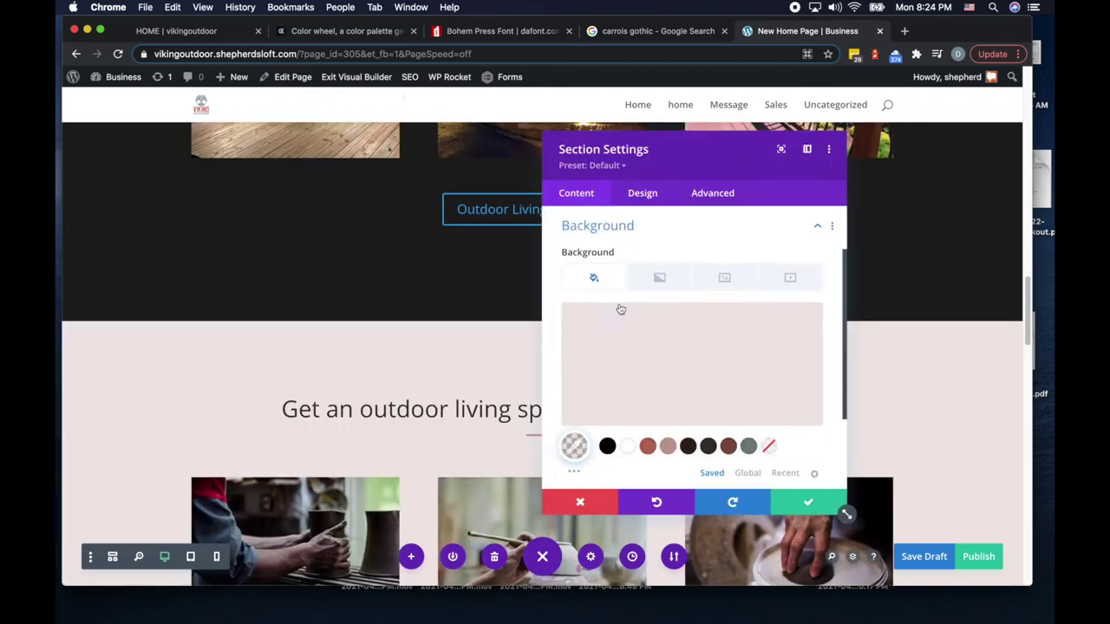
click(648, 444)
click(807, 502)
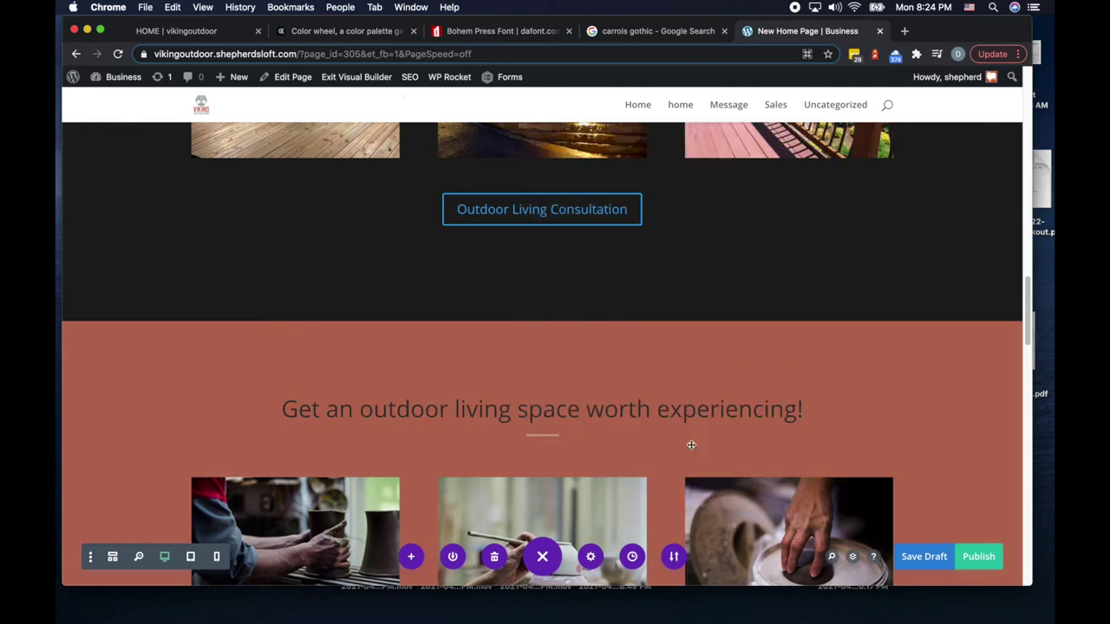
Step: Set the section heading's text colour to Light and save
click(519, 404)
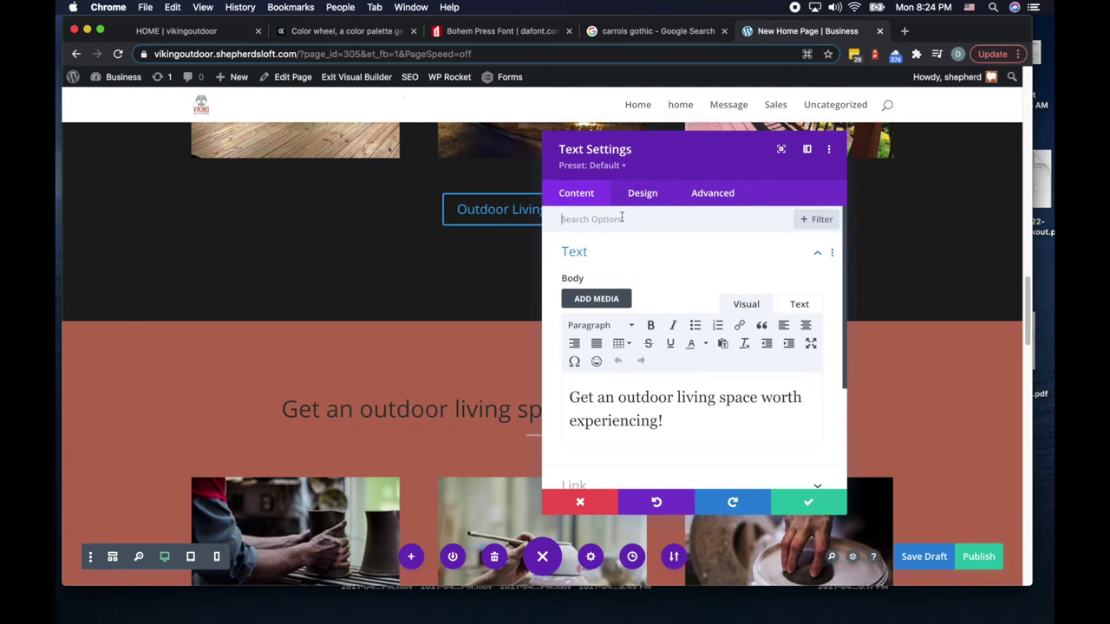
text(light)
click(652, 239)
click(630, 253)
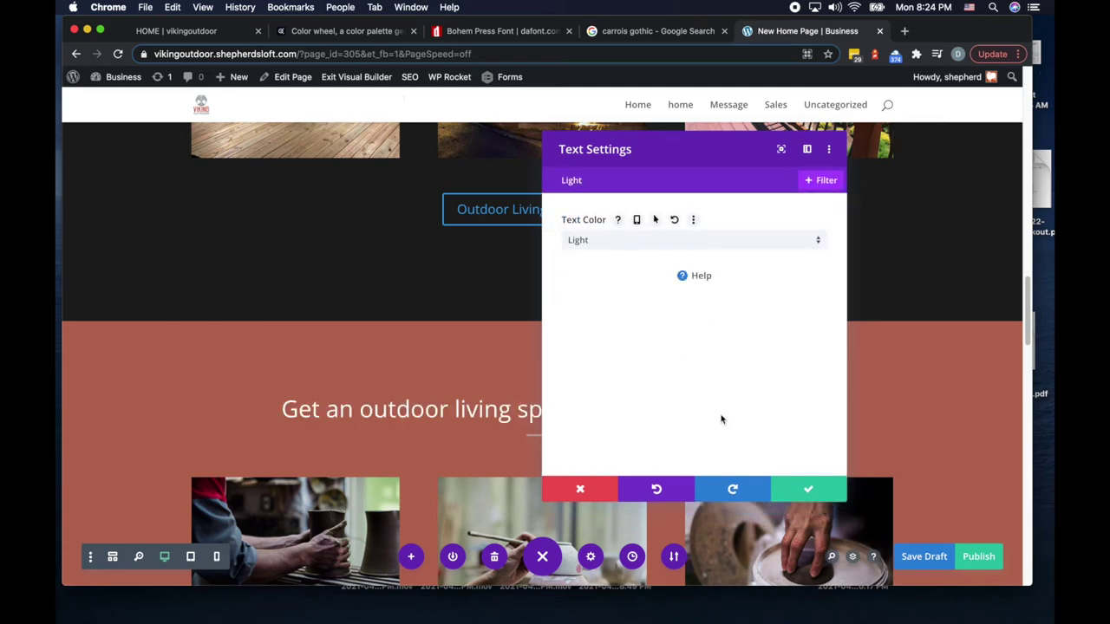
click(808, 490)
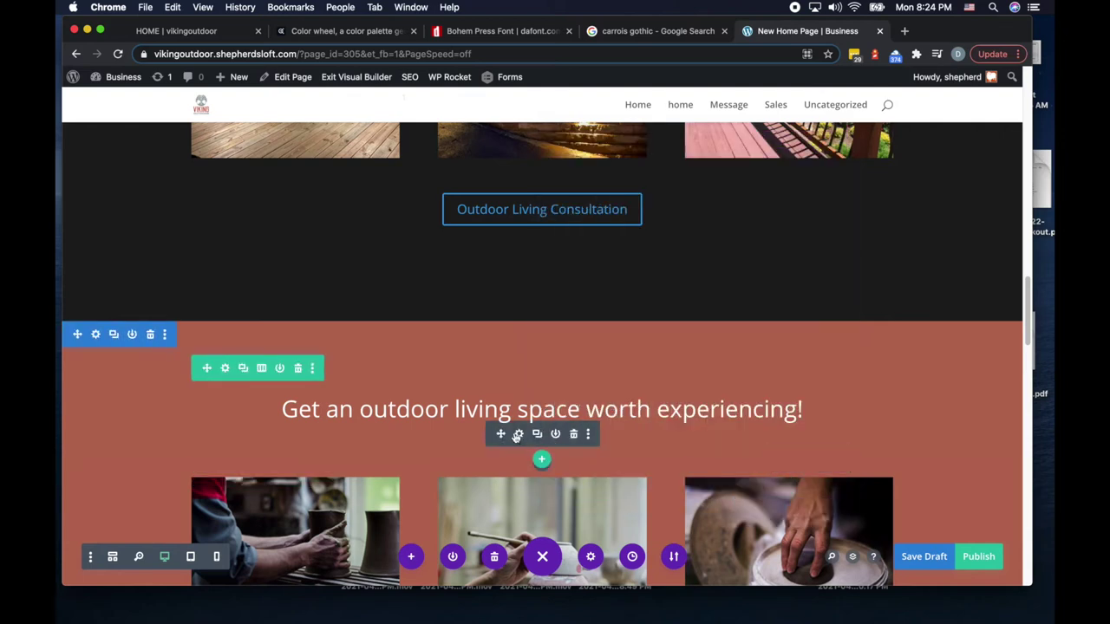
Step: Clear the first card's image and text and insert a Blurb module into the first column
scroll(669, 476, down, 5)
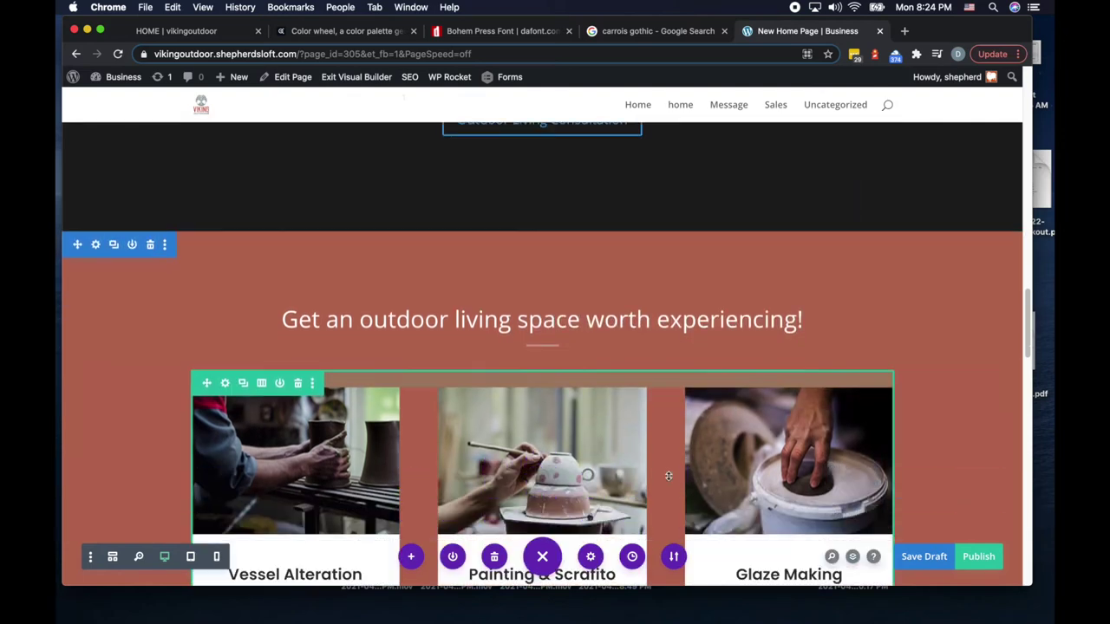
scroll(669, 476, down, 3)
scroll(666, 474, up, 1)
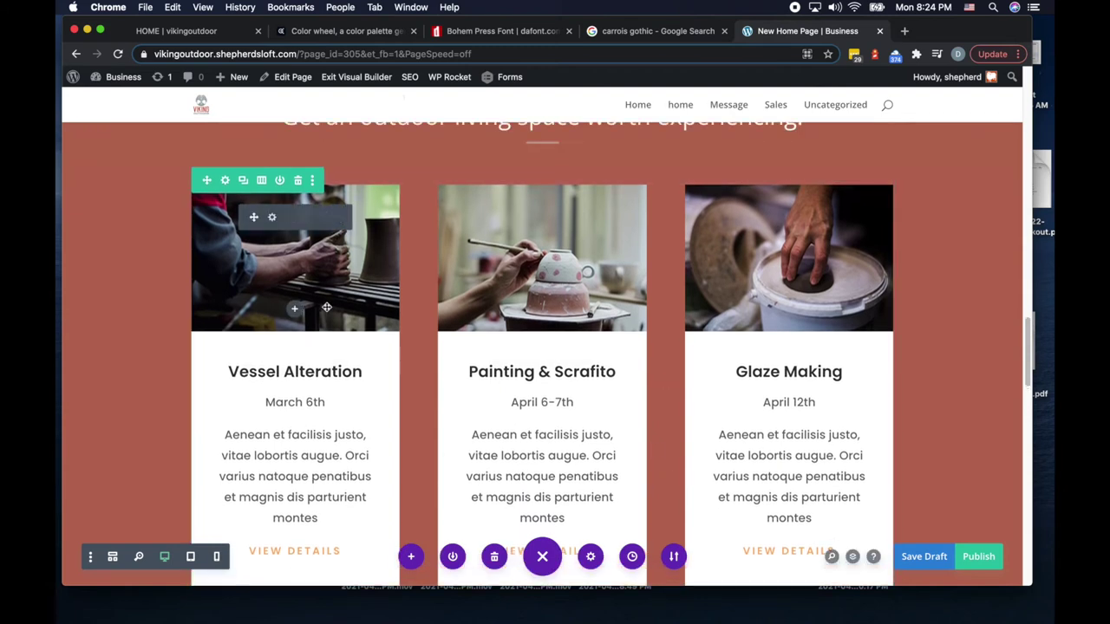
click(326, 218)
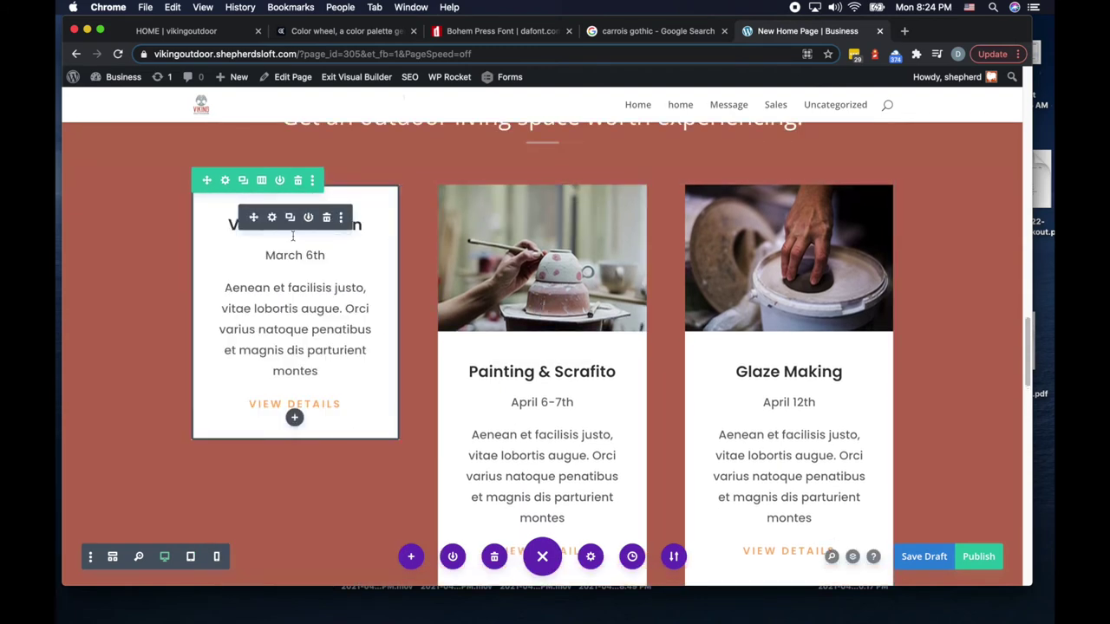
click(327, 219)
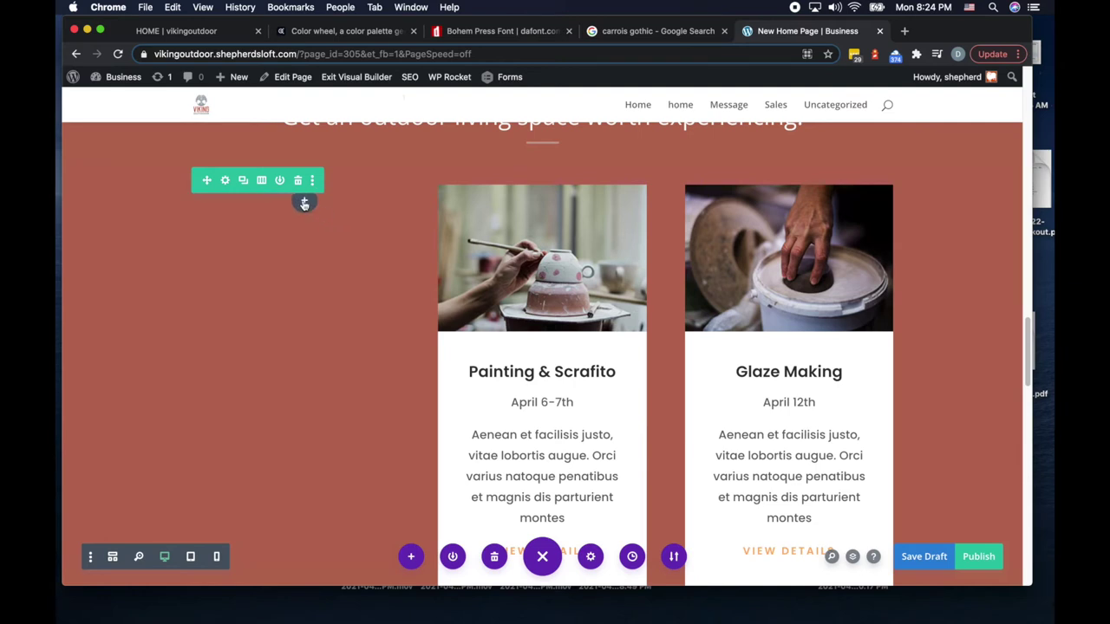
click(306, 202)
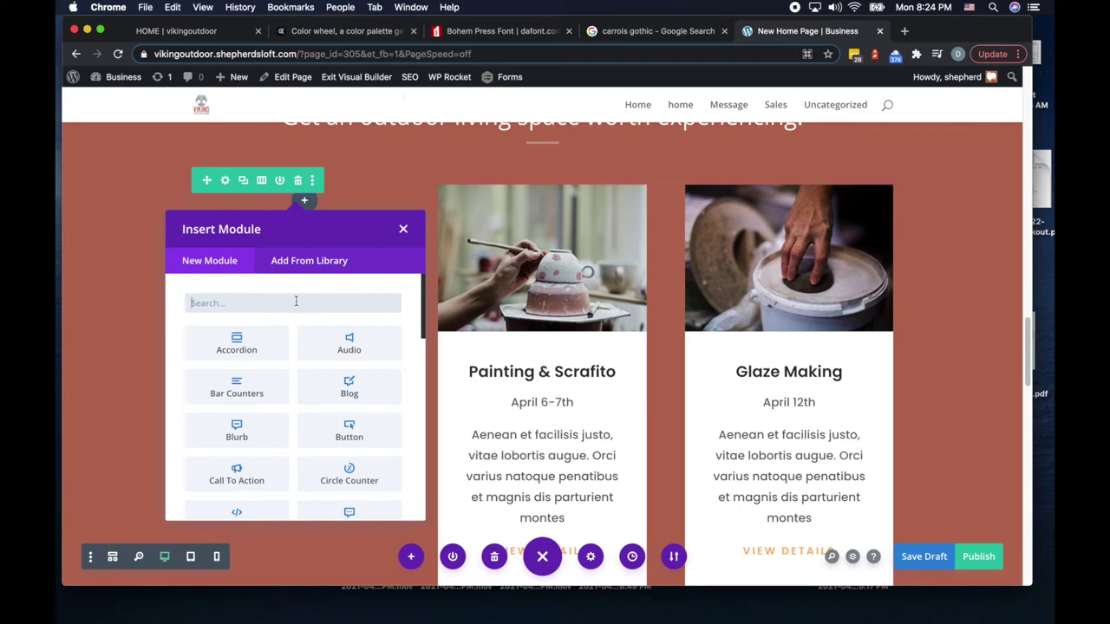
text(blur)
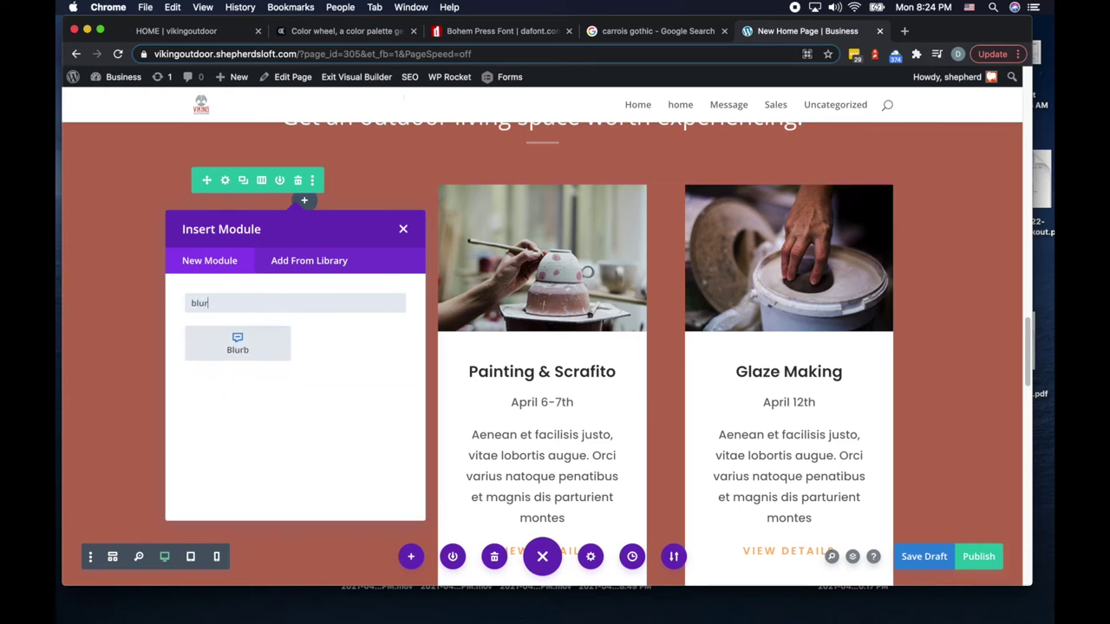
click(230, 350)
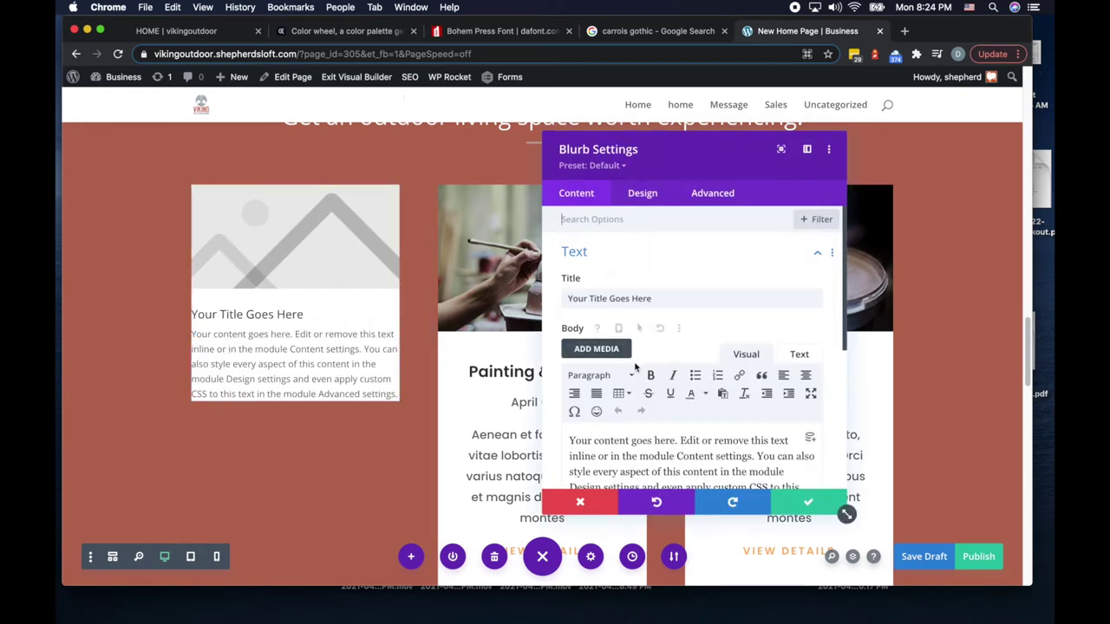
Step: Try switching the Blurb to an icon instead of an image, then discard the changes
scroll(632, 368, down, 5)
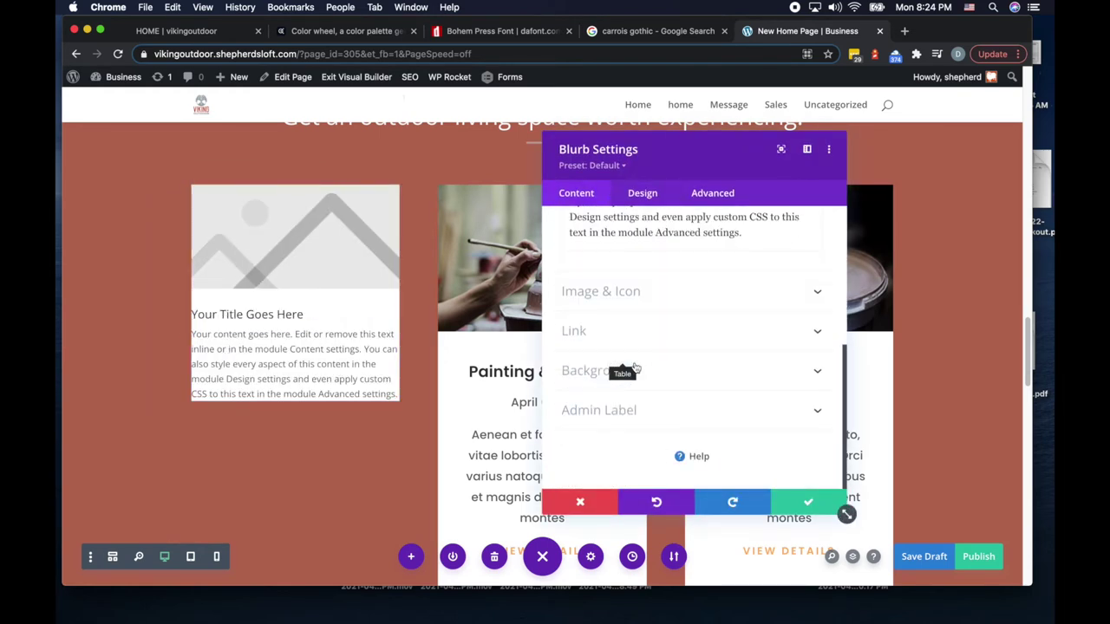
click(624, 298)
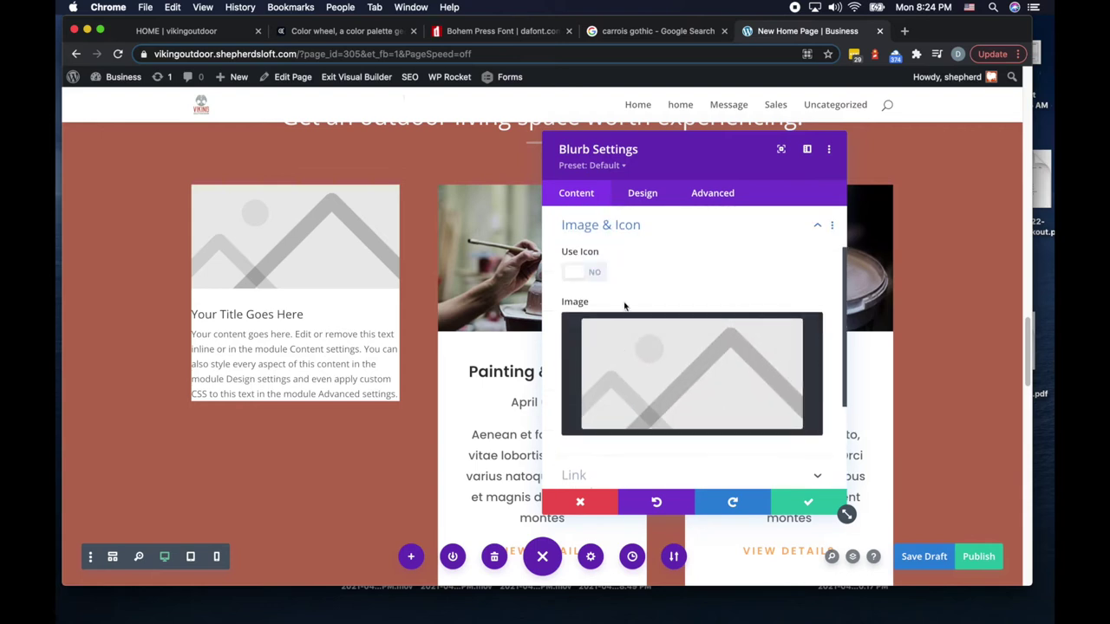
click(580, 276)
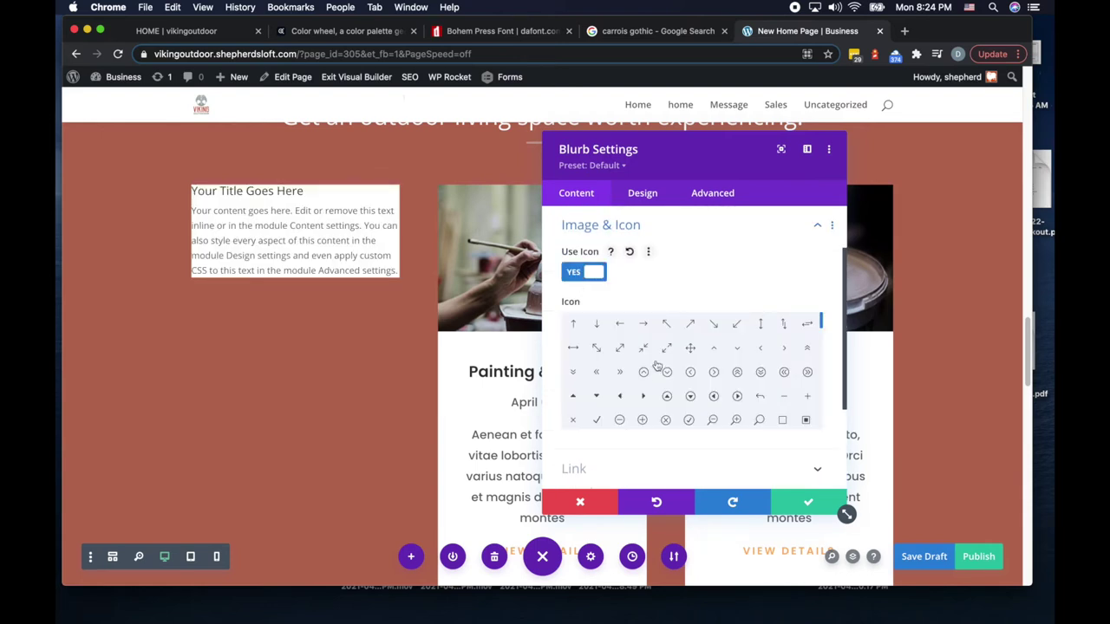
click(582, 502)
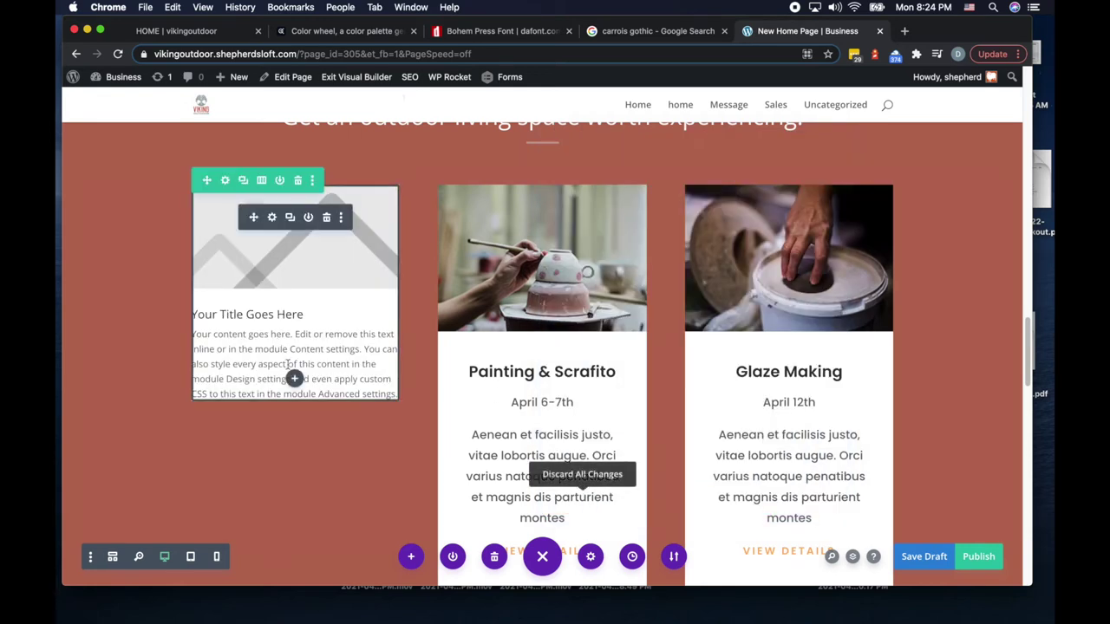
Step: Add a Circle Counter module to the first column, save it, and delete the placeholder Blurb
click(295, 379)
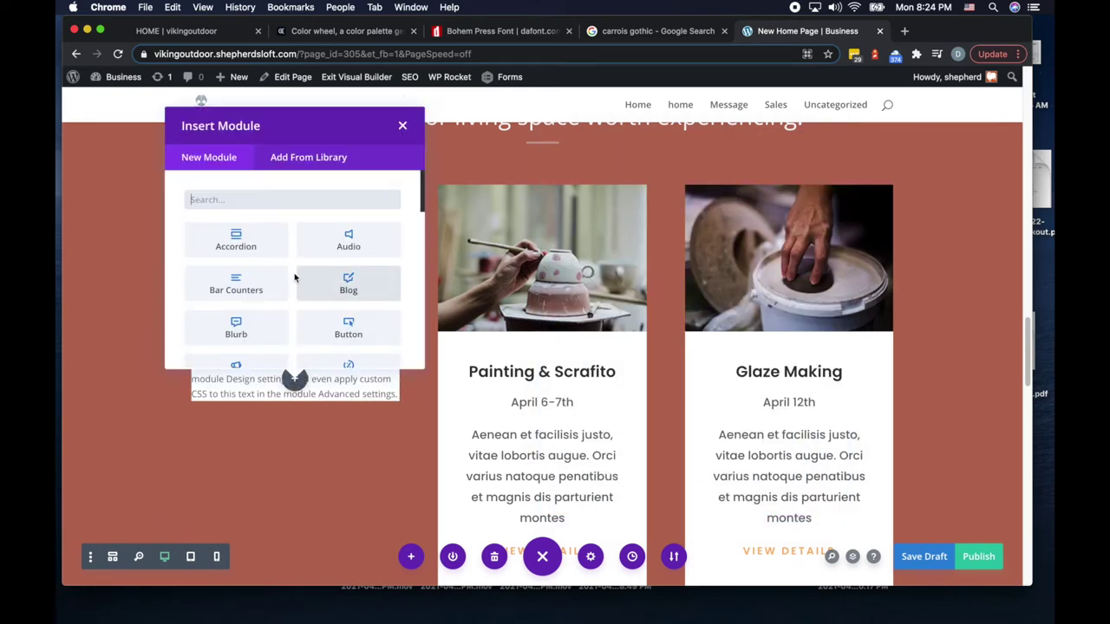
text(counter)
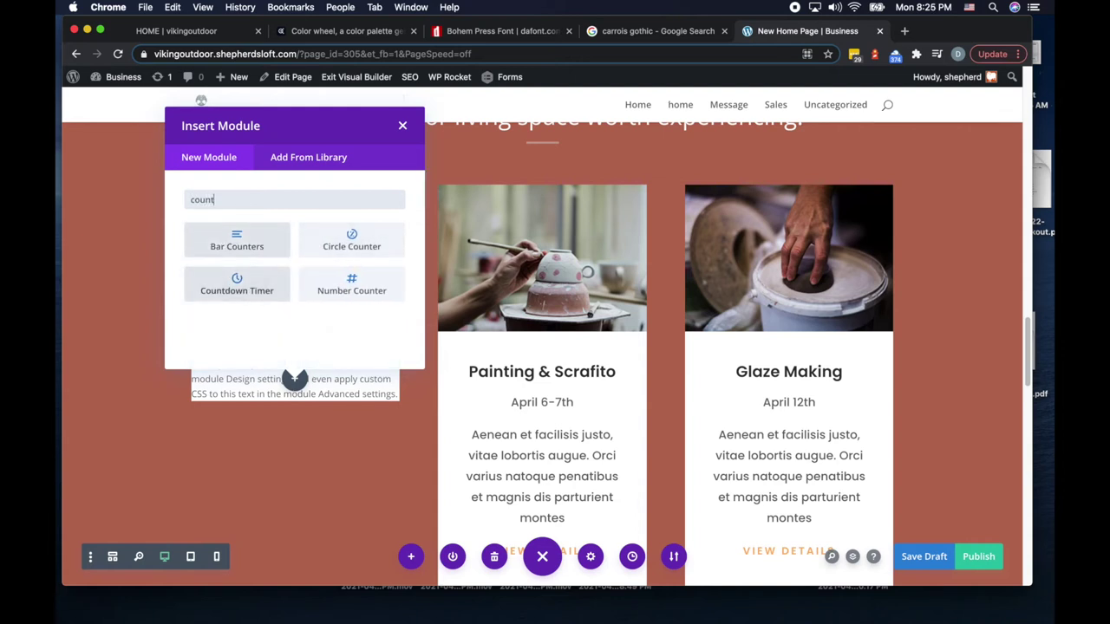
click(354, 243)
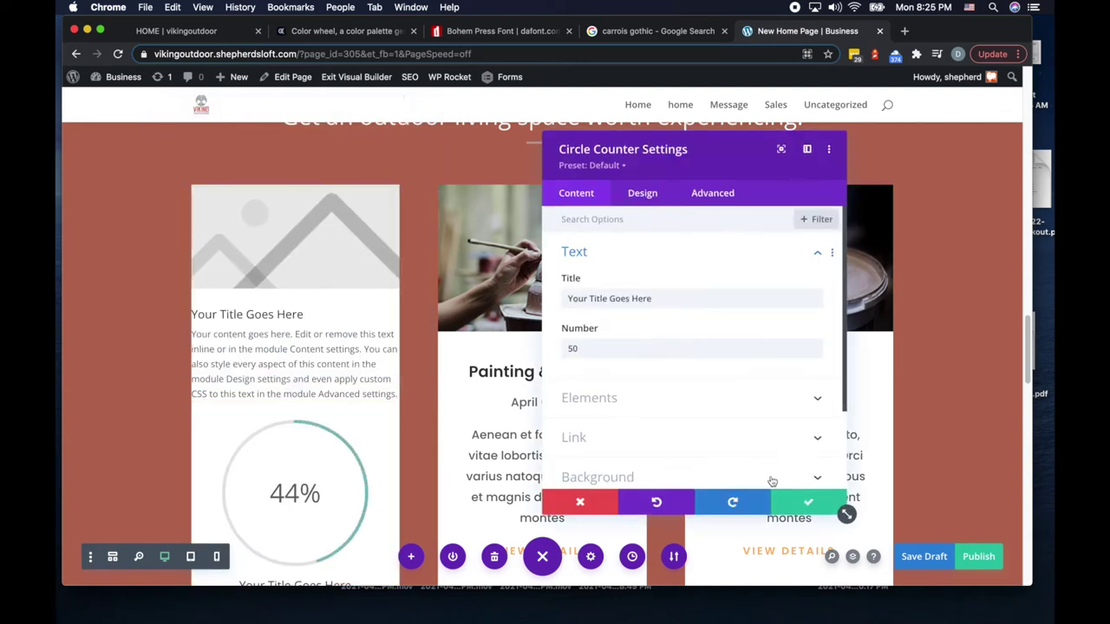
click(808, 502)
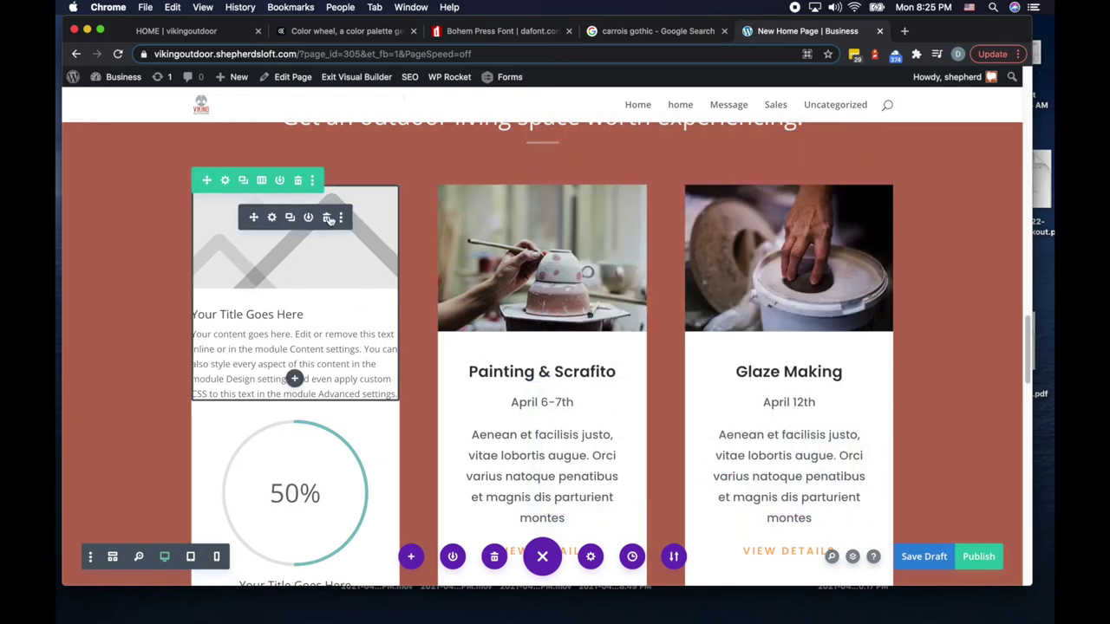
click(326, 218)
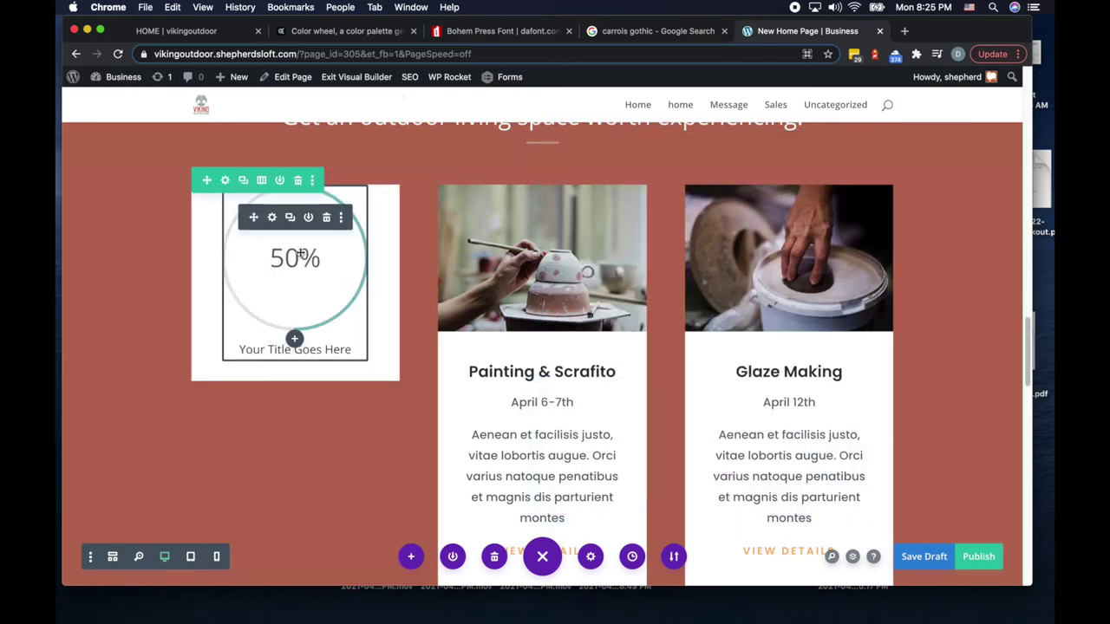
Step: Look at the circle counter's background options and close its settings without saving
click(273, 218)
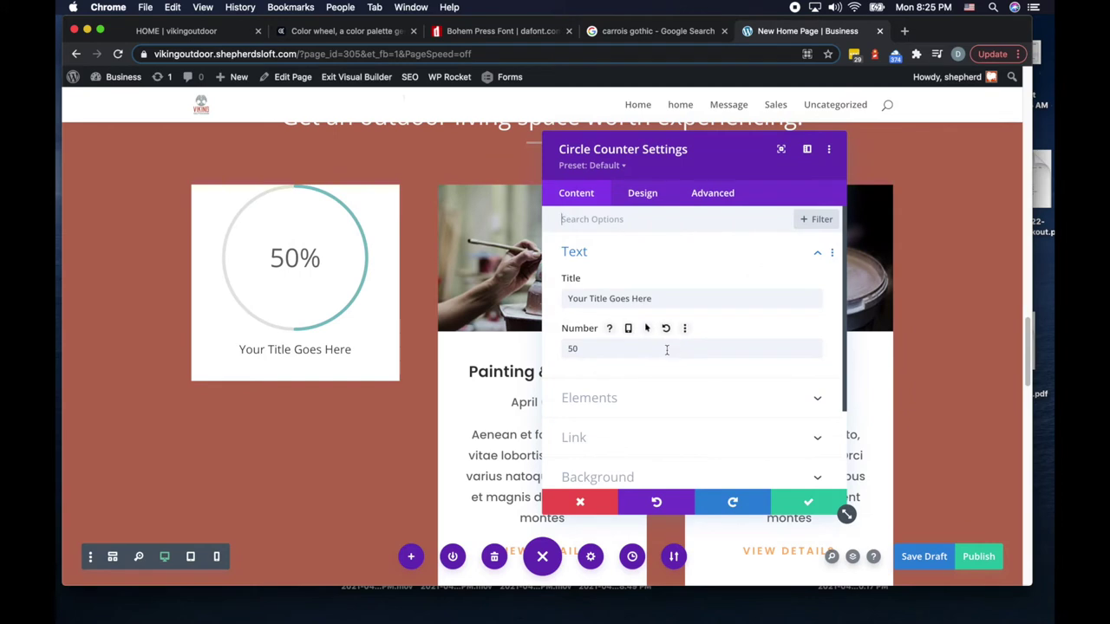
click(616, 475)
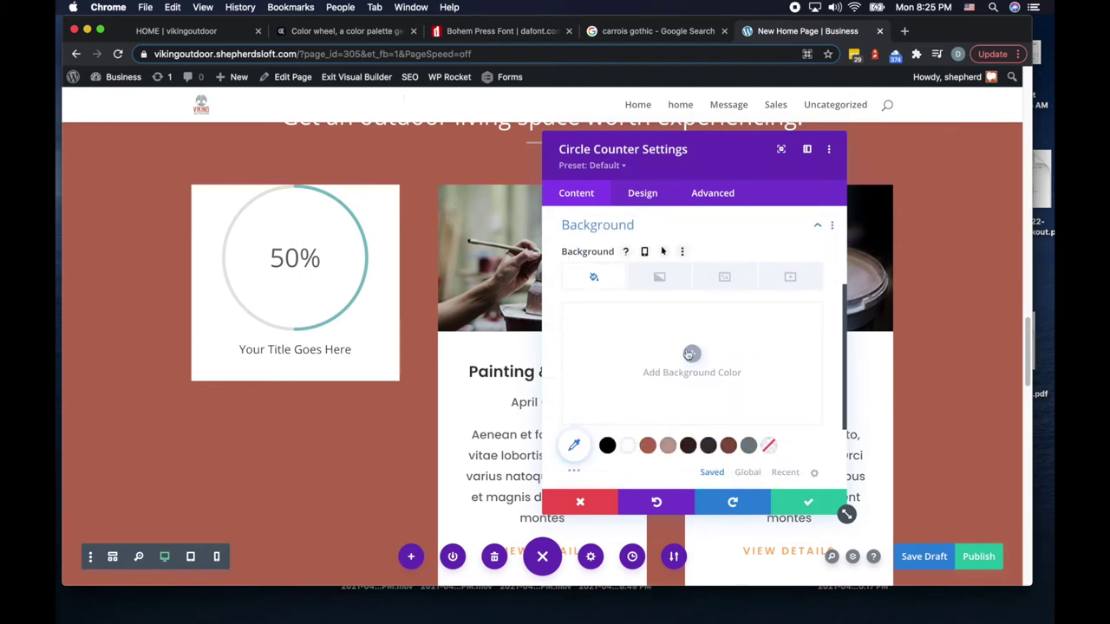
scroll(686, 398, down, 3)
scroll(685, 398, up, 5)
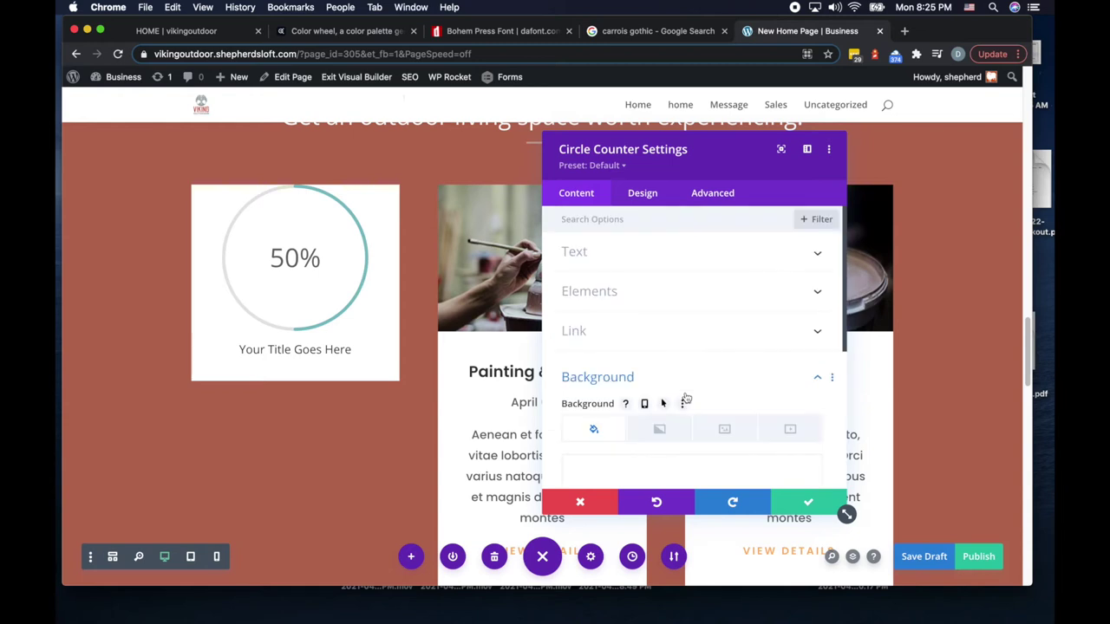
click(597, 499)
scroll(227, 252, up, 2)
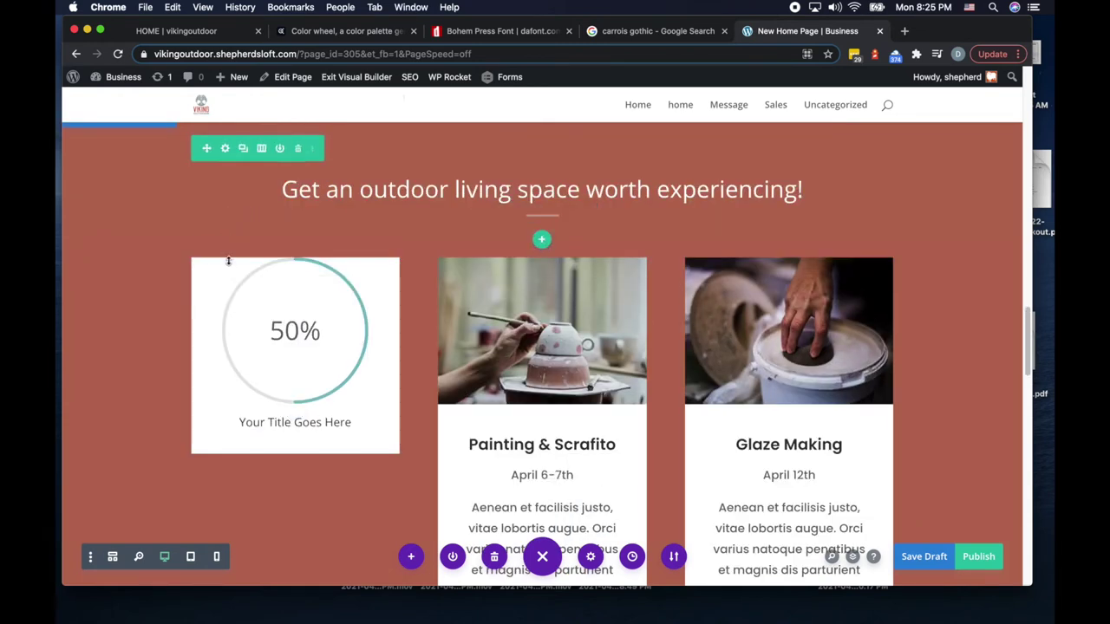
mouse_move(224, 258)
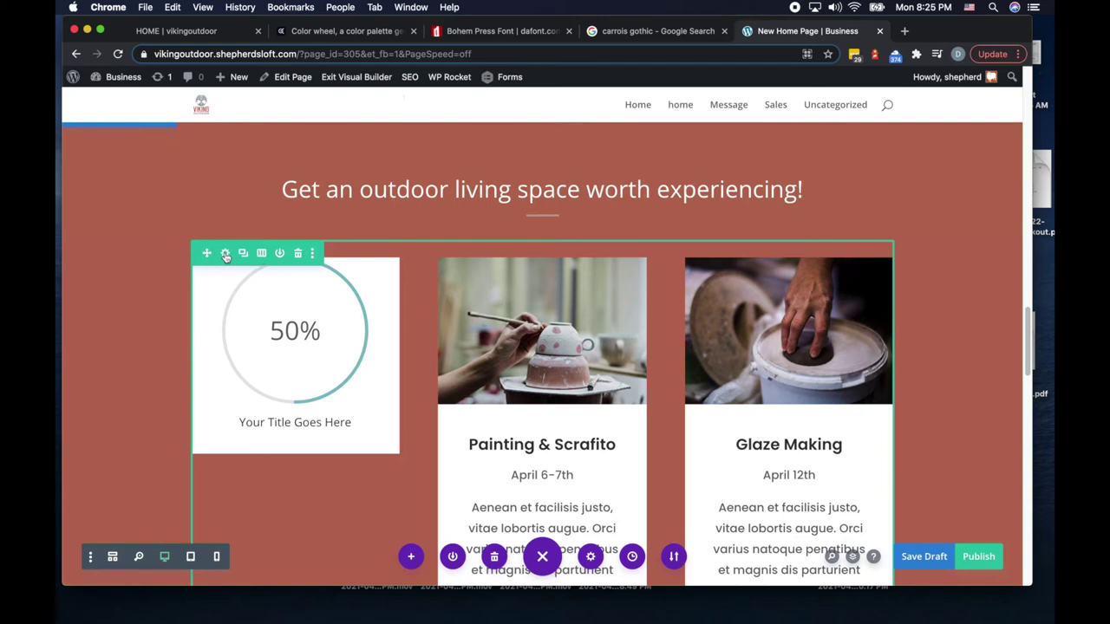
Step: In the row settings, remove the first column's white background colour
click(225, 253)
scroll(579, 347, down, 3)
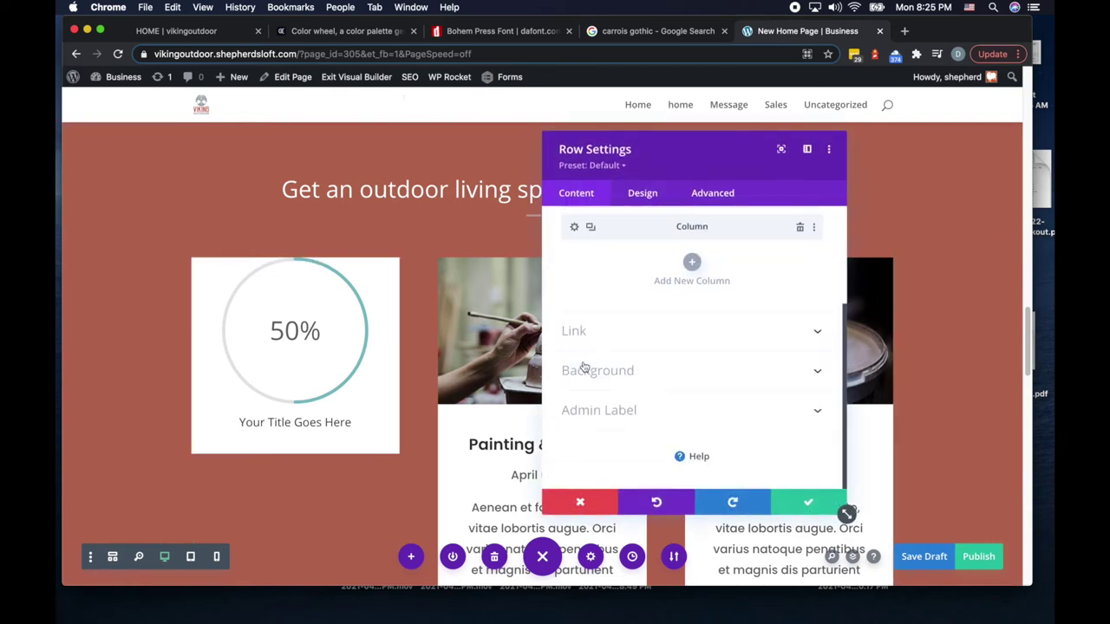
click(602, 370)
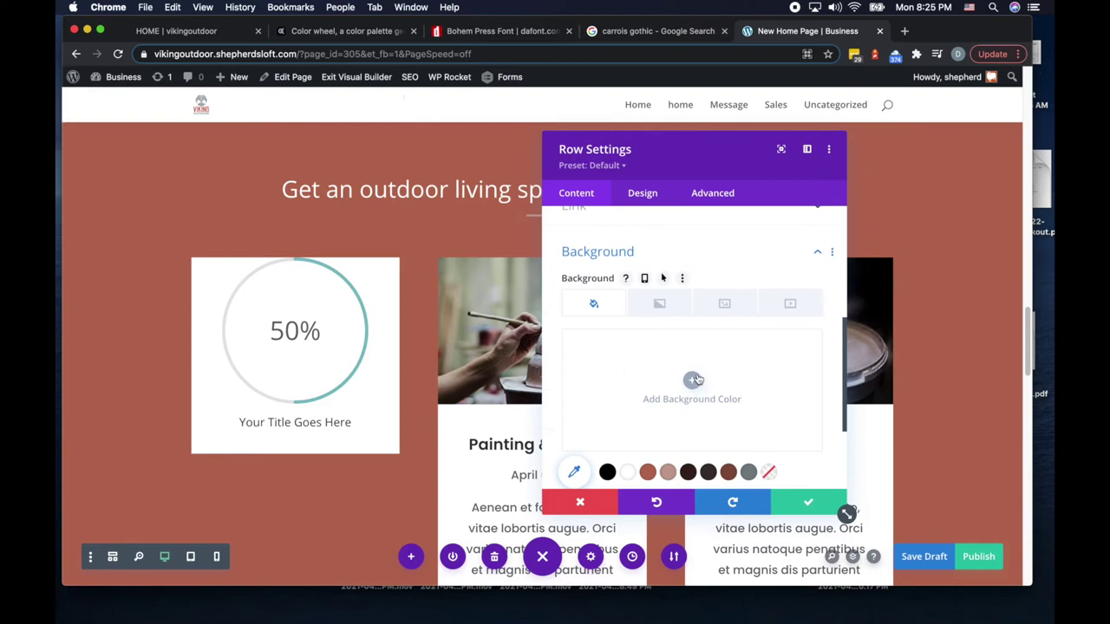
scroll(676, 377, down, 2)
scroll(661, 374, up, 6)
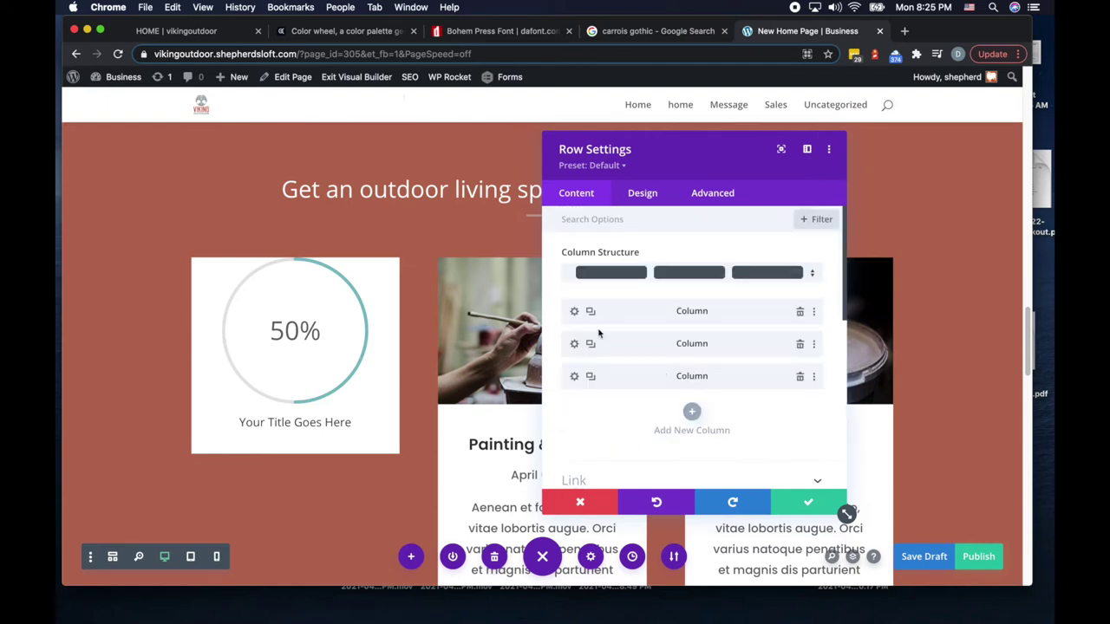
click(574, 313)
click(664, 397)
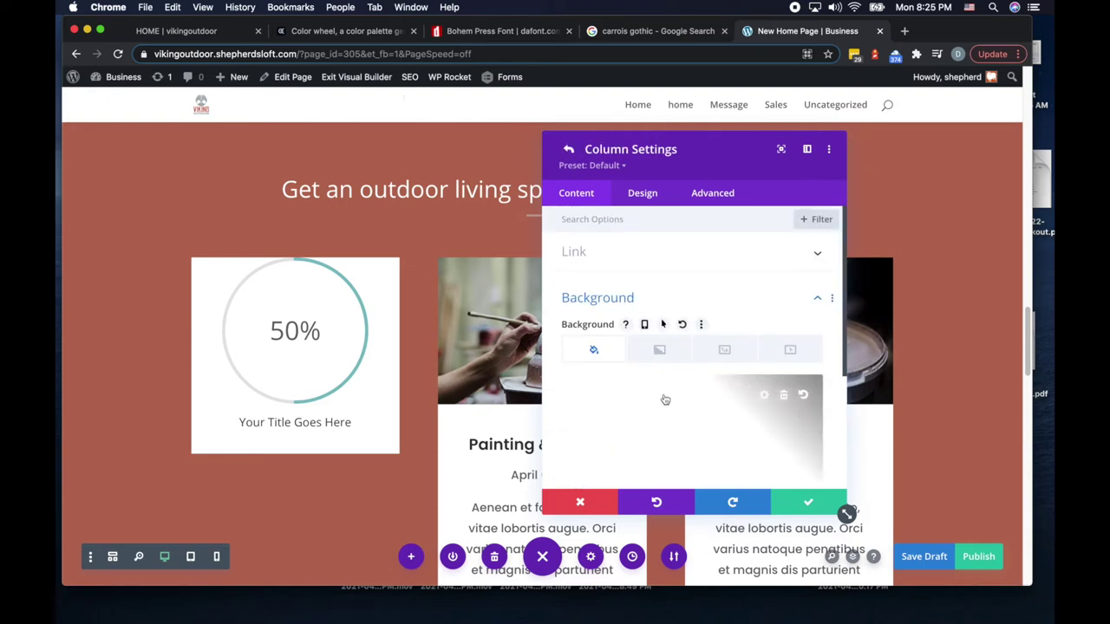
click(786, 378)
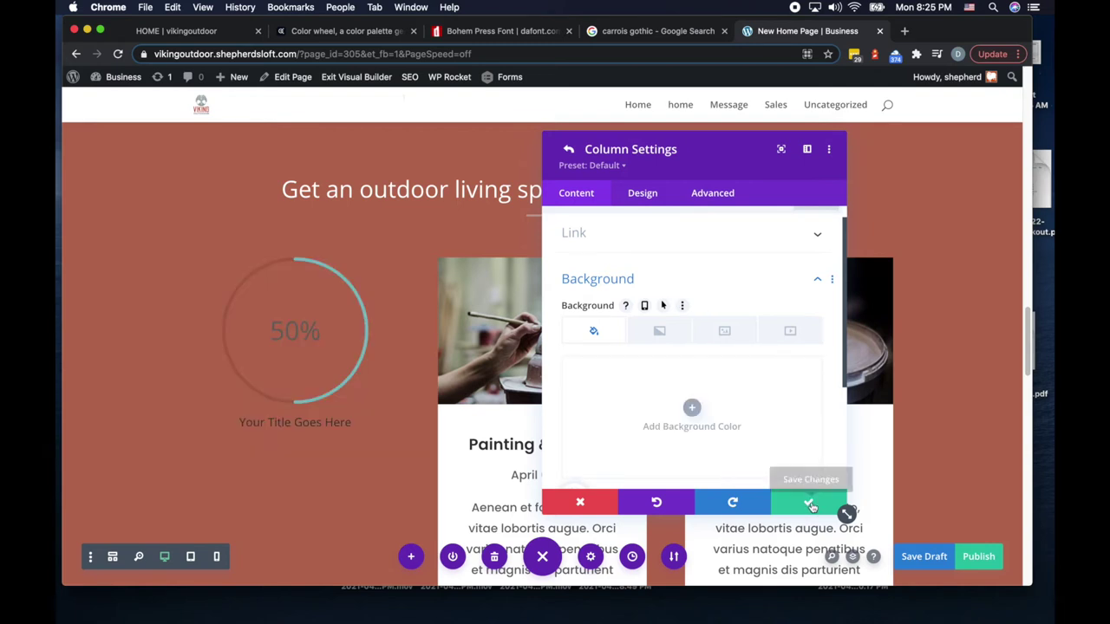
Step: Remove the background colour from the second and third columns and save the row settings
scroll(694, 341, up, 1)
click(569, 151)
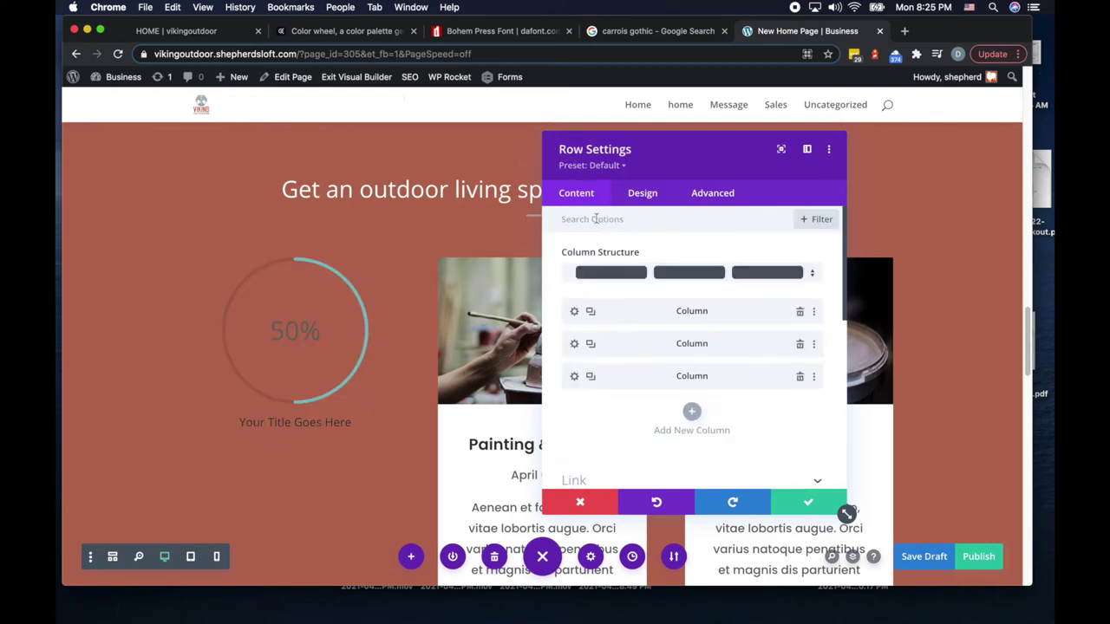
click(576, 343)
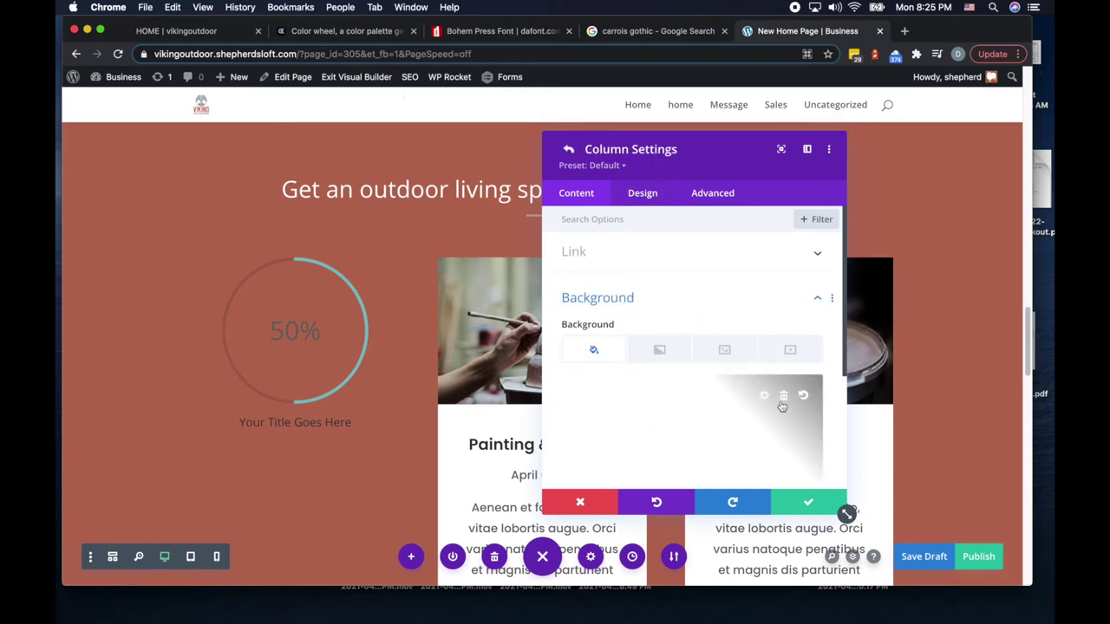
click(786, 399)
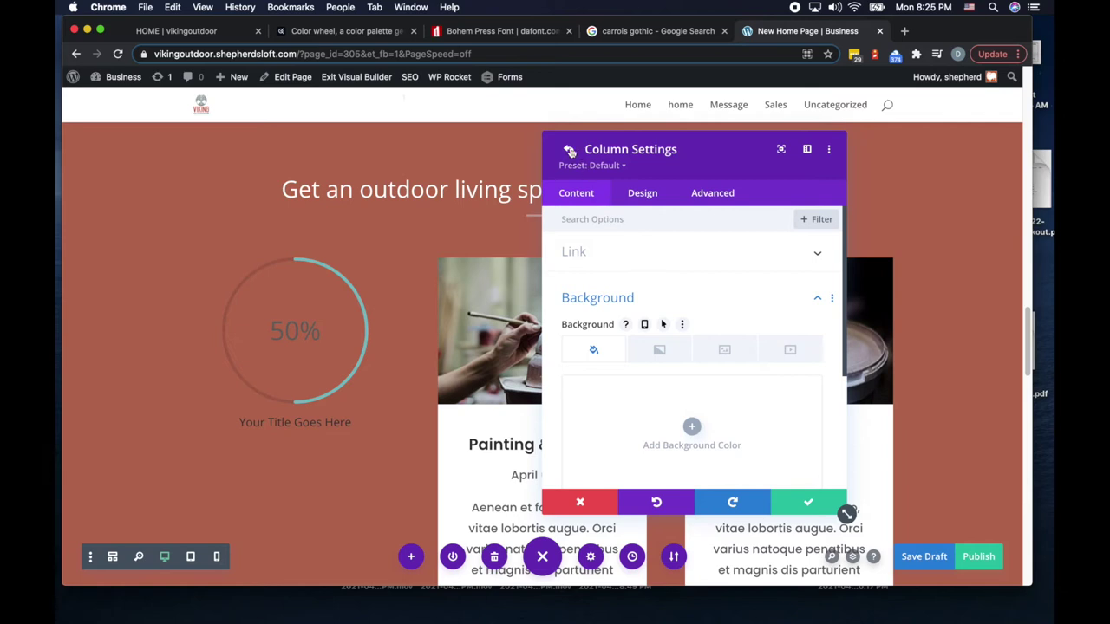
click(568, 151)
click(576, 378)
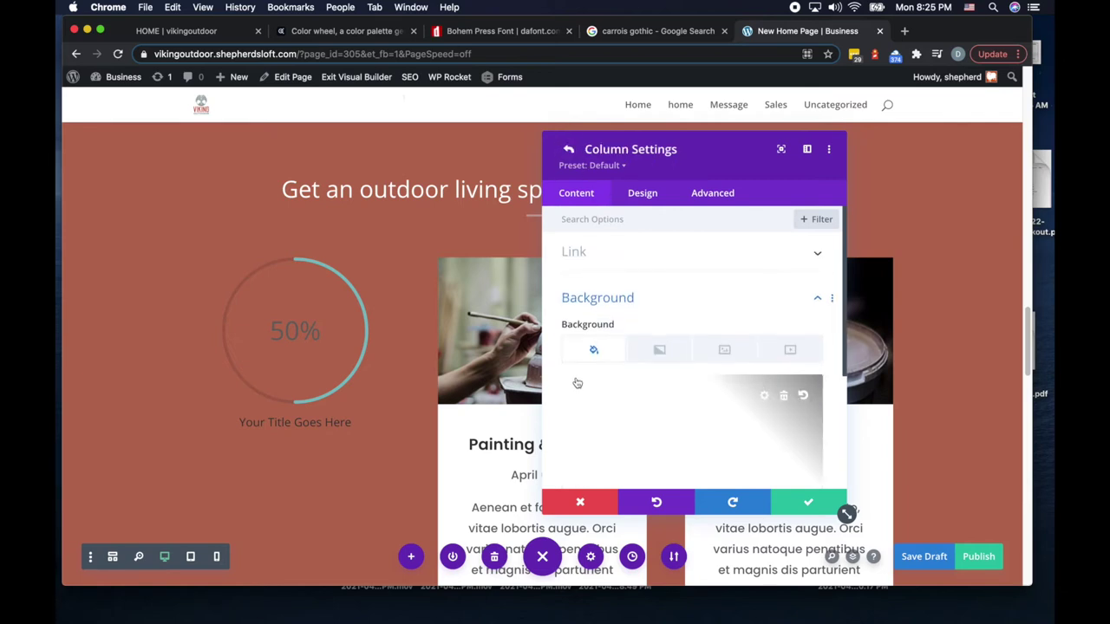
click(783, 395)
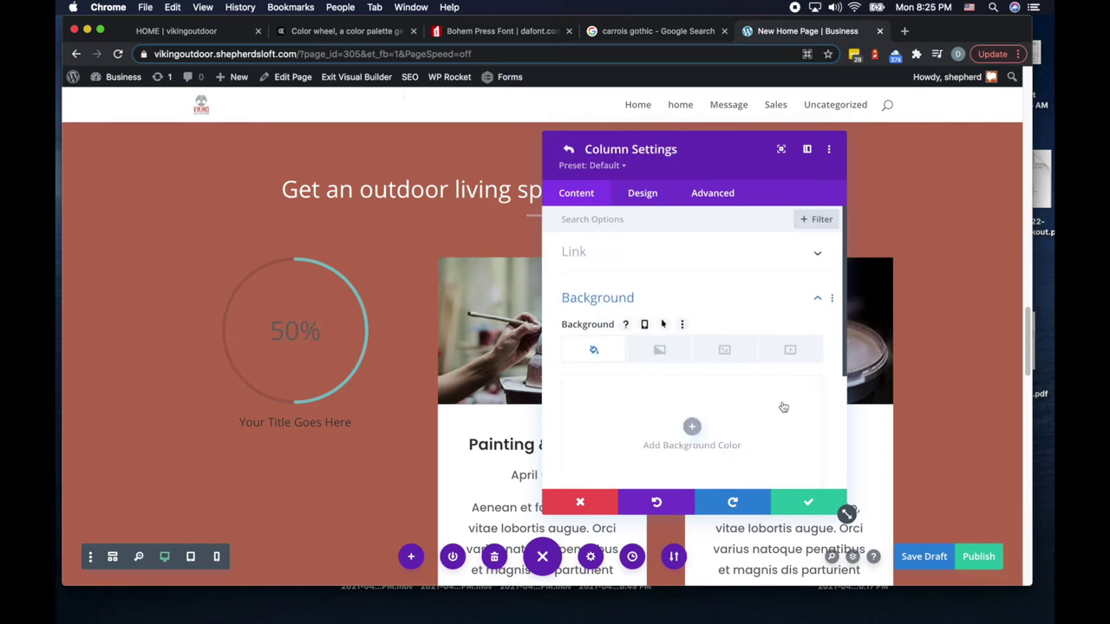
click(811, 507)
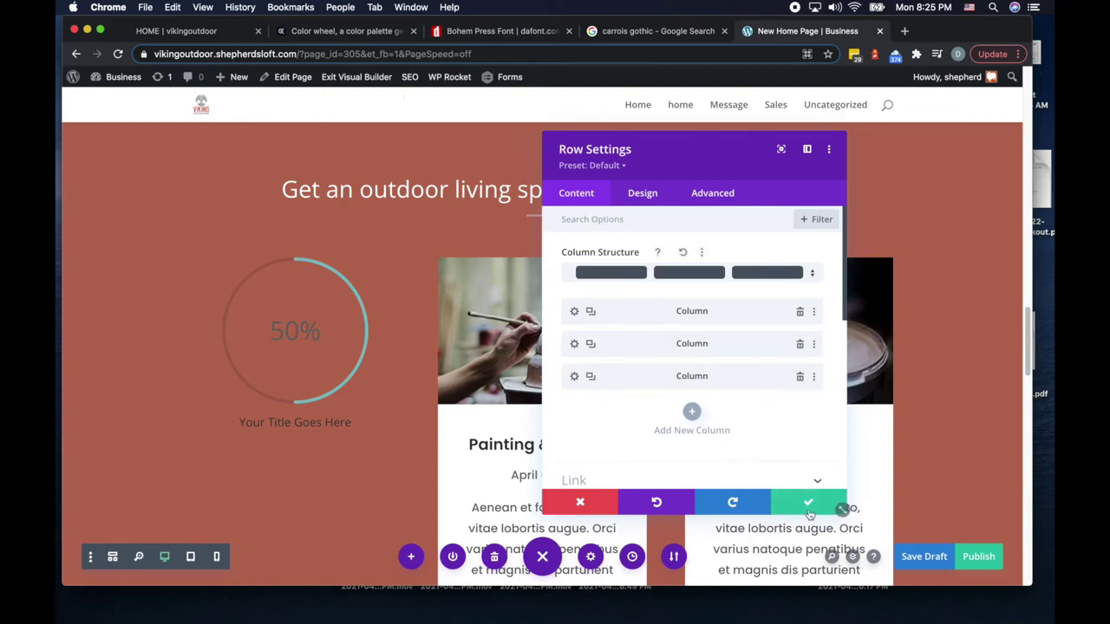
click(809, 510)
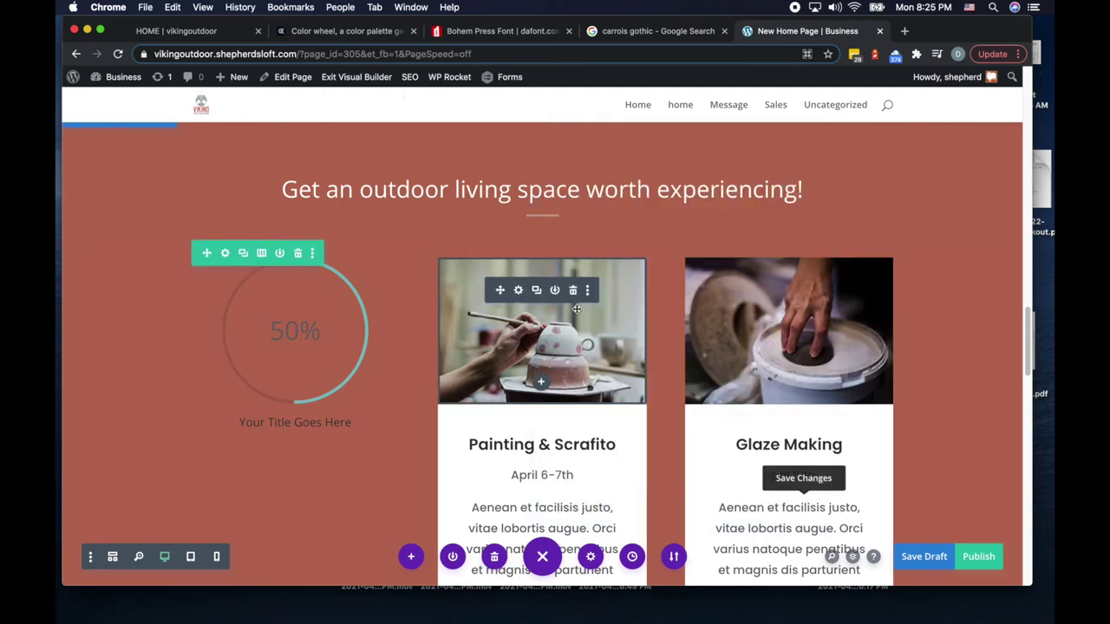
Step: Delete the image and text modules of the Painting & Scrafito and Glaze Making cards
click(572, 290)
click(574, 289)
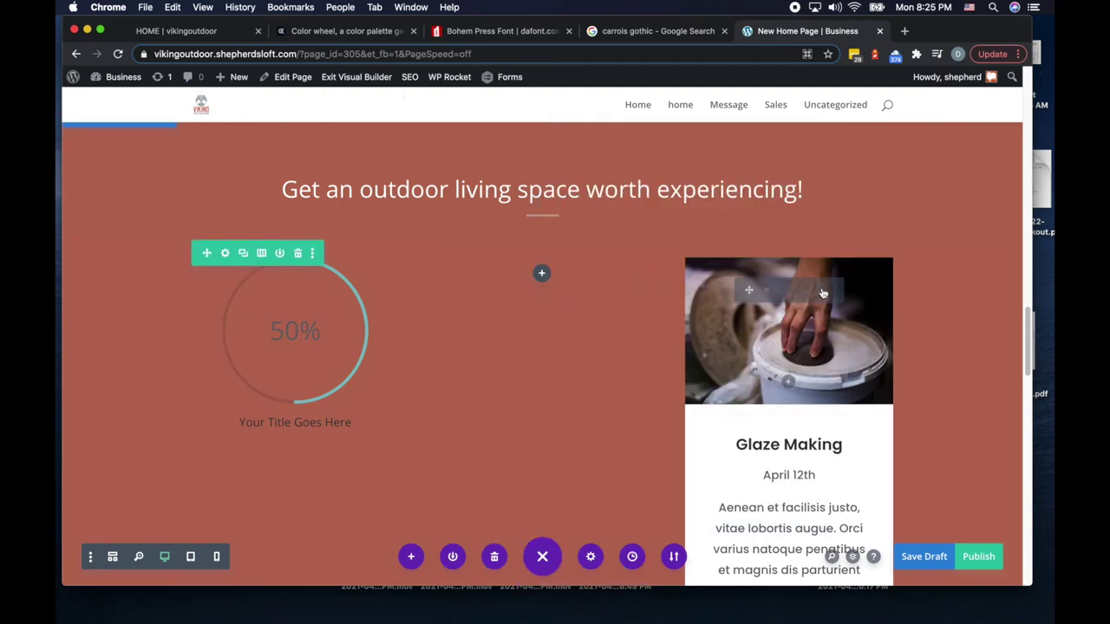
click(820, 291)
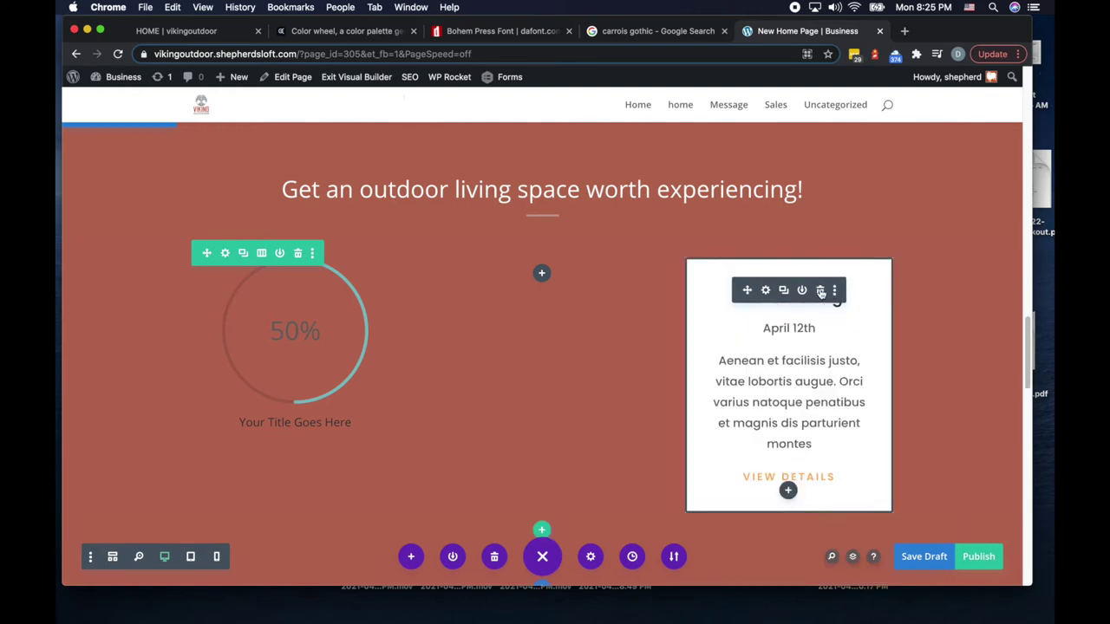
click(820, 290)
Step: Retitle the circle counter 'Schedule a Visit' with number 1 and save
mouse_move(321, 305)
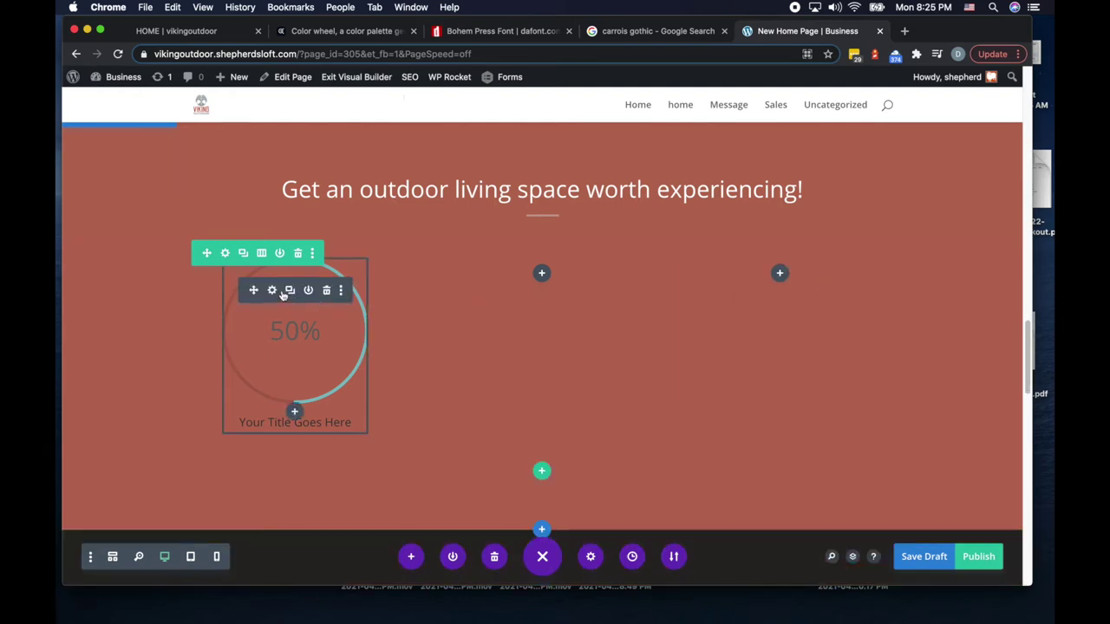
click(272, 291)
click(592, 348)
double_click(591, 348)
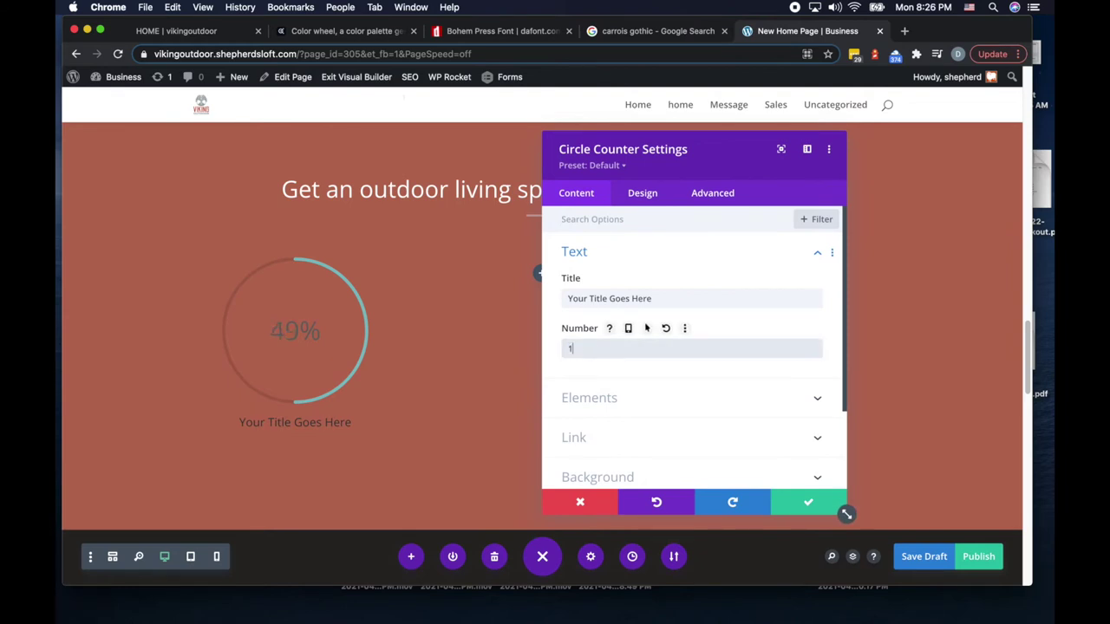
click(665, 300)
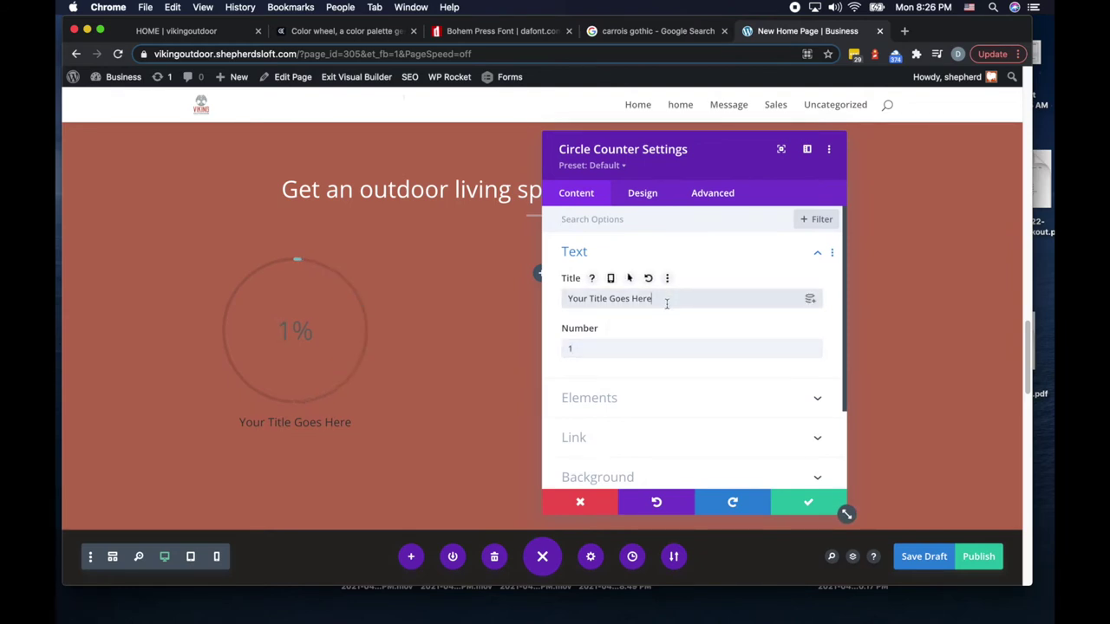
triple_click(664, 300)
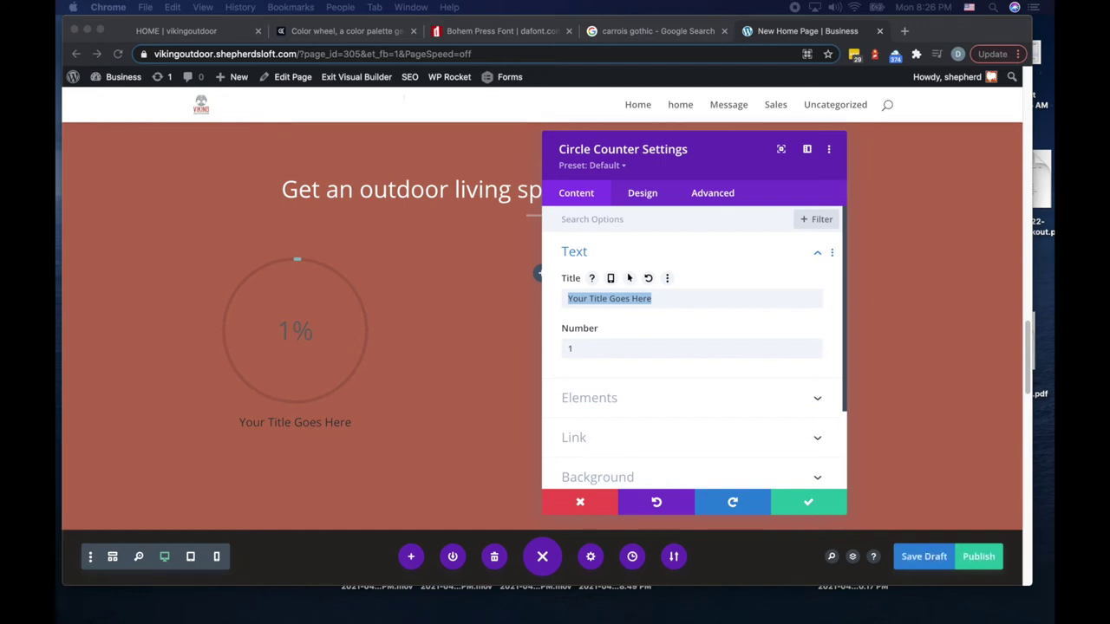
click(678, 304)
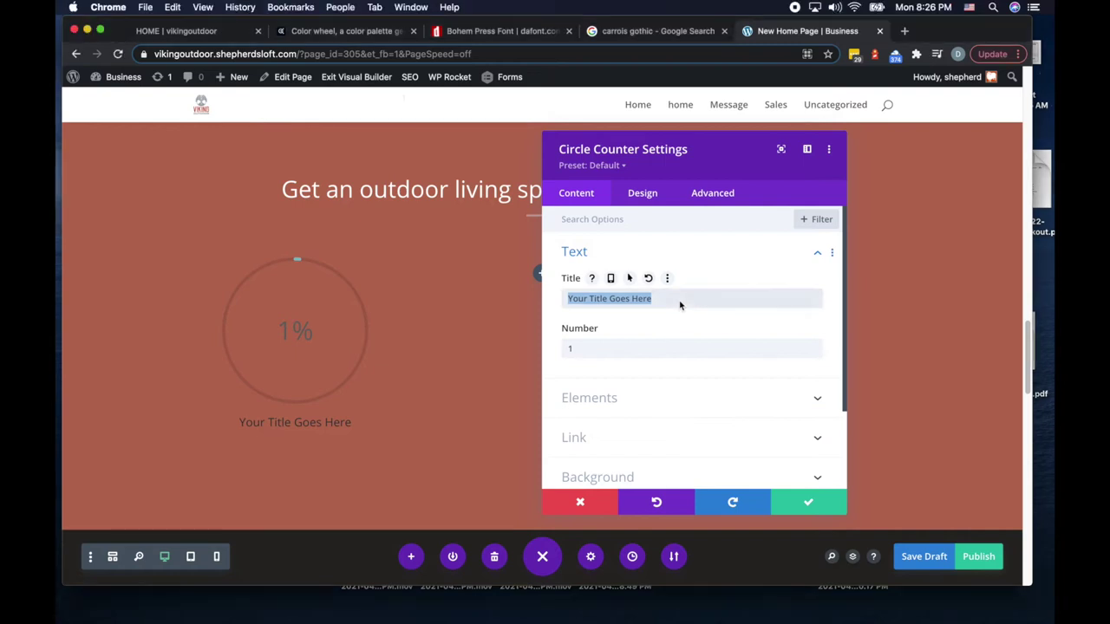
text(Scheduling a Visit)
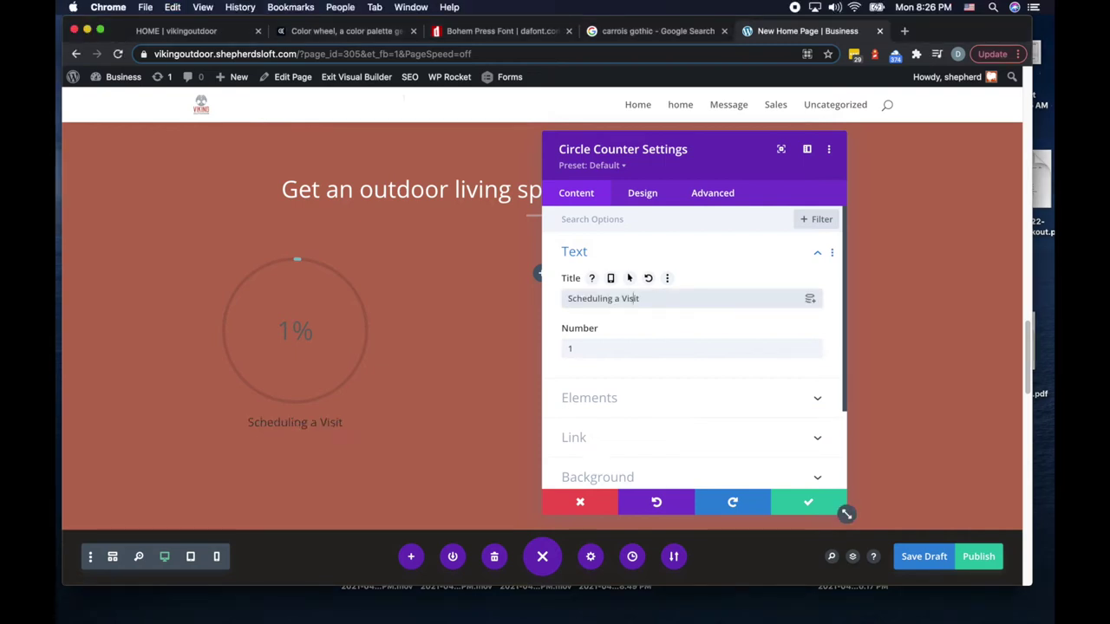
key(BackSpace)
key(BackSpace)
key(BackSpace)
text(e)
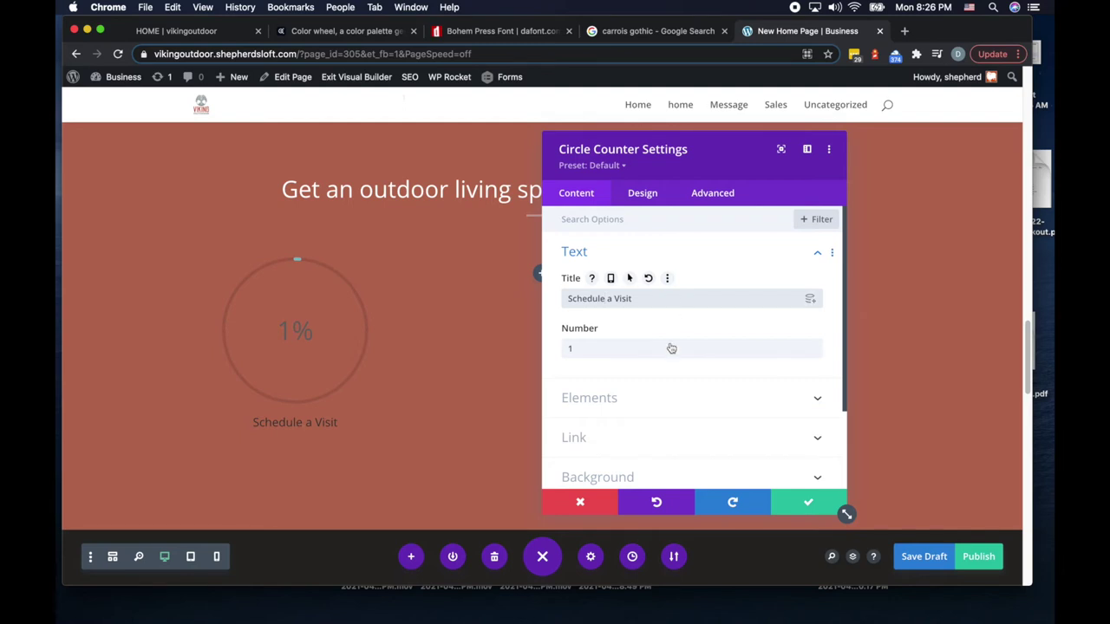
click(811, 503)
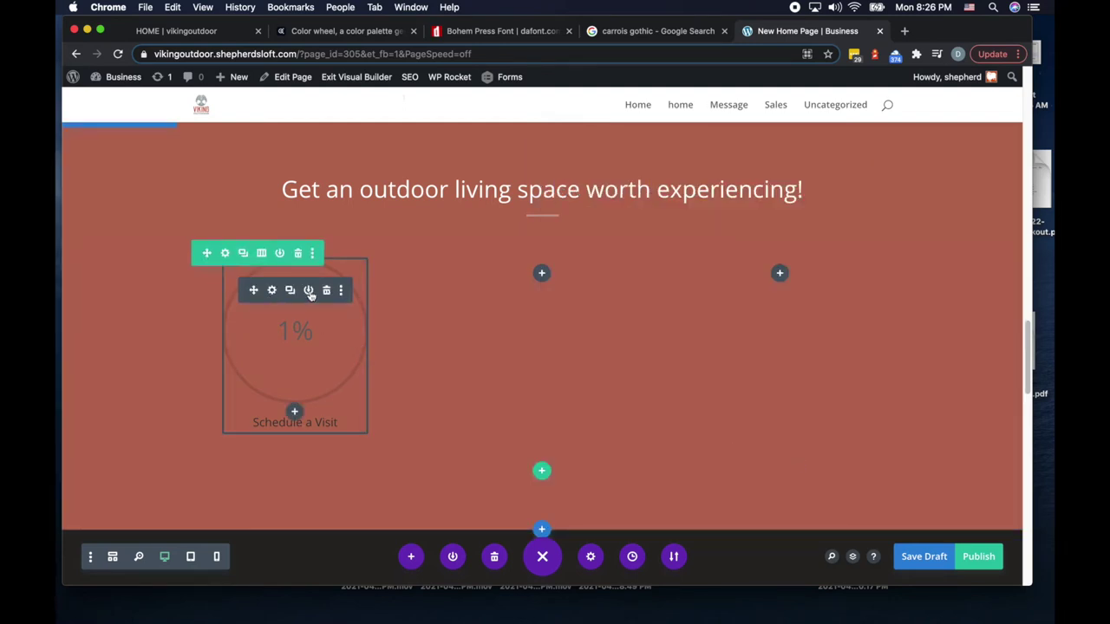
Step: Turn off the counter's Percent Sign in the Elements options
click(272, 291)
click(594, 396)
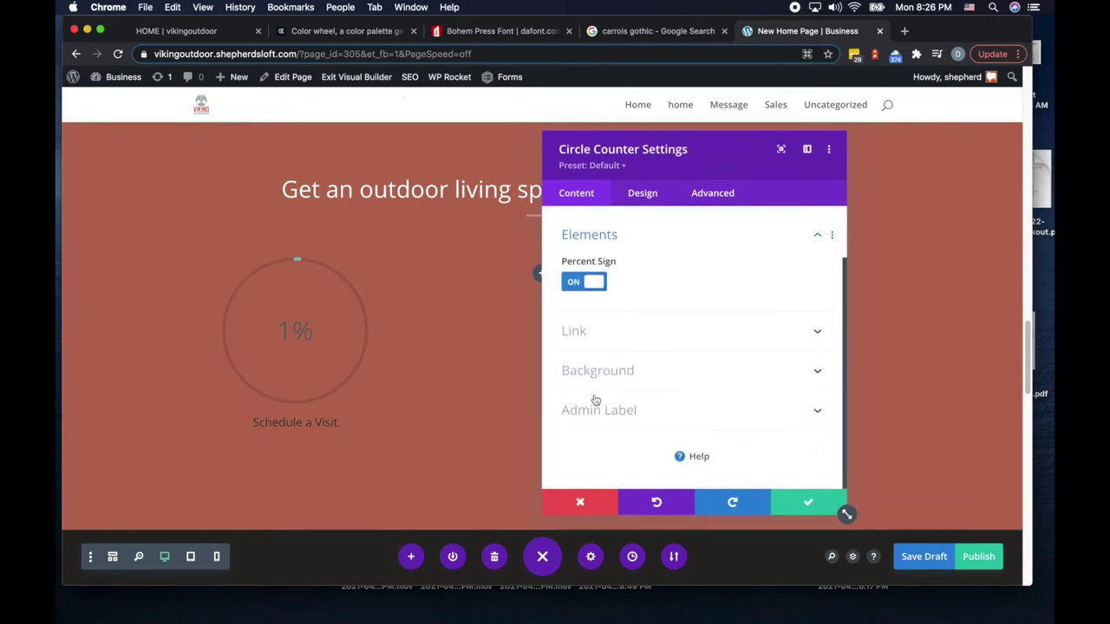
click(597, 285)
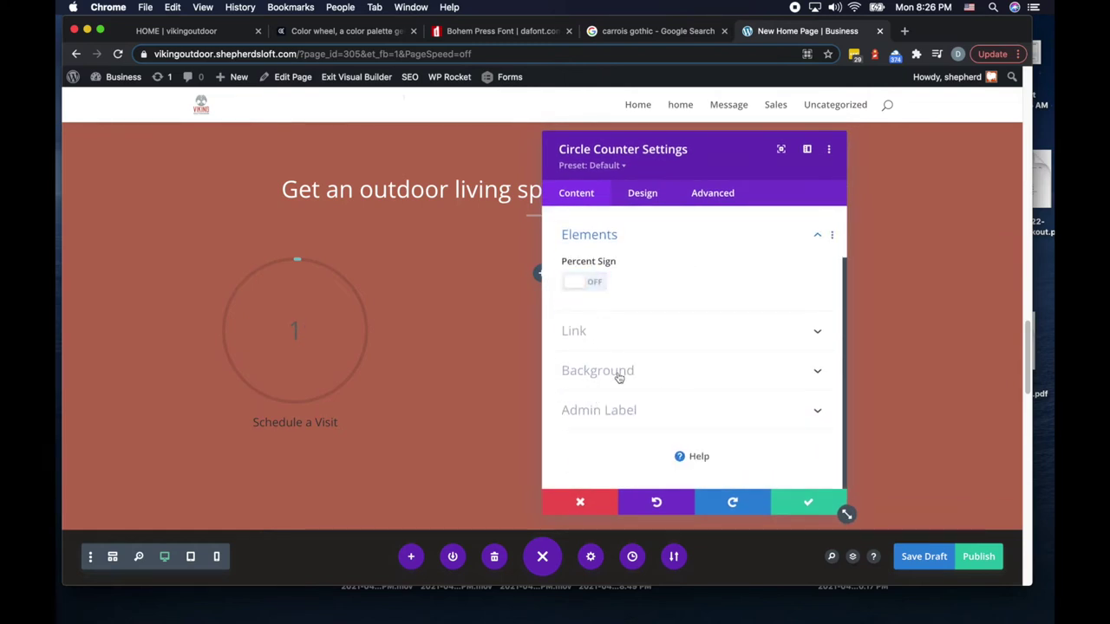
scroll(671, 398, up, 2)
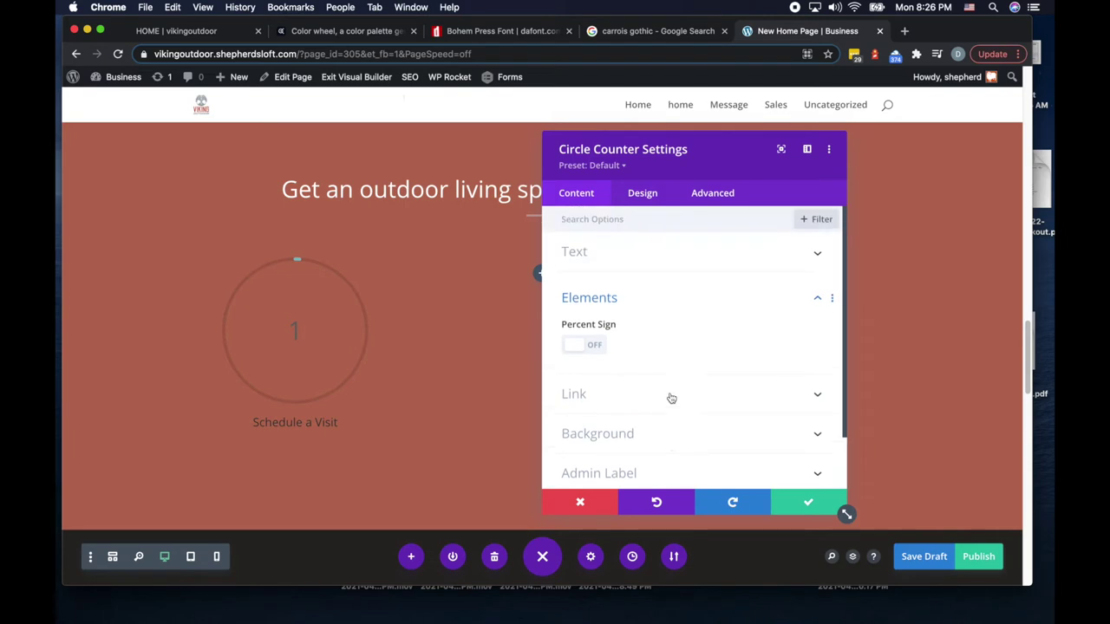
scroll(671, 398, down, 2)
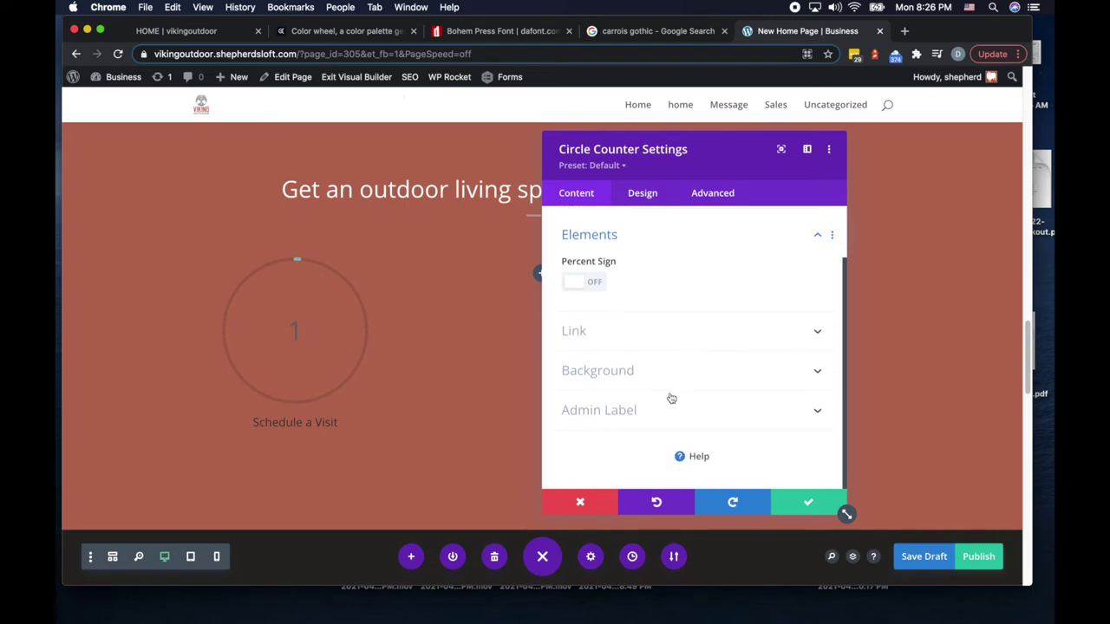
Step: Bring up the Title Text styling options in the counter's Design tab
click(645, 199)
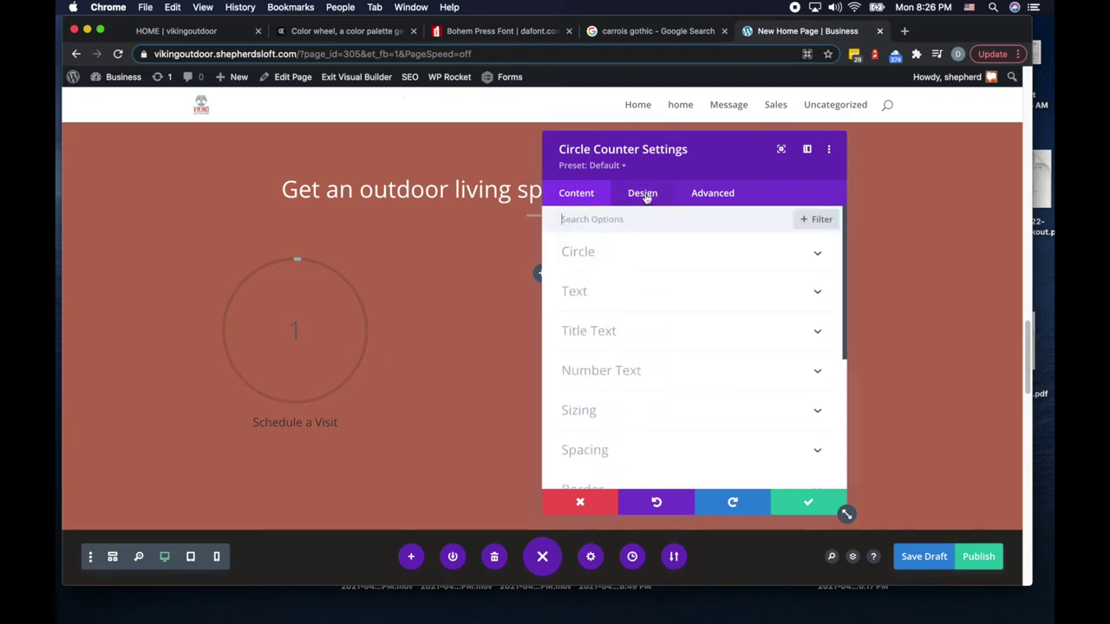
click(592, 293)
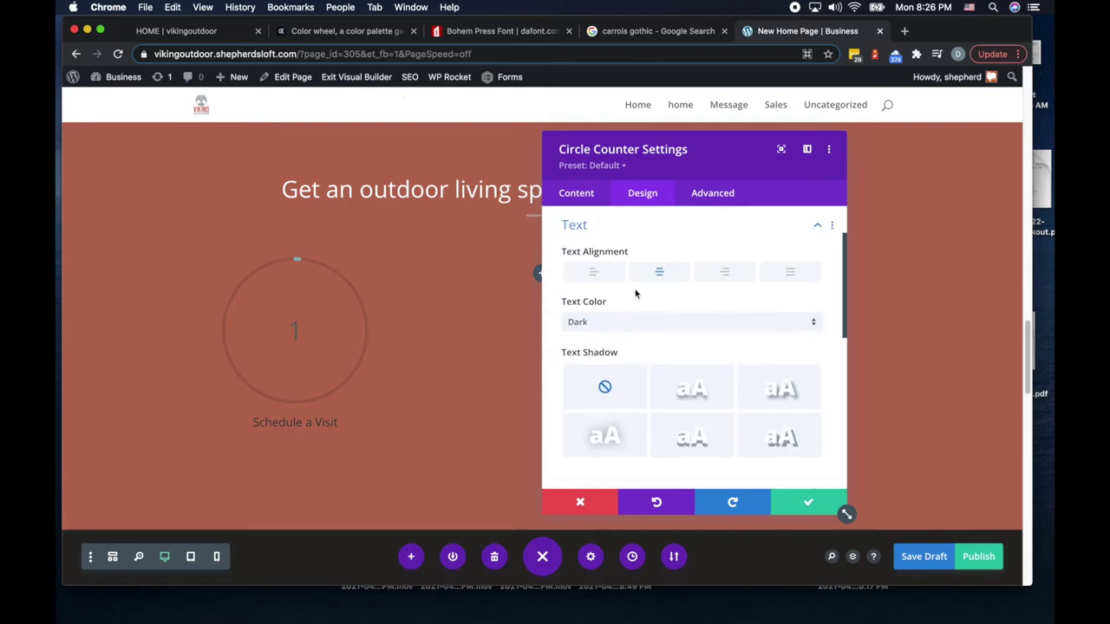
click(575, 226)
click(594, 260)
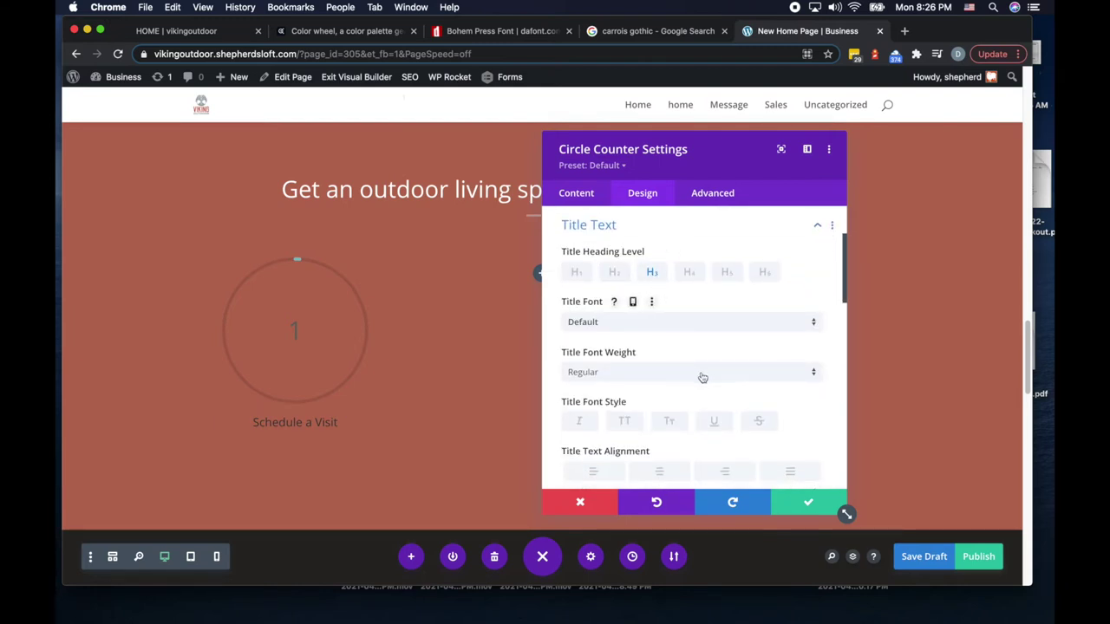
scroll(702, 377, down, 2)
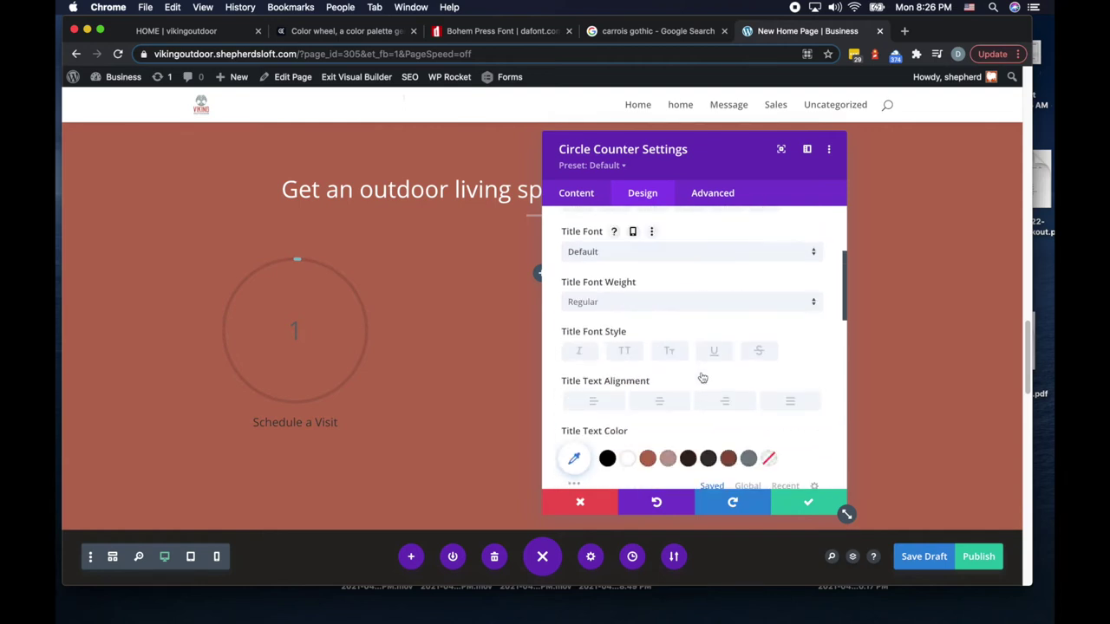
scroll(703, 378, up, 3)
scroll(702, 377, up, 2)
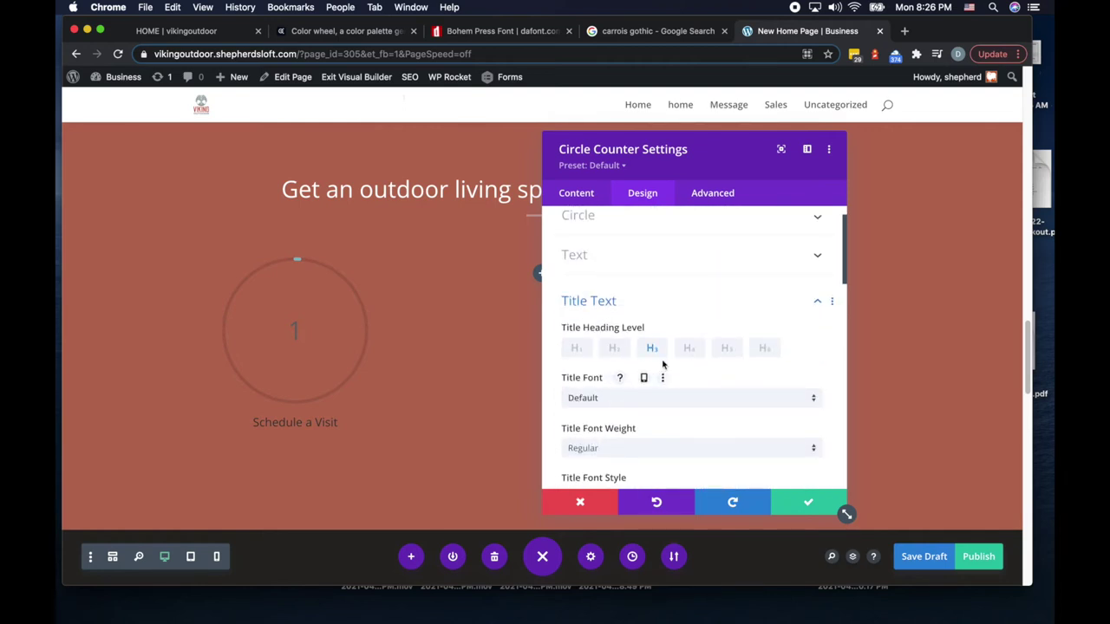
scroll(663, 364, down, 4)
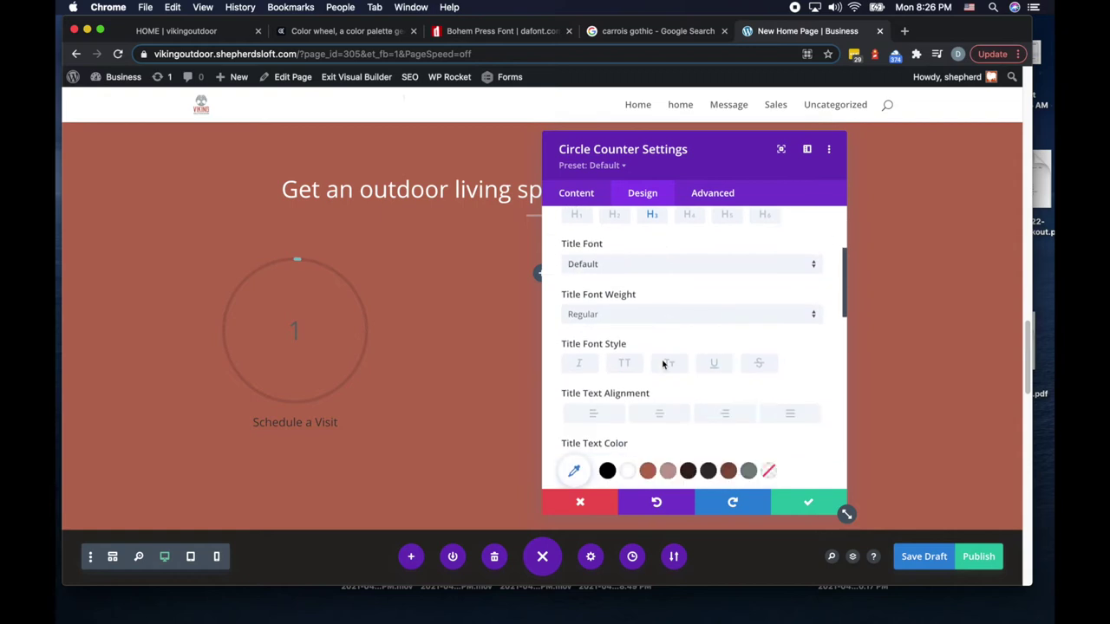
scroll(663, 364, down, 1)
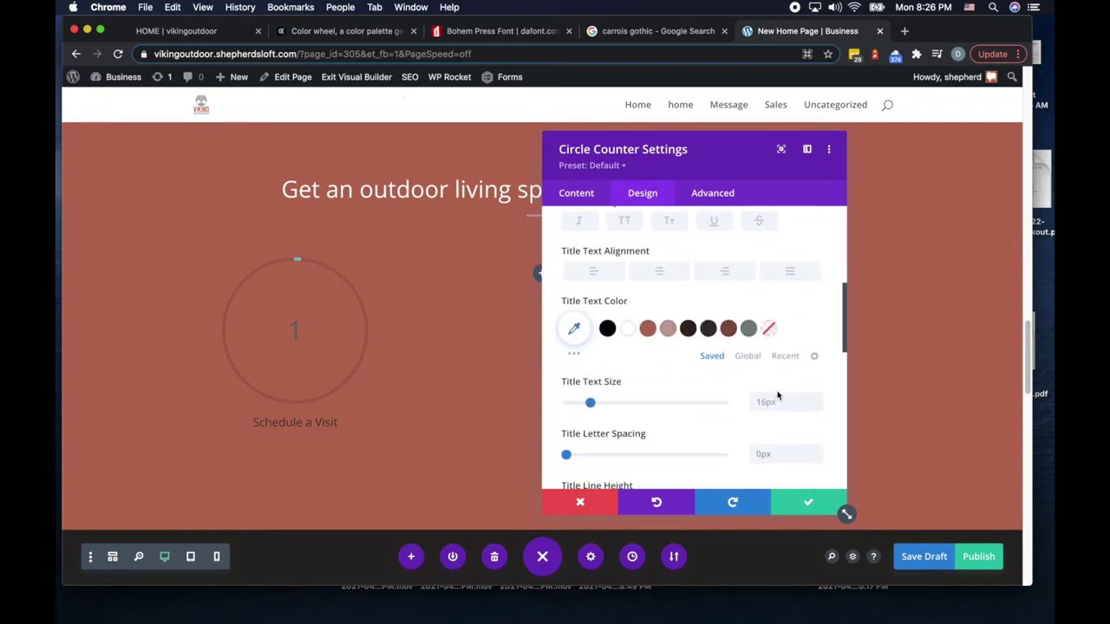
Step: Set the Schedule a Visit title text size to 22px
click(796, 402)
text(33)
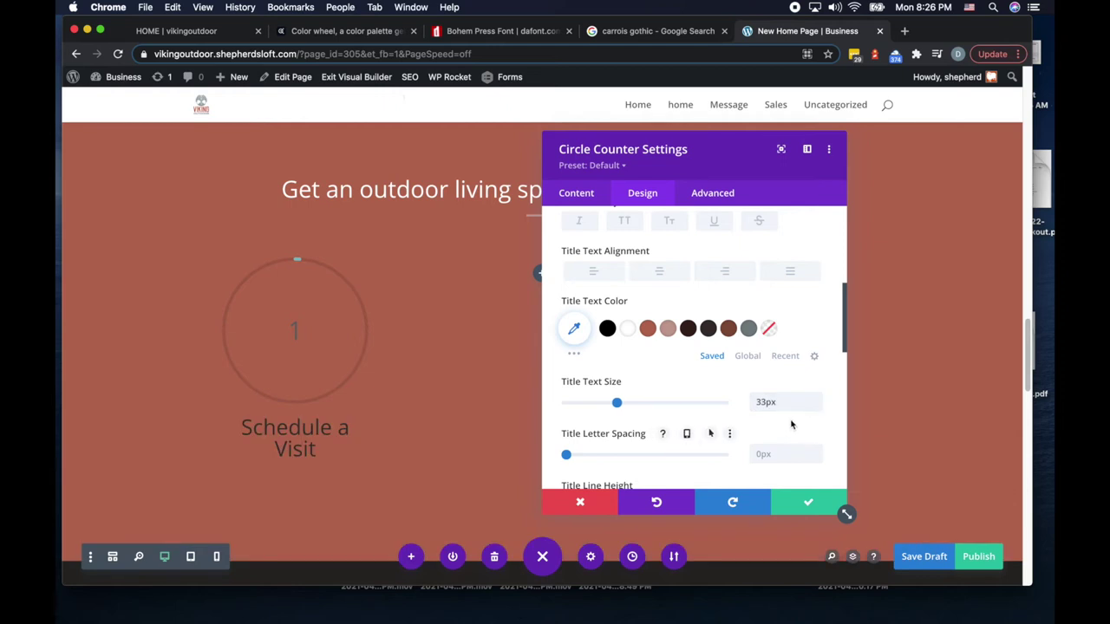
click(776, 406)
text(22)
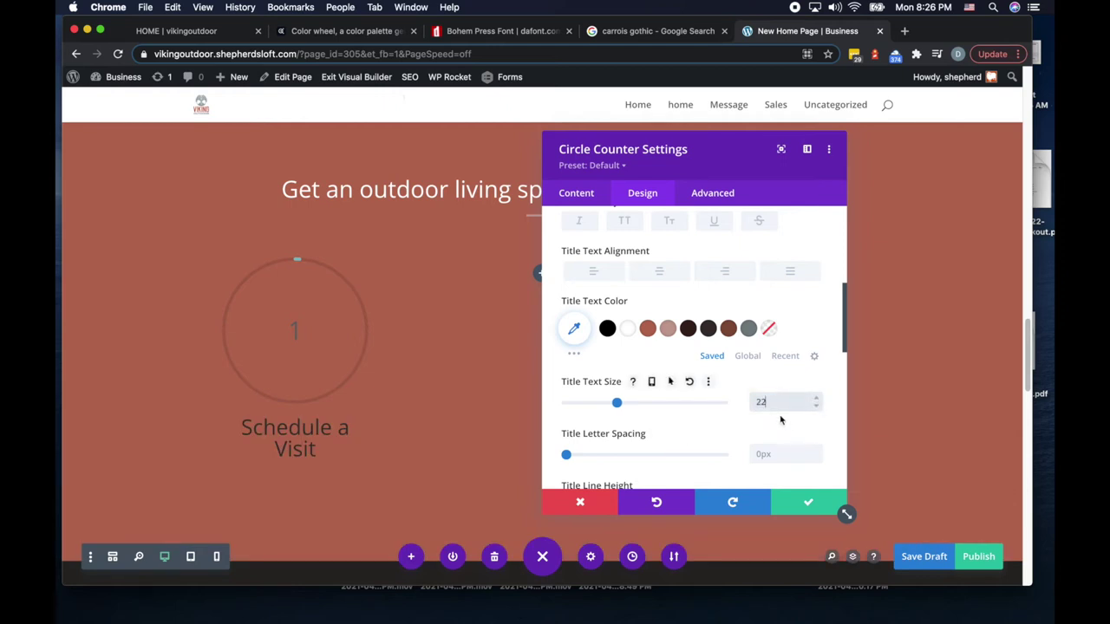
key(Return)
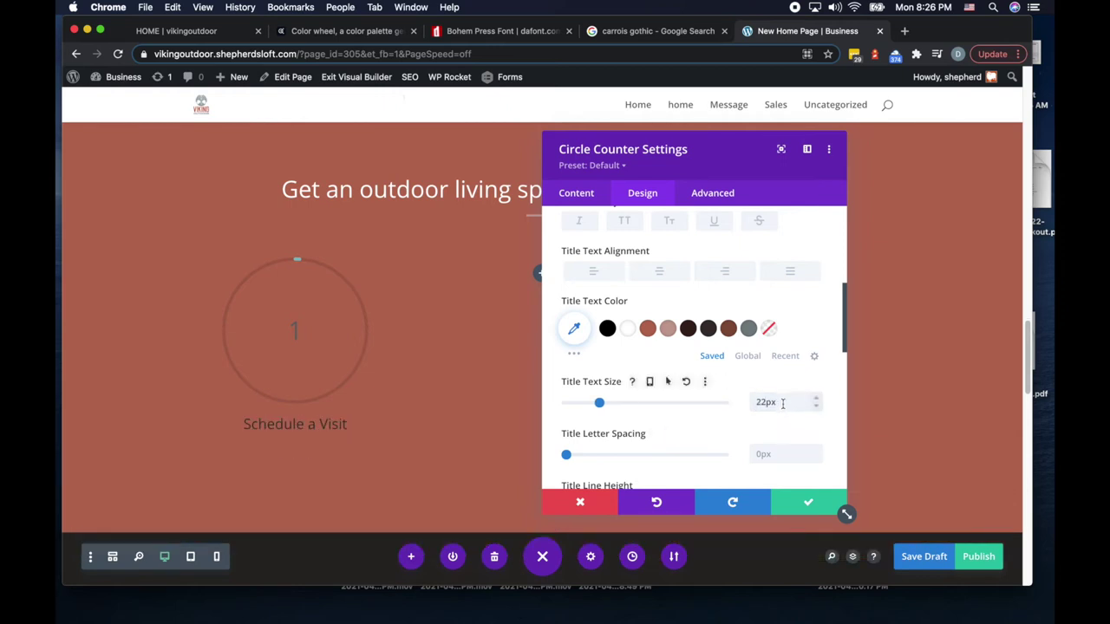
click(774, 400)
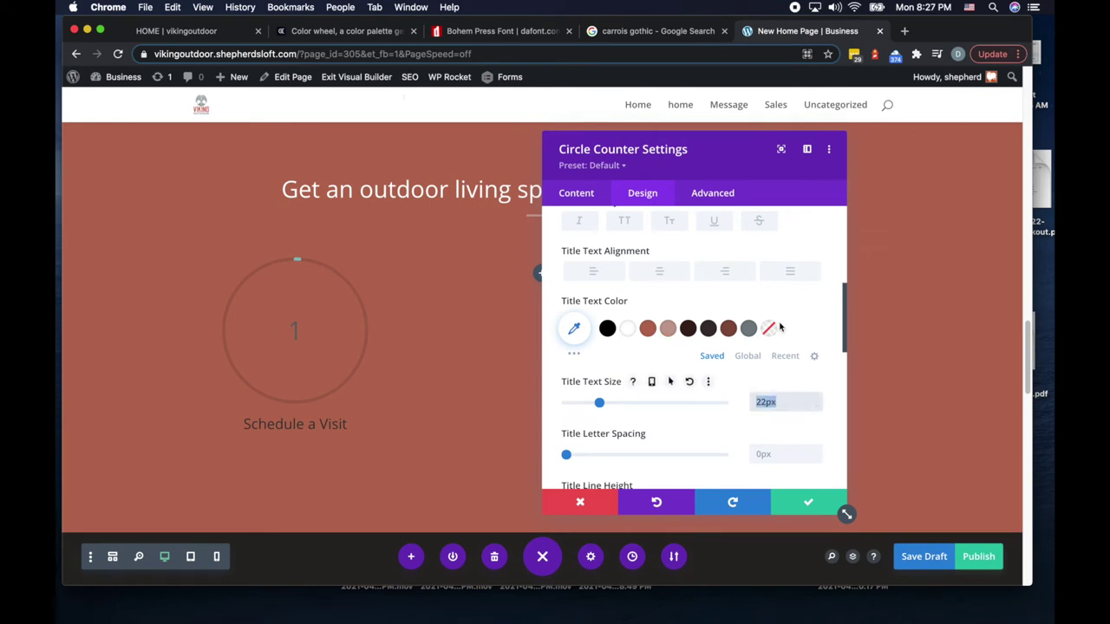
scroll(684, 275, up, 5)
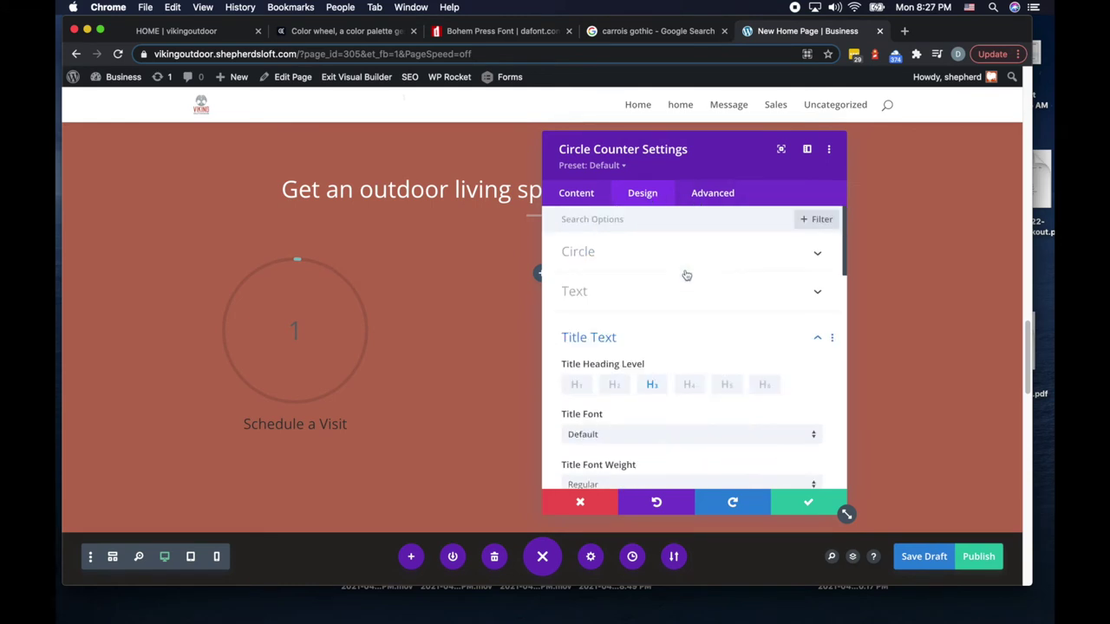
Step: Give the circle background opacity 1 and a light pink #c6a196 colour
click(581, 252)
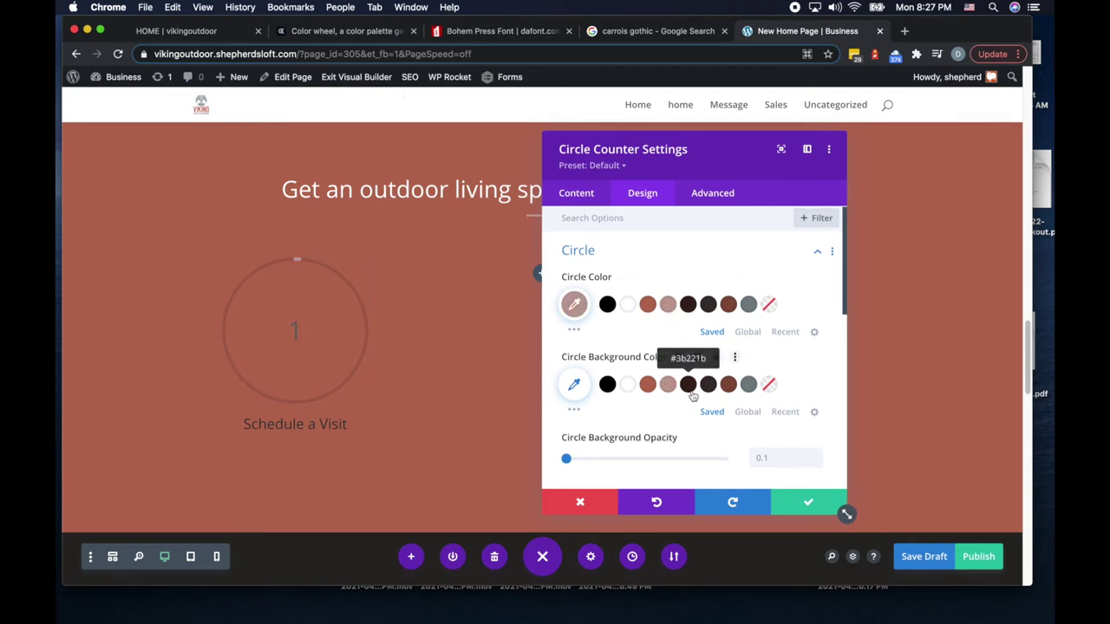
scroll(693, 396, down, 1)
scroll(693, 396, down, 2)
drag(567, 392, 723, 393)
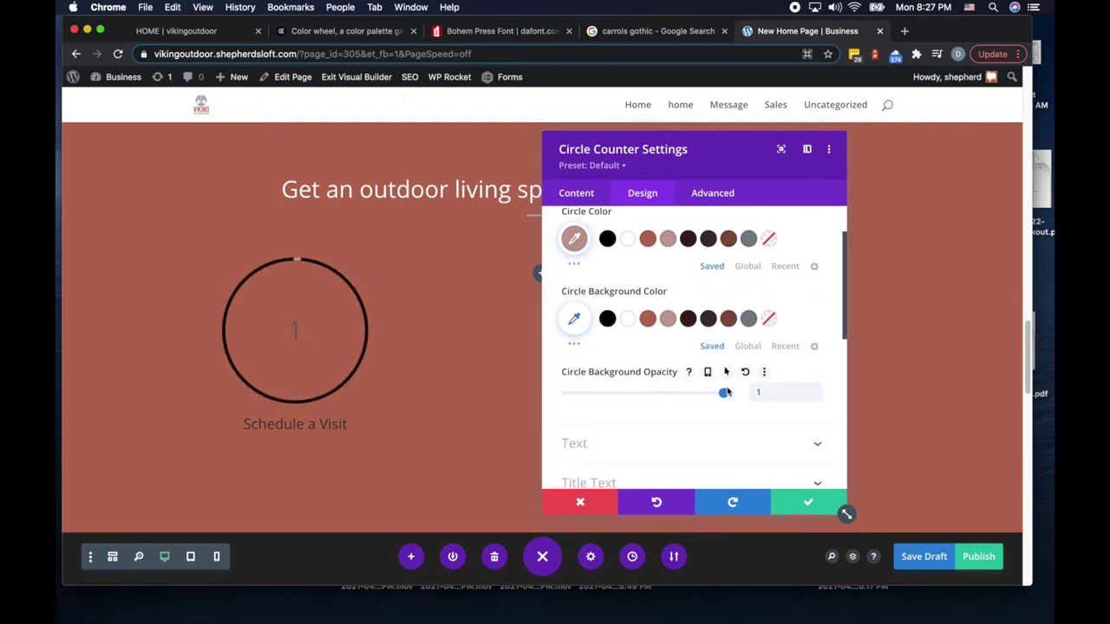
click(708, 320)
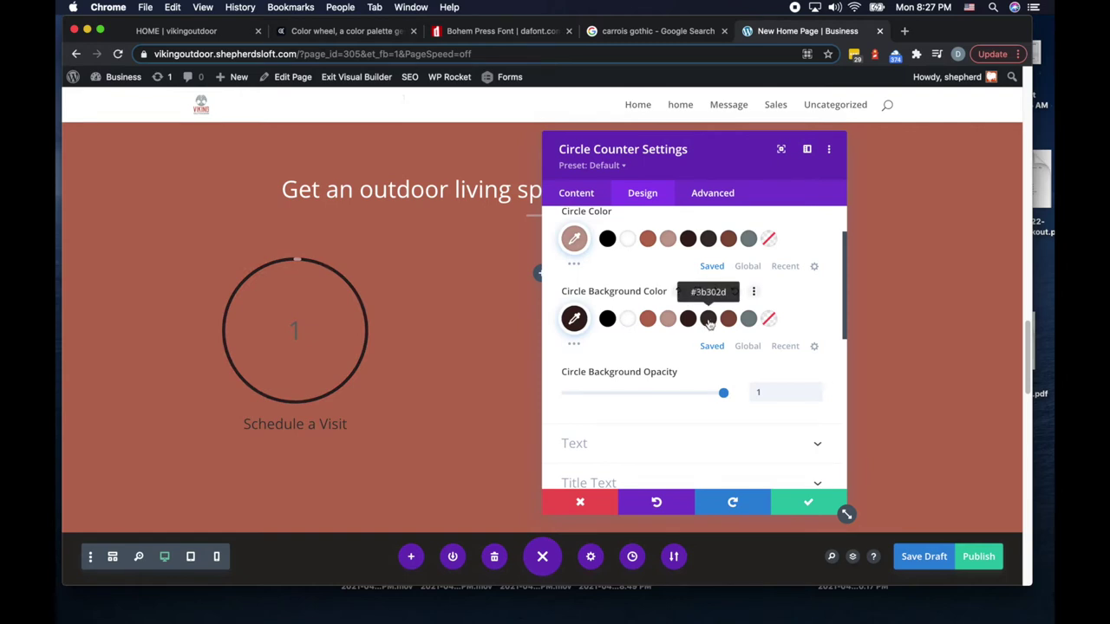
click(728, 319)
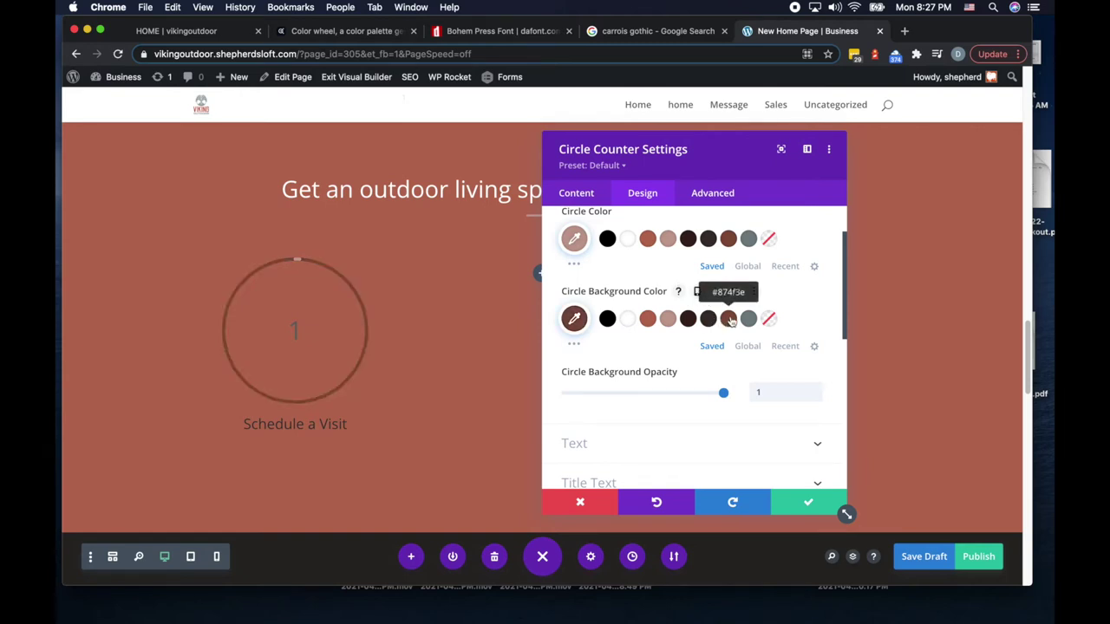
click(667, 320)
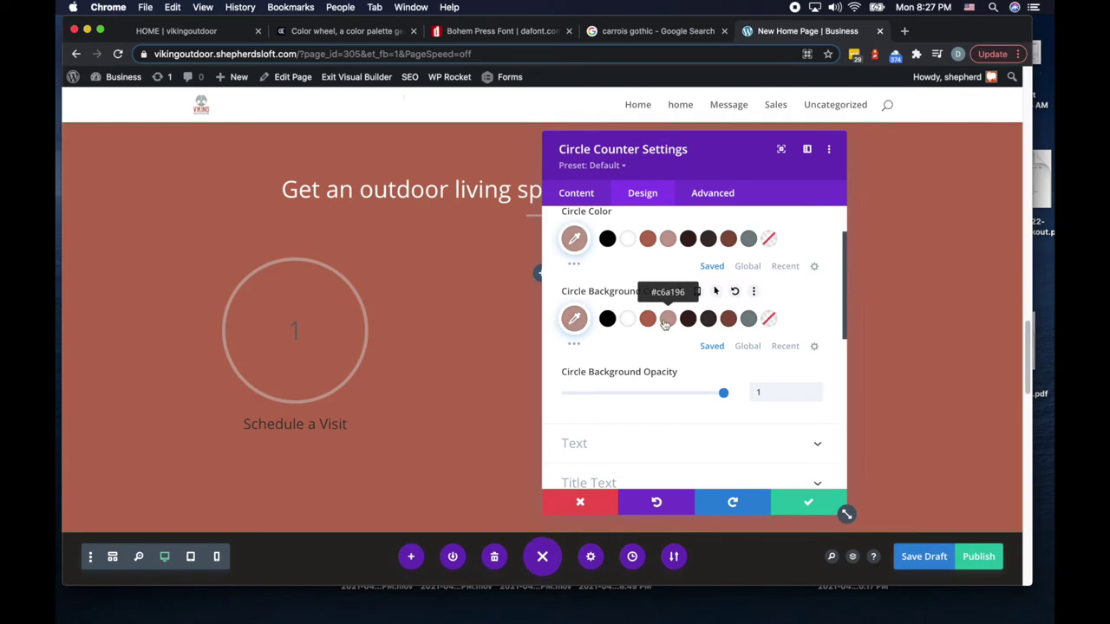
scroll(665, 339, up, 2)
click(578, 252)
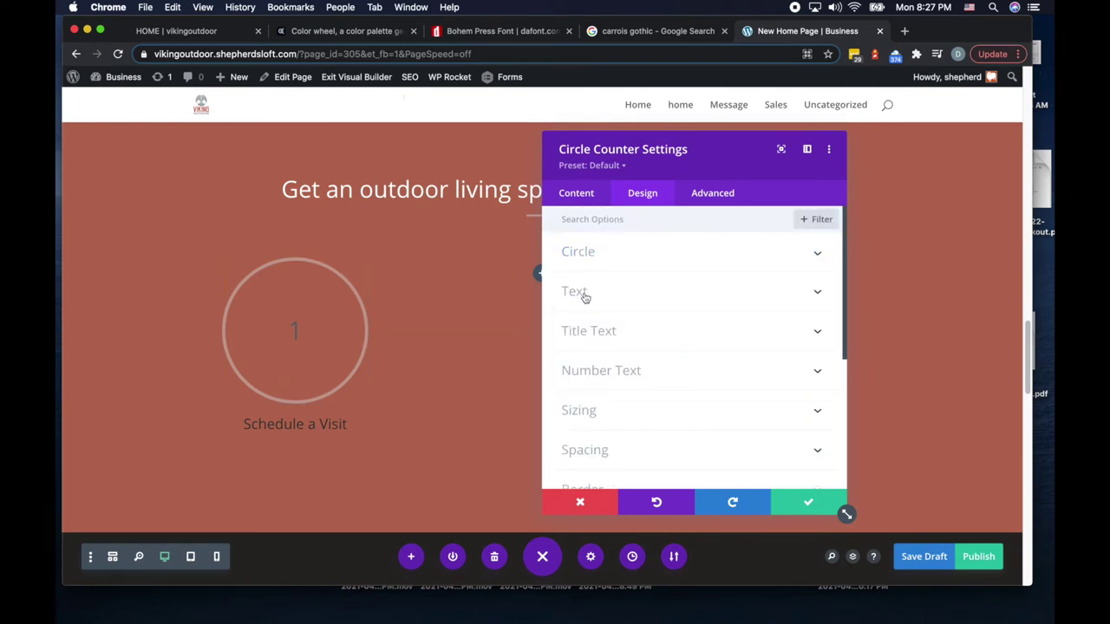
Step: Make the counter's number text pale pink #c6a196 at 100px
click(596, 371)
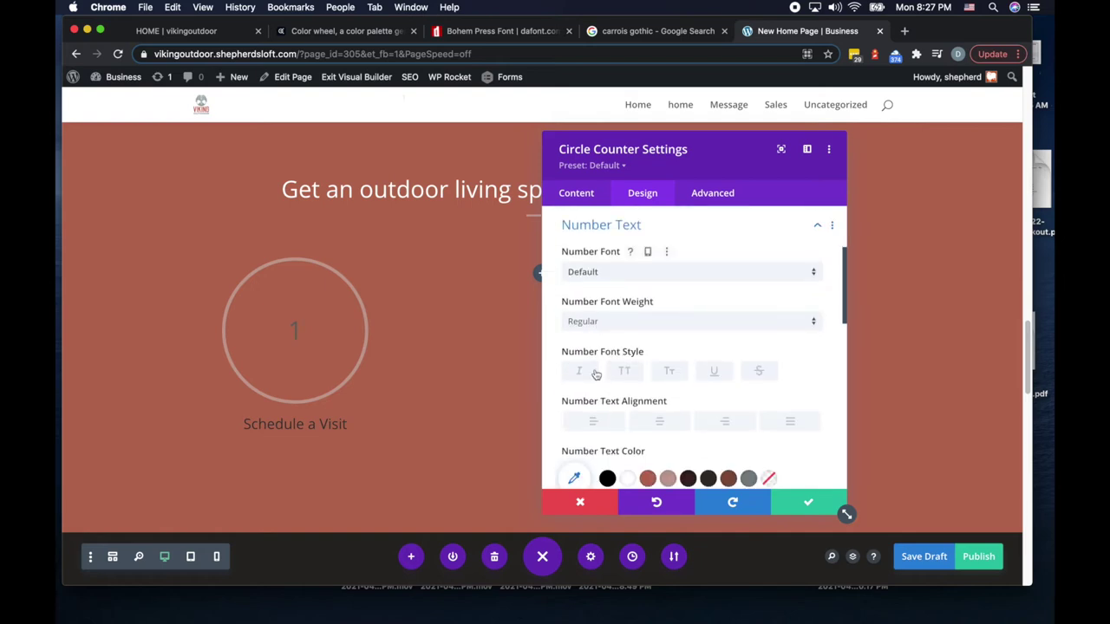
scroll(596, 373, down, 3)
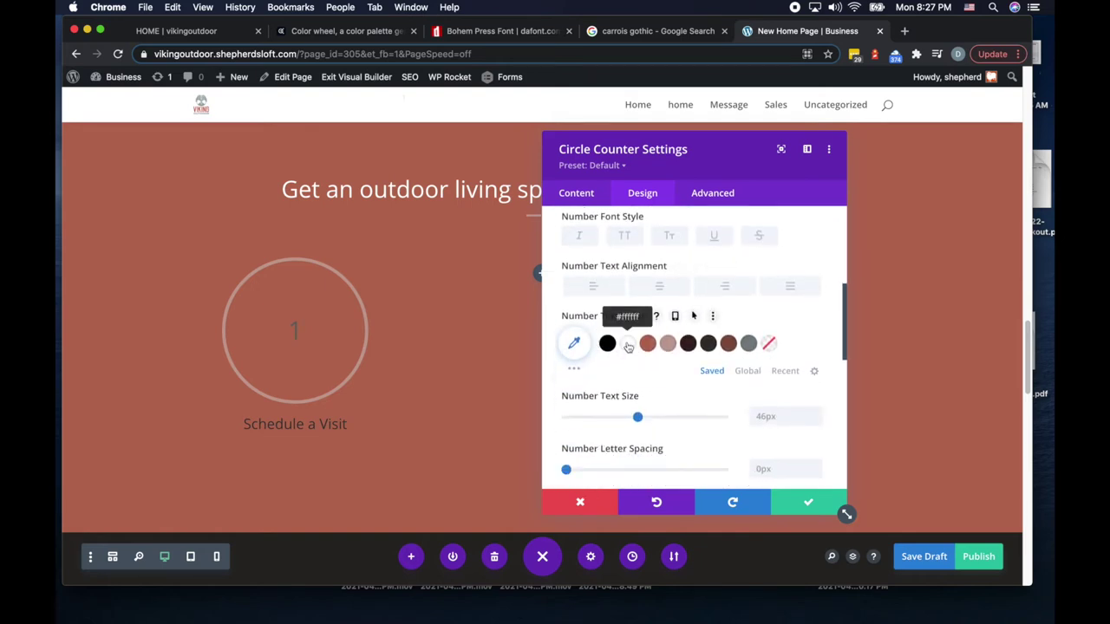
click(667, 345)
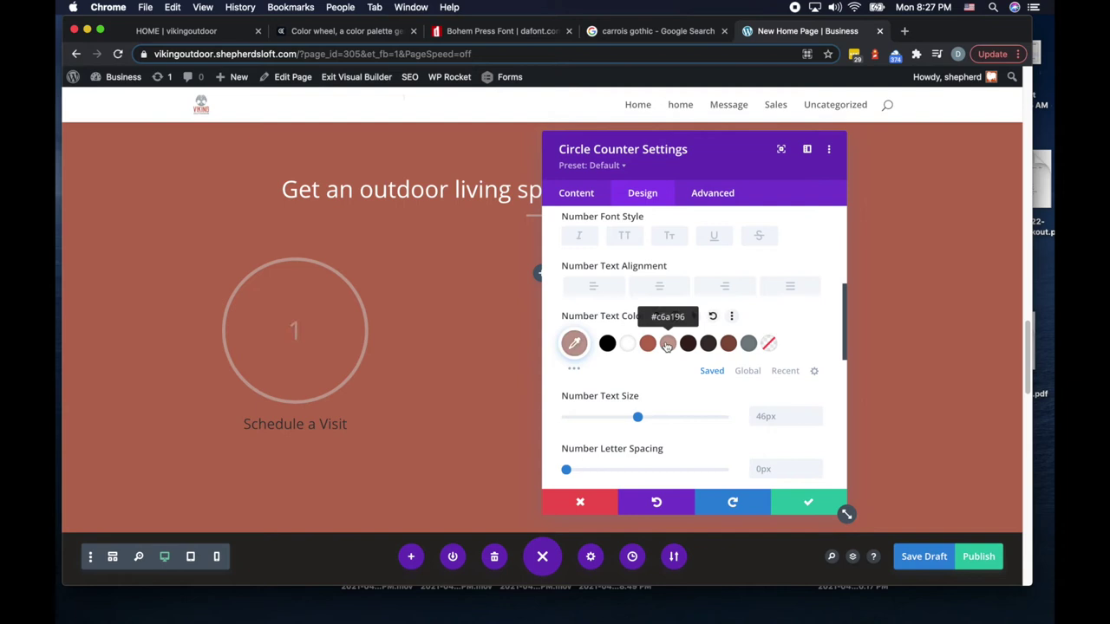
scroll(668, 355, down, 2)
drag(638, 361, 739, 366)
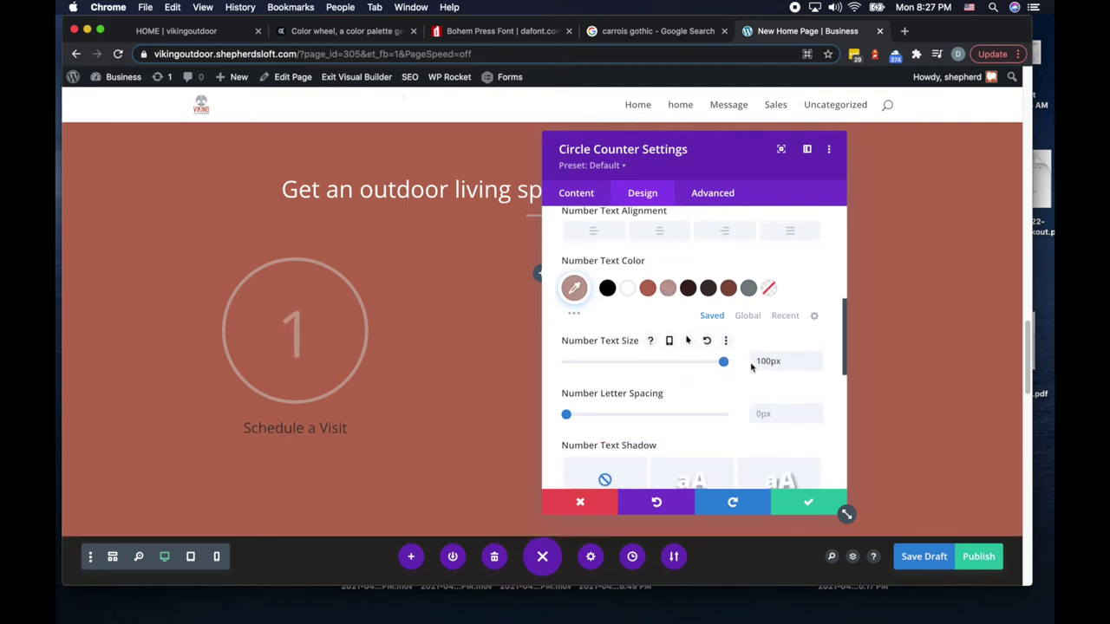
scroll(625, 414, down, 1)
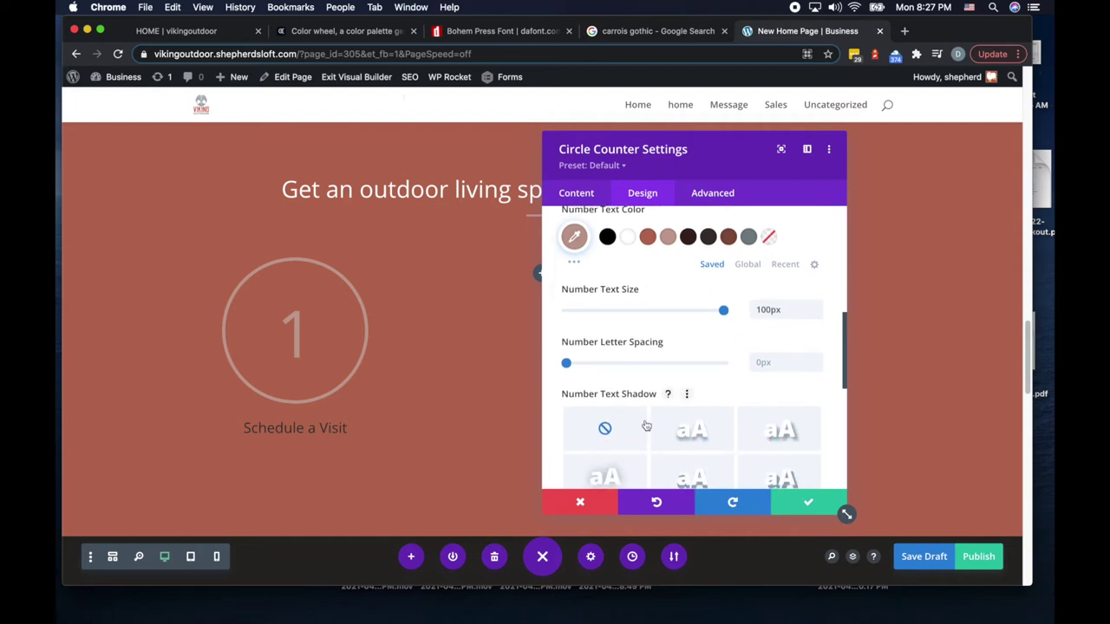
scroll(605, 338, up, 5)
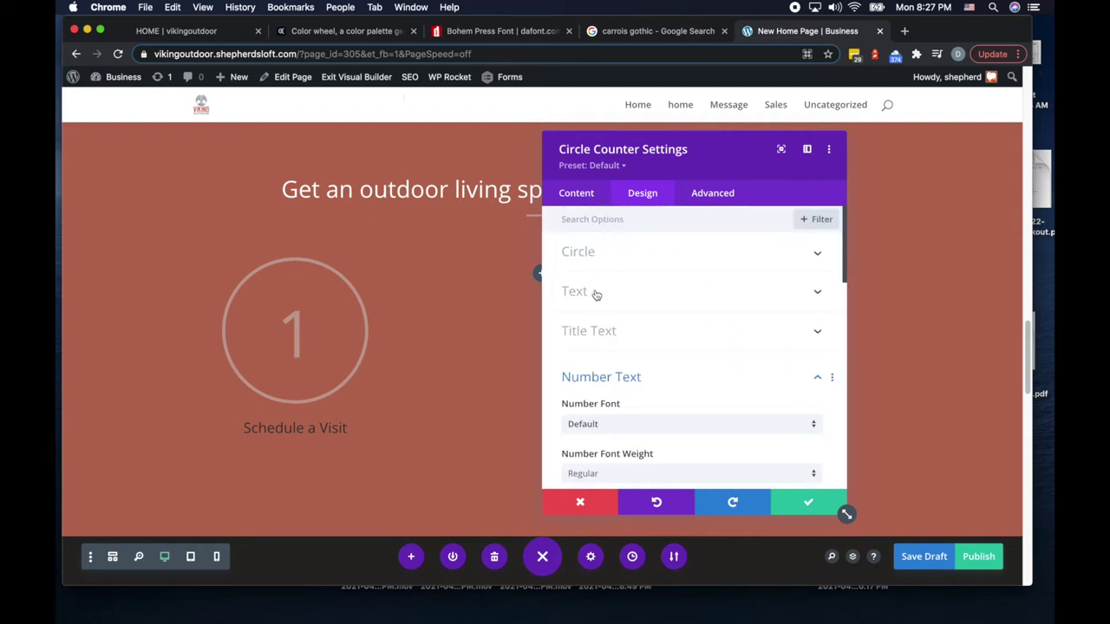
Step: Set the Schedule a Visit title to 30px in white and save the counter
click(626, 342)
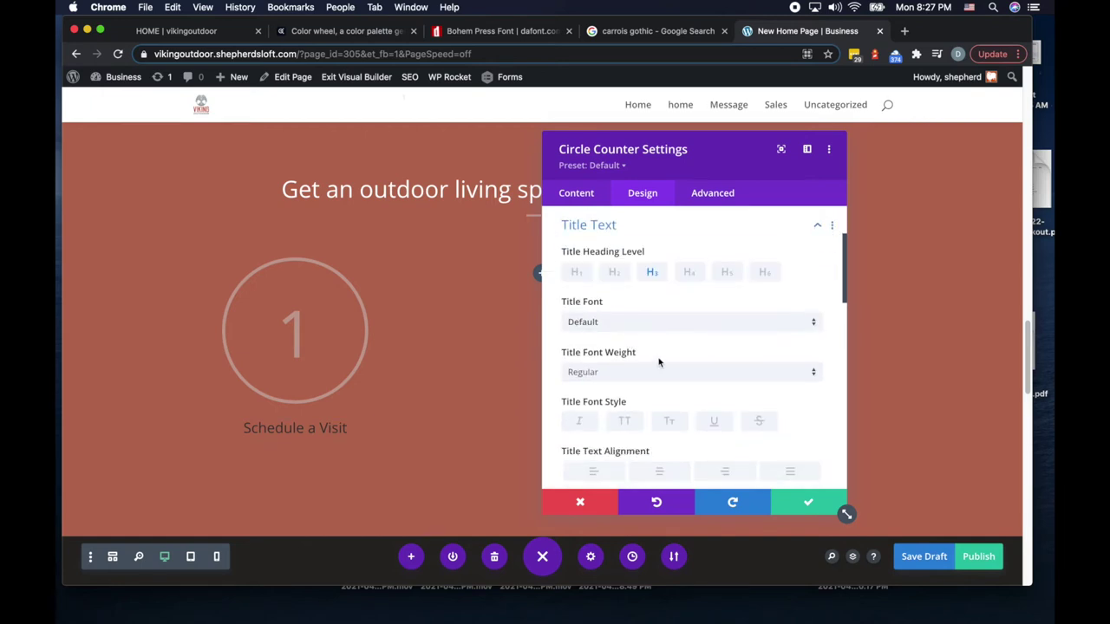
scroll(659, 362, down, 5)
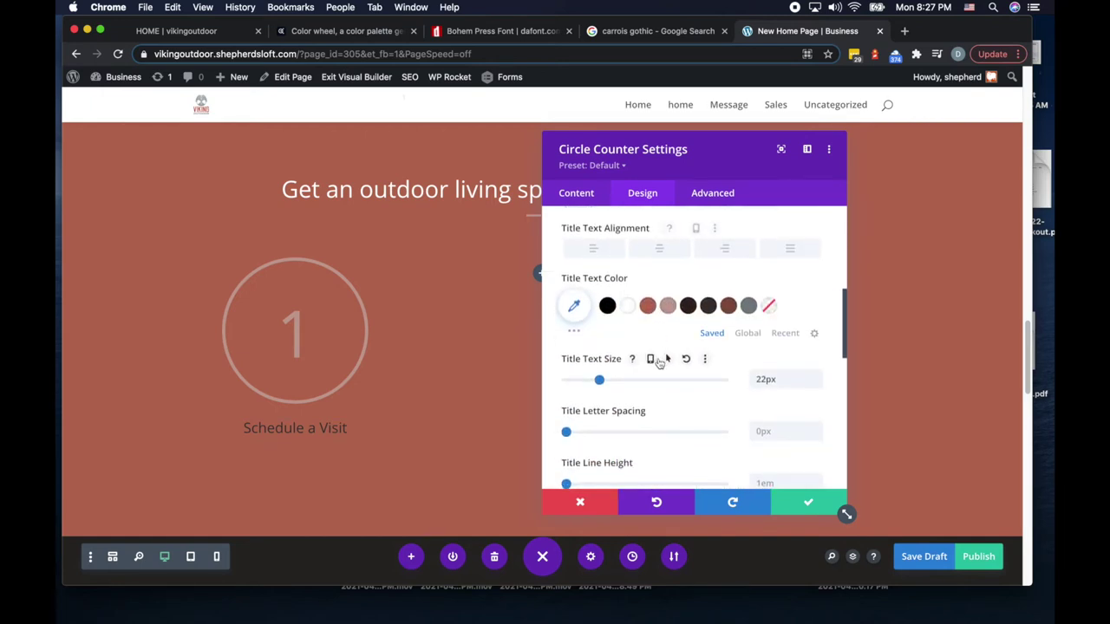
scroll(659, 363, down, 1)
drag(600, 355, 612, 358)
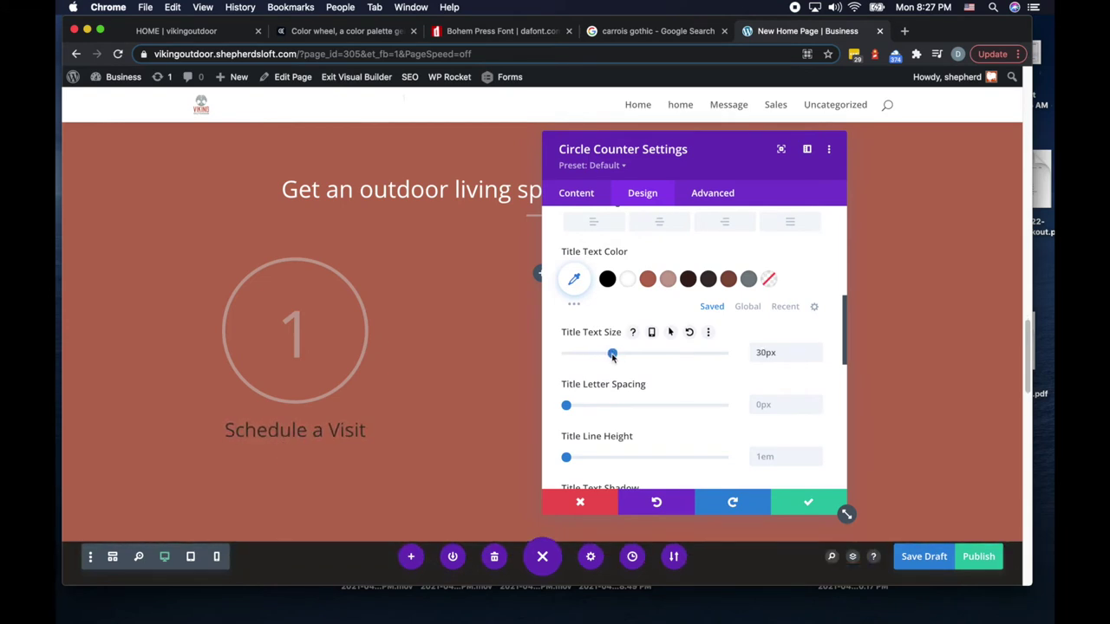
scroll(650, 402, down, 4)
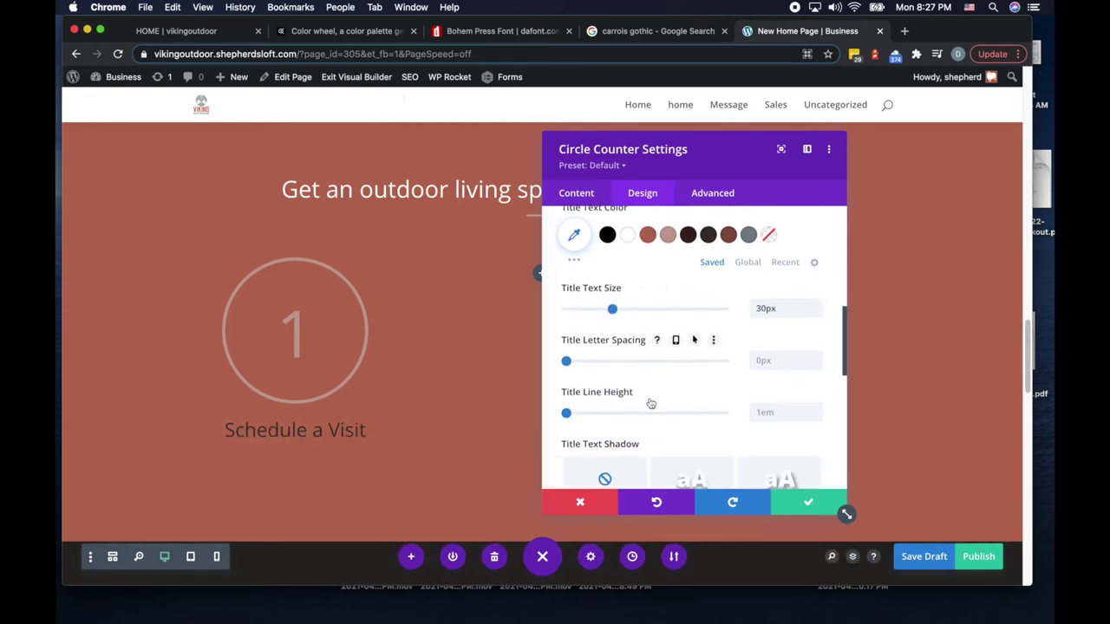
scroll(650, 402, up, 1)
scroll(650, 402, up, 3)
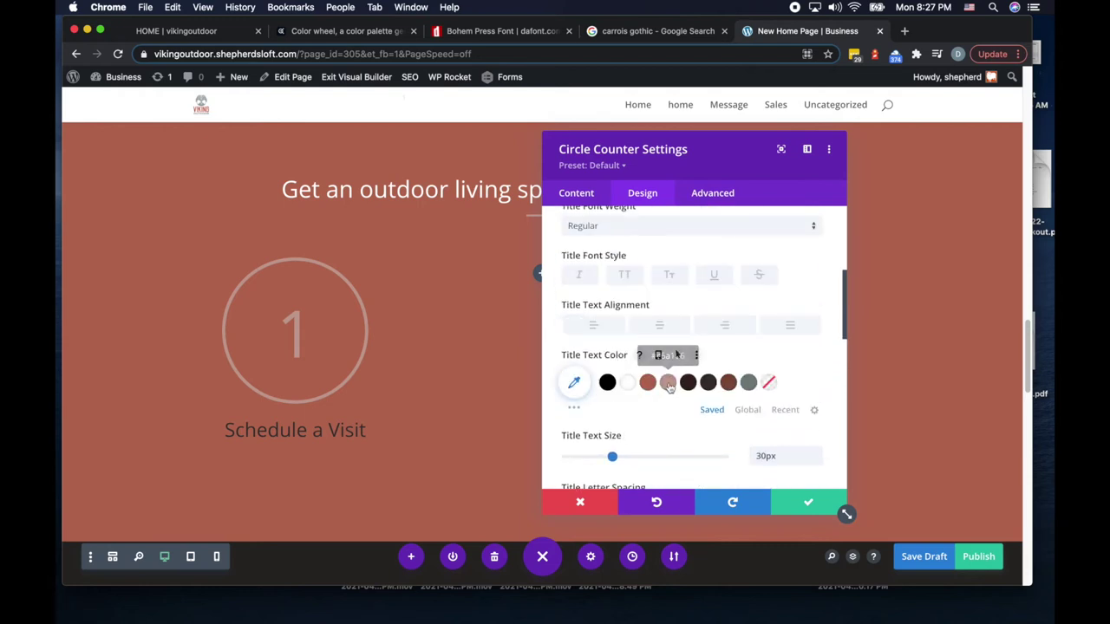
click(668, 383)
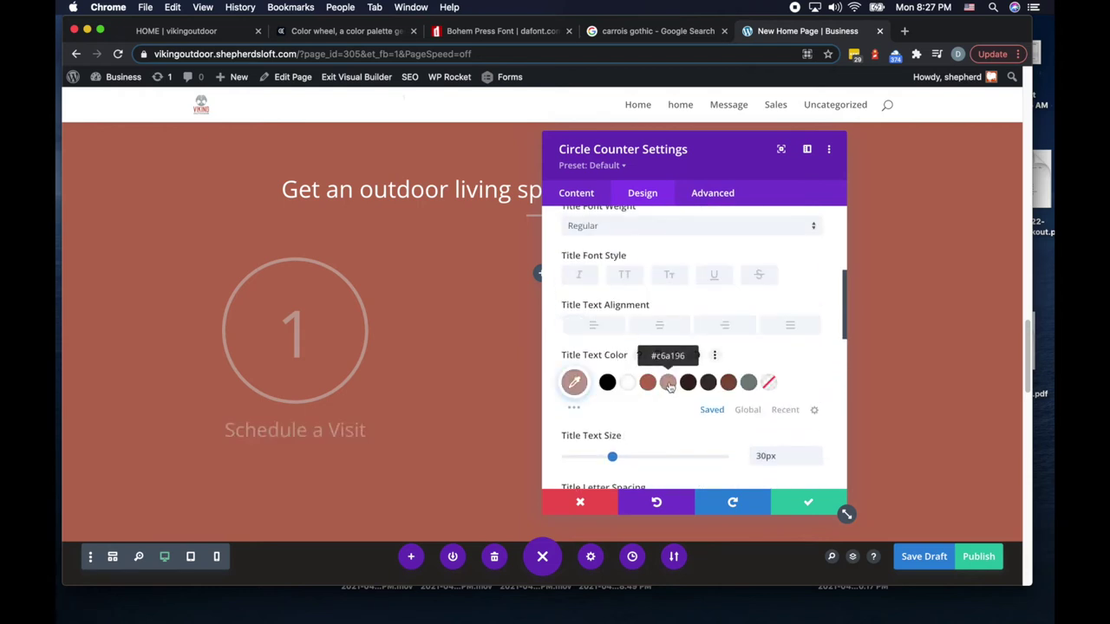
click(687, 383)
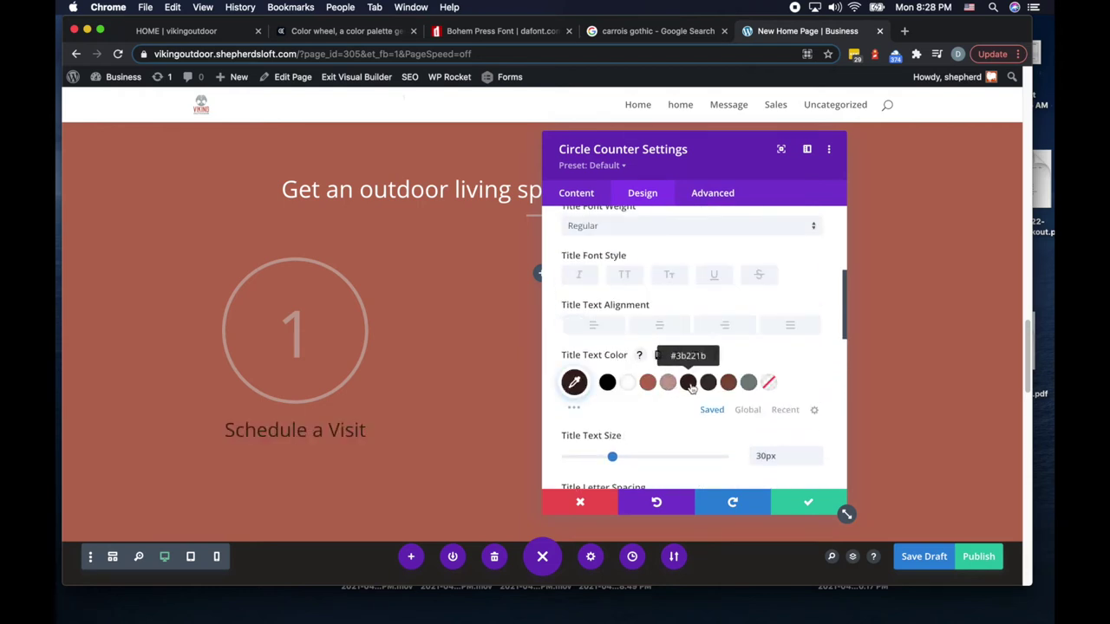
click(629, 386)
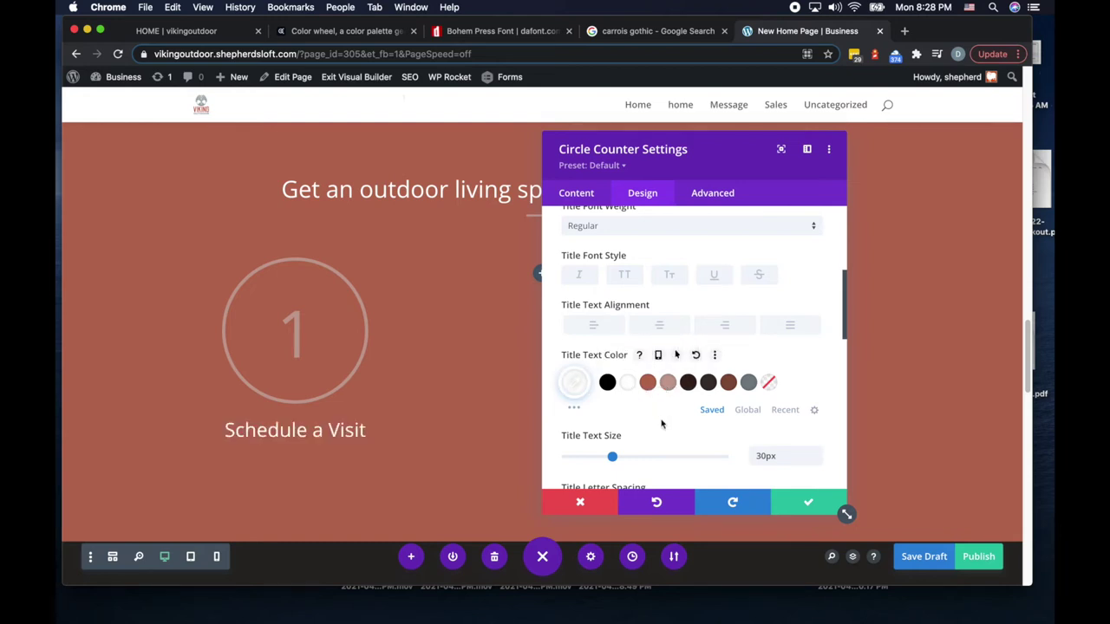
click(807, 502)
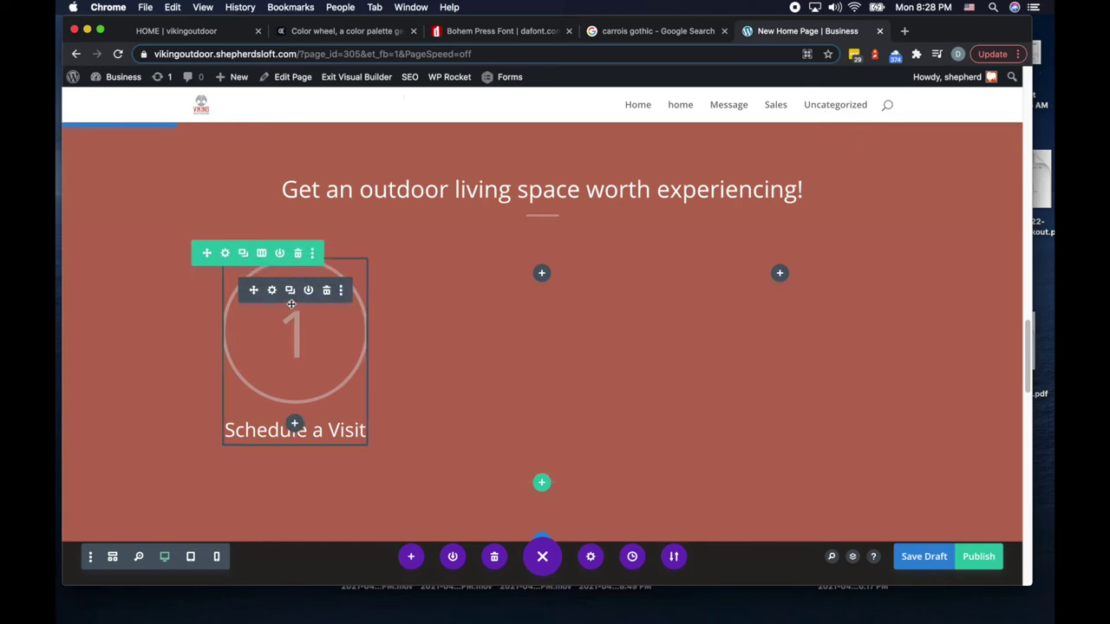
Step: Duplicate the Schedule a Visit counter into the middle and right columns, then open the middle one's settings
click(290, 293)
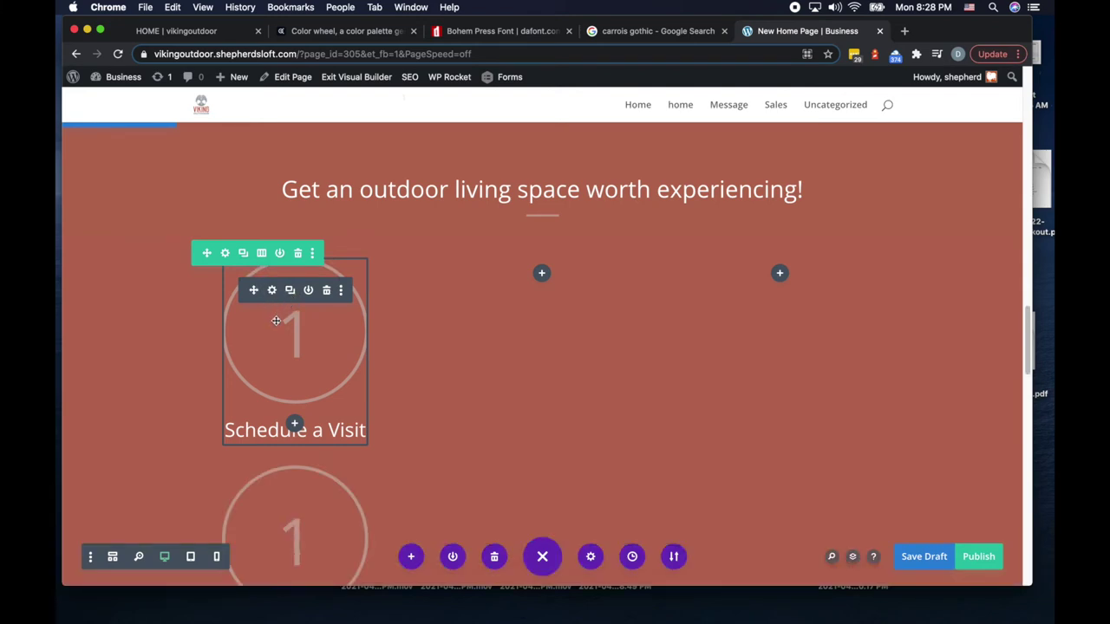
drag(252, 290, 508, 270)
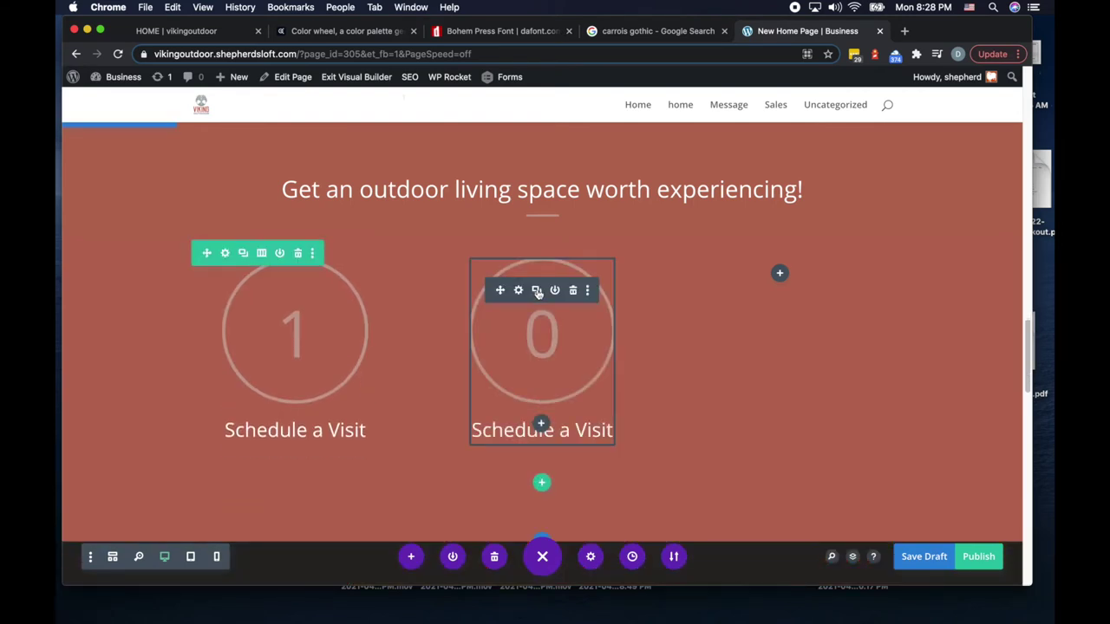
click(537, 291)
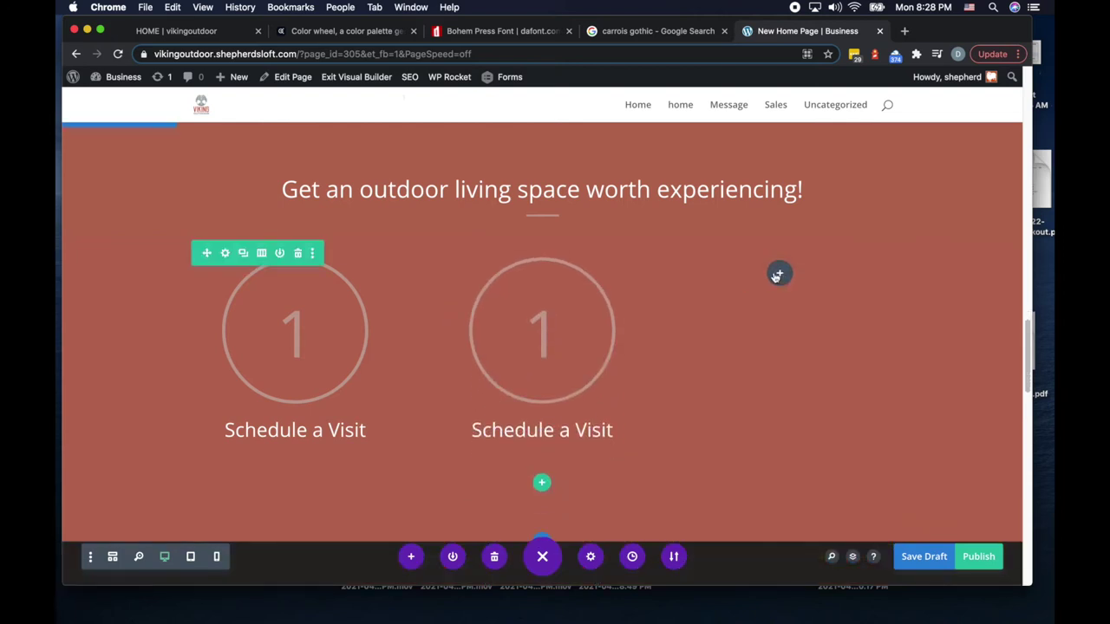
drag(777, 276, 780, 279)
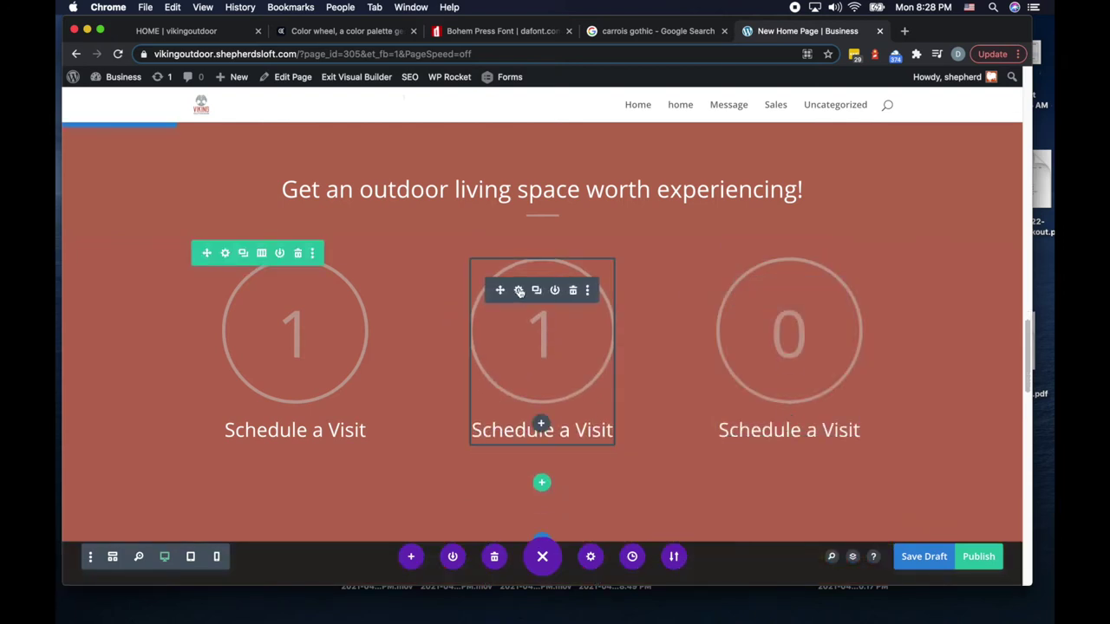
click(519, 291)
drag(696, 152, 310, 163)
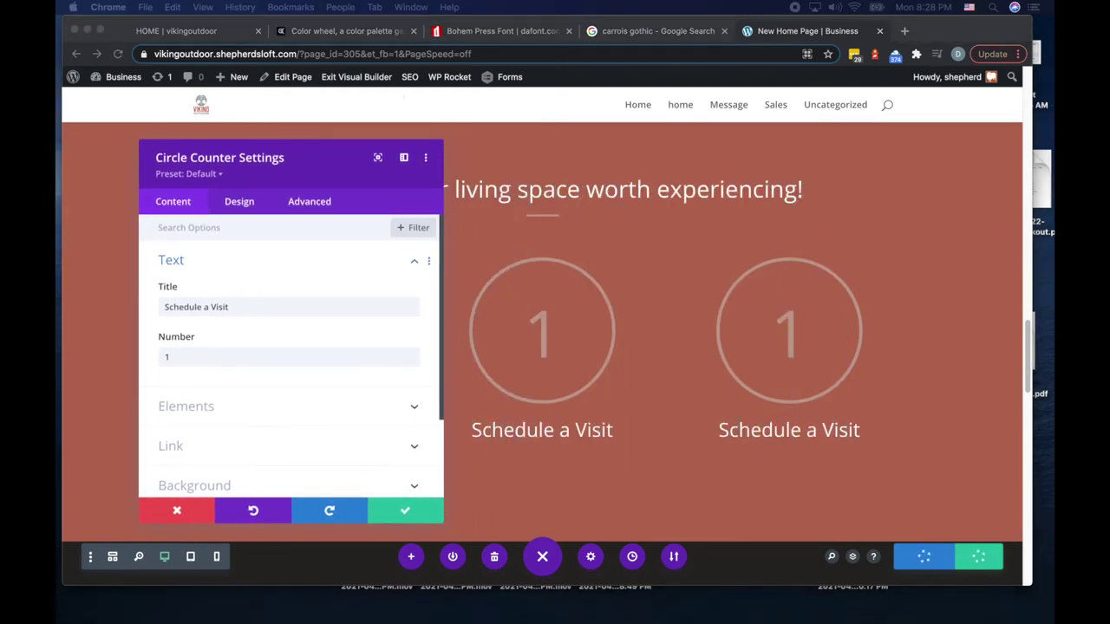
Step: Make the middle counter number 2 titled 'Gather Ideas' and save
click(208, 326)
triple_click(208, 307)
text(Gather Ideas)
double_click(211, 362)
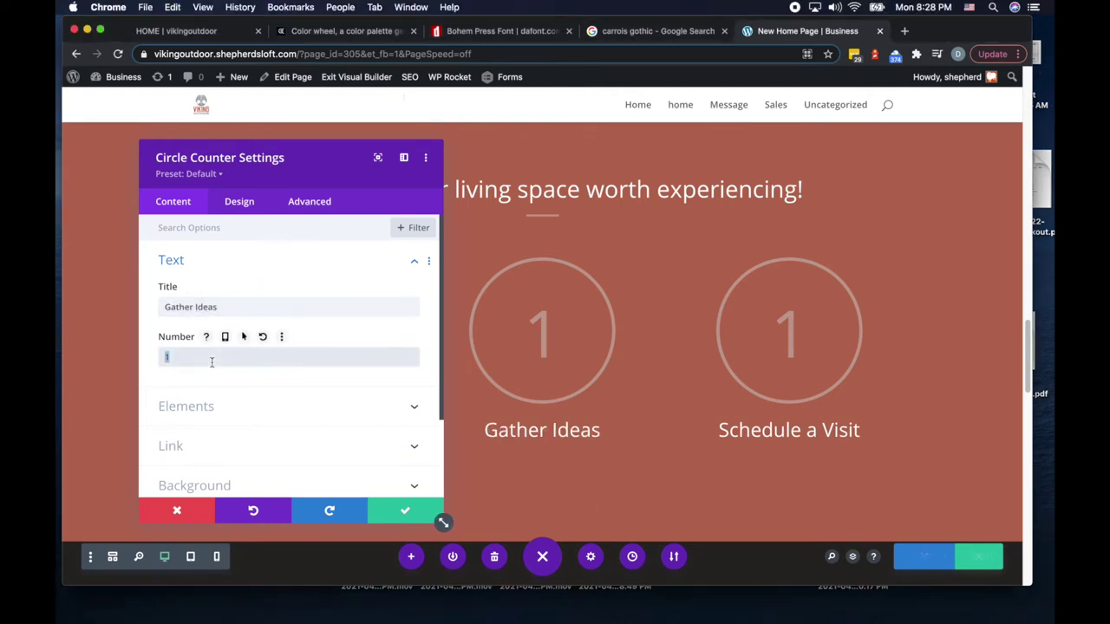
click(390, 503)
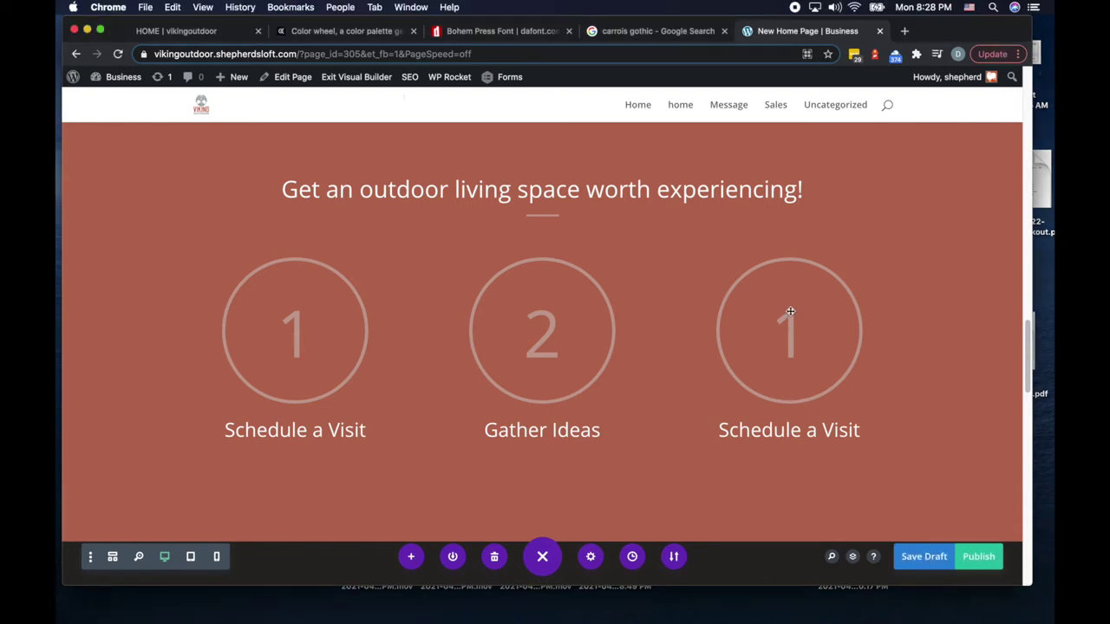
Step: Make the right counter number 3 titled 'A Written Plan' and save
click(765, 291)
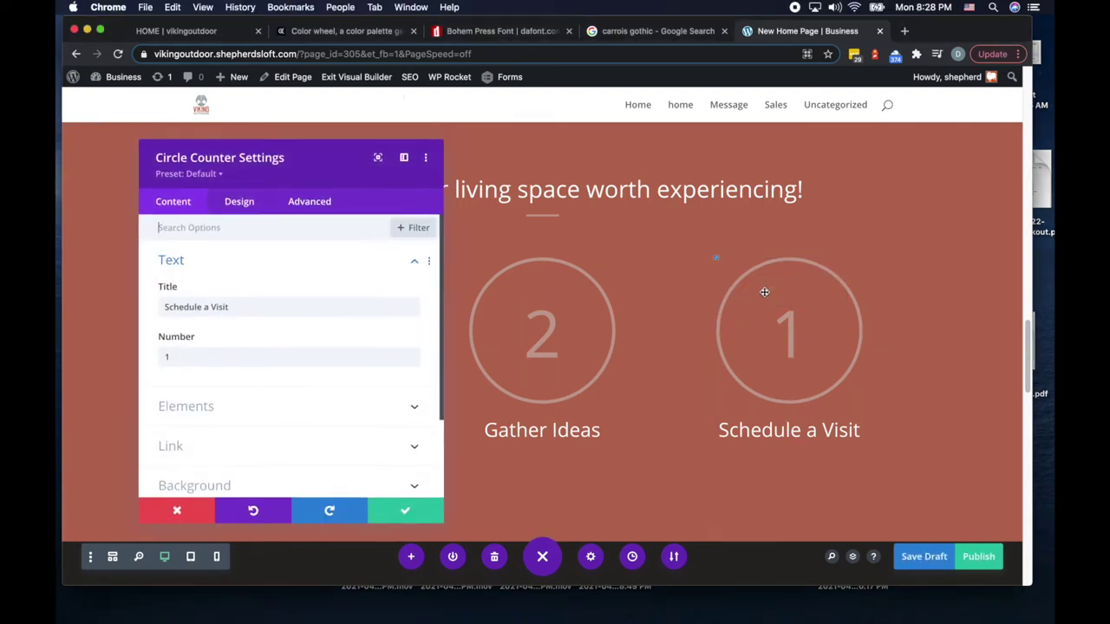
triple_click(247, 306)
text(Get a Written Plan)
triple_click(250, 356)
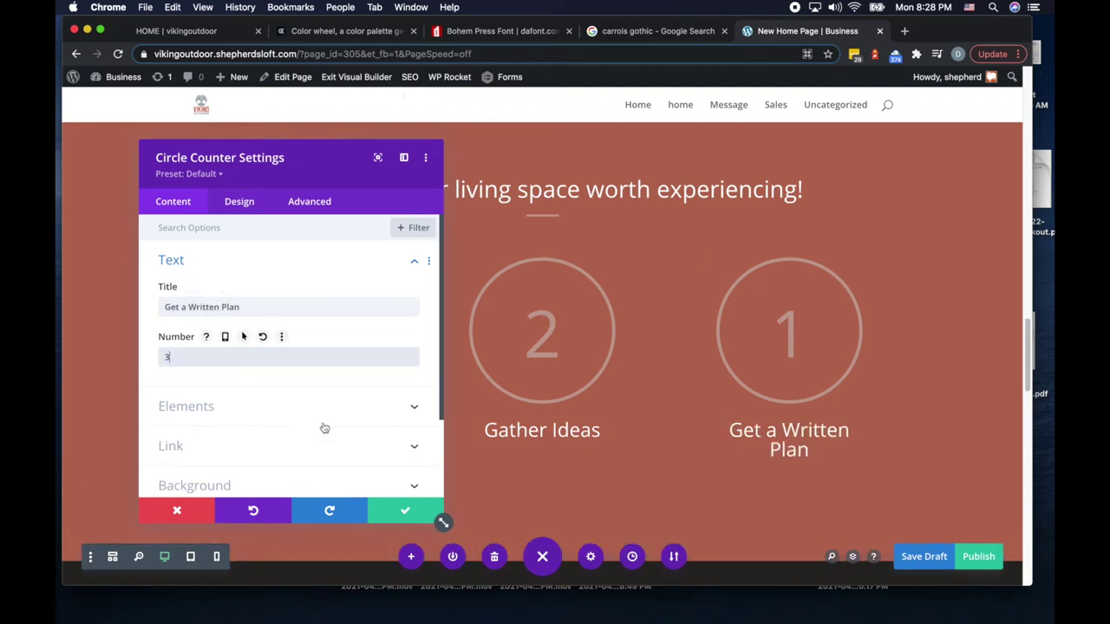
click(407, 510)
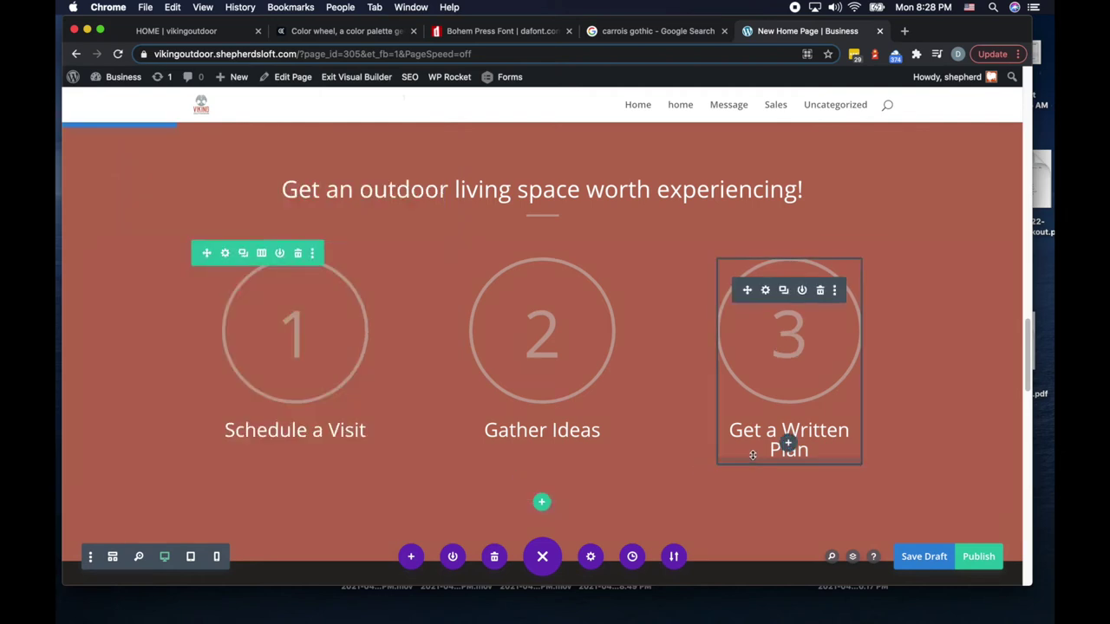
click(765, 290)
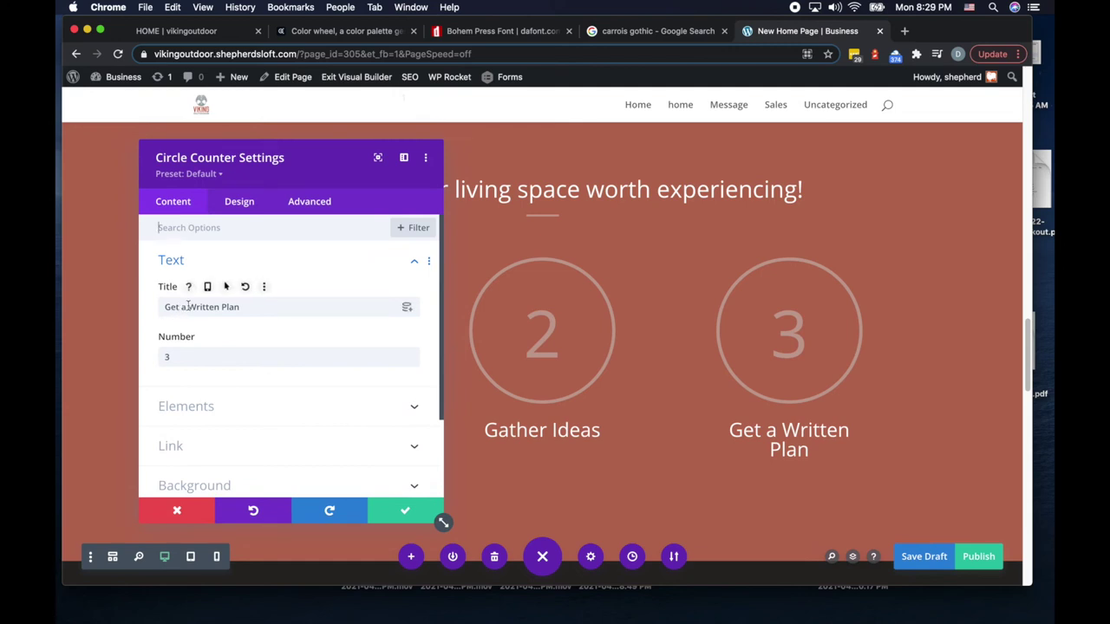
drag(187, 306, 151, 305)
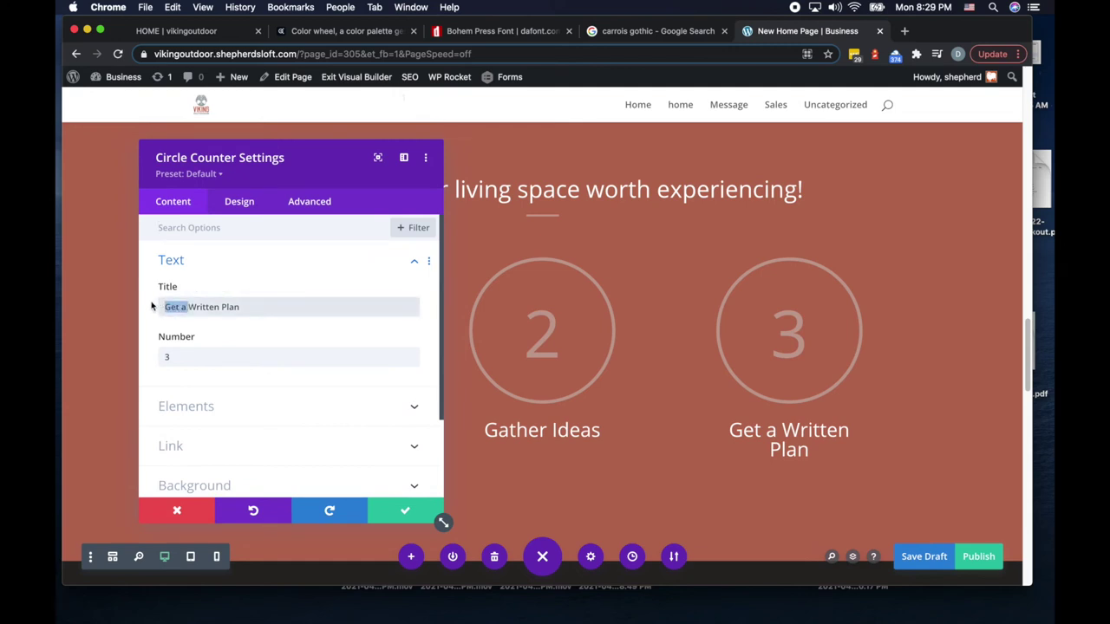
text(A)
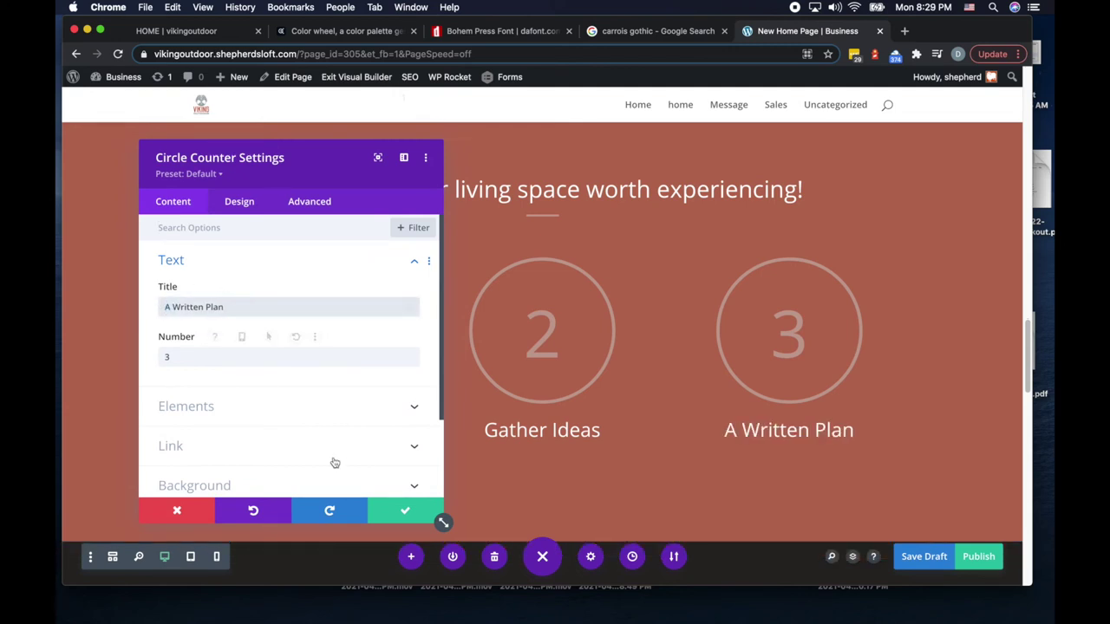
click(405, 511)
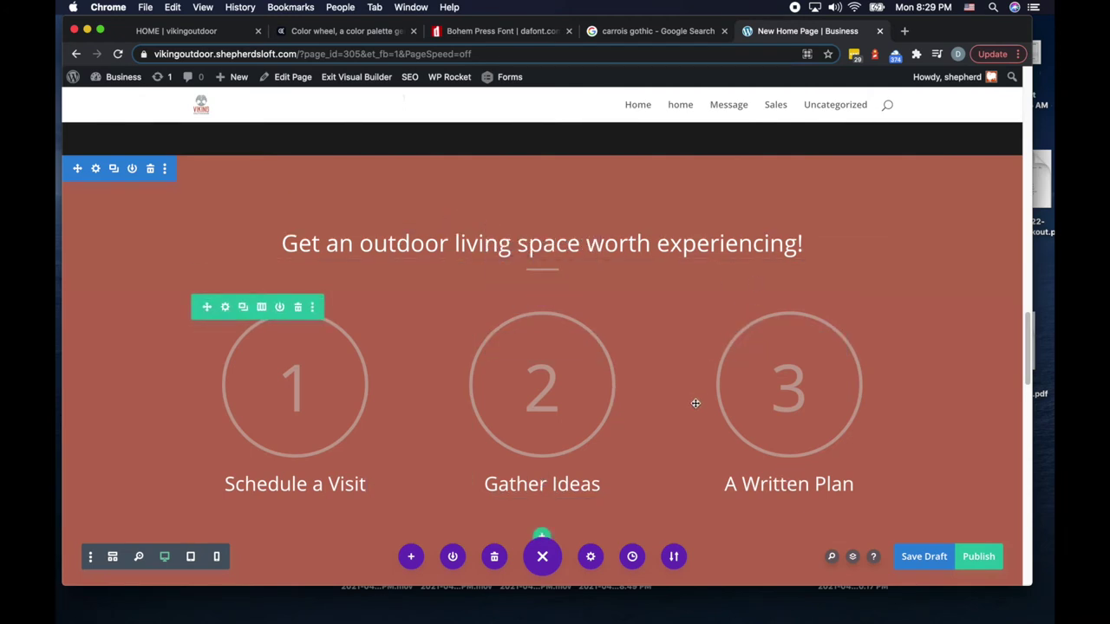
Step: Set the red texture from the media library as the section's background image
drag(503, 235, 503, 266)
scroll(692, 392, down, 1)
scroll(692, 392, up, 1)
scroll(692, 392, down, 2)
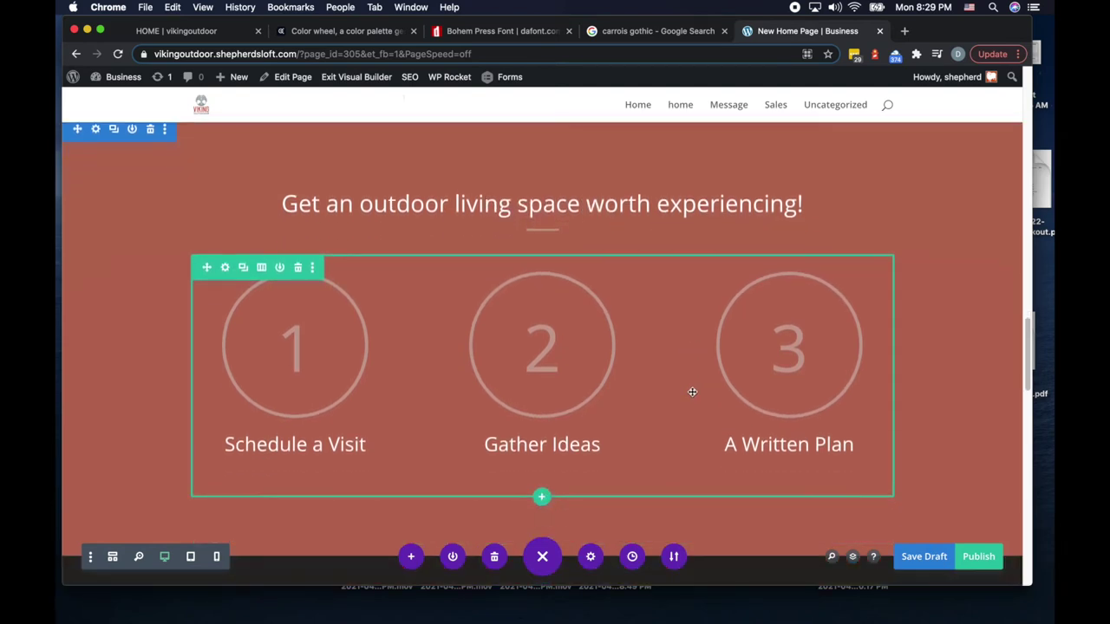
scroll(691, 392, up, 3)
scroll(692, 392, down, 1)
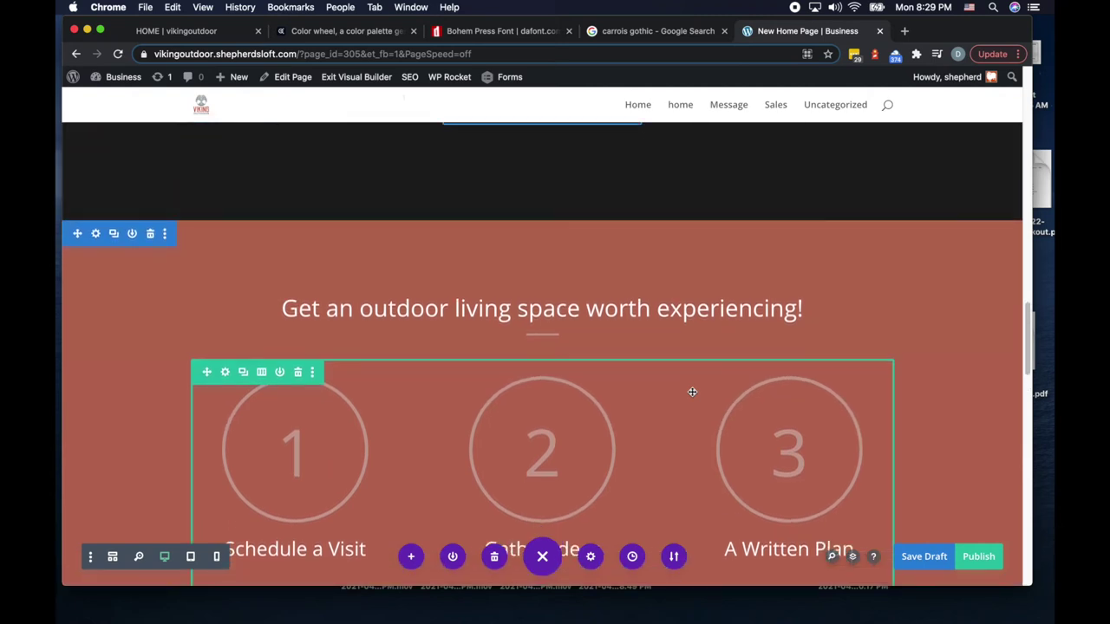
click(96, 235)
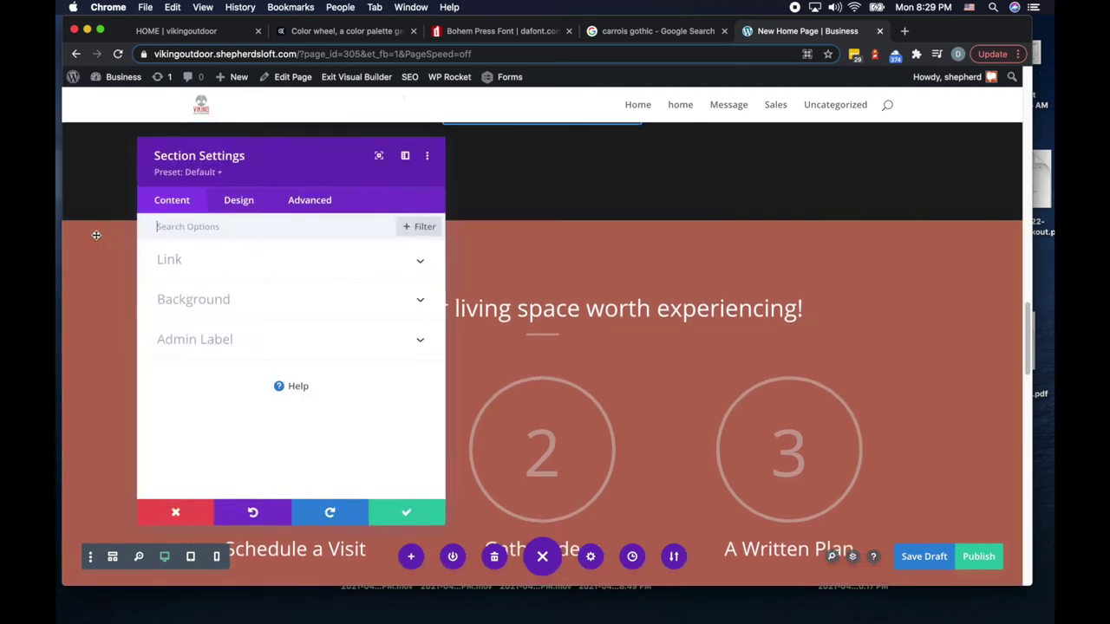
click(210, 301)
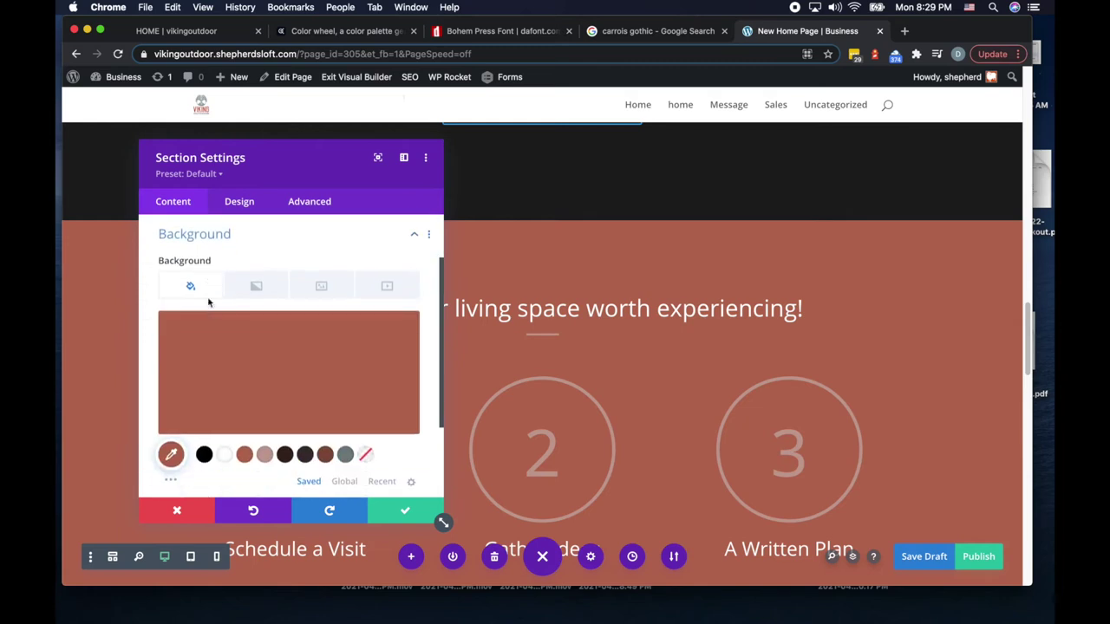
click(320, 287)
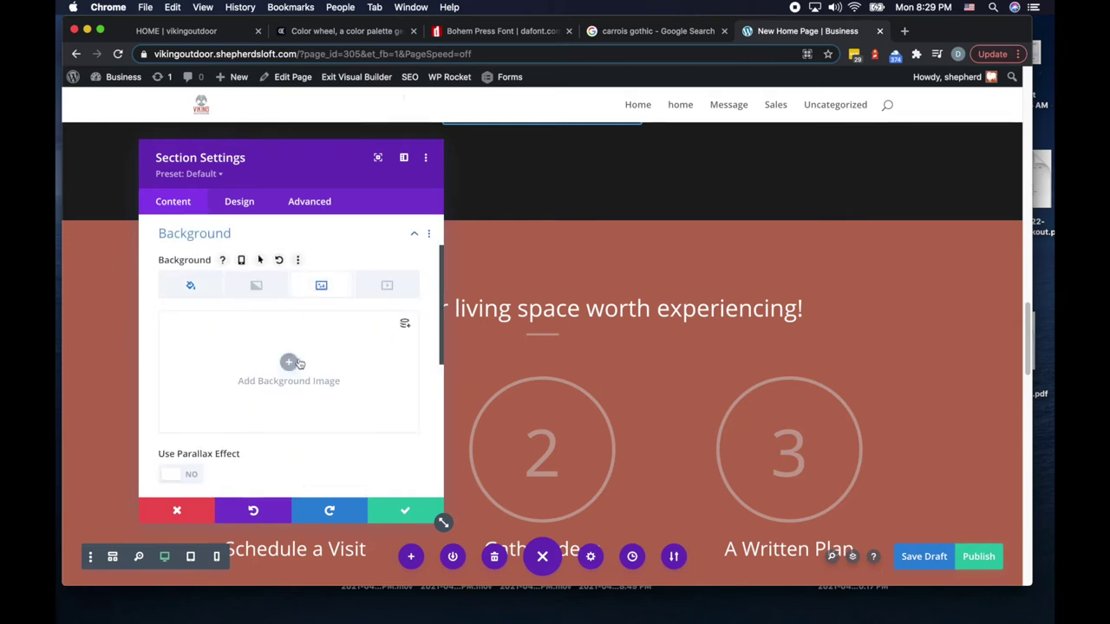
drag(293, 168, 337, 174)
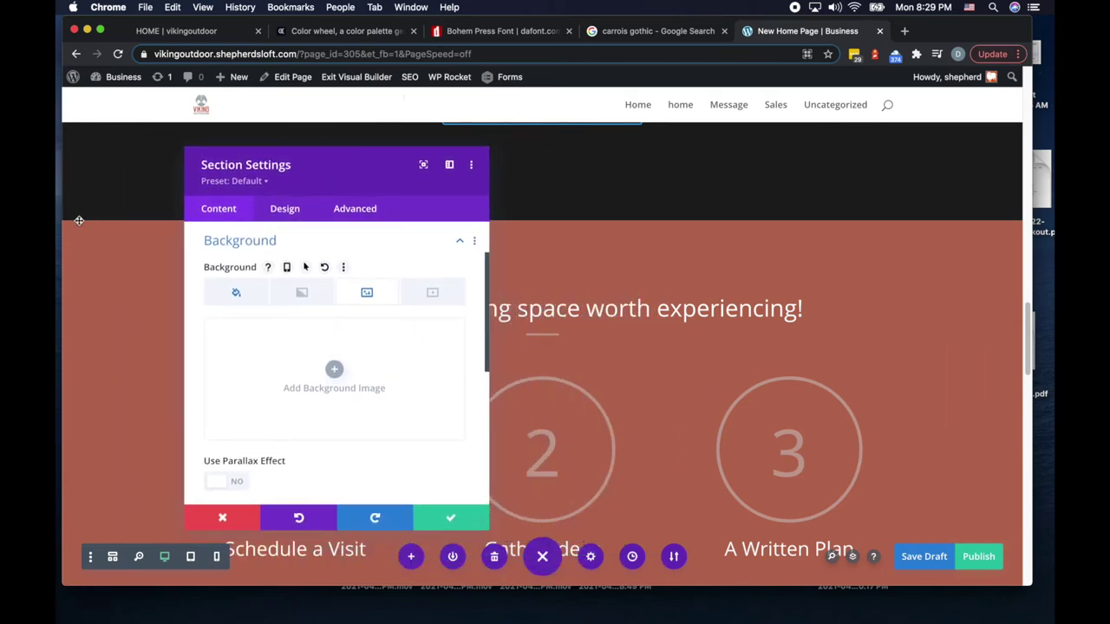
scroll(184, 414, down, 3)
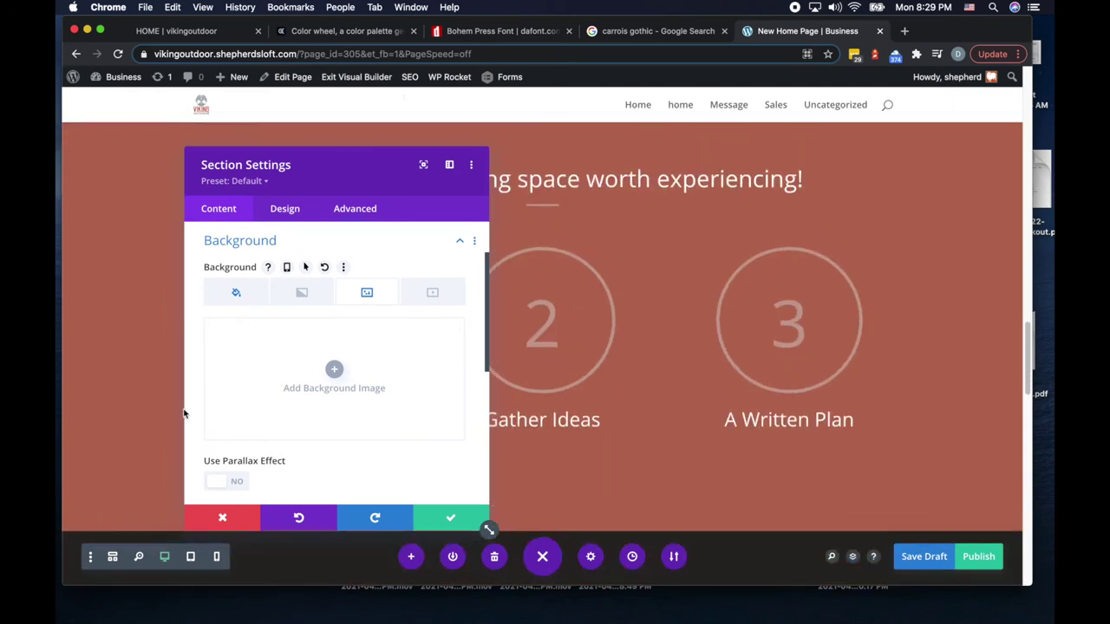
click(332, 372)
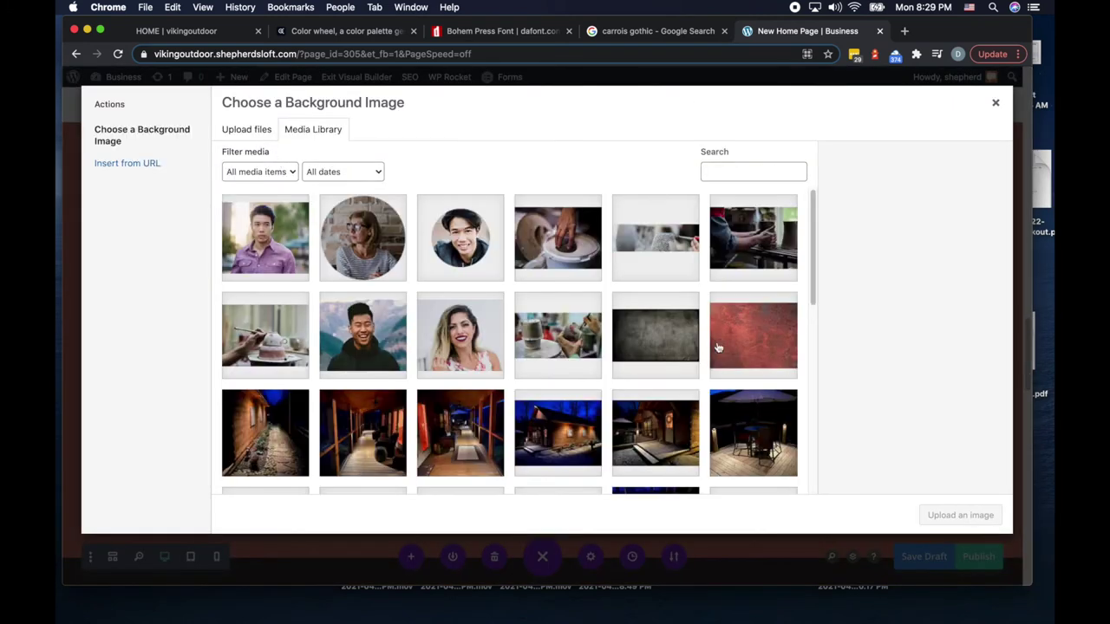
click(750, 333)
click(964, 516)
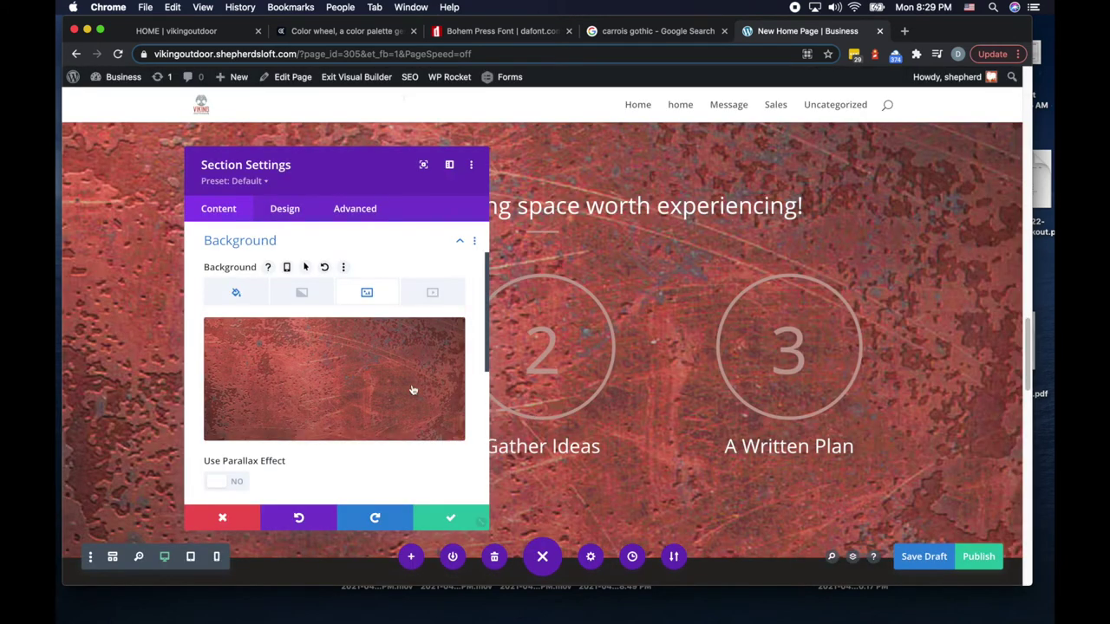
Step: Try Multiply as the texture's blend mode, then switch it to Screen
scroll(314, 355, down, 1)
scroll(314, 356, down, 3)
scroll(264, 427, down, 4)
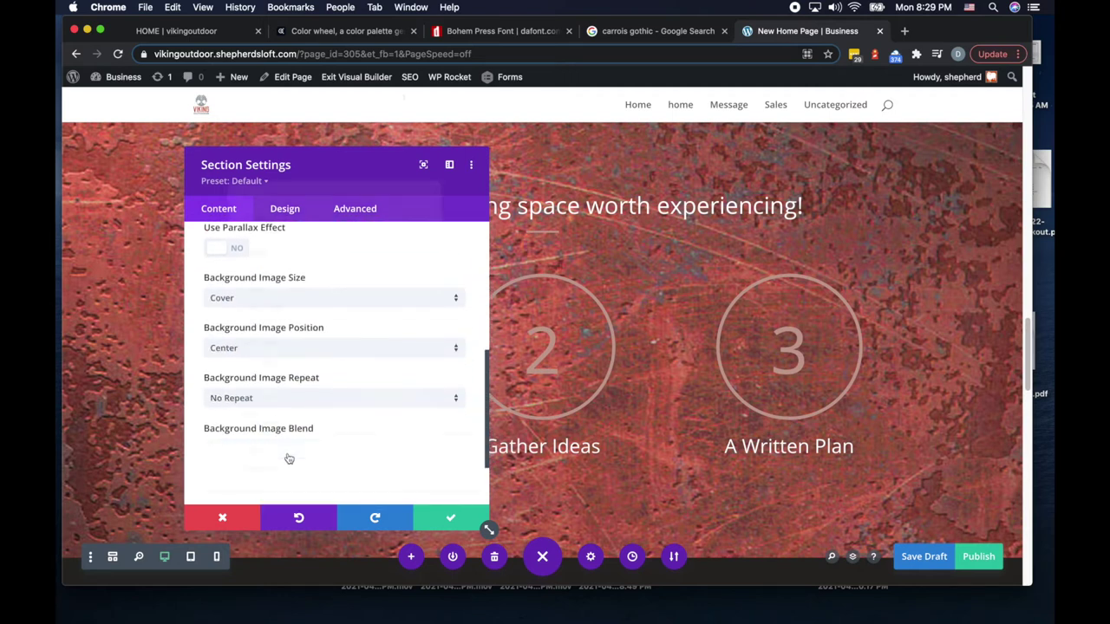
click(289, 450)
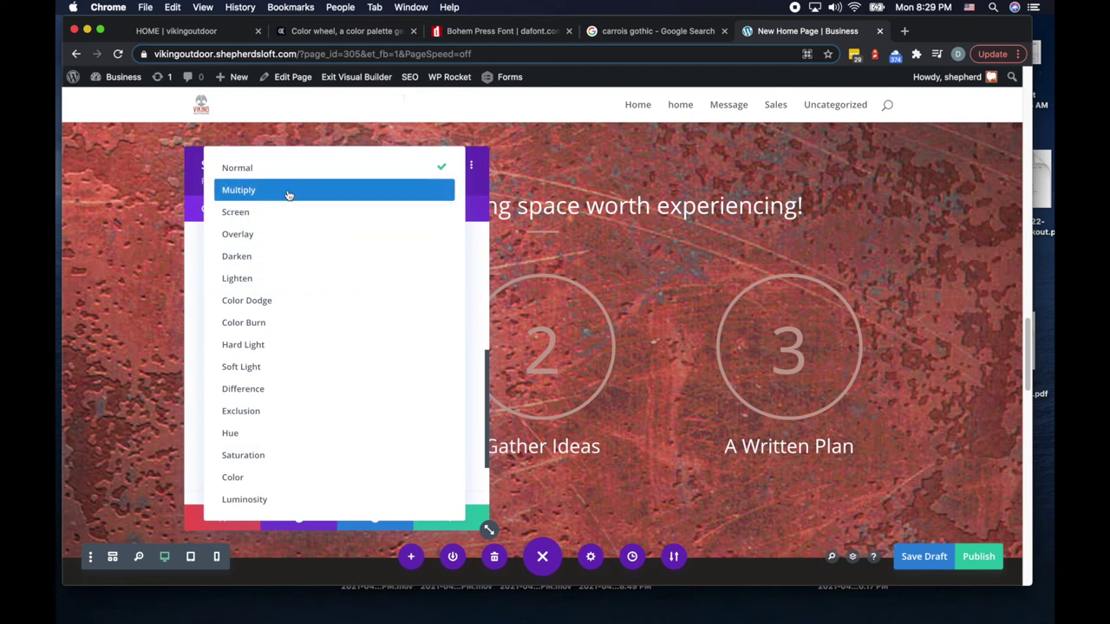
click(288, 192)
click(260, 451)
click(276, 219)
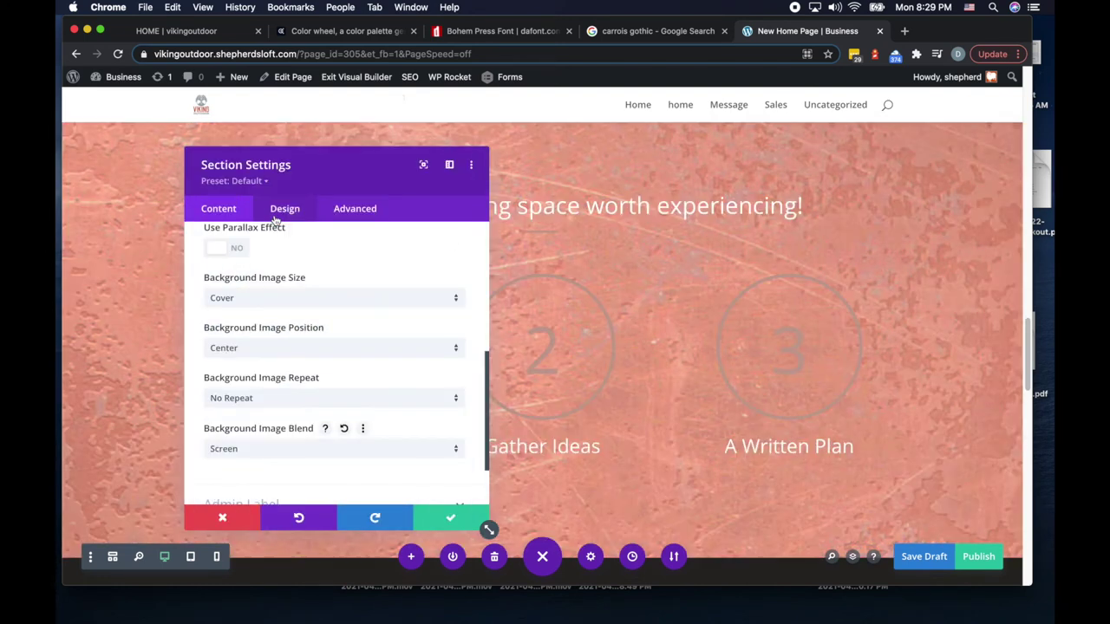
scroll(333, 331, up, 10)
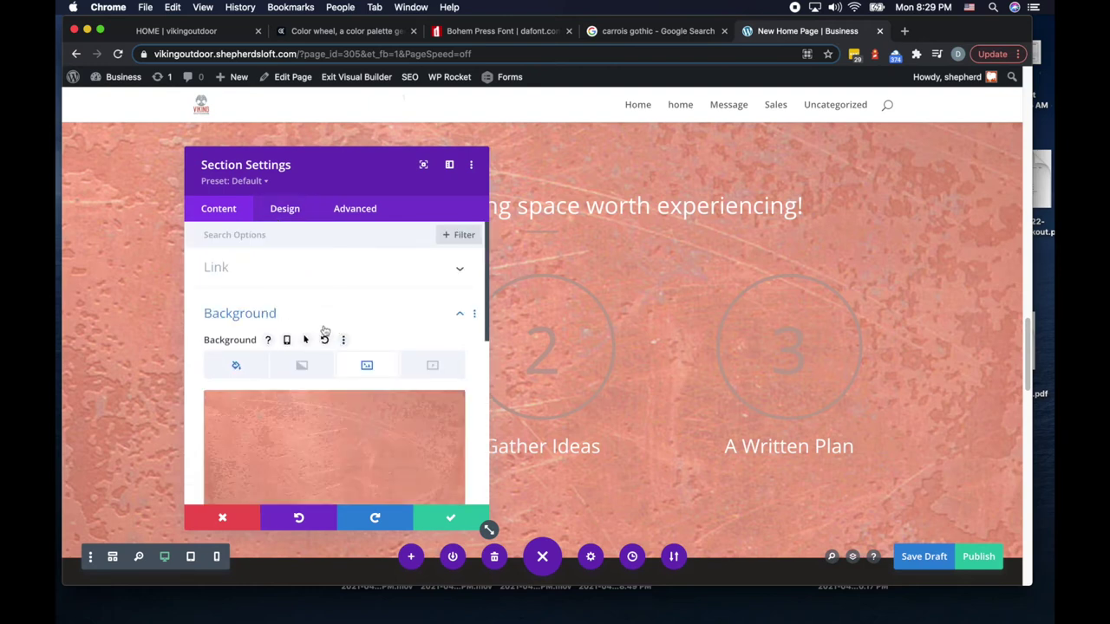
Step: Check the section's brown background colour and dismiss the Family Time notification
click(240, 366)
scroll(290, 358, down, 5)
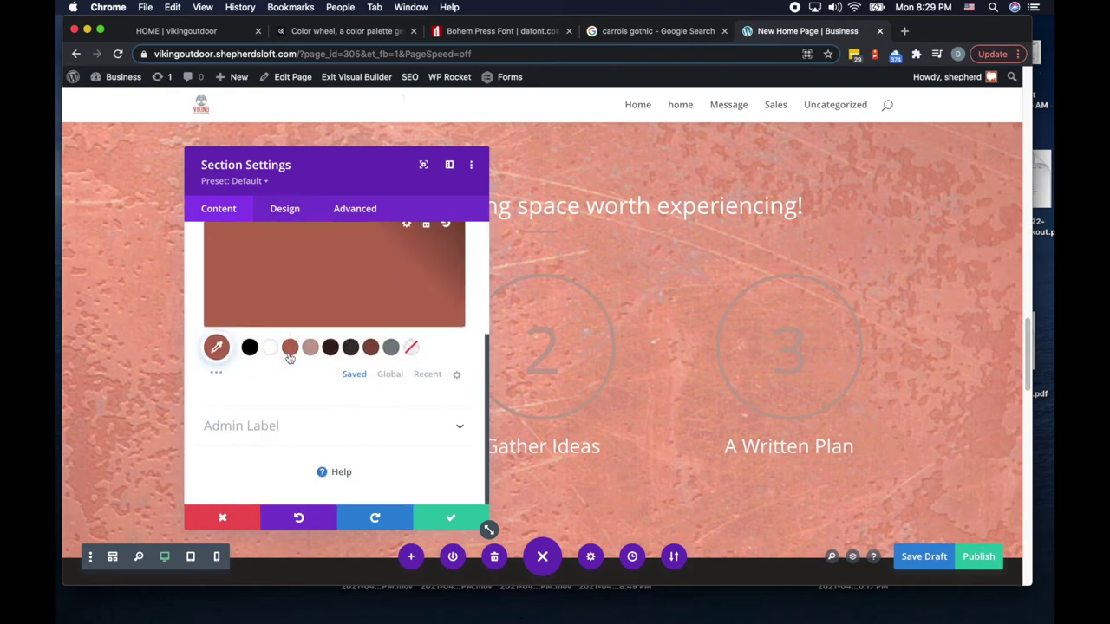
scroll(290, 358, up, 2)
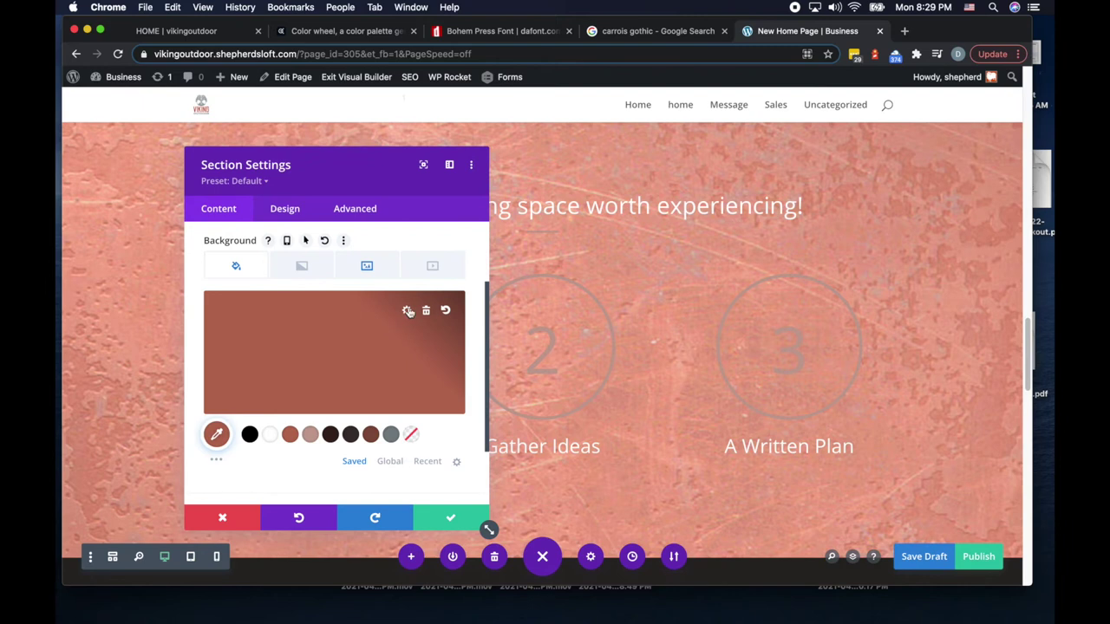
scroll(655, 369, down, 2)
scroll(656, 370, up, 1)
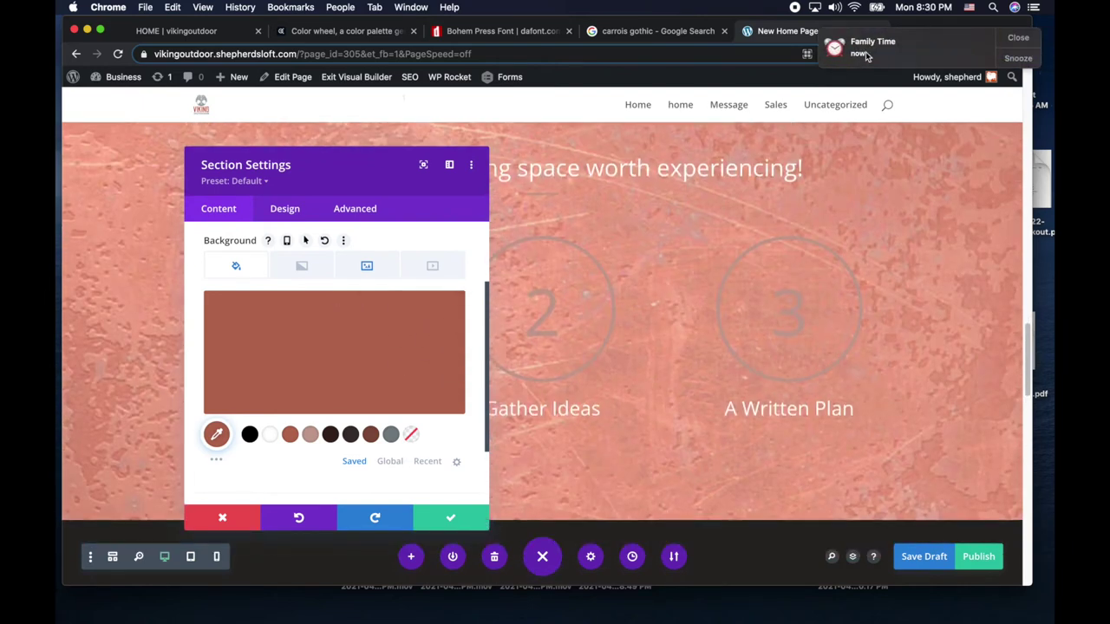
click(1016, 39)
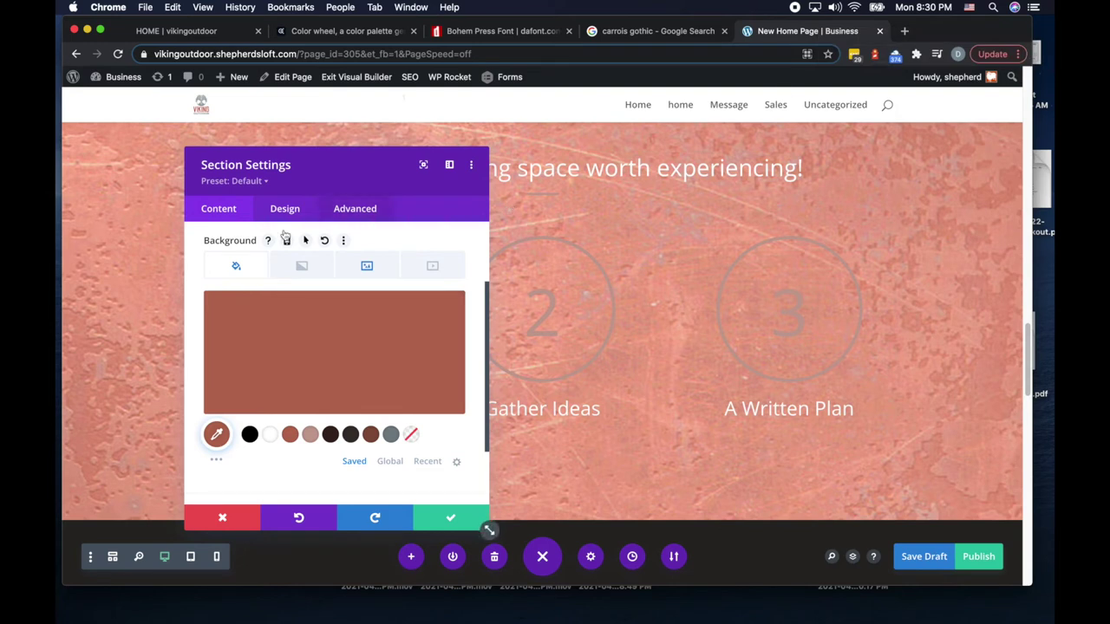
Step: Compare the Overlay blend mode, then settle on Screen for the texture image
click(367, 266)
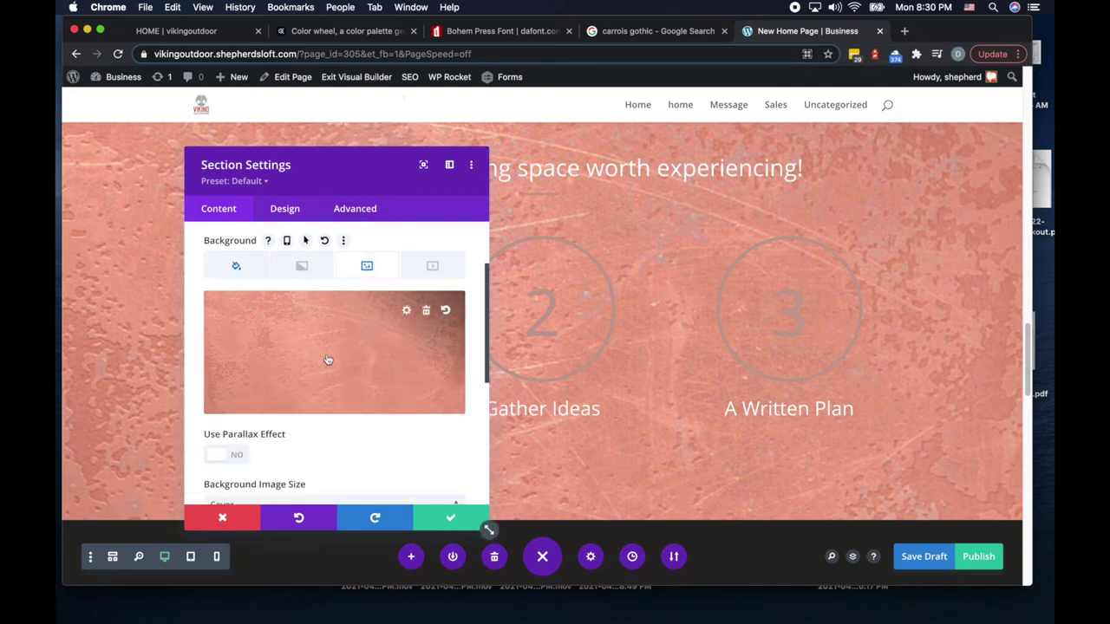
scroll(317, 367, down, 5)
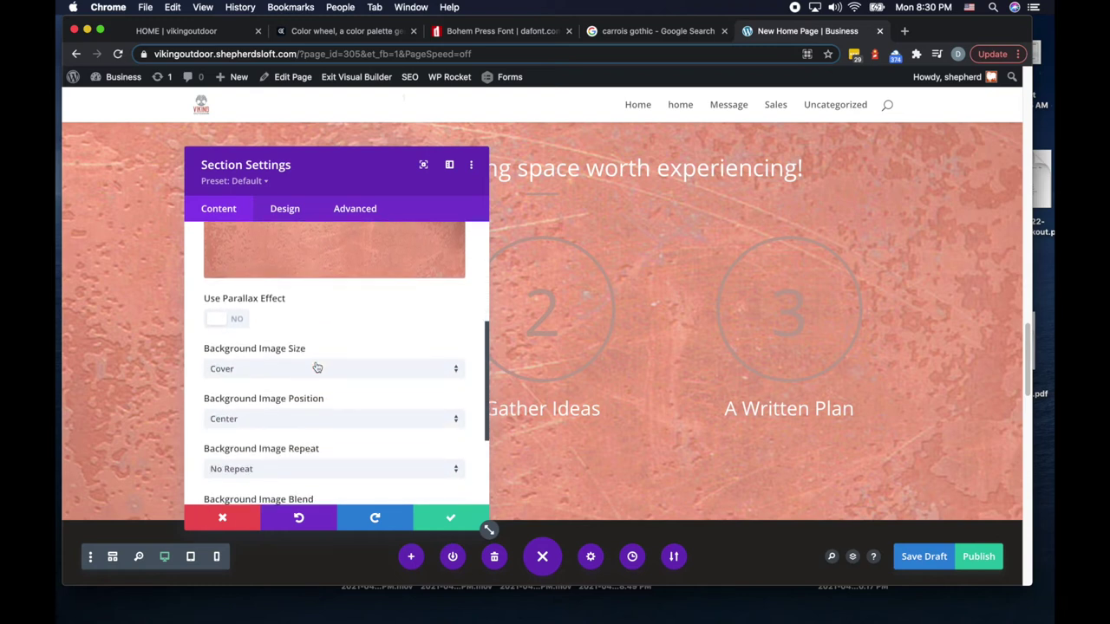
scroll(317, 368, down, 3)
scroll(327, 359, down, 4)
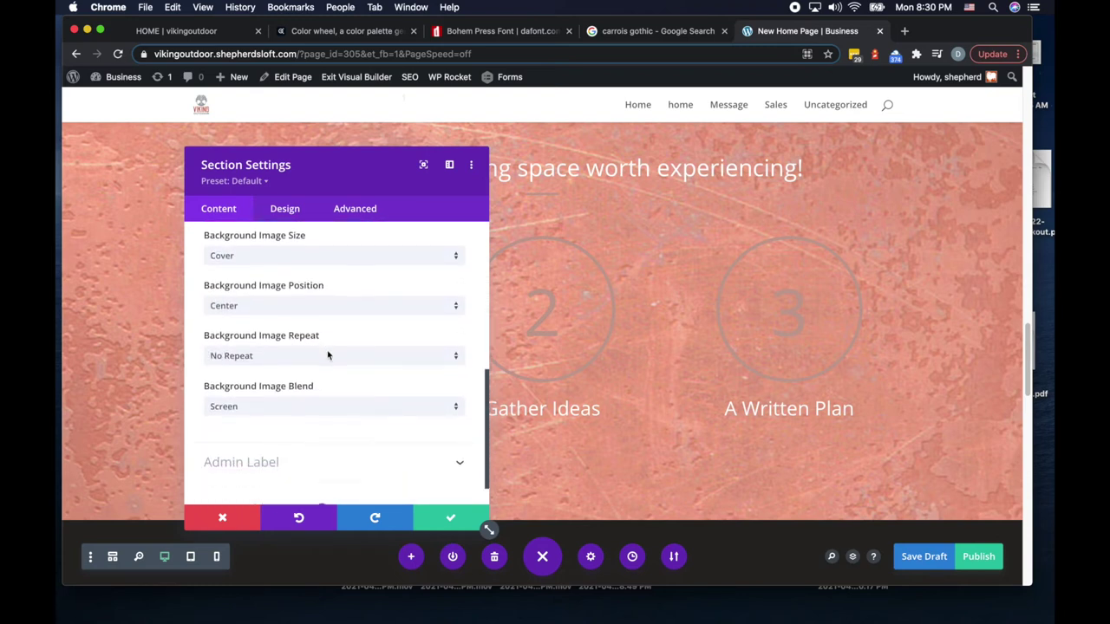
click(307, 367)
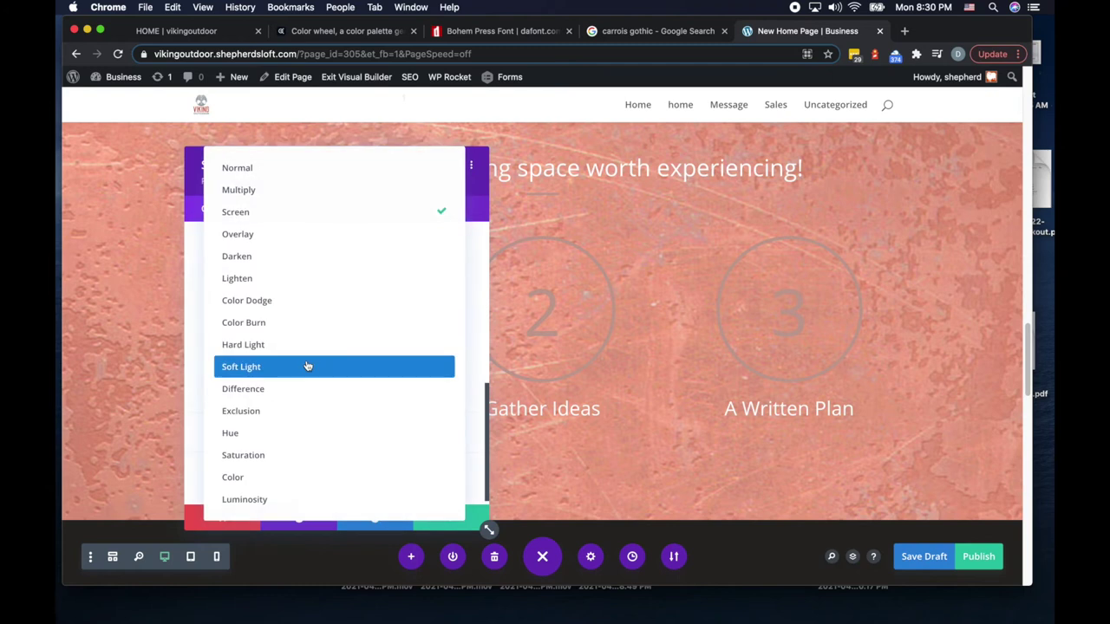
click(299, 235)
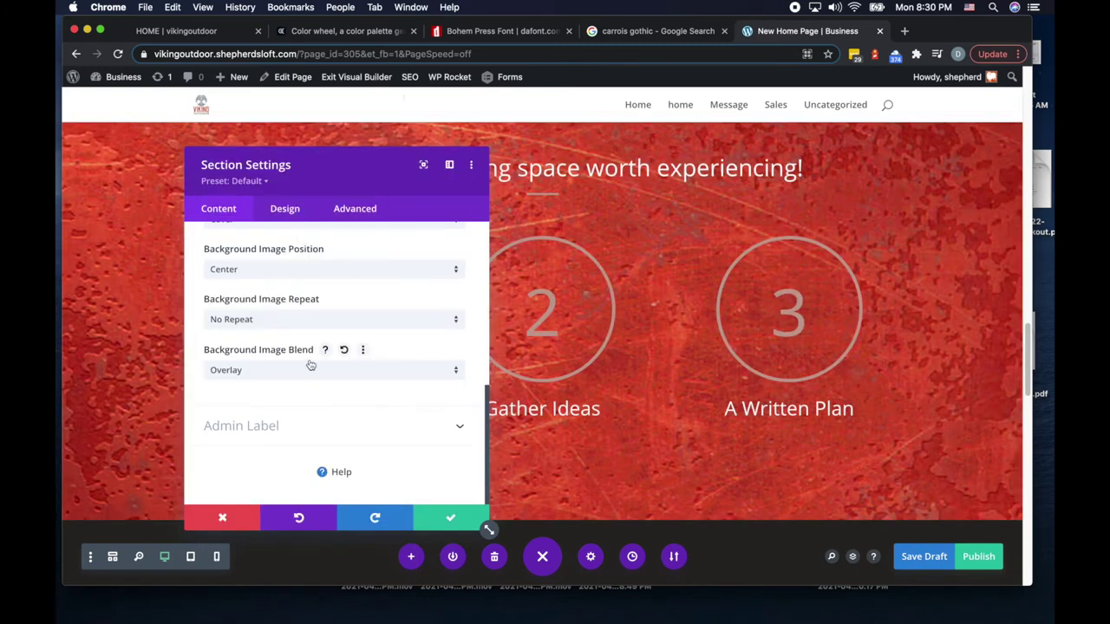
click(282, 375)
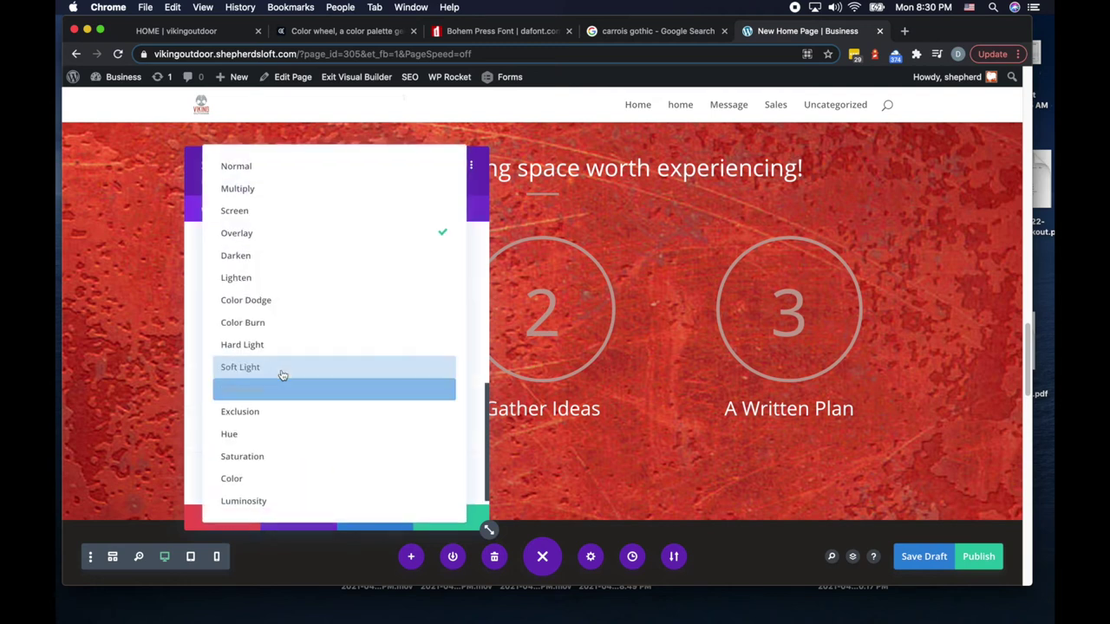
click(276, 231)
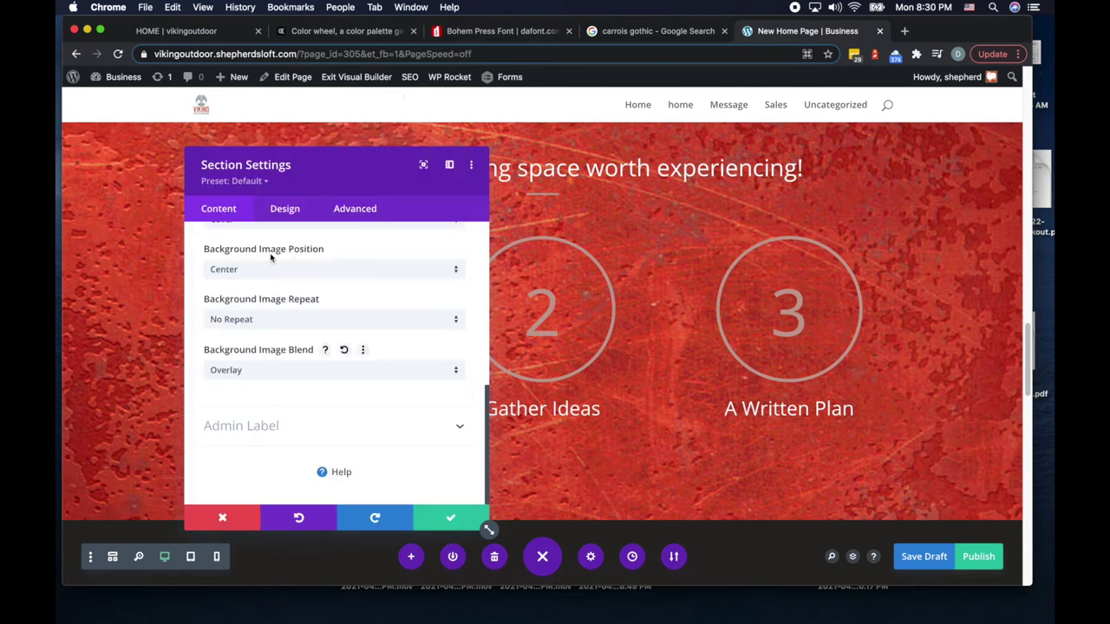
click(249, 370)
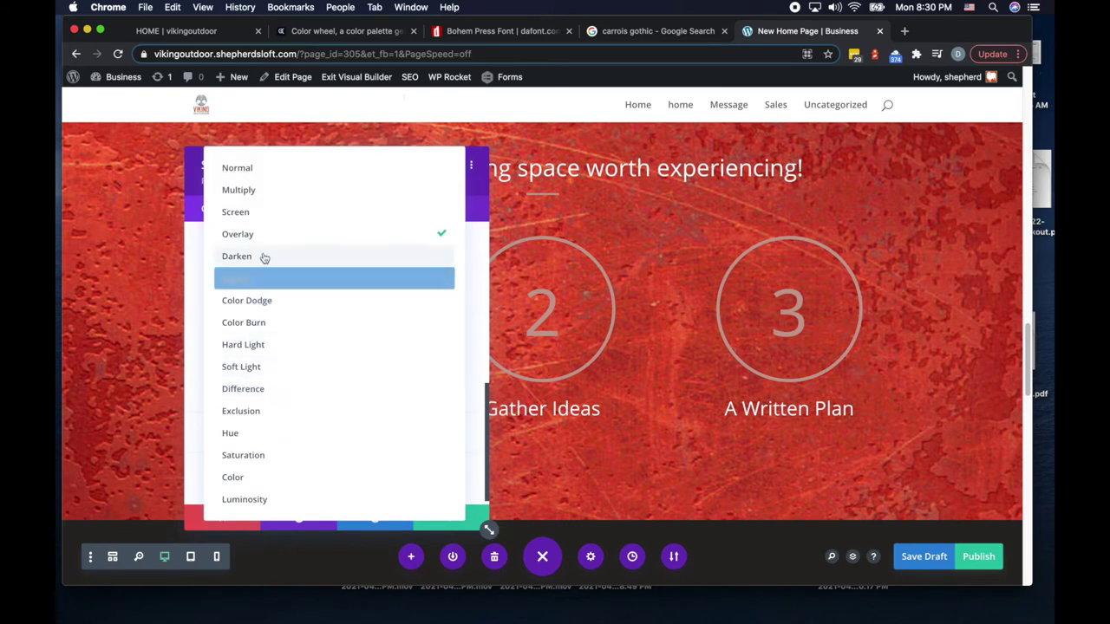
click(269, 221)
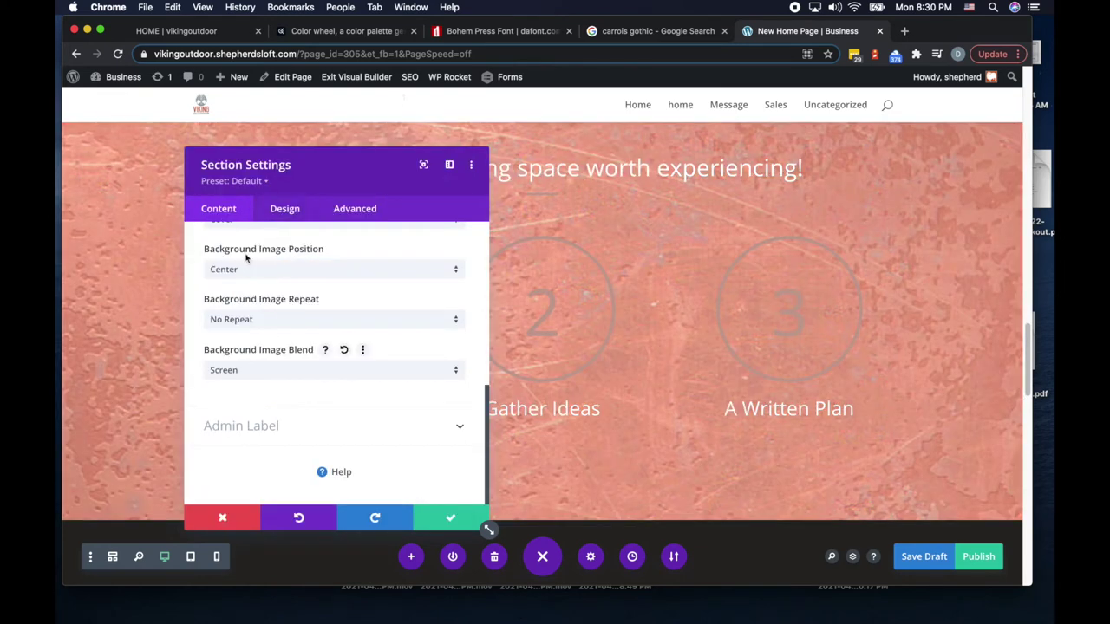
scroll(367, 363, up, 5)
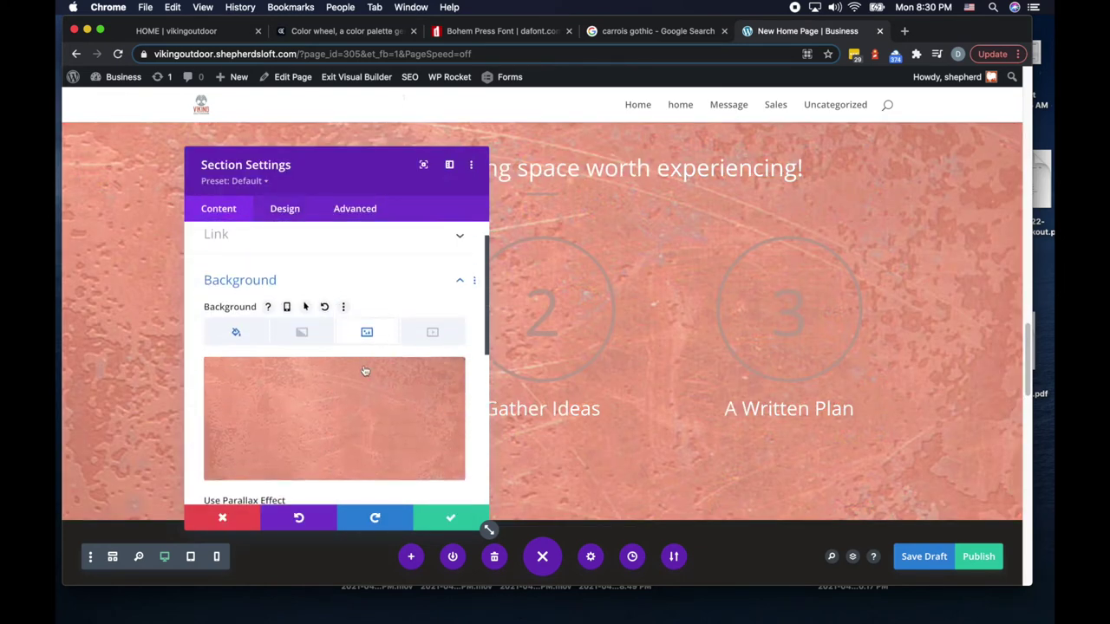
Step: Add a background gradient to the section
mouse_move(359, 441)
click(304, 332)
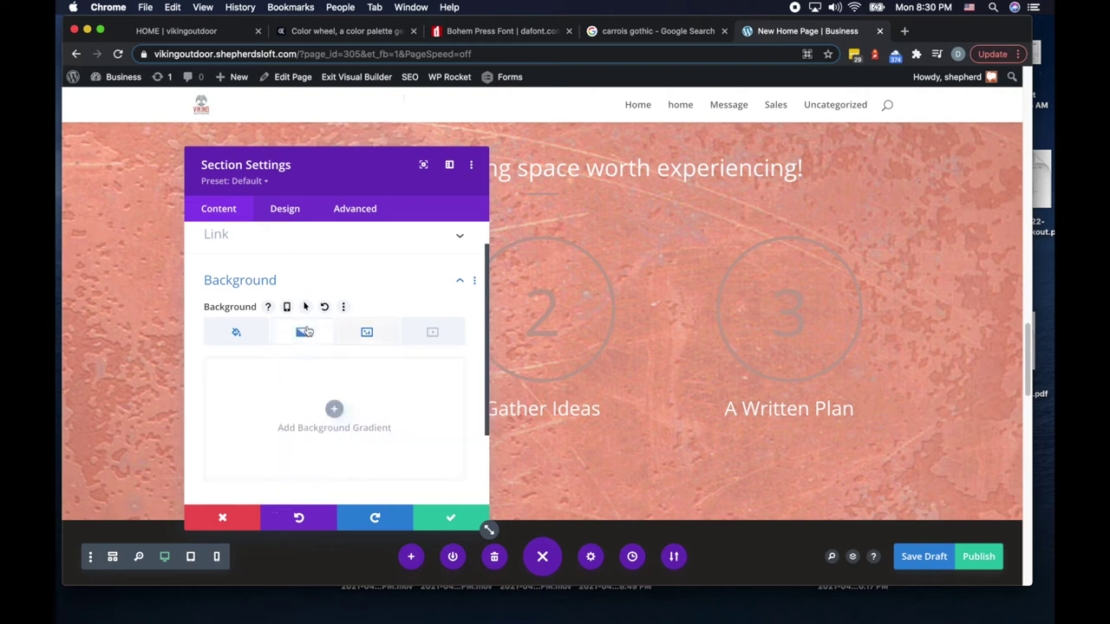
scroll(335, 342, down, 2)
click(336, 347)
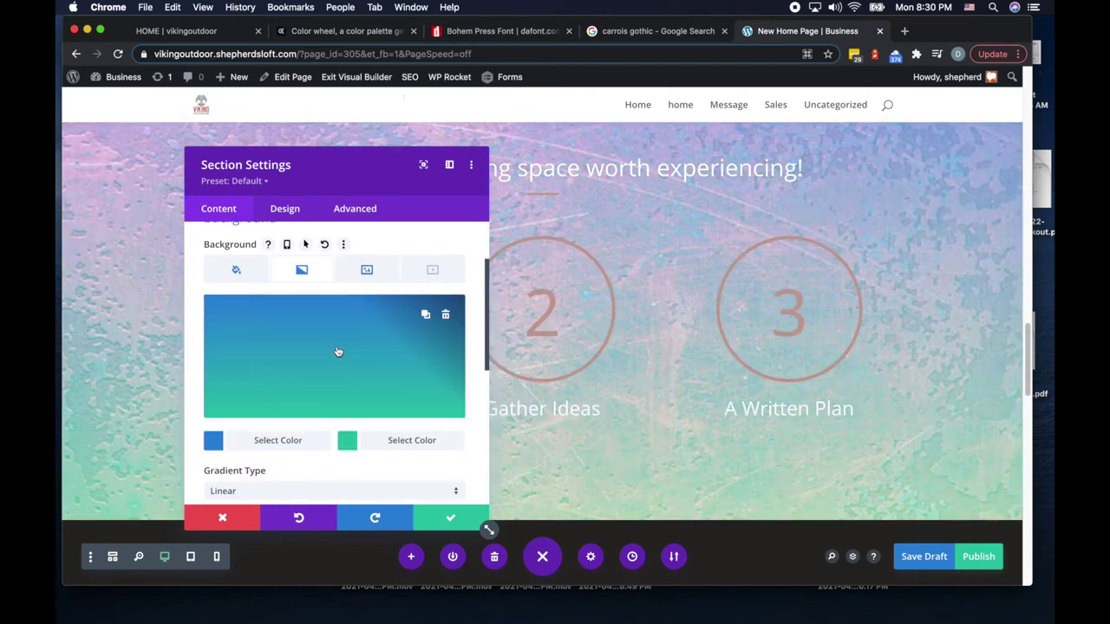
scroll(337, 351, down, 2)
scroll(359, 383, down, 1)
Step: Make the gradient run from brown #874f3e to dark #3b221b
click(215, 360)
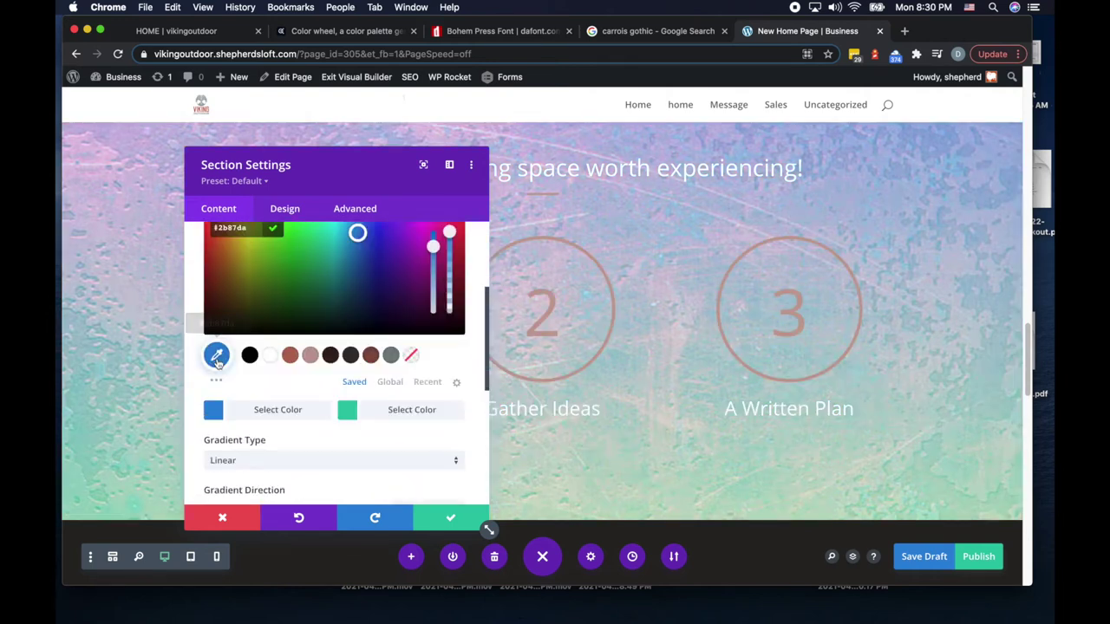
click(291, 357)
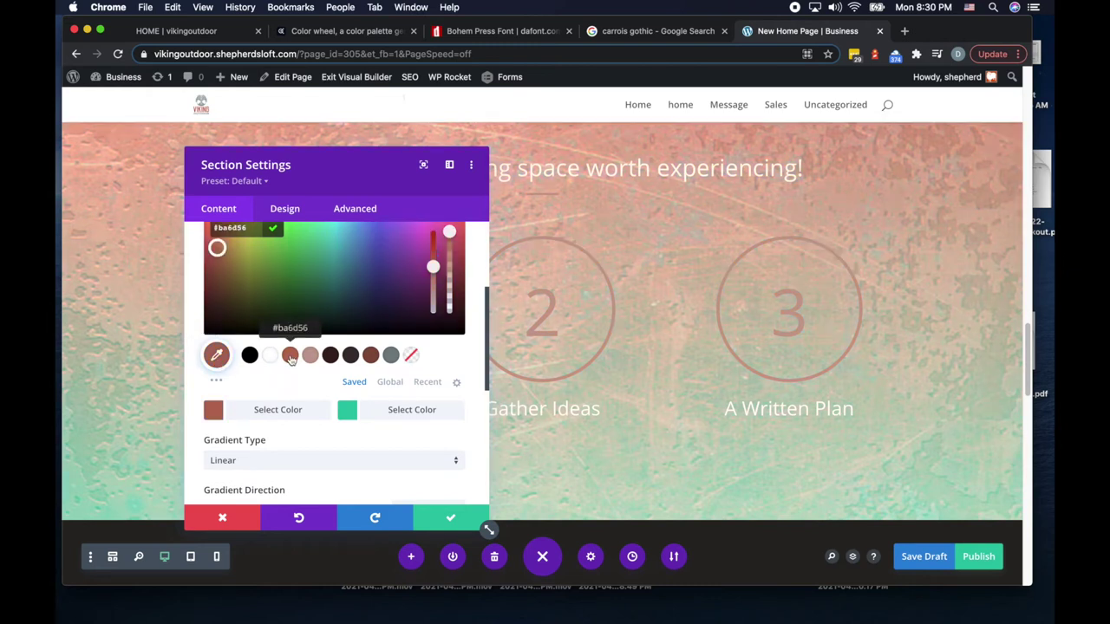
scroll(297, 356, up, 3)
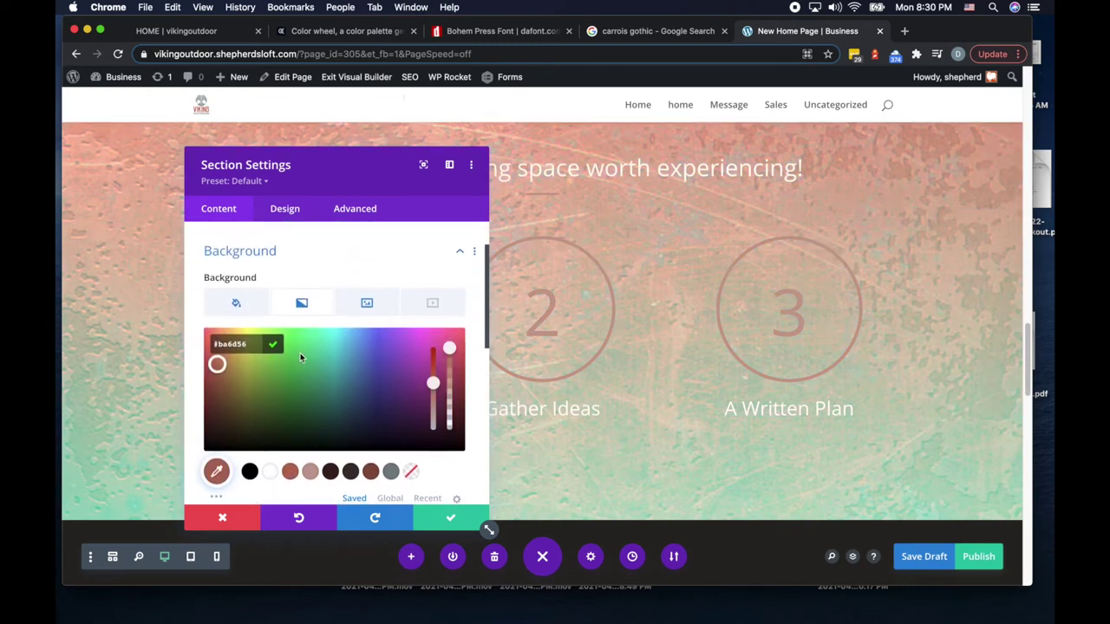
scroll(300, 352, down, 4)
click(345, 392)
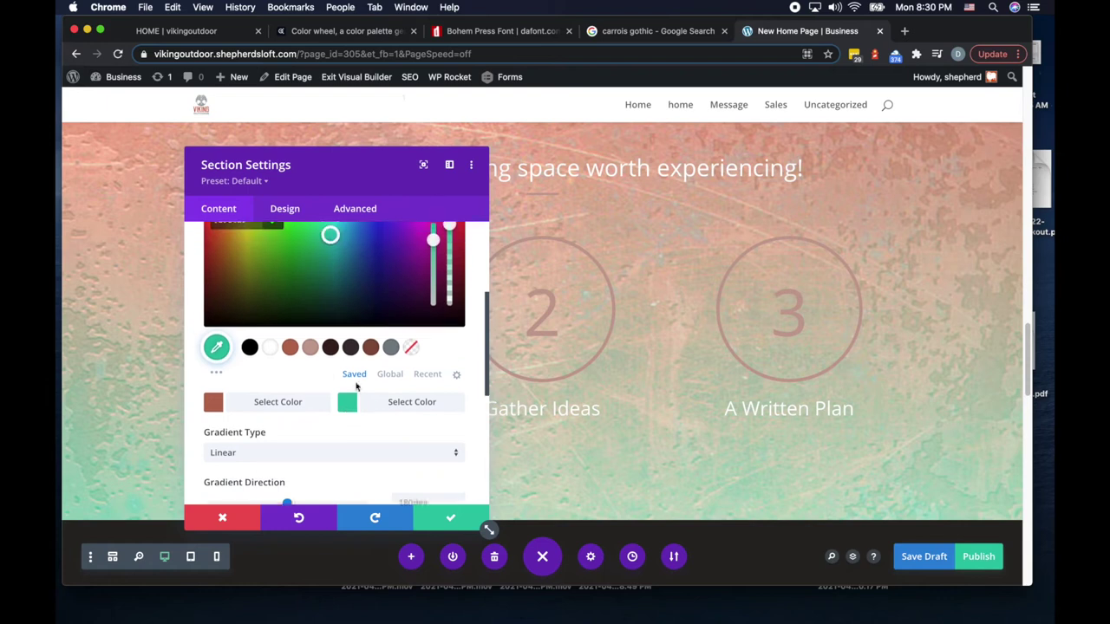
click(352, 371)
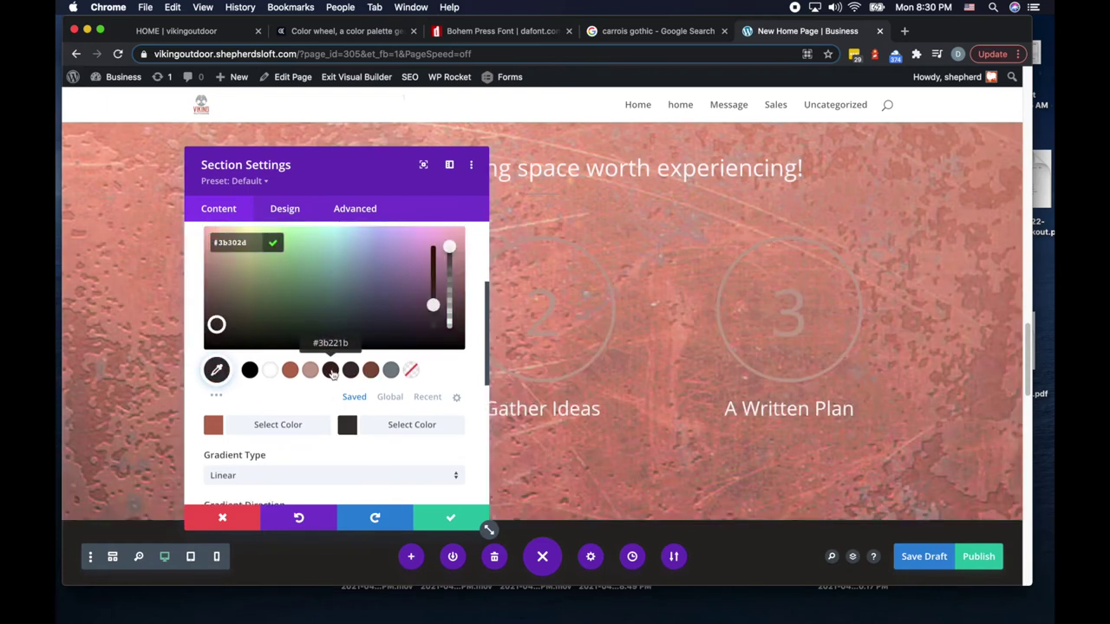
click(332, 371)
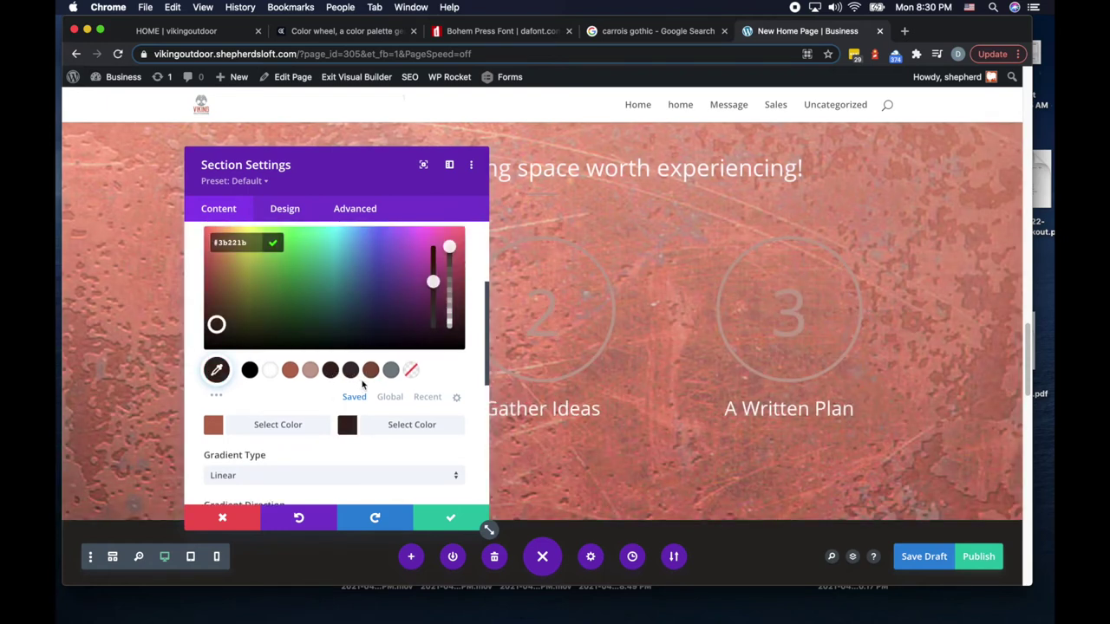
click(215, 425)
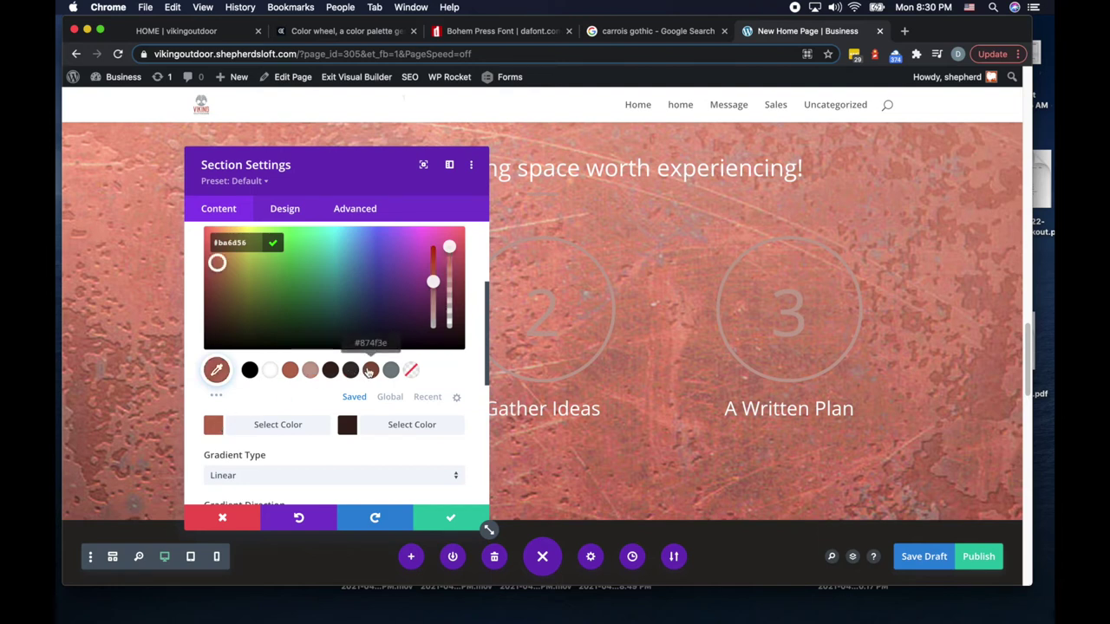
click(370, 371)
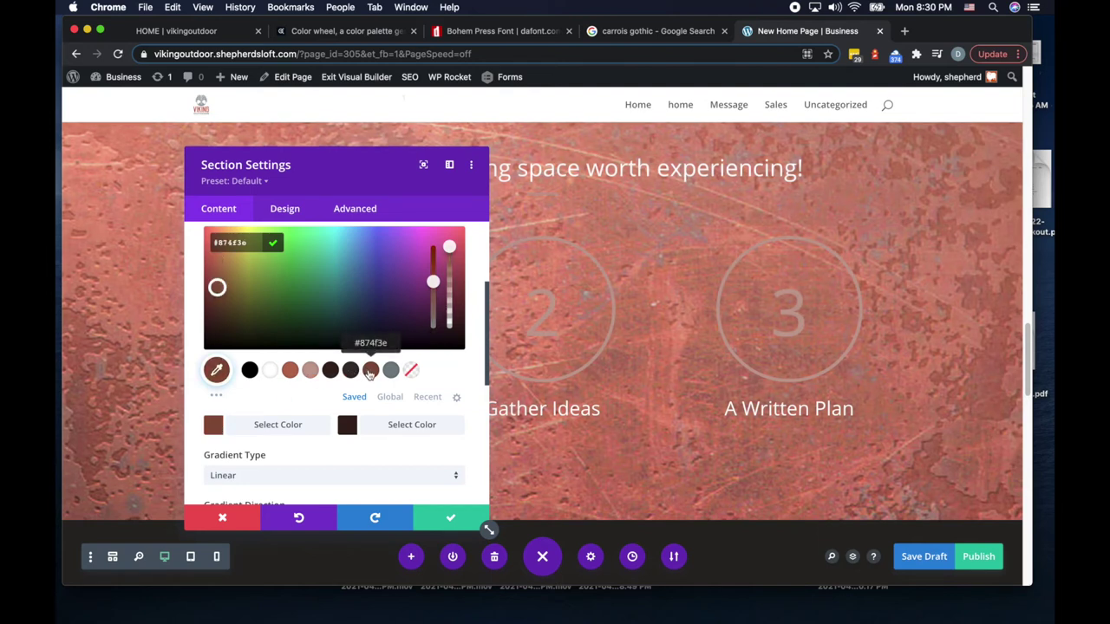
Step: Place the gradient above the background image and view the Design options
drag(372, 181, 393, 168)
scroll(379, 317, up, 1)
scroll(379, 318, down, 5)
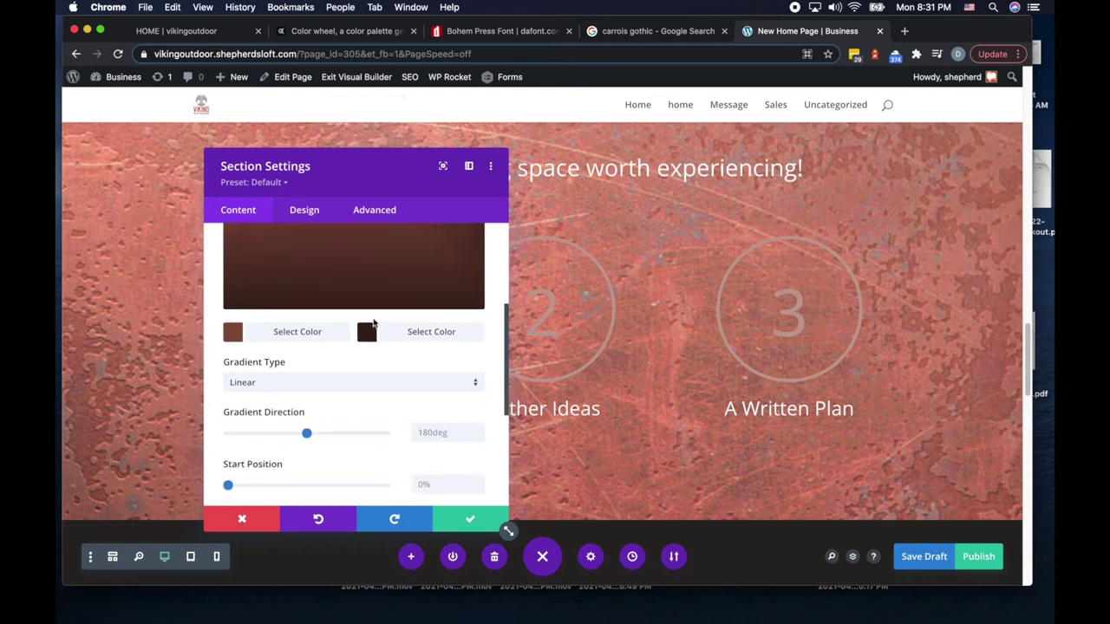
scroll(345, 365, down, 1)
scroll(321, 268, up, 3)
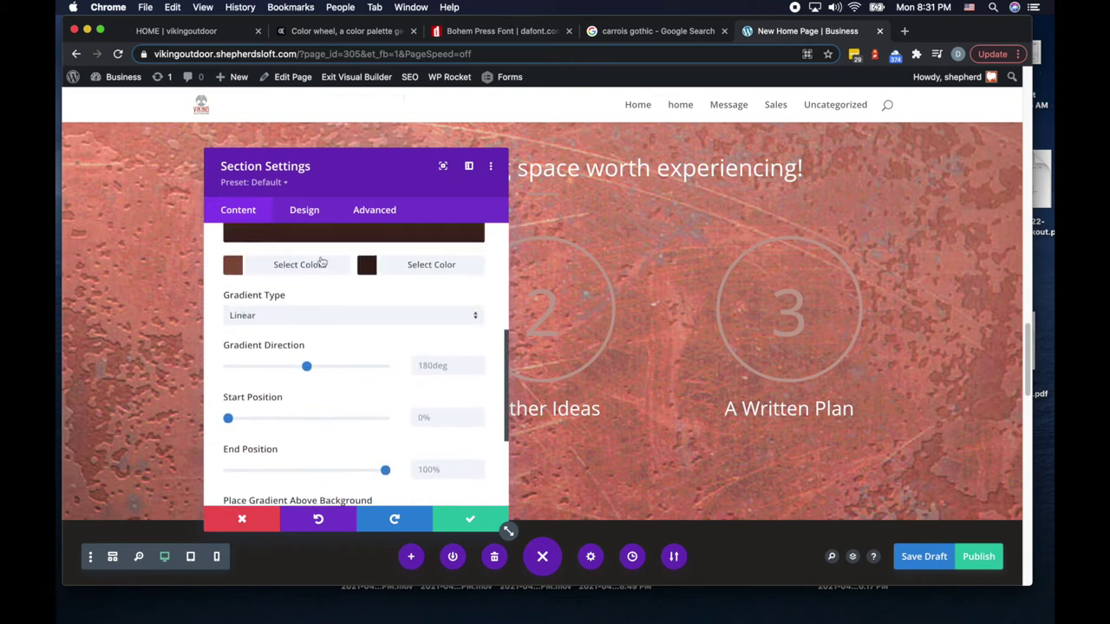
scroll(329, 314, down, 2)
scroll(328, 314, down, 2)
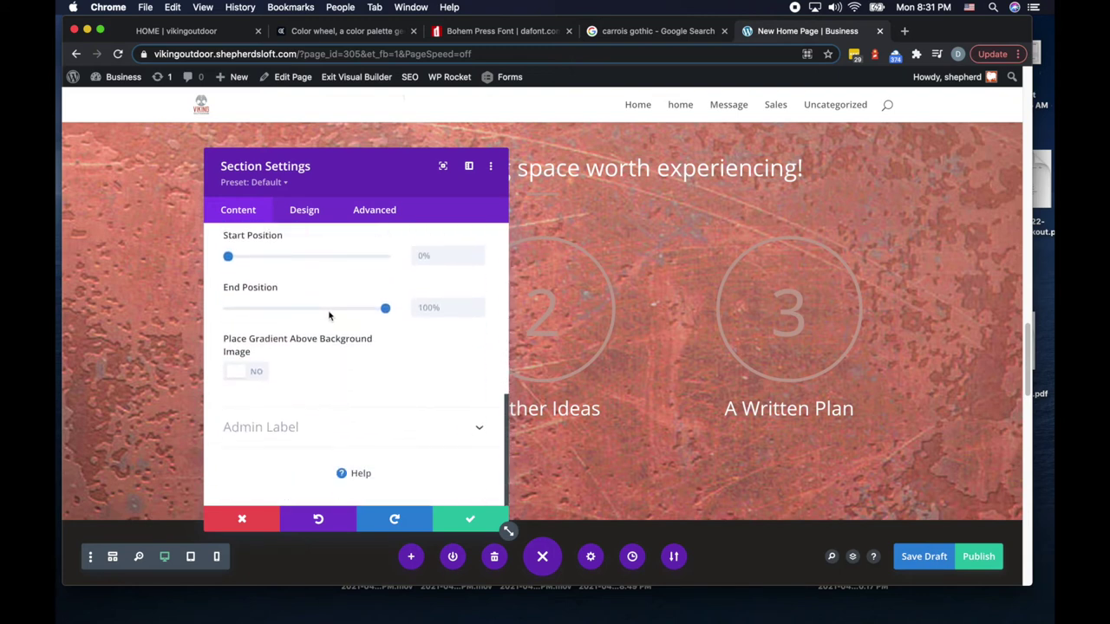
click(239, 376)
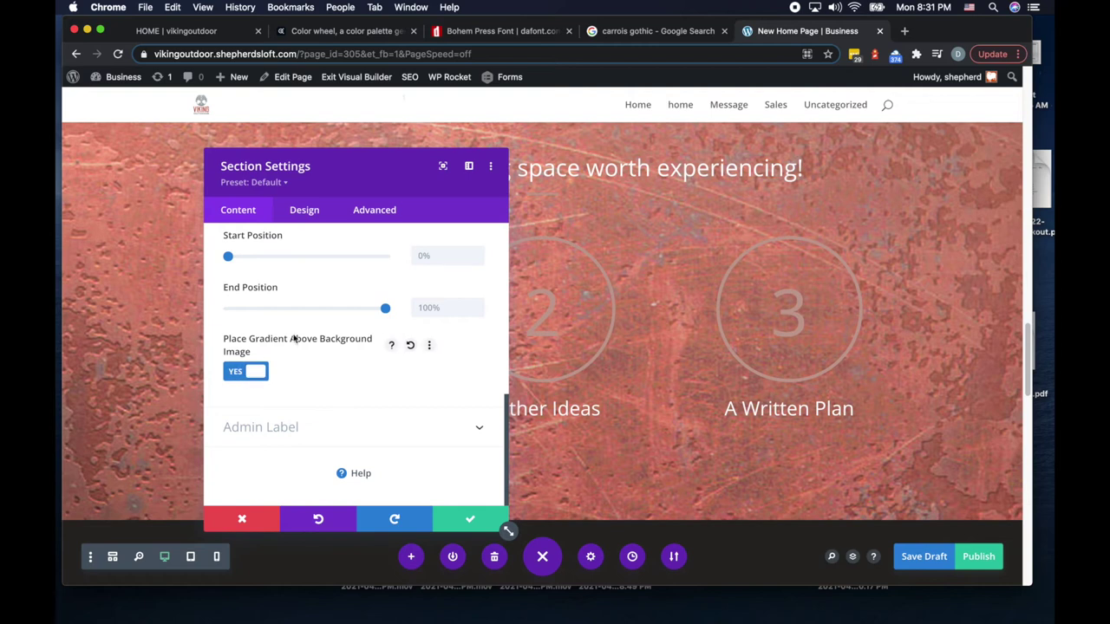
click(304, 210)
scroll(307, 277, down, 1)
scroll(307, 278, up, 1)
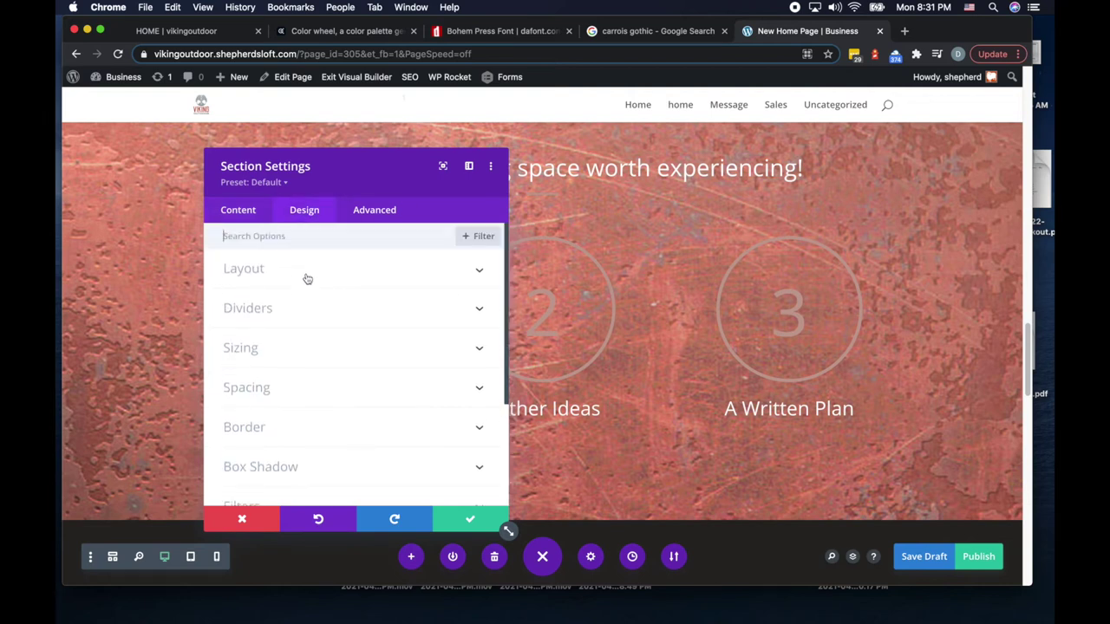
Step: Go back to the section's Content background image settings
click(258, 274)
click(249, 208)
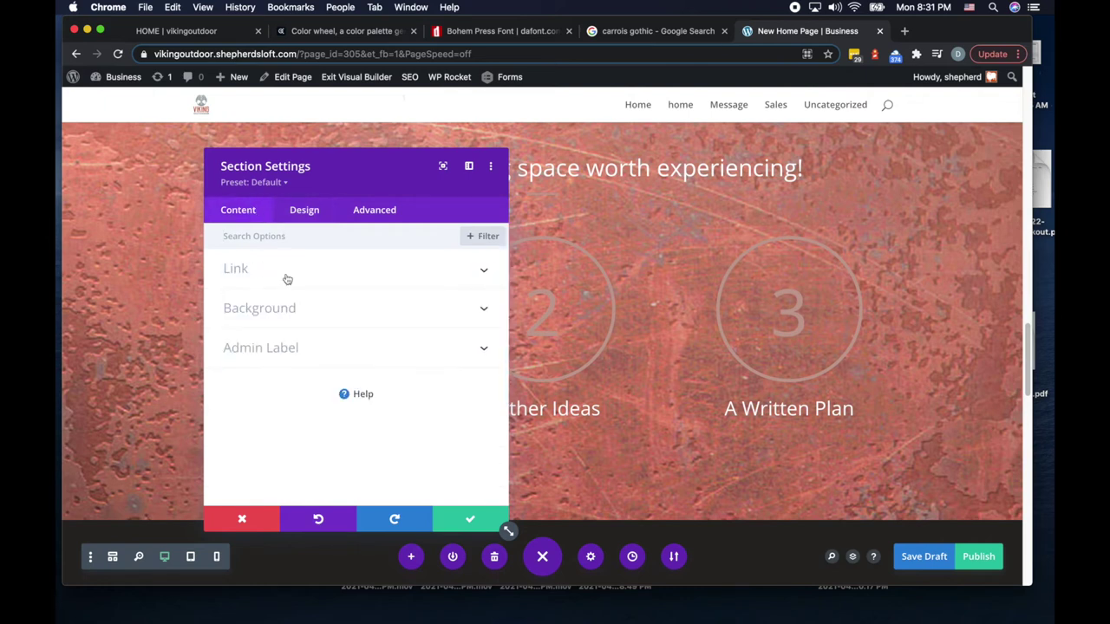
click(270, 316)
click(386, 287)
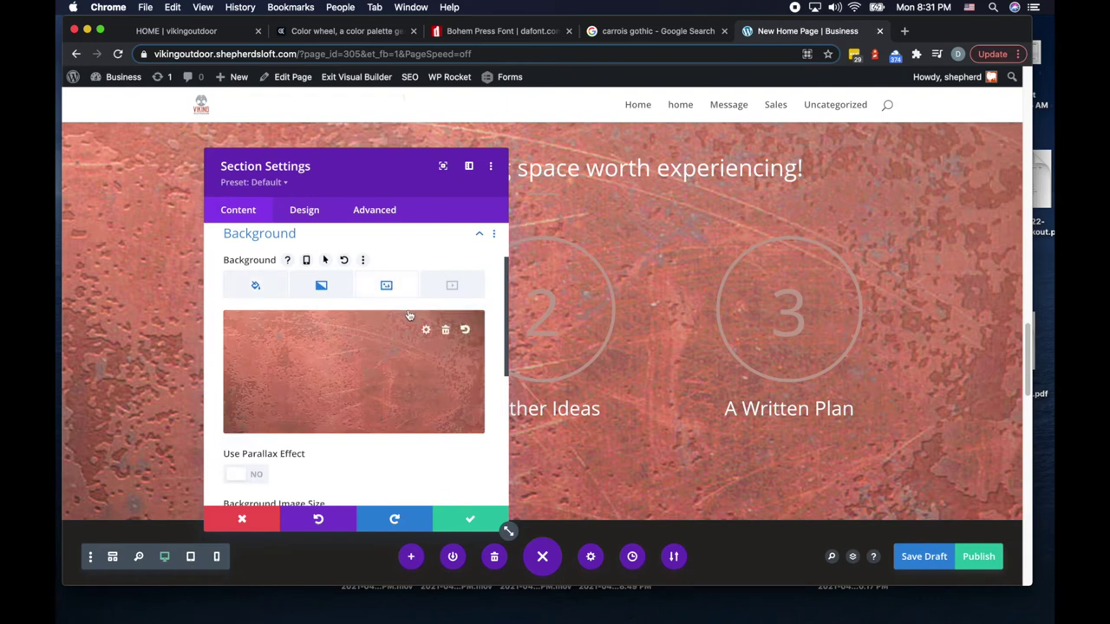
scroll(361, 322, down, 1)
scroll(367, 381, down, 3)
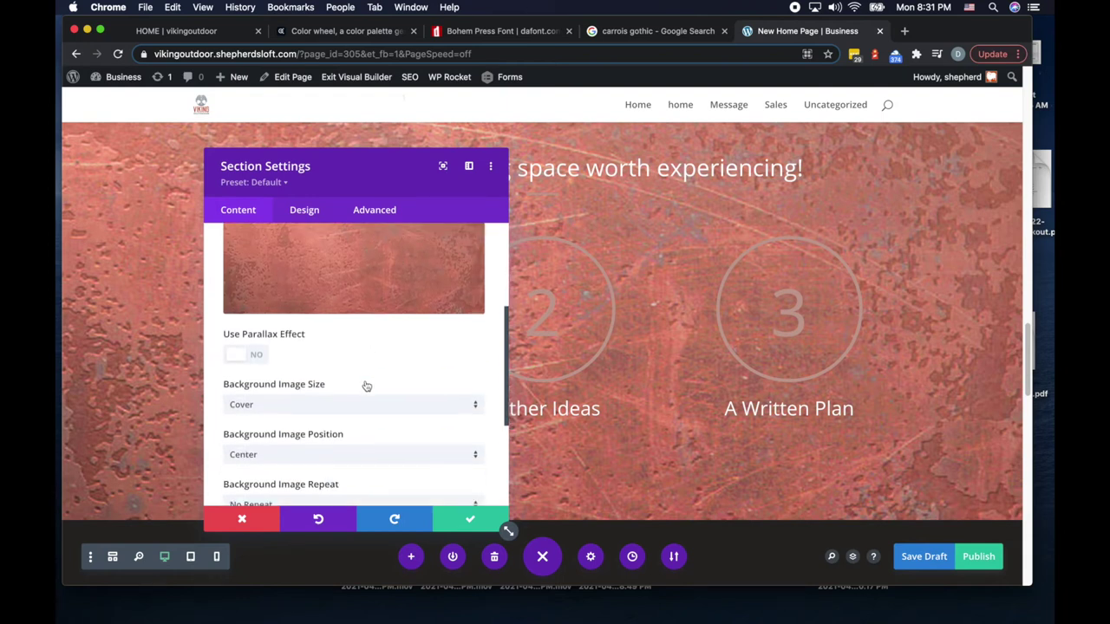
scroll(376, 374, down, 1)
Step: Leave parallax off and set the background image blend to Soft Light
click(244, 273)
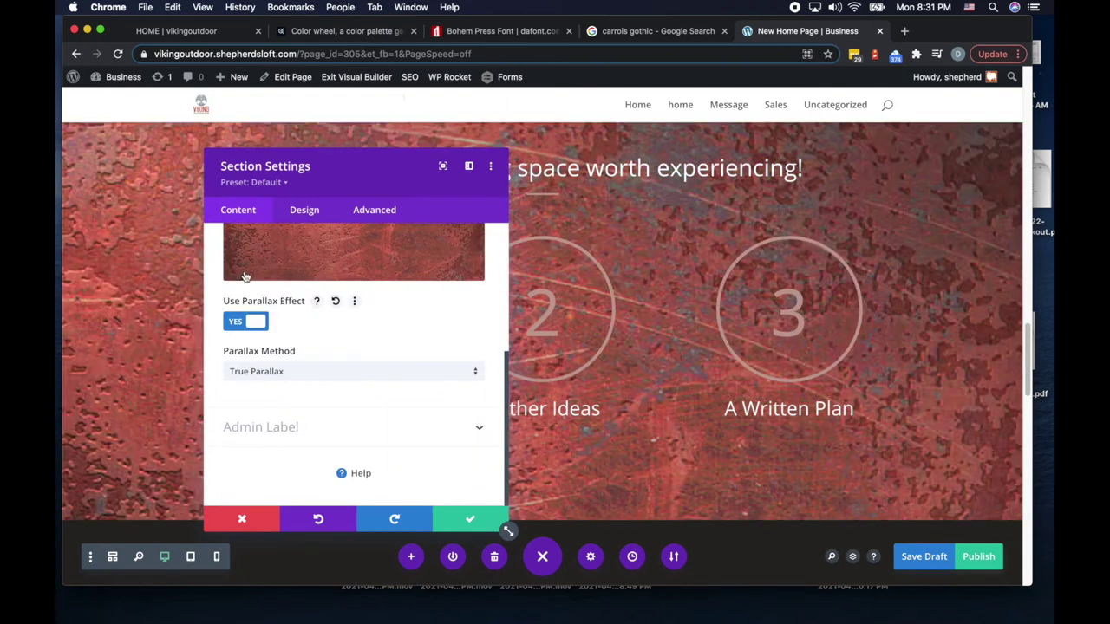
click(256, 326)
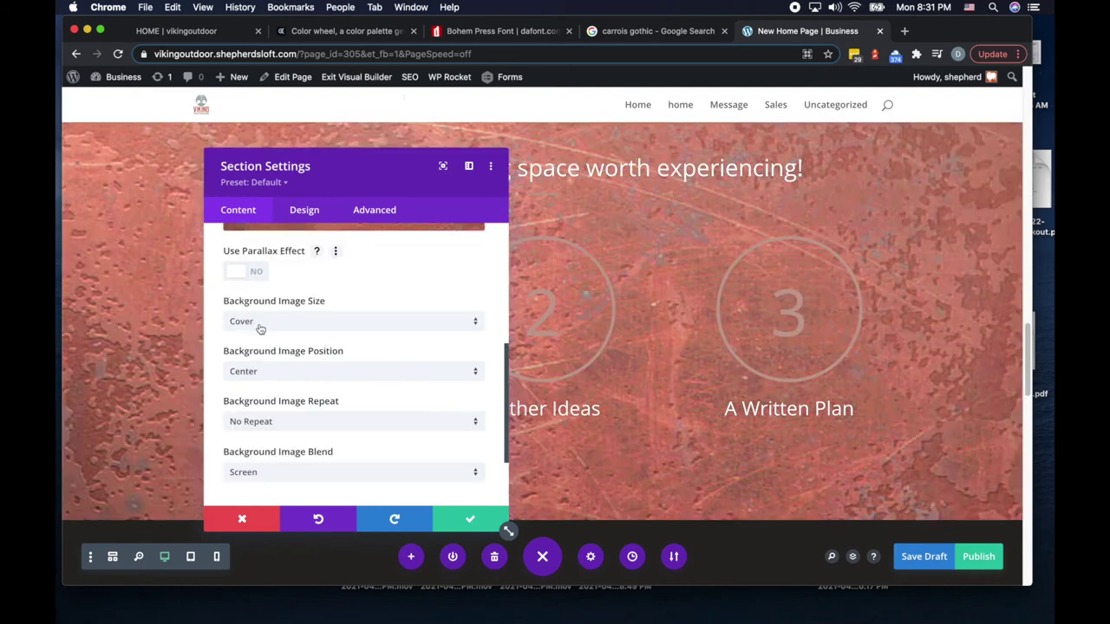
scroll(269, 329, down, 1)
scroll(274, 332, down, 2)
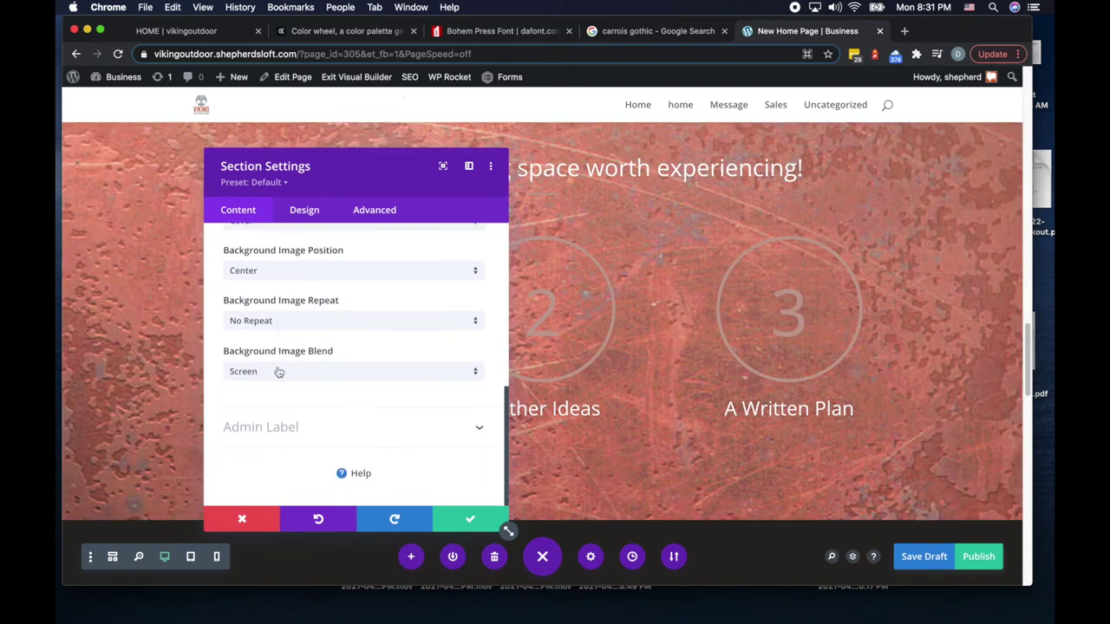
click(279, 372)
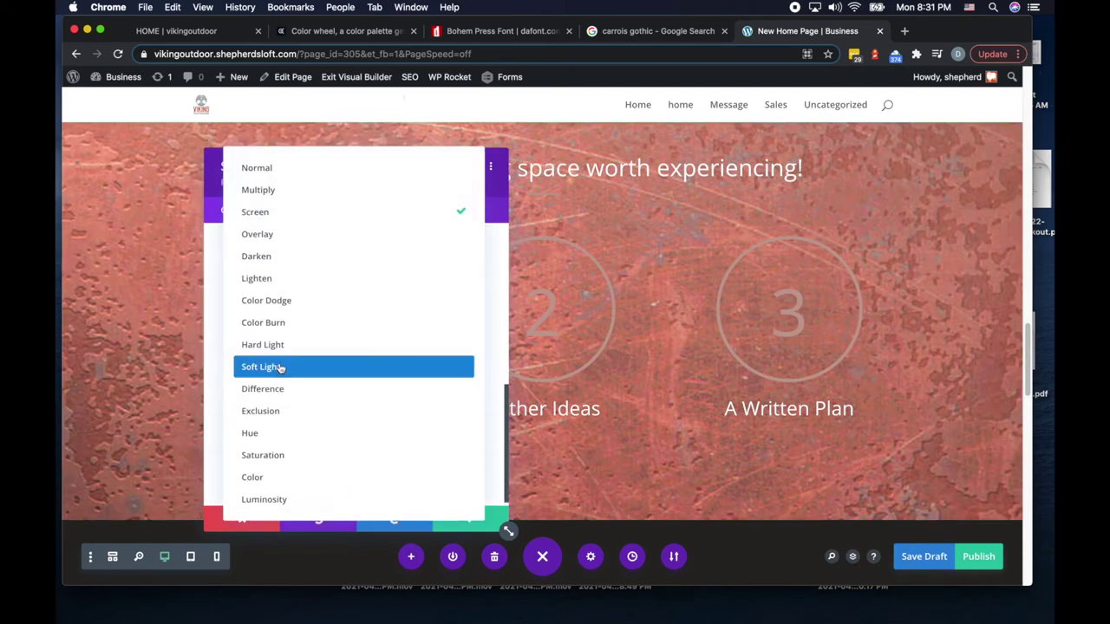
click(286, 367)
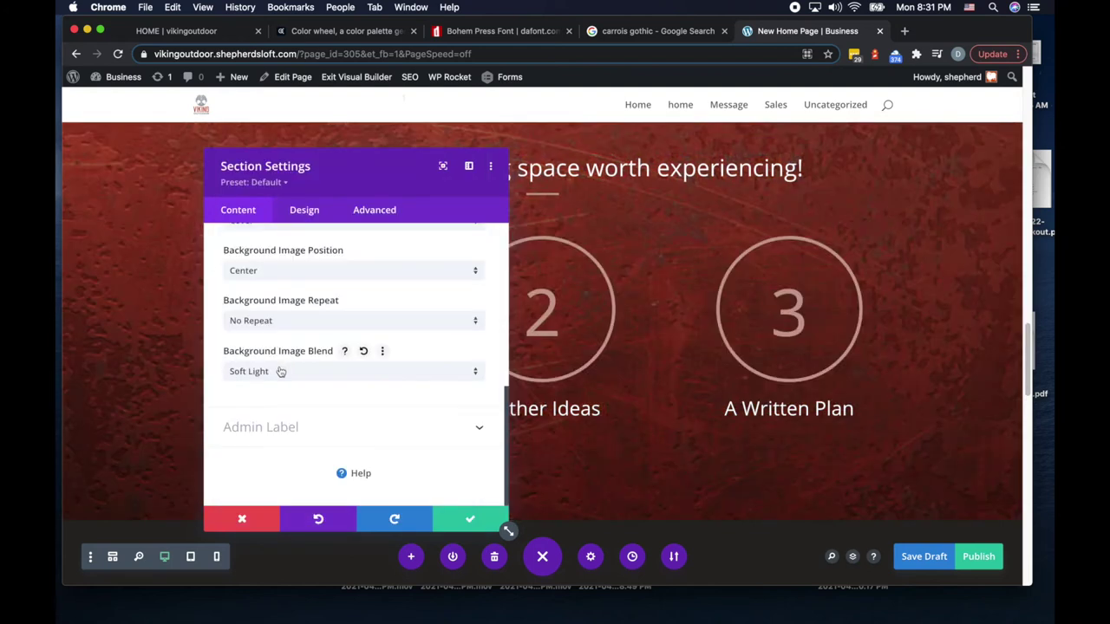
mouse_move(392, 174)
mouse_down()
mouse_move(332, 184)
mouse_move(478, 343)
mouse_move(503, 243)
mouse_move(397, 169)
mouse_up()
Step: Review the red textured section and save the section settings
scroll(699, 282, up, 10)
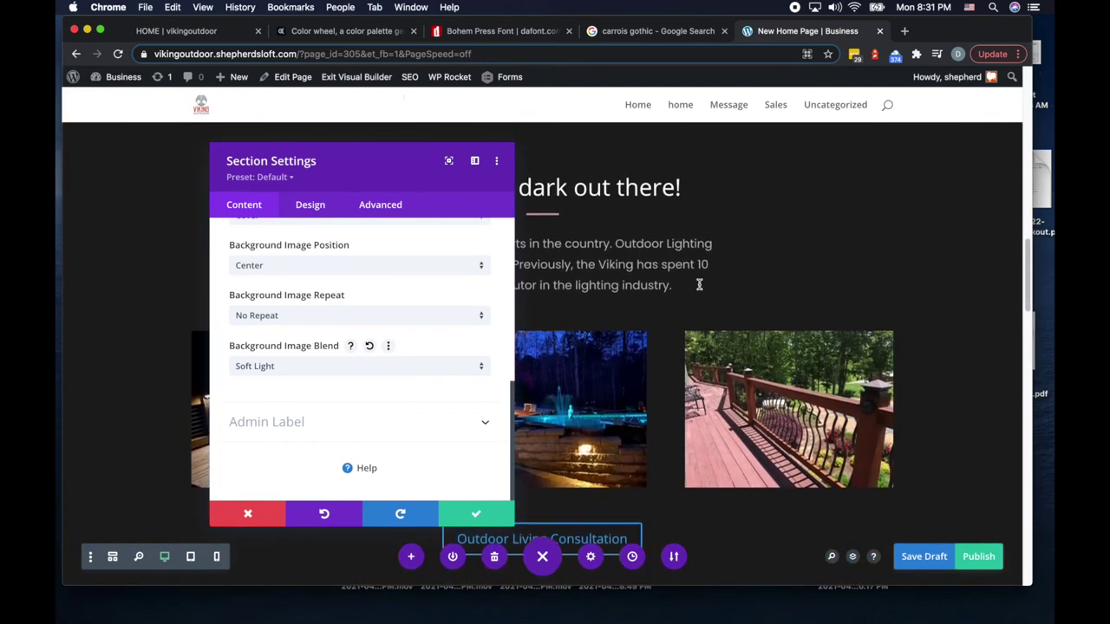
scroll(699, 283, down, 2)
scroll(699, 283, up, 6)
scroll(699, 284, up, 2)
scroll(699, 285, down, 9)
scroll(699, 284, down, 5)
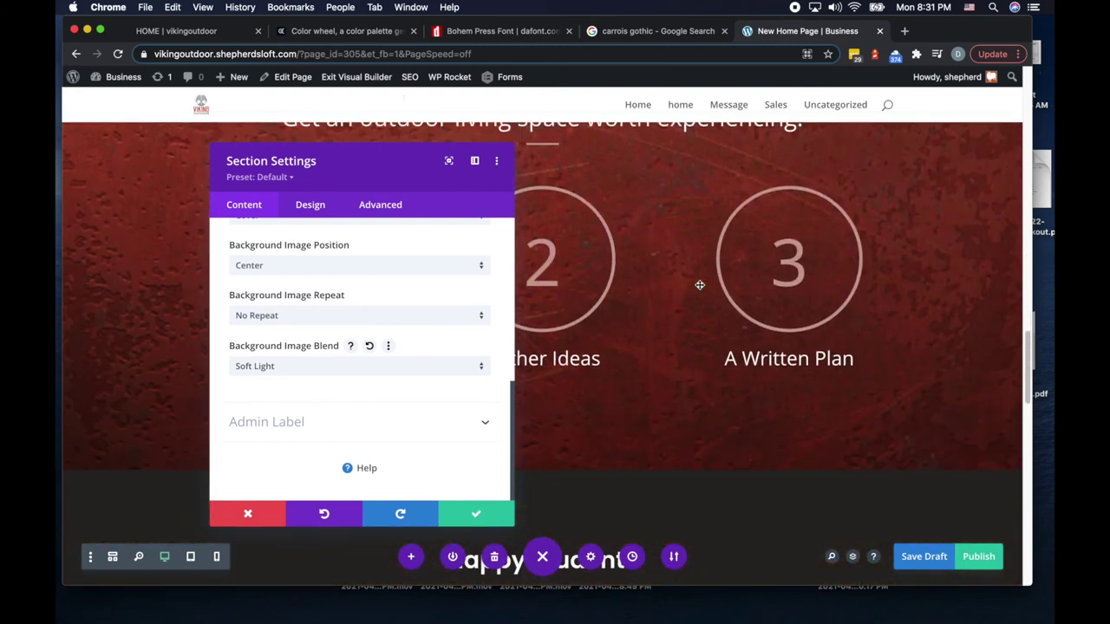
scroll(698, 284, up, 3)
scroll(699, 284, down, 3)
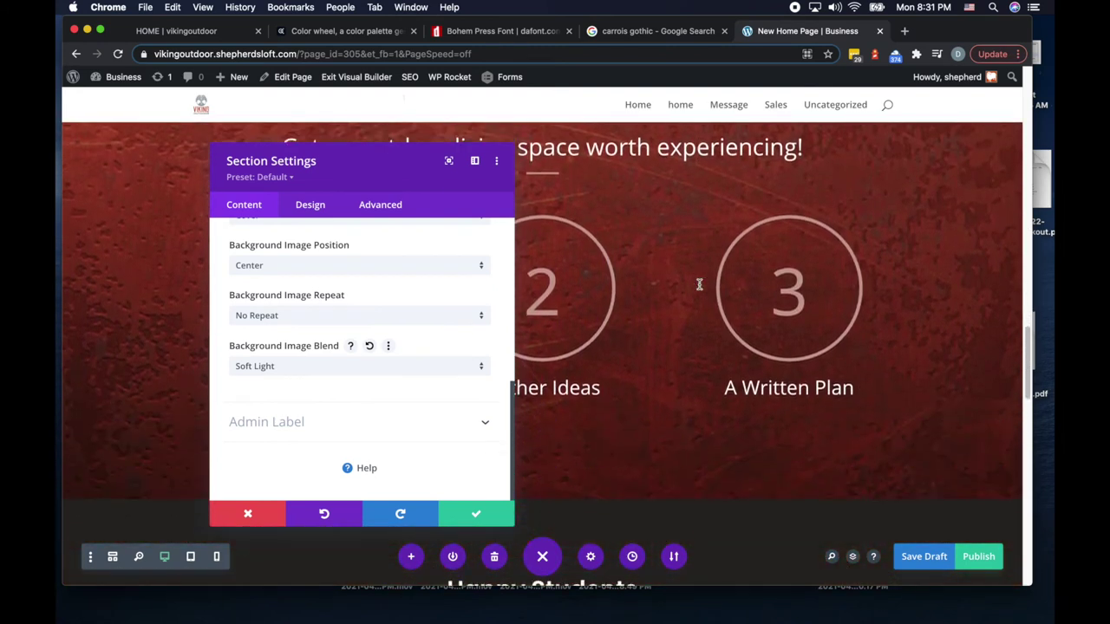
scroll(639, 349, up, 1)
scroll(640, 348, down, 1)
scroll(639, 347, up, 1)
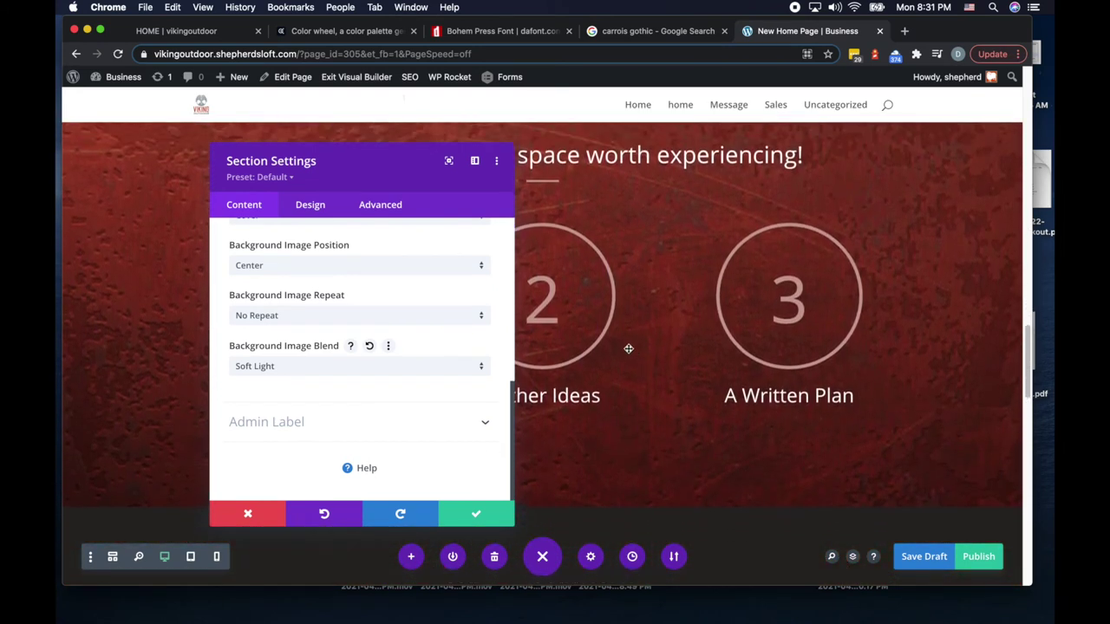
click(476, 513)
Step: Look over the finished three-step section, then switch away from the browser
scroll(661, 358, up, 3)
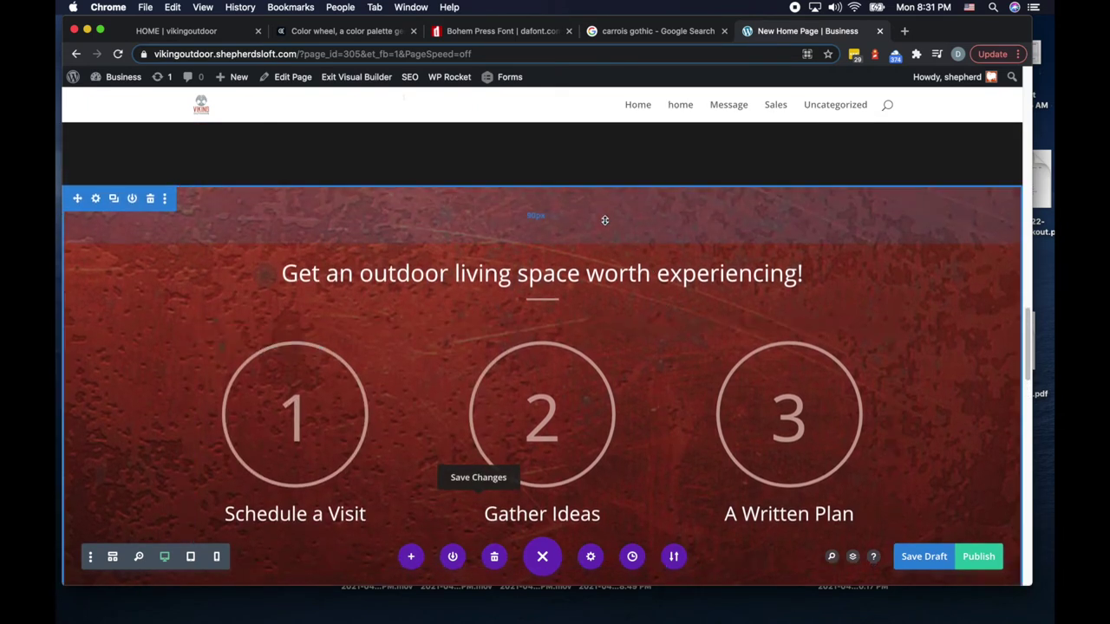
scroll(659, 286, down, 2)
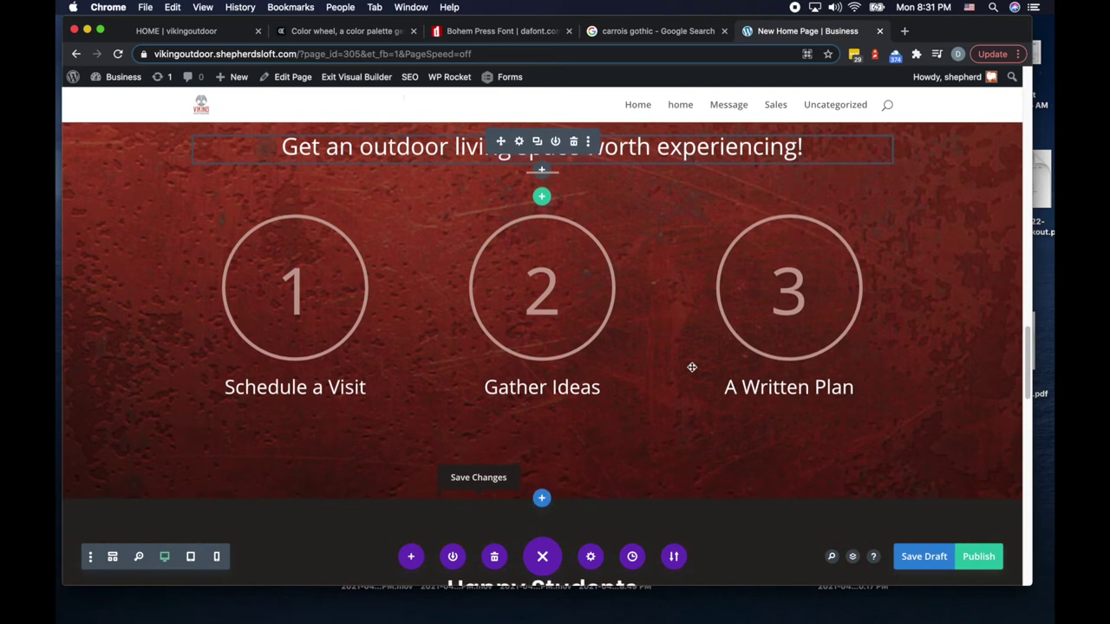
scroll(691, 366, up, 5)
scroll(685, 340, down, 8)
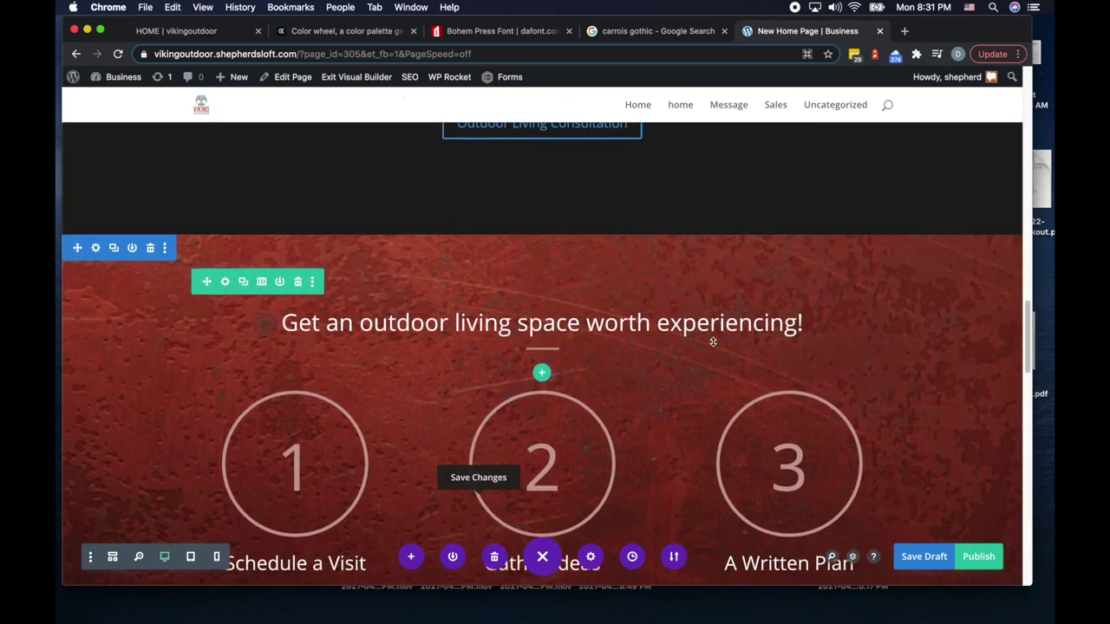
scroll(711, 347, up, 4)
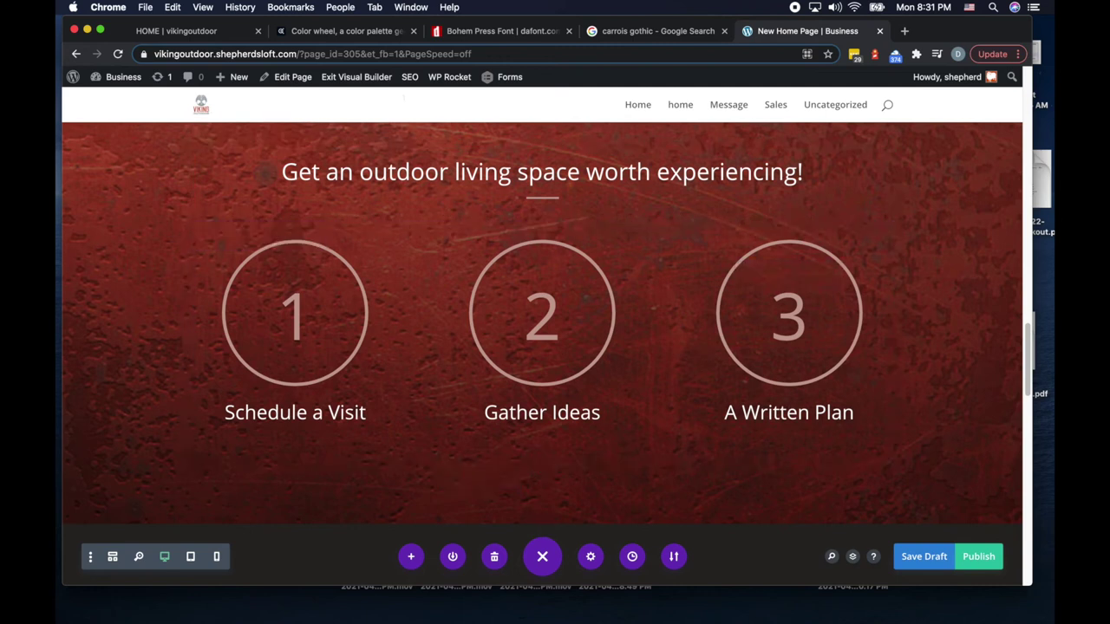
key(super+shift+5)
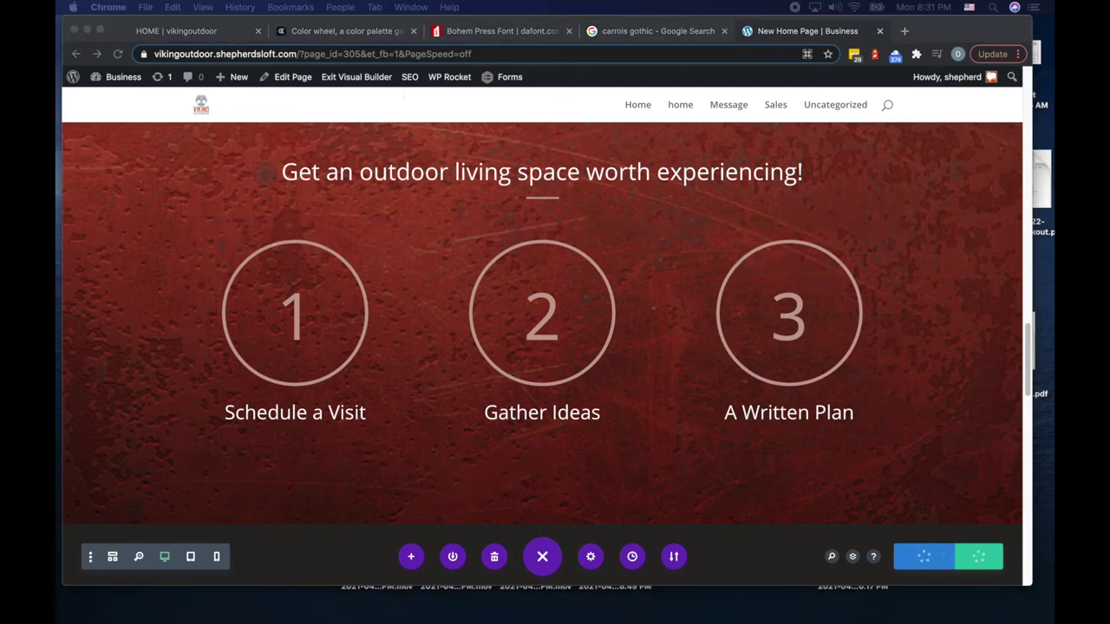
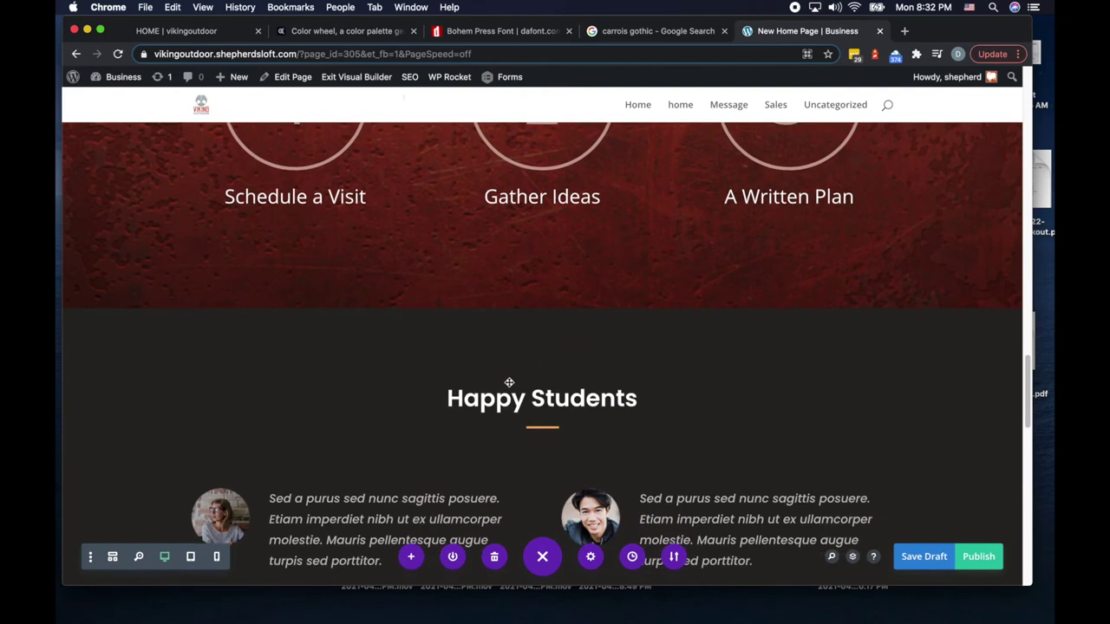
Step: Try dark brown, greyish brown and black backgrounds on the dark section, then keep the original colour
scroll(524, 344, up, 10)
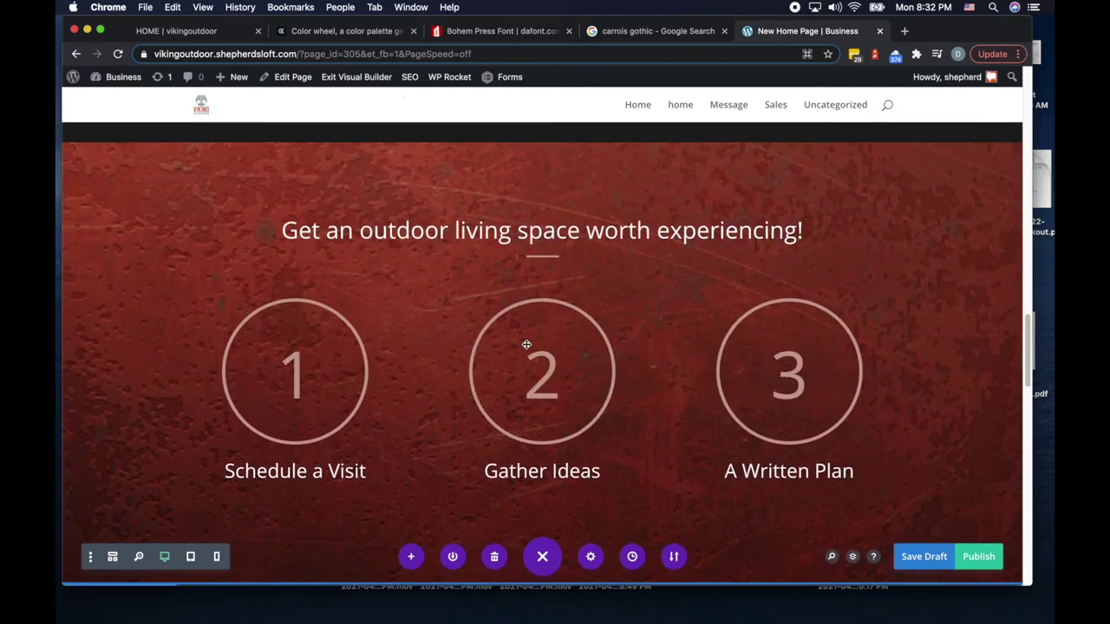
scroll(442, 349, up, 2)
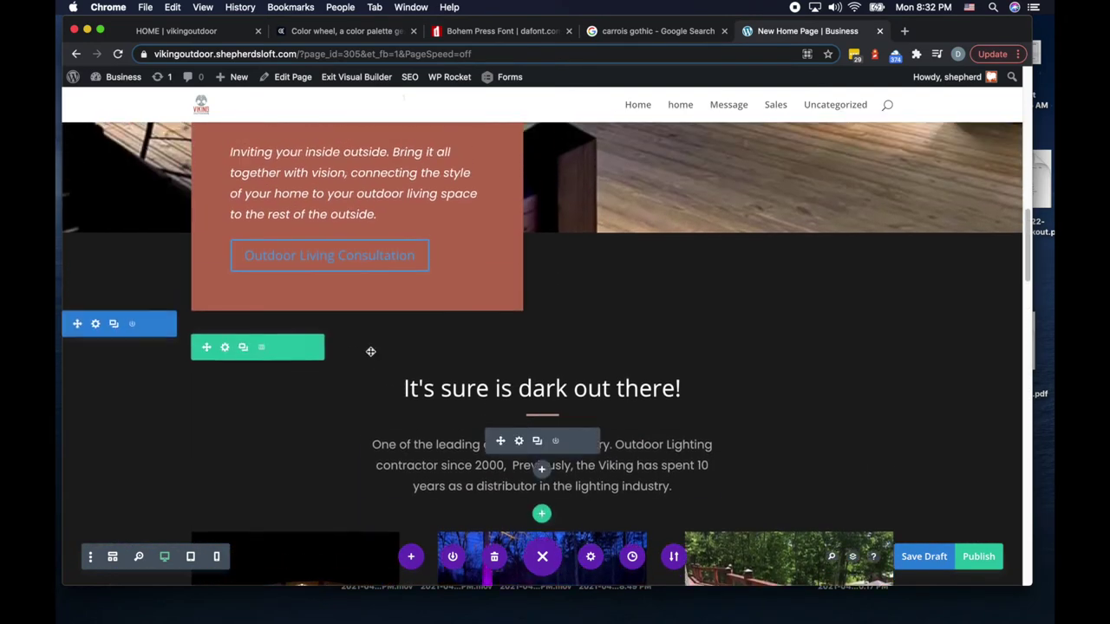
click(96, 324)
click(250, 303)
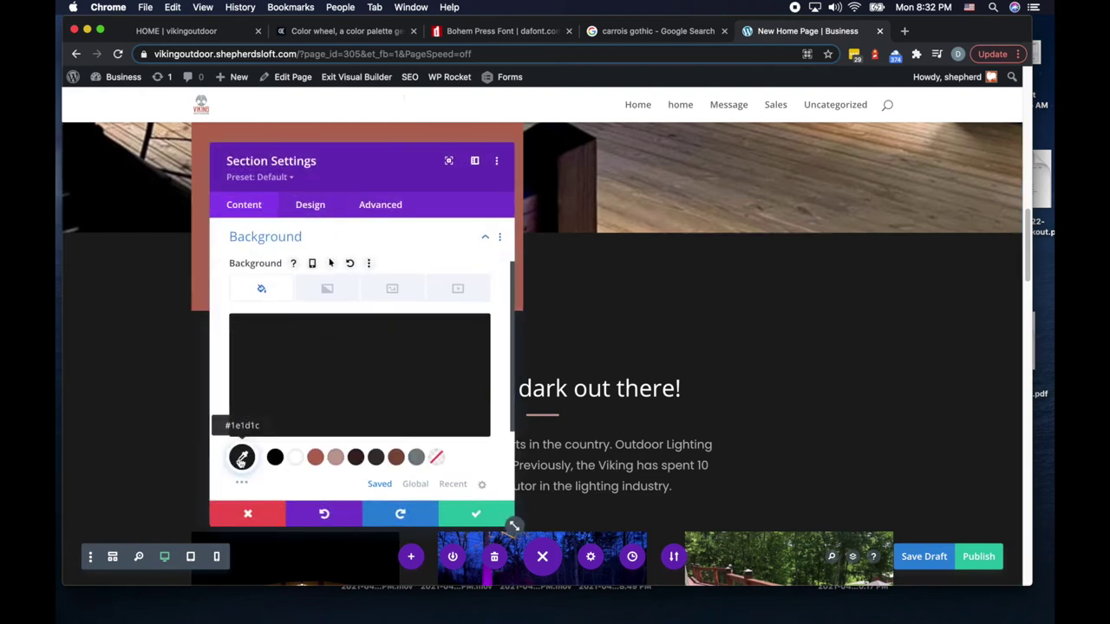
click(242, 459)
click(356, 458)
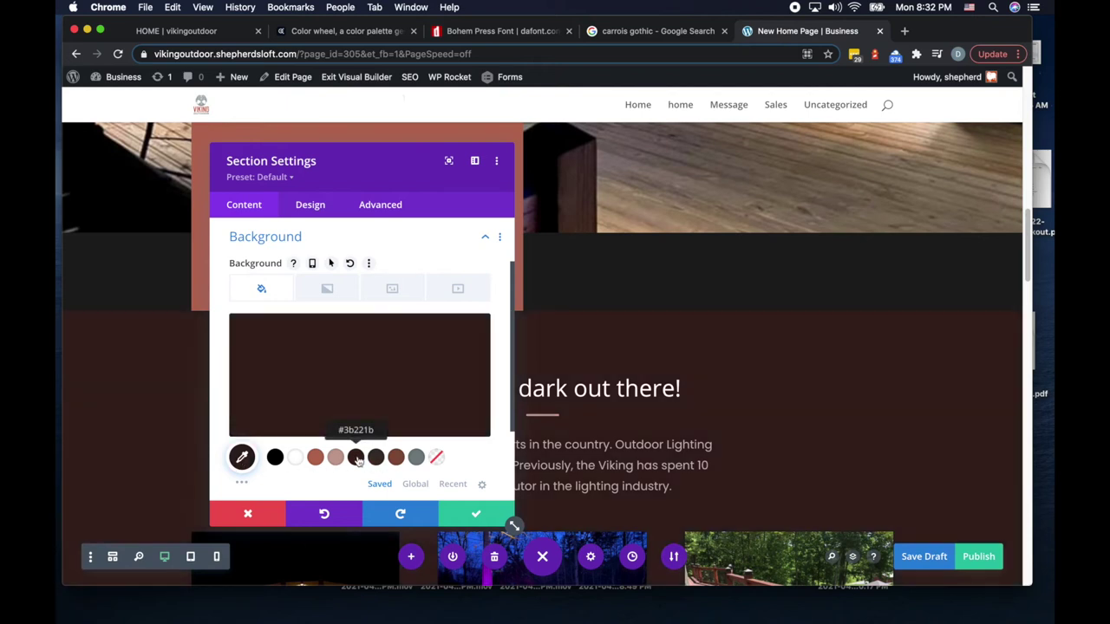
click(375, 458)
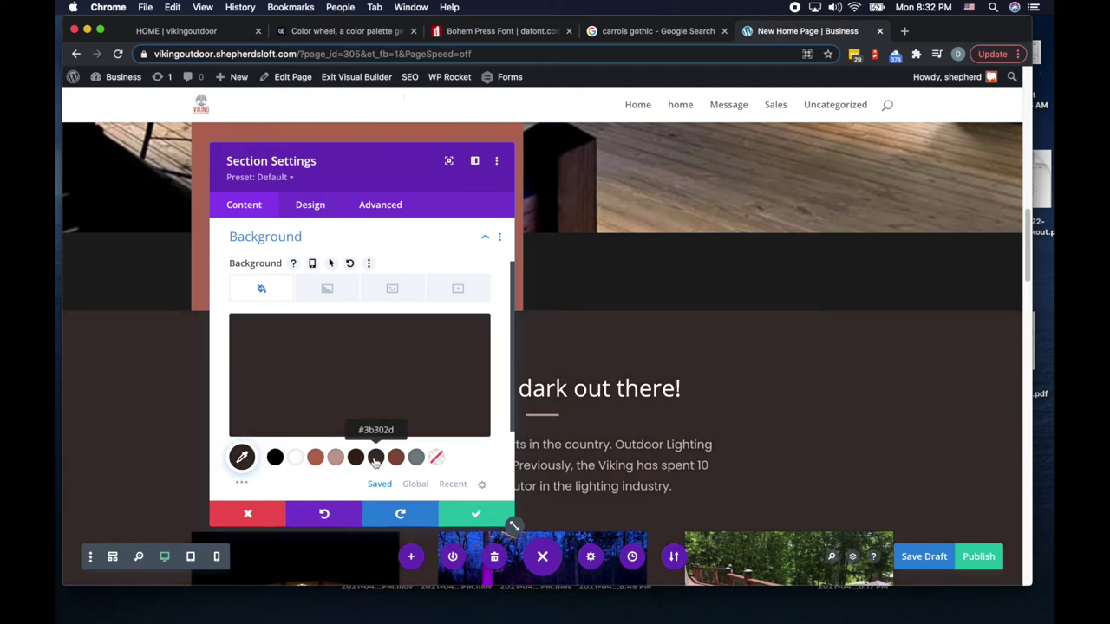
click(275, 457)
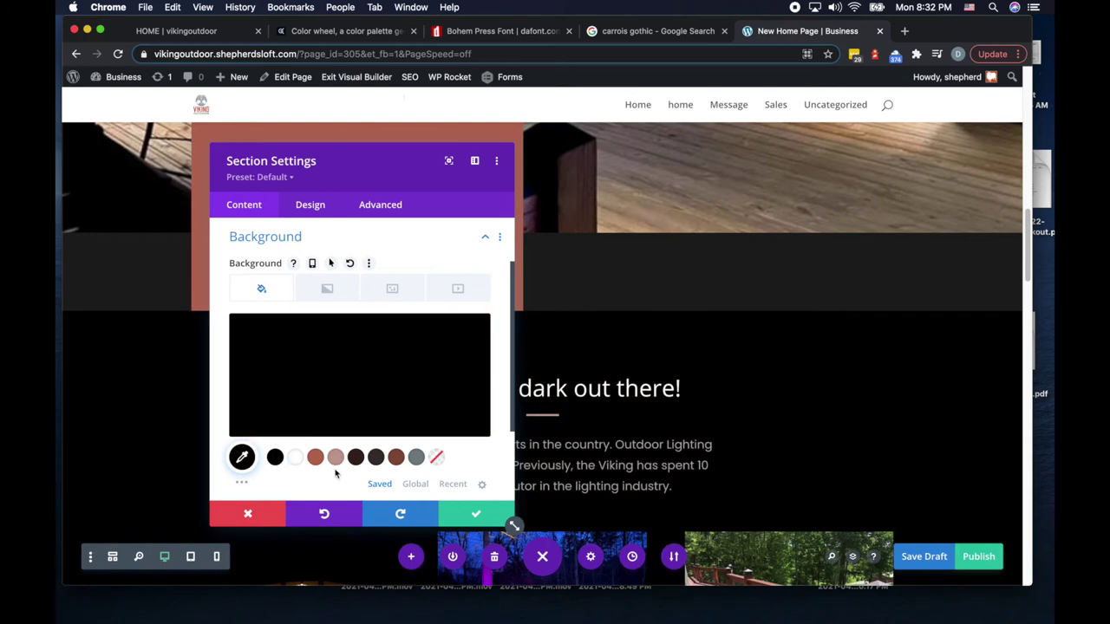
click(250, 515)
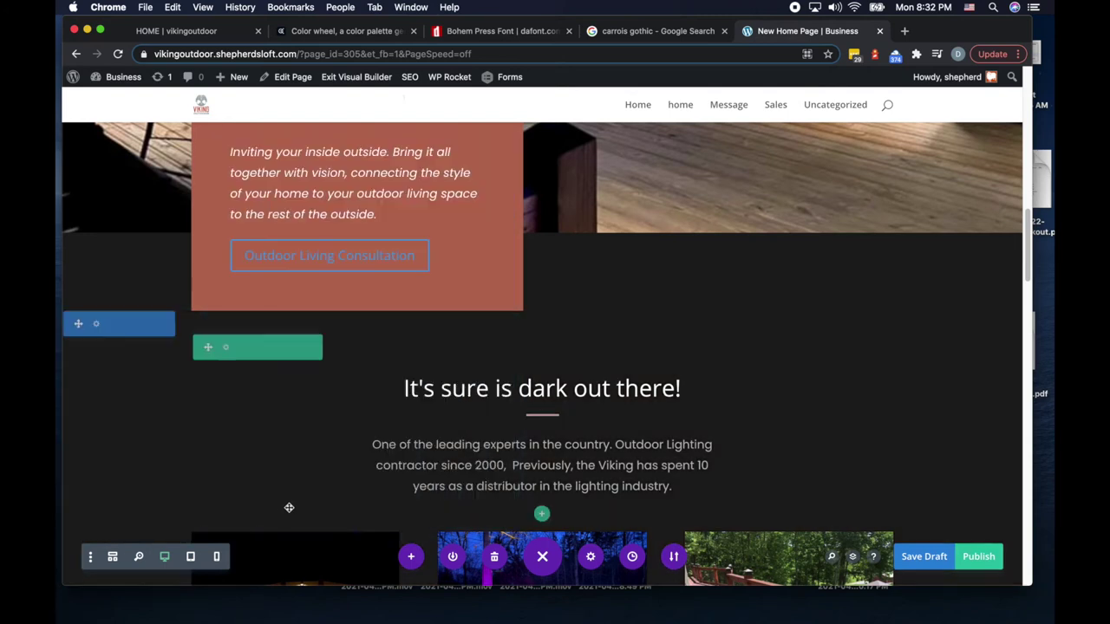
click(96, 326)
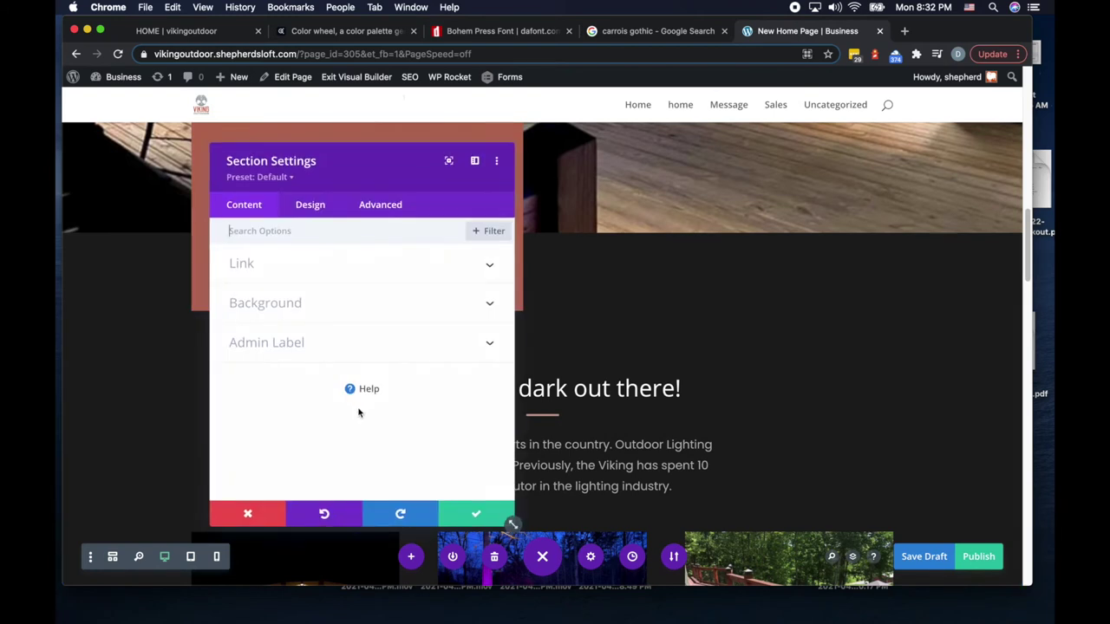
click(260, 304)
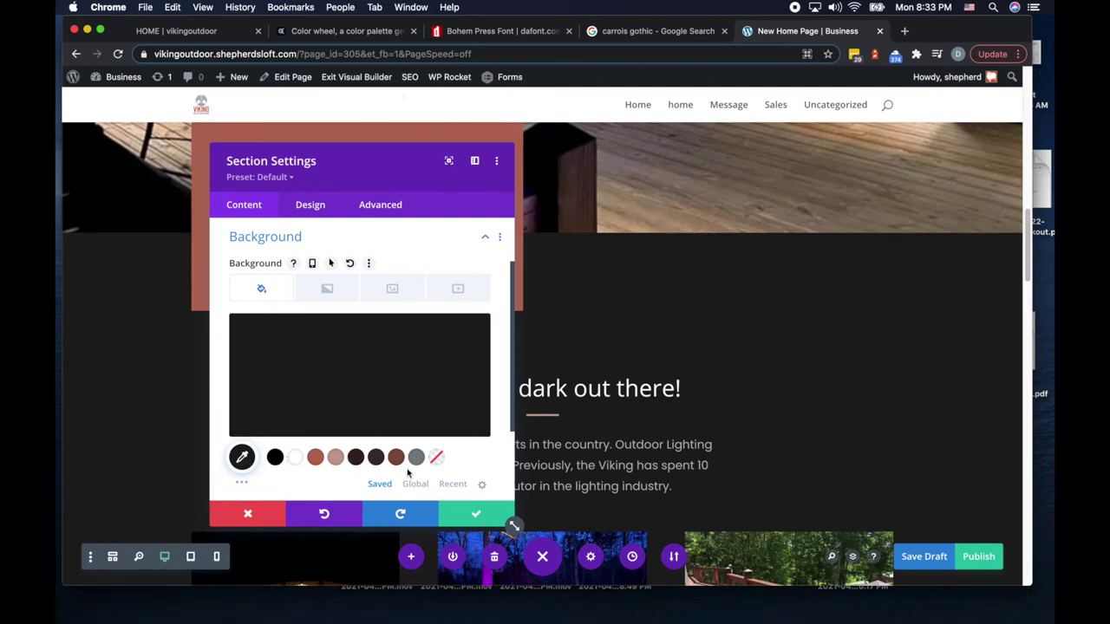
click(466, 513)
Step: Confirm the dark section's background hex is #1e1d1c and close settings unchanged
scroll(500, 414, down, 4)
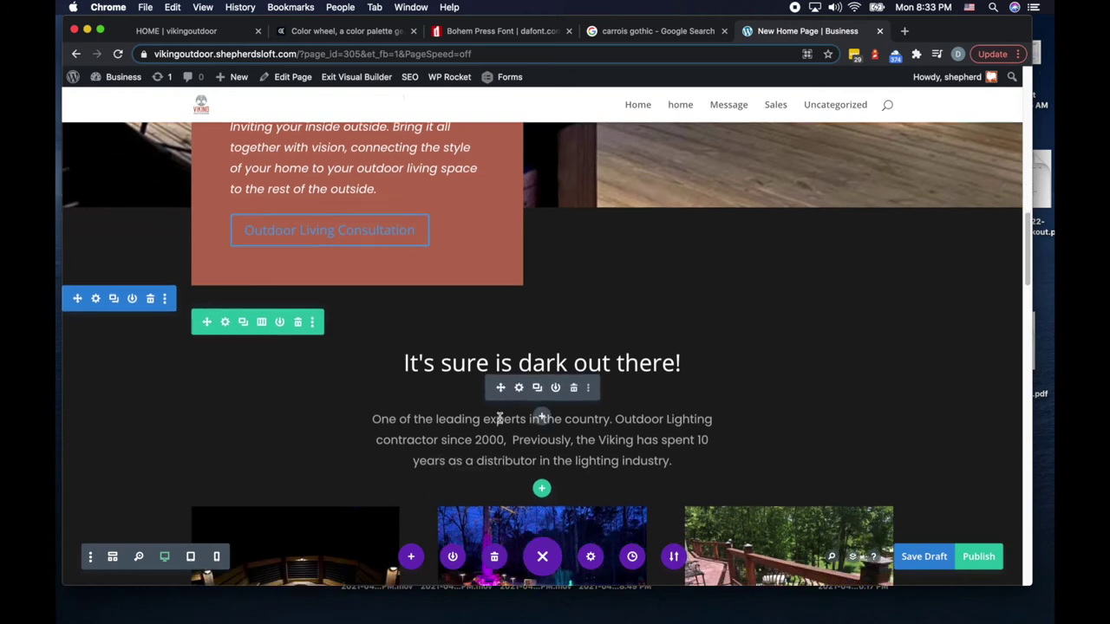
scroll(500, 415, down, 10)
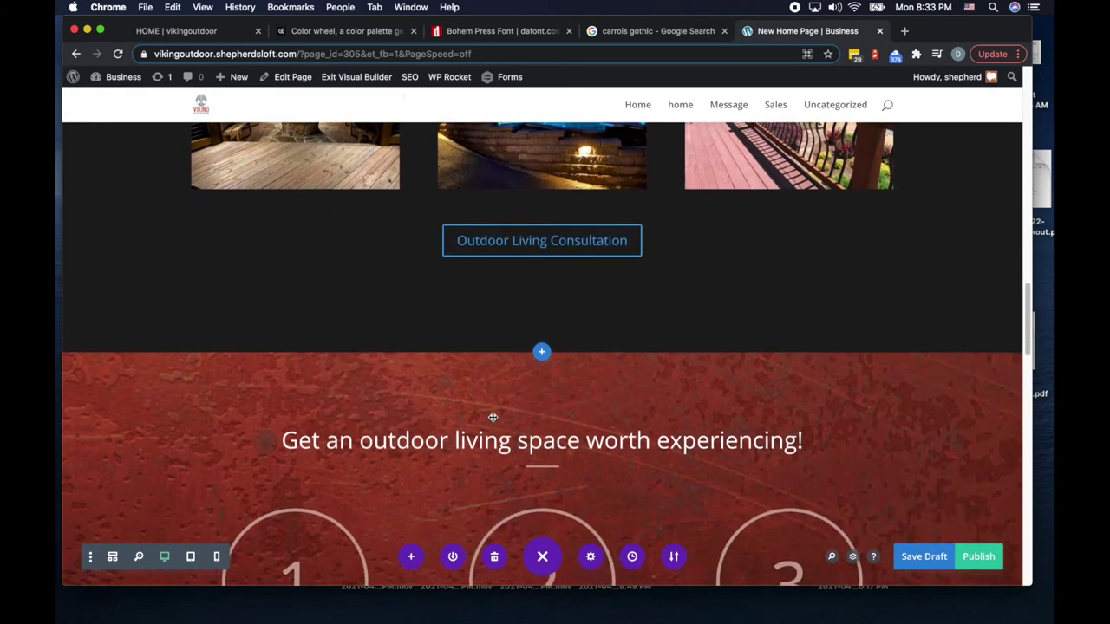
scroll(491, 414, up, 5)
scroll(491, 421, down, 6)
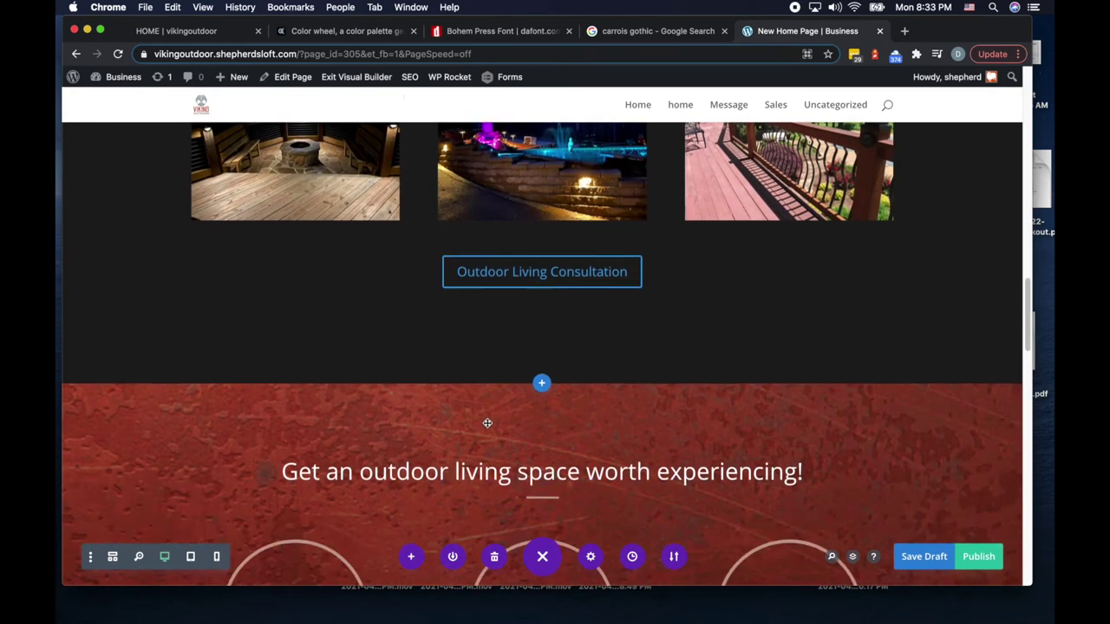
scroll(489, 424, down, 5)
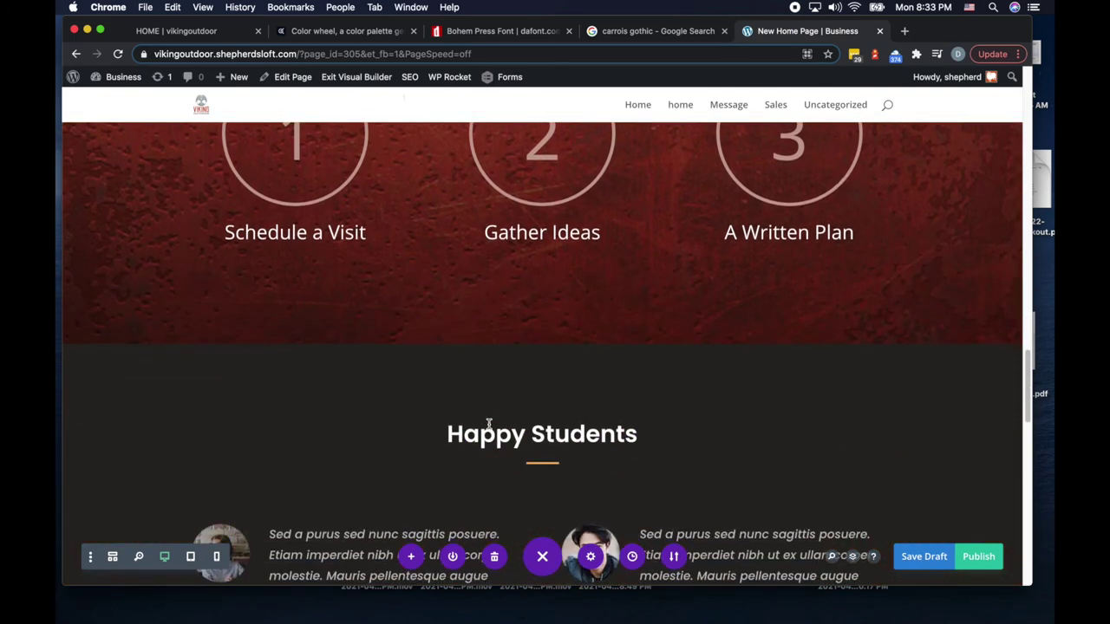
scroll(489, 423, up, 8)
scroll(489, 424, up, 8)
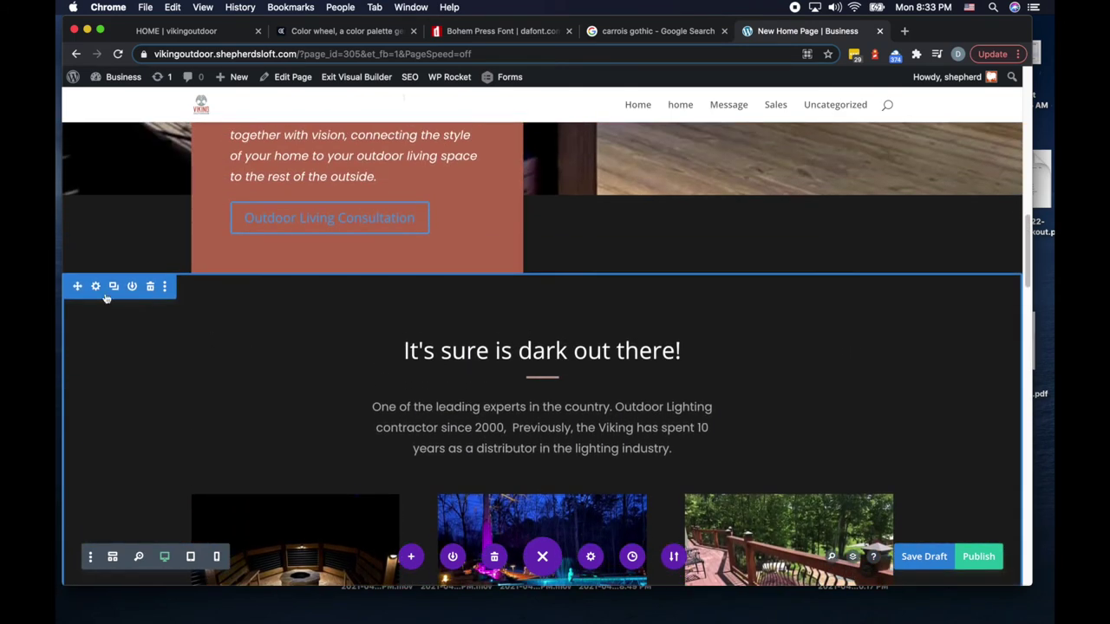
click(96, 287)
click(268, 301)
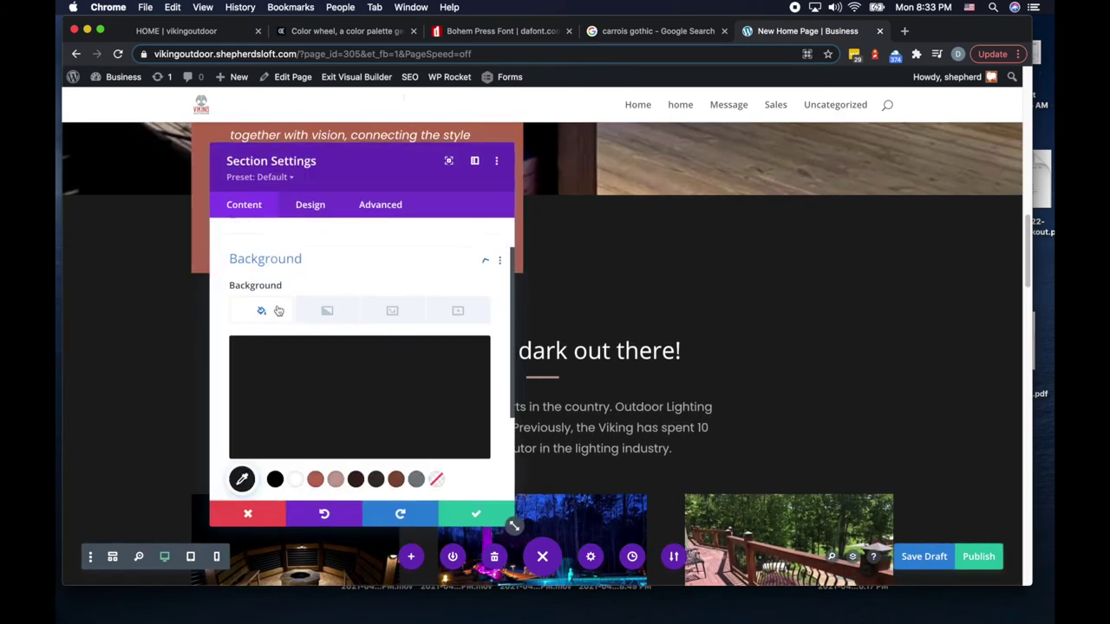
click(260, 400)
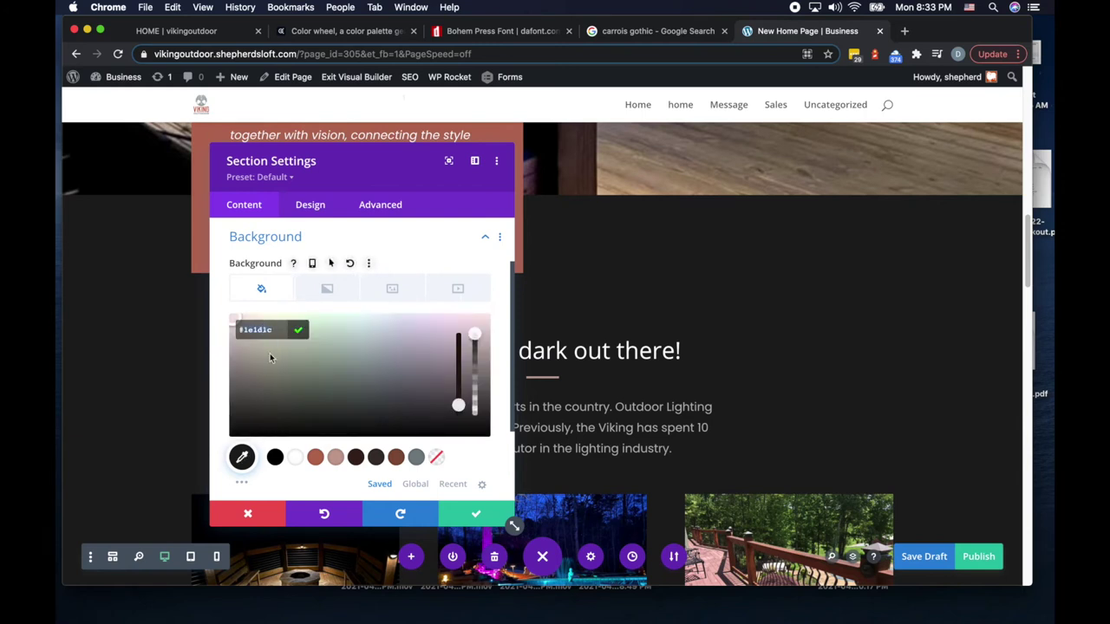
click(491, 519)
Step: Begin inserting a new section between the steps section and Happy Students
scroll(449, 471, down, 10)
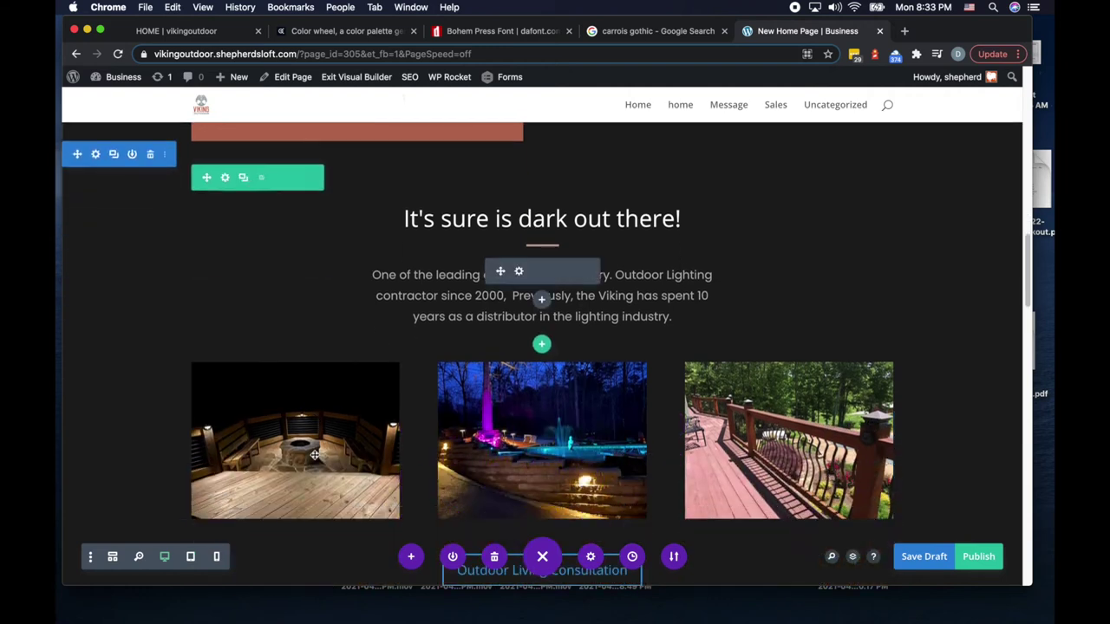
scroll(314, 454, down, 5)
scroll(314, 454, up, 1)
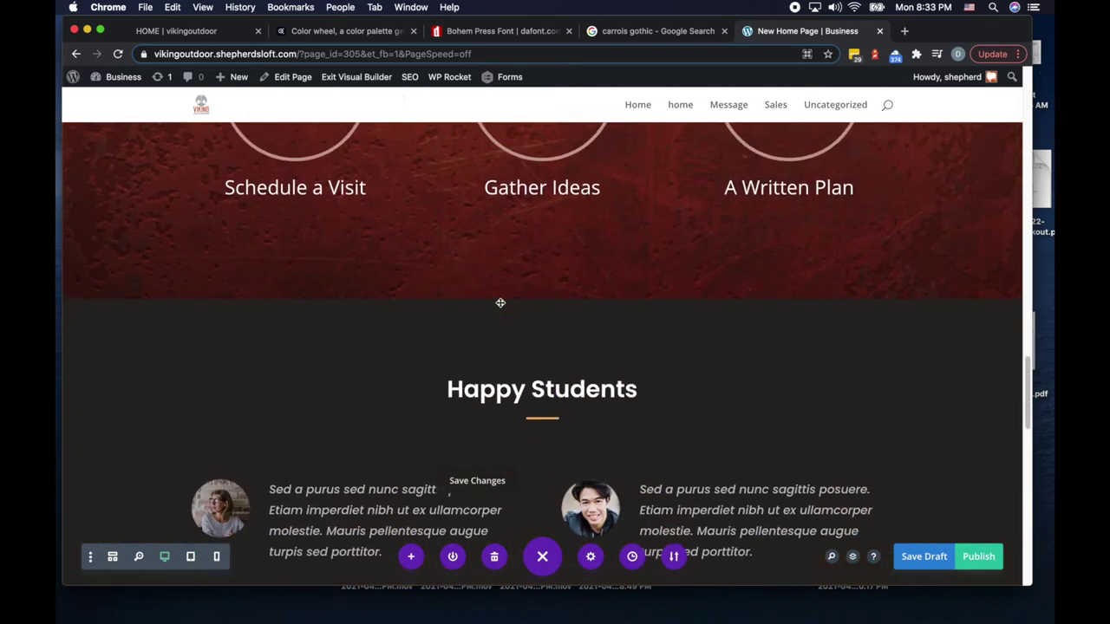
click(541, 318)
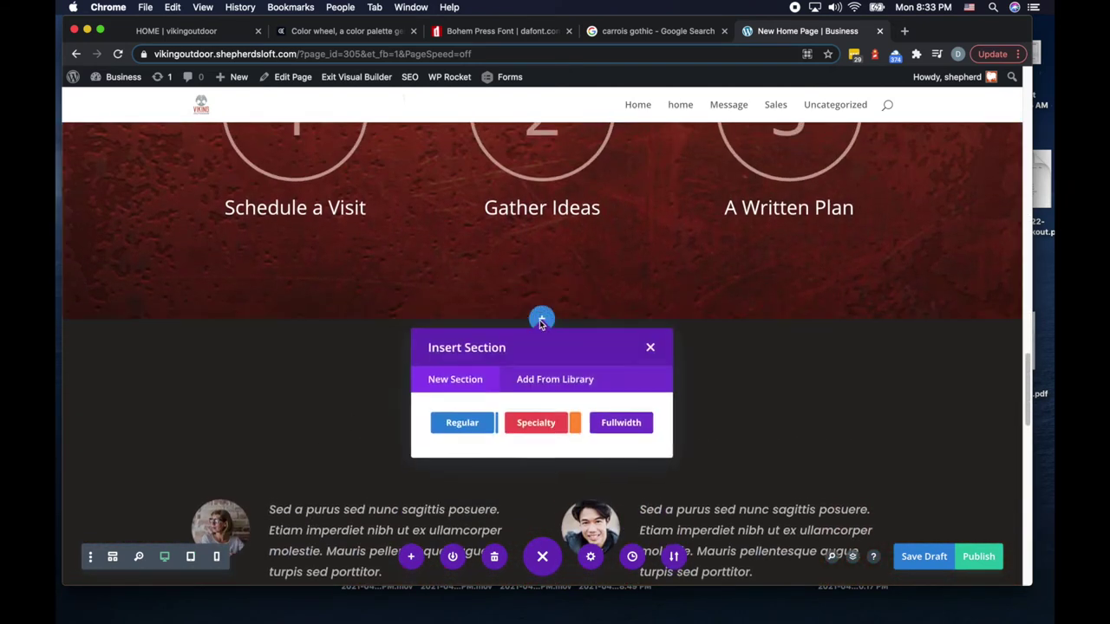
Step: Add a regular section with a two-column row and no module yet
click(462, 422)
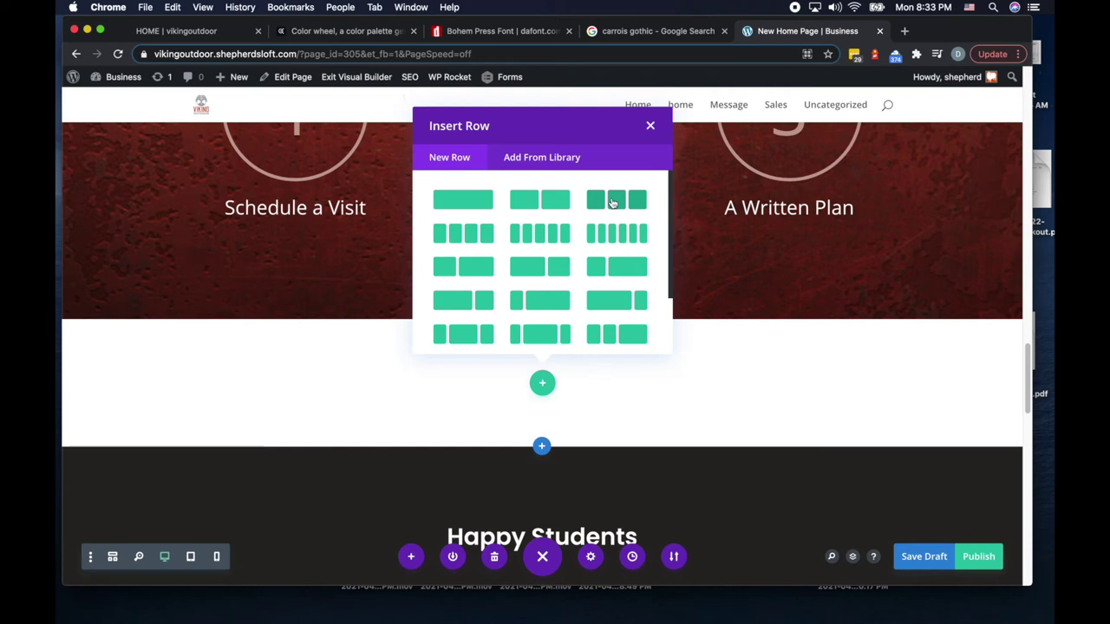
click(554, 204)
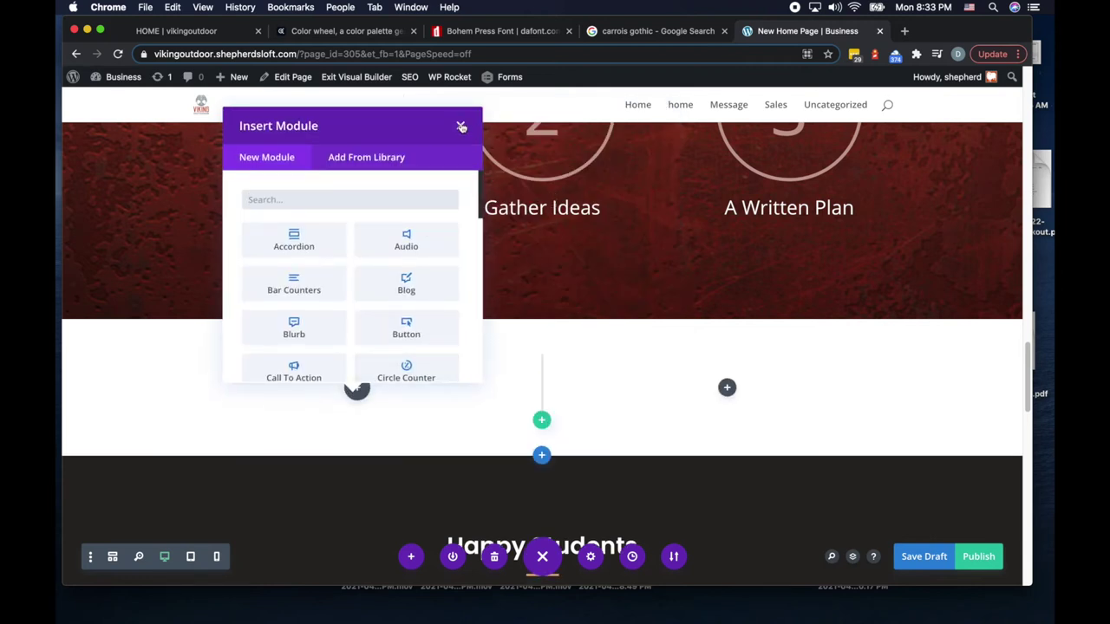
click(462, 127)
Step: Set the new section's background colour to #1e1d1c and save
click(96, 333)
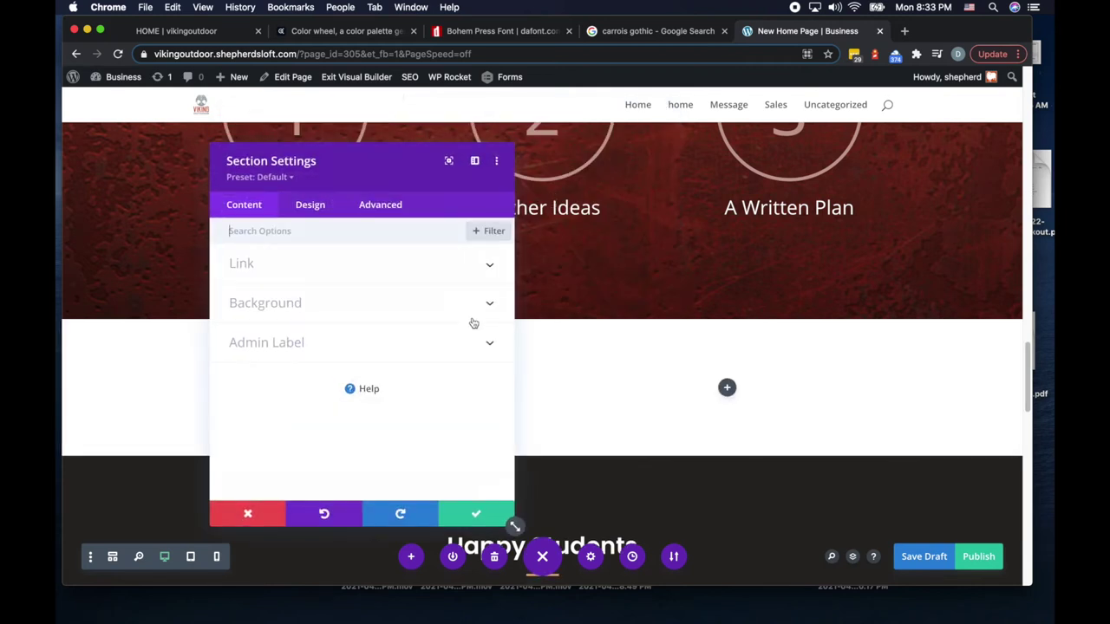
click(315, 307)
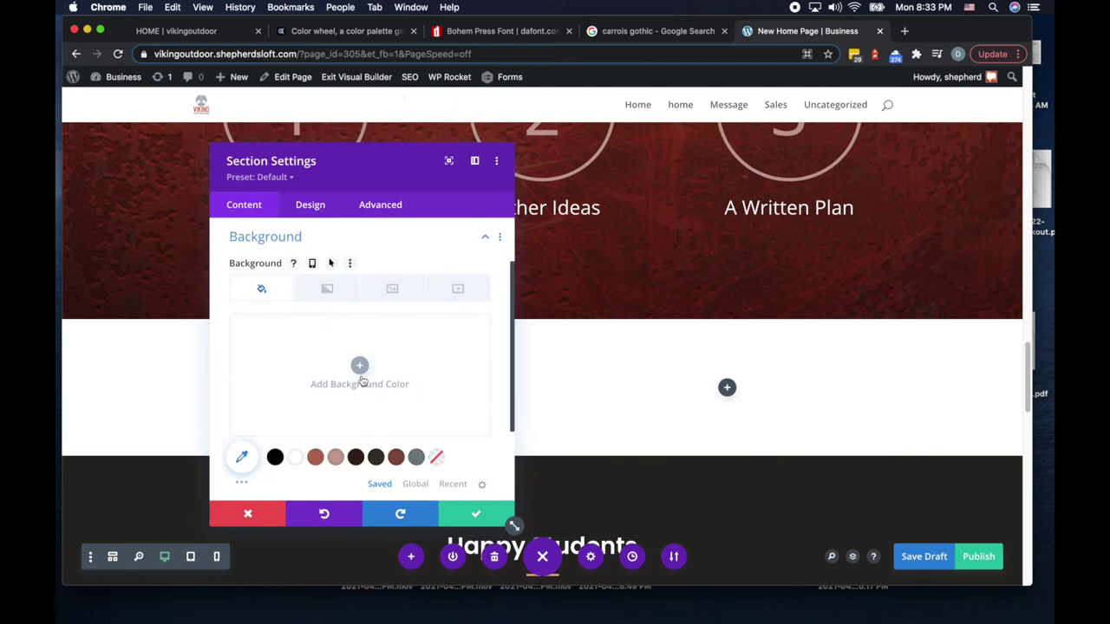
click(242, 455)
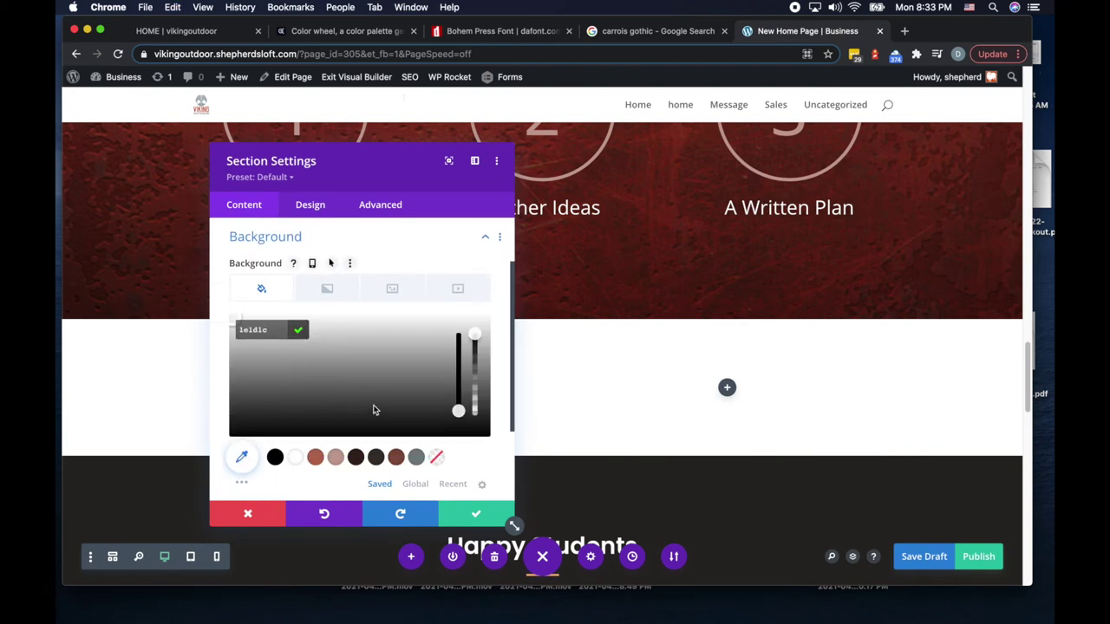
key(Return)
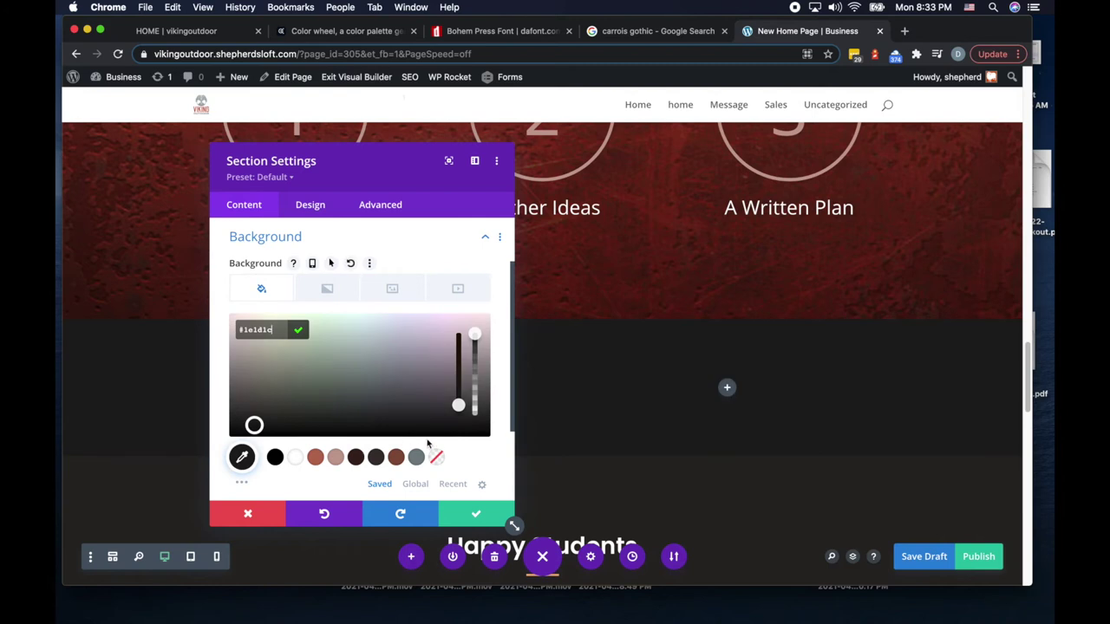
click(475, 515)
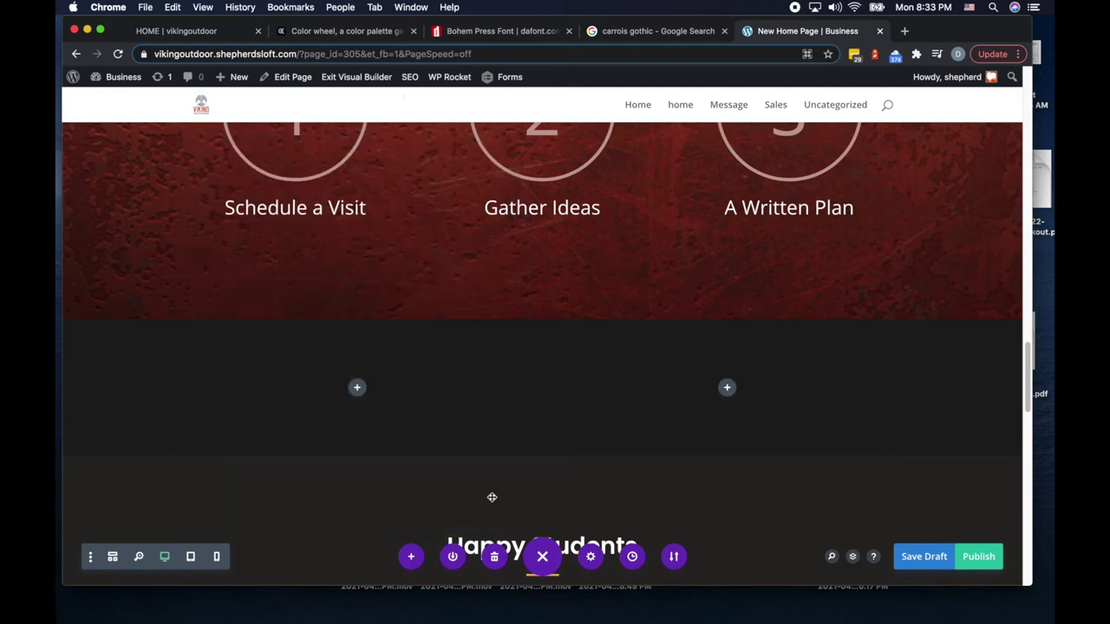
Step: Add a Text module with default placeholder text to the new row
click(356, 388)
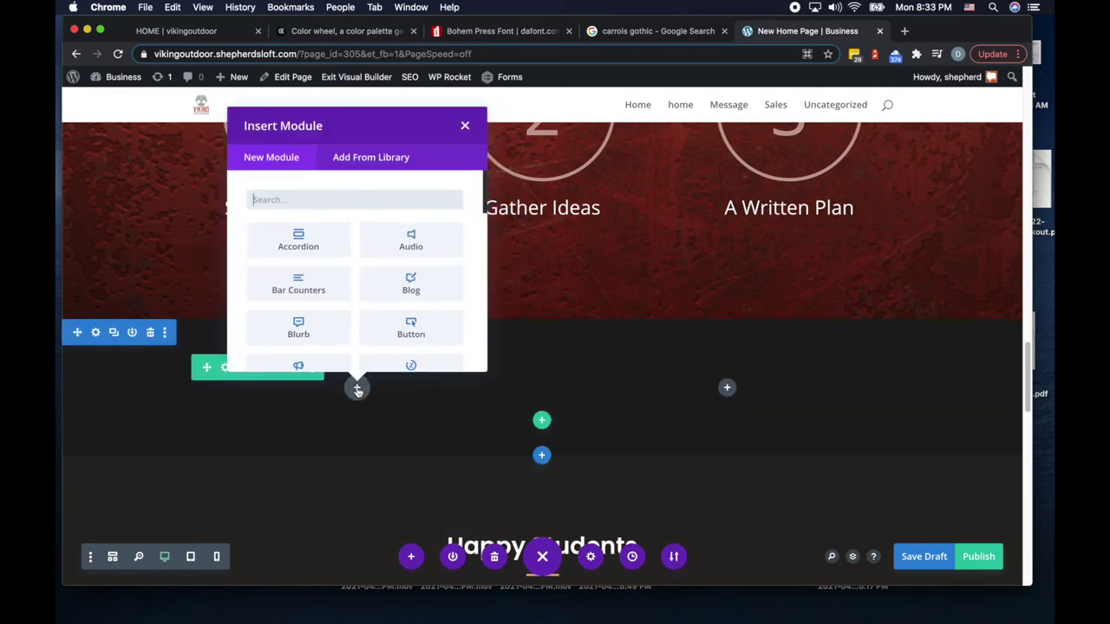
click(541, 419)
key(Escape)
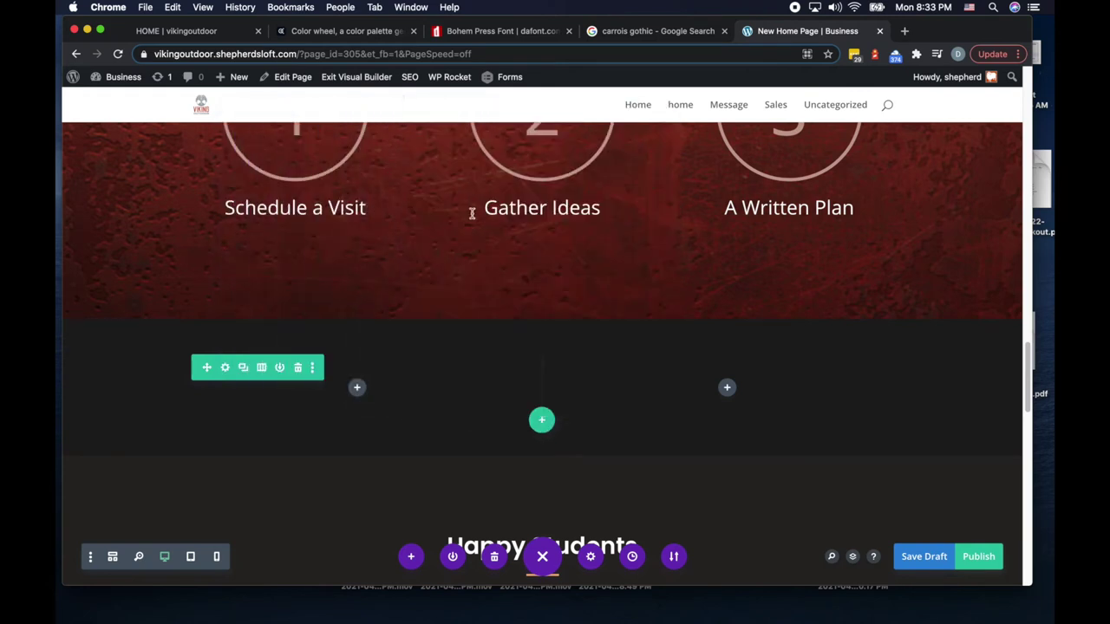
click(541, 467)
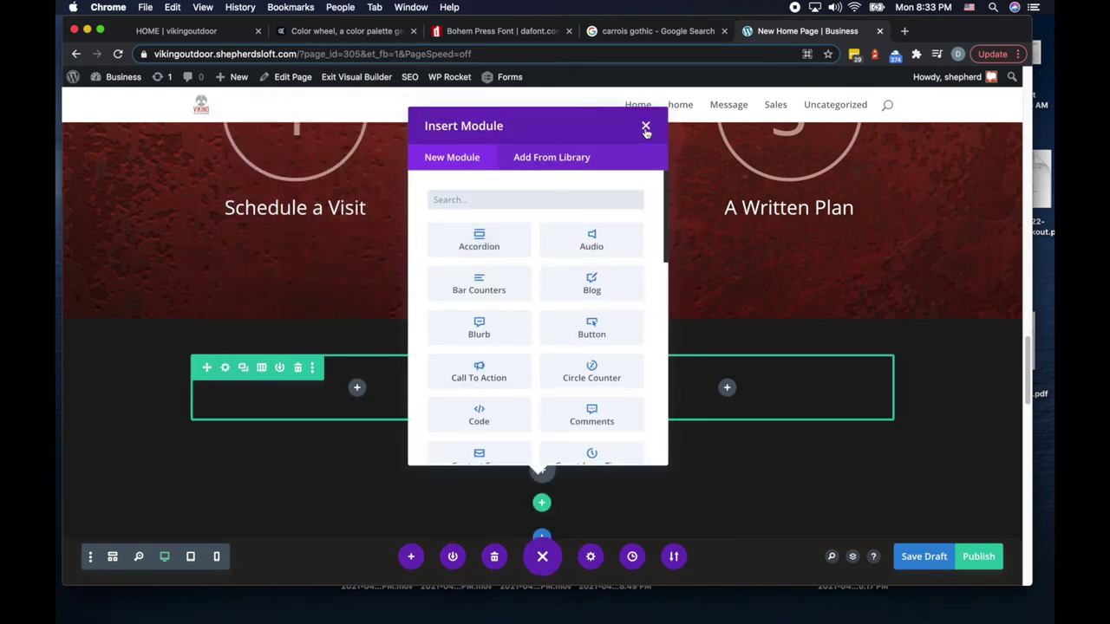
text(text)
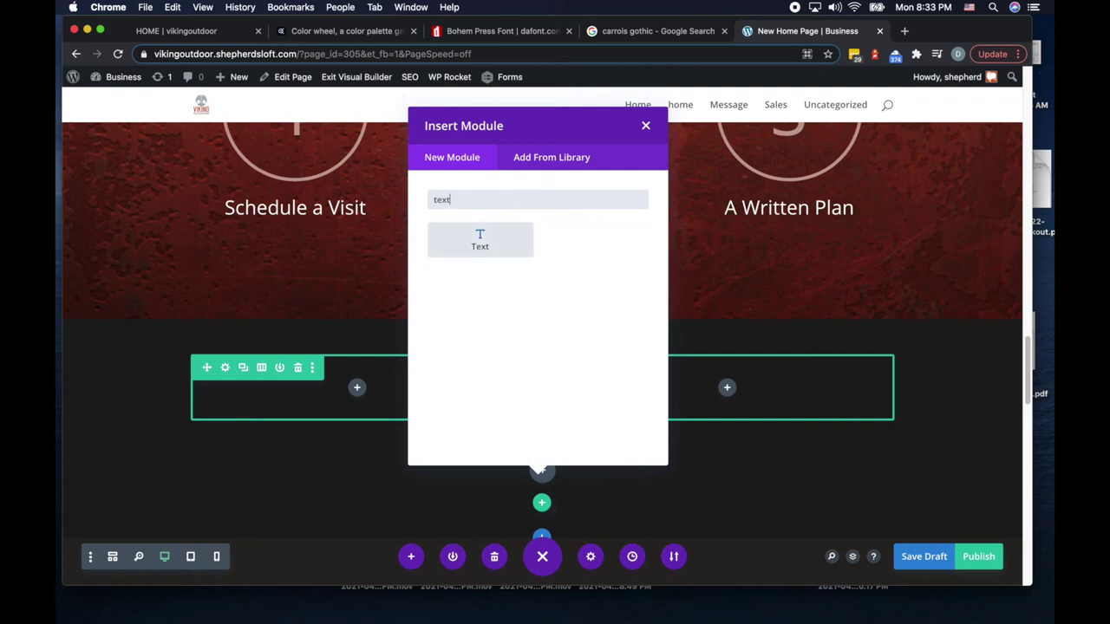
click(488, 235)
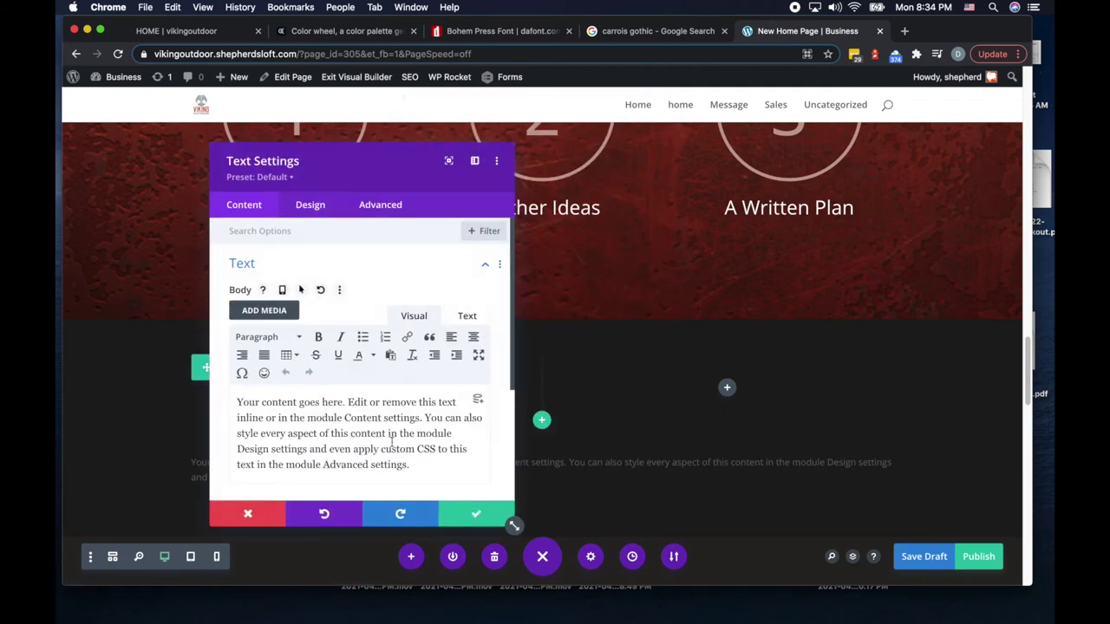
click(476, 515)
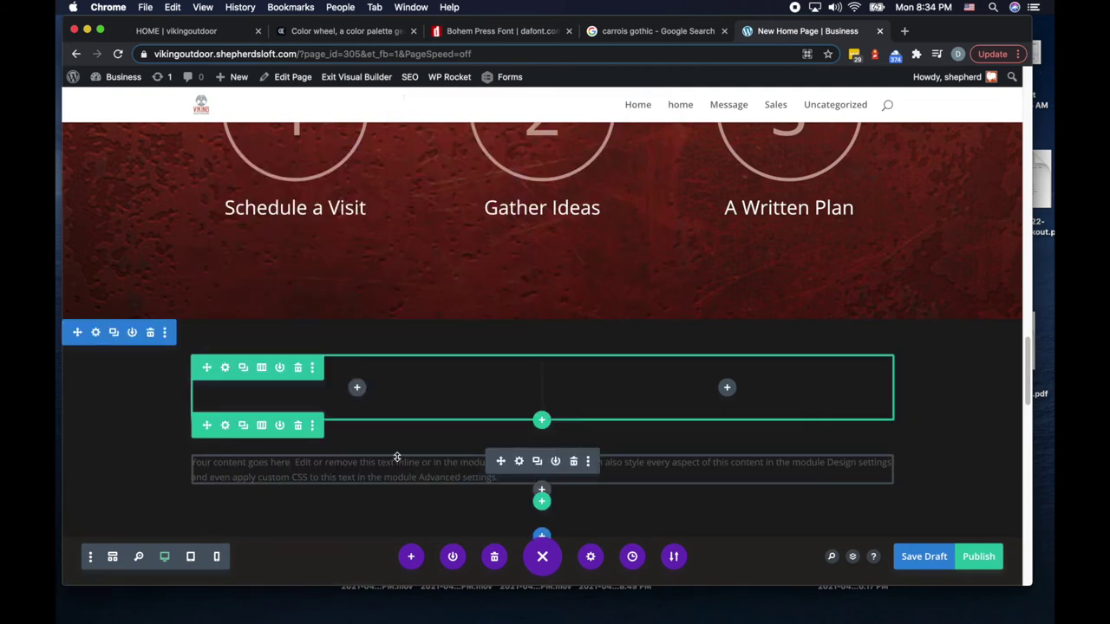
Step: Drag the placeholder Text module up above the empty two-column row
drag(206, 425, 212, 358)
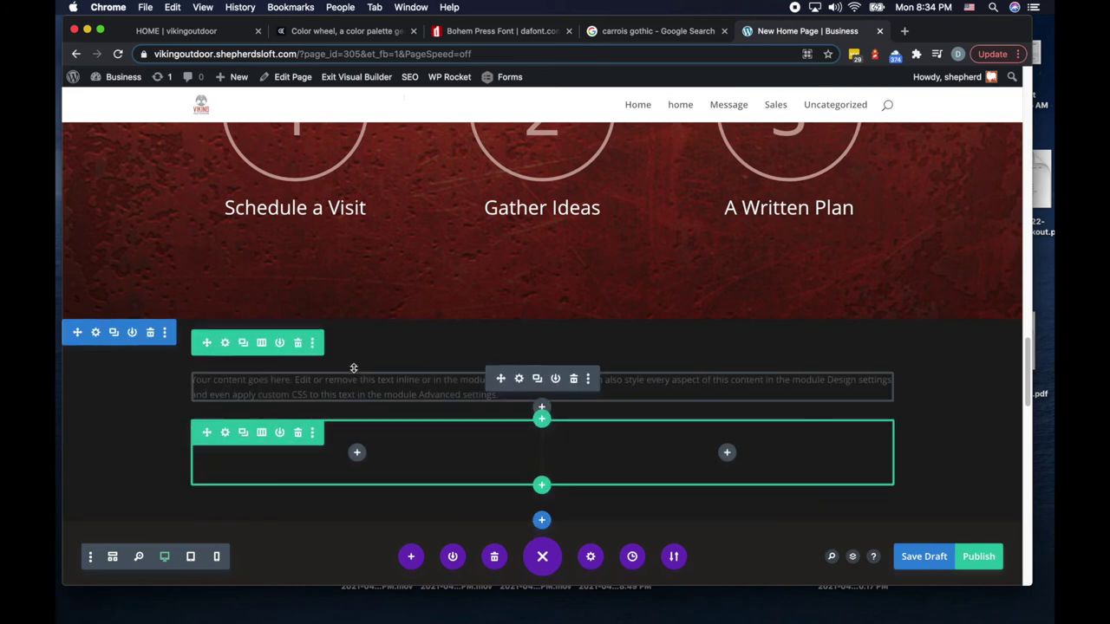
scroll(353, 370, up, 3)
scroll(353, 370, up, 5)
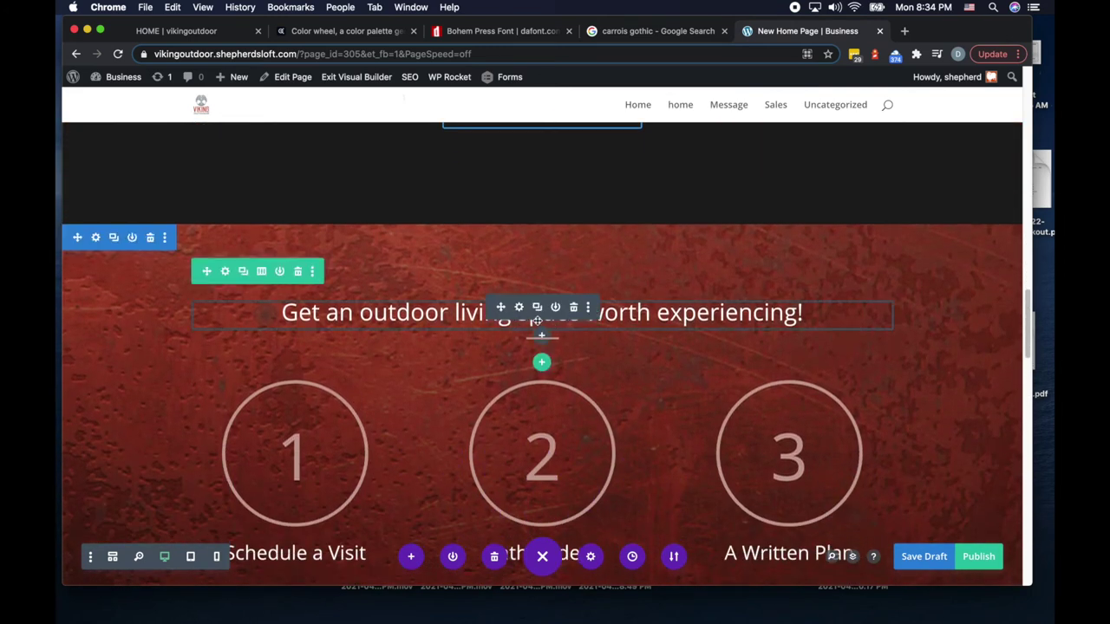
scroll(537, 321, down, 9)
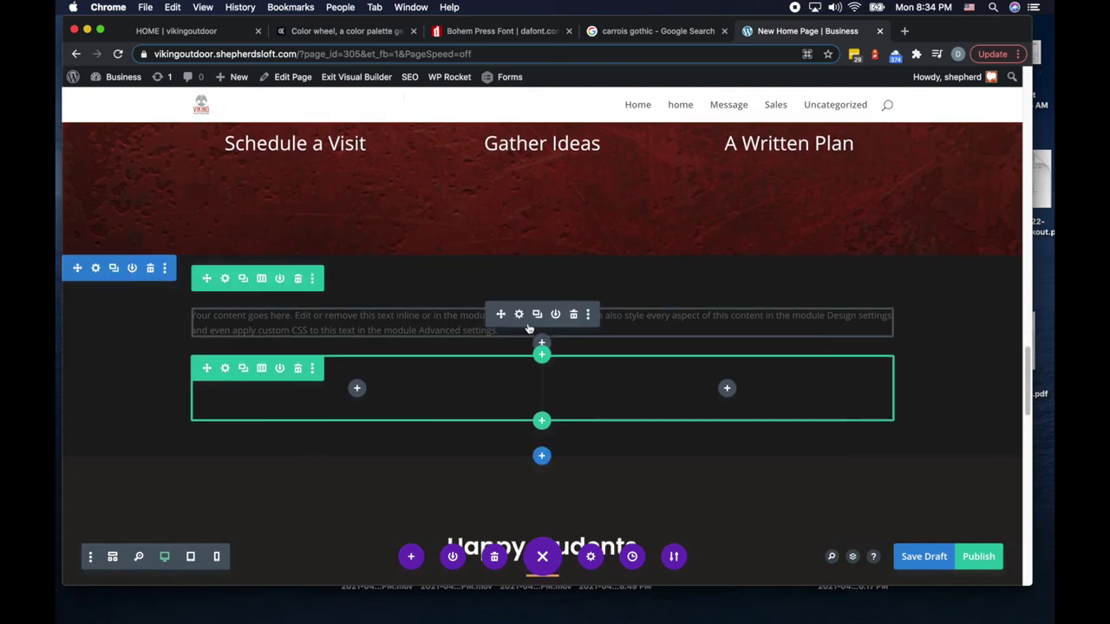
Step: Replace the placeholder with 'Inviting your inside outside' formatted as Heading 2
click(517, 315)
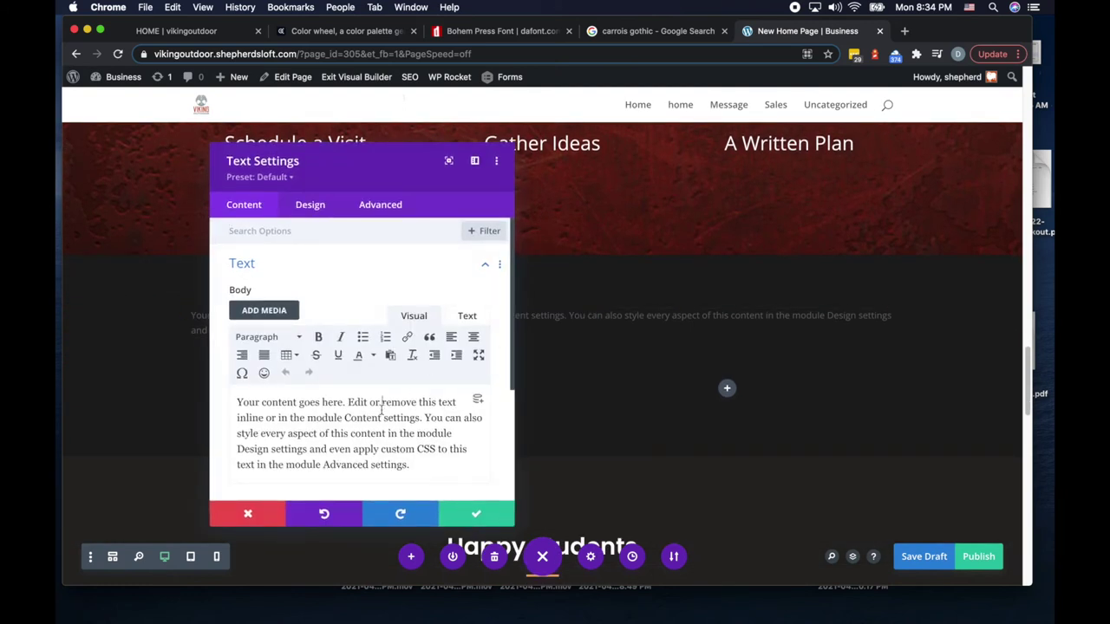
triple_click(382, 407)
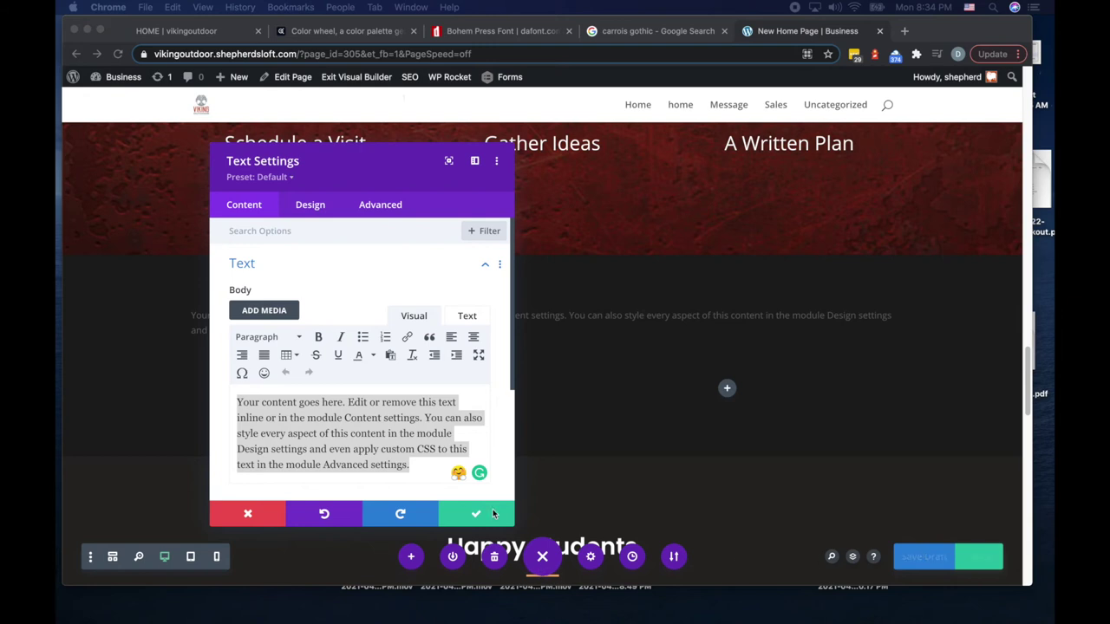
text(Inviting your inside outside)
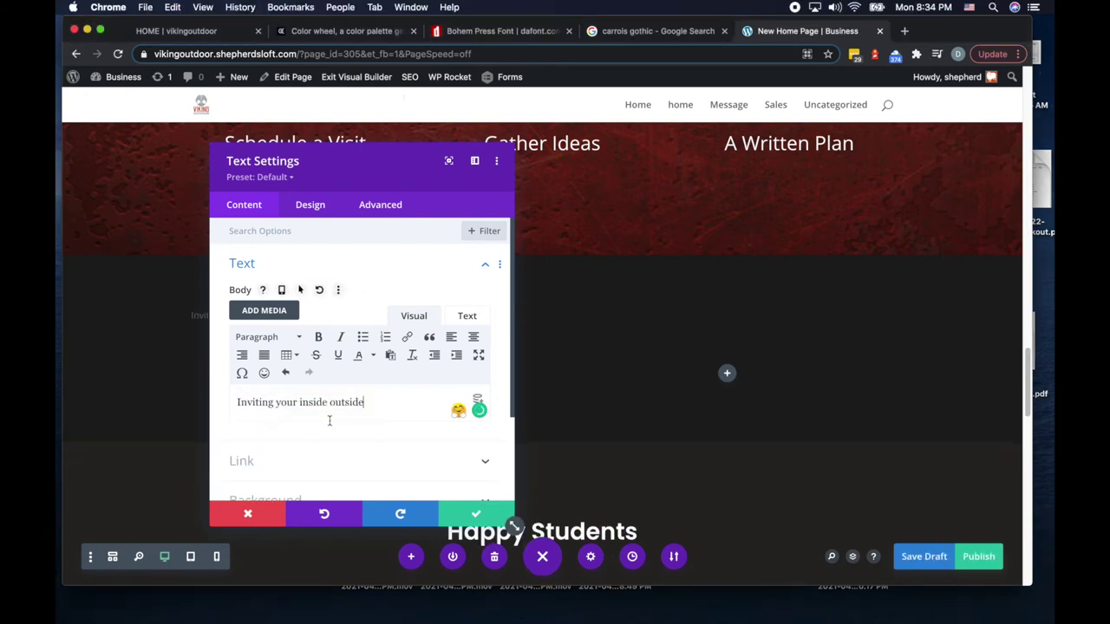
drag(388, 167, 708, 180)
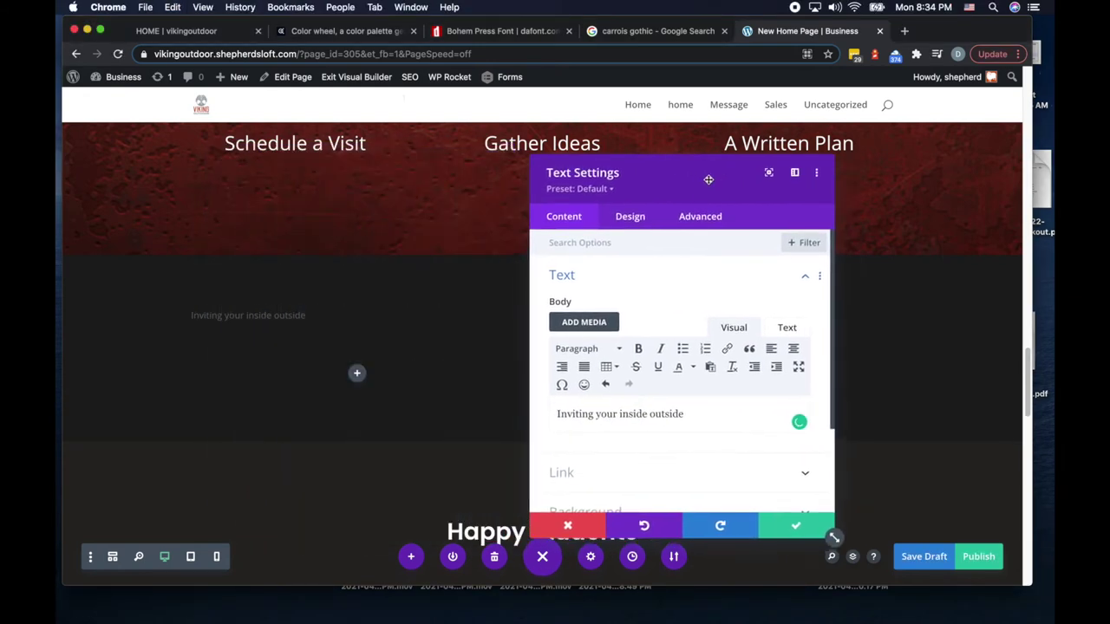
key(super+a)
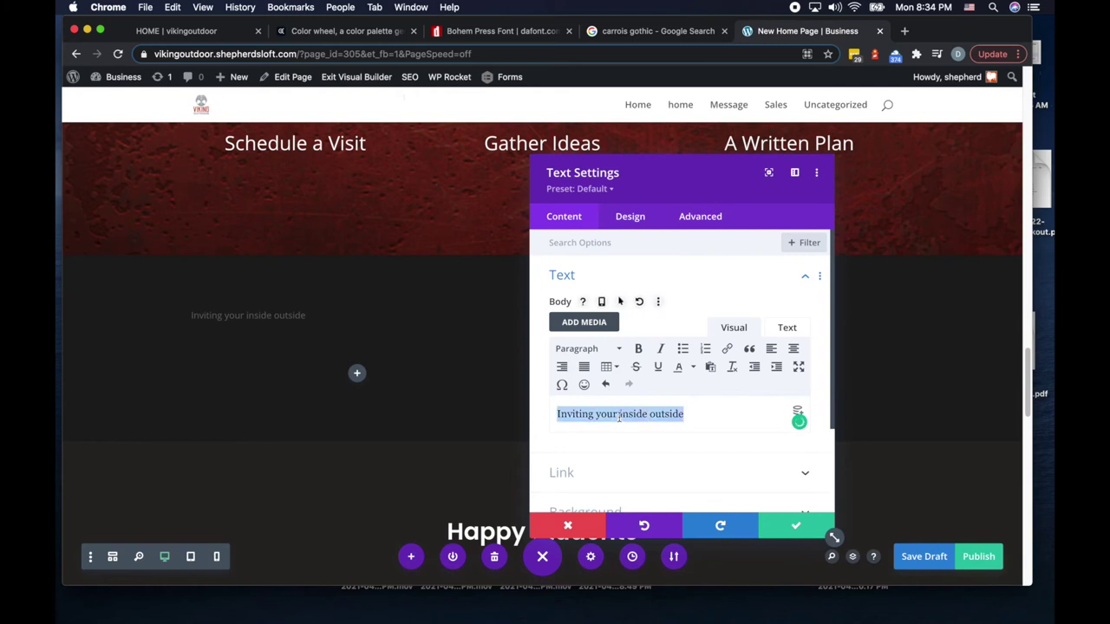
click(583, 348)
click(602, 425)
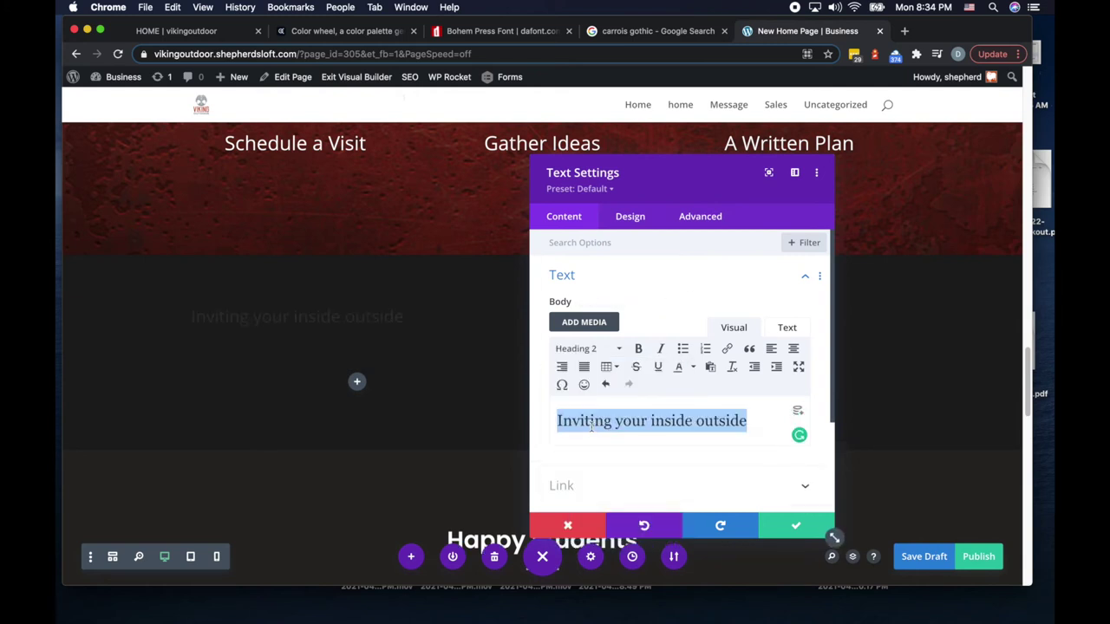
Step: Set the heading's Text Color to Light
click(616, 246)
text(light)
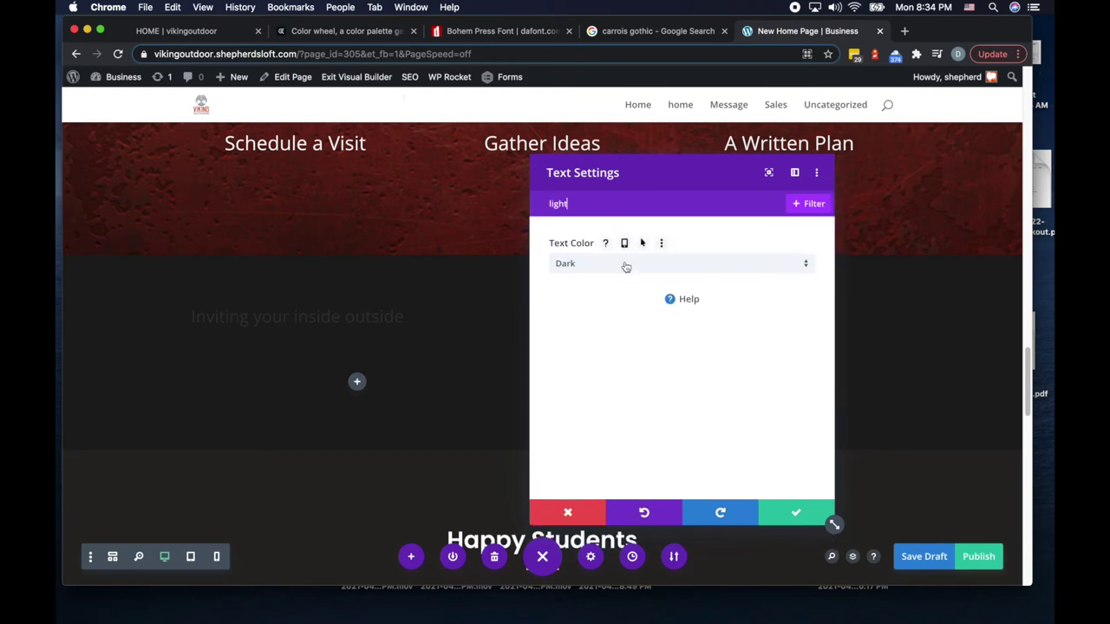
click(624, 263)
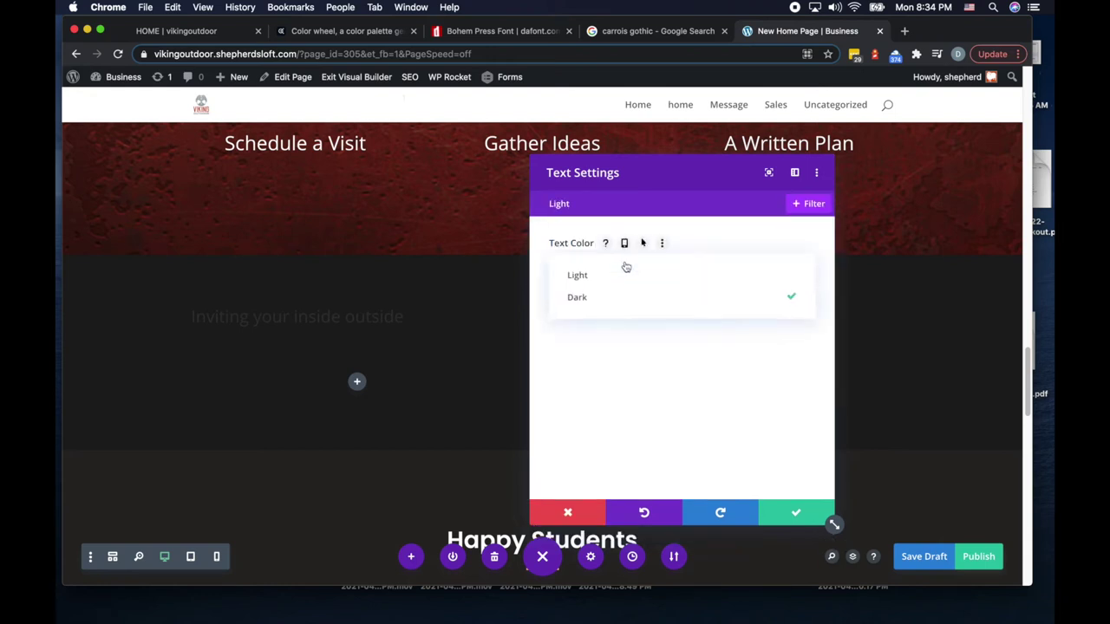
click(618, 276)
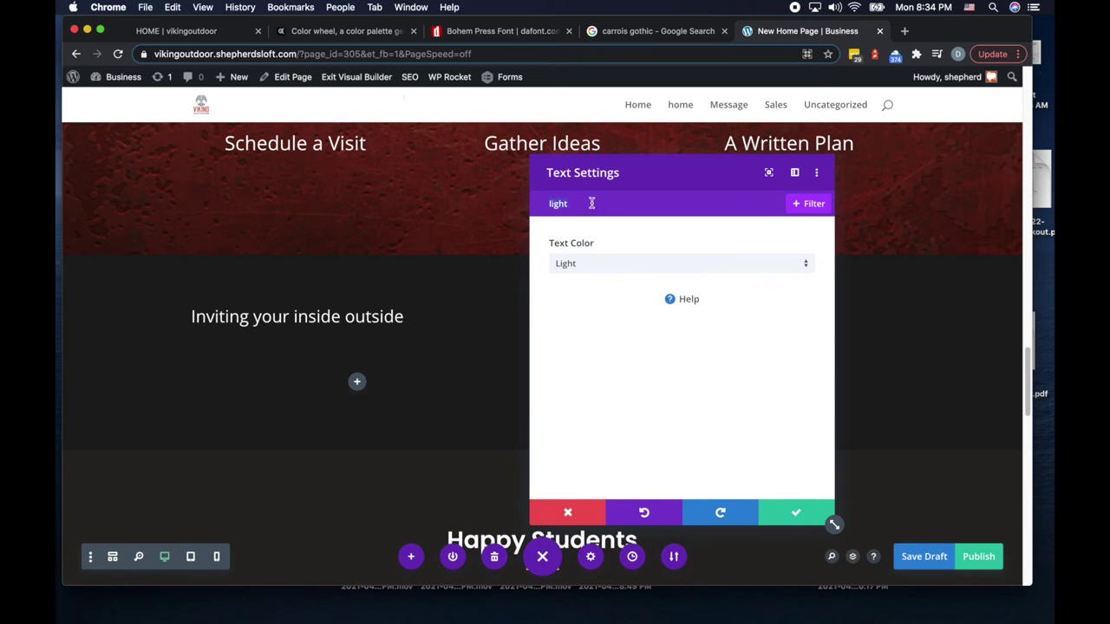
key(BackSpace)
key(BackSpace)
key(BackSpace)
key(BackSpace)
key(BackSpace)
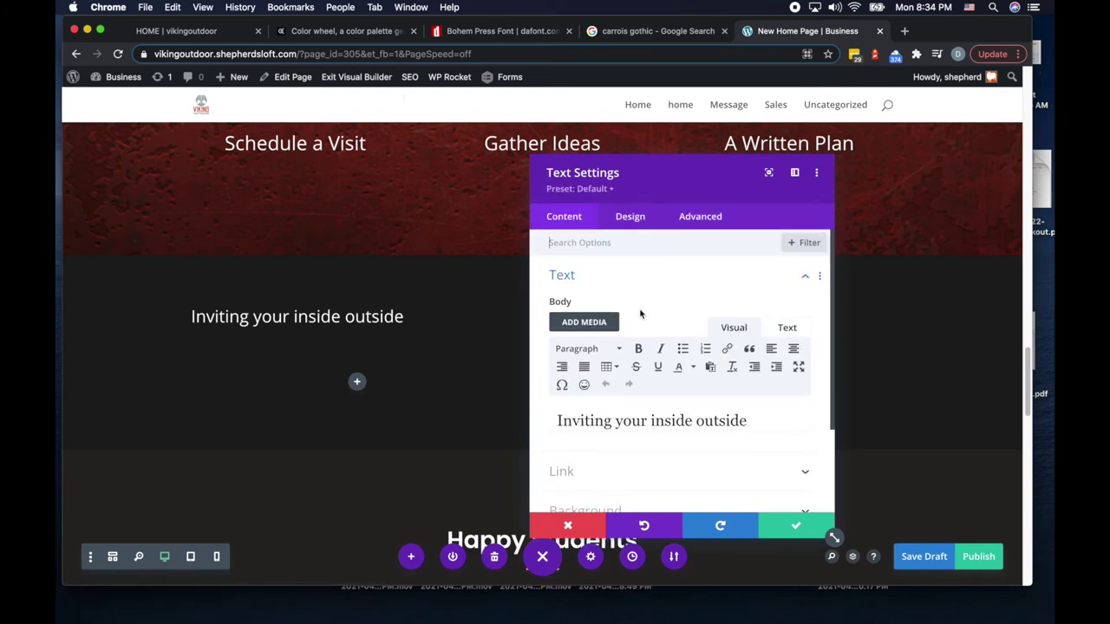
Step: Make the H2 heading 40px and centre-aligned, then save the module
click(643, 219)
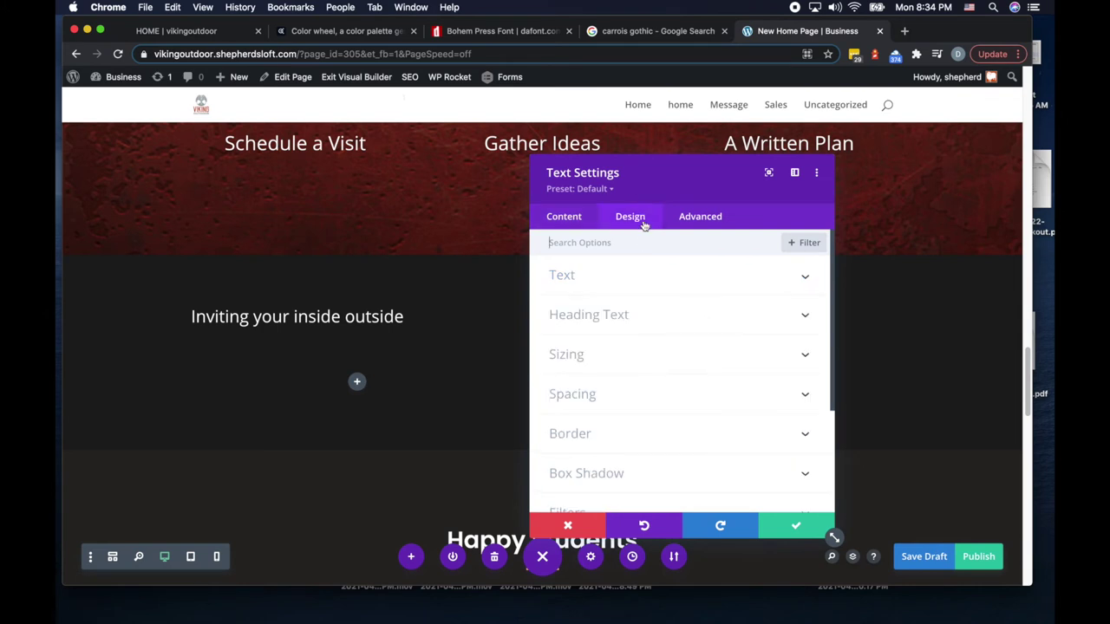
click(605, 316)
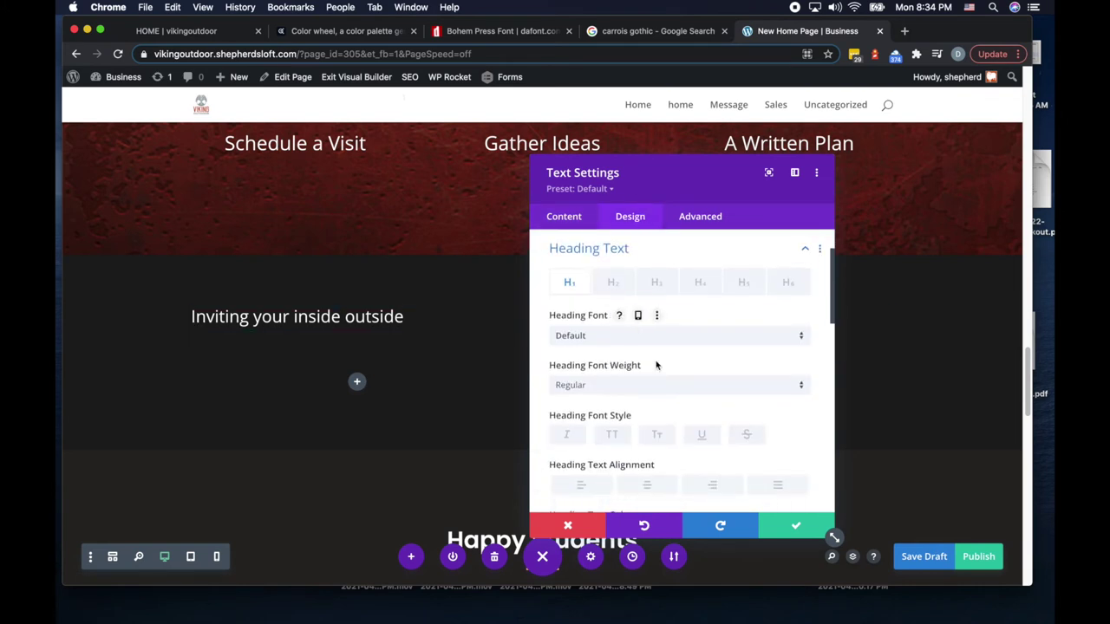
click(613, 285)
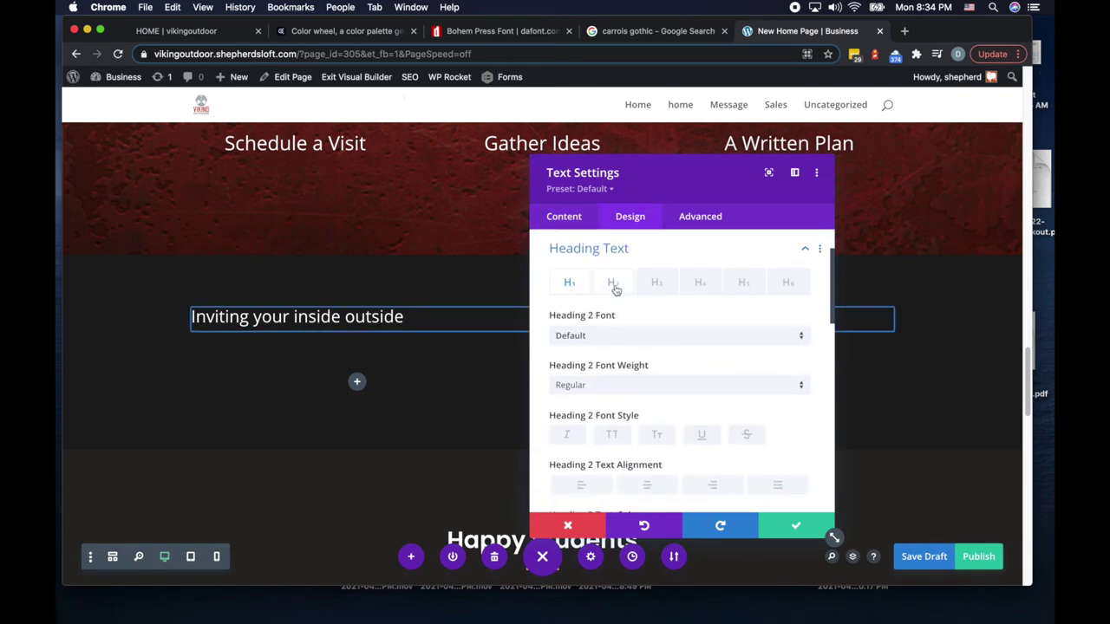
scroll(624, 360, down, 5)
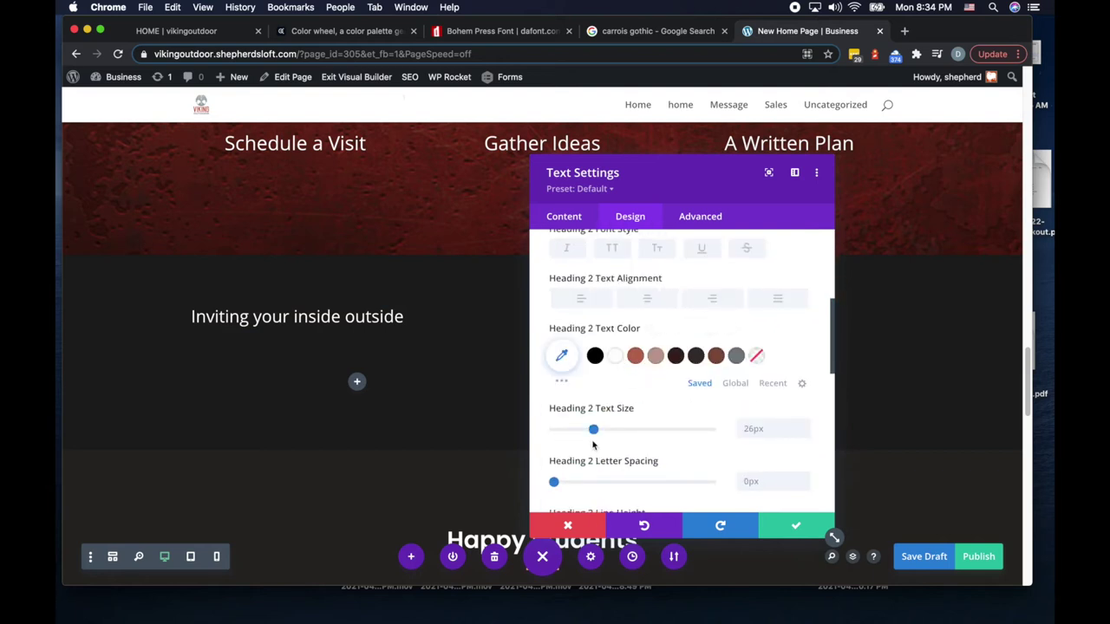
drag(597, 431, 621, 436)
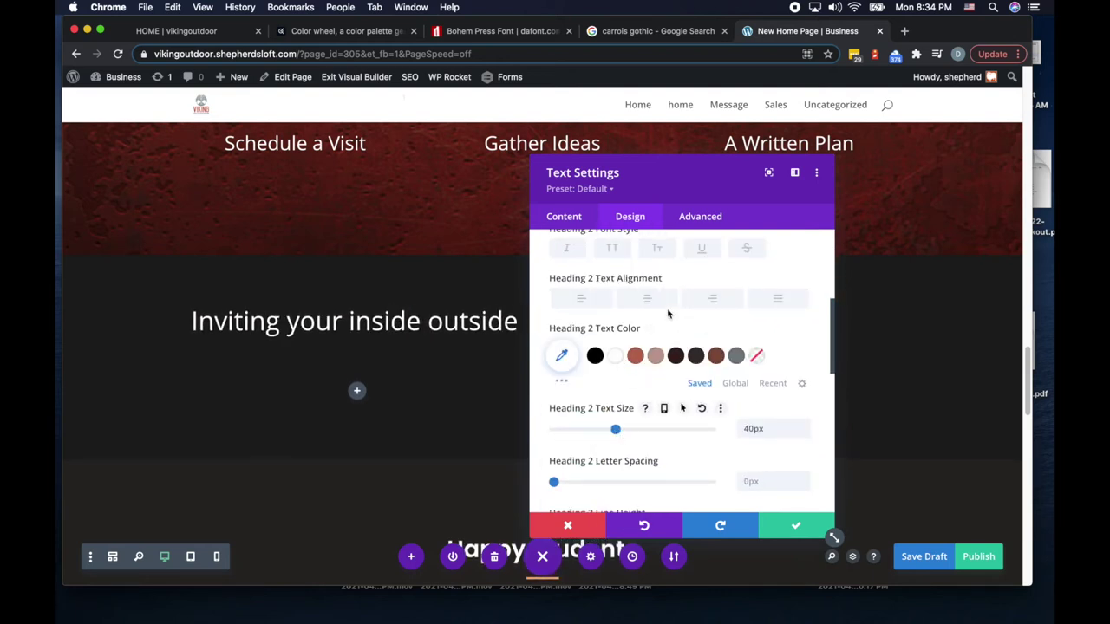
click(648, 298)
drag(711, 206, 858, 189)
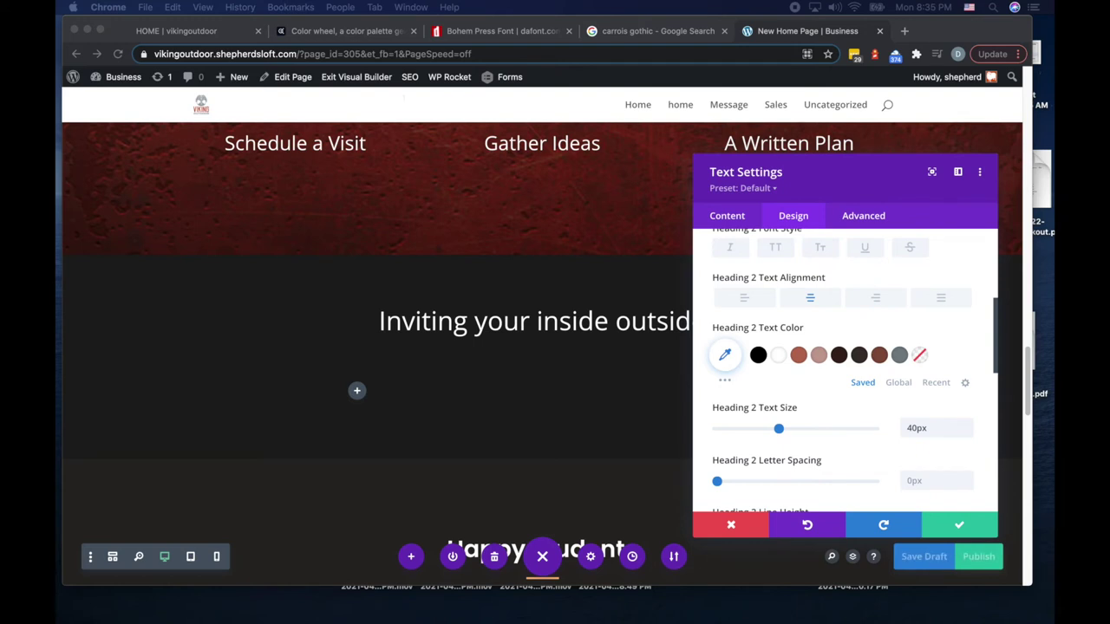
click(964, 525)
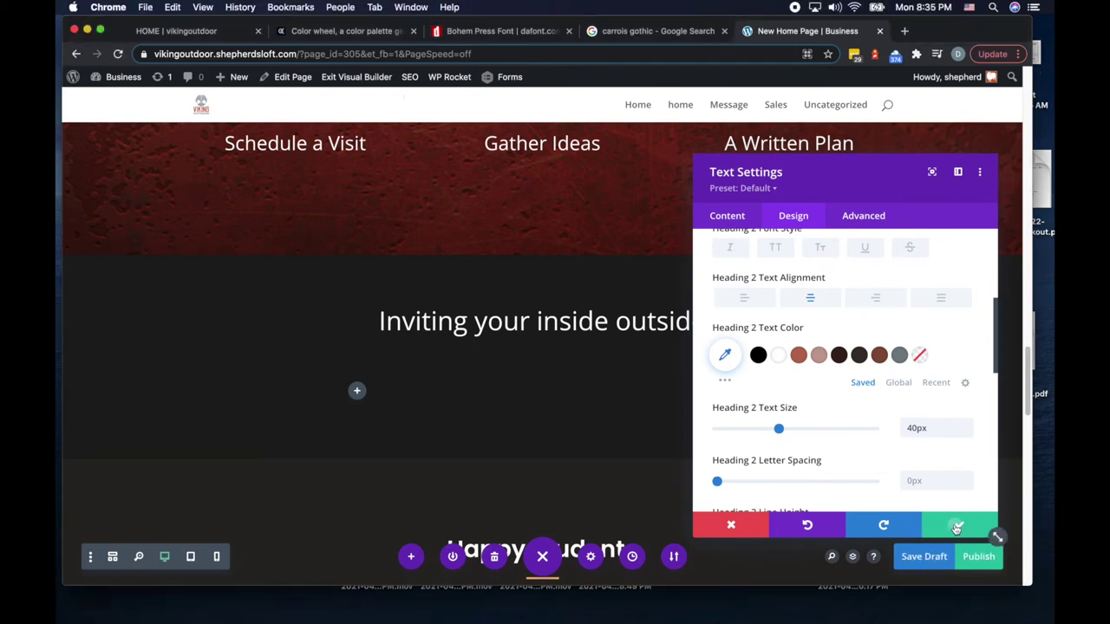
Step: Duplicate the divider from the upper heading and place it under the new heading
scroll(506, 431, up, 3)
scroll(507, 431, up, 3)
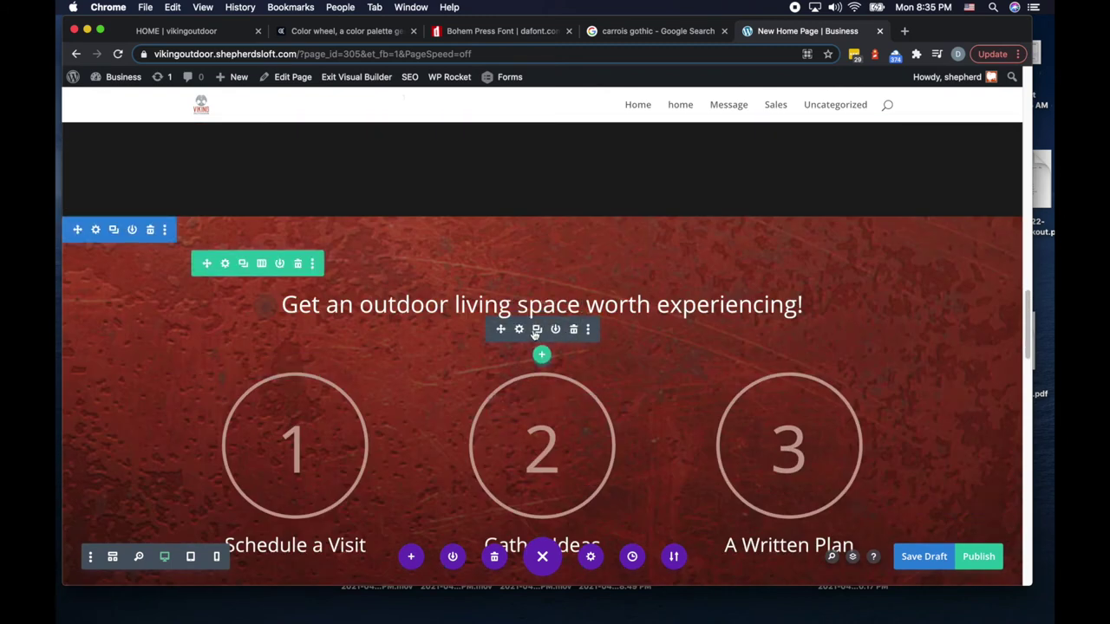
click(537, 329)
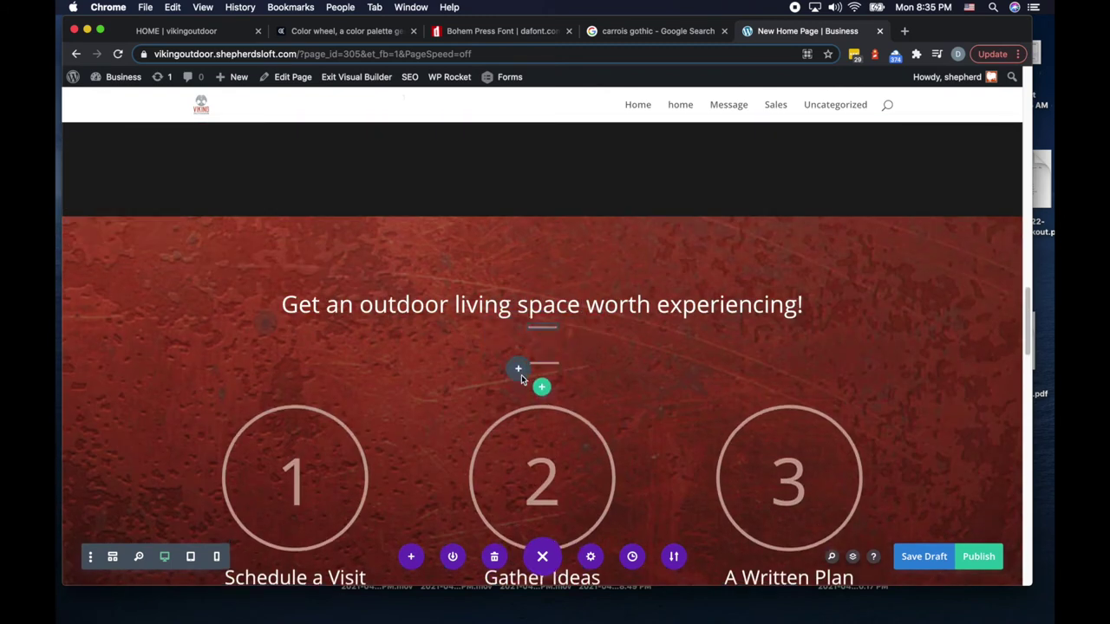
scroll(520, 390, down, 5)
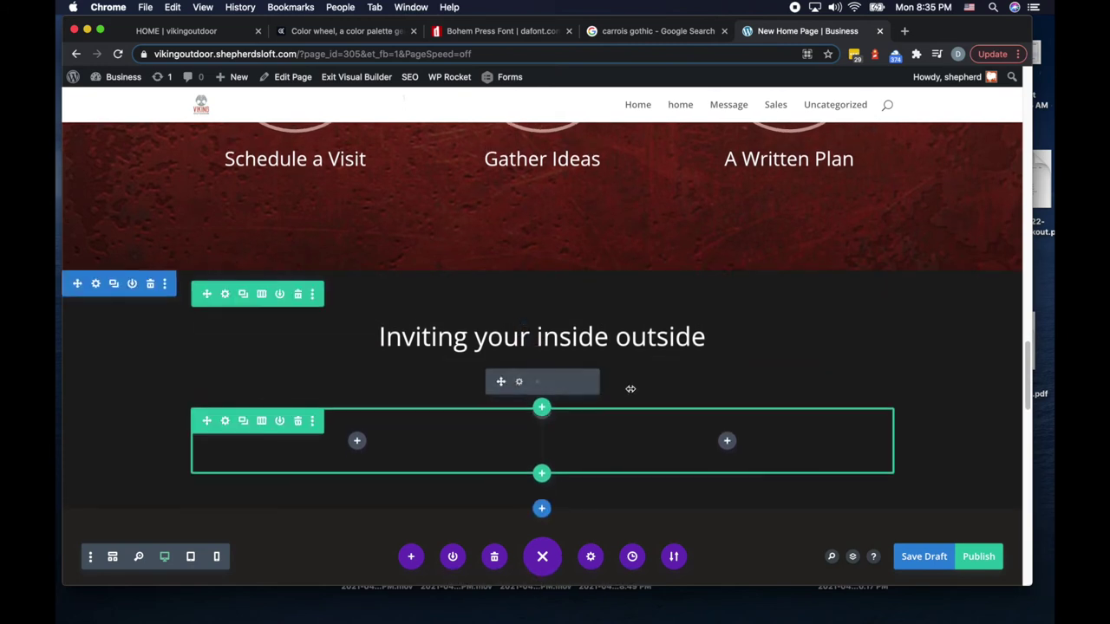
Step: Check the divider settings, then add top and bottom padding to the empty row
click(519, 382)
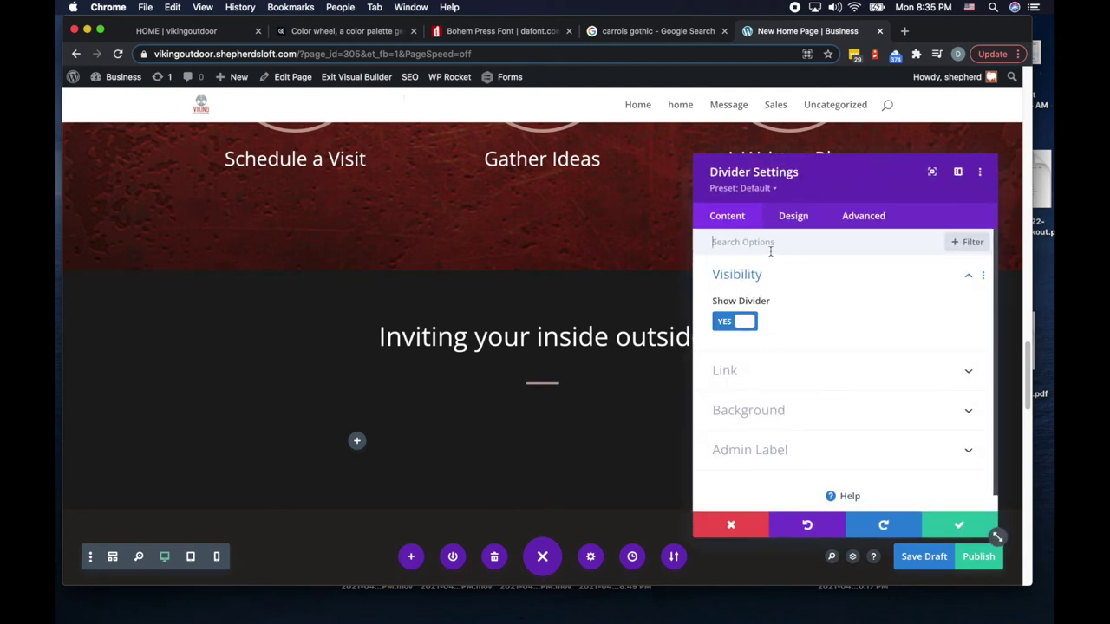
click(733, 525)
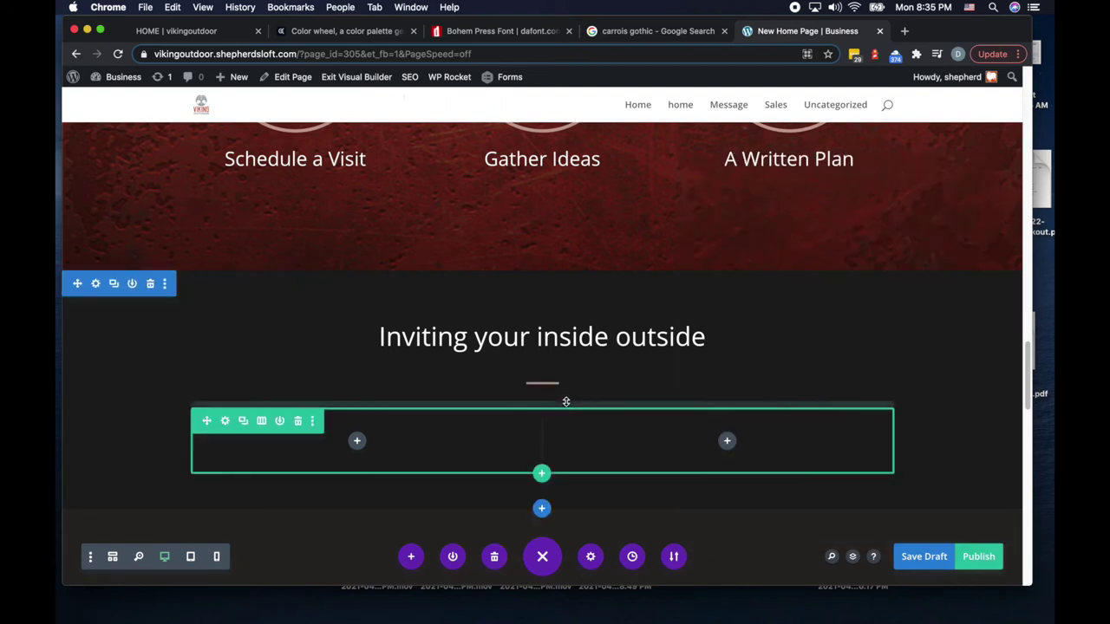
drag(565, 408, 565, 436)
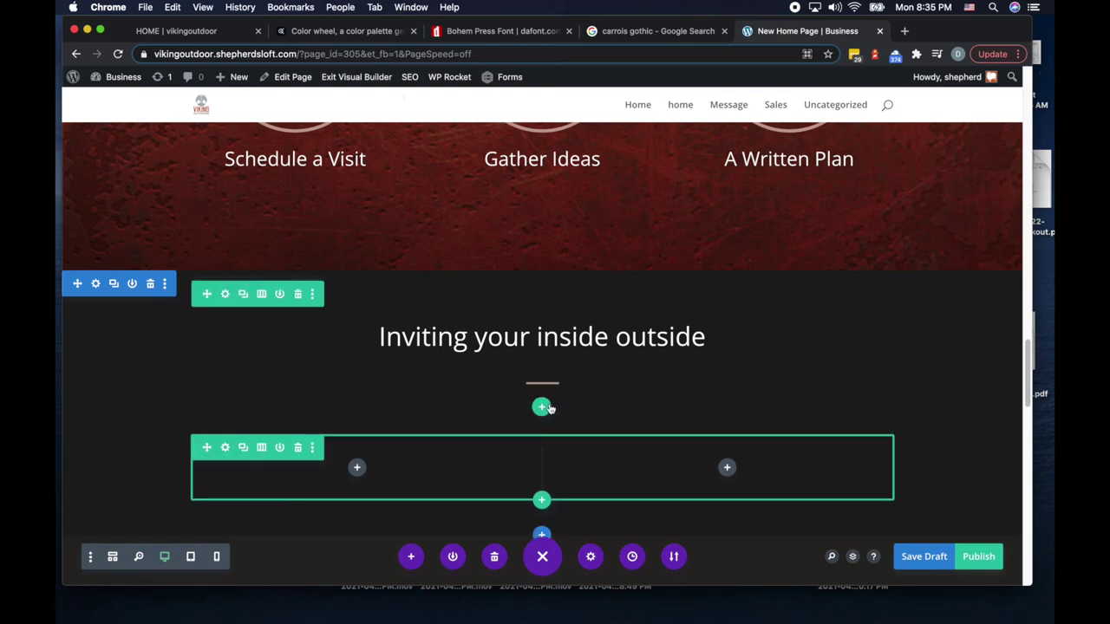
drag(571, 413, 573, 433)
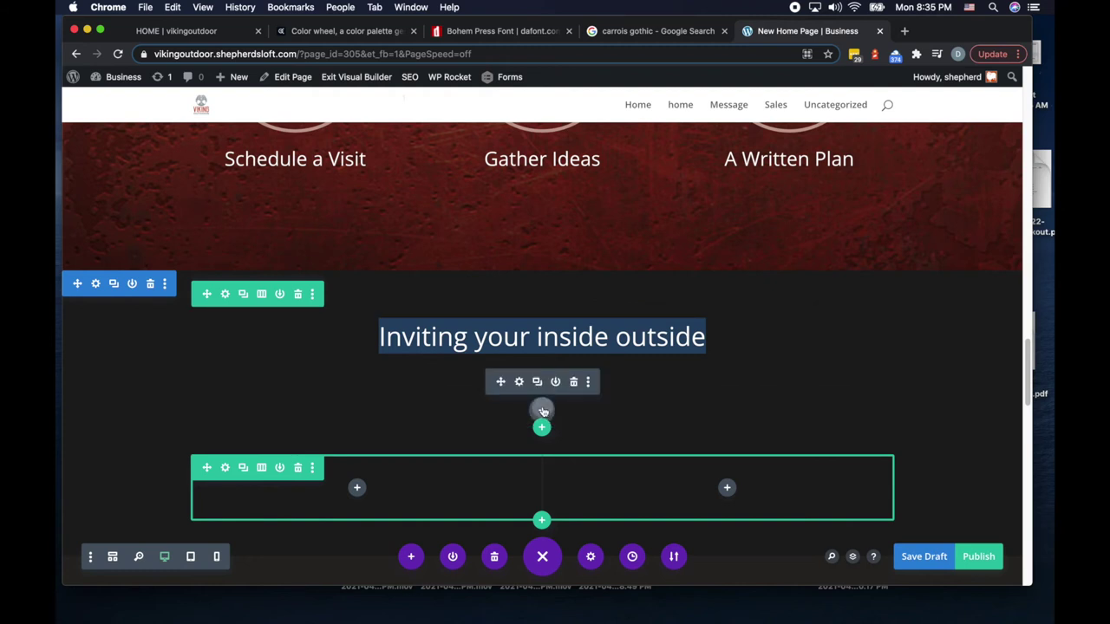
Step: Add a Text module below the divider with 'Bring it all together with vision…' copy
click(542, 411)
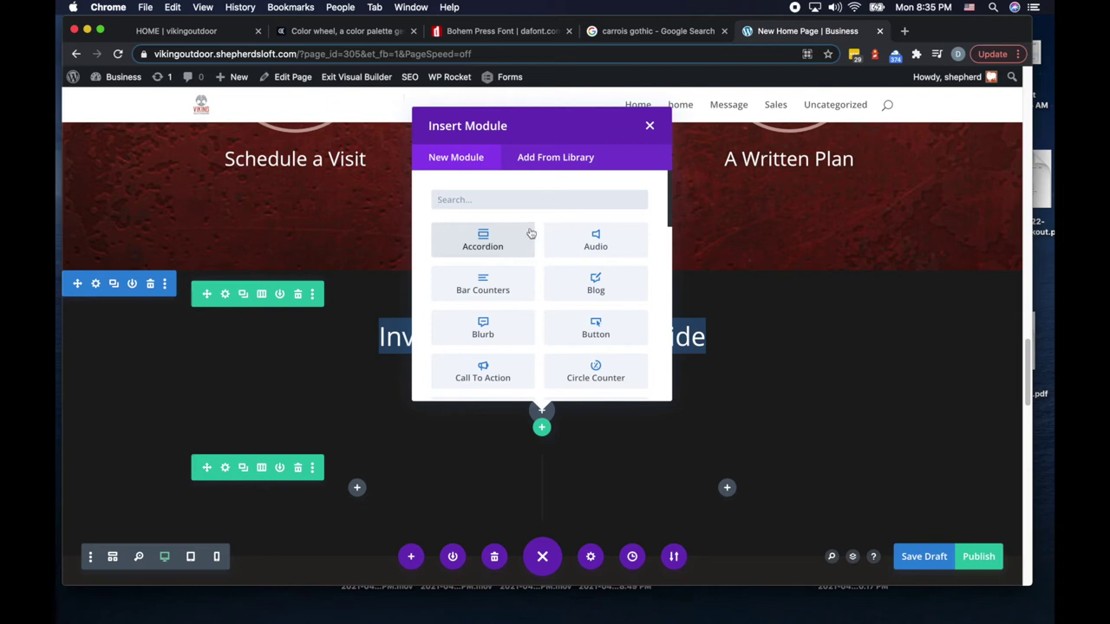
text(text)
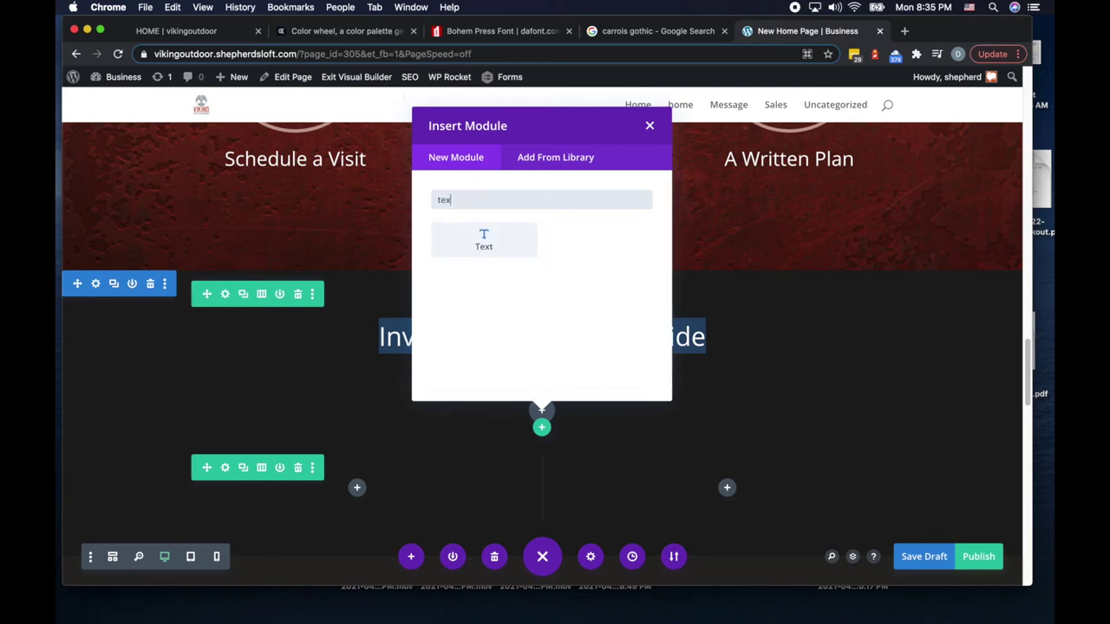
click(484, 241)
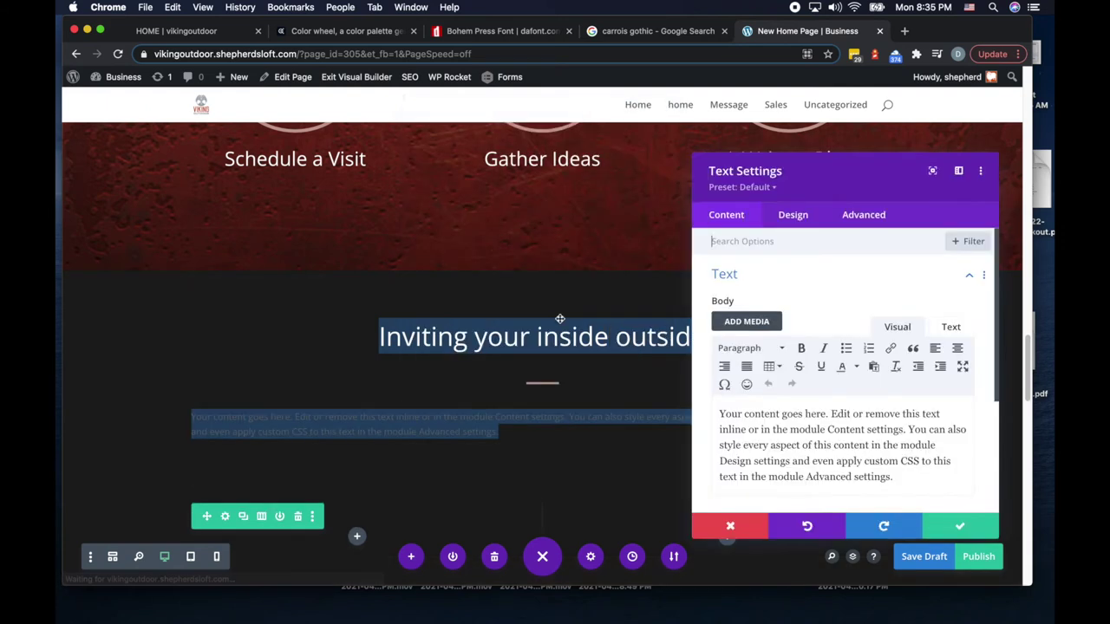
click(743, 404)
key(ctrl+a)
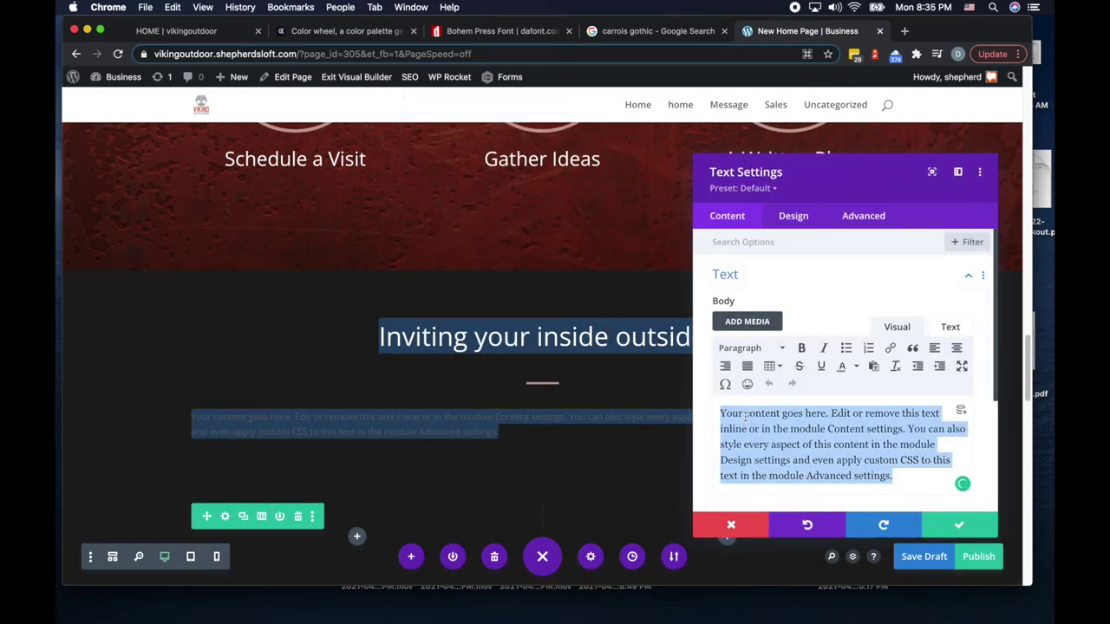
text(Bring it all together with vision, connecting the style of your home to your outdoor living space to the rest of the outside.)
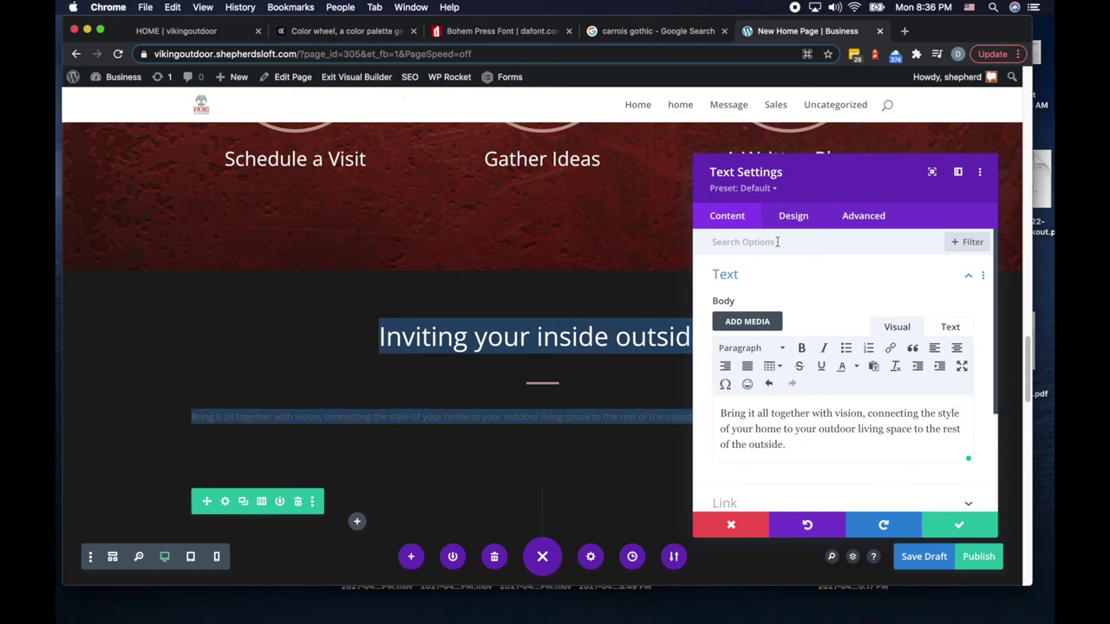
Step: Set the paragraph's Text Color from Dark to Light and clear the search
text(light)
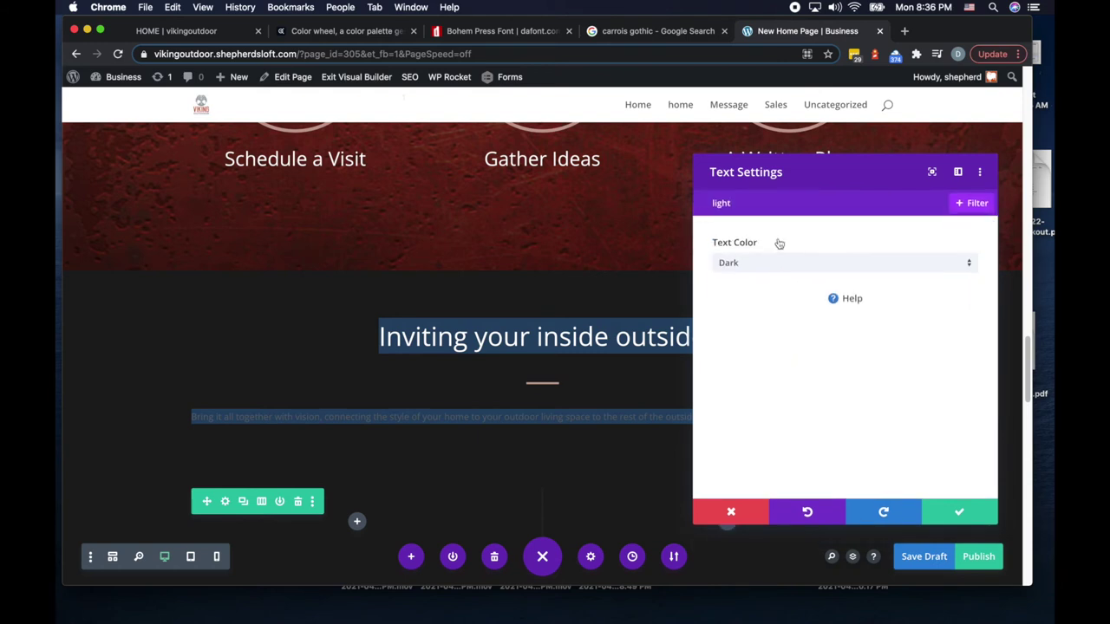
click(781, 264)
click(756, 274)
click(770, 207)
key(BackSpace)
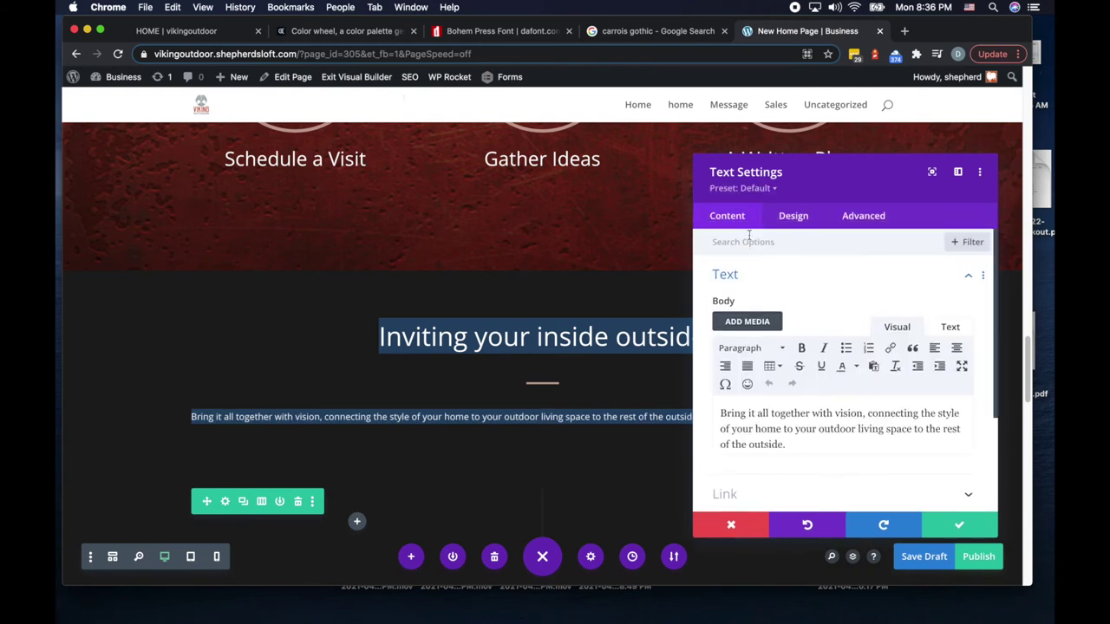
click(789, 217)
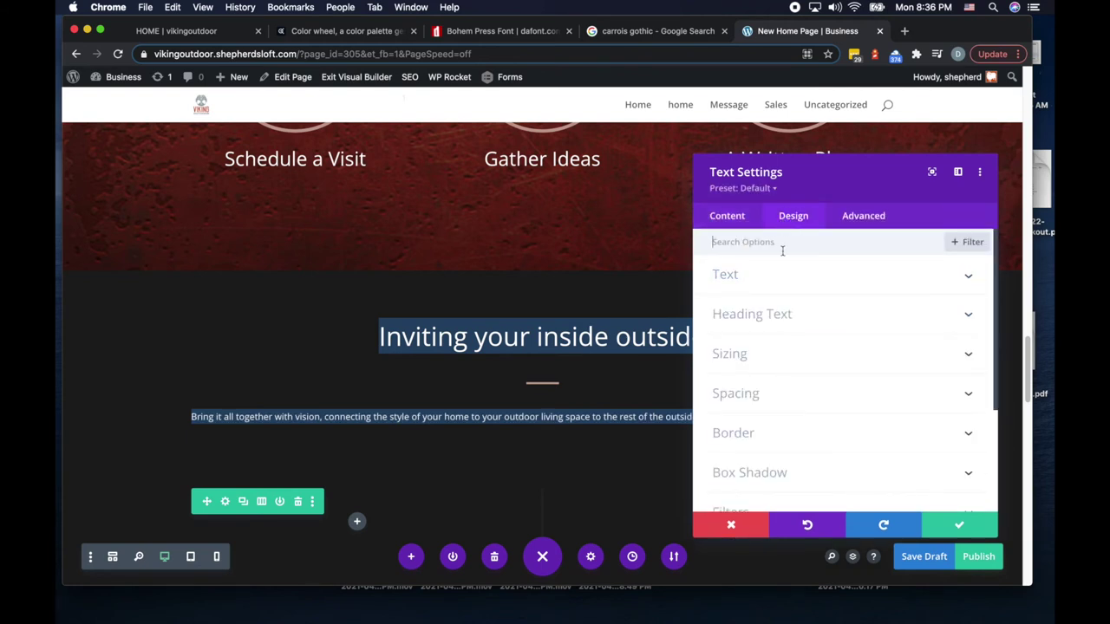
Step: Centre-align the paragraph text in the Design tab's Text options
click(738, 282)
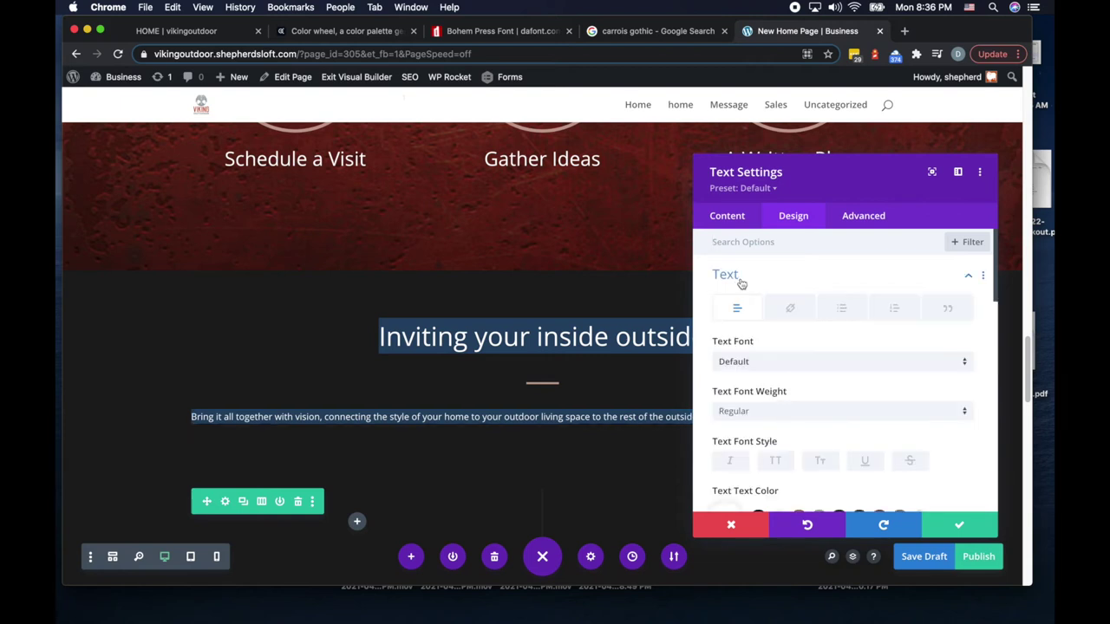
scroll(795, 389, down, 1)
scroll(795, 389, down, 5)
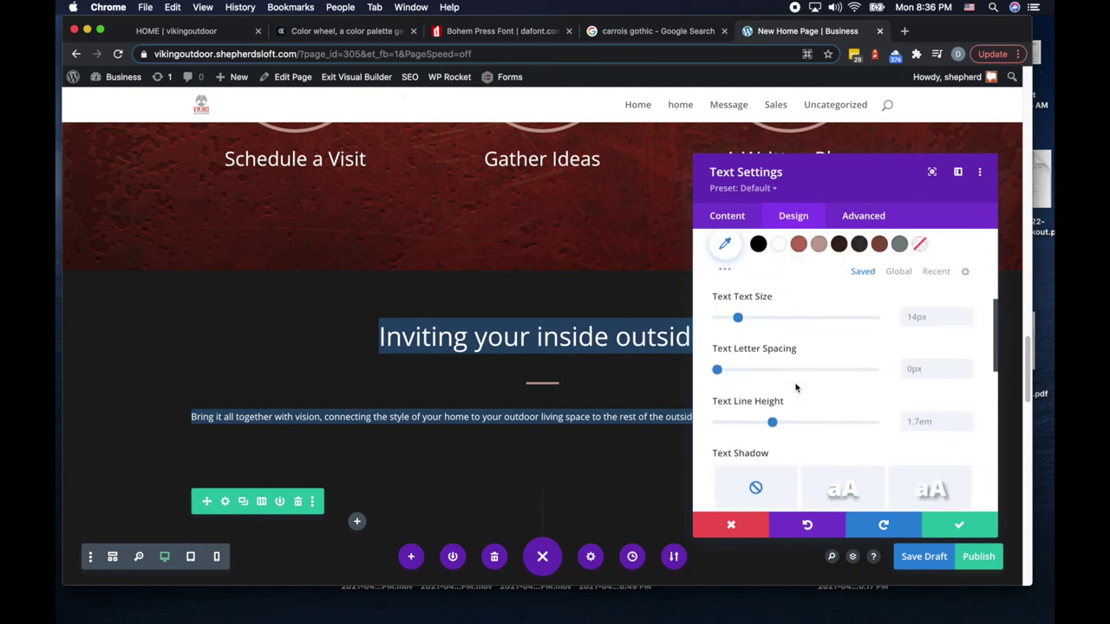
scroll(796, 388, down, 6)
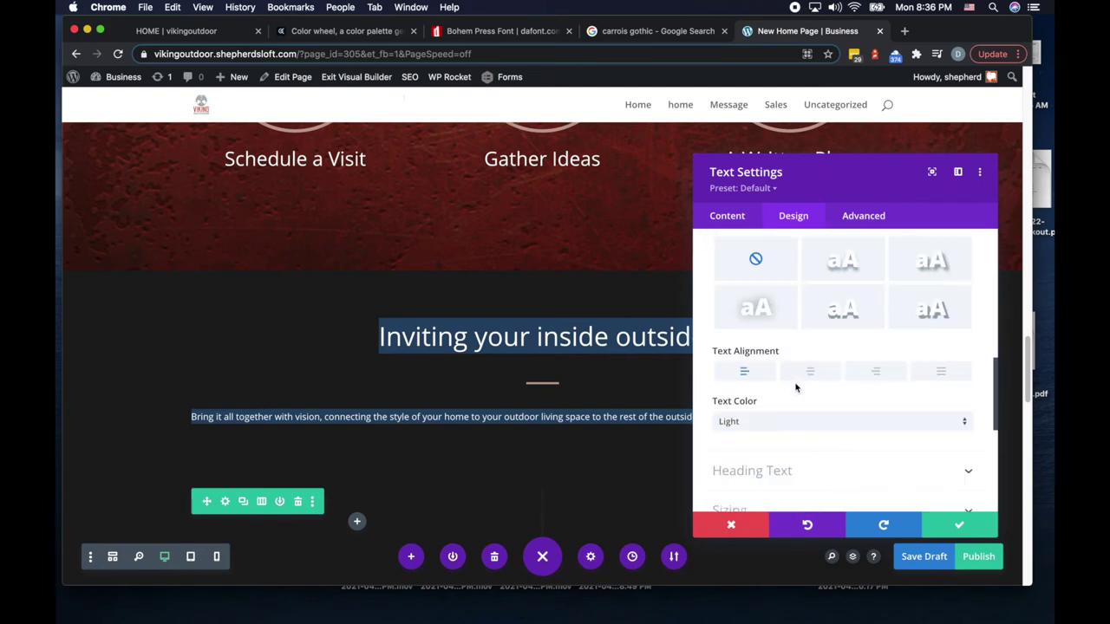
click(807, 371)
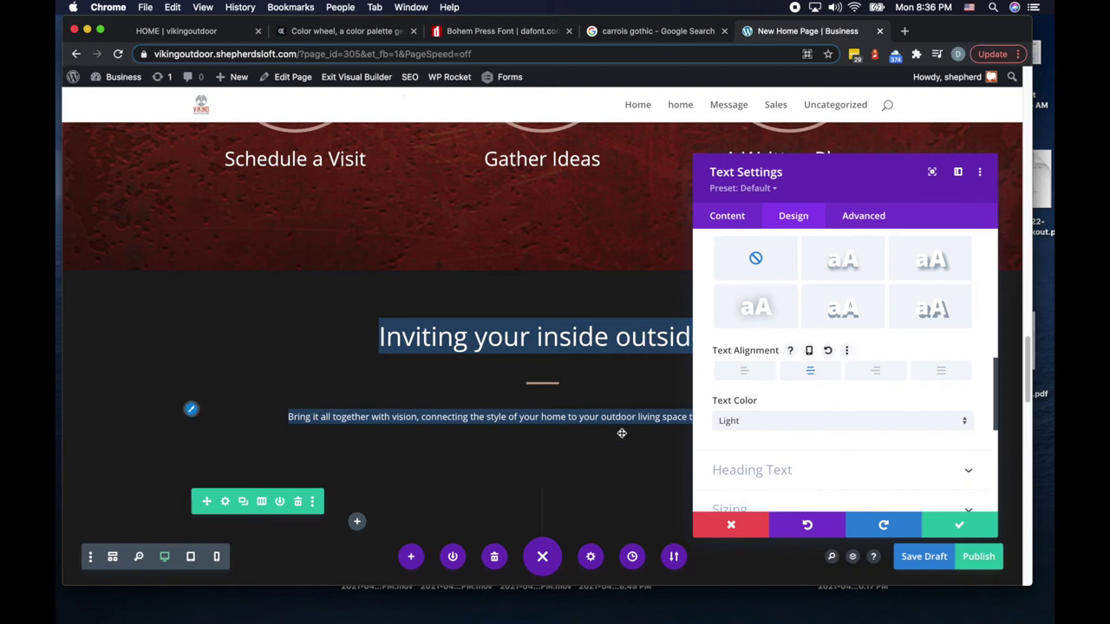
Step: Set the paragraph text size to 22px and line height to 1.8em, then save
scroll(622, 432, down, 1)
scroll(769, 391, down, 3)
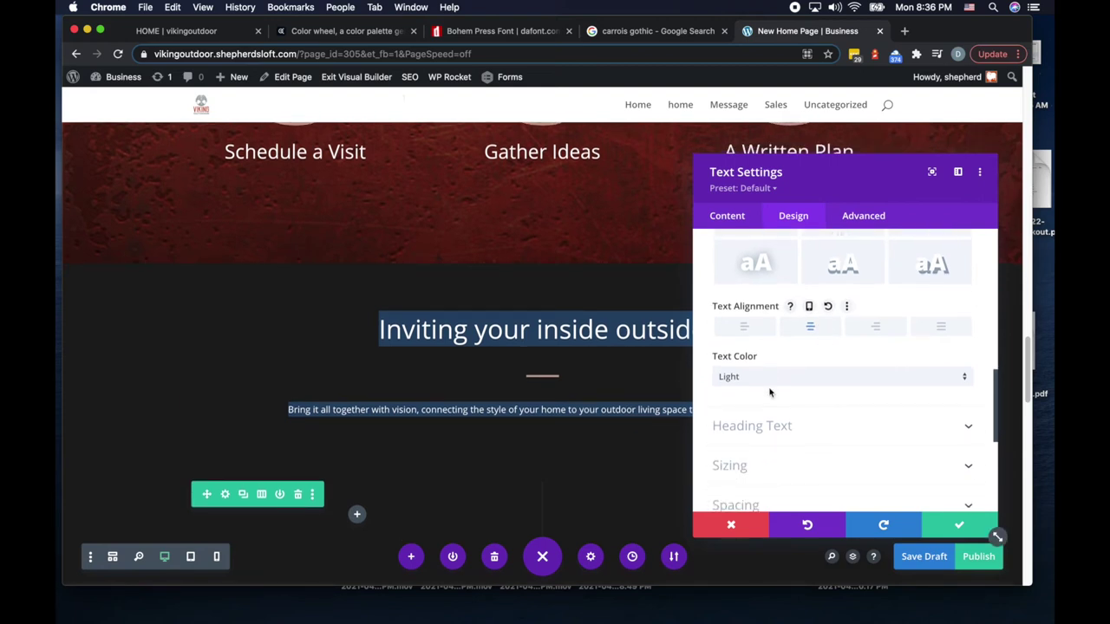
scroll(769, 392, down, 3)
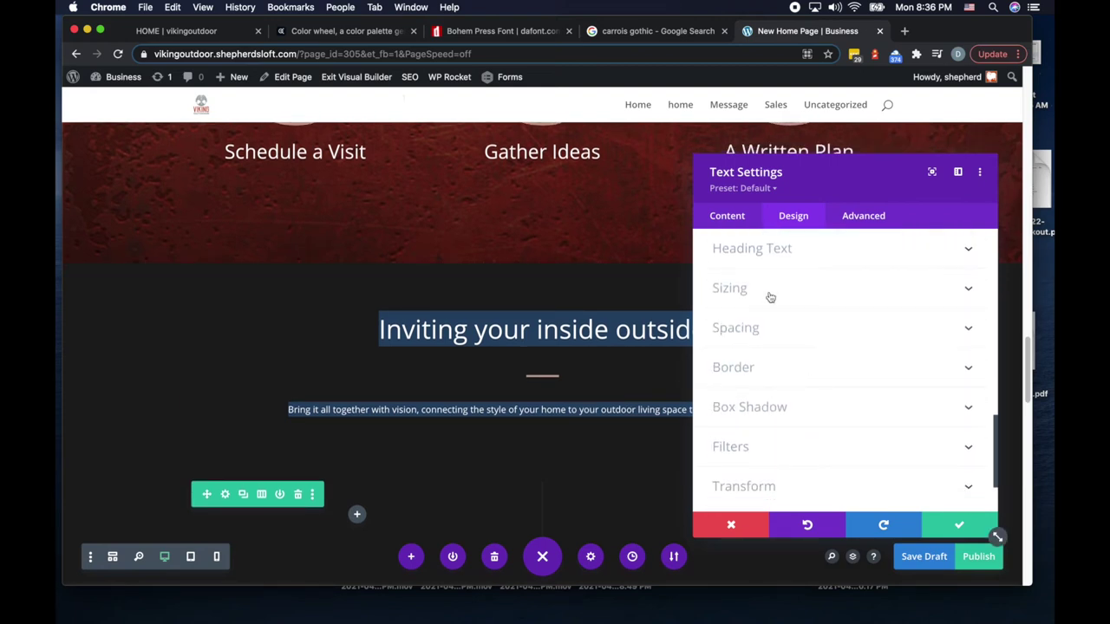
mouse_move(870, 184)
mouse_down()
mouse_move(512, 532)
mouse_move(822, 176)
mouse_move(868, 171)
mouse_up()
scroll(884, 397, down, 5)
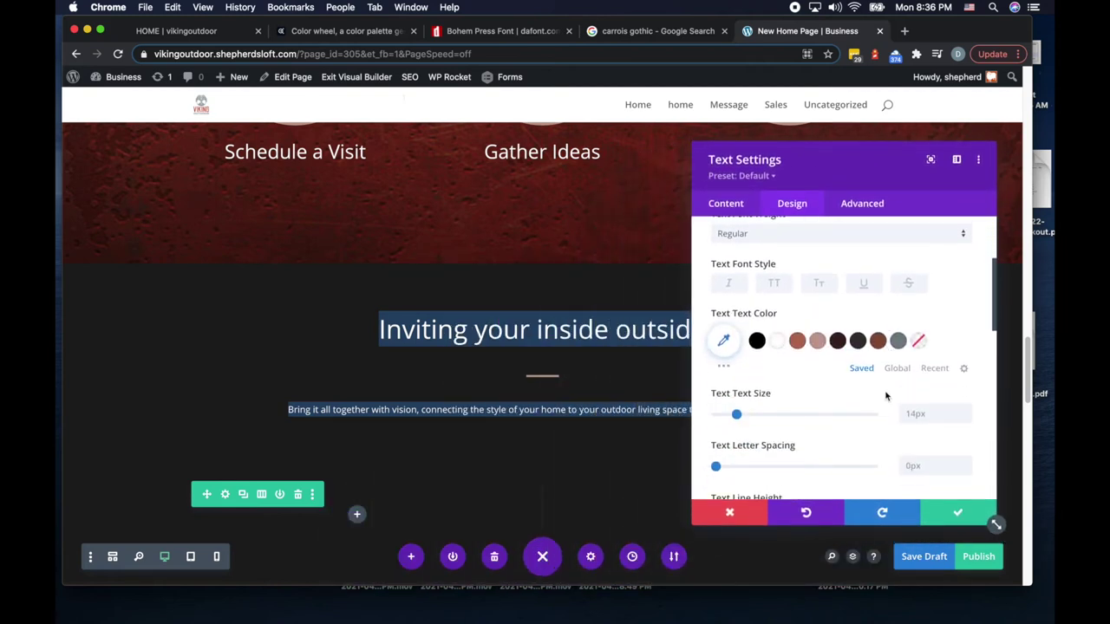
click(938, 380)
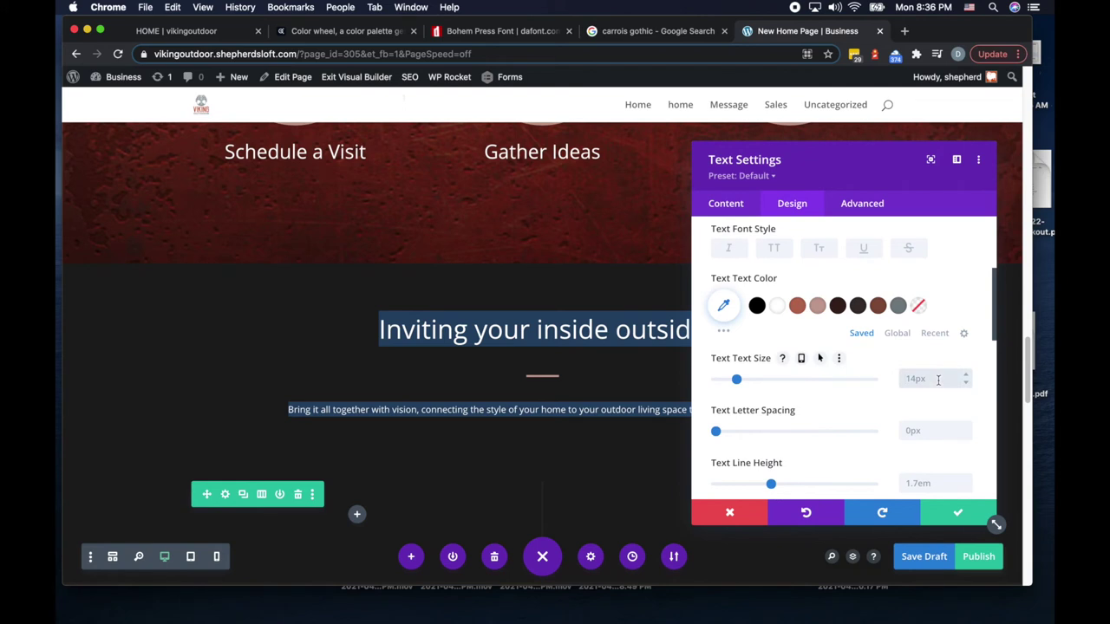
text(22px)
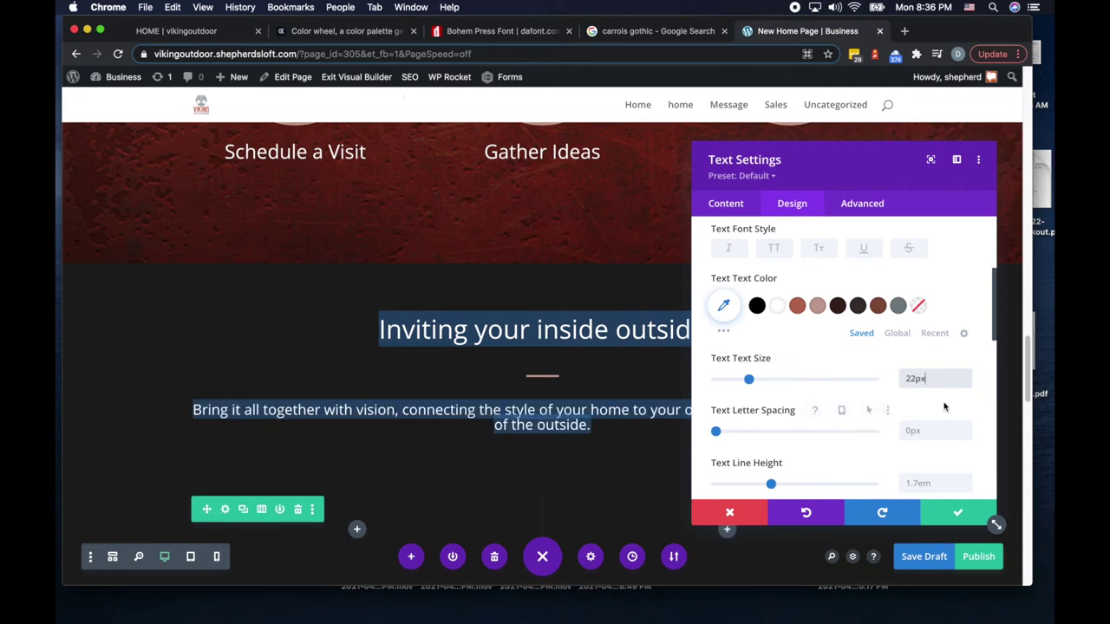
double_click(933, 379)
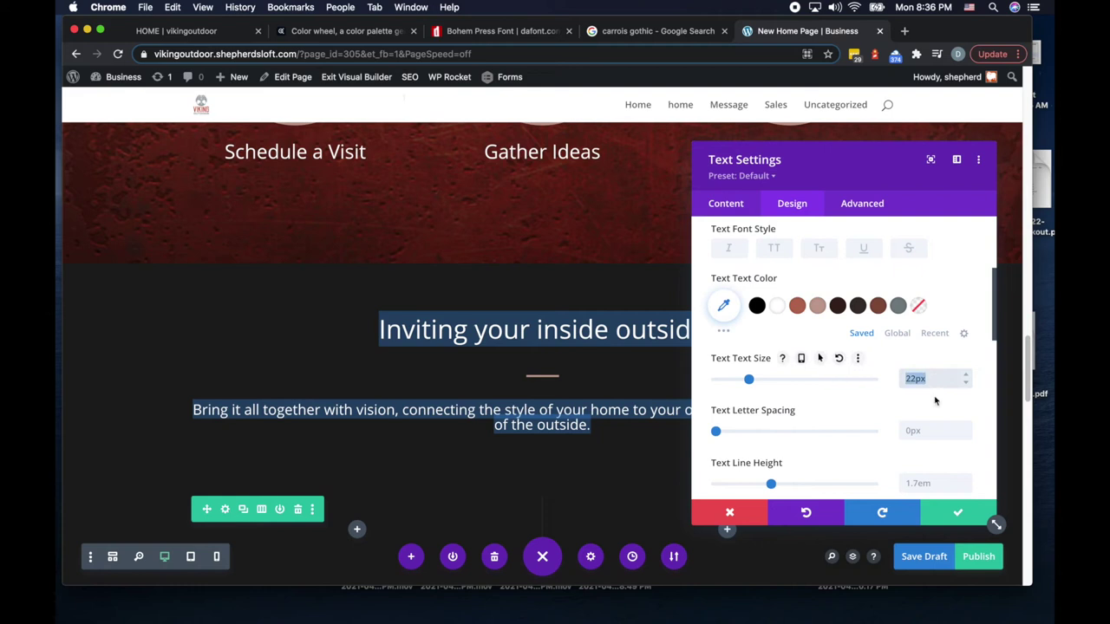
scroll(784, 416, down, 1)
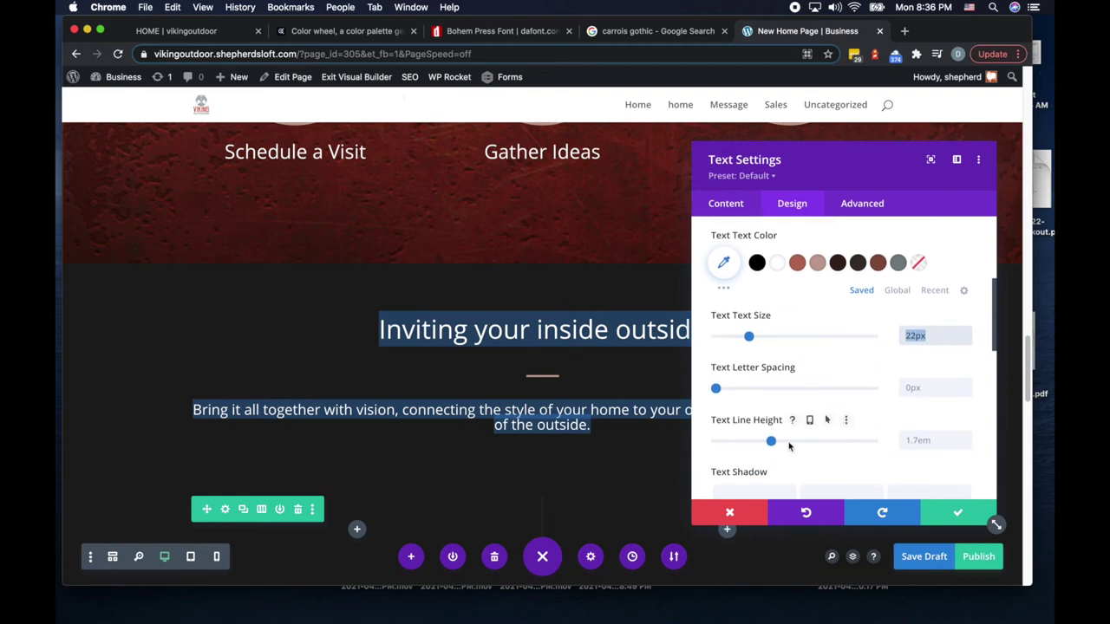
drag(771, 441, 778, 443)
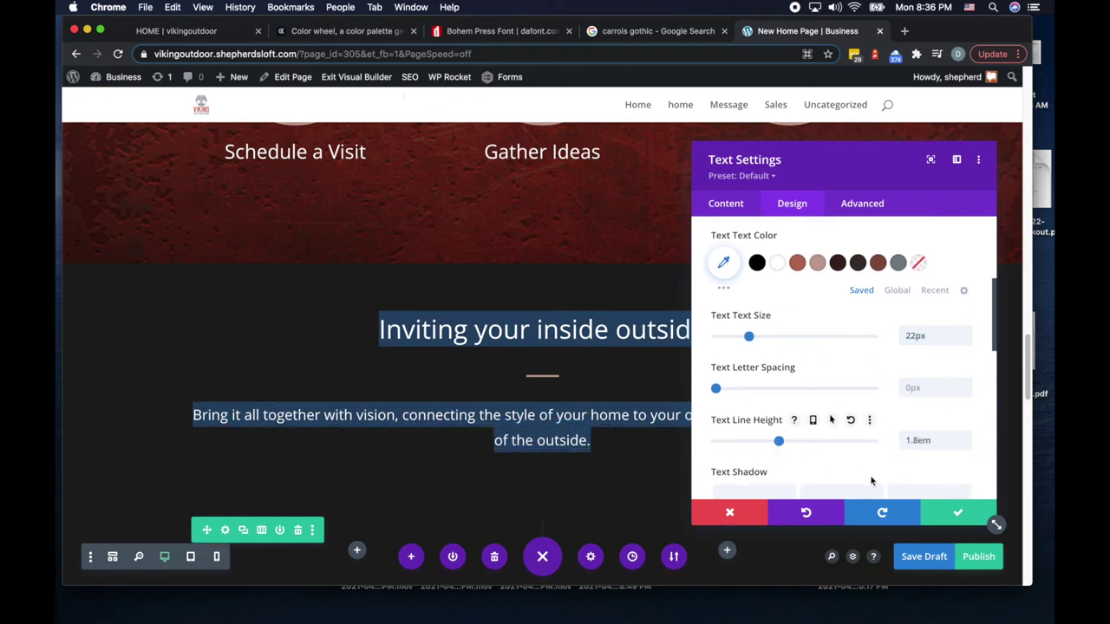
click(958, 512)
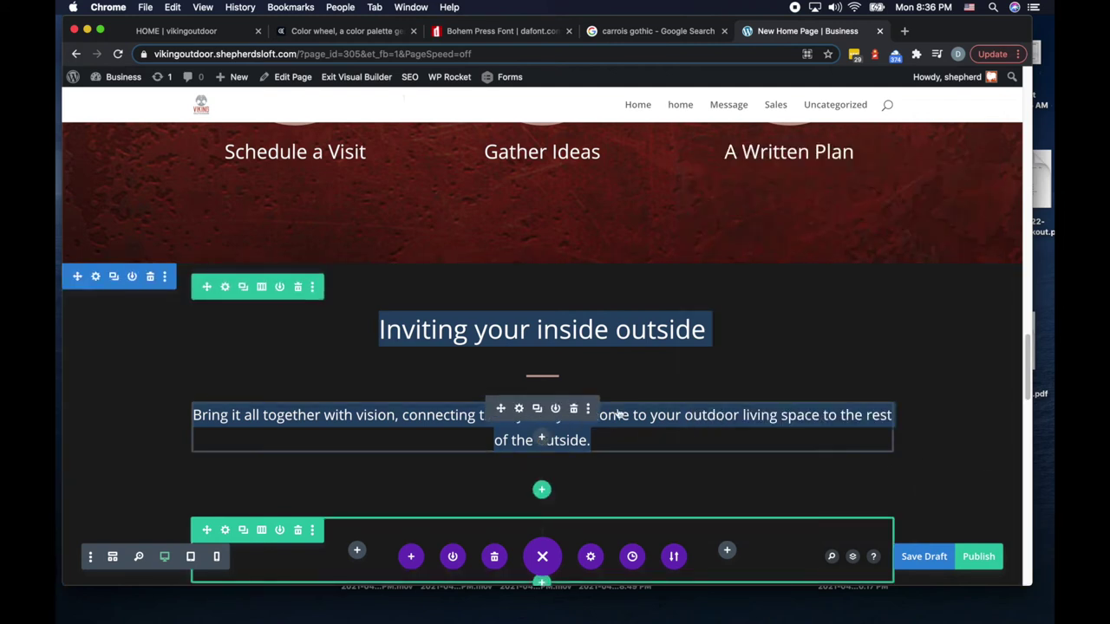
Step: Drag the paragraph's left and right padding to about 115px each to narrow it
click(519, 408)
double_click(804, 416)
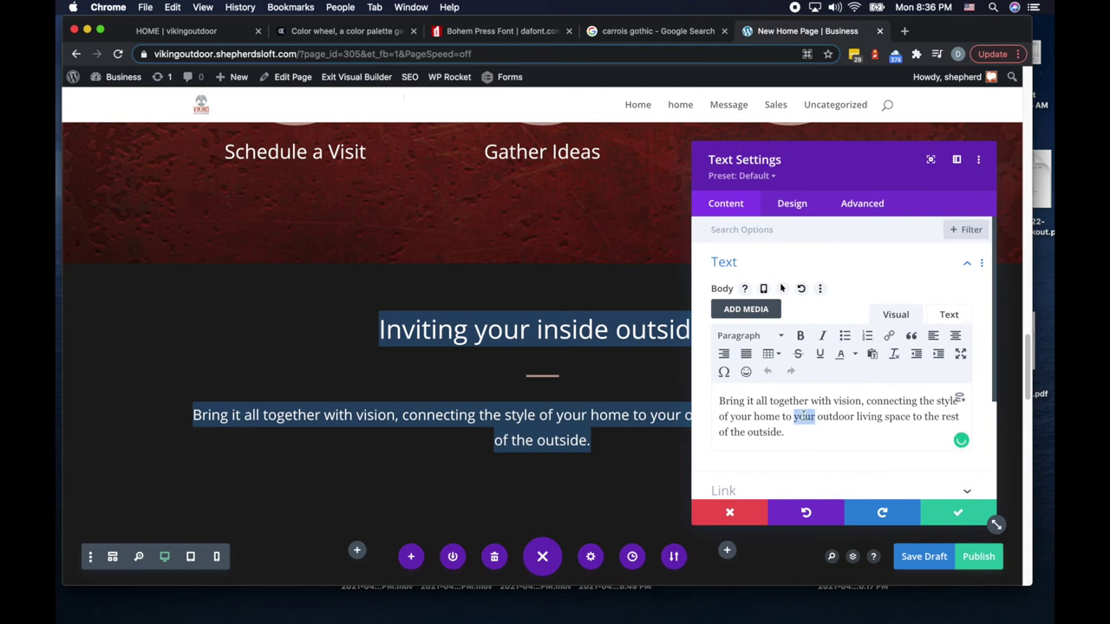
click(792, 203)
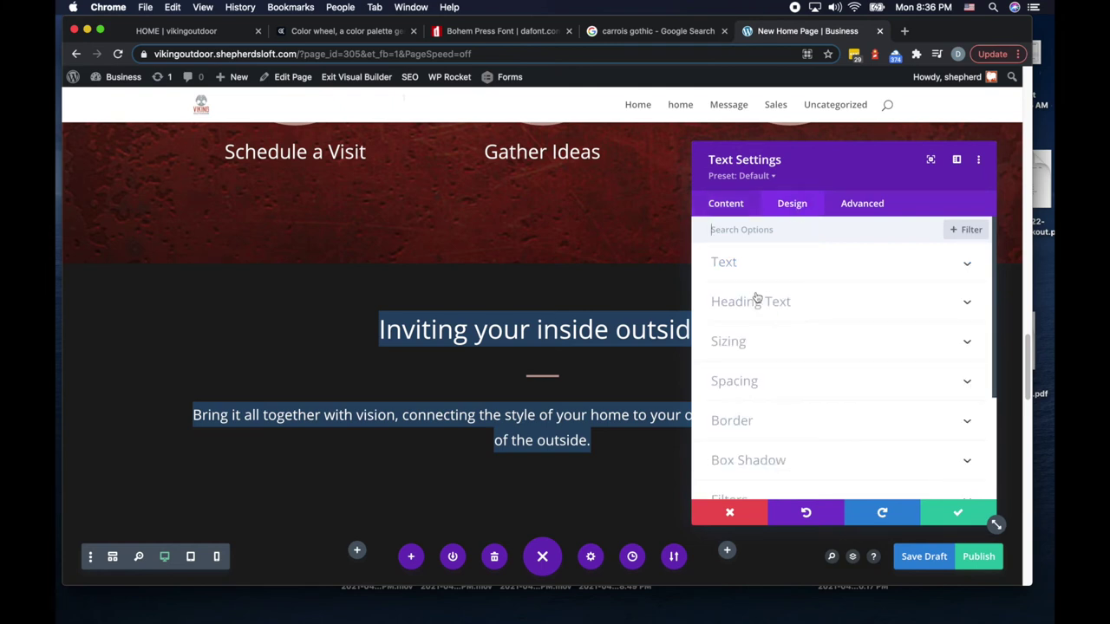
click(958, 511)
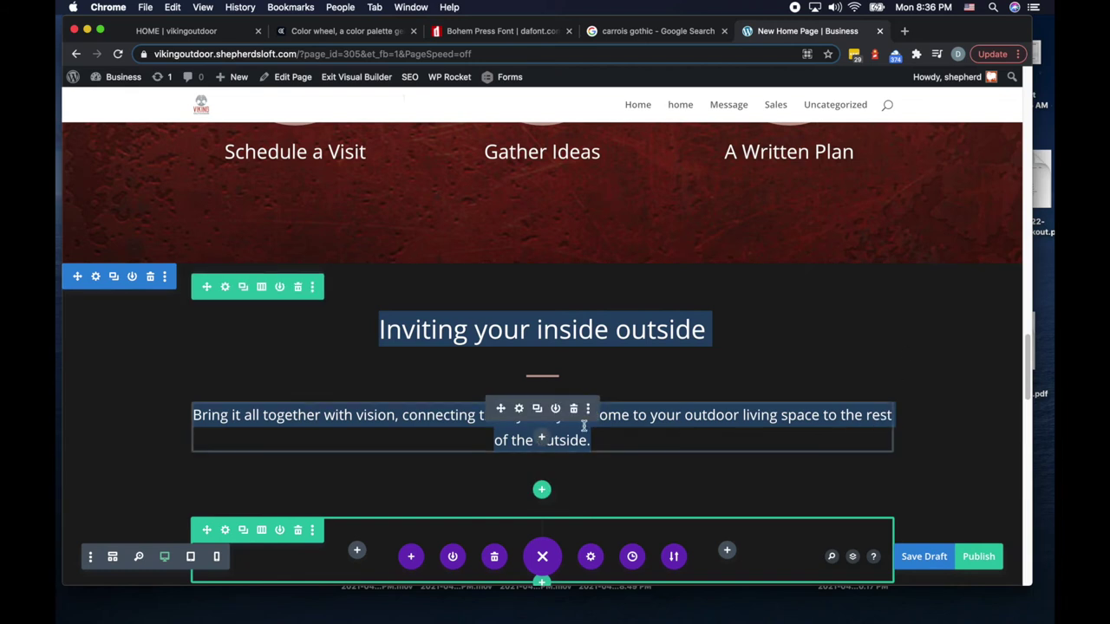
drag(198, 434, 245, 437)
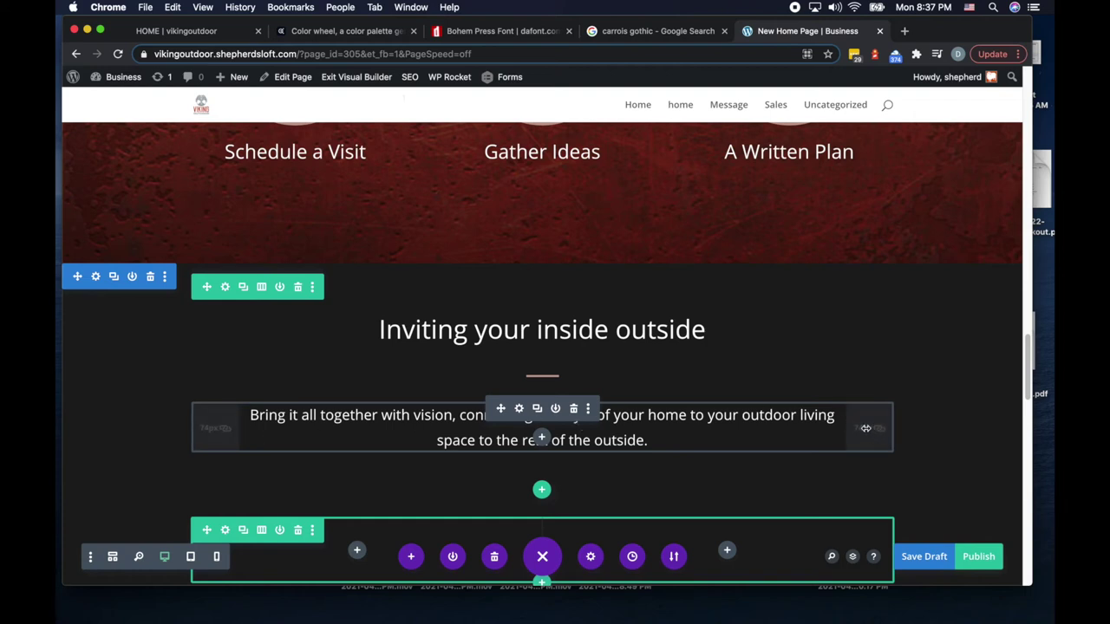
drag(851, 420, 819, 422)
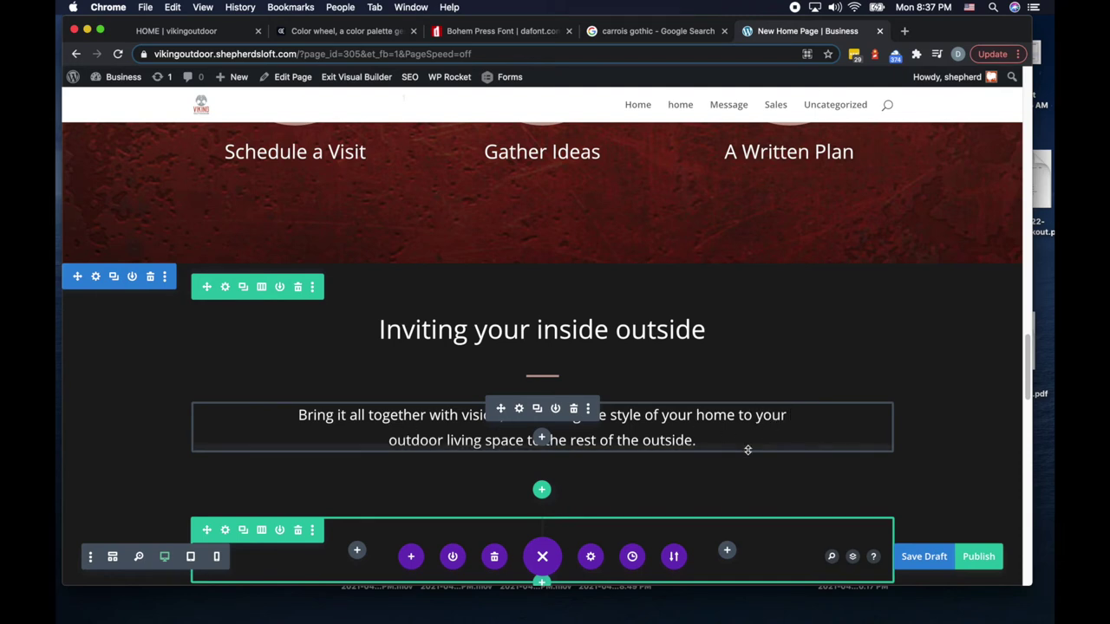
scroll(747, 449, down, 5)
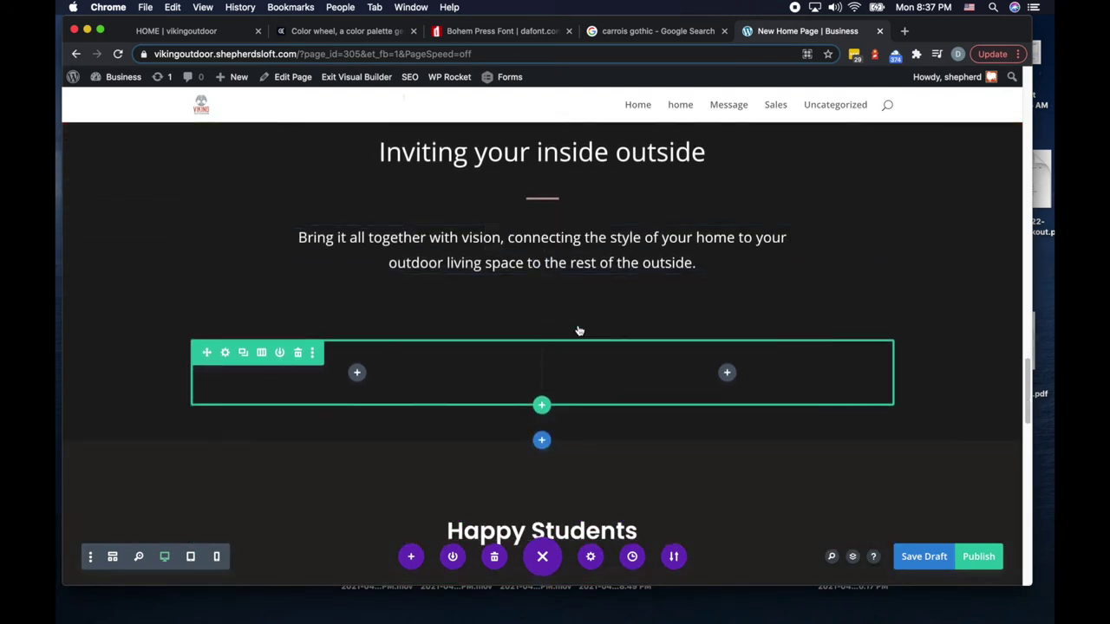
Step: Remove the section's bottom padding, save the draft, and add a Blurb to the left column
drag(593, 302, 591, 275)
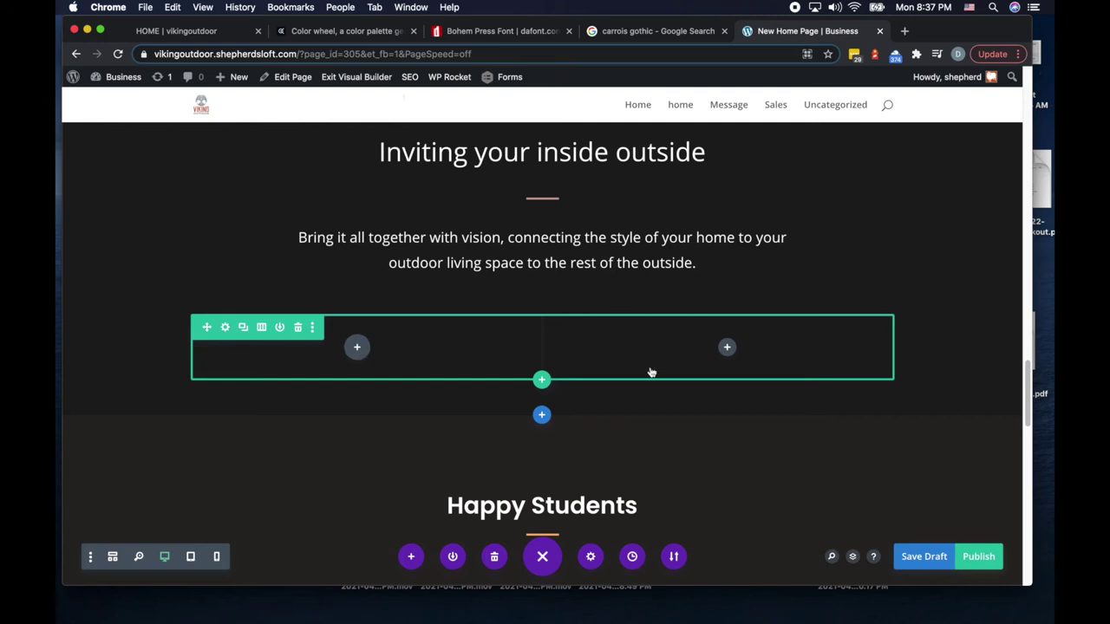
key(super+s)
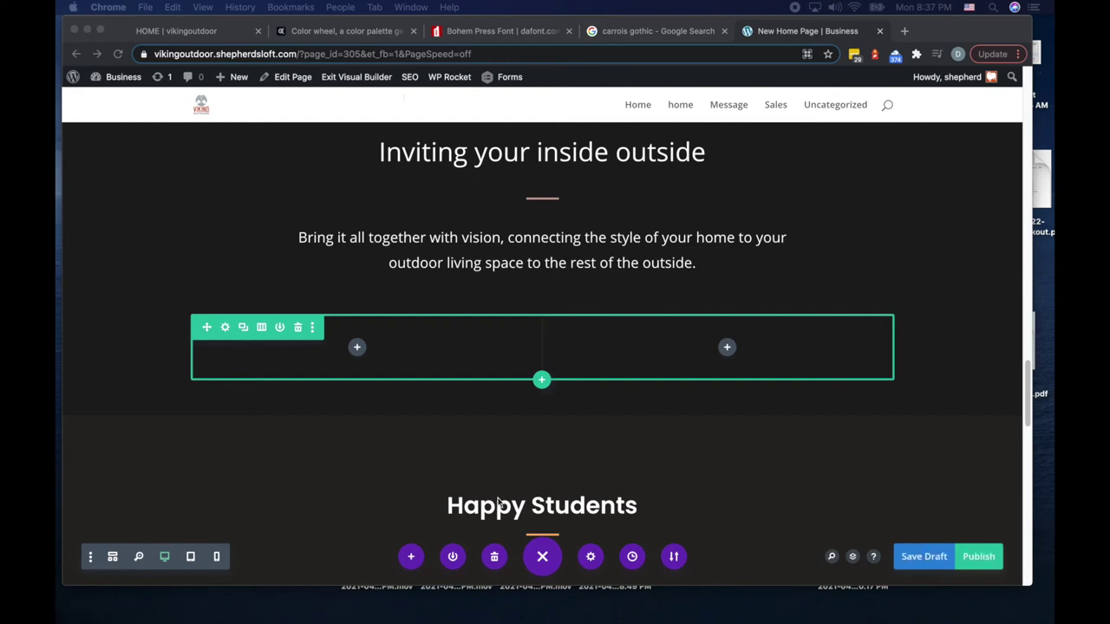
click(358, 349)
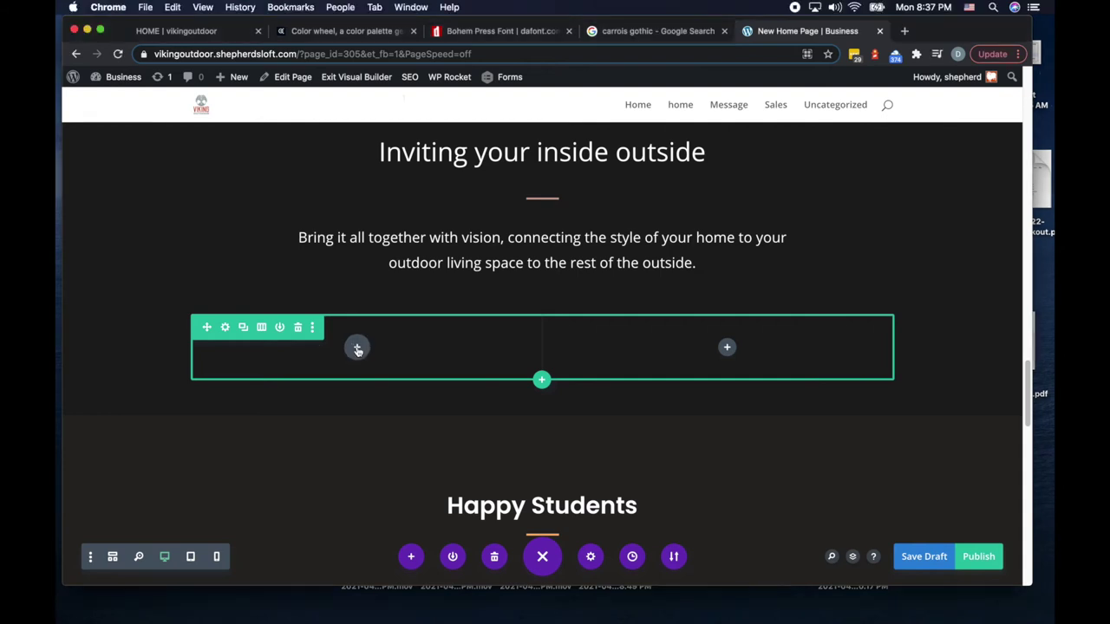
click(356, 348)
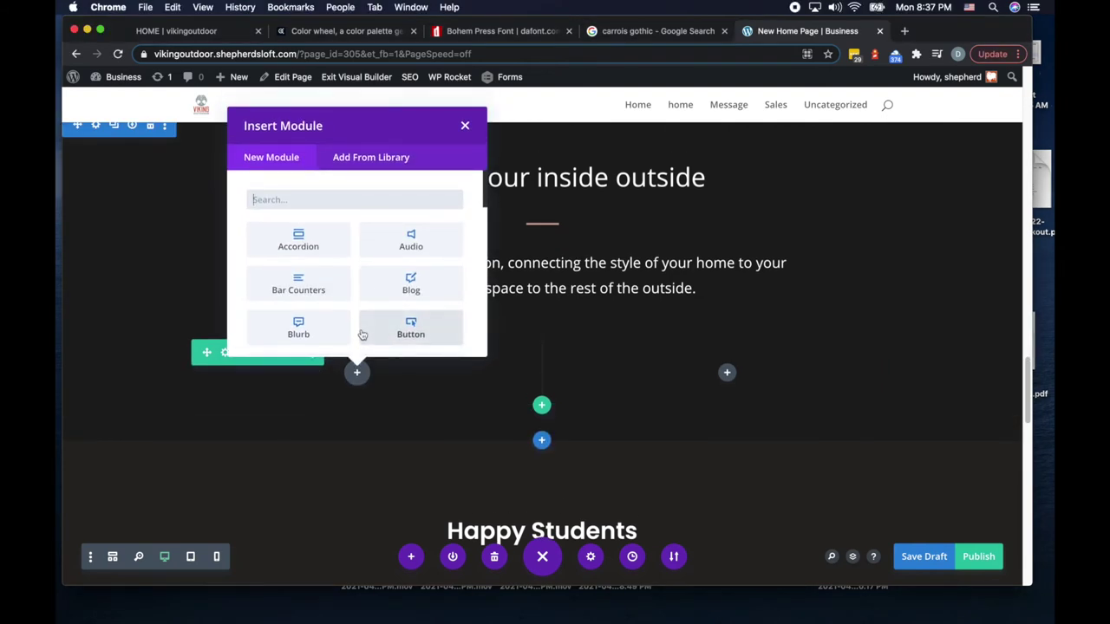
text(blur)
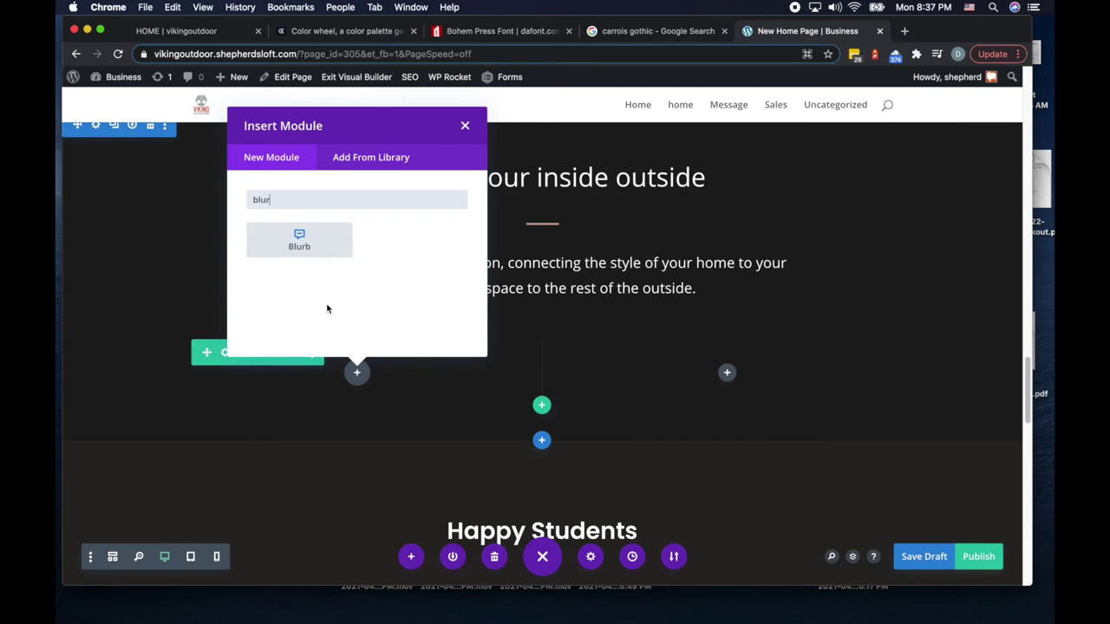
click(307, 244)
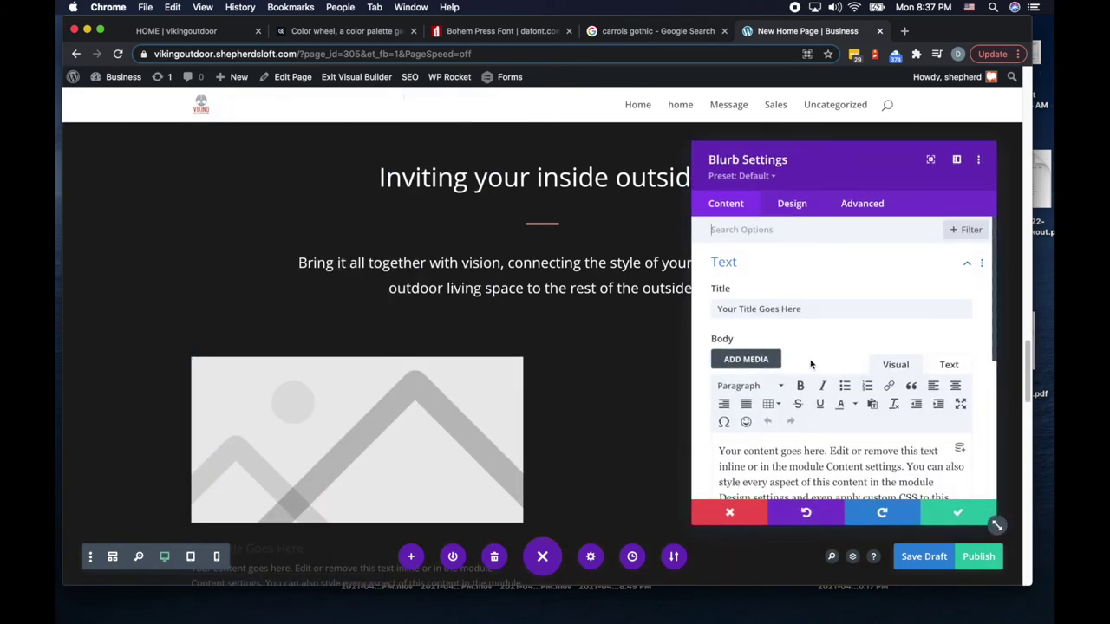
Step: Turn on Use Icon for the blurb and choose the circled down-chevron icon
scroll(806, 355, down, 5)
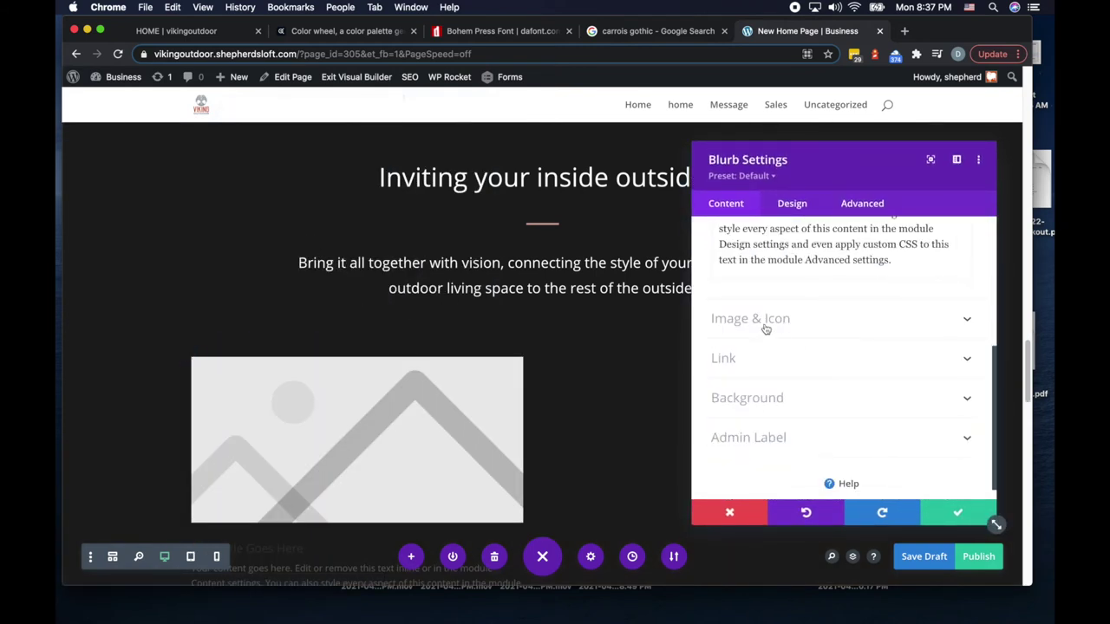
click(767, 321)
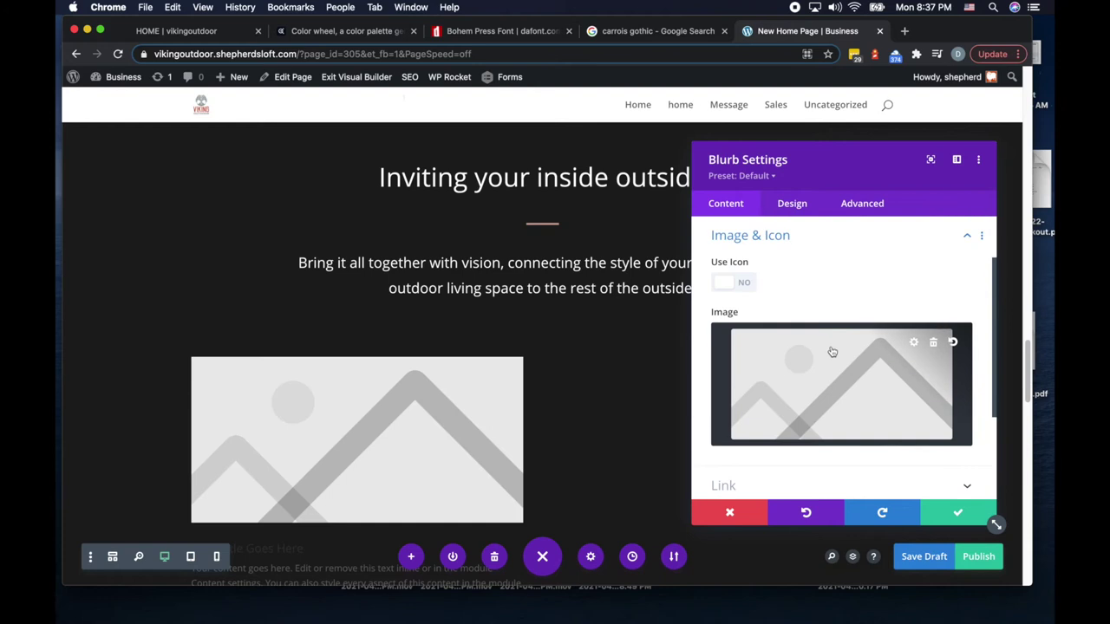
click(934, 345)
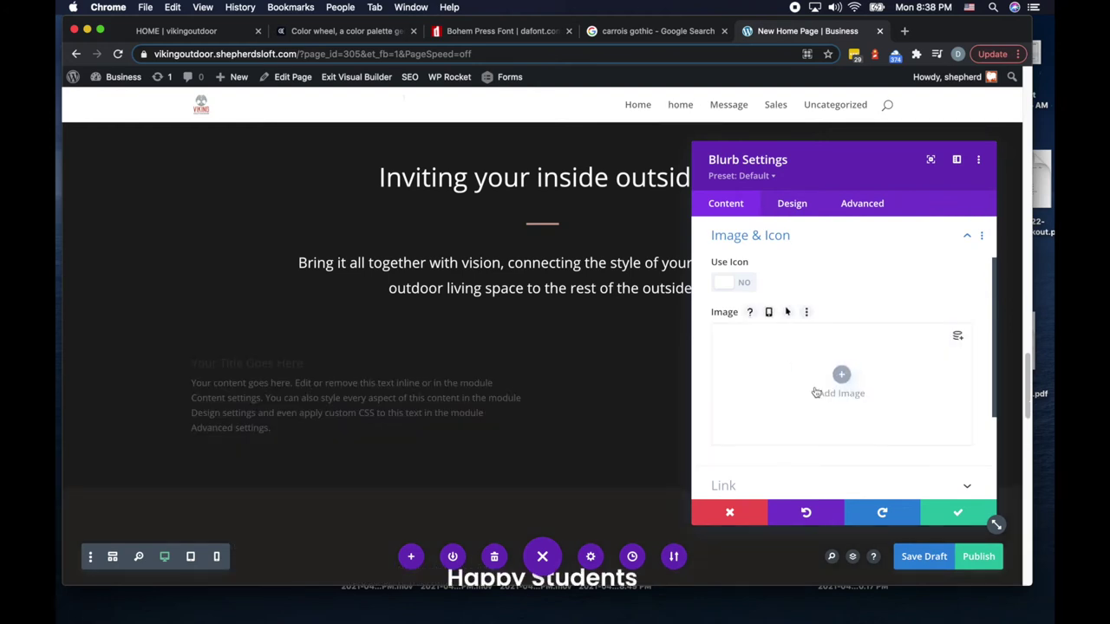
click(729, 284)
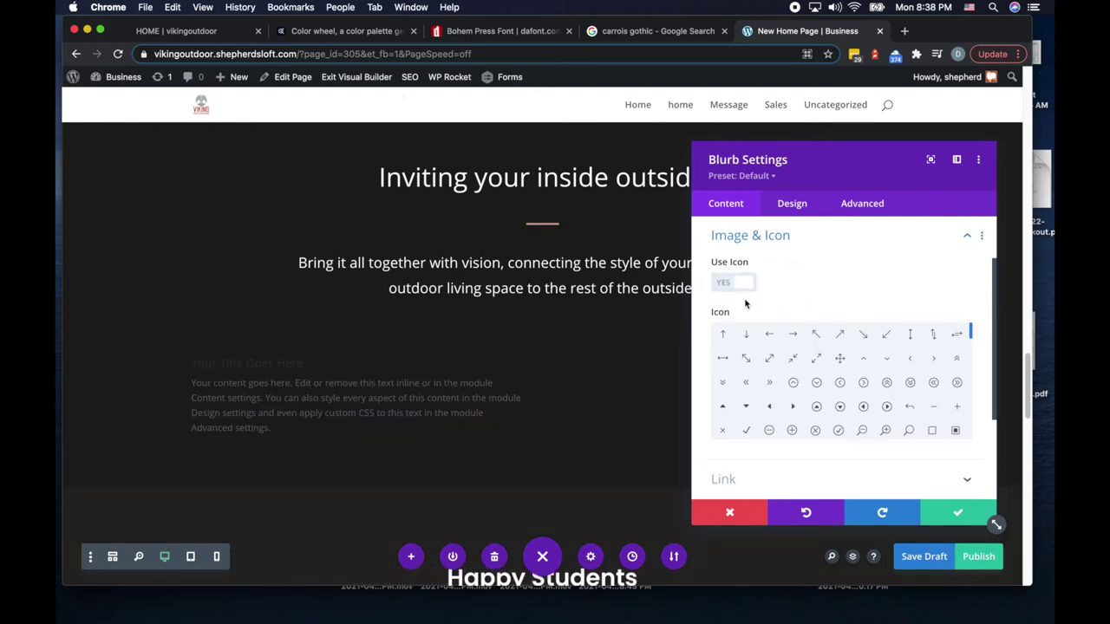
click(817, 386)
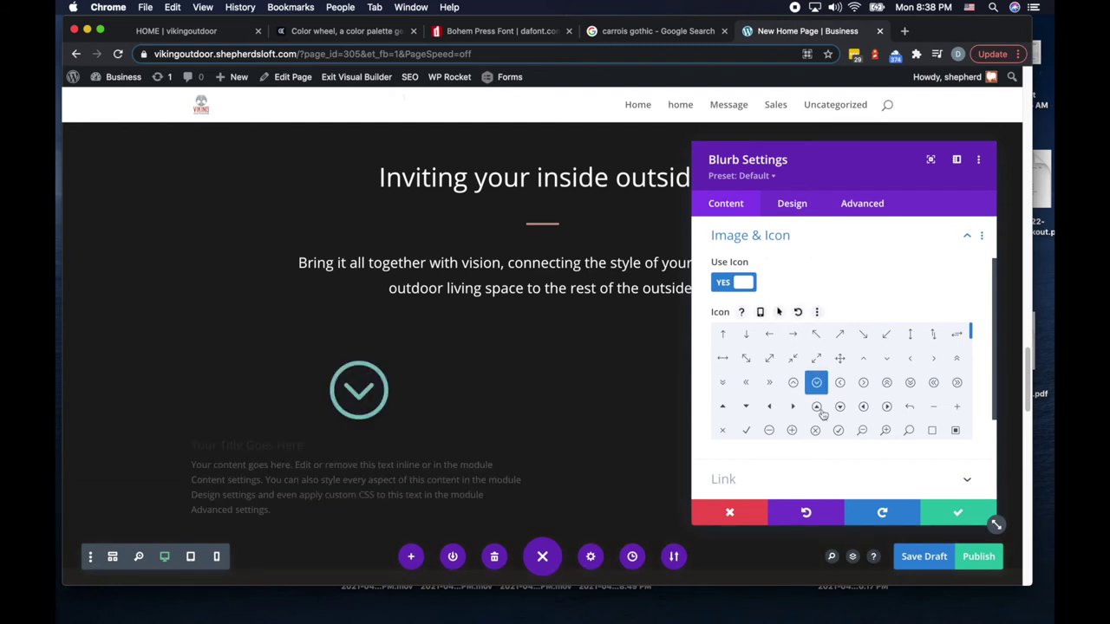
scroll(922, 465, down, 3)
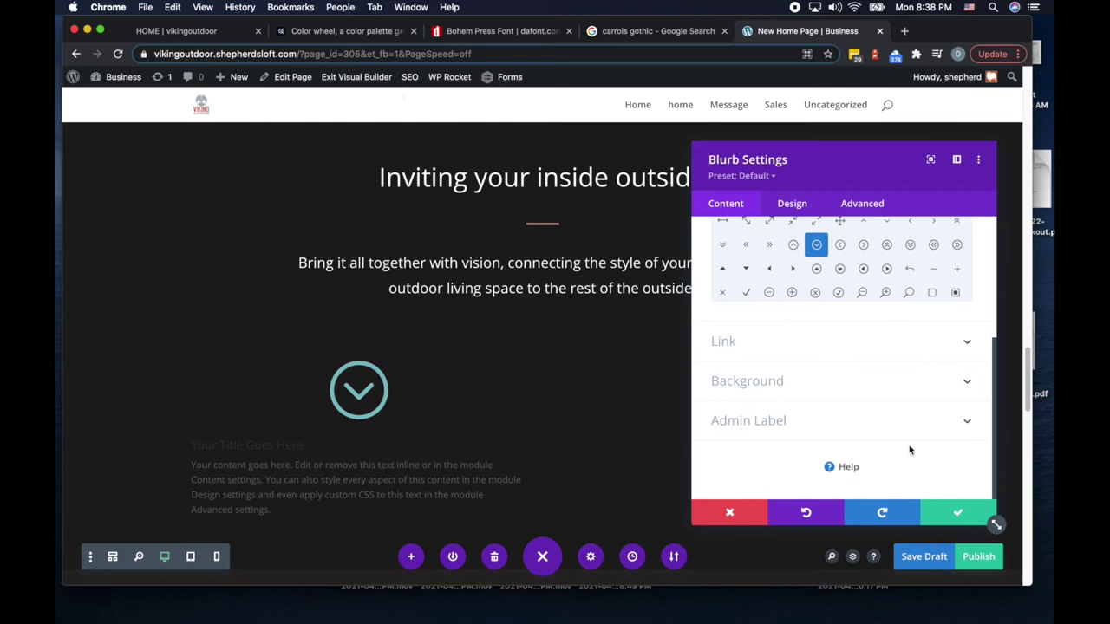
scroll(774, 377, up, 5)
Step: Title the blurb 'Outdoor lighting' and paste body copy on walkways, trees, moon lighting and decks
click(724, 262)
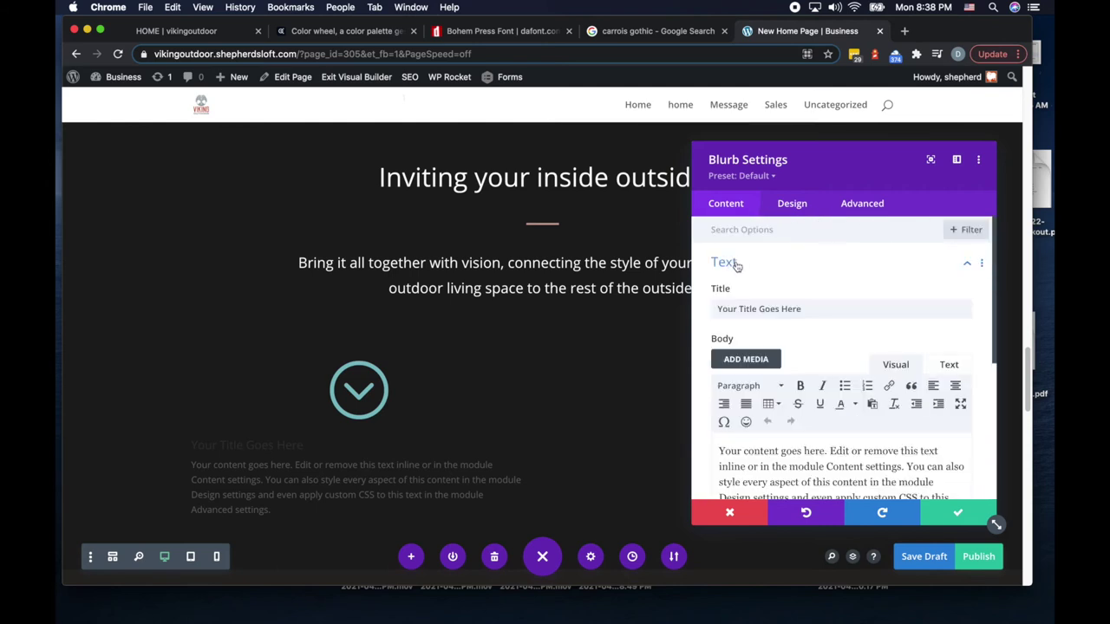
triple_click(763, 309)
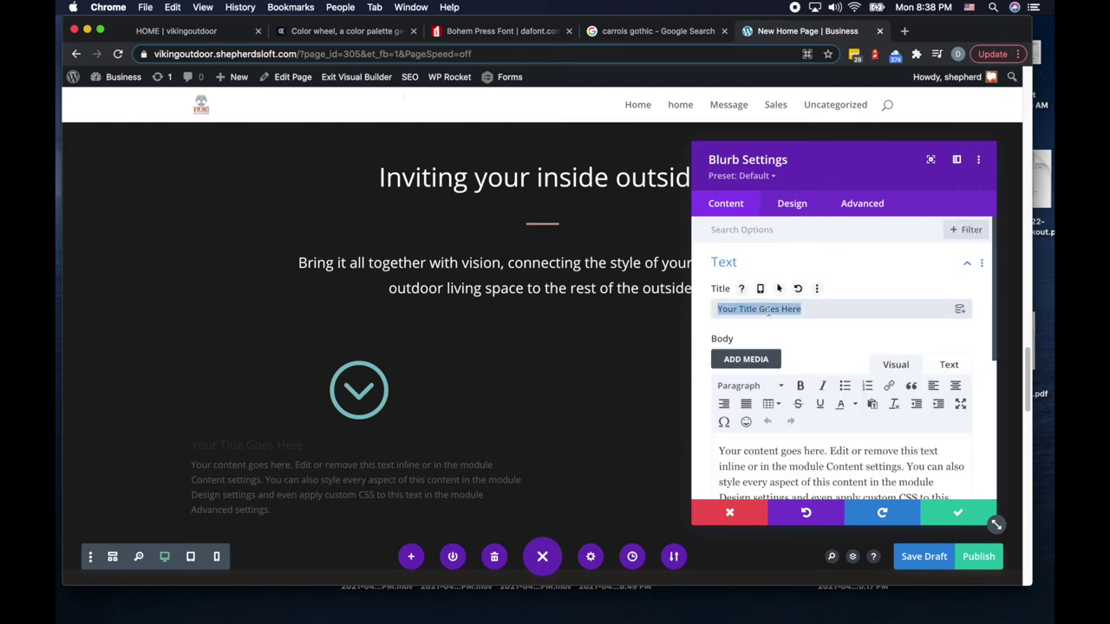
text(Outdoor lighting)
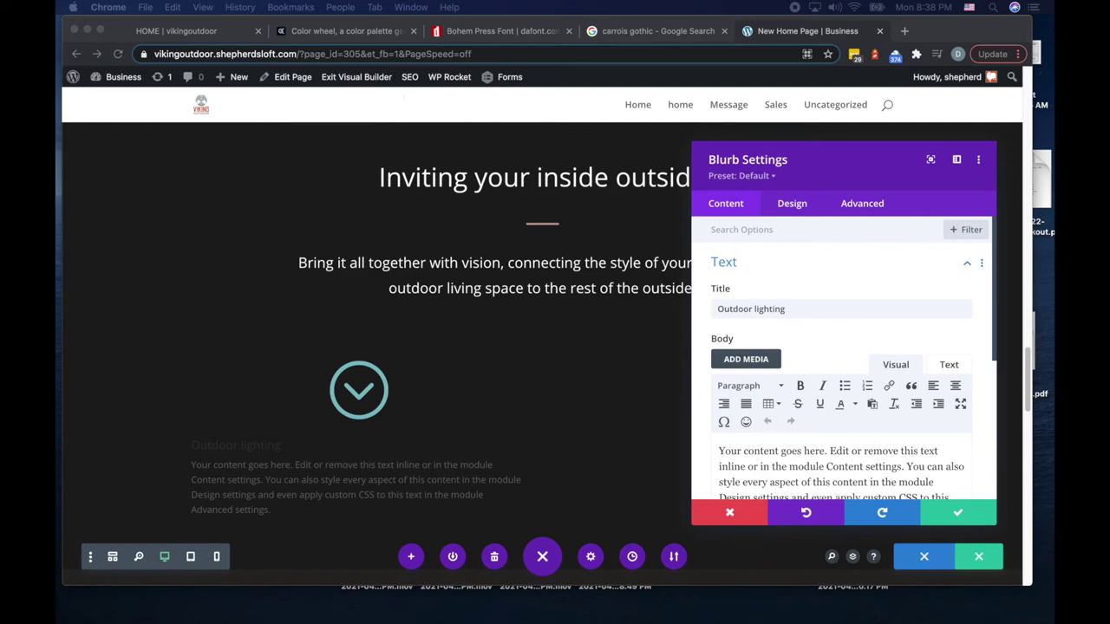
click(772, 466)
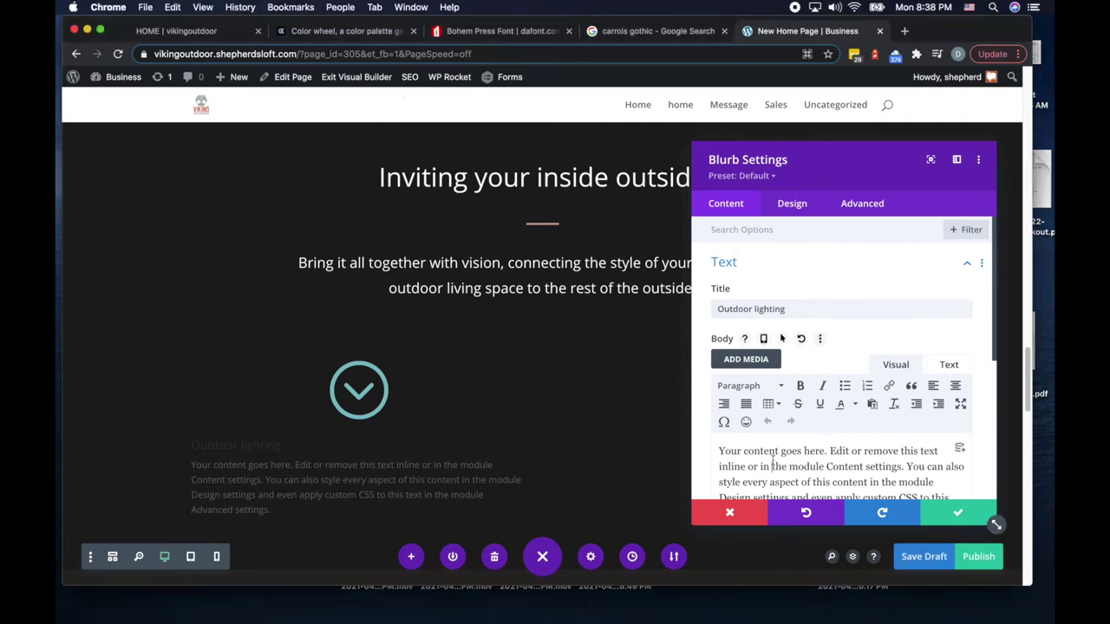
key(ctrl+a)
text(home, walkways, trees, outdoor structures, moon lighting, luxor systems, outdoor light design, deck lighting. Add functionality to your home on decks, steps, and walkways with proper lighting. Extend your lifestyle and use of your home with outdoor lighting.)
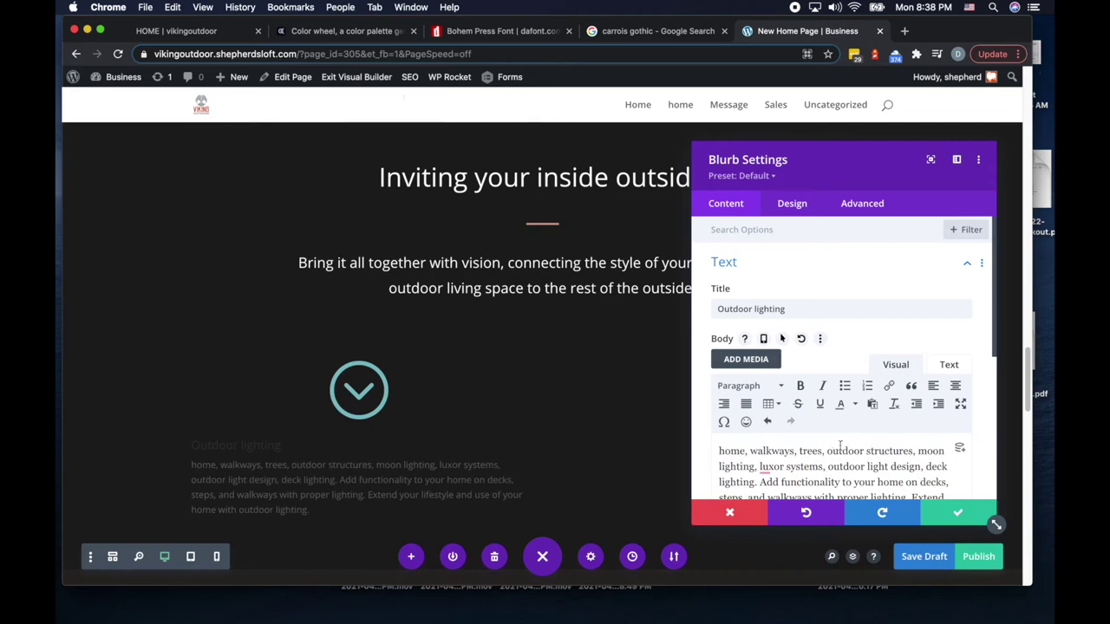
scroll(843, 450, down, 2)
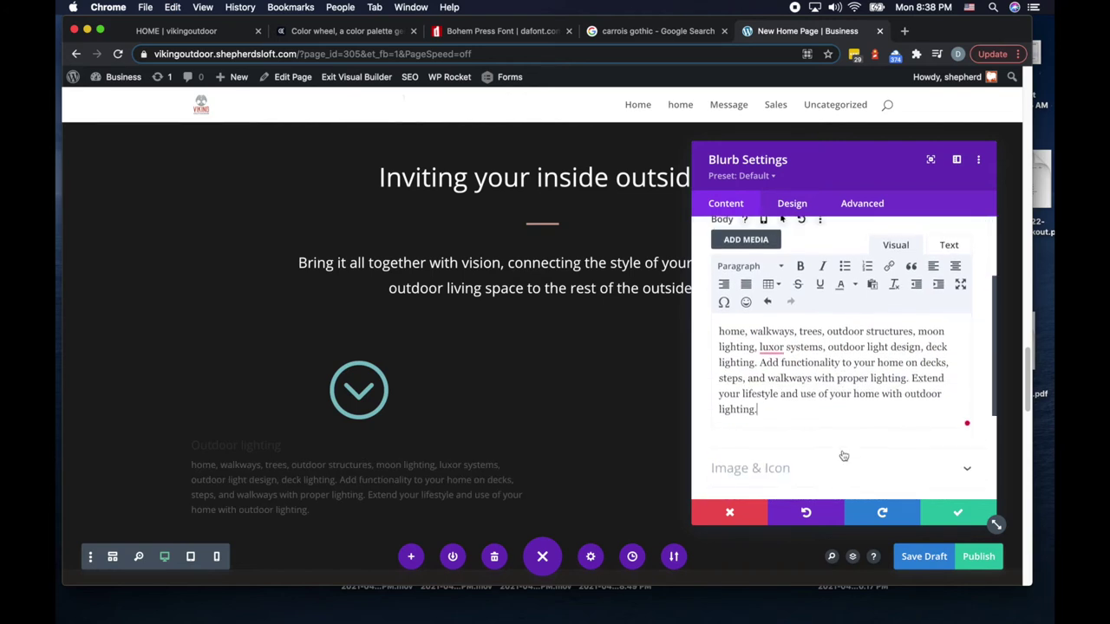
scroll(832, 442, up, 2)
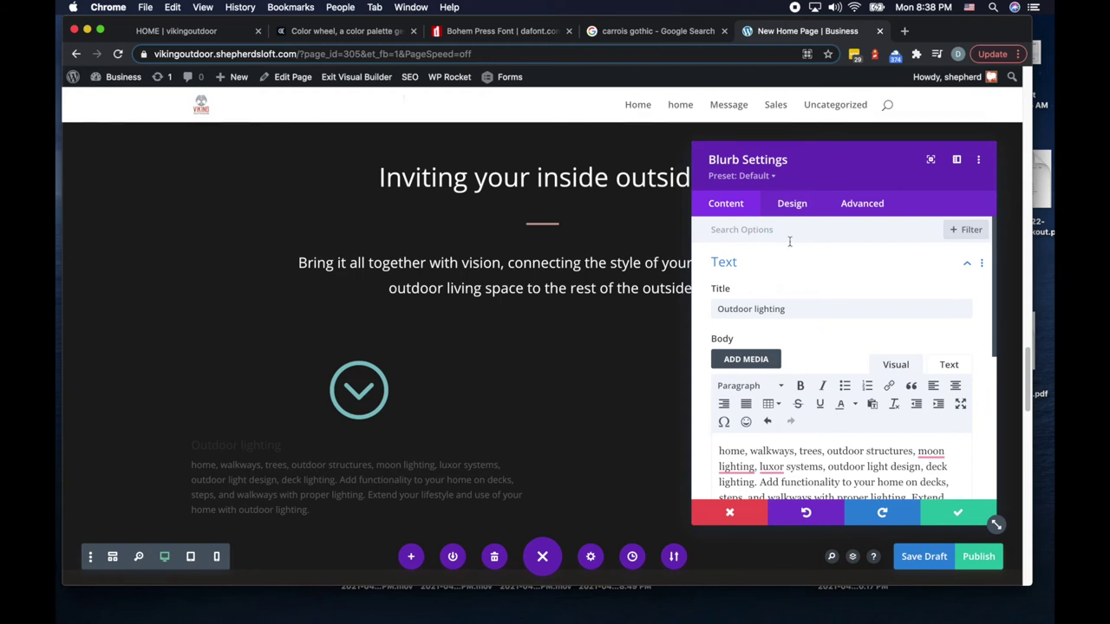
Step: Set the blurb's text colour to Light in the Design options
click(793, 204)
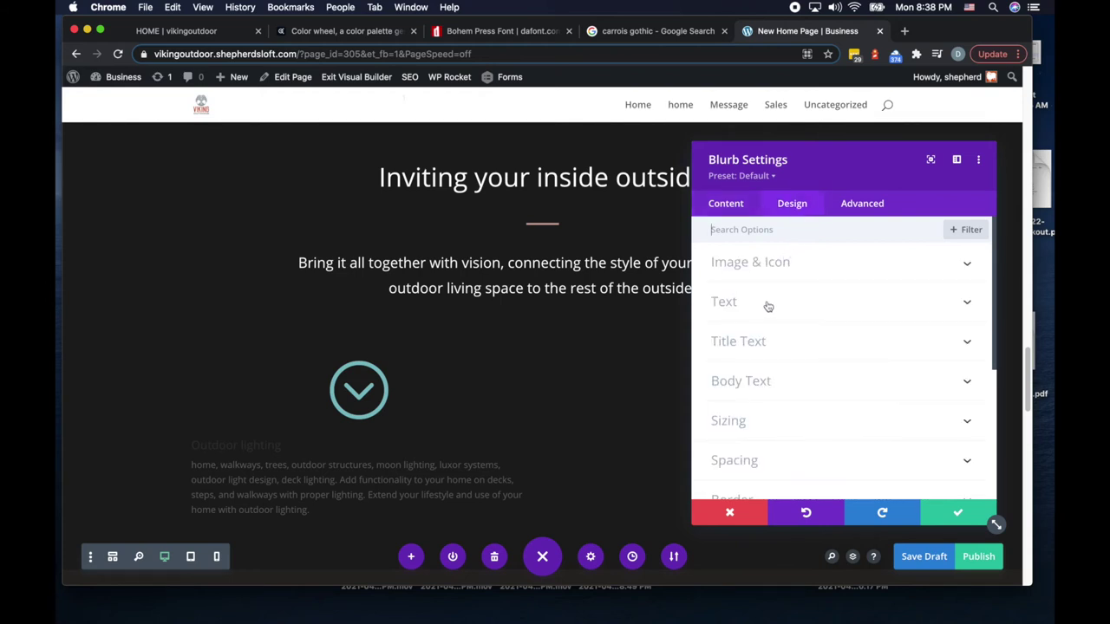
text(ligh)
click(776, 255)
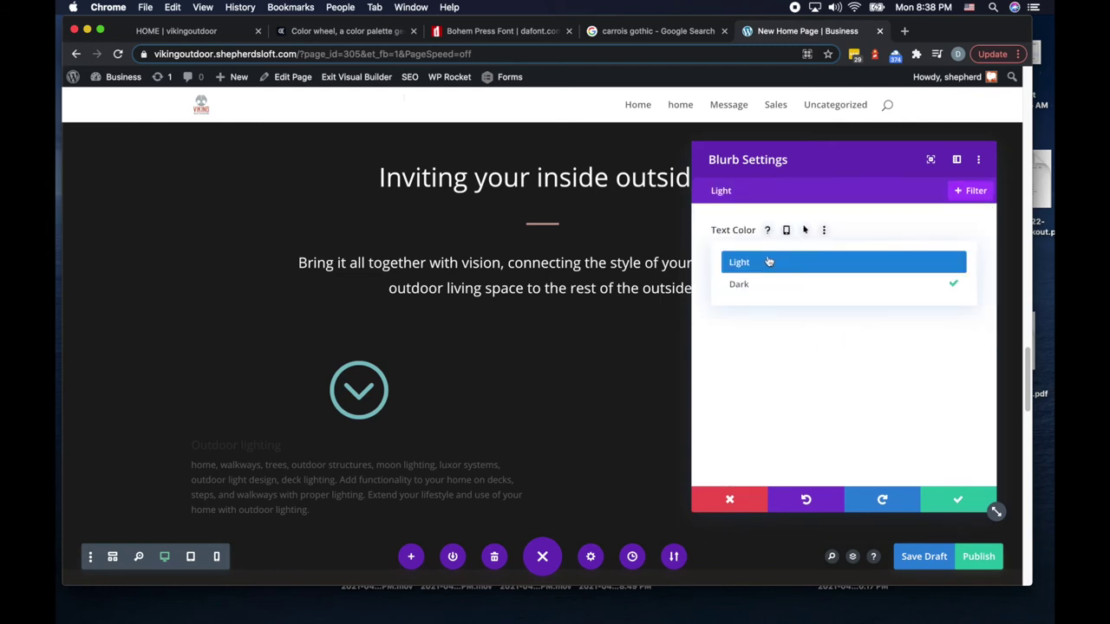
click(768, 261)
Step: Change the blurb's Title Heading Level to H3
double_click(759, 192)
key(BackSpace)
text(heading)
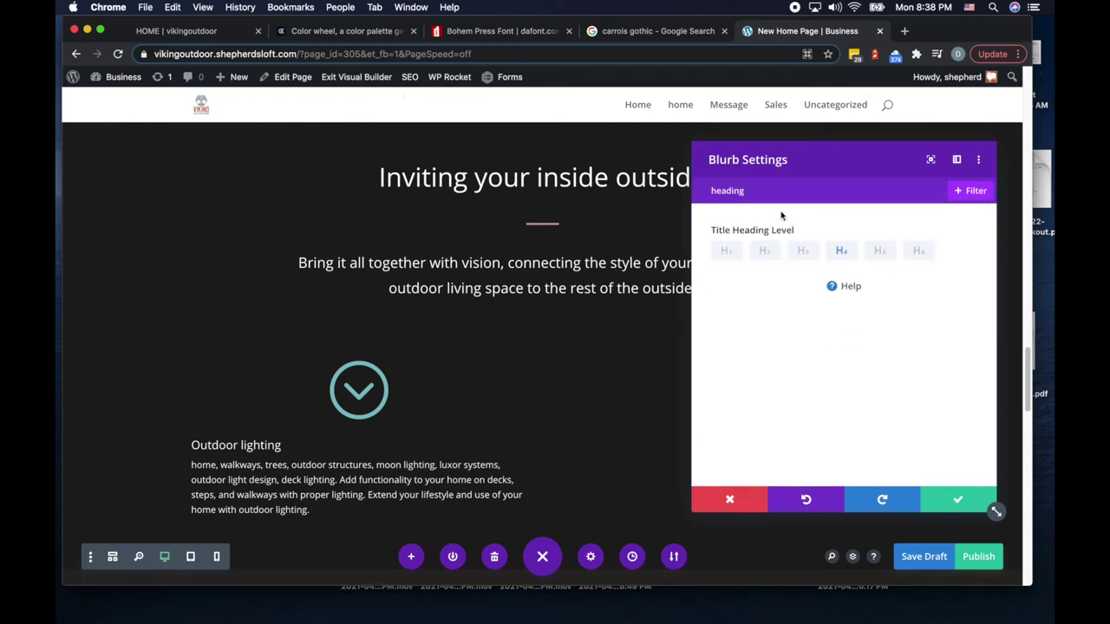
click(839, 253)
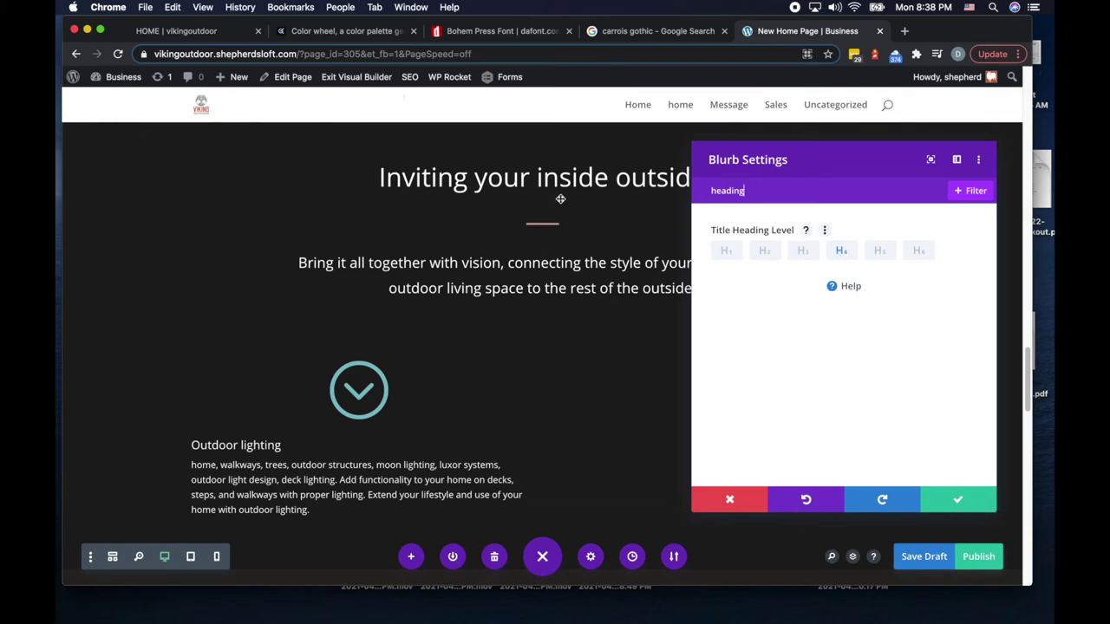
click(803, 252)
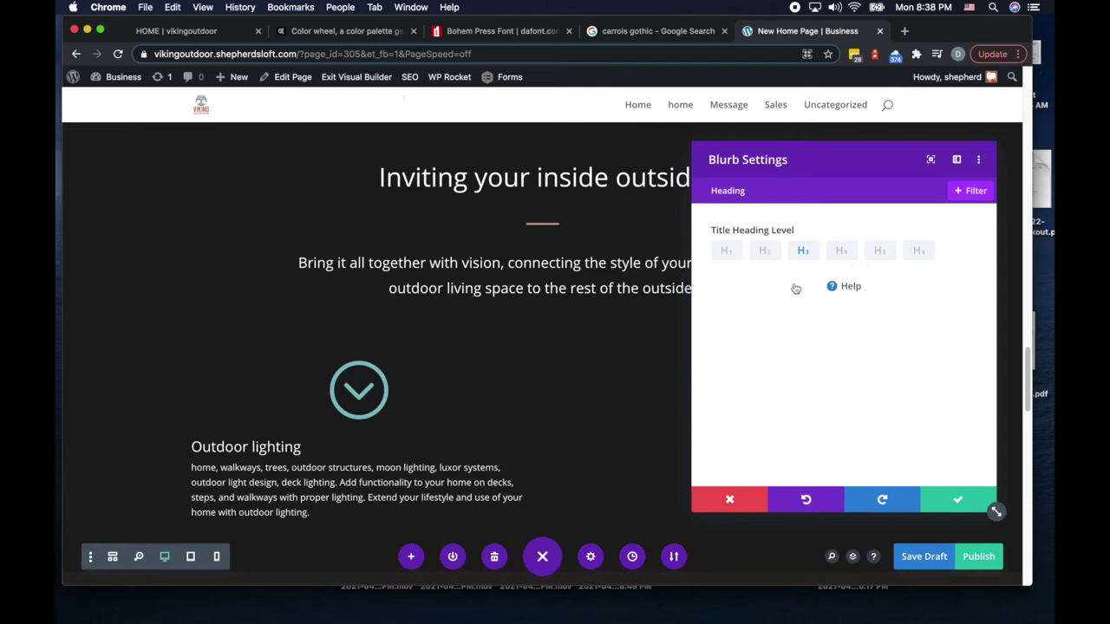
click(762, 197)
key(BackSpace)
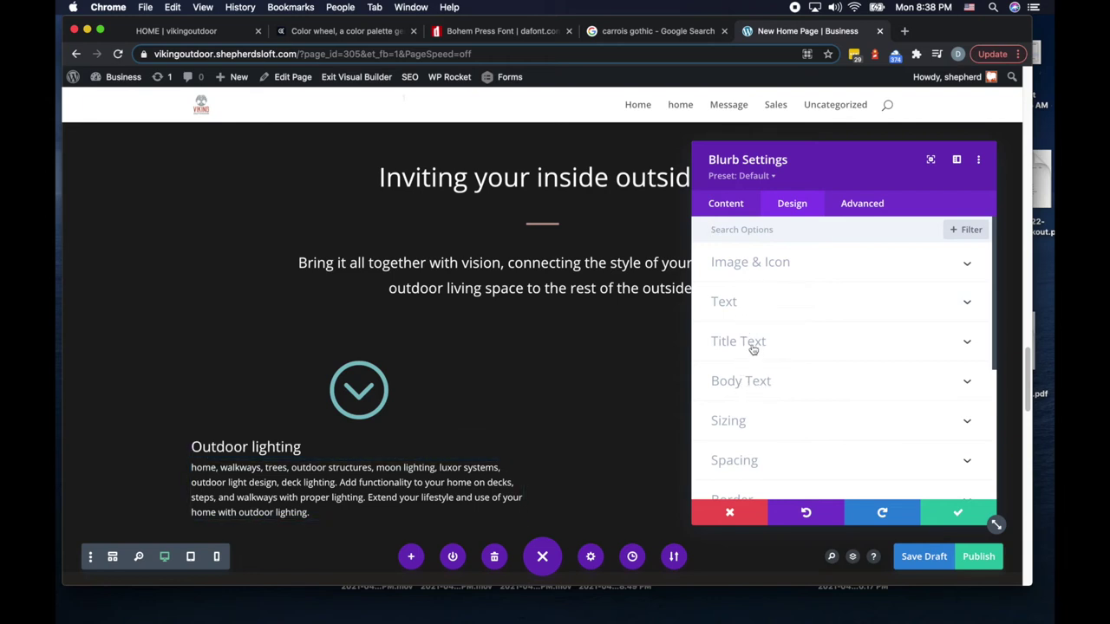
Step: Center-align both the blurb's title text and its body text
click(752, 348)
scroll(822, 385, down, 2)
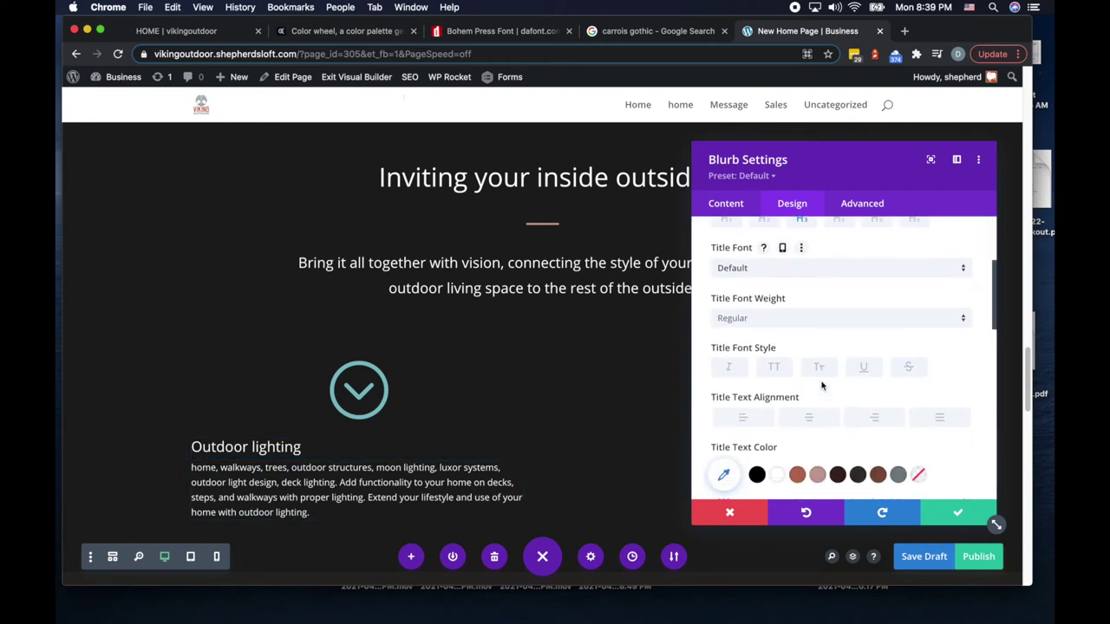
click(811, 417)
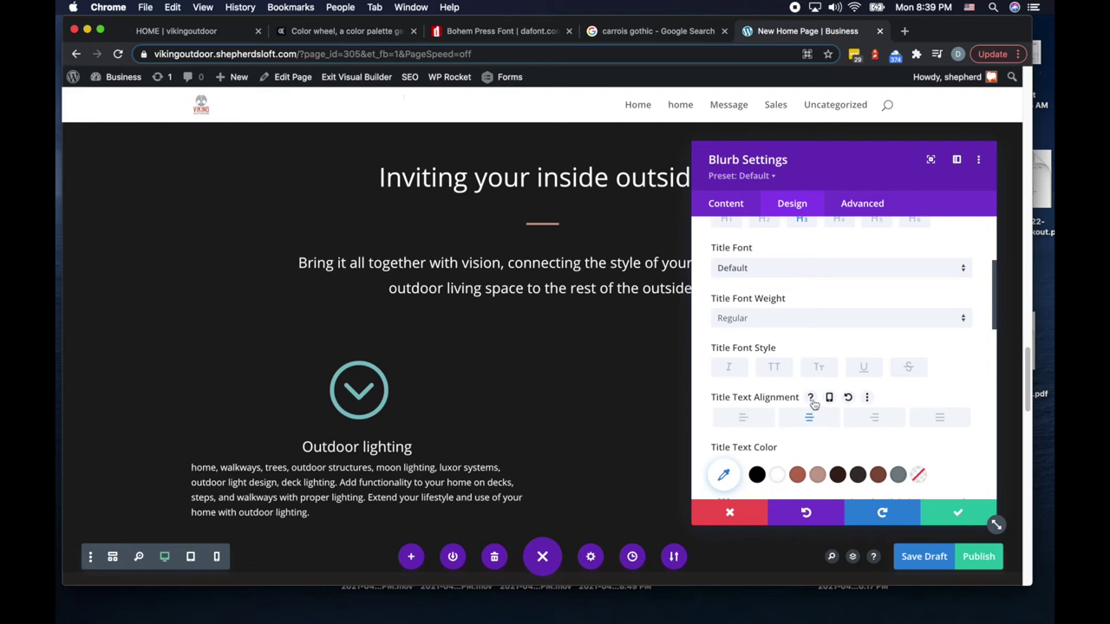
scroll(817, 405, down, 1)
scroll(816, 405, down, 1)
scroll(817, 389, up, 5)
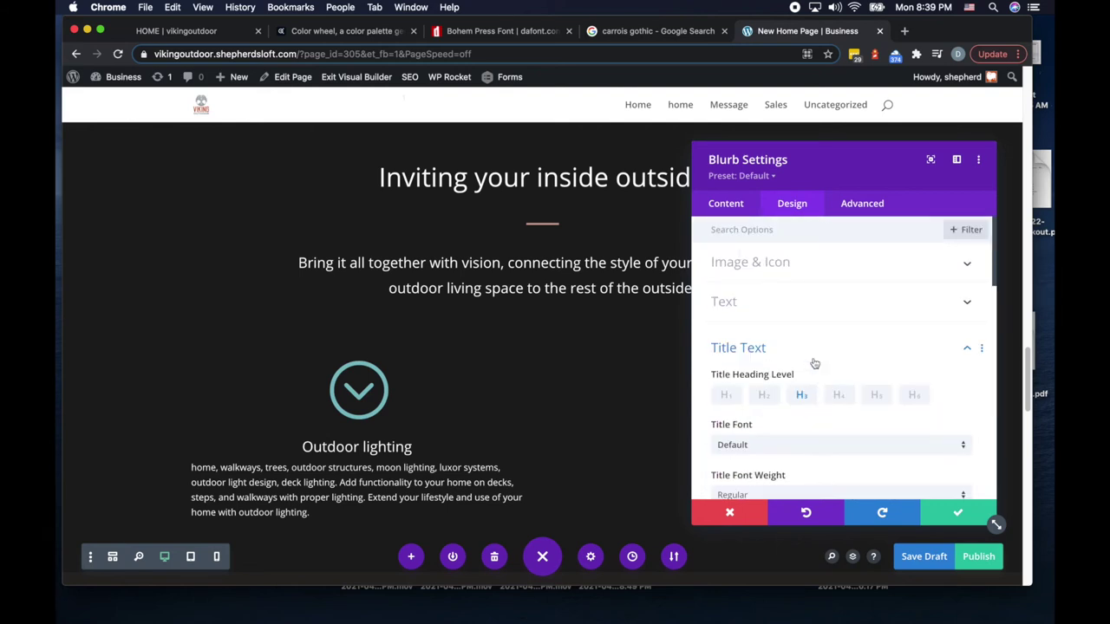
click(759, 304)
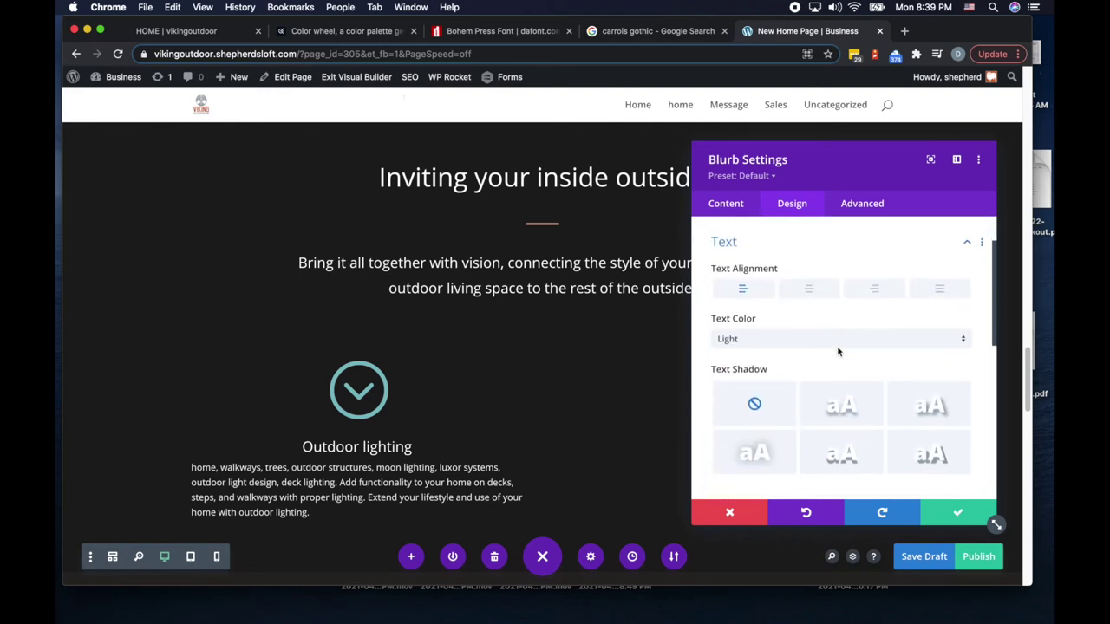
click(815, 288)
scroll(801, 379, down, 2)
scroll(801, 378, up, 4)
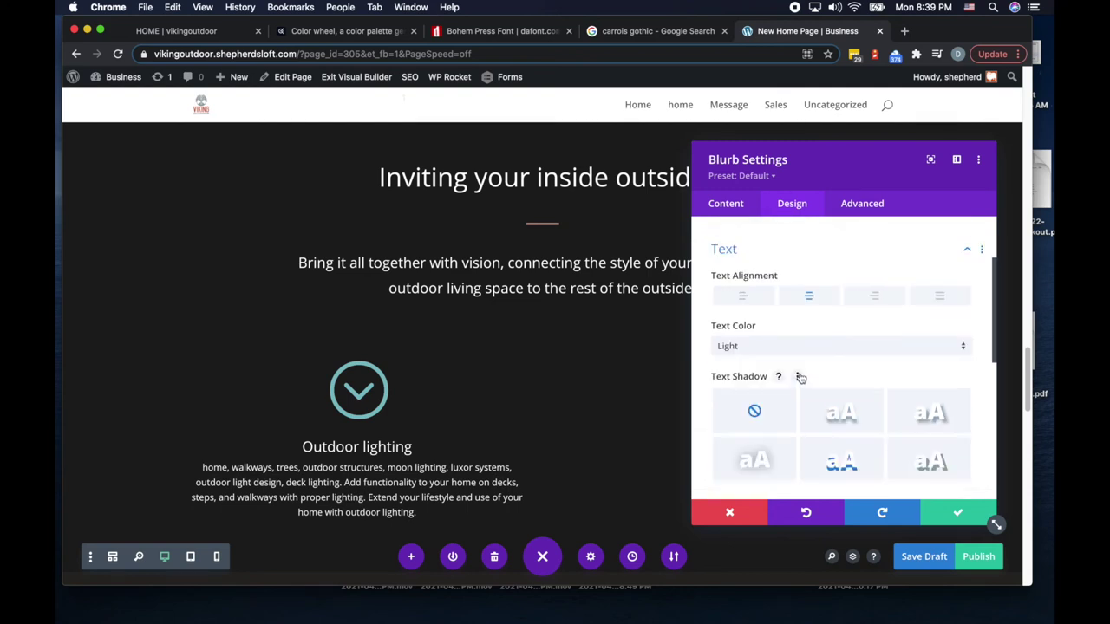
scroll(803, 359, down, 4)
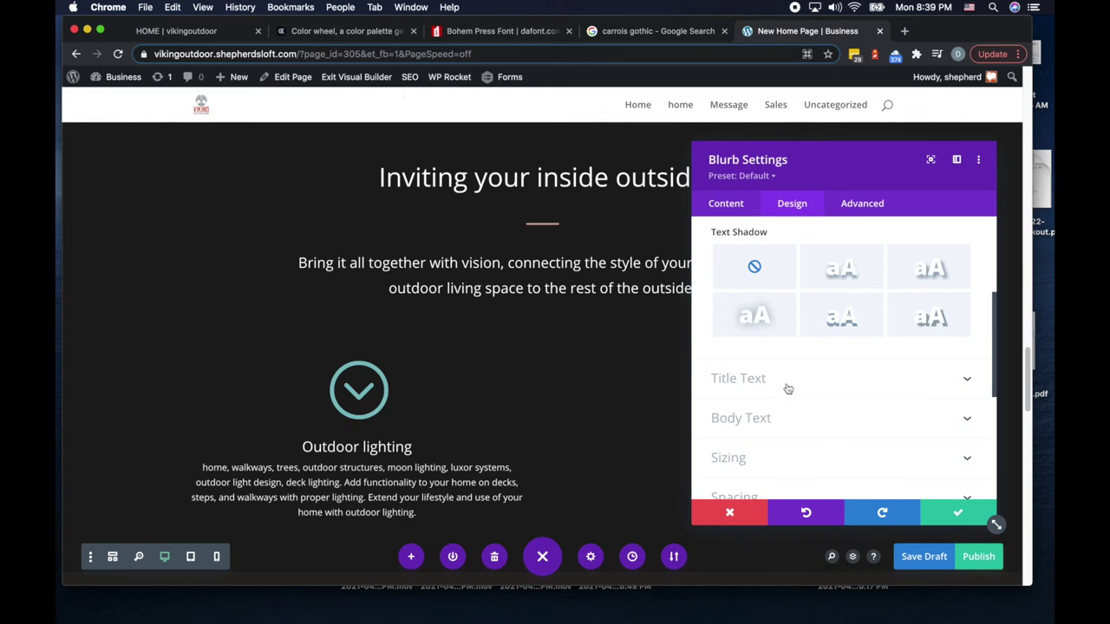
scroll(787, 386, up, 3)
scroll(796, 382, down, 3)
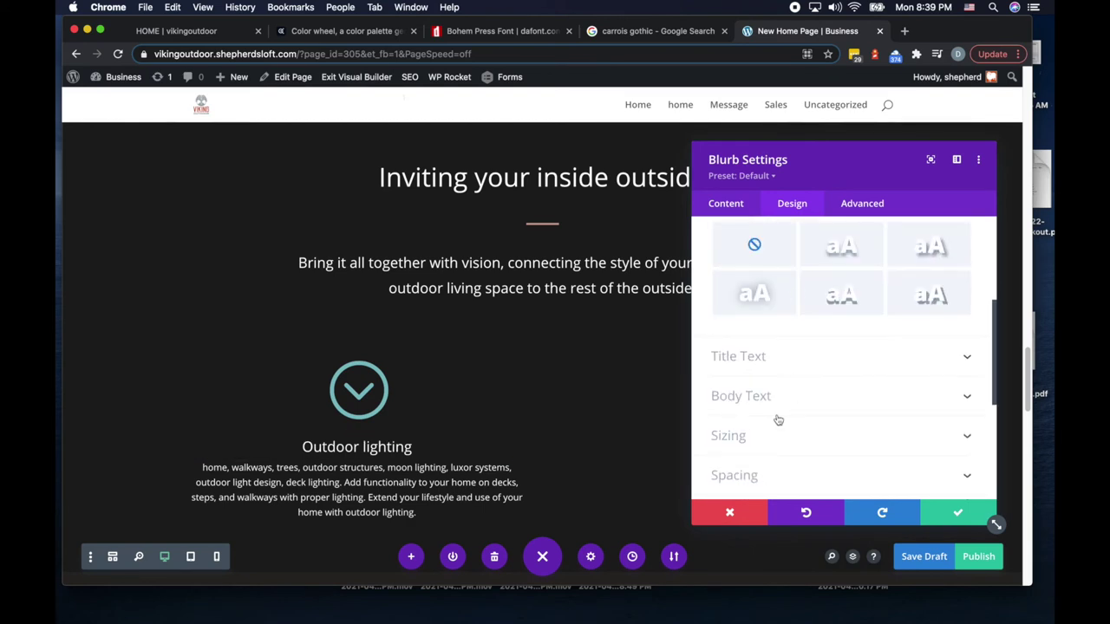
Step: Raise the blurb's Title Text Size from 22px to 29px
click(761, 359)
scroll(815, 390, down, 3)
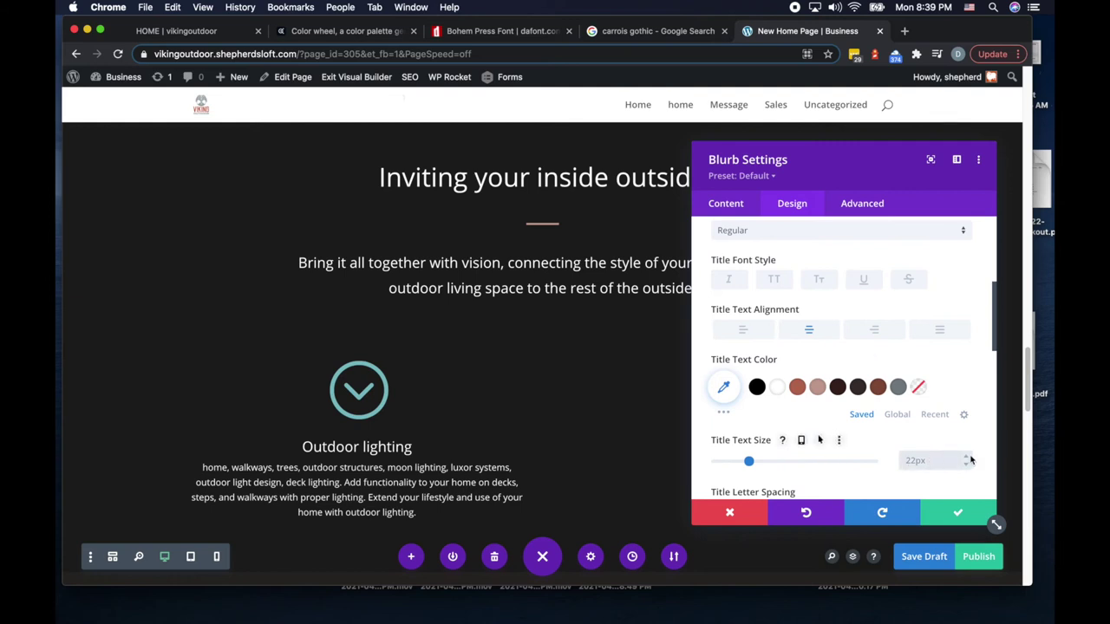
key(Up)
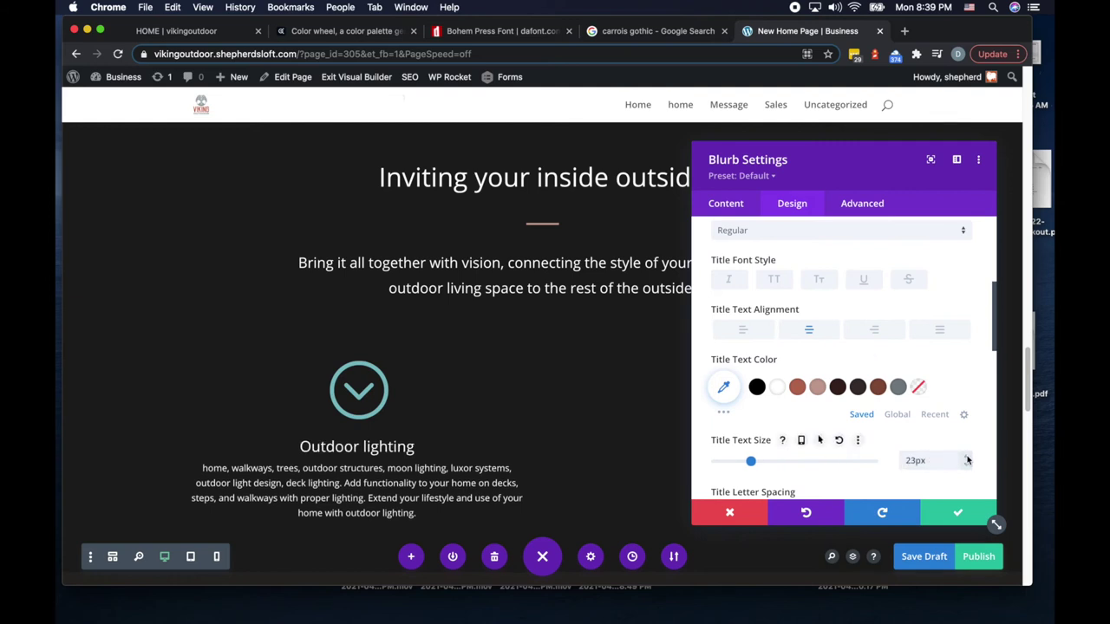
key(Up)
key(Up)
key(Up)
key(Up)
key(Up)
key(Up)
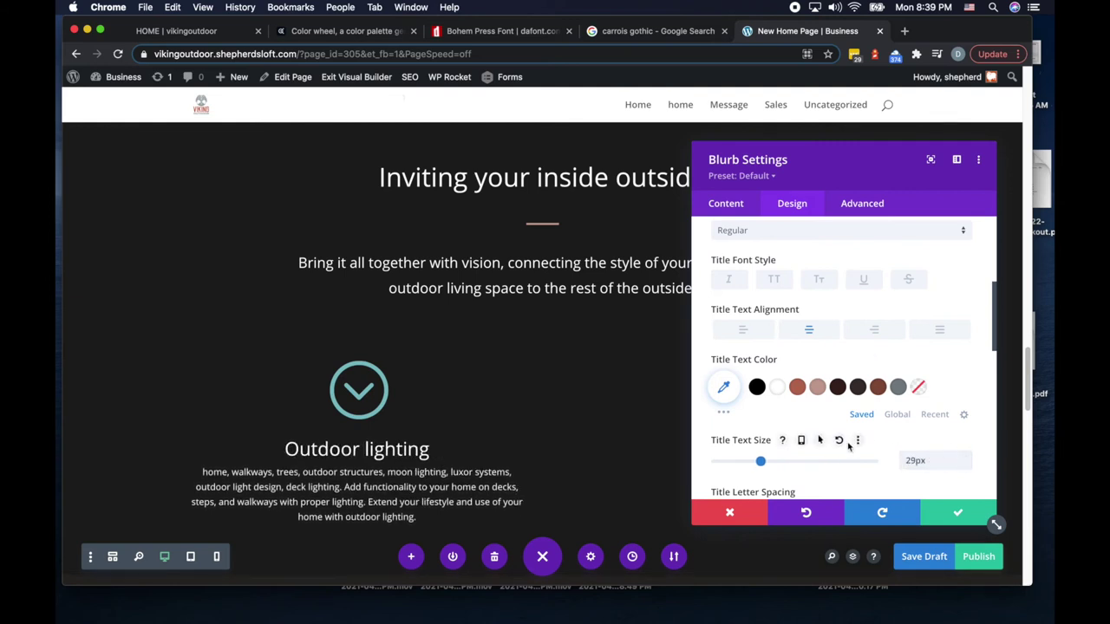
scroll(848, 446, down, 1)
scroll(848, 446, down, 2)
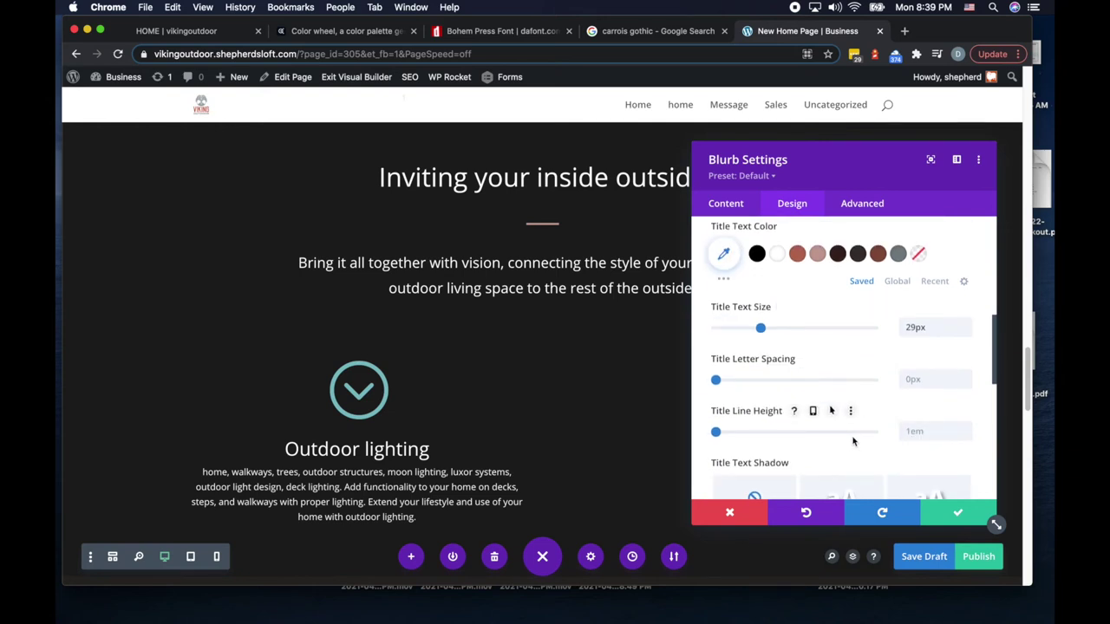
scroll(853, 442, down, 1)
scroll(852, 441, down, 3)
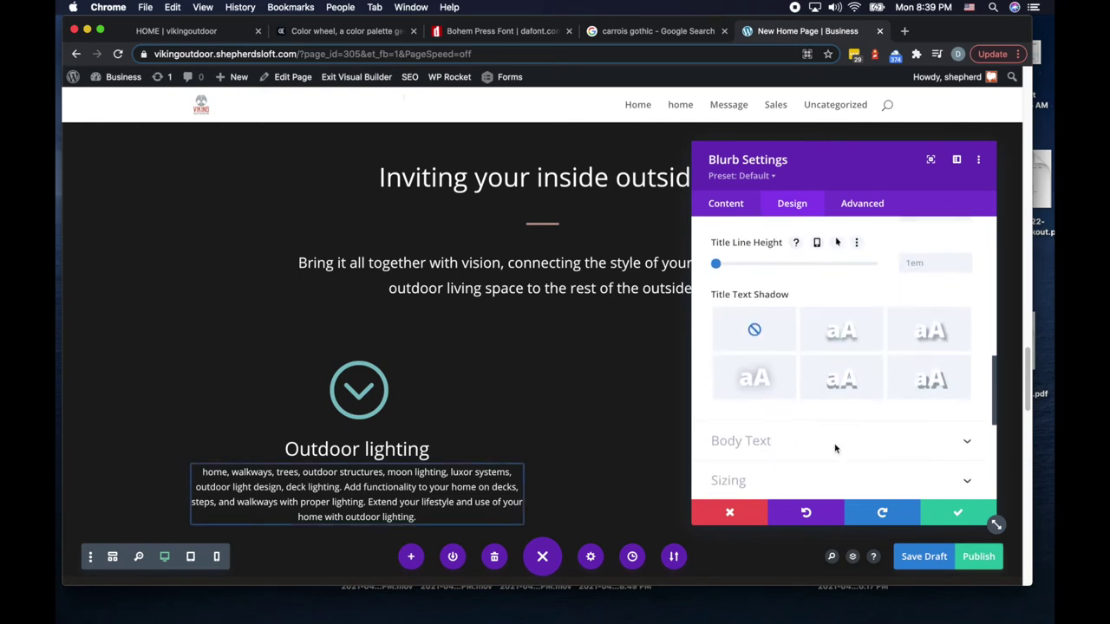
Step: Give the blurb body text a 16px size and 1.8em line height, then save the blurb
click(832, 444)
scroll(834, 448, down, 1)
scroll(834, 448, up, 1)
scroll(834, 448, down, 2)
scroll(834, 449, down, 2)
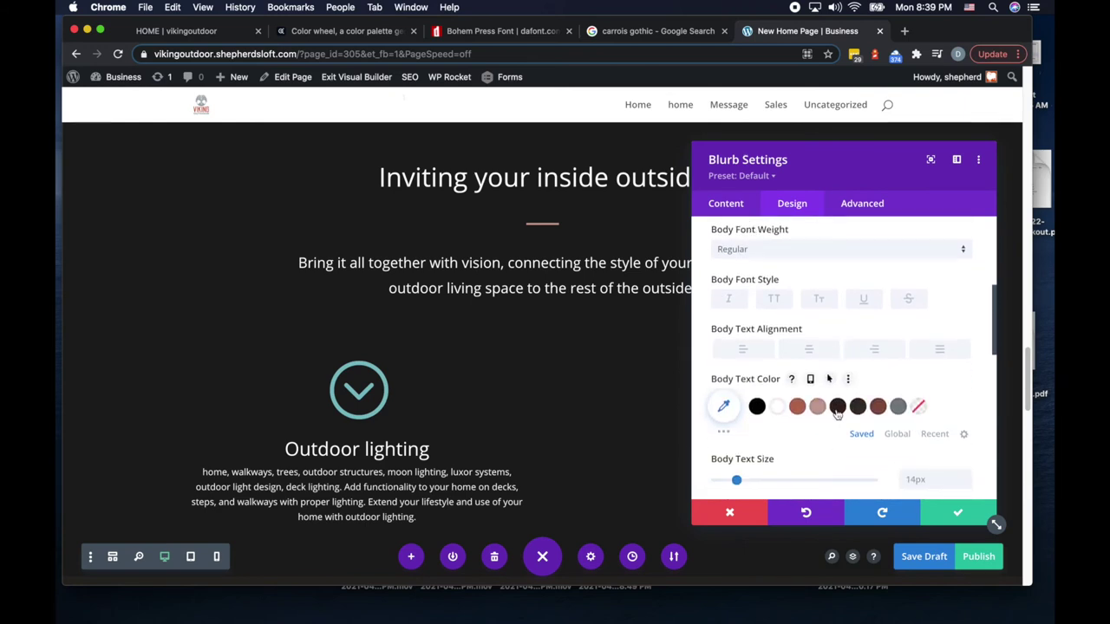
scroll(841, 407, down, 5)
drag(737, 278, 741, 284)
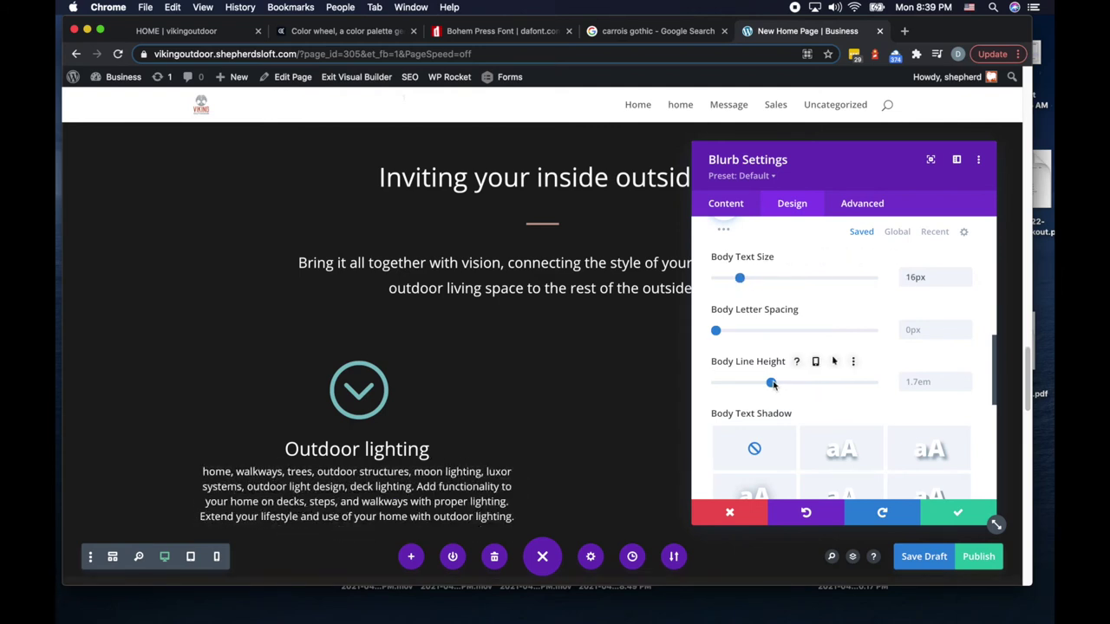
drag(771, 383, 777, 383)
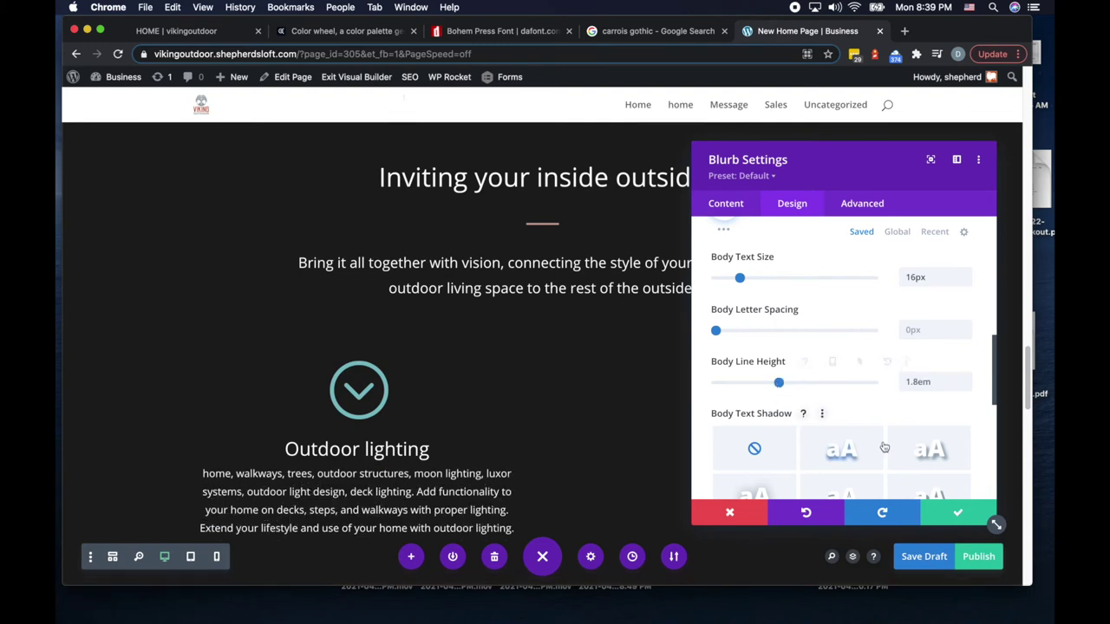
click(957, 512)
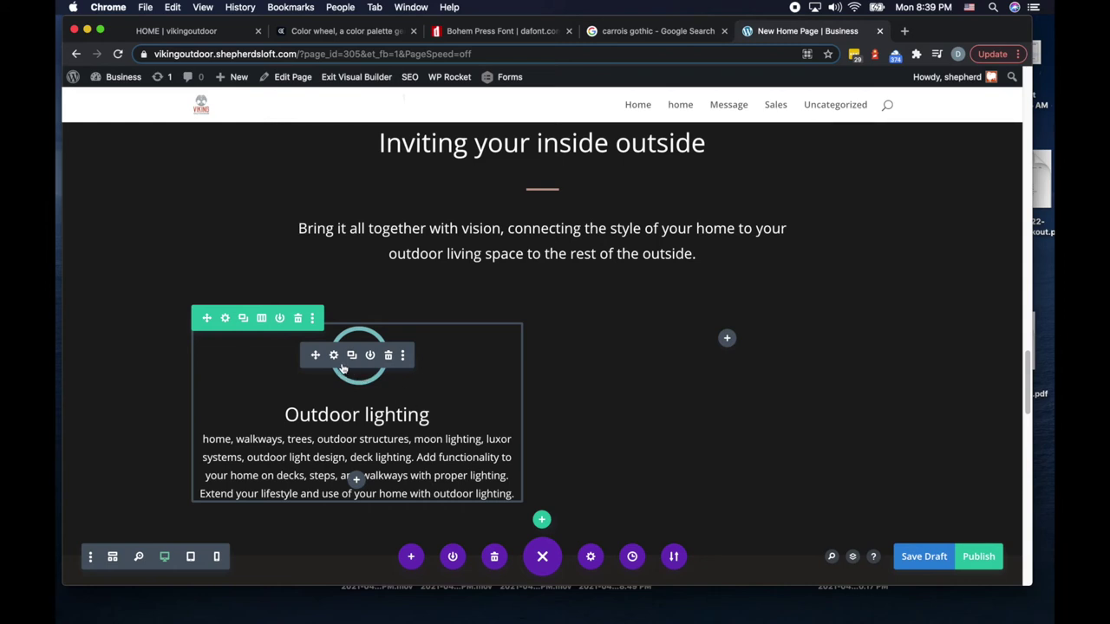
drag(404, 358, 691, 342)
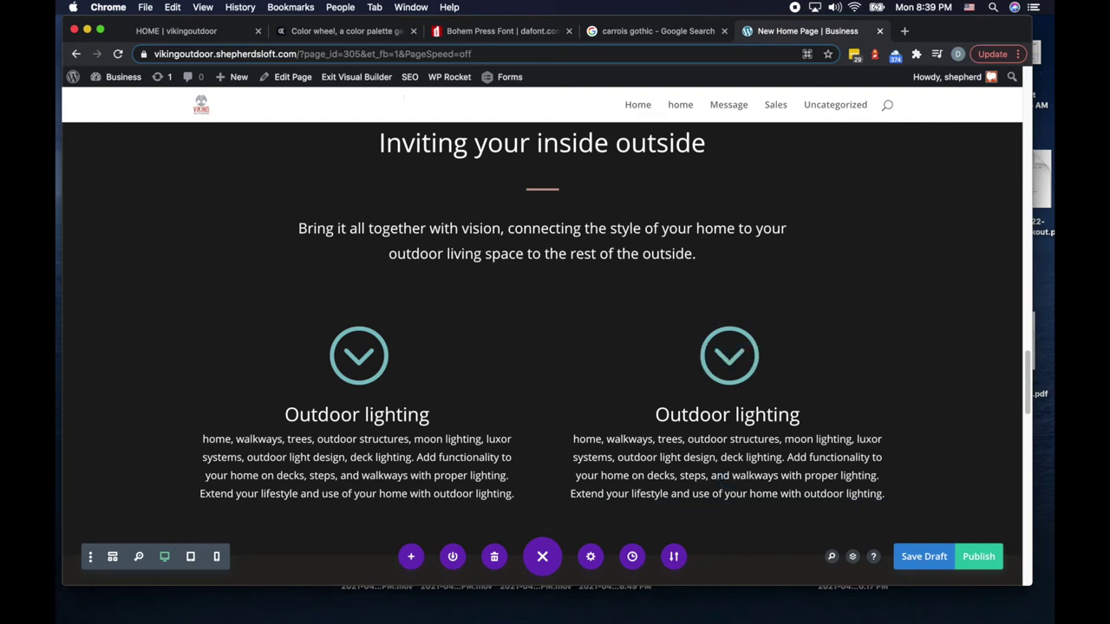
key(super+s)
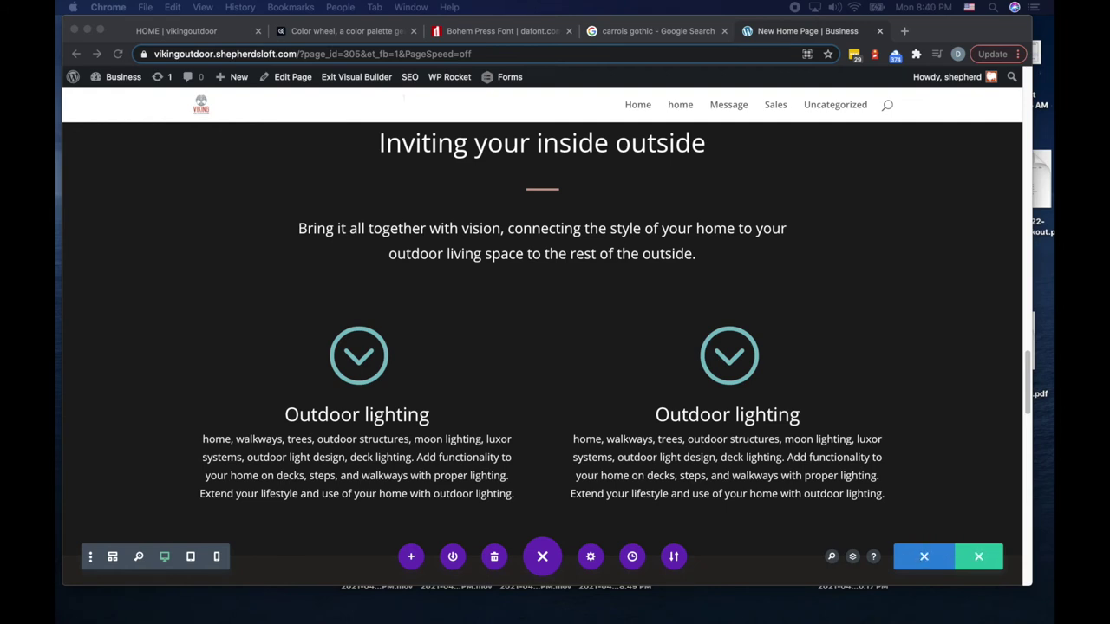
click(730, 418)
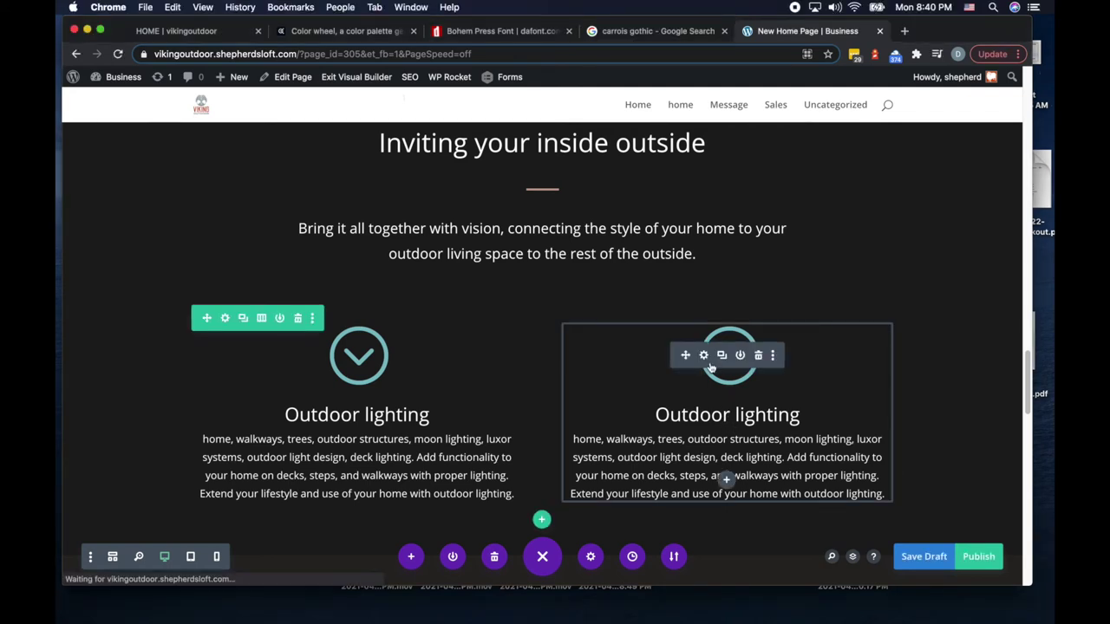
click(704, 357)
Step: Retitle the right-hand blurb 'Outdoor Sound Systems' with a capital S
triple_click(731, 310)
text(Outdoor sound systems)
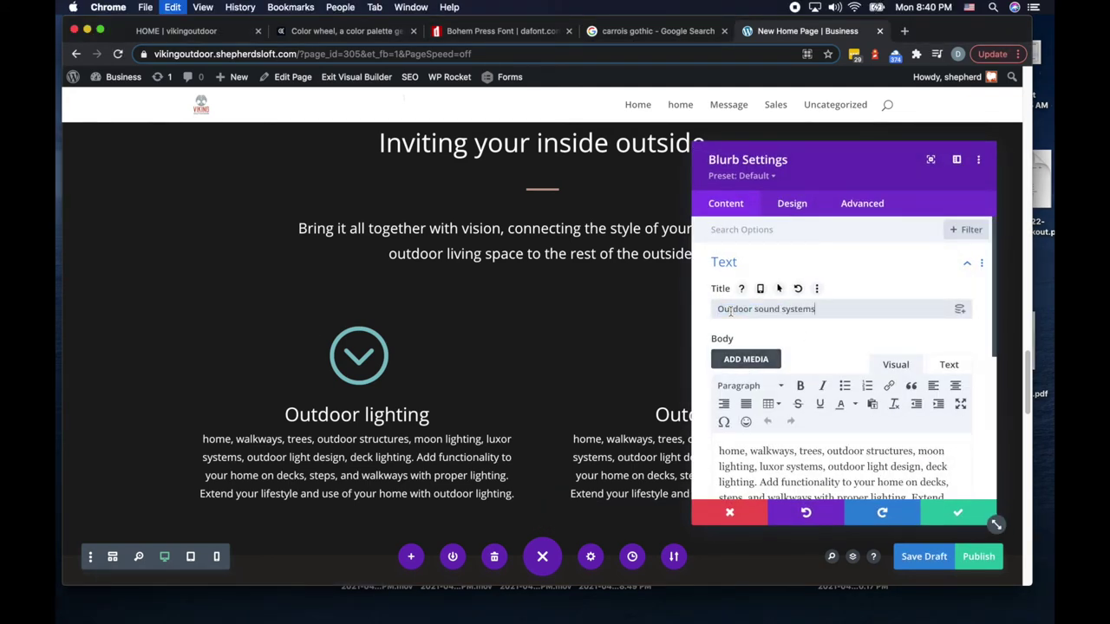
click(782, 308)
key(Delete)
text(S)
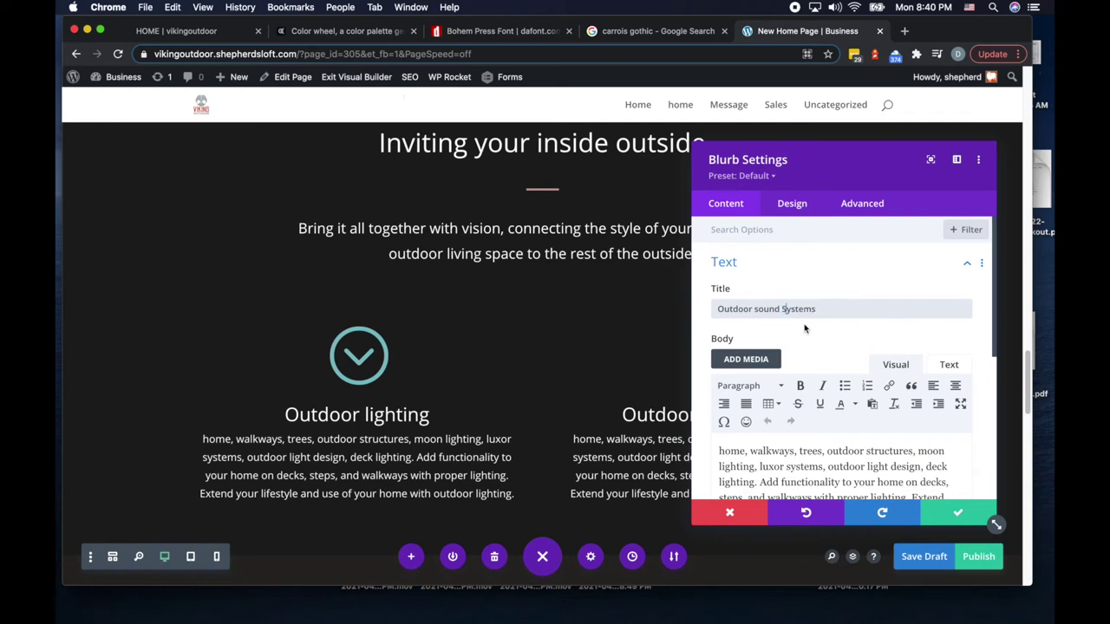
text(S)
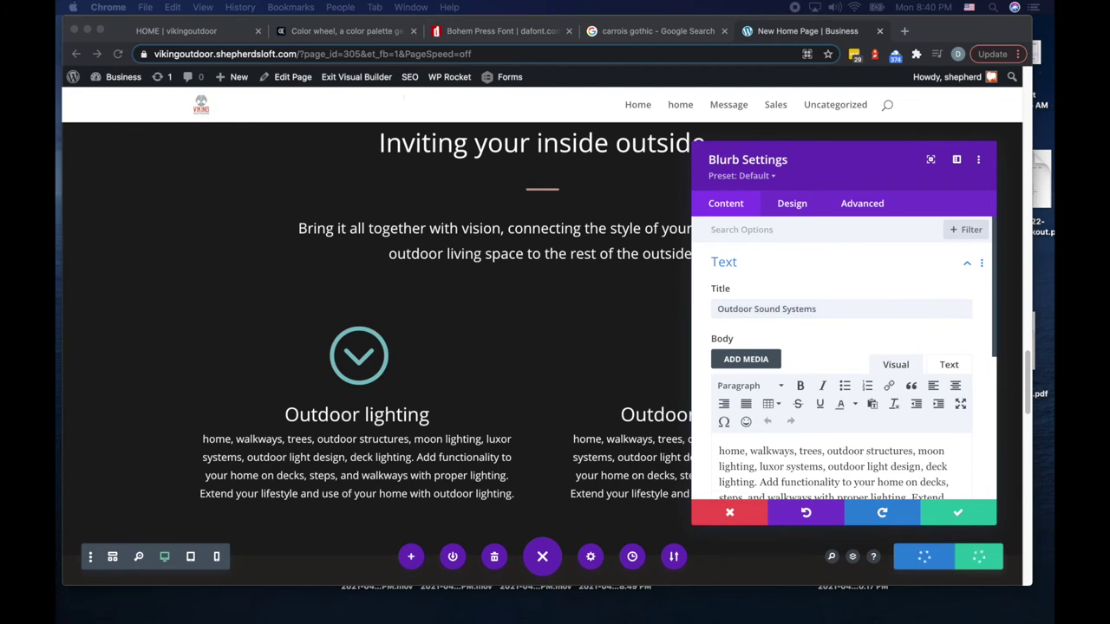
Step: Replace the body with the speakers and TruAudio description, remove the bullet, and save
click(820, 457)
key(ctrl+a)
key(ctrl+v)
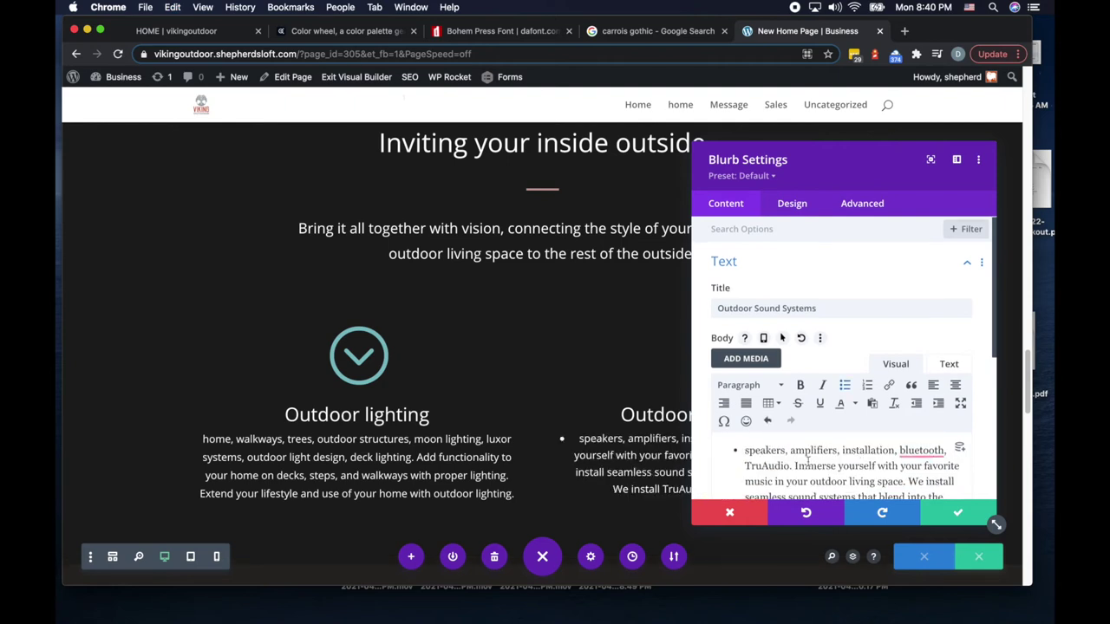
click(844, 385)
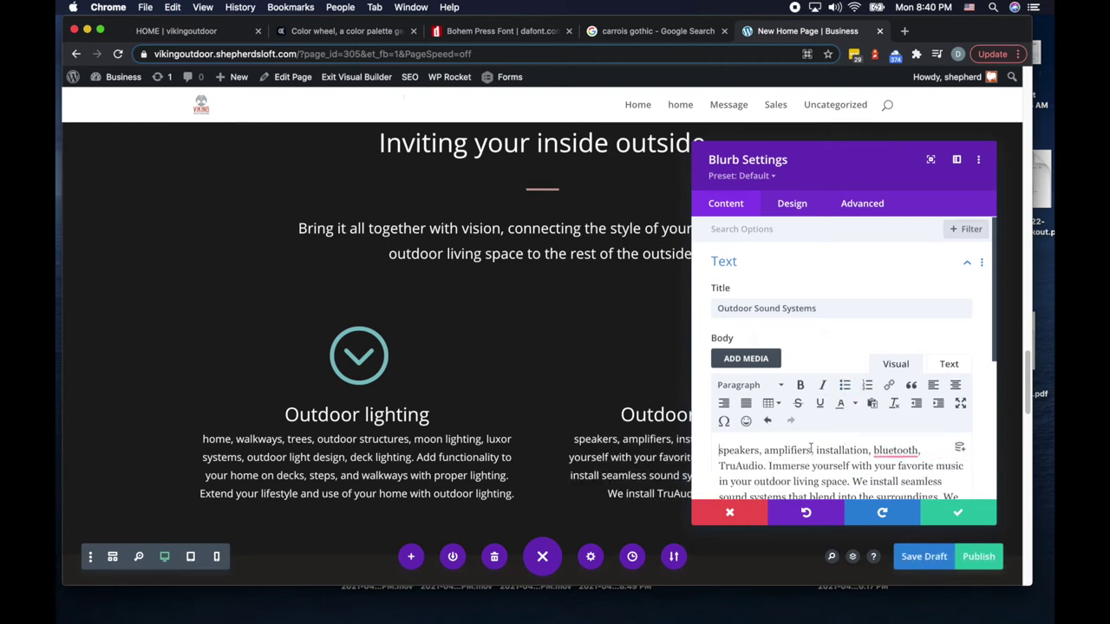
click(956, 512)
scroll(899, 489, down, 3)
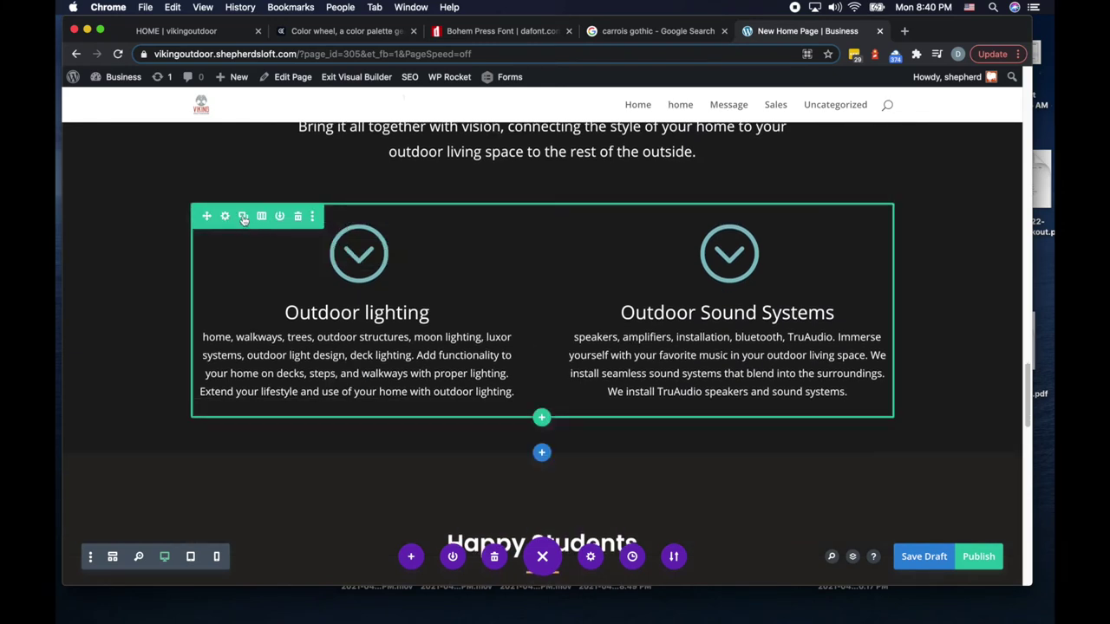
Step: Duplicate the two-blurb row and save the page draft
click(243, 217)
scroll(400, 369, down, 4)
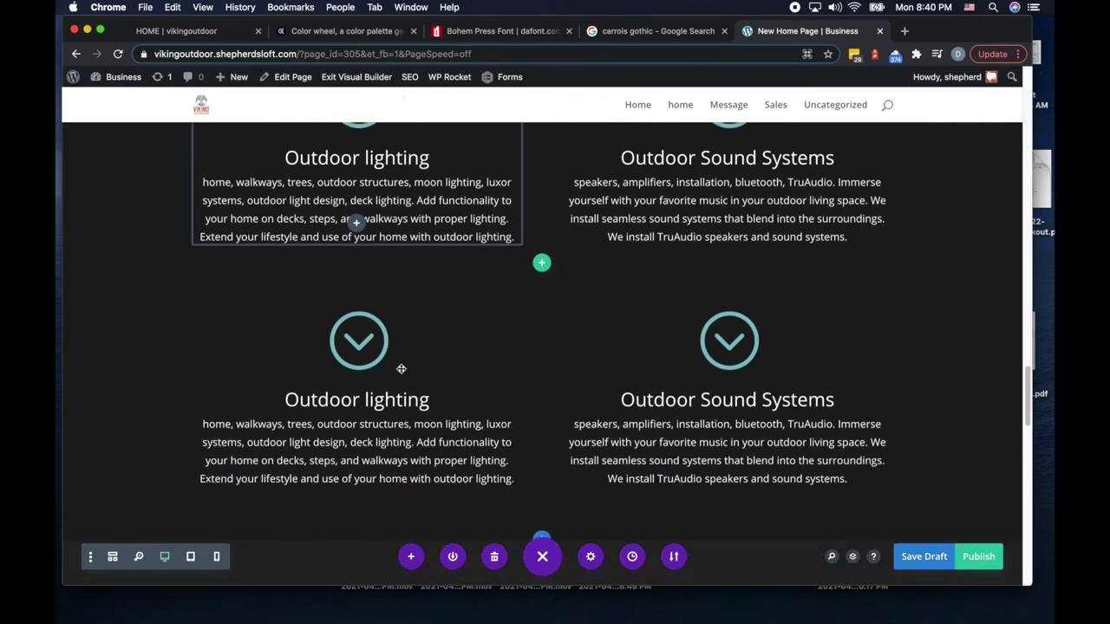
key(super+s)
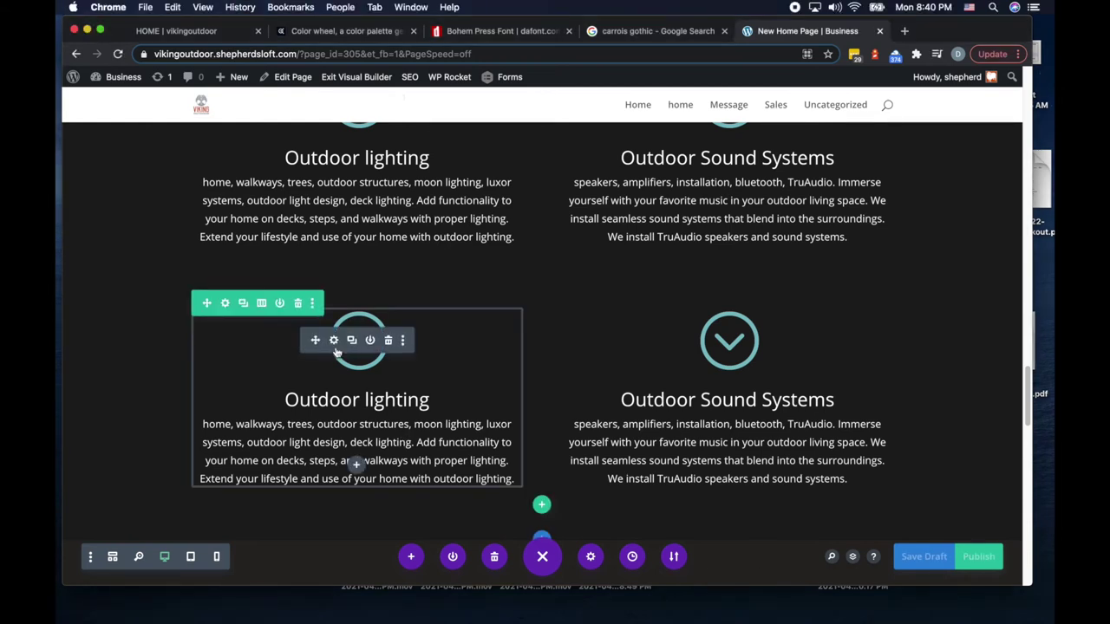
Step: Retitle the lower-left blurb 'Custom Decks', paste the deck description, and save
click(337, 345)
triple_click(746, 309)
text(Custom Decks)
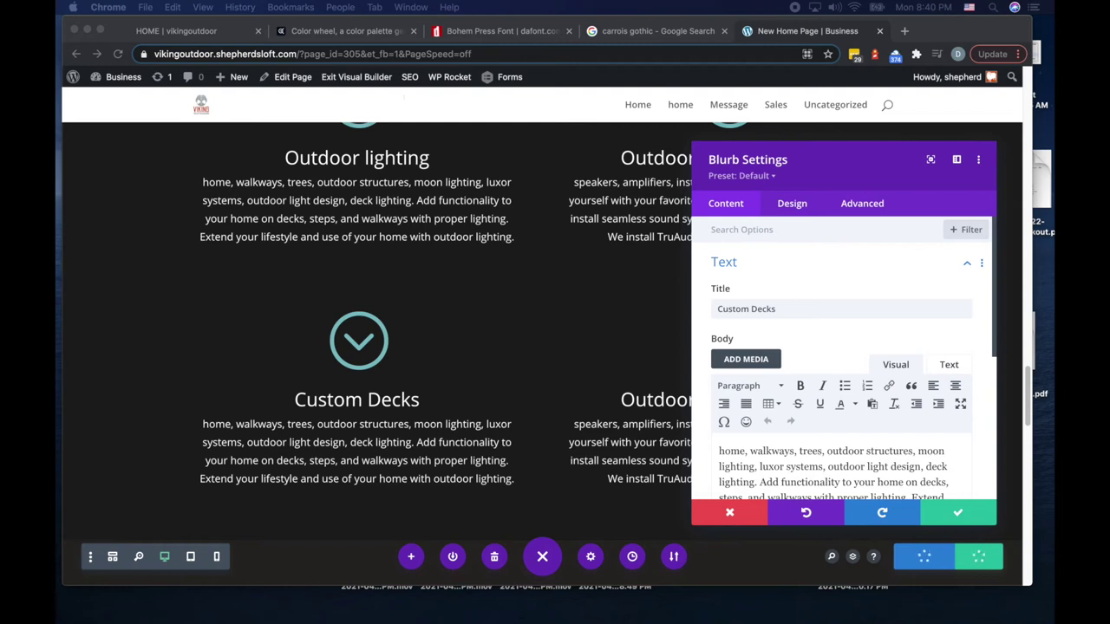
click(780, 451)
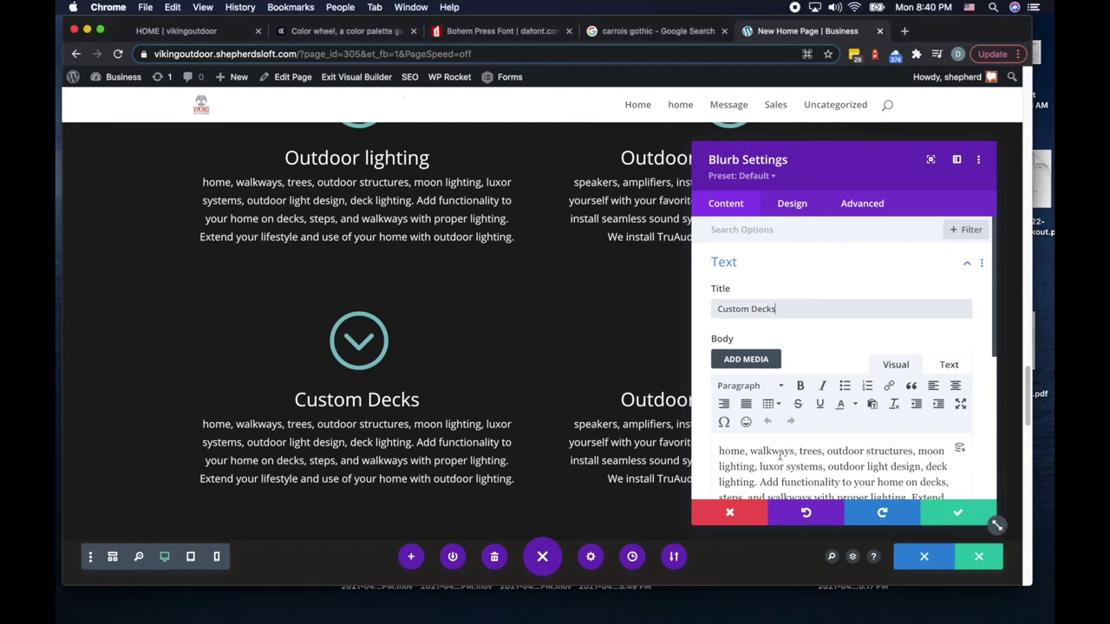
key(ctrl+a)
text(create a deck for your outdoor living space that fits your personality. We use all the components of the deck for expression. shape, multi-level, benches, wood types, stylish posts and rails, and lighting fixtures. We use shapes, textures, sounds, and lighting to create your ultimate outdoor living space.)
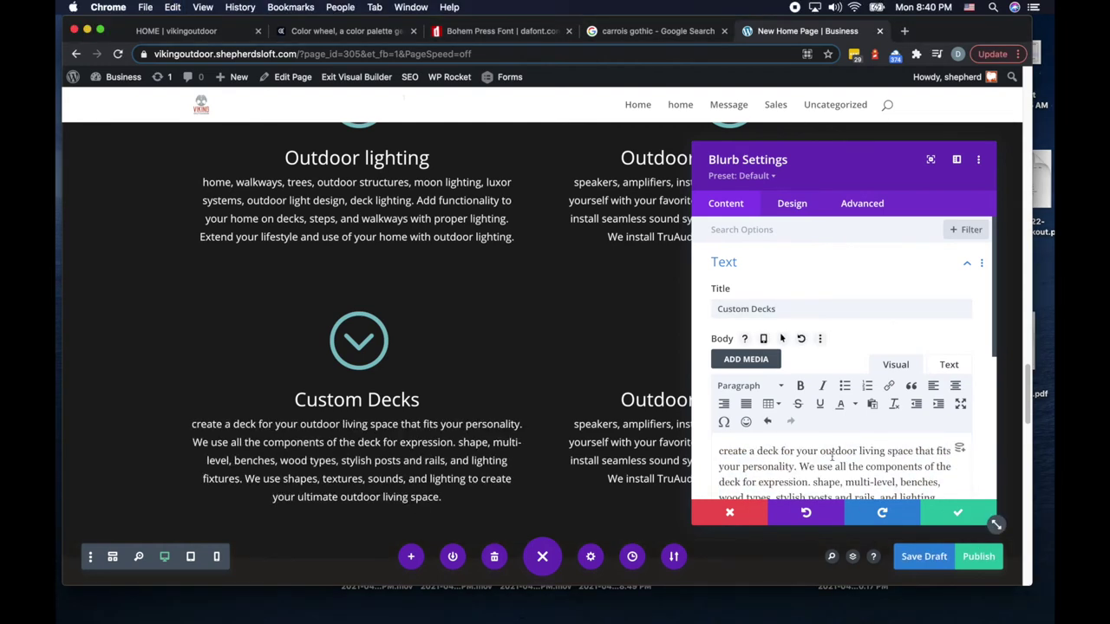
click(957, 512)
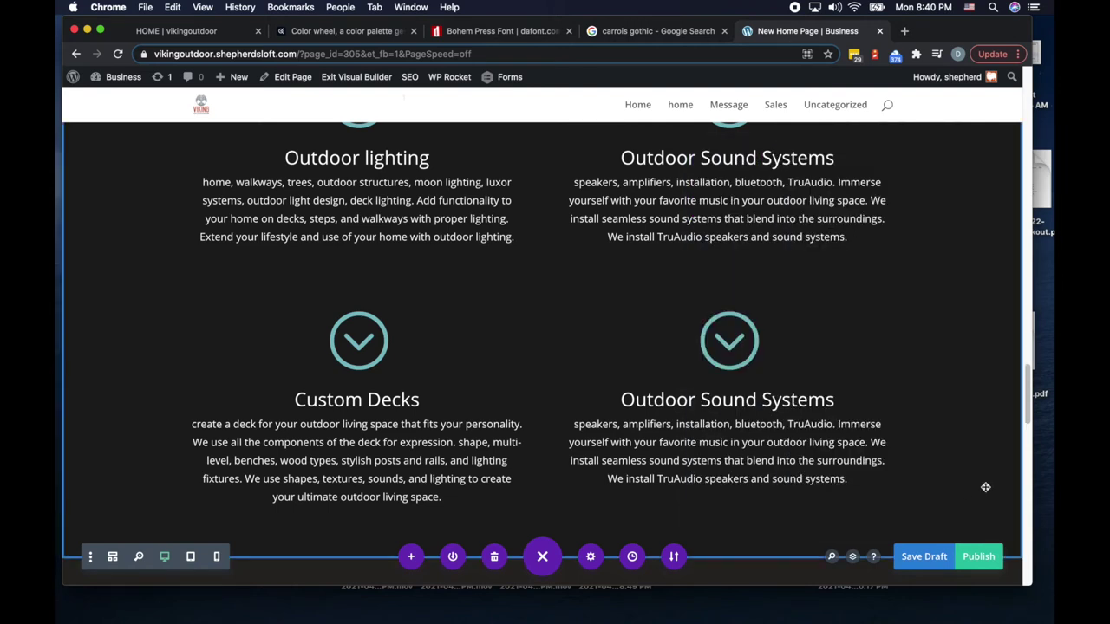
Step: Retitle the lower-right blurb 'Masonry'
click(763, 488)
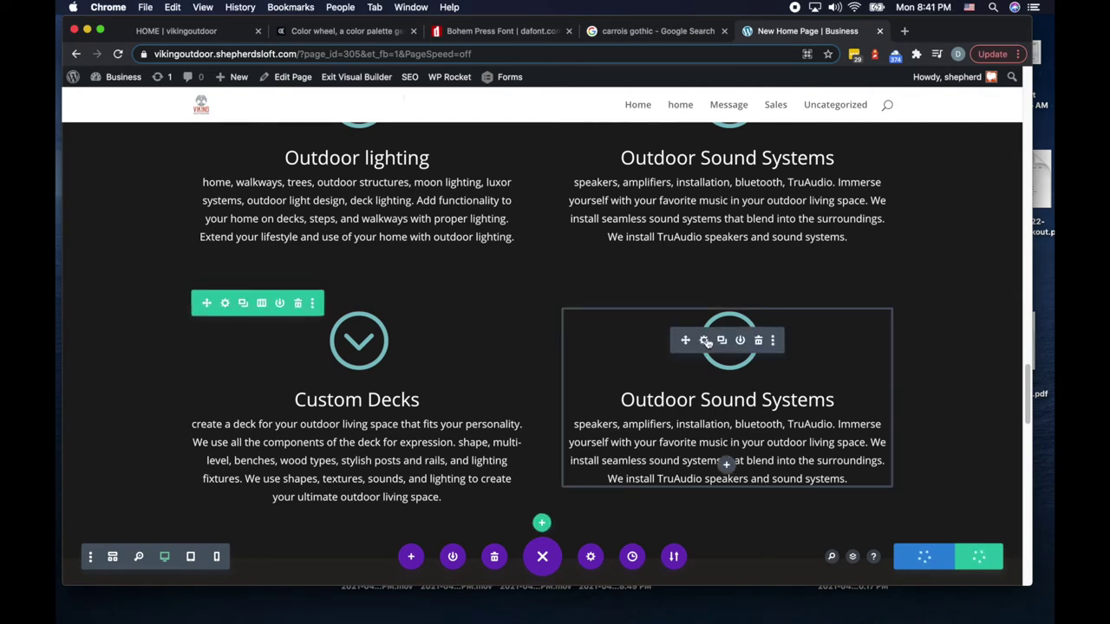
click(711, 344)
double_click(732, 309)
triple_click(732, 310)
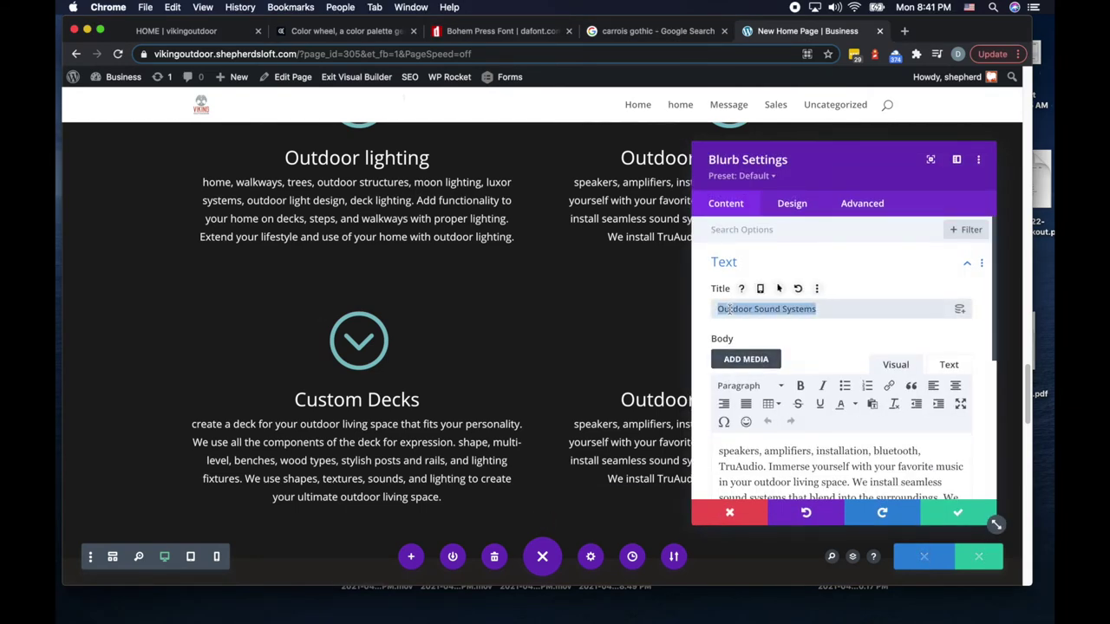
text(Masonry)
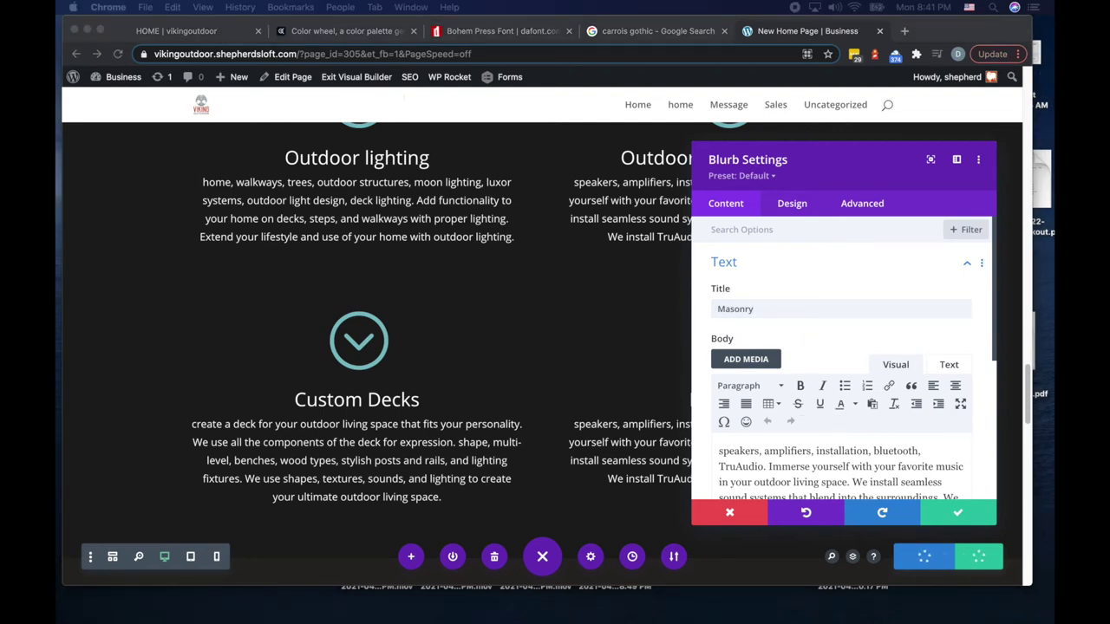
Step: Paste the flagstone and firepits body, fix 'use the stone' and 'heartwarming', and save
click(867, 524)
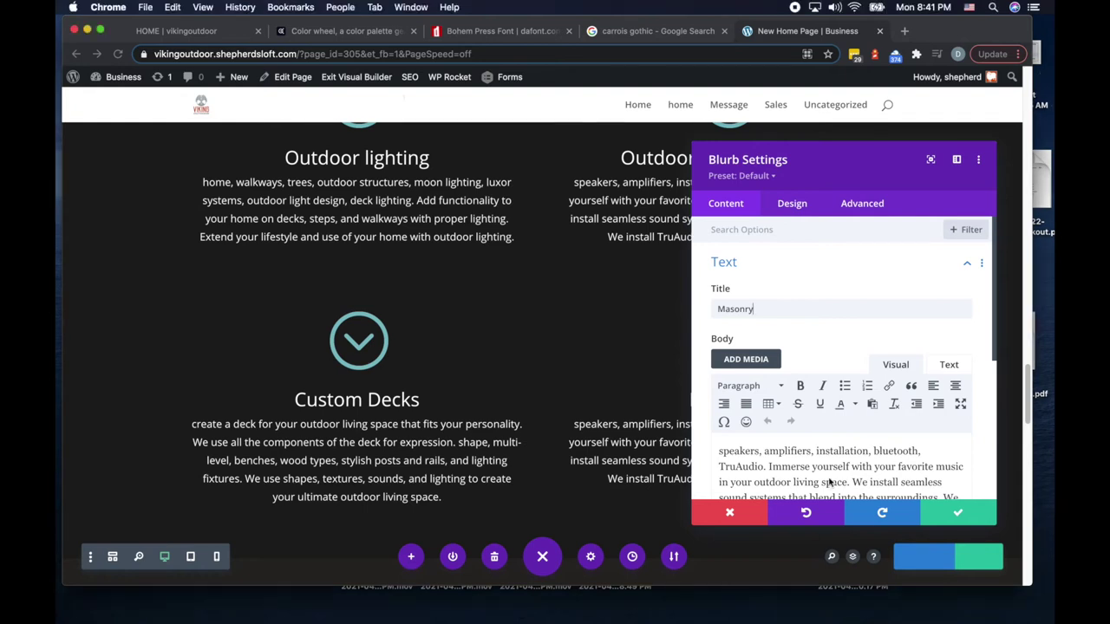
triple_click(776, 456)
key(super+v)
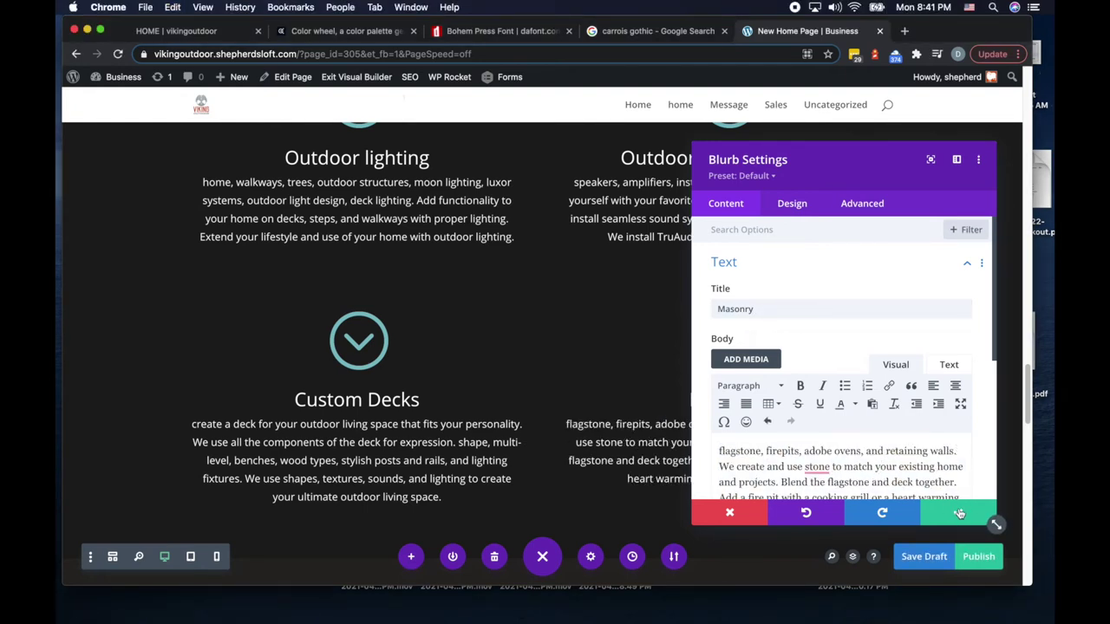
mouse_move(809, 470)
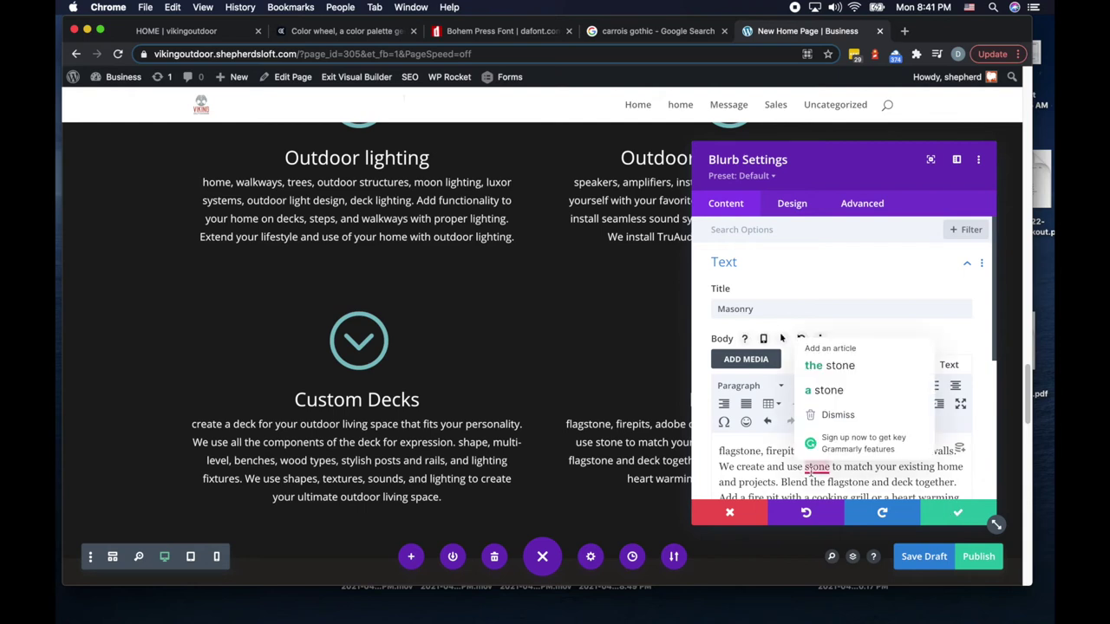
click(828, 365)
scroll(865, 432, down, 1)
scroll(864, 431, down, 1)
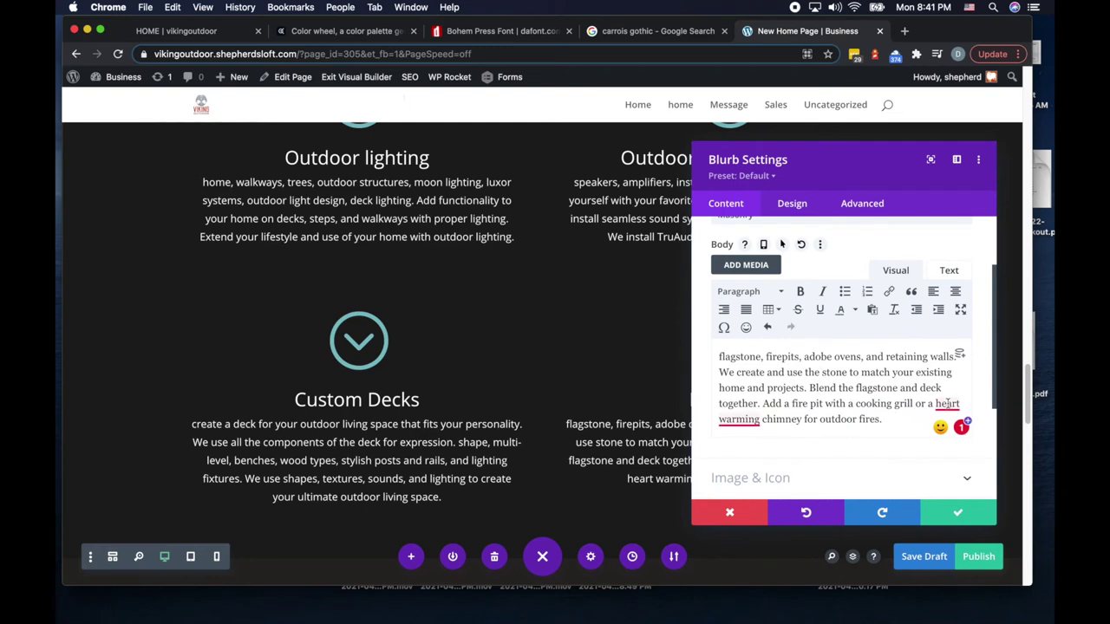
mouse_move(946, 404)
click(929, 439)
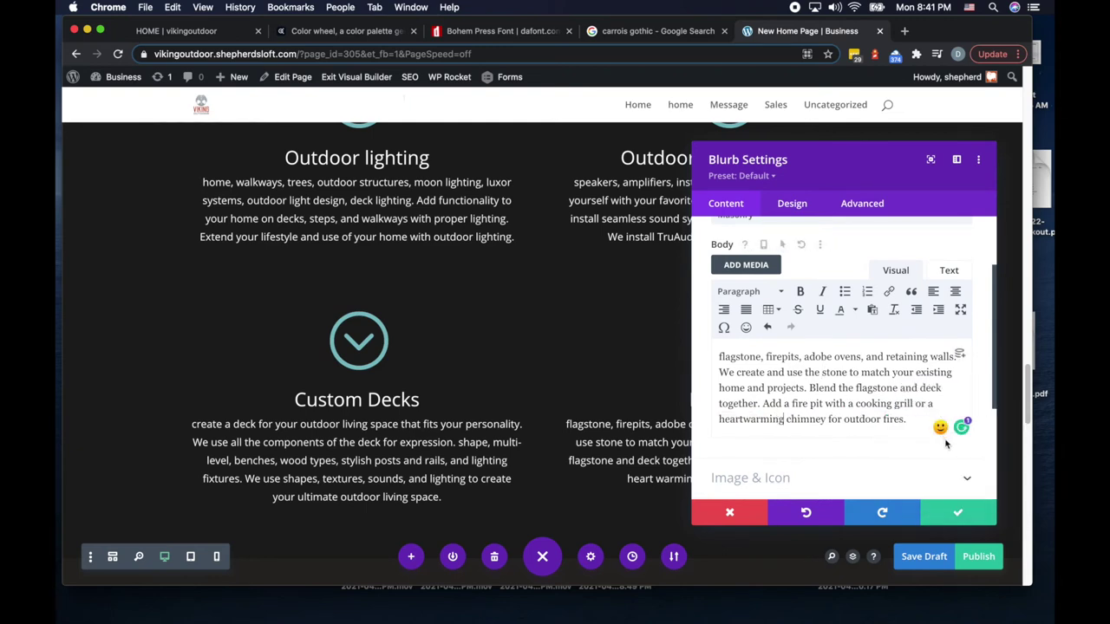
click(958, 509)
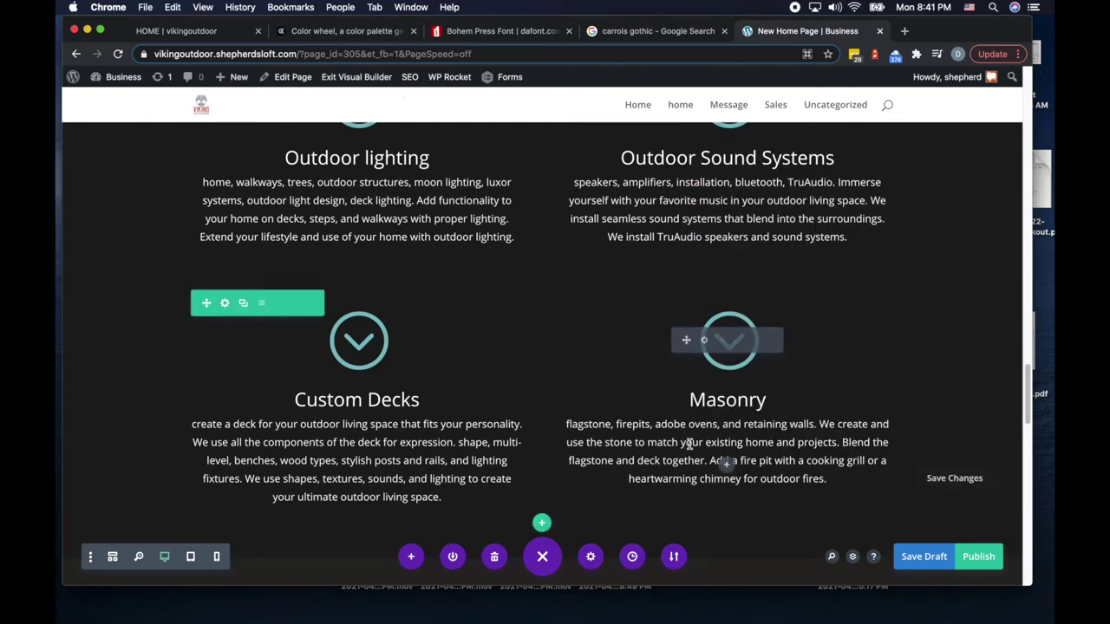
scroll(478, 426, up, 3)
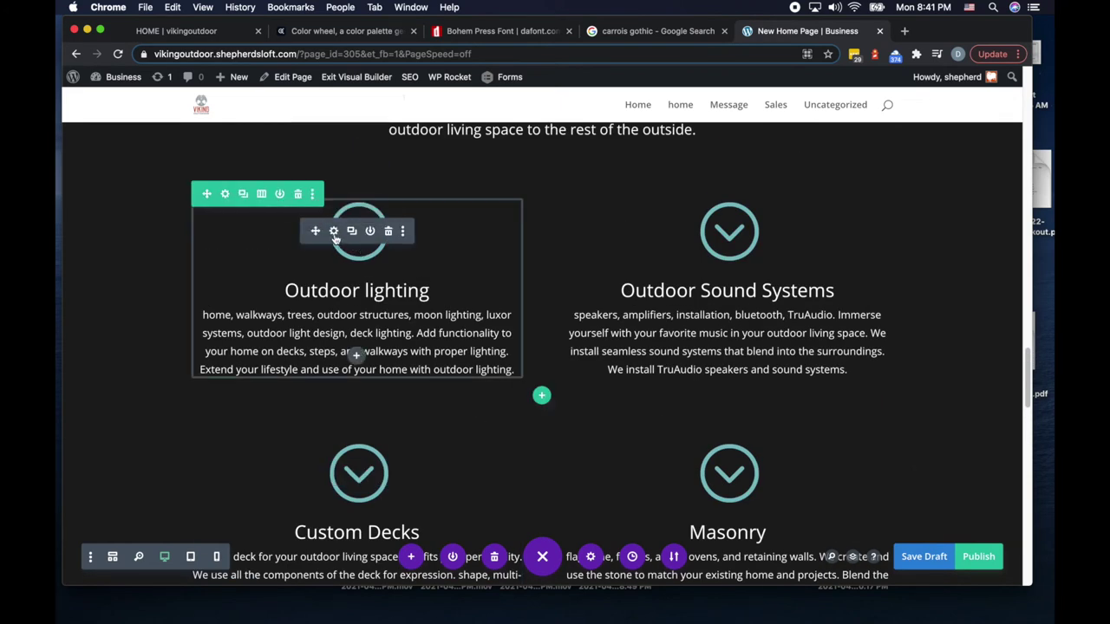
Step: Set the Outdoor lighting blurb's icon colour to grey #778287 and save
click(334, 234)
click(804, 212)
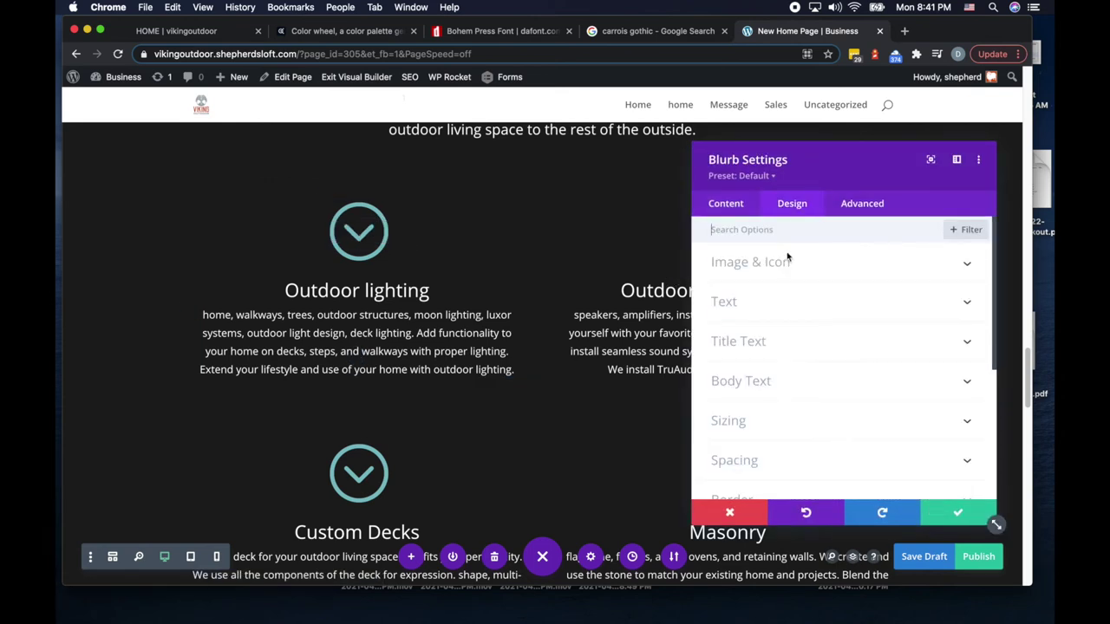
click(755, 262)
click(817, 317)
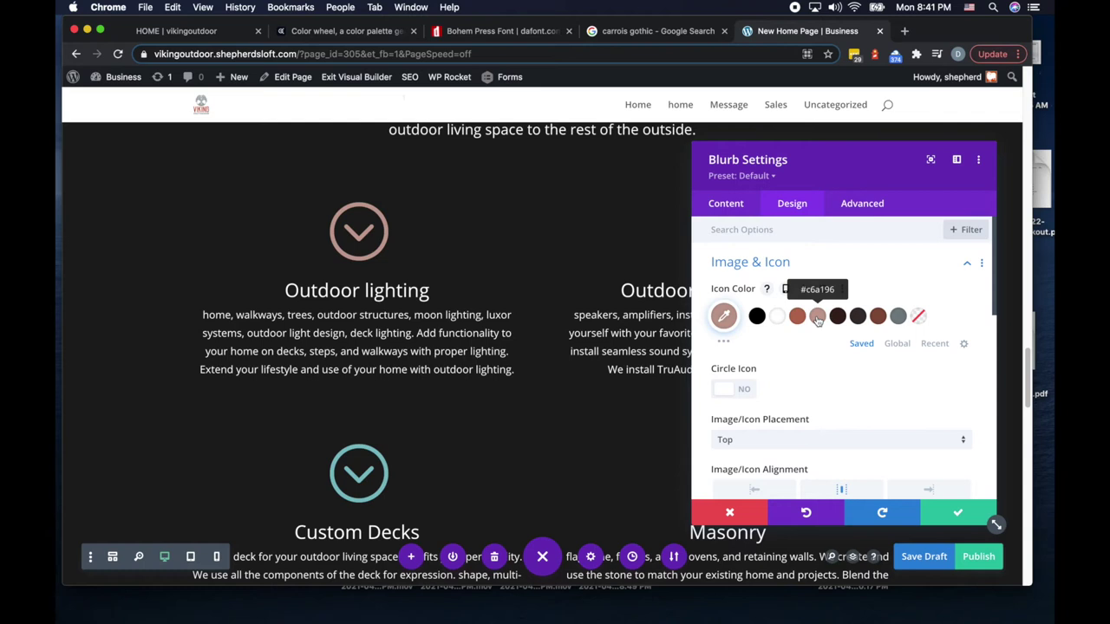
click(898, 318)
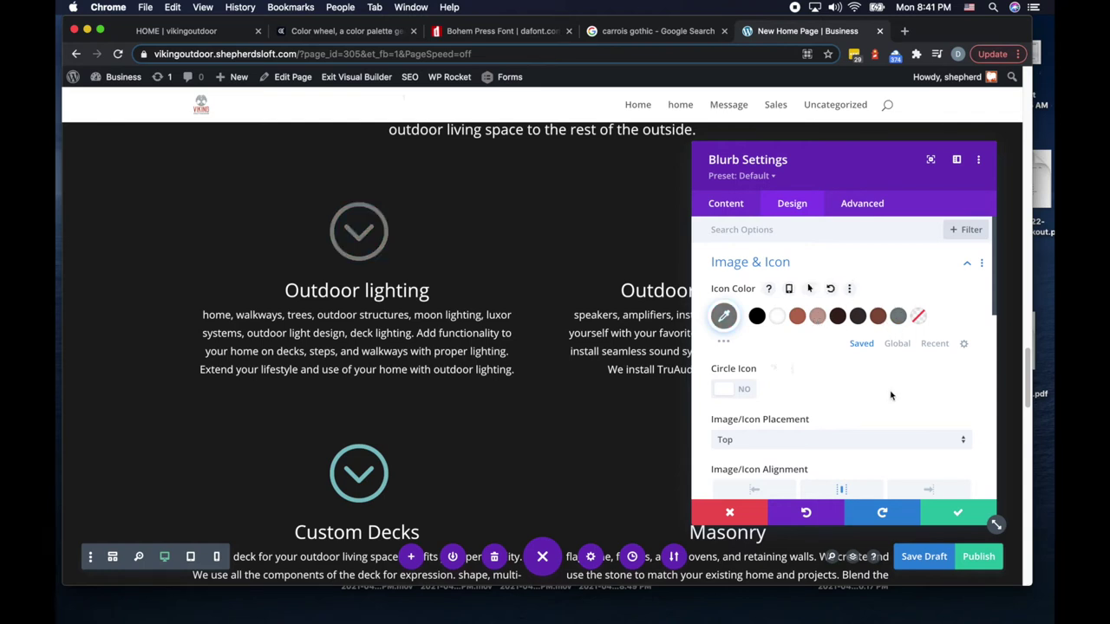
click(960, 513)
Step: Extend this blurb's styles to all blurbs in This Section
click(403, 231)
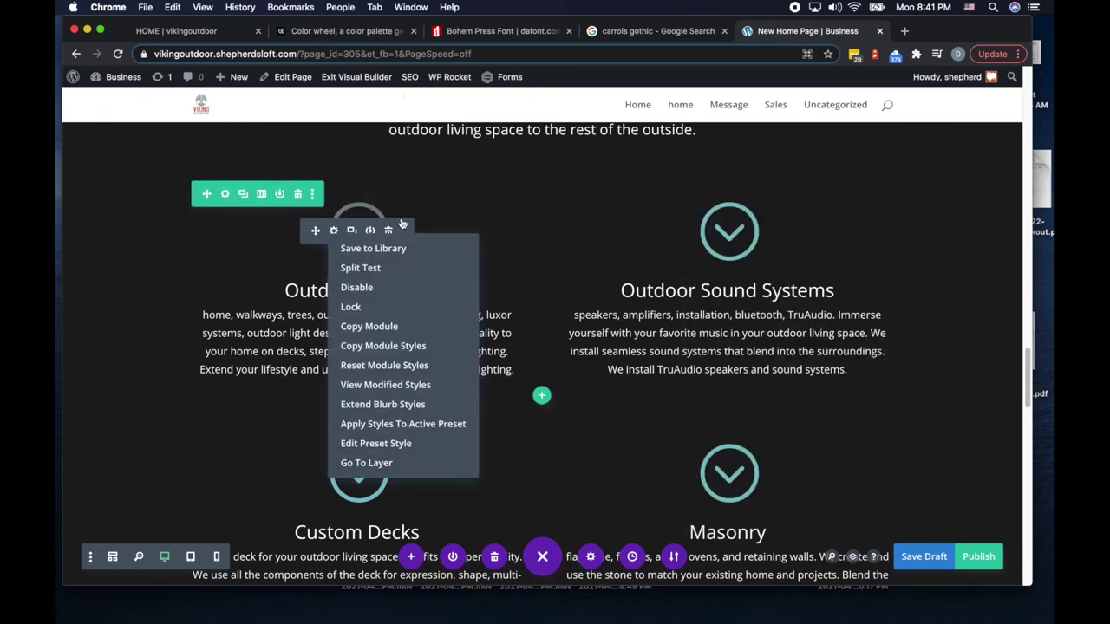
click(403, 233)
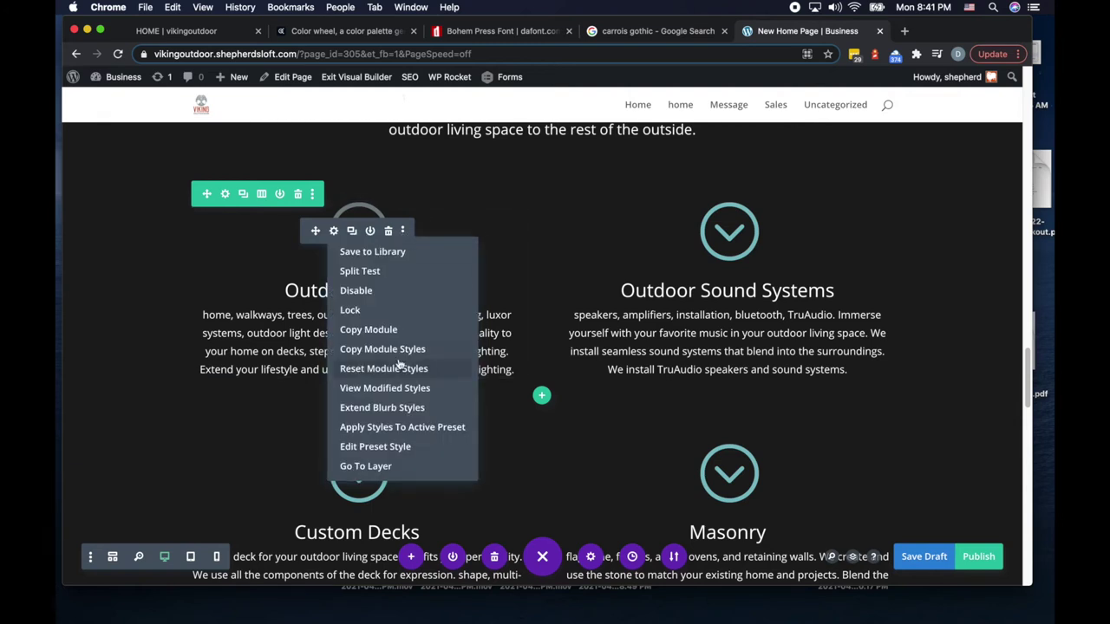
click(396, 411)
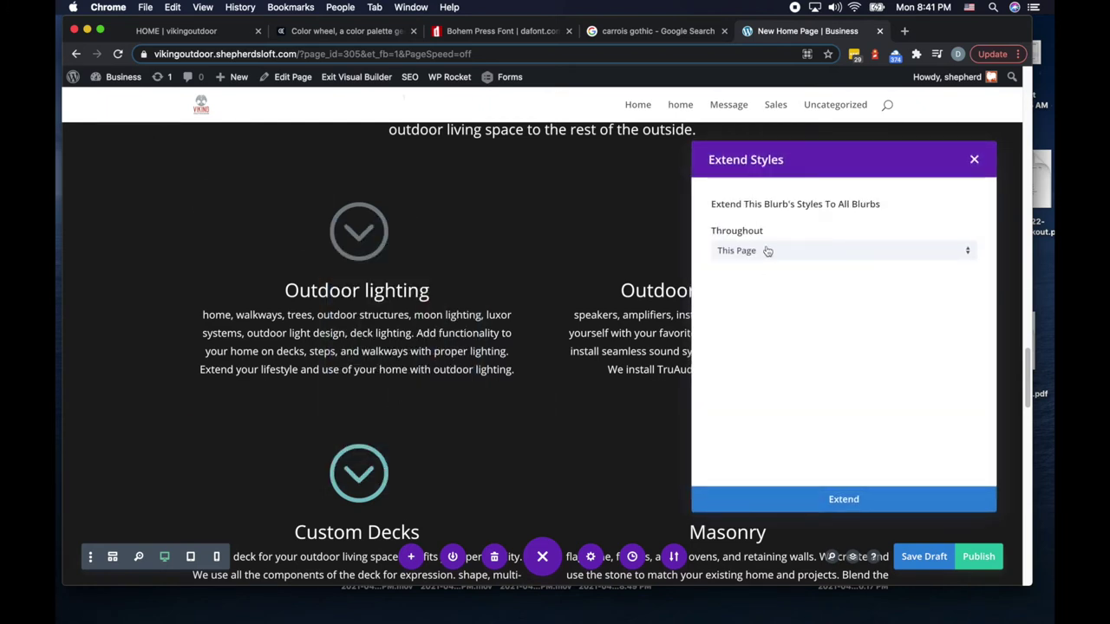
click(768, 251)
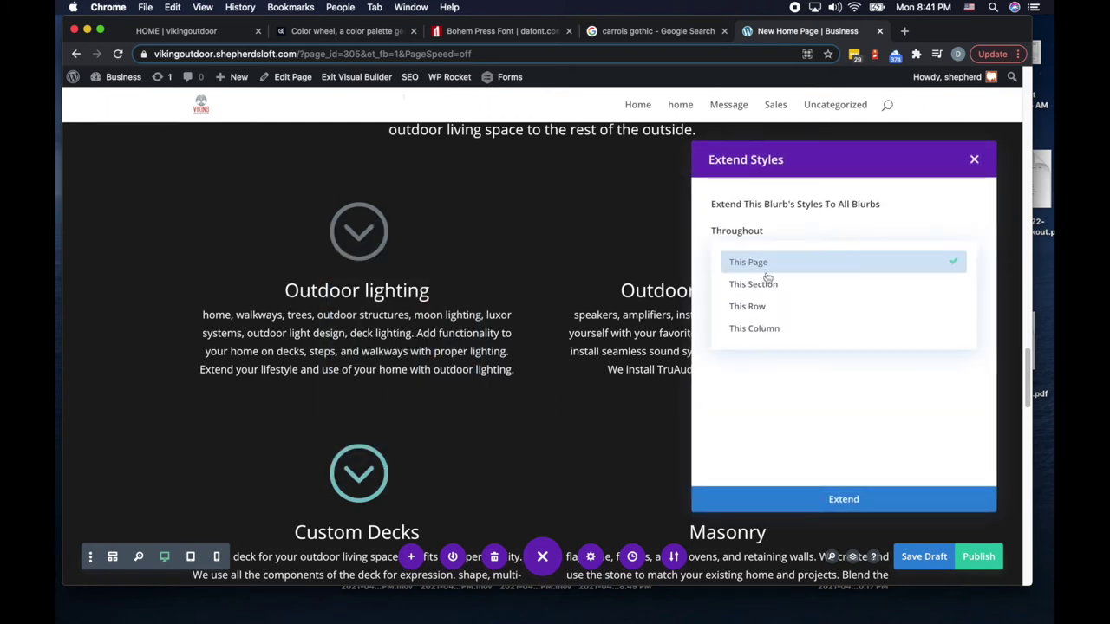
click(752, 285)
click(845, 502)
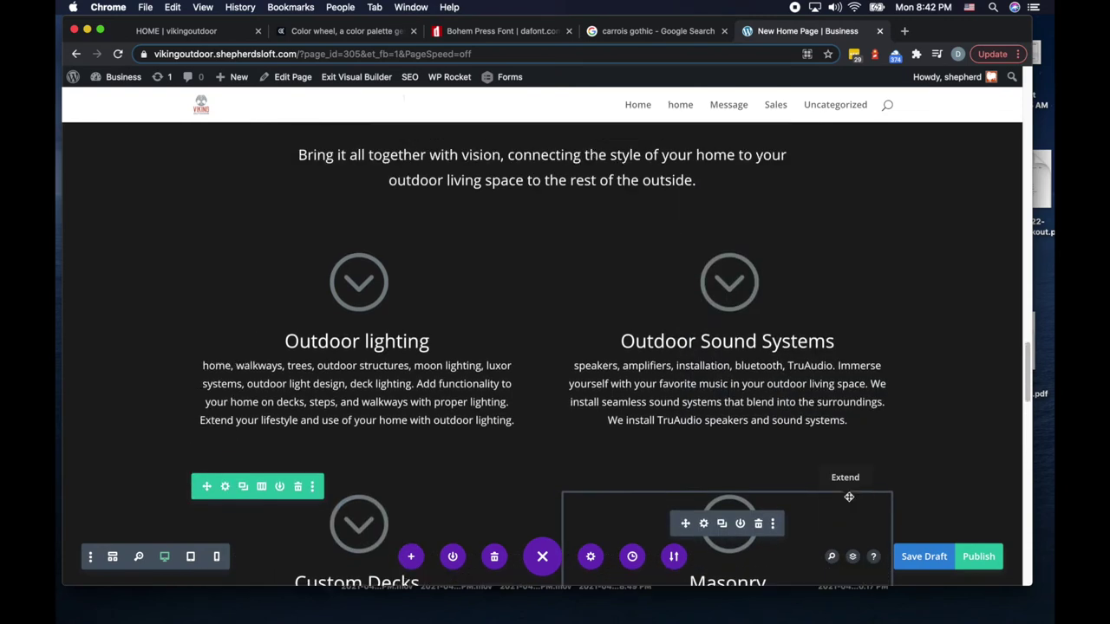
Step: Scroll the page until the Happy Students testimonials sit below the services section
scroll(848, 496, down, 5)
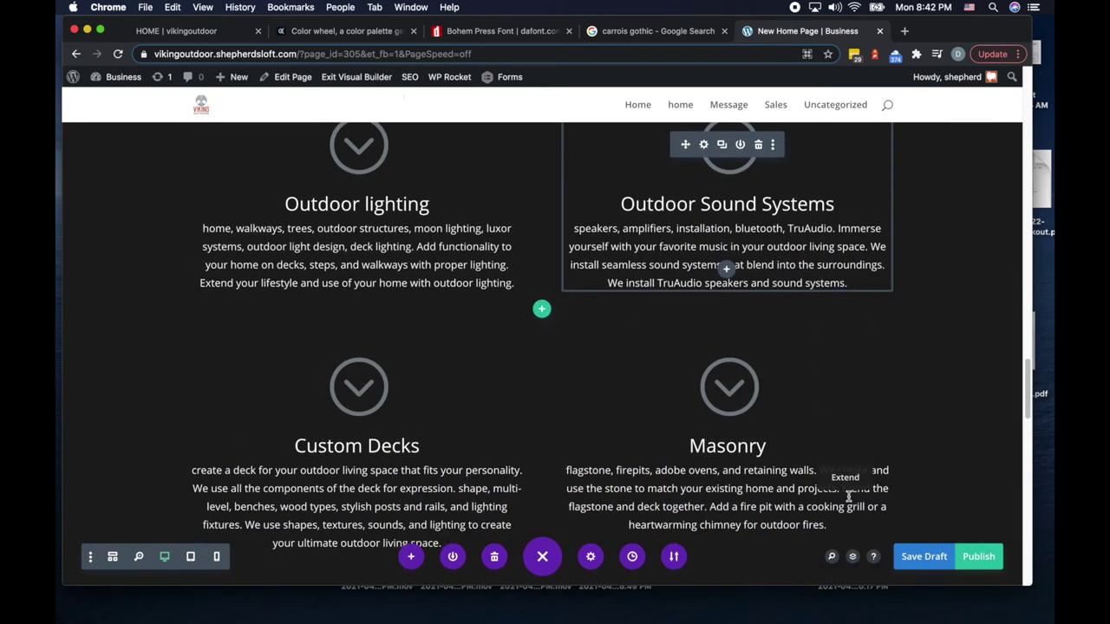
scroll(848, 496, down, 2)
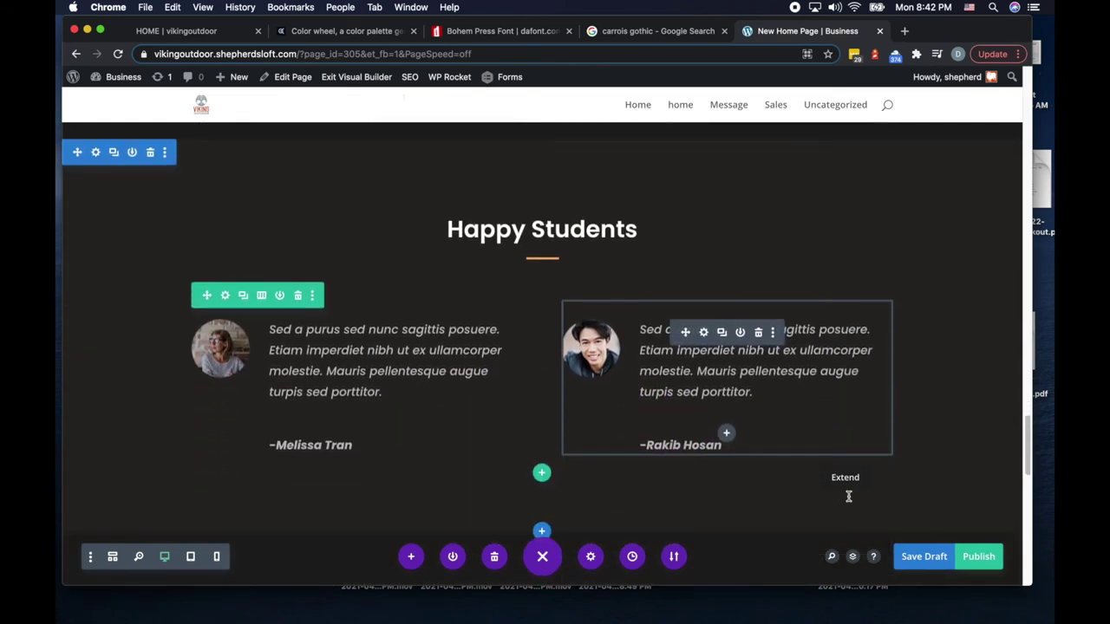
scroll(848, 496, up, 5)
scroll(848, 496, up, 4)
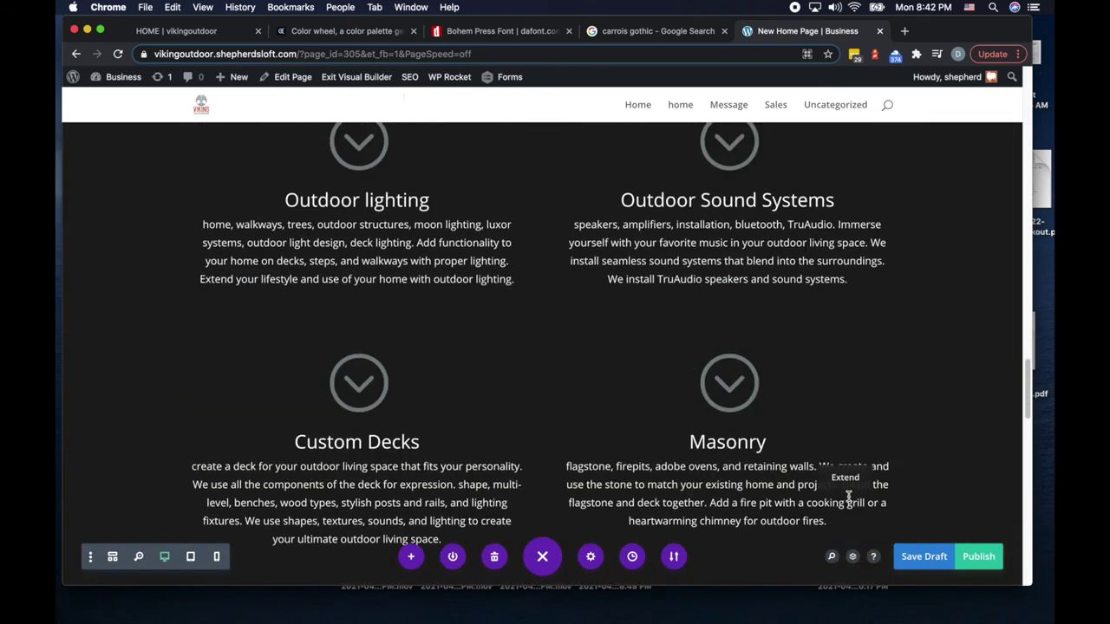
scroll(848, 496, up, 9)
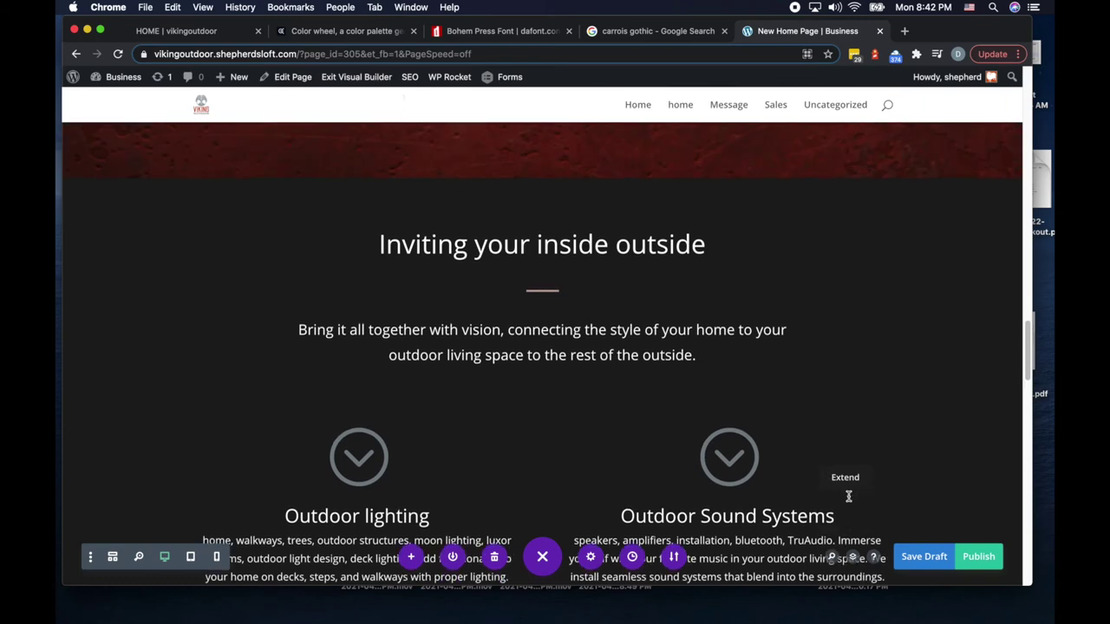
scroll(848, 497, up, 3)
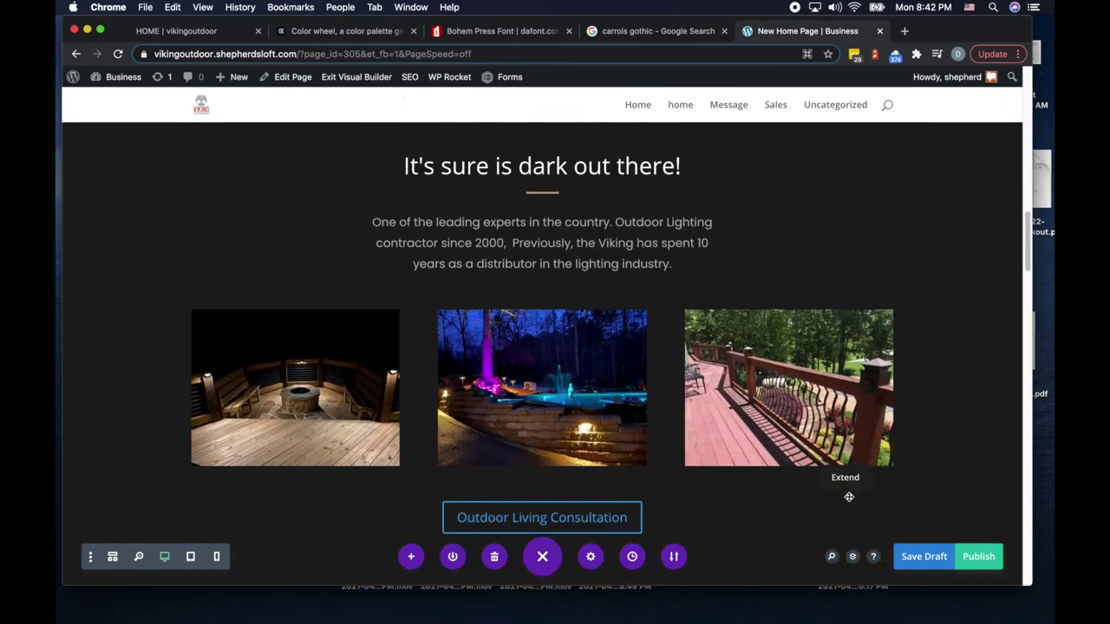
scroll(849, 497, down, 7)
scroll(849, 497, down, 7)
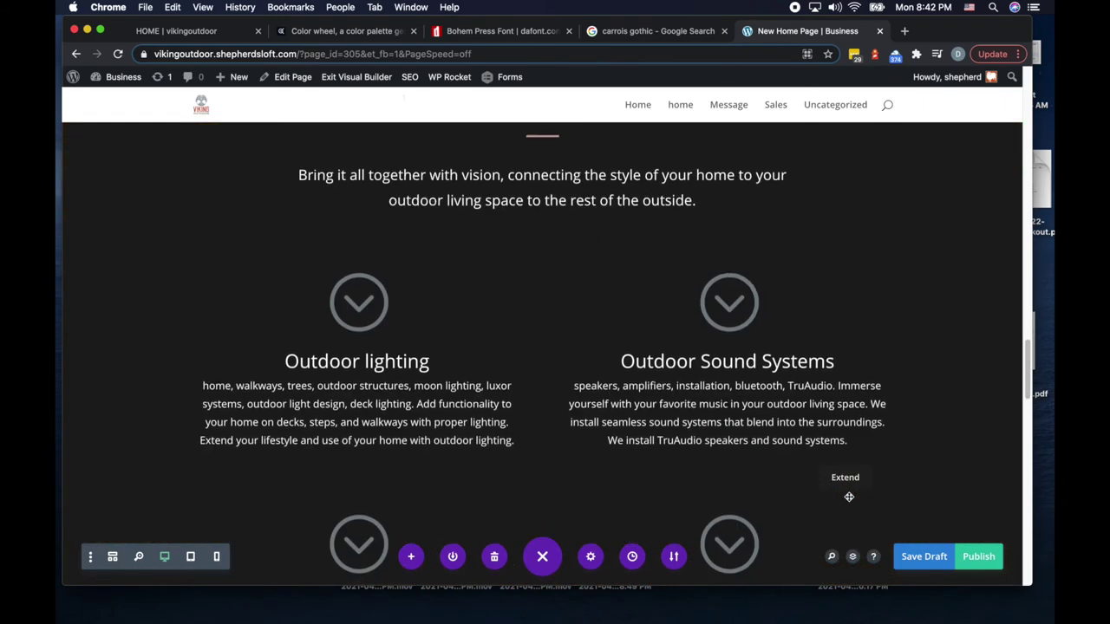
scroll(849, 497, down, 2)
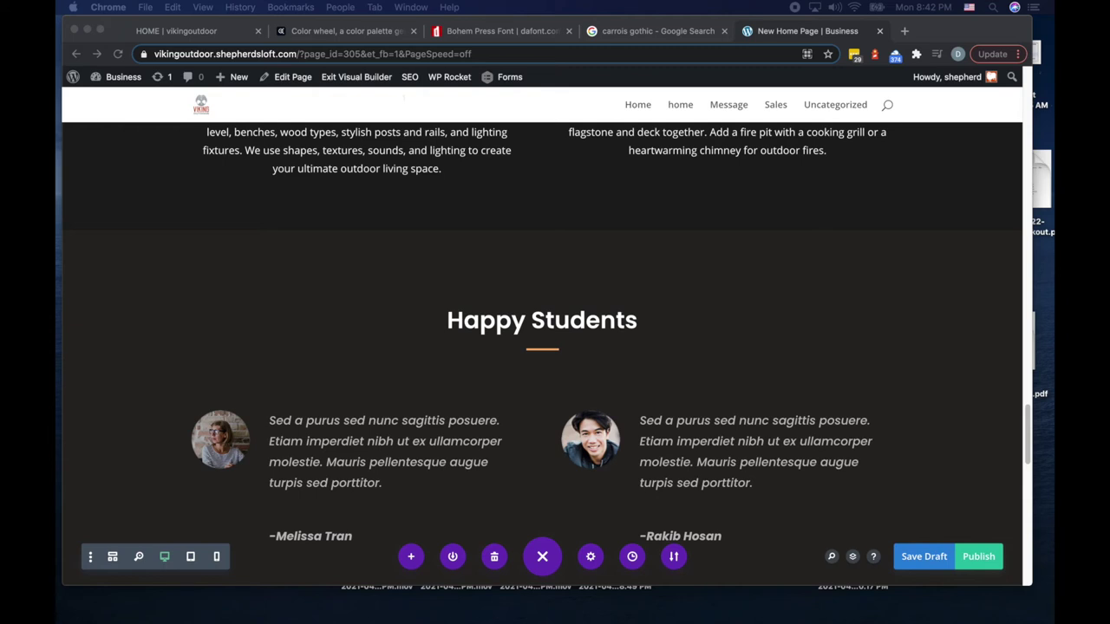
Step: Paste a real review into the left testimonial, delete its author name, and save
click(431, 432)
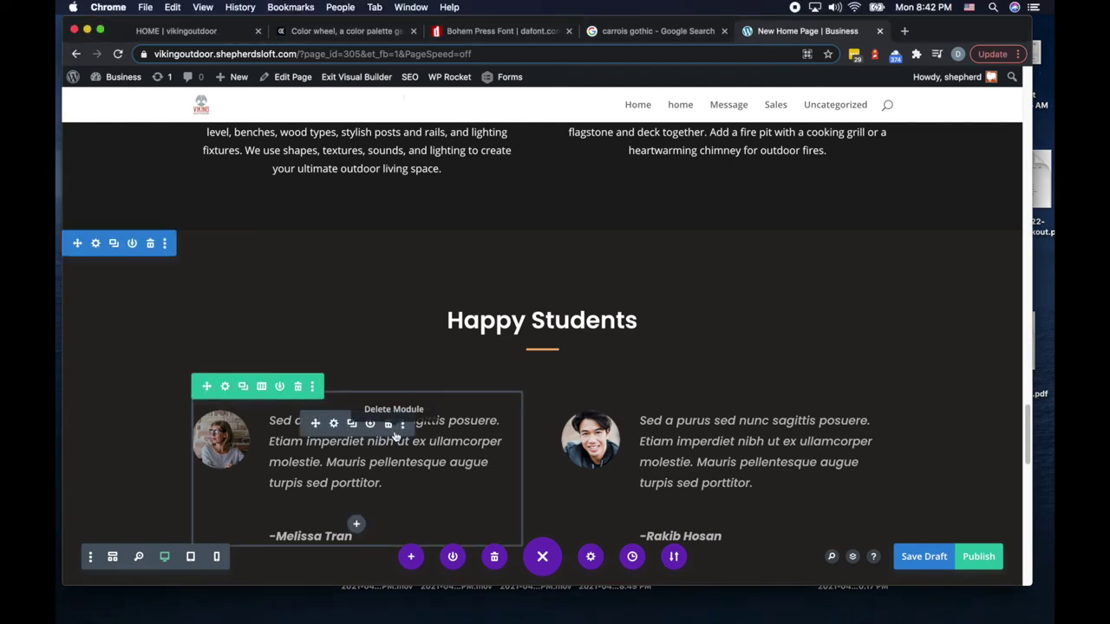
click(334, 423)
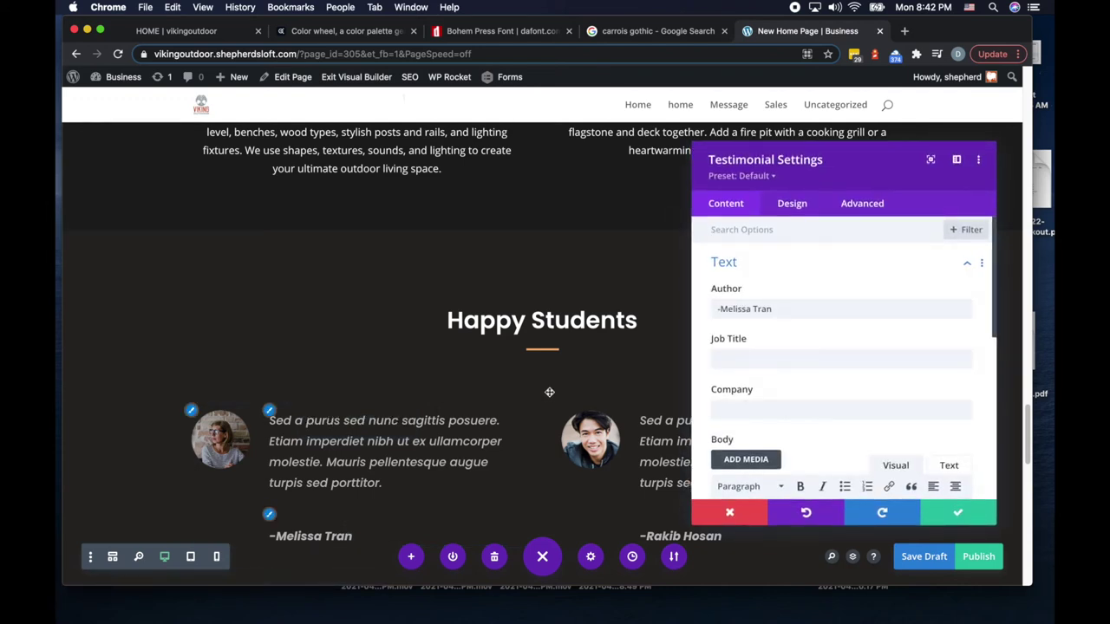
scroll(793, 378, down, 4)
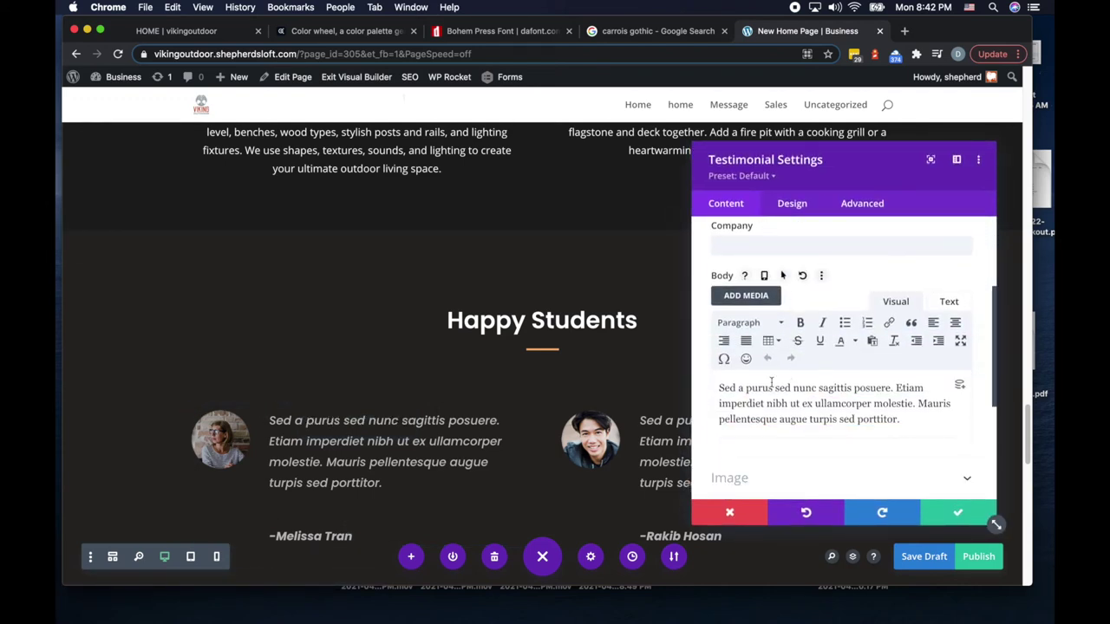
triple_click(771, 382)
key(cmd+v)
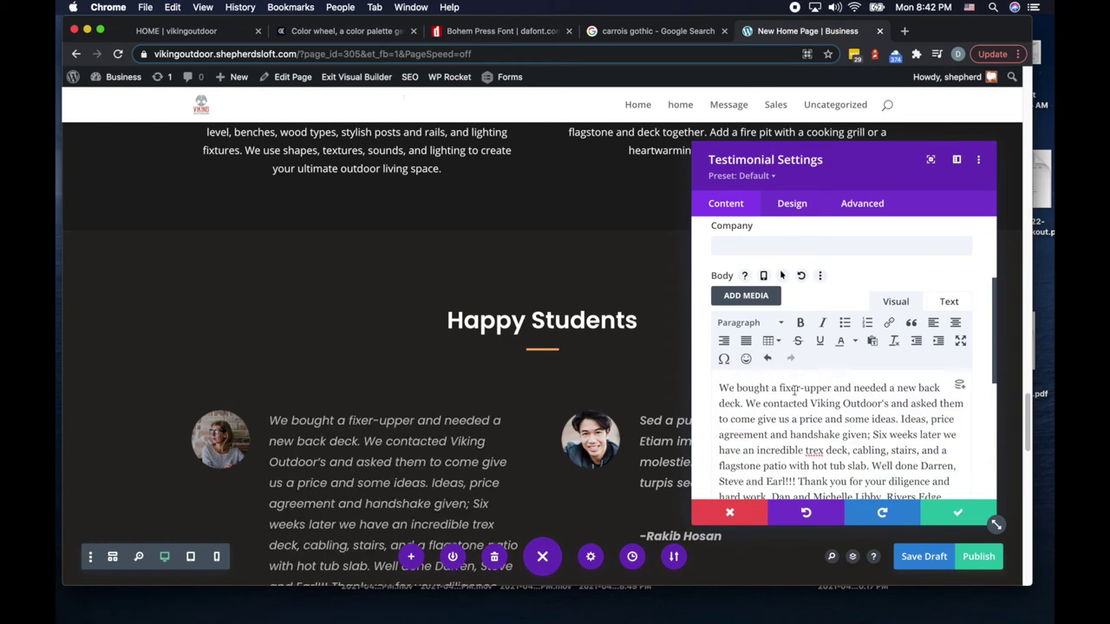
scroll(547, 439, down, 4)
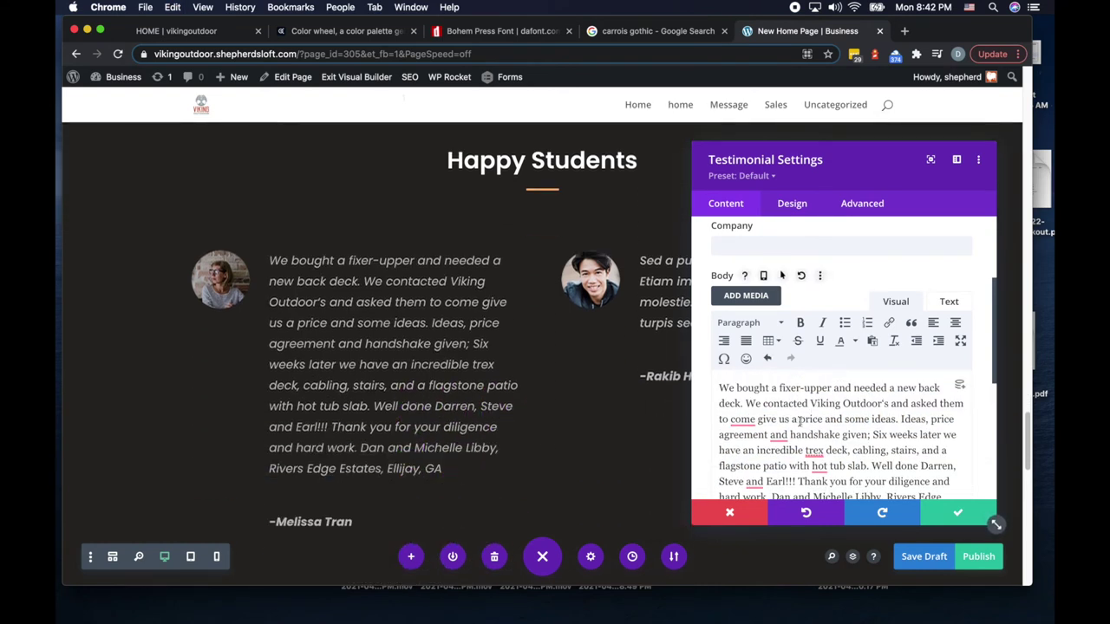
scroll(804, 423, up, 4)
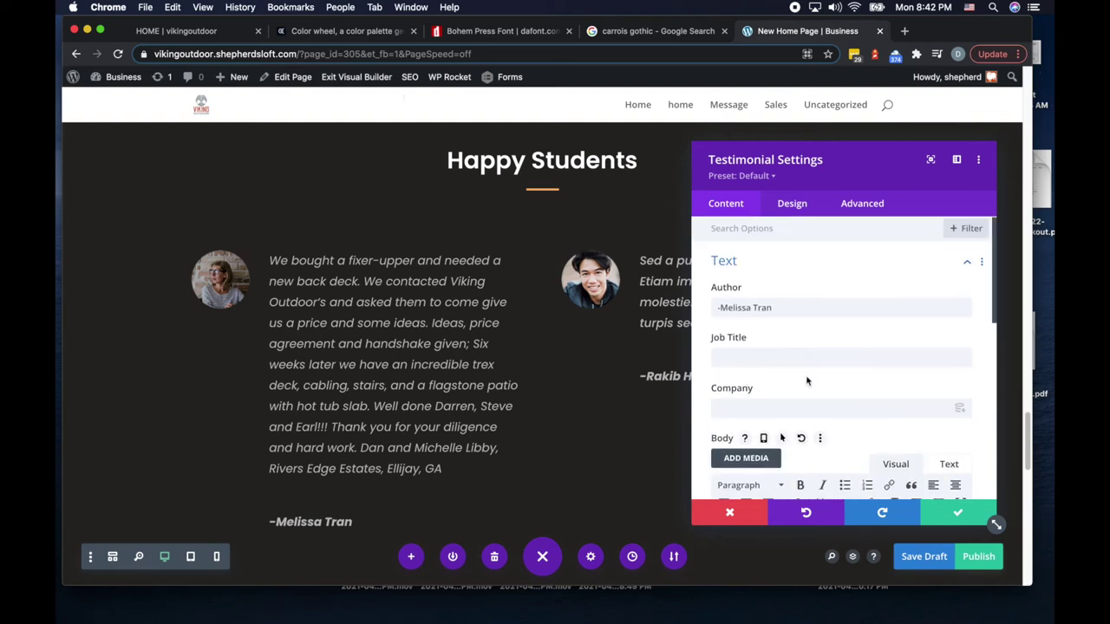
triple_click(774, 308)
key(BackSpace)
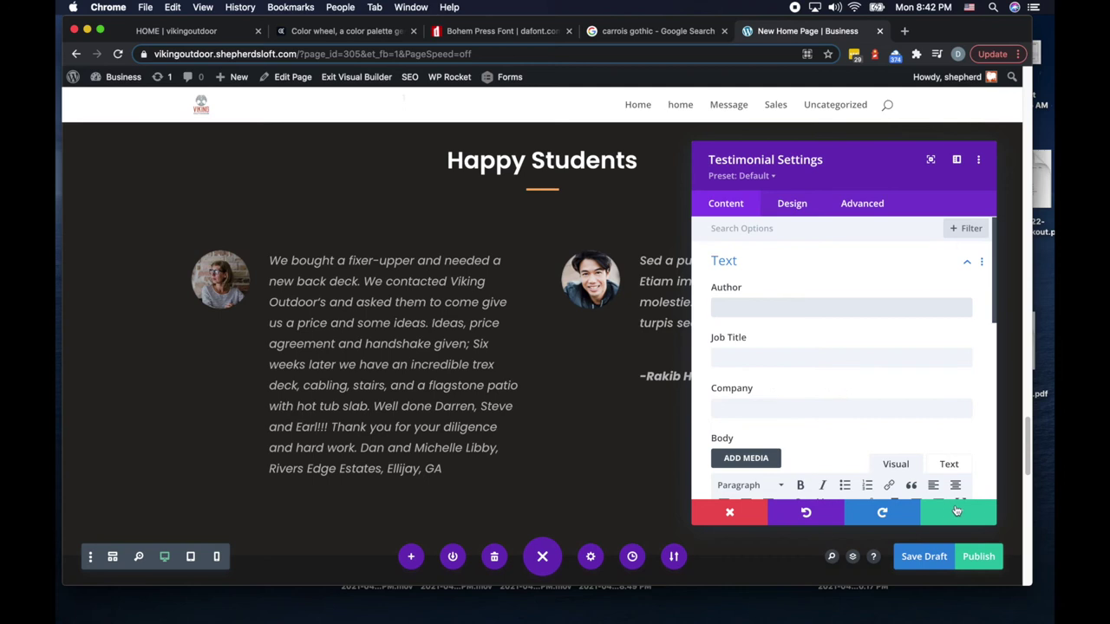
click(950, 512)
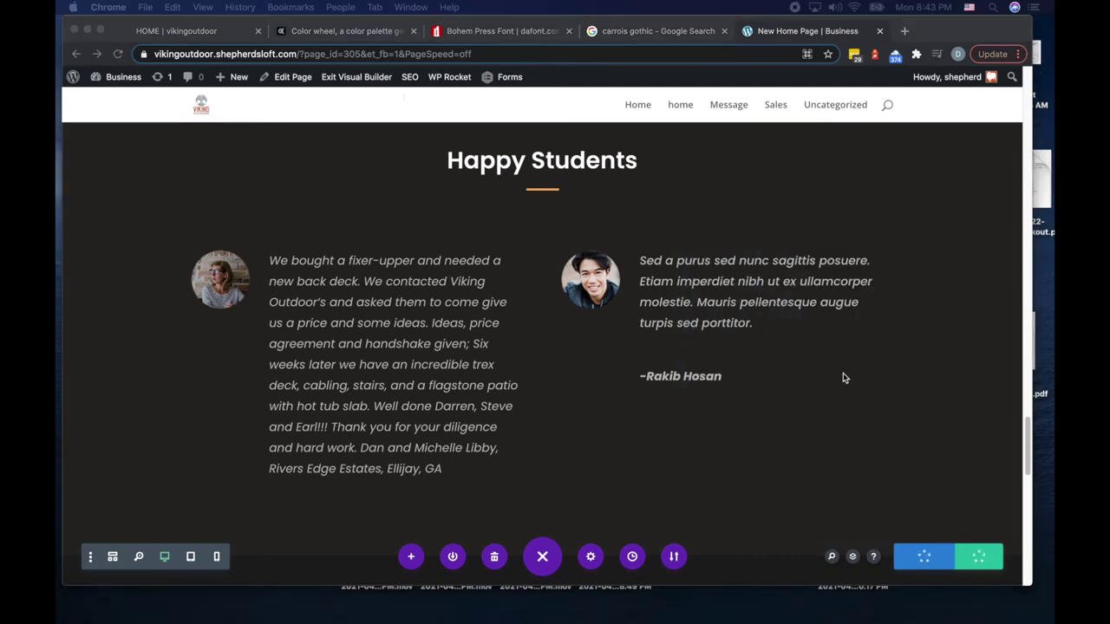
Step: Clear the right testimonial's author, paste the bistro-lighting review, save, and duplicate the row
click(751, 332)
click(703, 265)
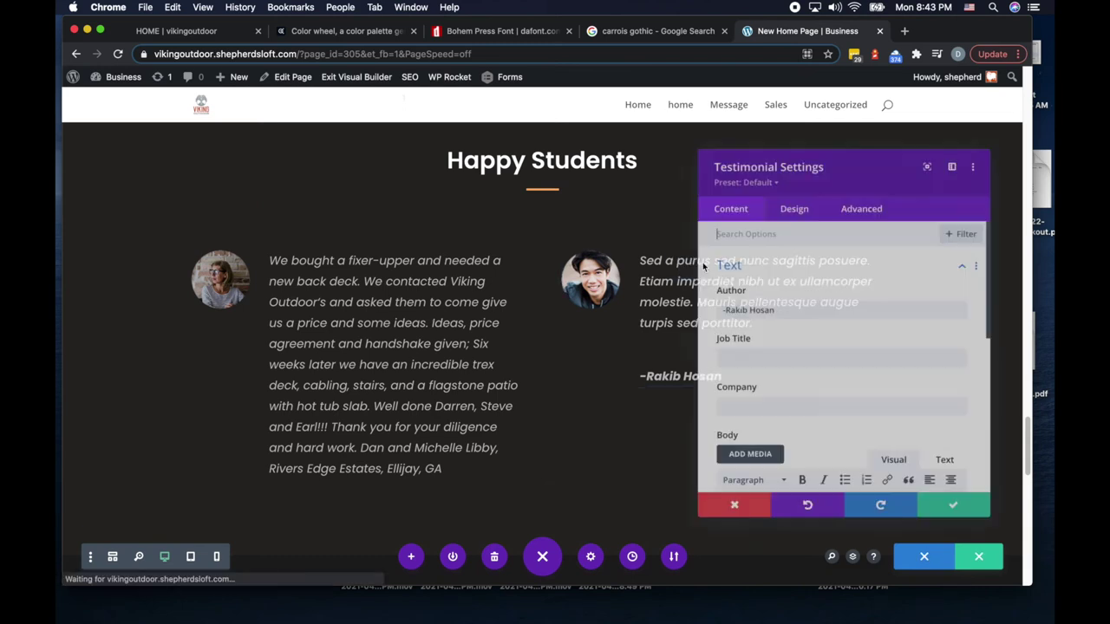
triple_click(763, 309)
key(BackSpace)
scroll(795, 353, down, 5)
scroll(797, 357, down, 3)
scroll(787, 319, up, 3)
triple_click(767, 292)
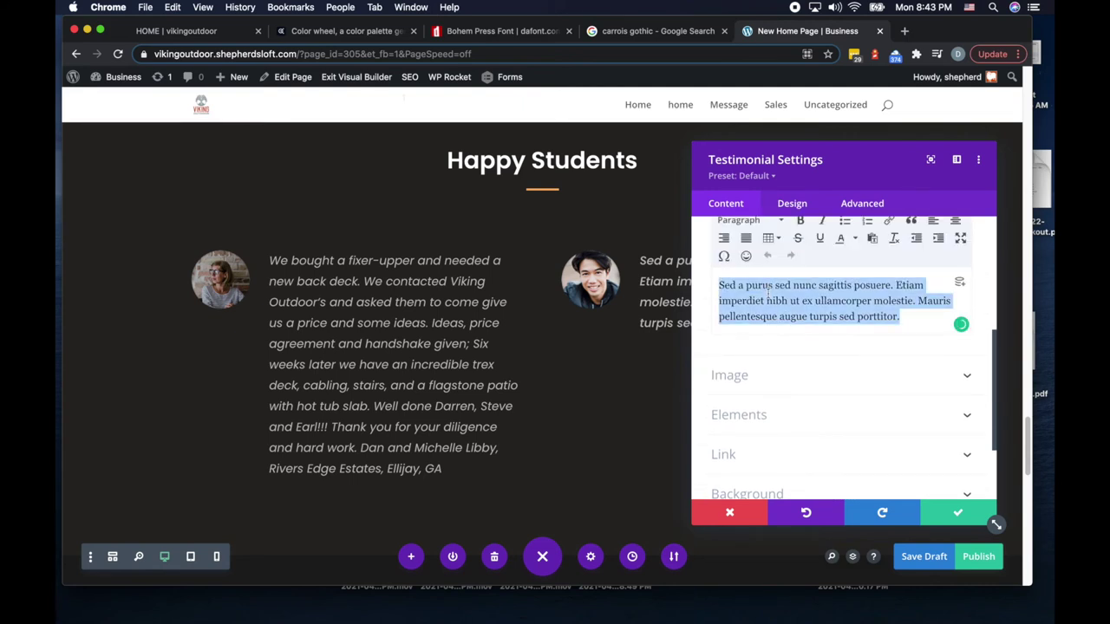
text(Wesley and crew installed bistro lighting in our front yard and patio which we have enjoyed.  Recently a couple of lights went out apparently due to a break in the underground wiring.  Wesley promptly came out, dug up the wiring, and effected the repairs.  Great service!)
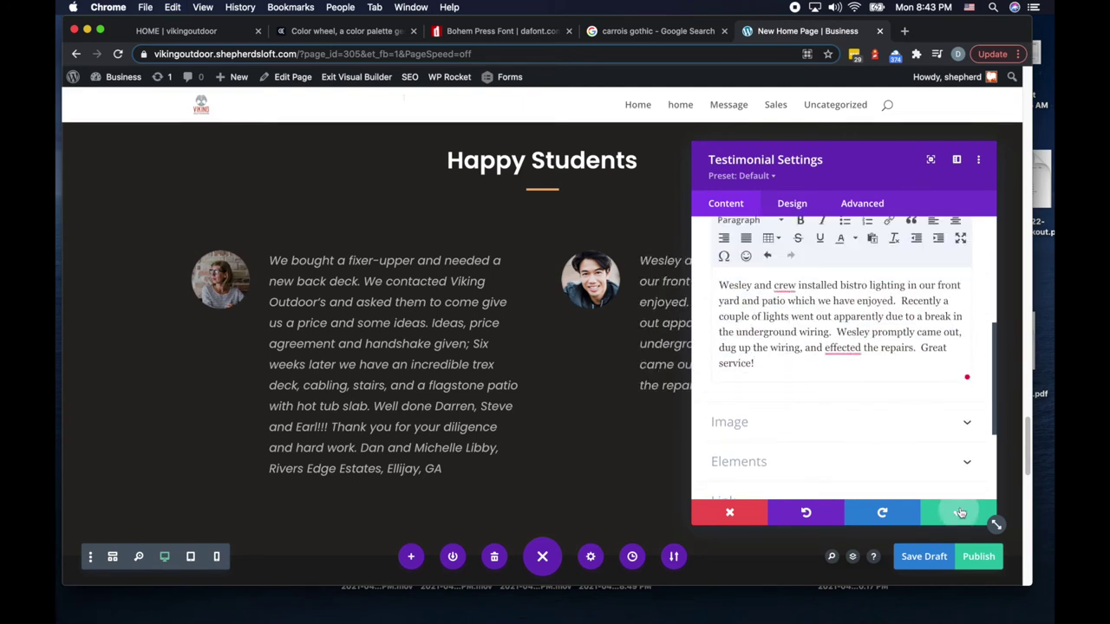
click(953, 513)
mouse_move(364, 278)
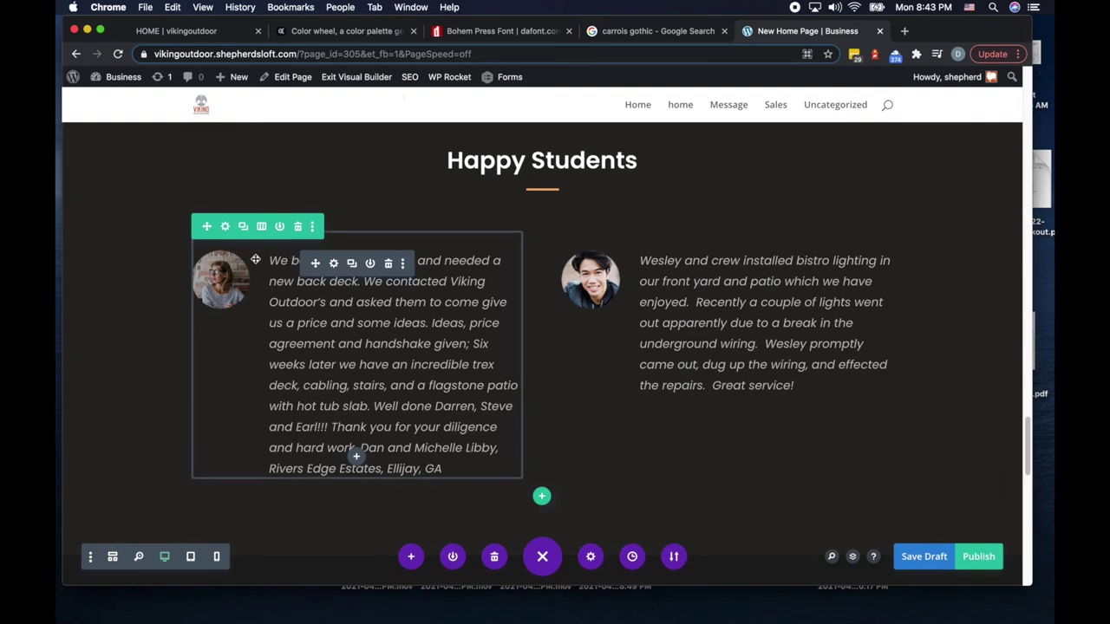
click(244, 227)
Step: Paste the Nextdoor-referral review into the copied left testimonial and save the draft
scroll(437, 329, down, 5)
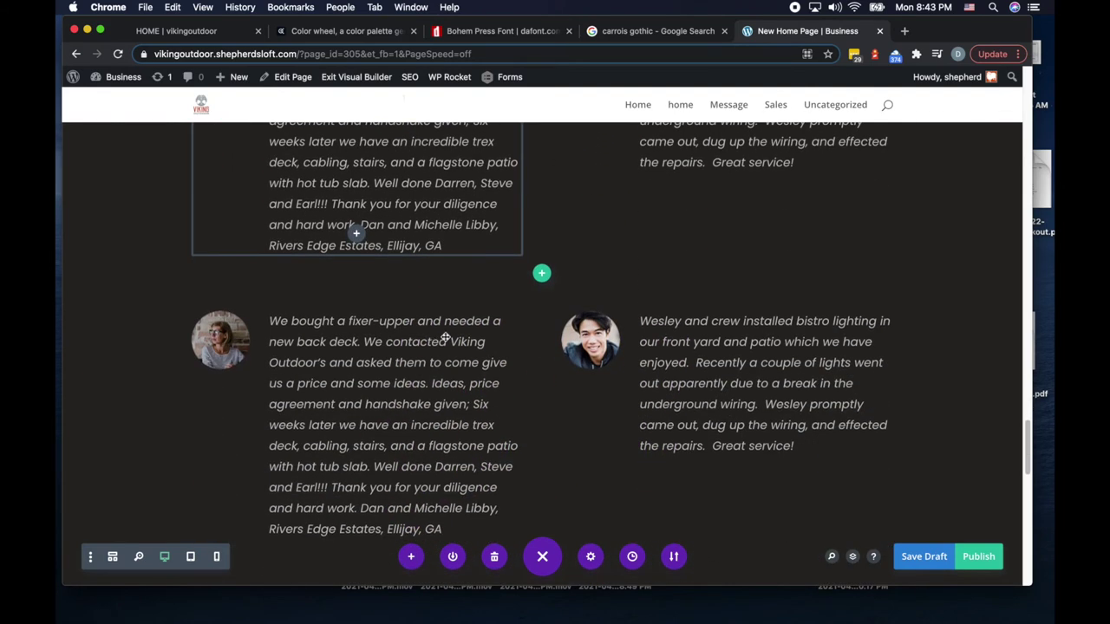
click(1041, 179)
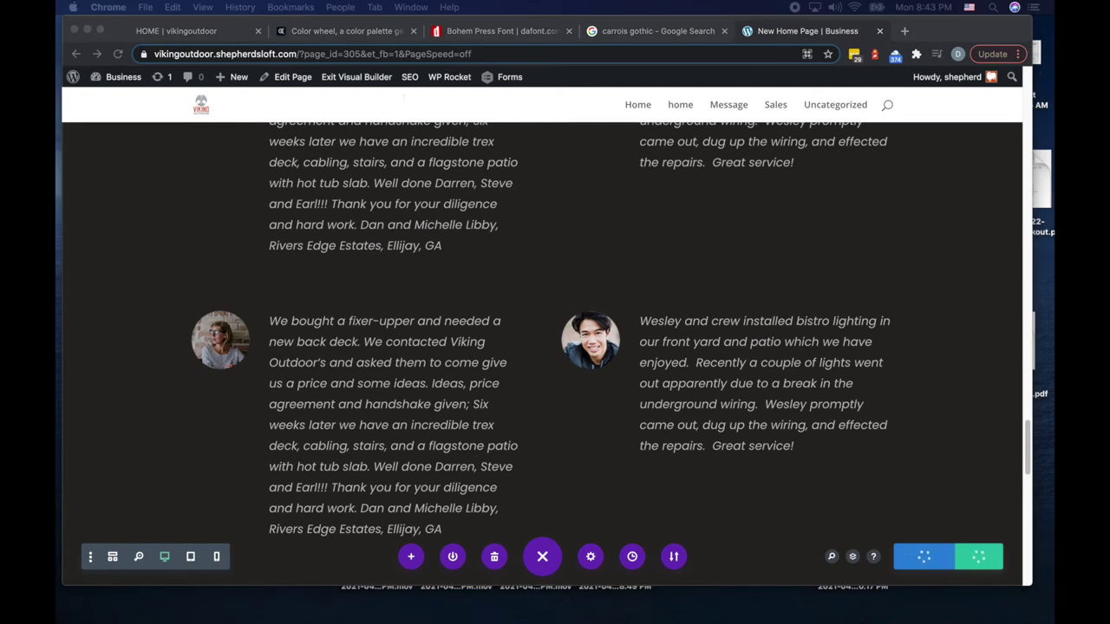
click(416, 344)
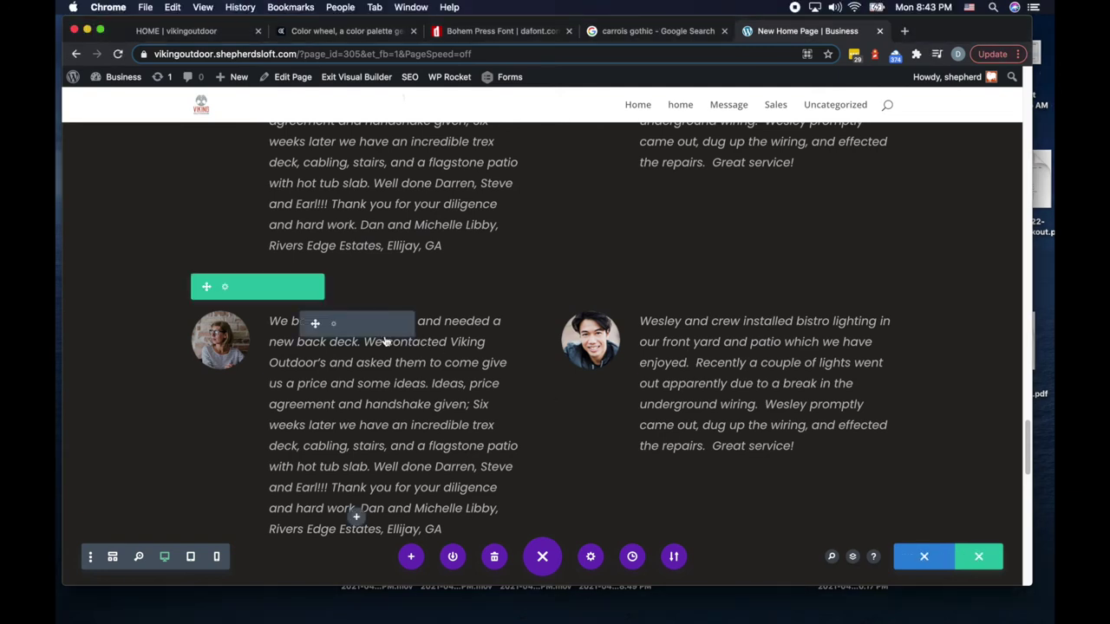
click(339, 330)
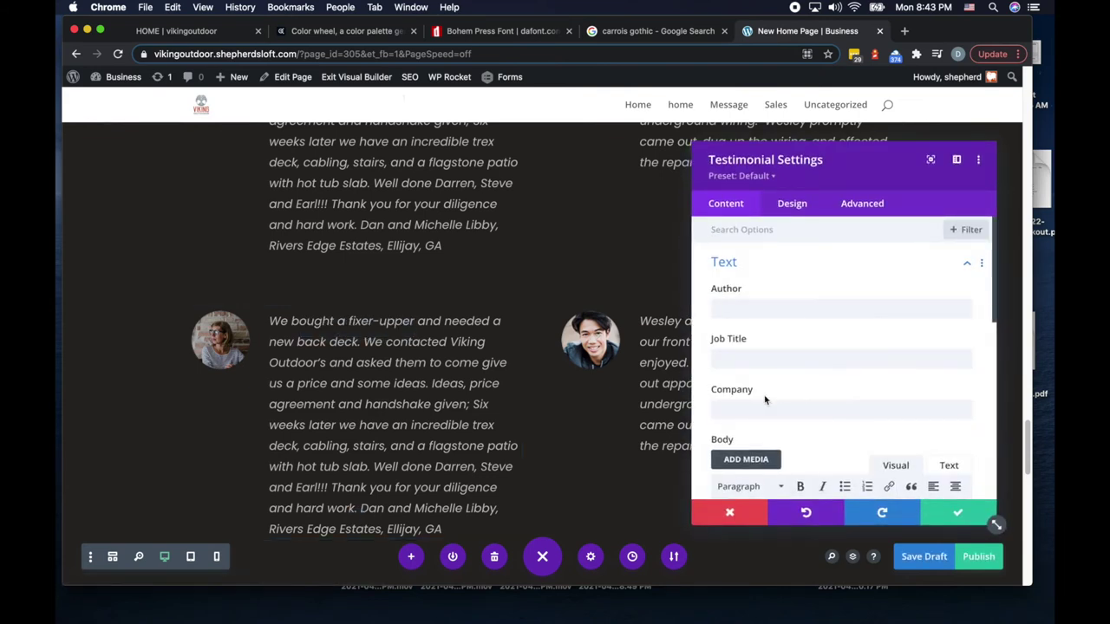
scroll(768, 396, down, 5)
scroll(763, 382, up, 3)
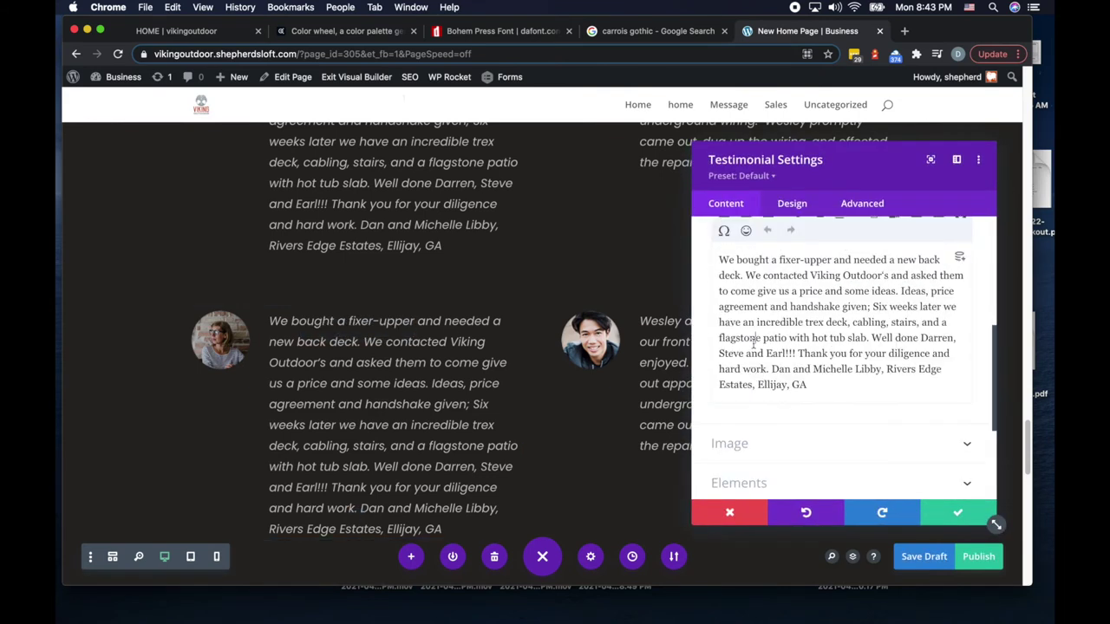
key(super+a)
text(Viking Outdoor did an absolutely amazing job on our outdoor projects. After we reached out on local FB and Nextdoor groups to have one job done, Darren contacted us and came out and gave us an extremely reasonable quote. We set a date and time for them to start and that is exactly when they showed! (That has not always been the case with other businesses we've dealt with locally).)
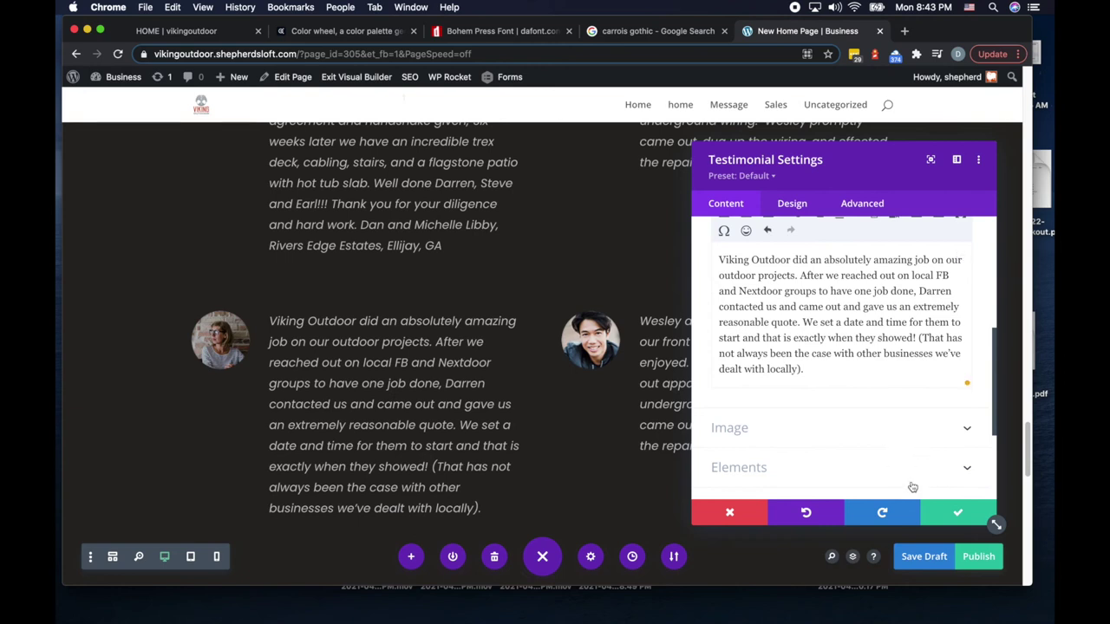
click(964, 513)
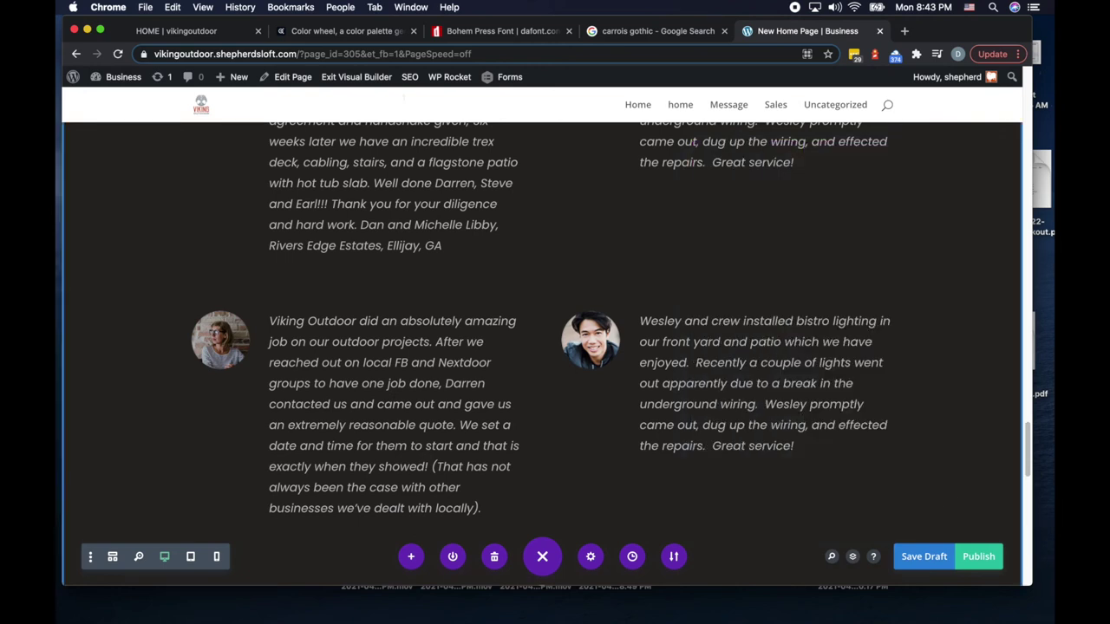
key(super+s)
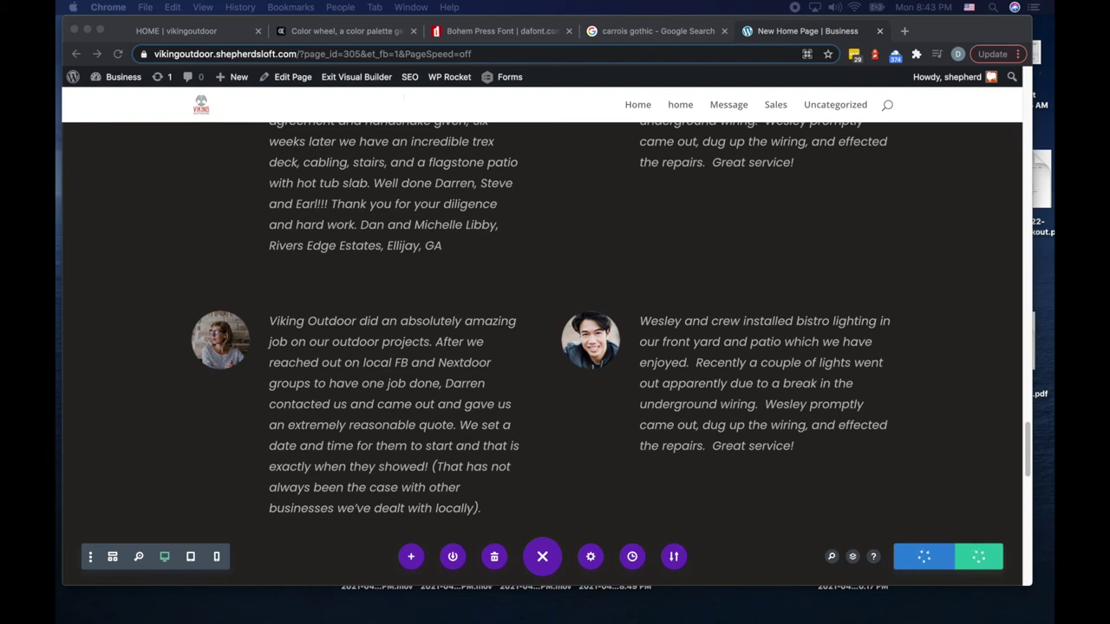
Step: Paste the pergola twinkling-lights review into the copied right testimonial and save the draft
click(709, 336)
scroll(763, 382, down, 8)
scroll(771, 396, up, 2)
scroll(775, 384, up, 2)
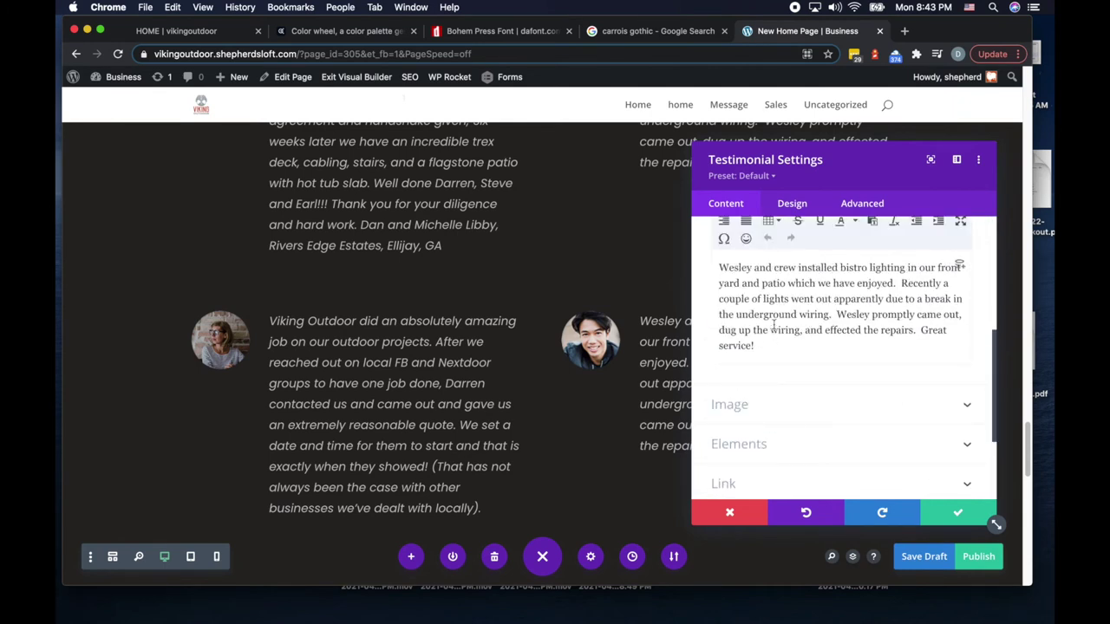
key(ctrl+a)
text(These guys are fantastic! We really love our outdoor spaces, and didn't even realize how much they could be improved until we met with Darren and discussed all the options we had for exterior lighting. He installed beautiful new soft twinkling lights, entwined with the plants growing through our pergola, and WOW! It is amazing! The quality of his products are top notch and his experience cant be beat. Thank you so much again Darren!)
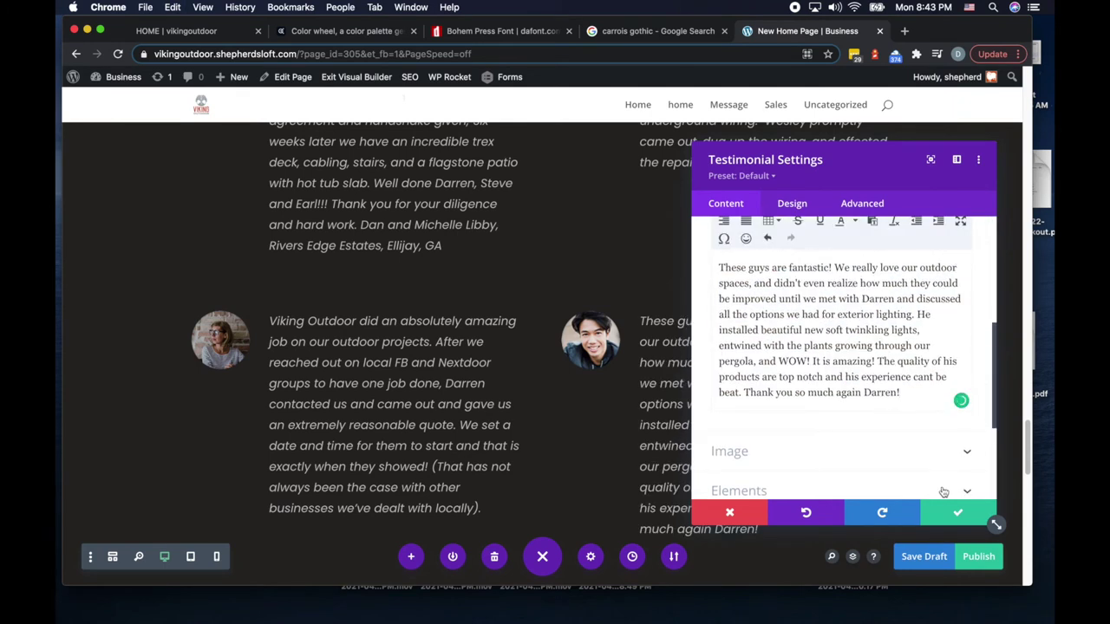
click(957, 513)
scroll(920, 469, down, 2)
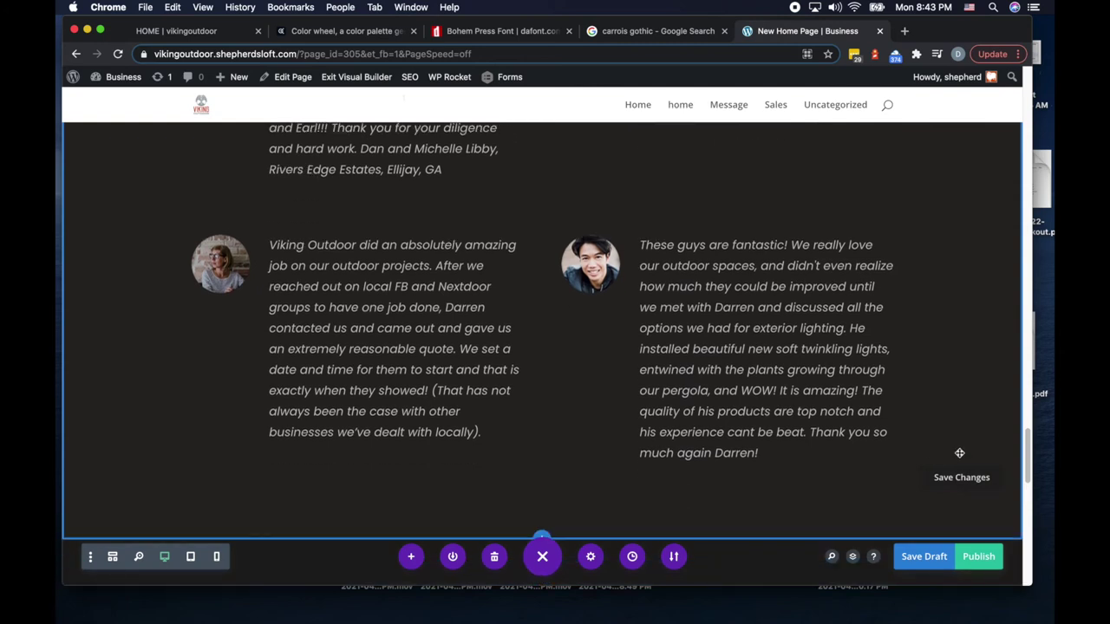
key(super+s)
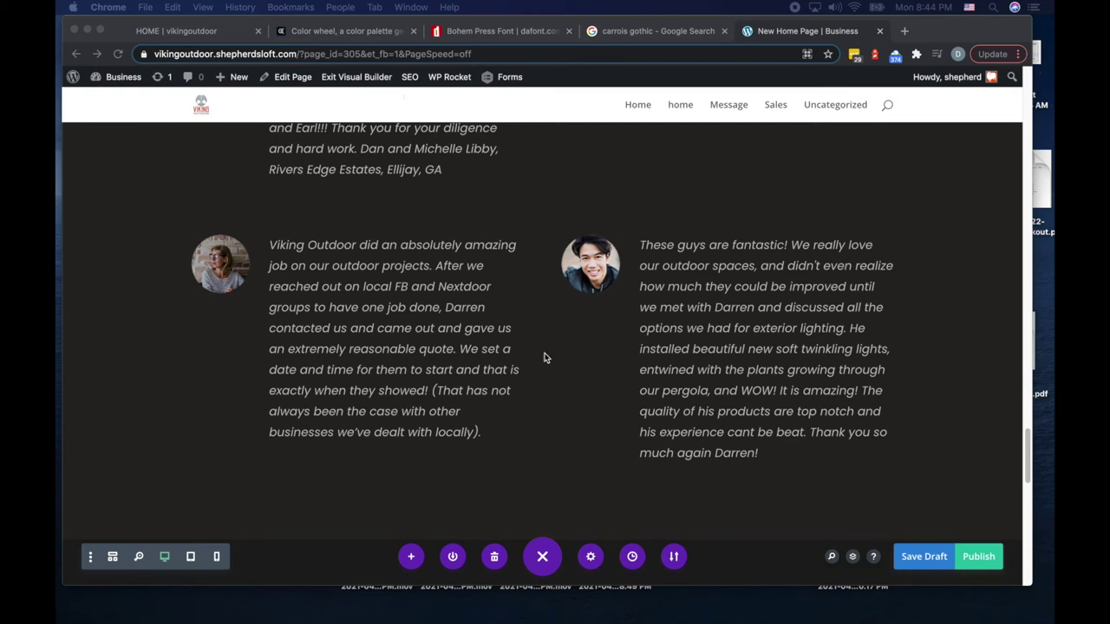
Step: Duplicate the testimonial row, paste a new quote into the left copy's body, and save the draft
click(204, 329)
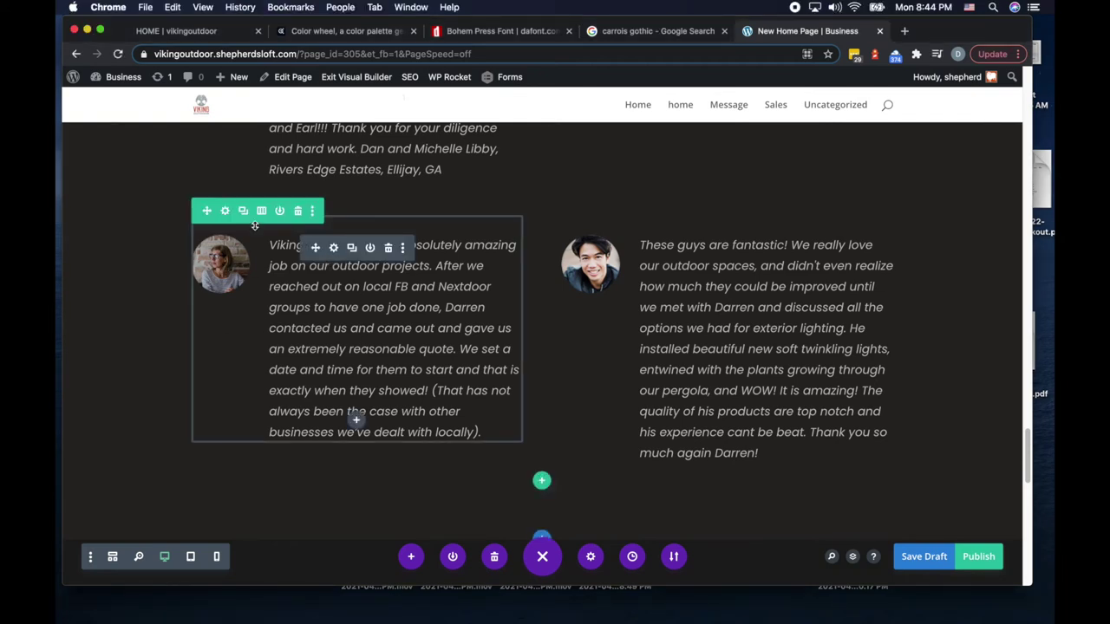
click(242, 213)
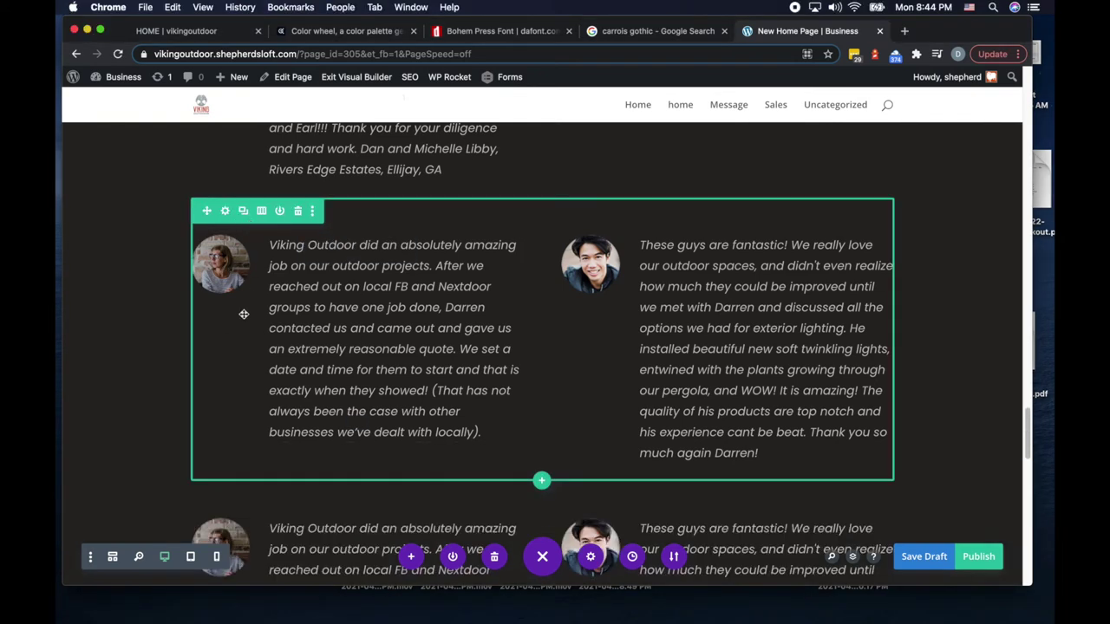
scroll(244, 341, down, 5)
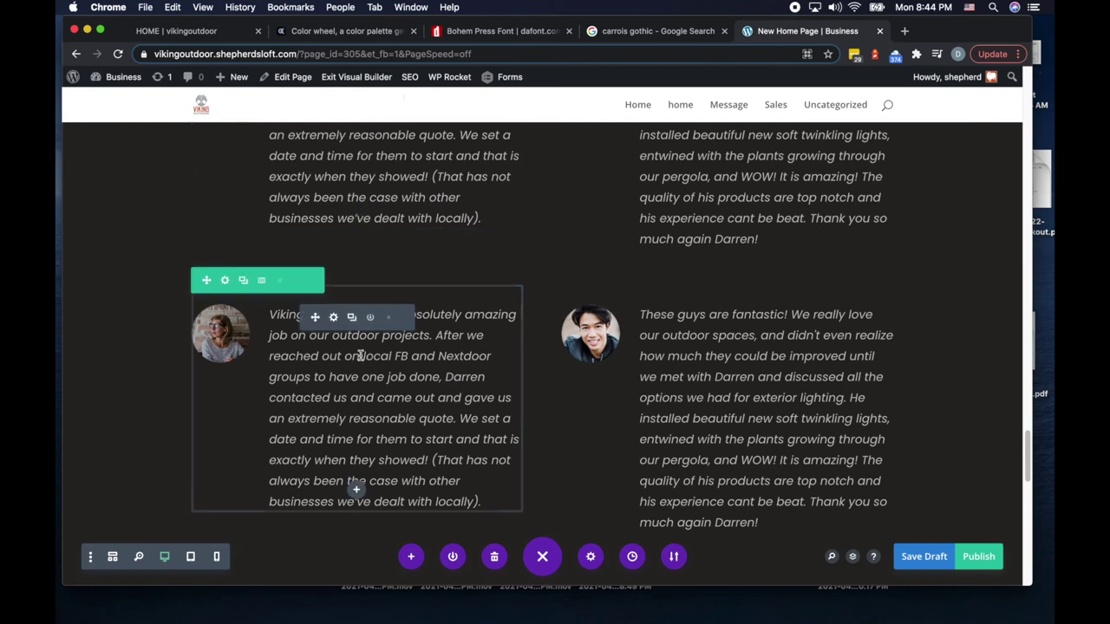
click(341, 321)
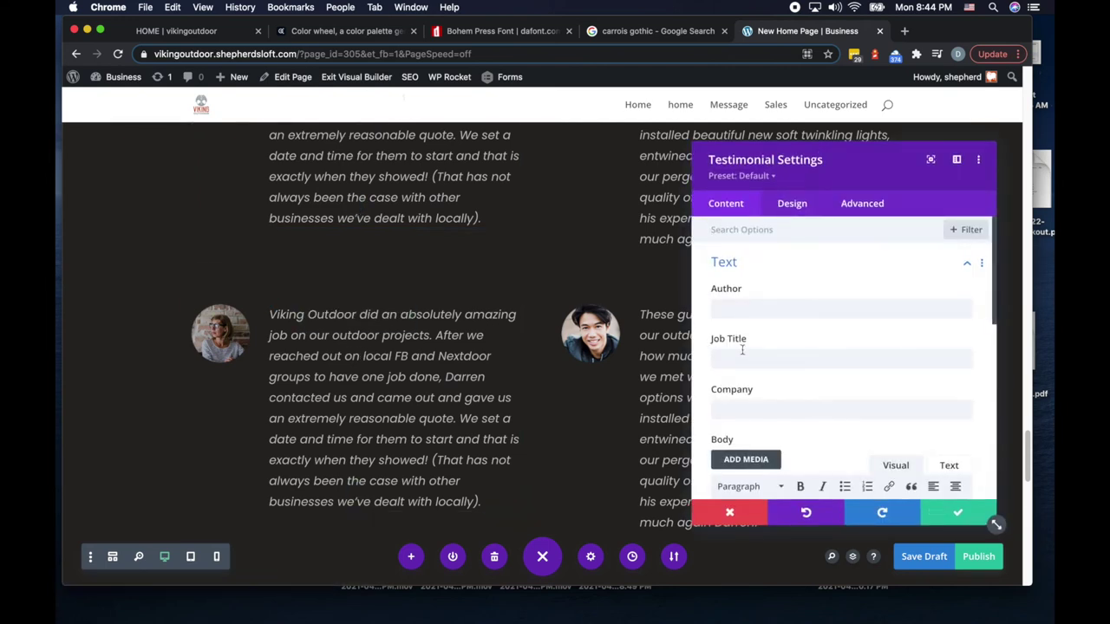
scroll(780, 364, down, 2)
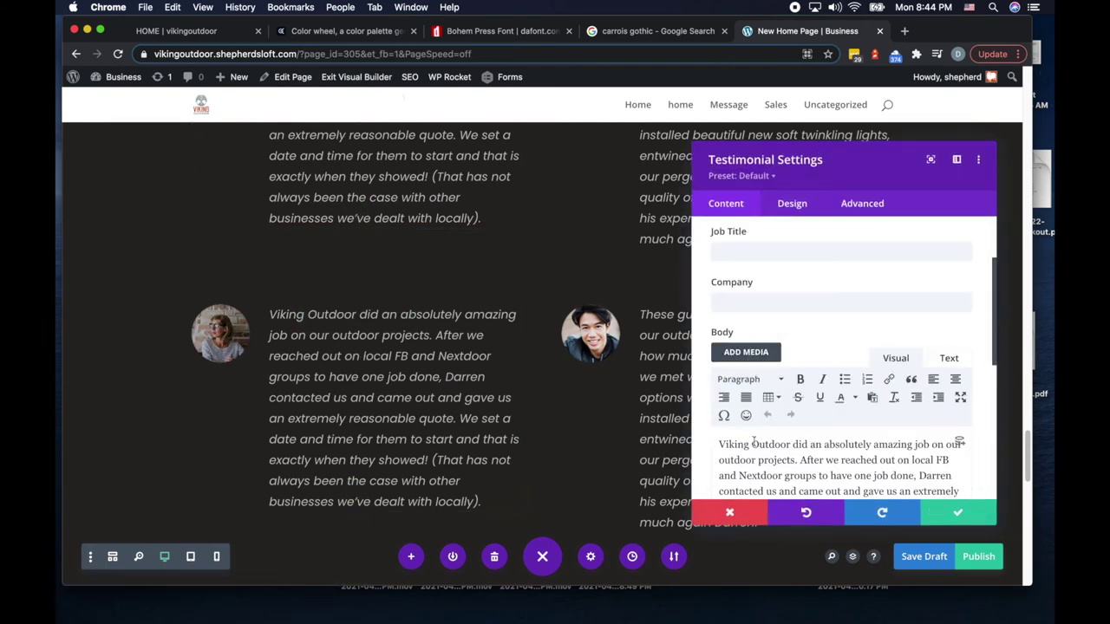
key(super+a)
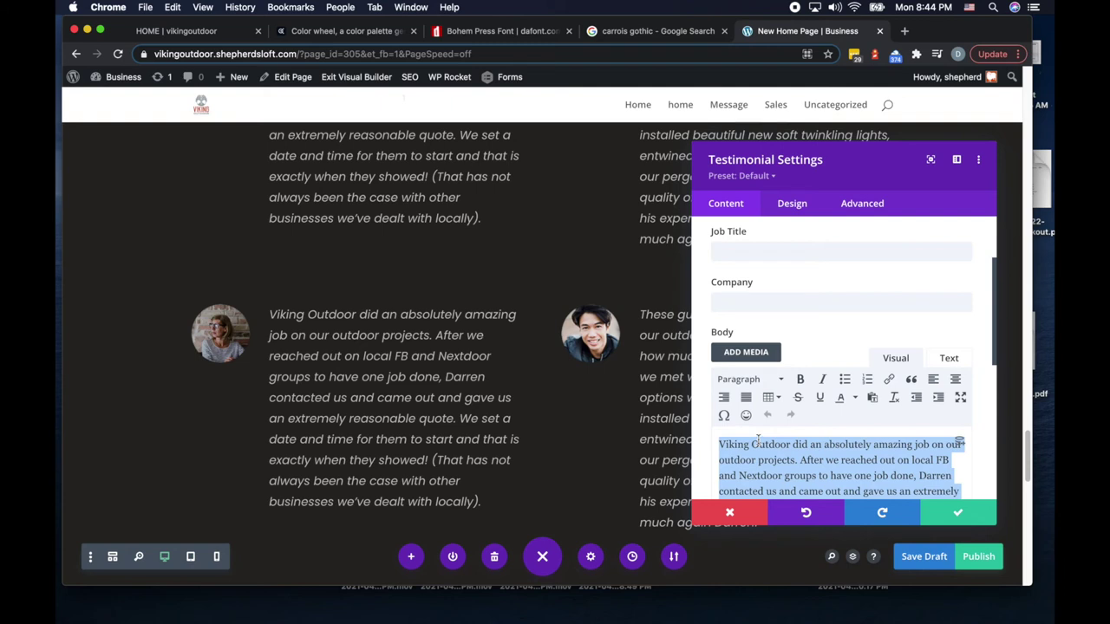
text(We were interested in getting lights to facilitate getting down our long driveway.  We were introduced to Viking Outdoor. Darren Wesley, the owner, promptly assessed and completed the job. He was extremely accommodating, courteous, and efficient.)
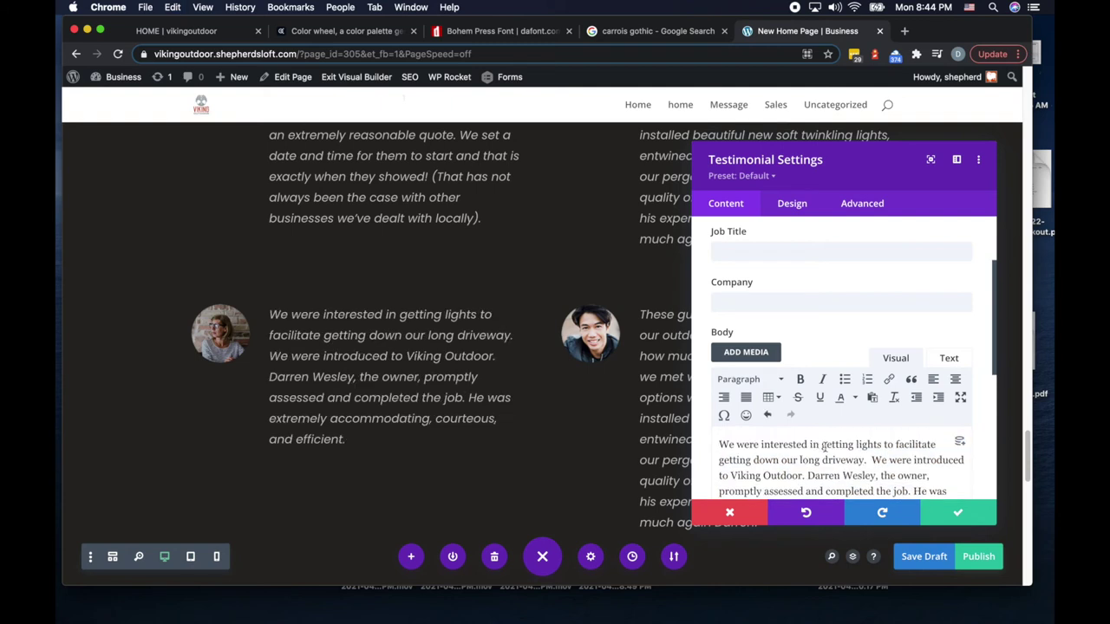
click(957, 513)
key(super+s)
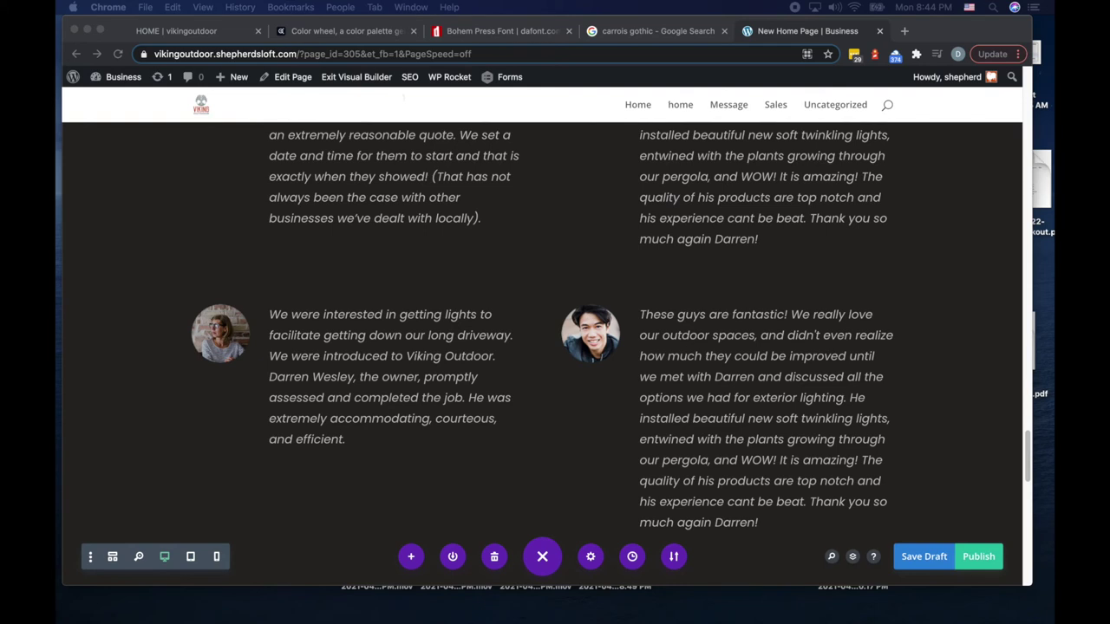
Step: Replace the right copied testimonial's body with the second new review
click(737, 420)
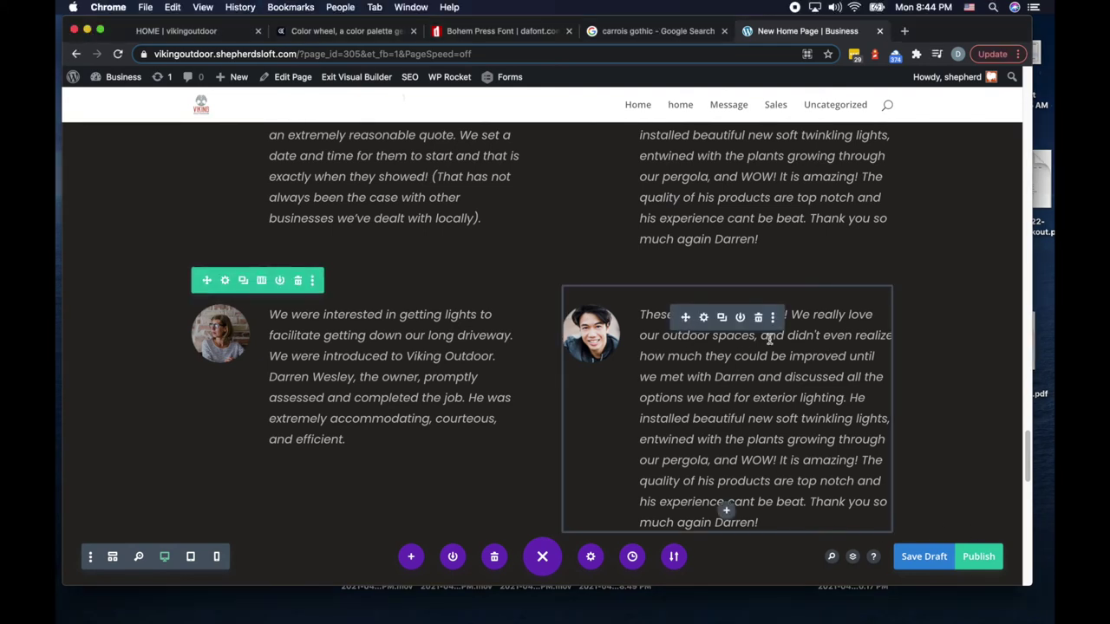
click(703, 317)
scroll(767, 371, down, 5)
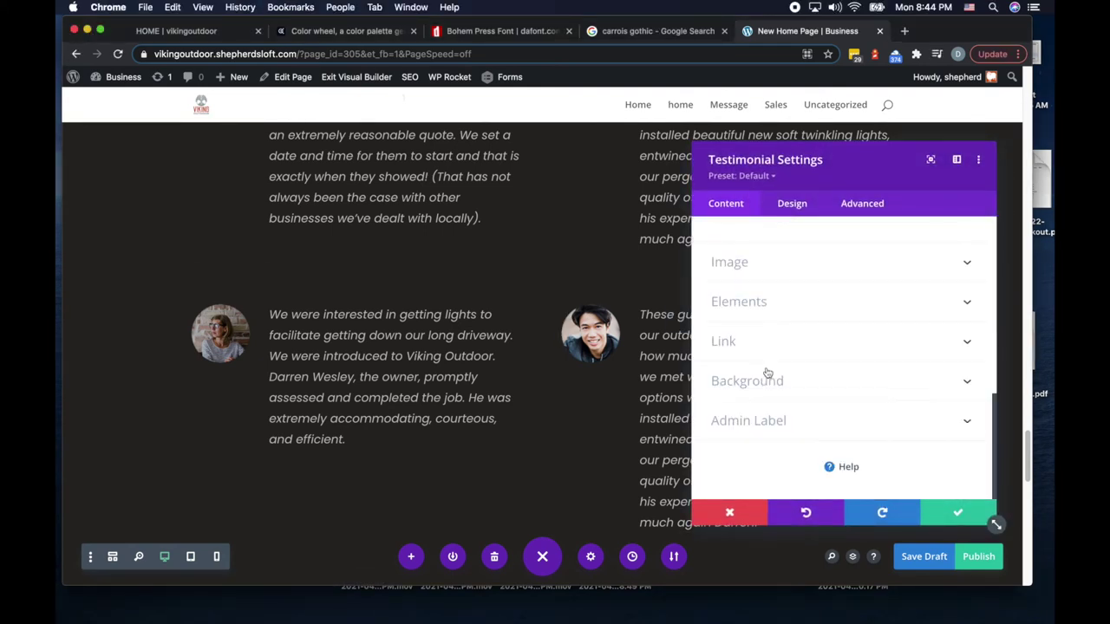
click(766, 371)
triple_click(767, 347)
click(767, 347)
key(super+a)
text(If you want the BEST in an outdoor lighting system call Darren at Viking Outdoor!  He transformed our dark Blue Ridge property into a tasteful beautiful paradise using his artistic skill.  Just magical what this man does with light!  So professional and friendly!)
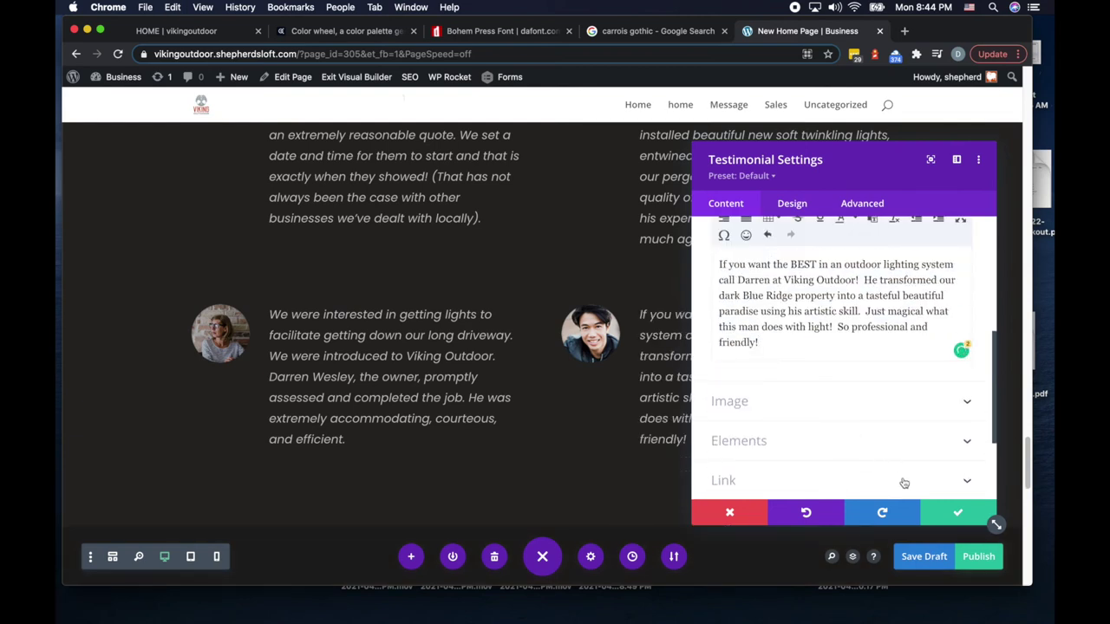
click(924, 510)
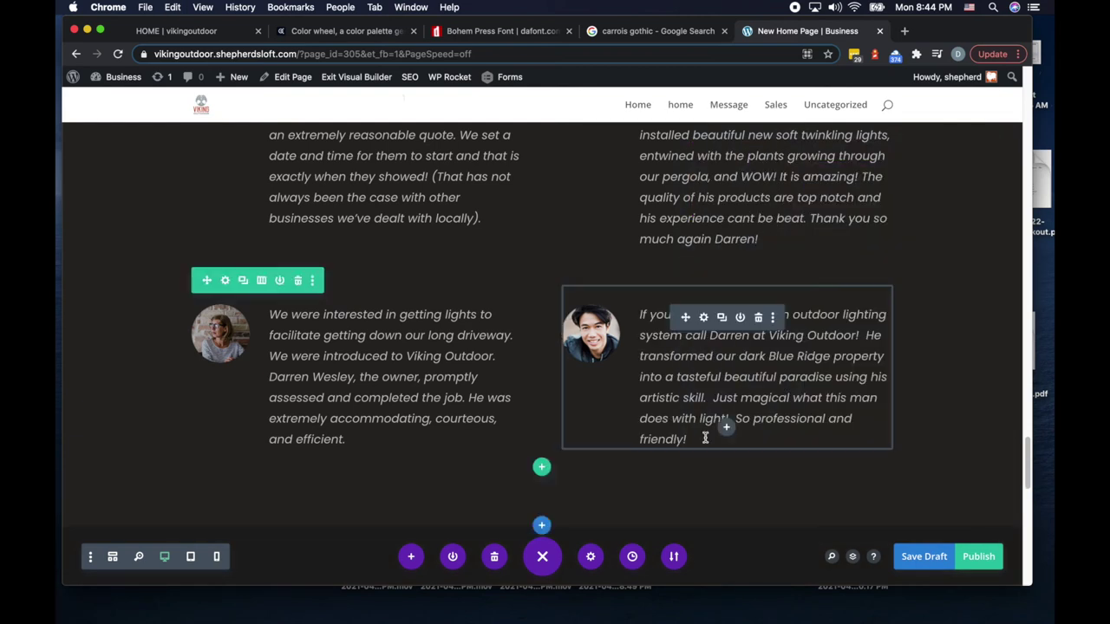
scroll(709, 437, down, 5)
scroll(705, 436, up, 3)
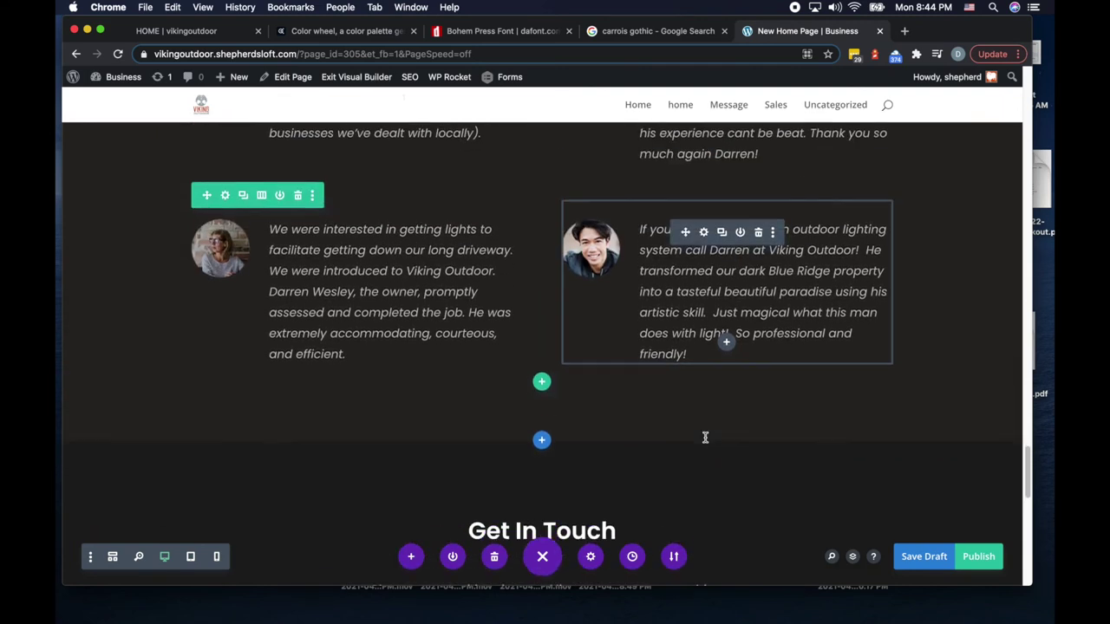
Step: Delete the contact form module under Get In Touch and scroll through the resulting page
scroll(705, 438, down, 4)
scroll(705, 438, down, 2)
scroll(705, 438, up, 3)
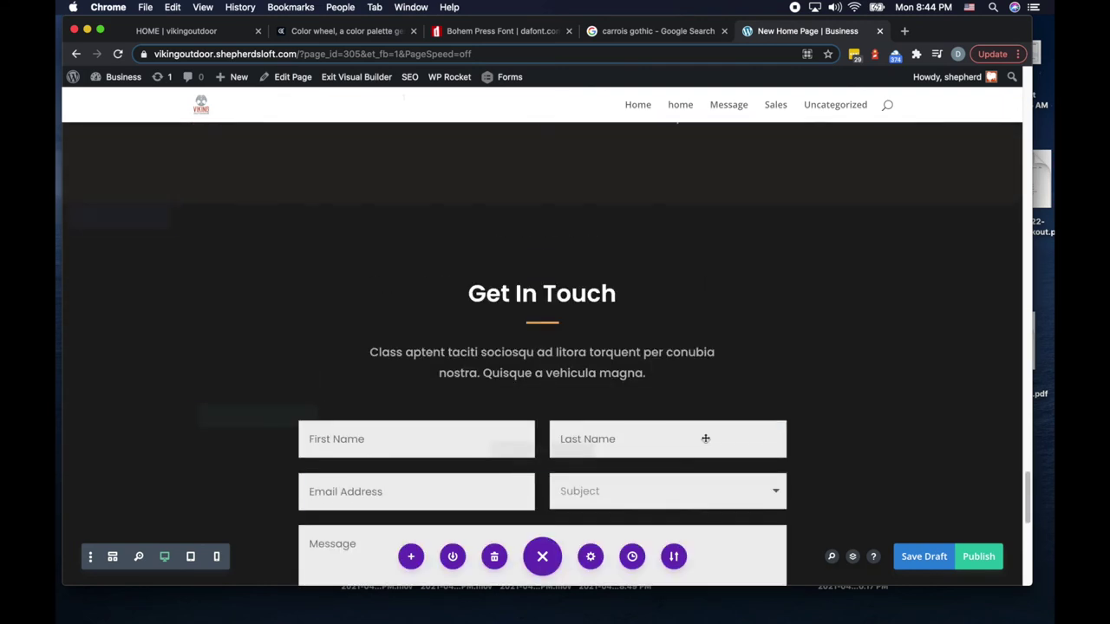
scroll(705, 438, down, 2)
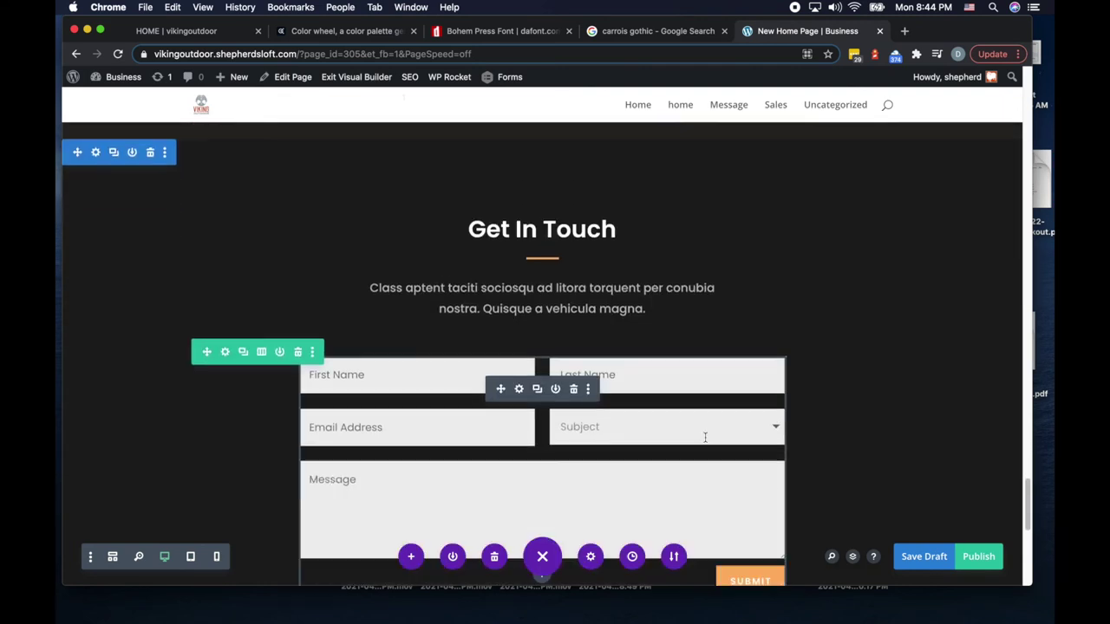
click(574, 390)
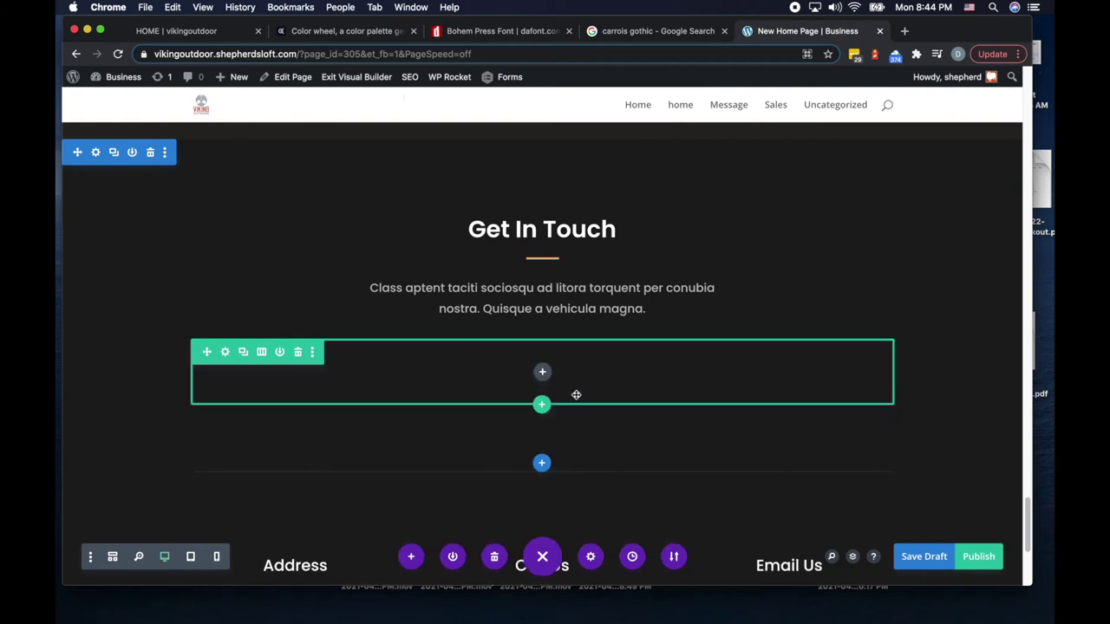
scroll(532, 434, down, 4)
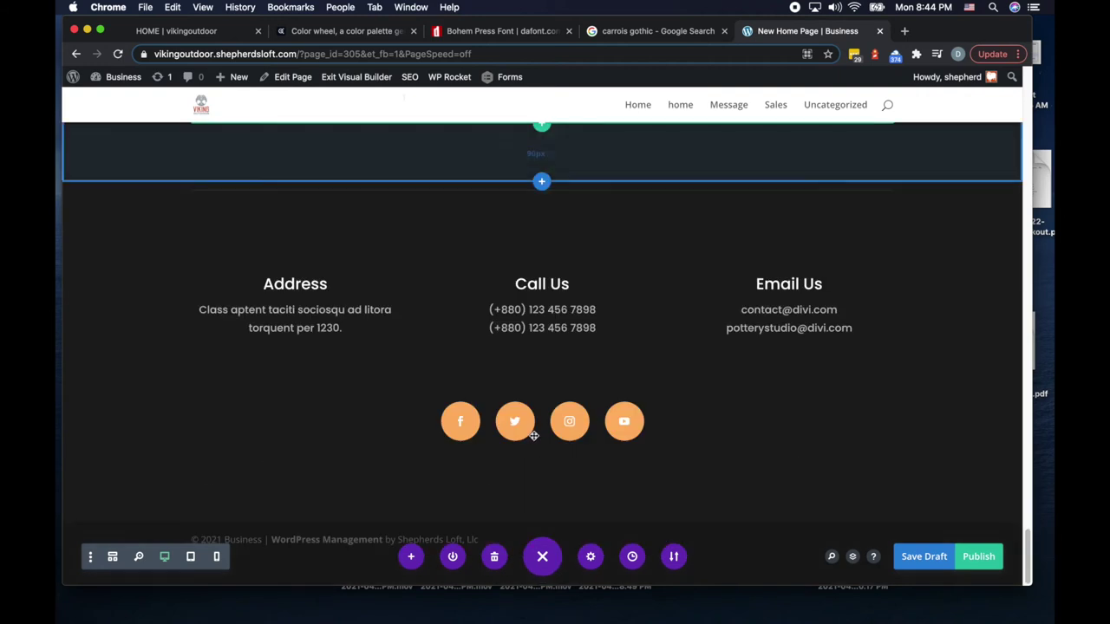
scroll(532, 434, up, 2)
scroll(533, 435, down, 1)
scroll(534, 435, down, 1)
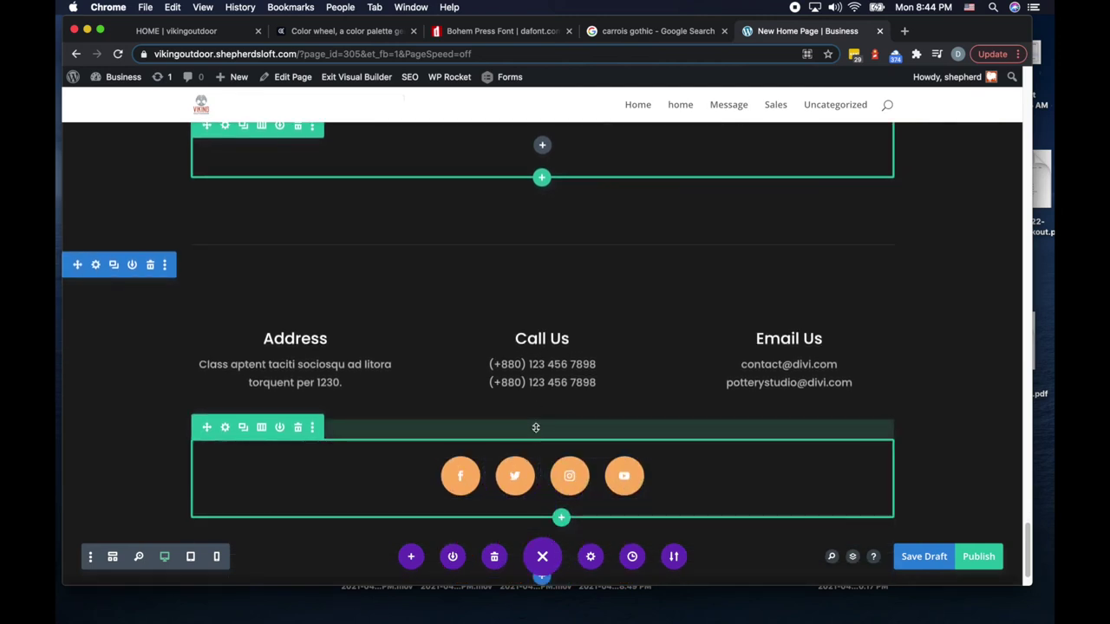
scroll(532, 432, up, 5)
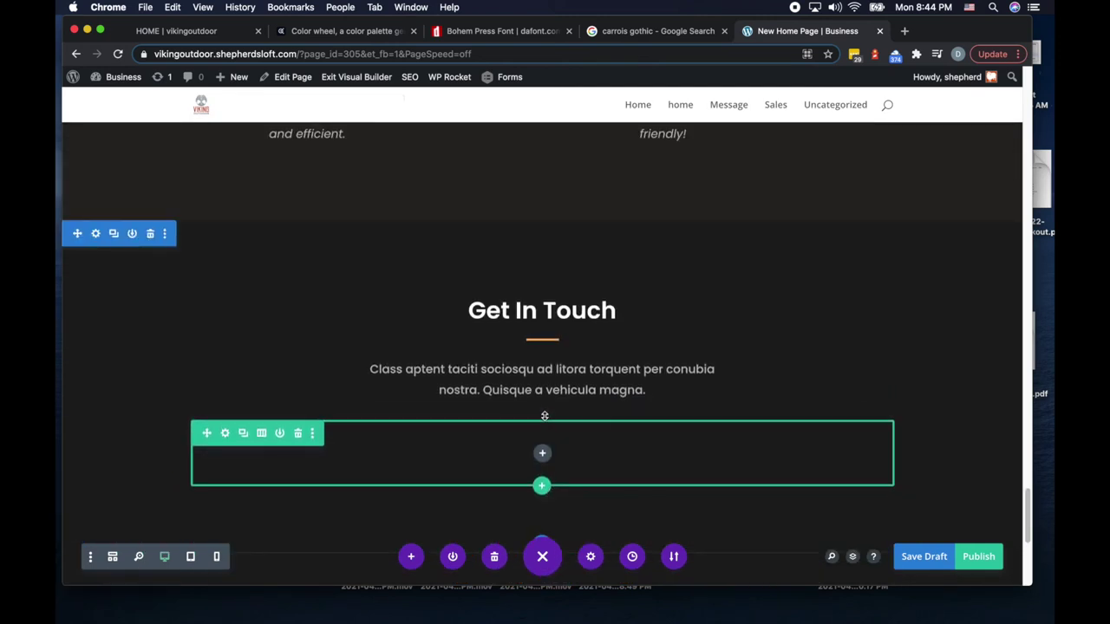
scroll(696, 404, up, 15)
scroll(696, 404, up, 15)
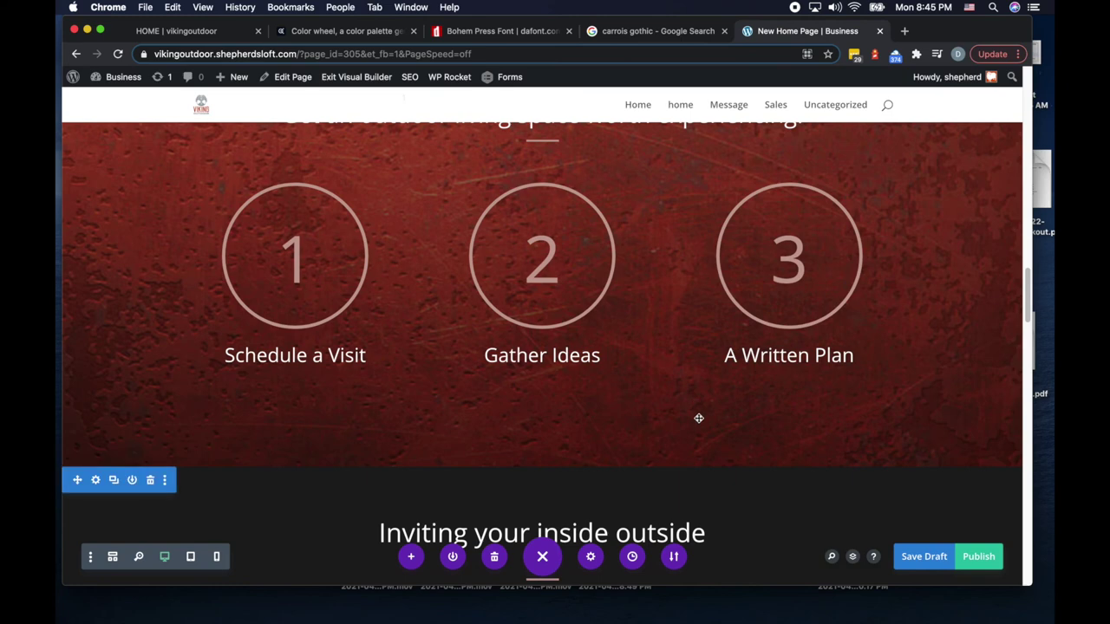
scroll(698, 418, up, 15)
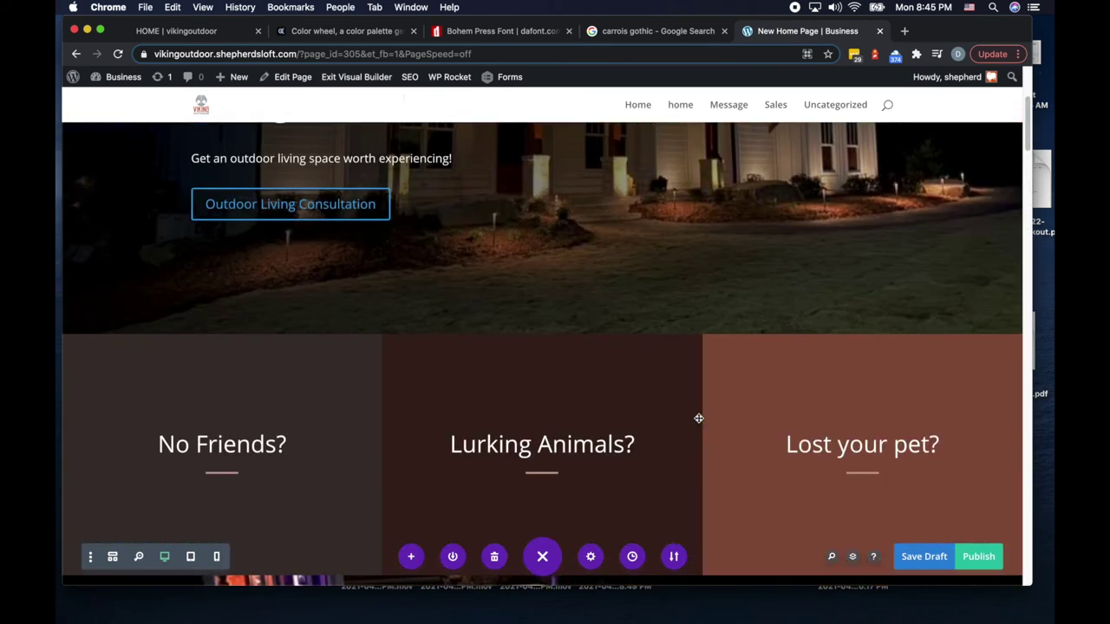
scroll(698, 418, down, 15)
scroll(698, 418, down, 20)
scroll(696, 417, down, 10)
scroll(696, 417, up, 5)
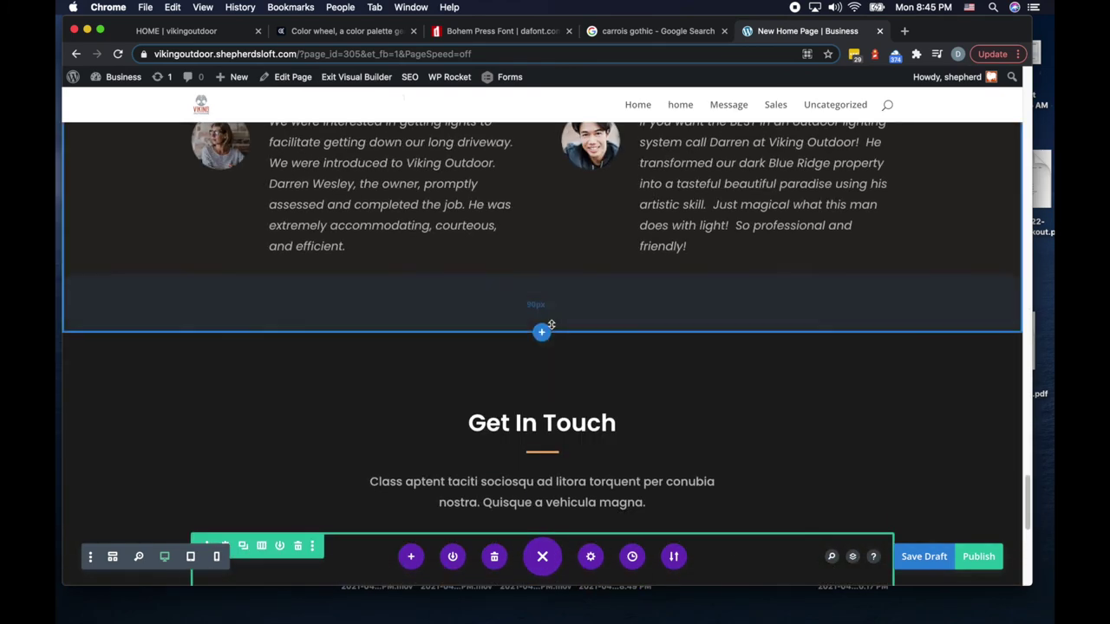
scroll(542, 335, up, 10)
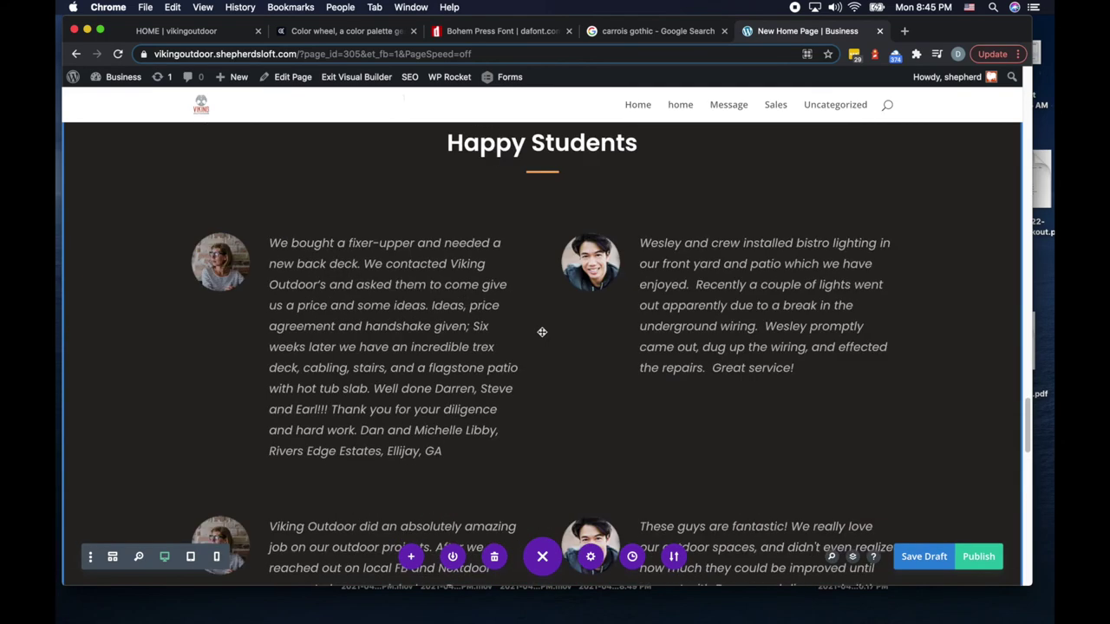
scroll(542, 333, up, 10)
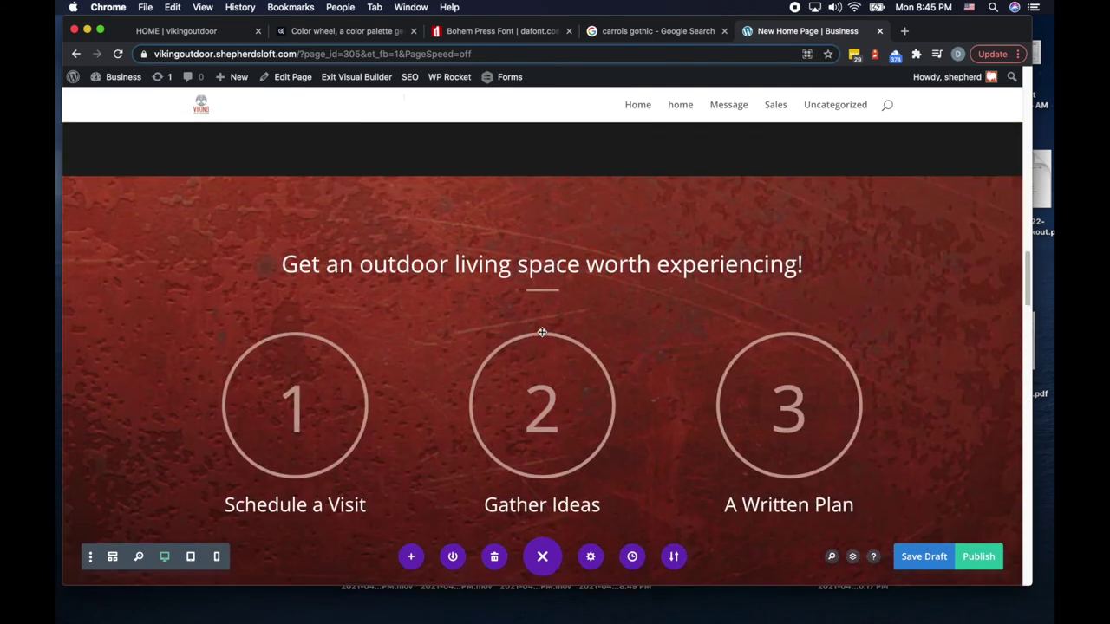
scroll(542, 332, up, 3)
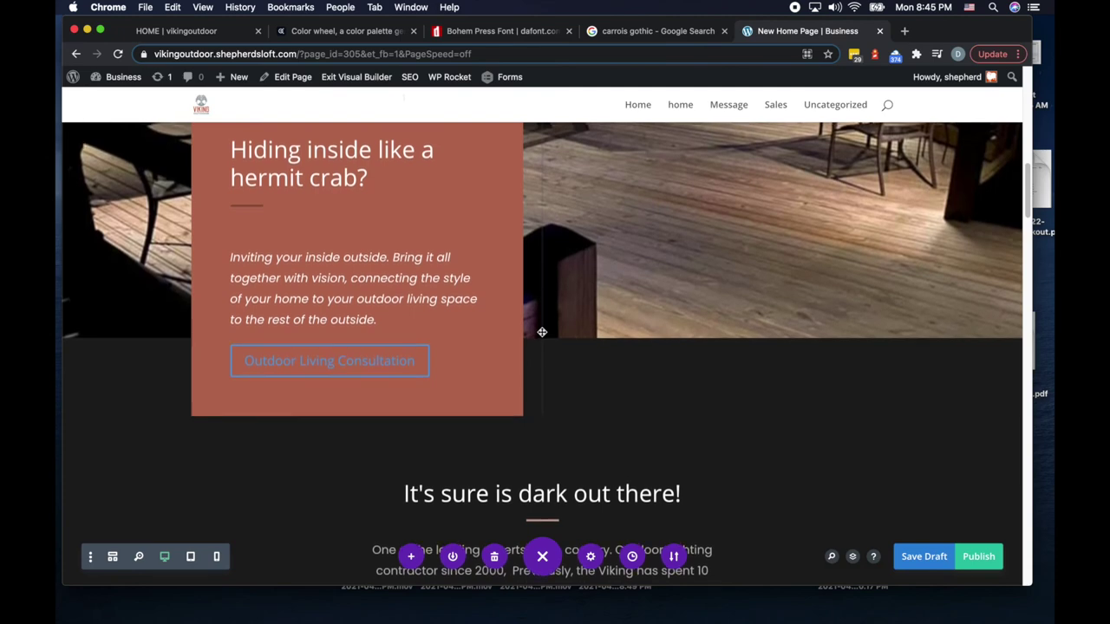
scroll(542, 332, down, 12)
scroll(542, 332, down, 12)
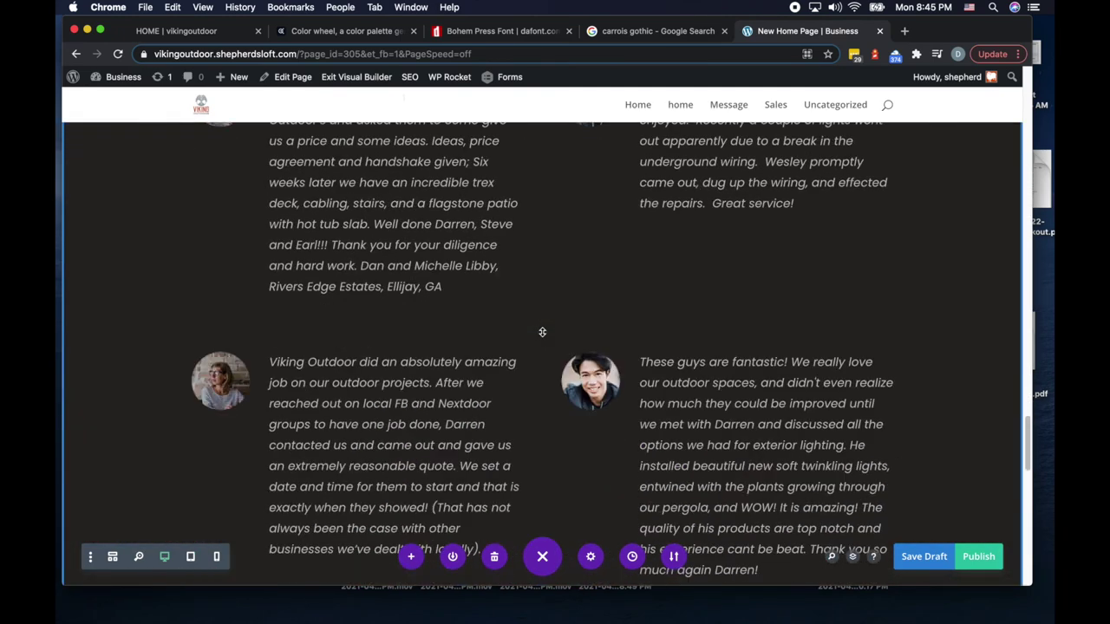
scroll(542, 332, up, 4)
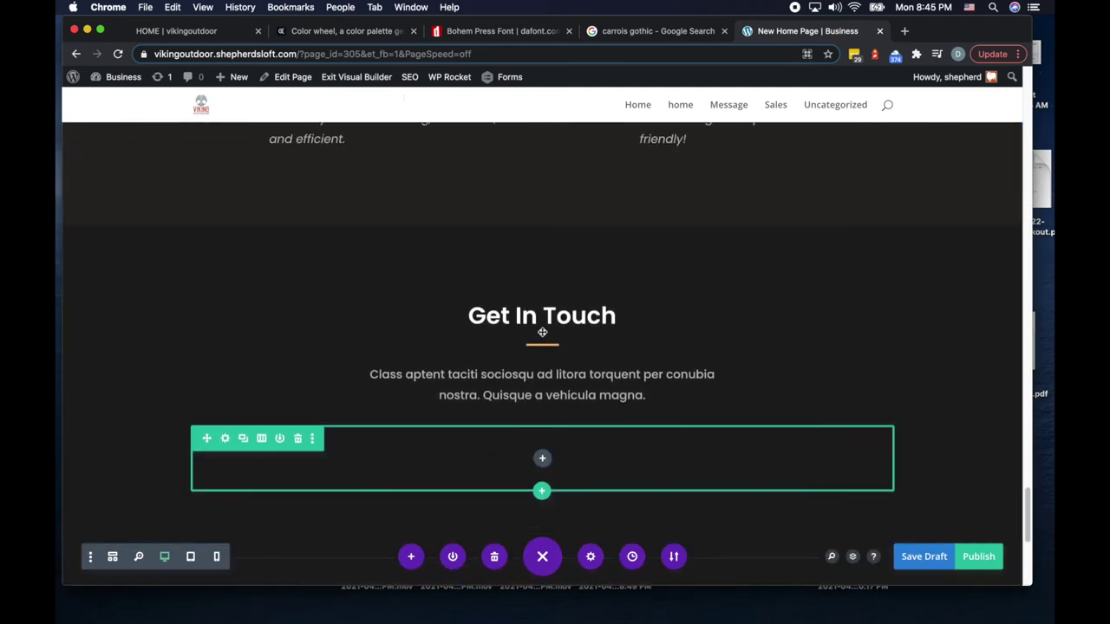
Step: Insert a regular two-column section below the testimonials with a default Accordion in the left column
click(541, 482)
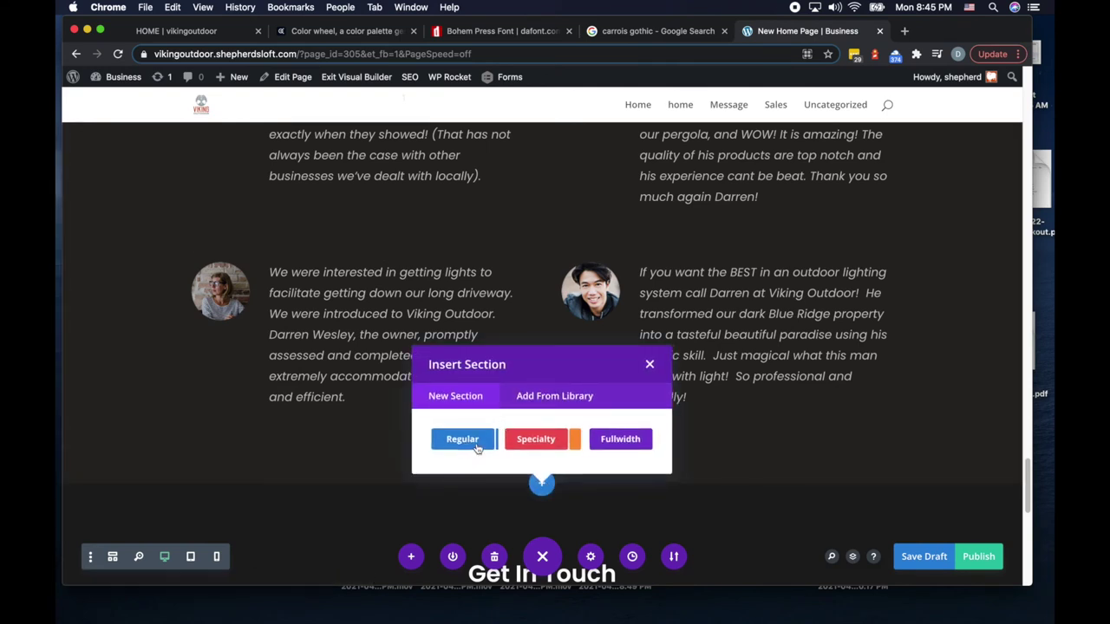
click(465, 439)
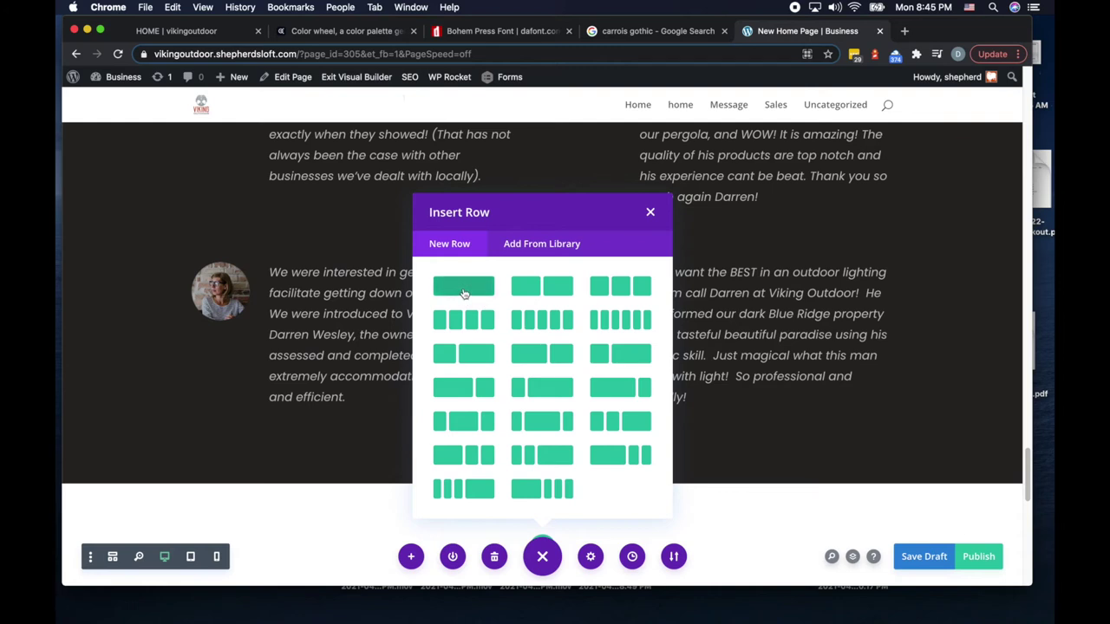
click(539, 289)
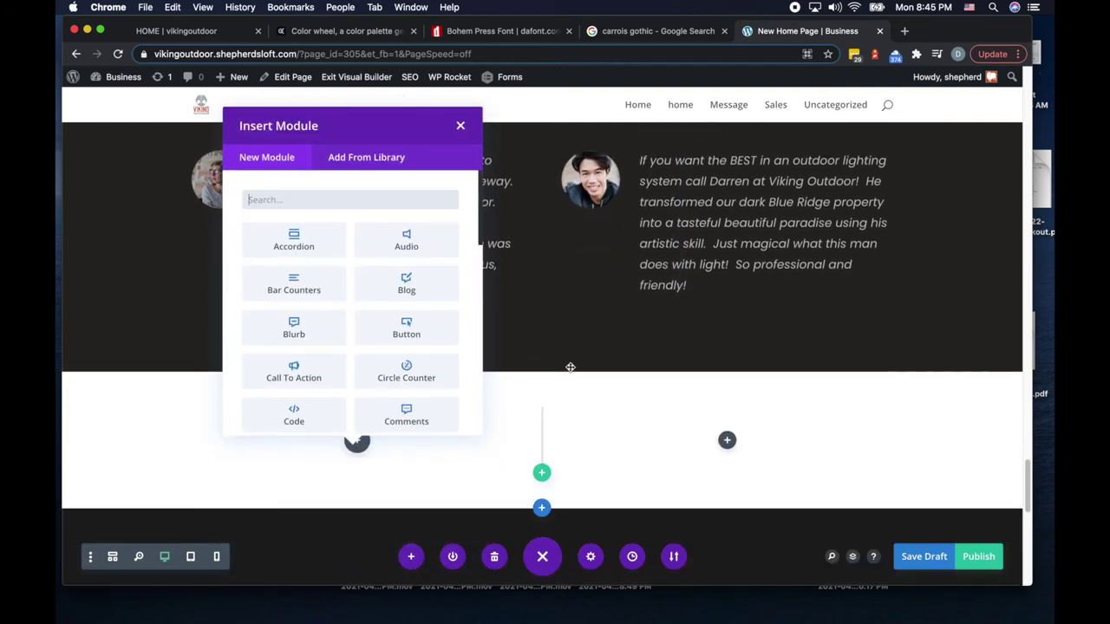
click(293, 240)
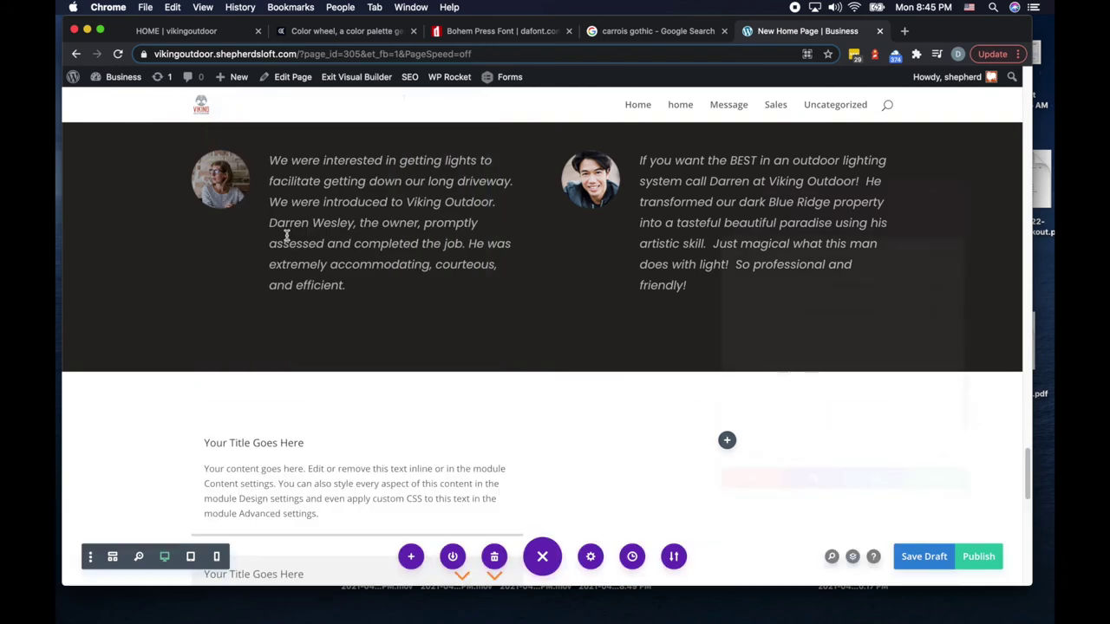
click(958, 513)
scroll(864, 471, down, 3)
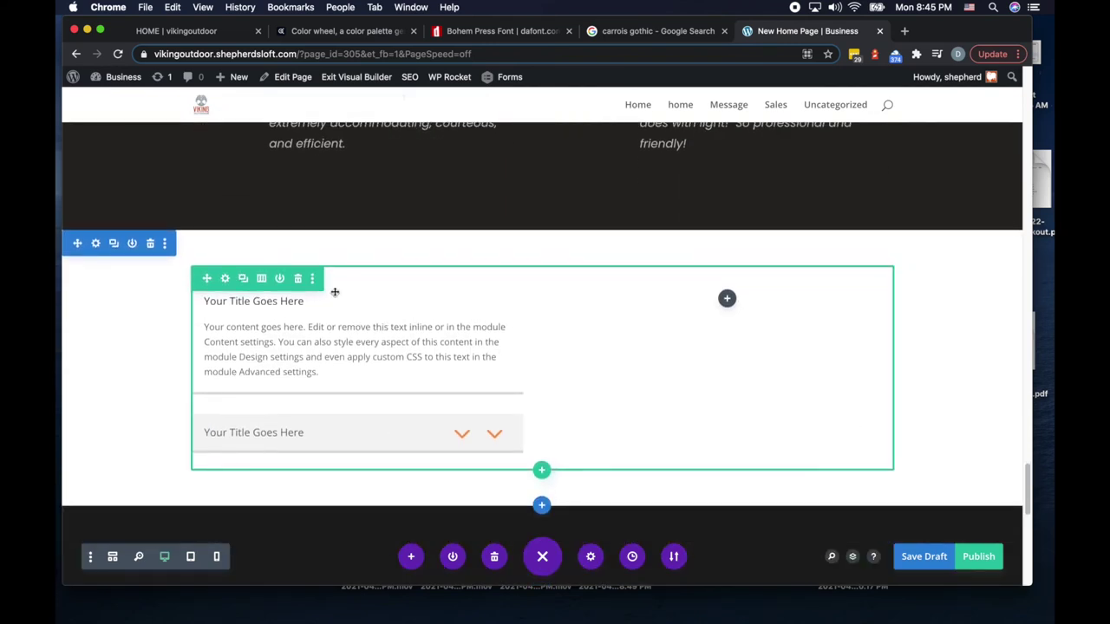
Step: Set the new section's background colour to the #c6a196 swatch and save it
click(96, 245)
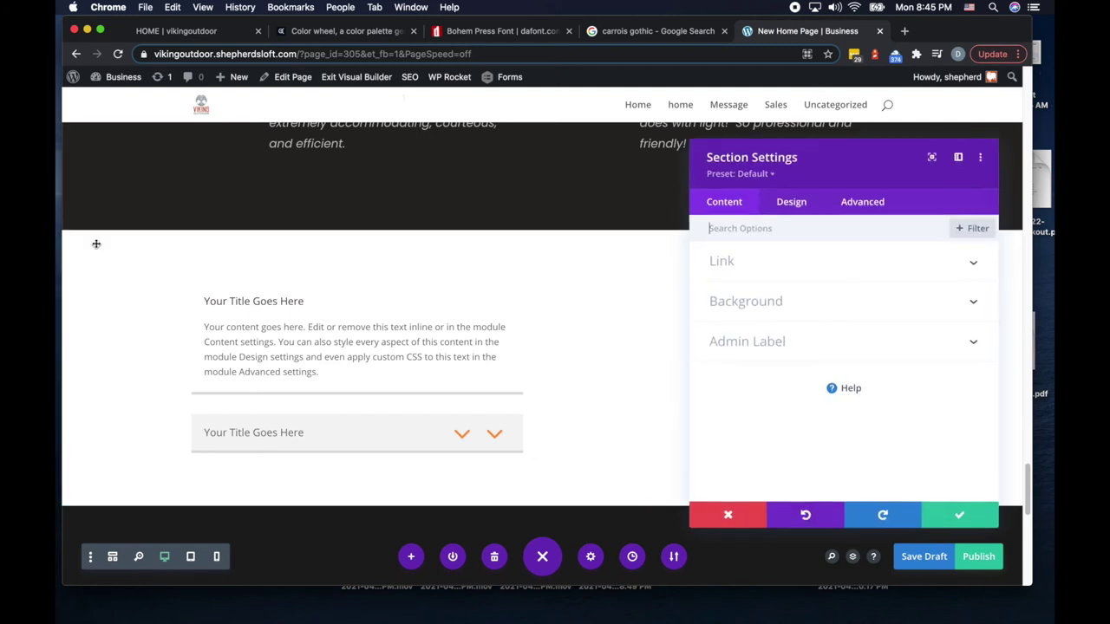
click(746, 318)
scroll(772, 394, down, 1)
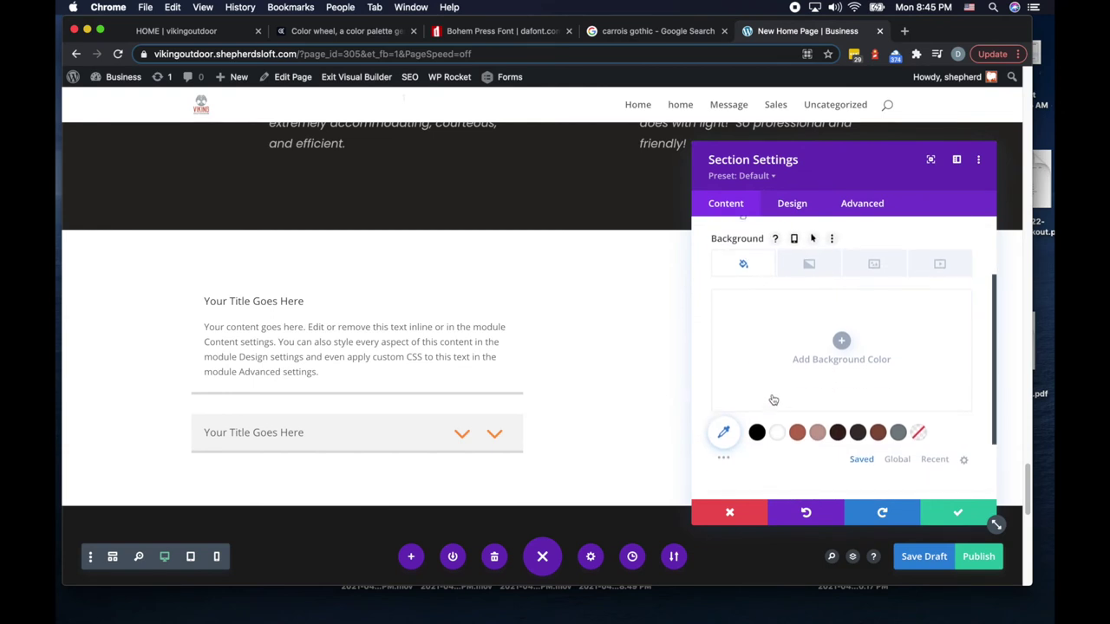
click(818, 433)
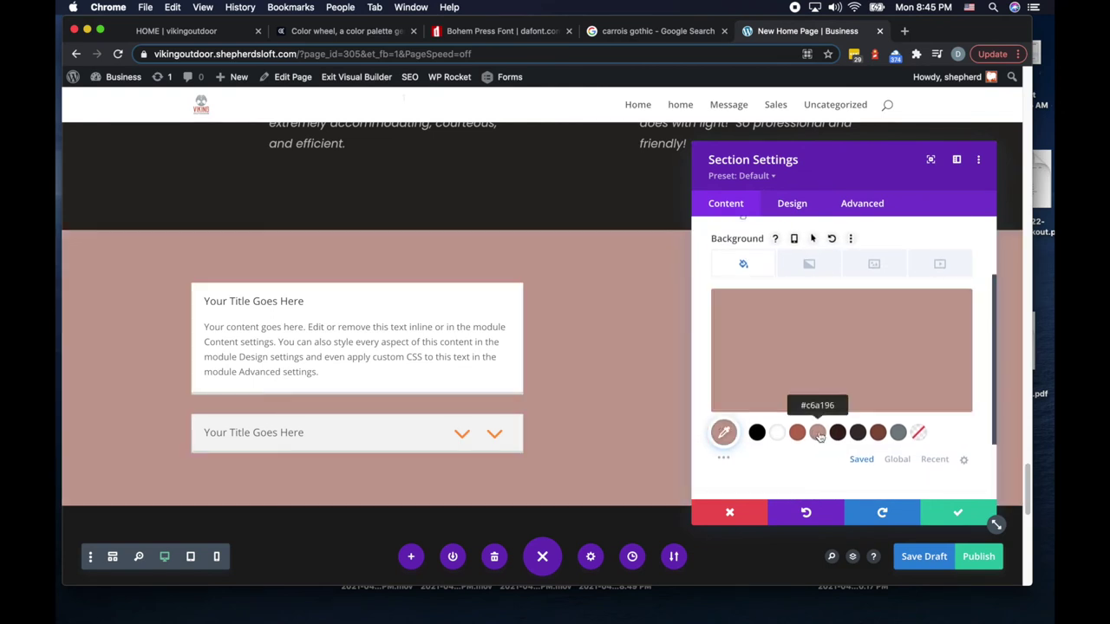
click(878, 432)
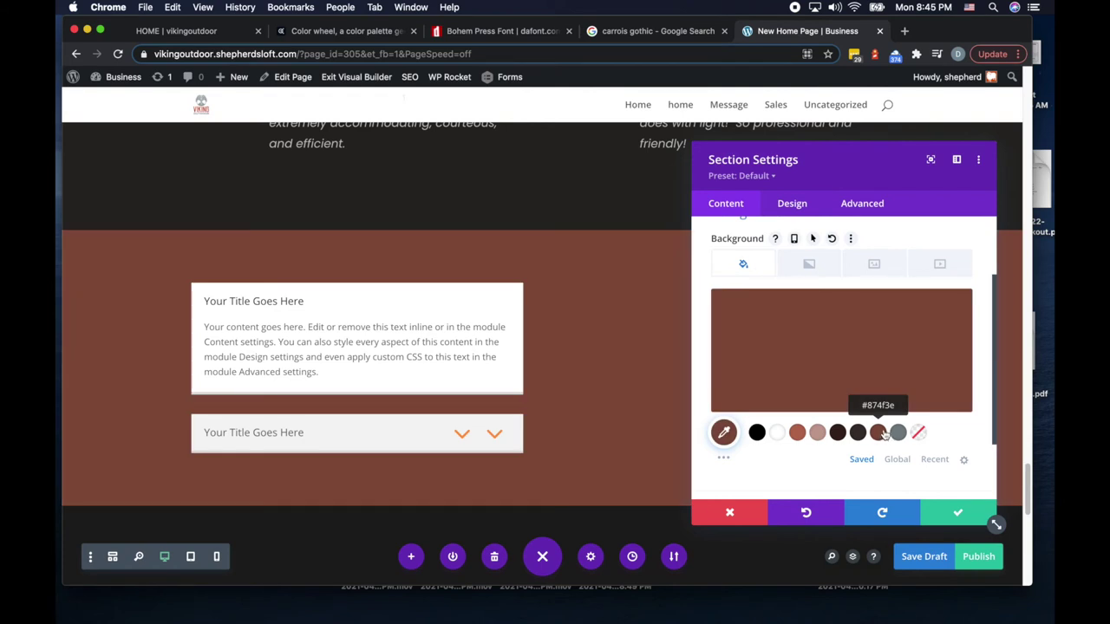
click(817, 433)
scroll(655, 442, up, 5)
scroll(654, 442, down, 6)
scroll(655, 442, down, 2)
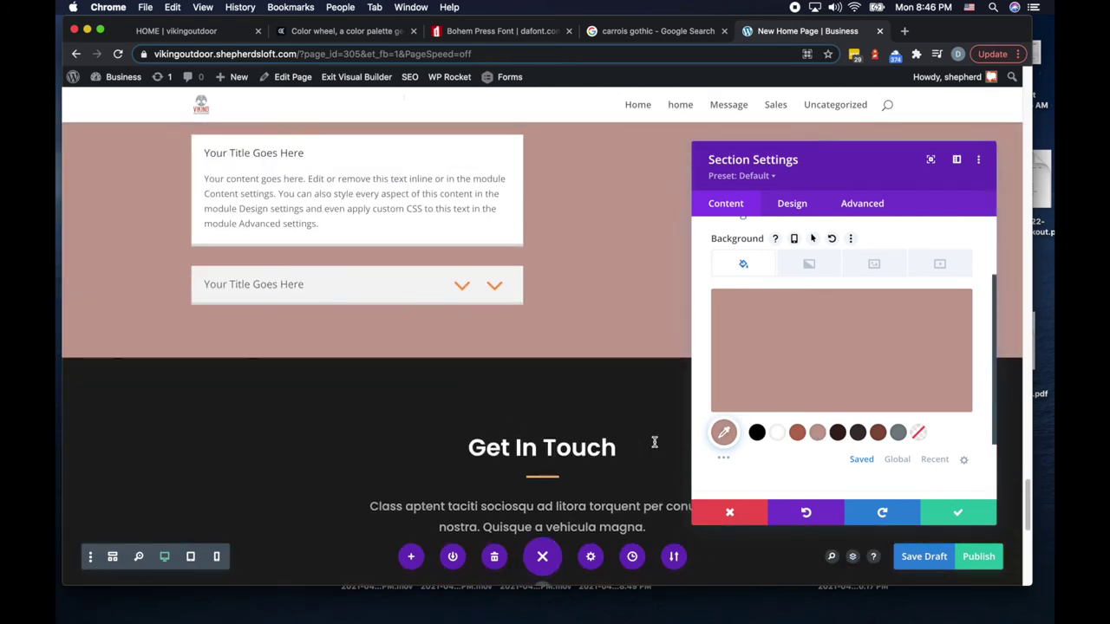
scroll(655, 442, up, 3)
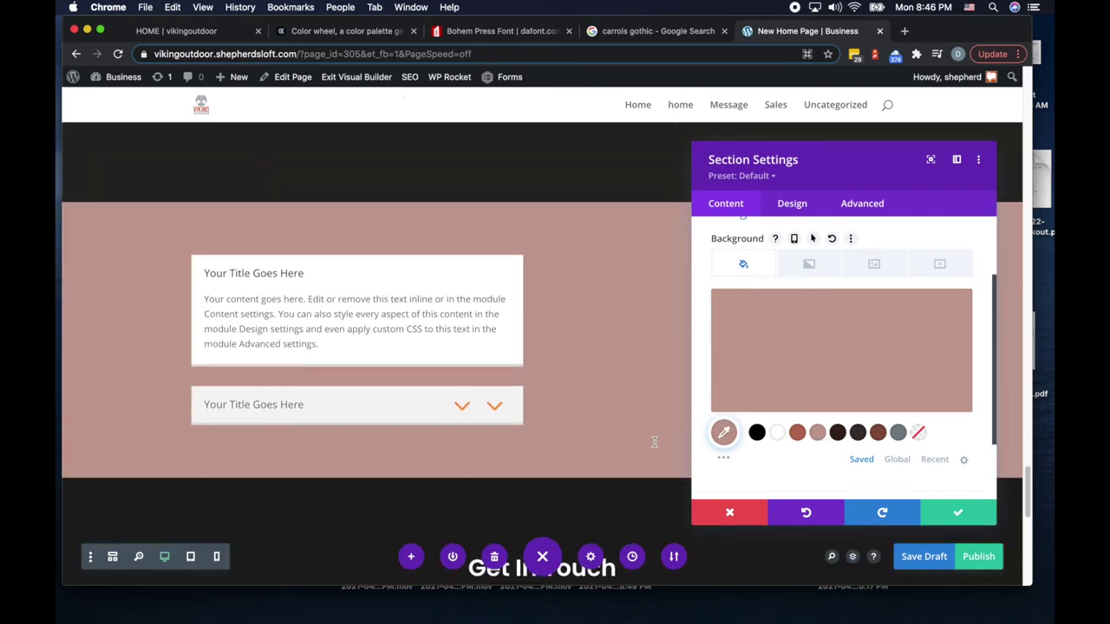
click(962, 514)
click(333, 291)
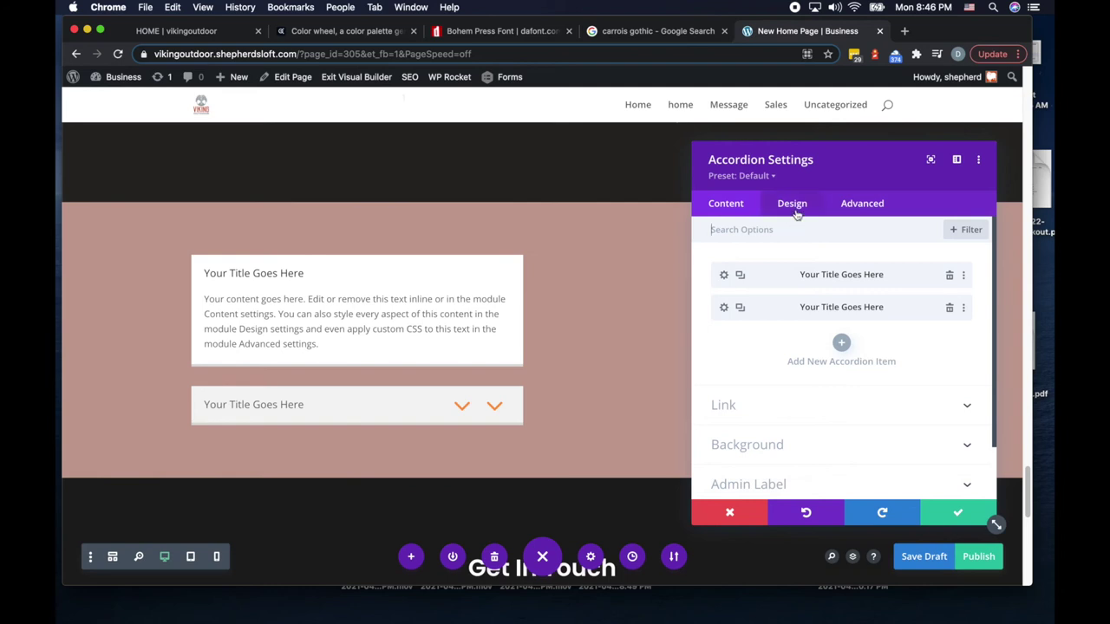
Step: Set the accordion's Title Heading Level to H5 and save the settings
click(796, 208)
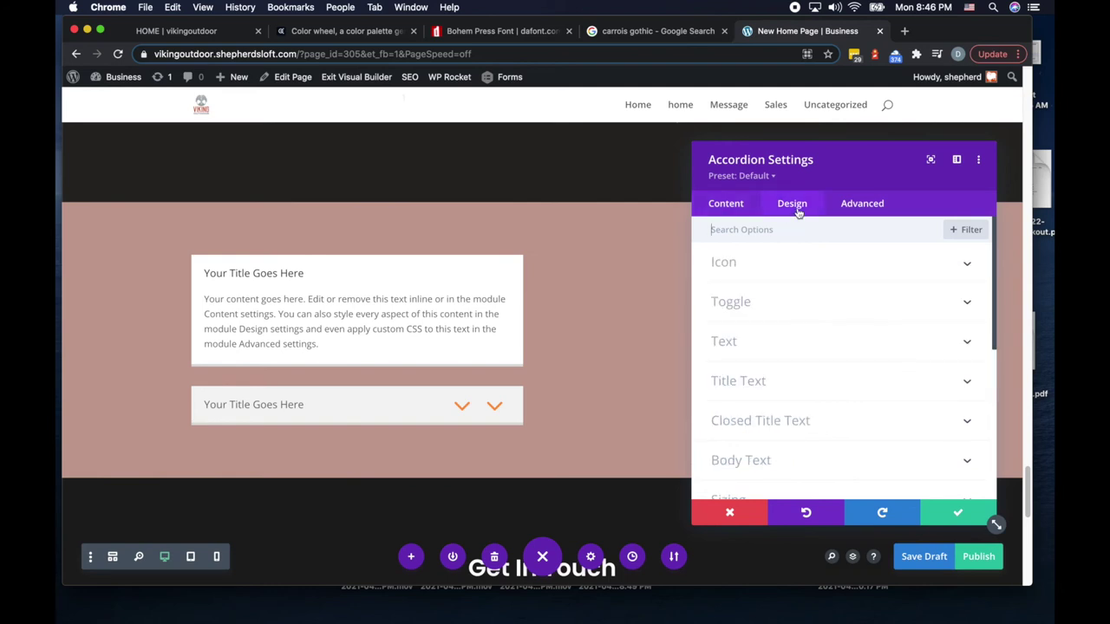
click(743, 304)
click(737, 239)
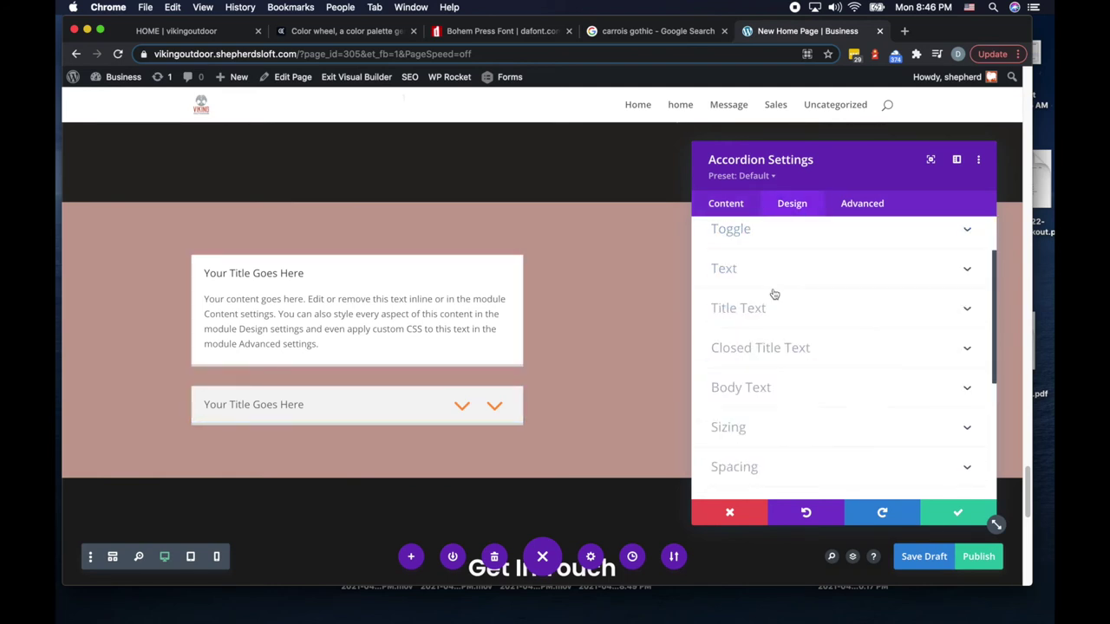
scroll(773, 292, up, 2)
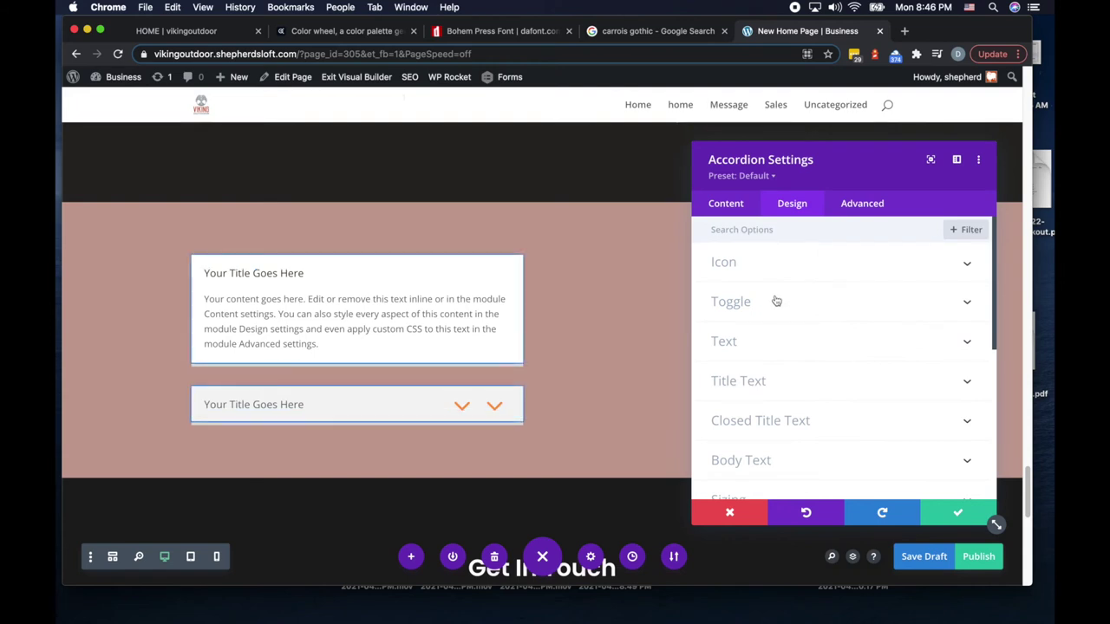
click(754, 383)
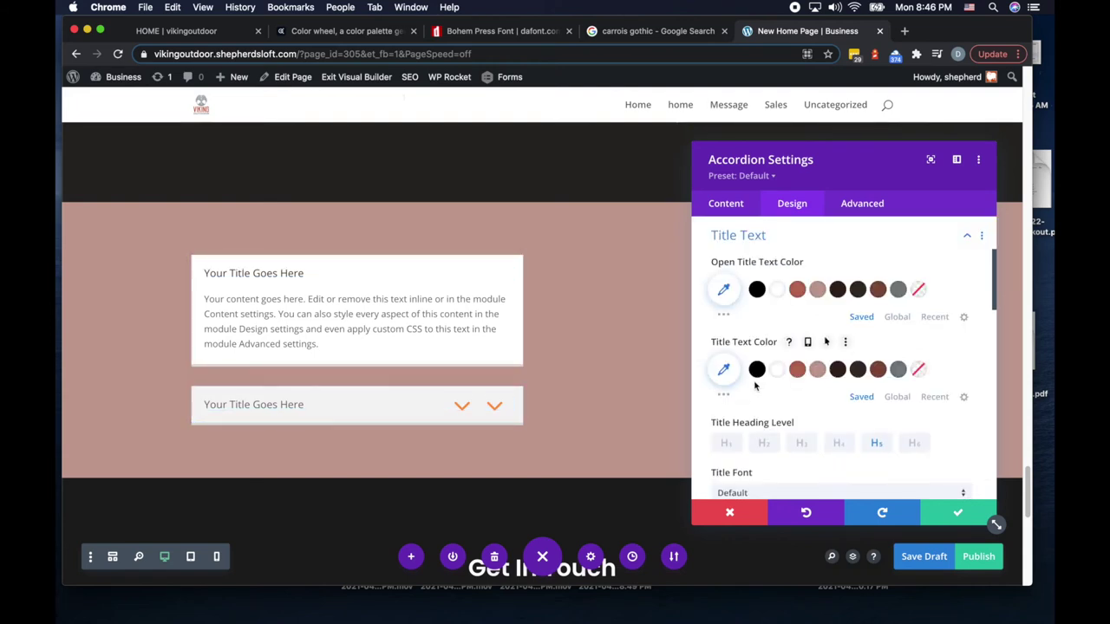
scroll(780, 391, down, 1)
click(876, 405)
scroll(624, 389, up, 4)
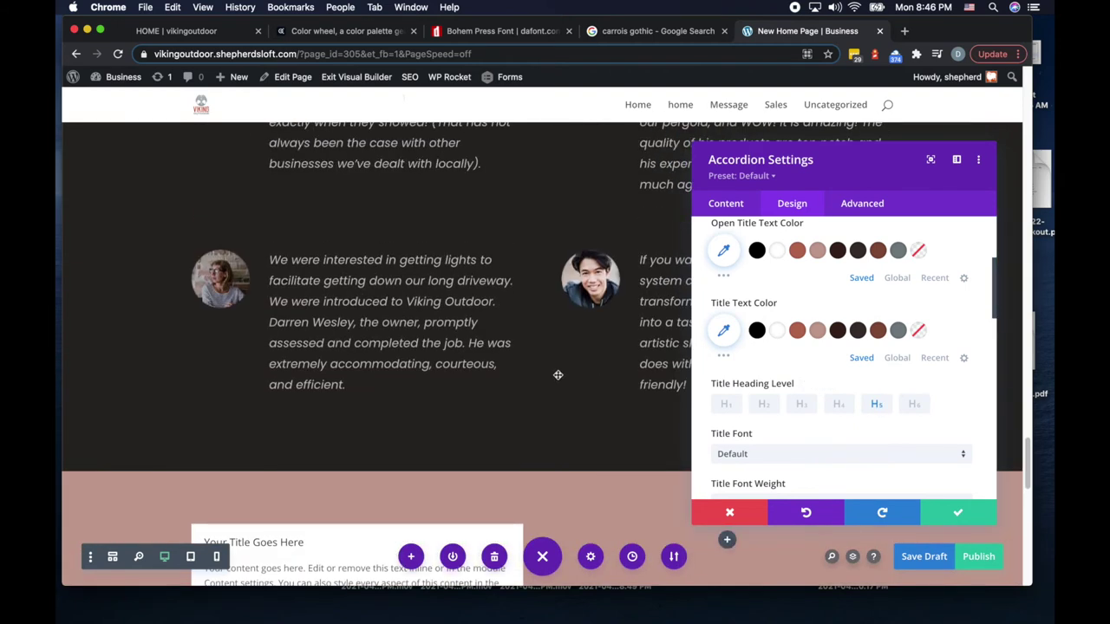
scroll(559, 374, up, 10)
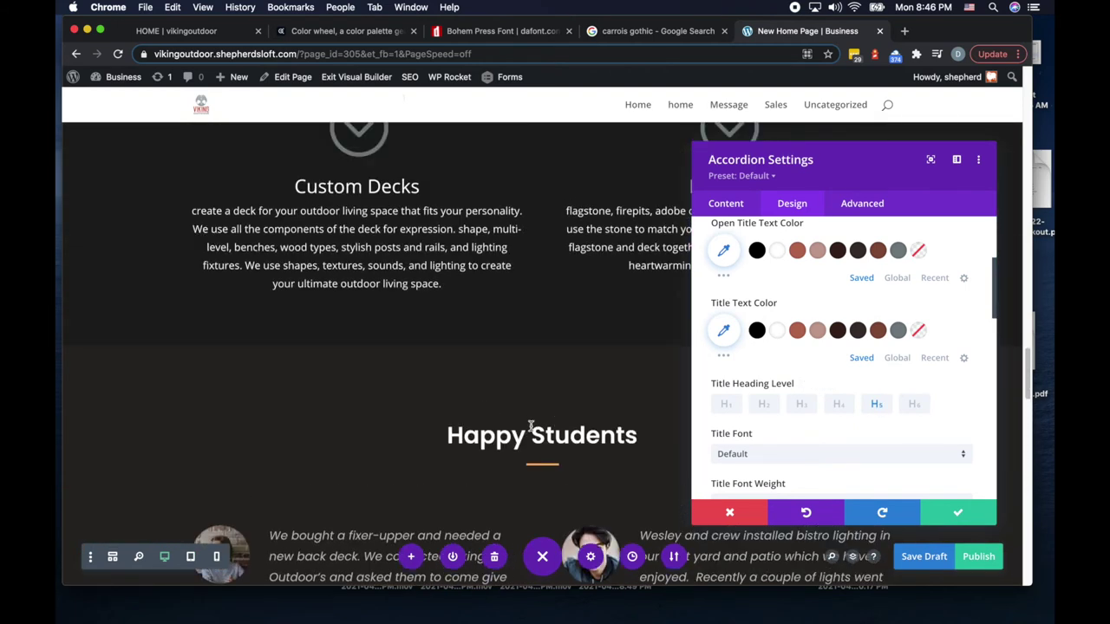
scroll(530, 424, down, 2)
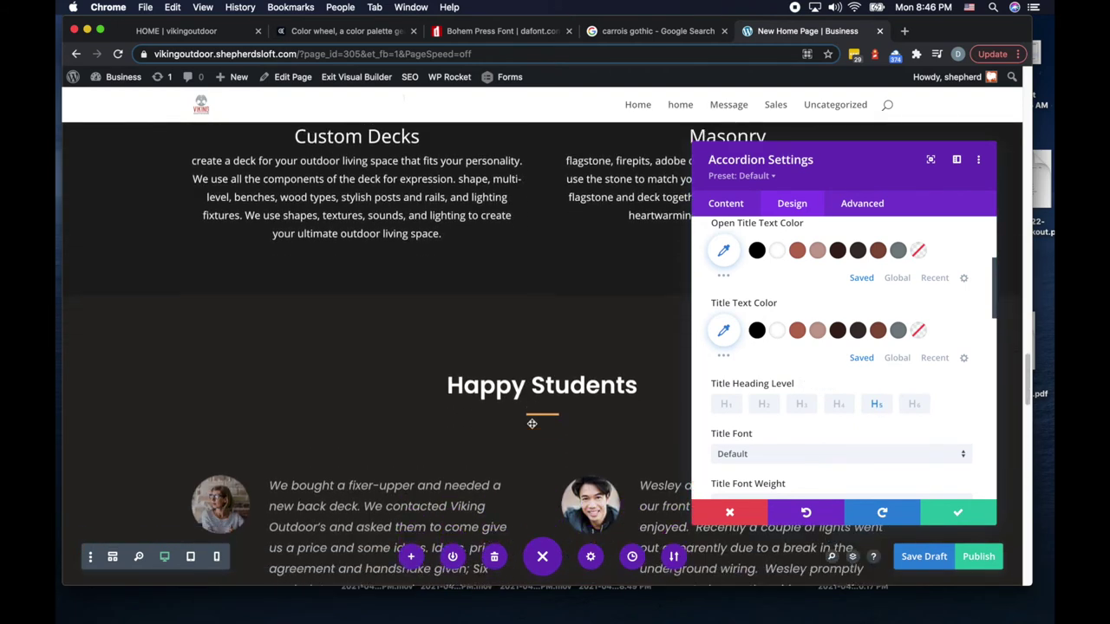
click(958, 513)
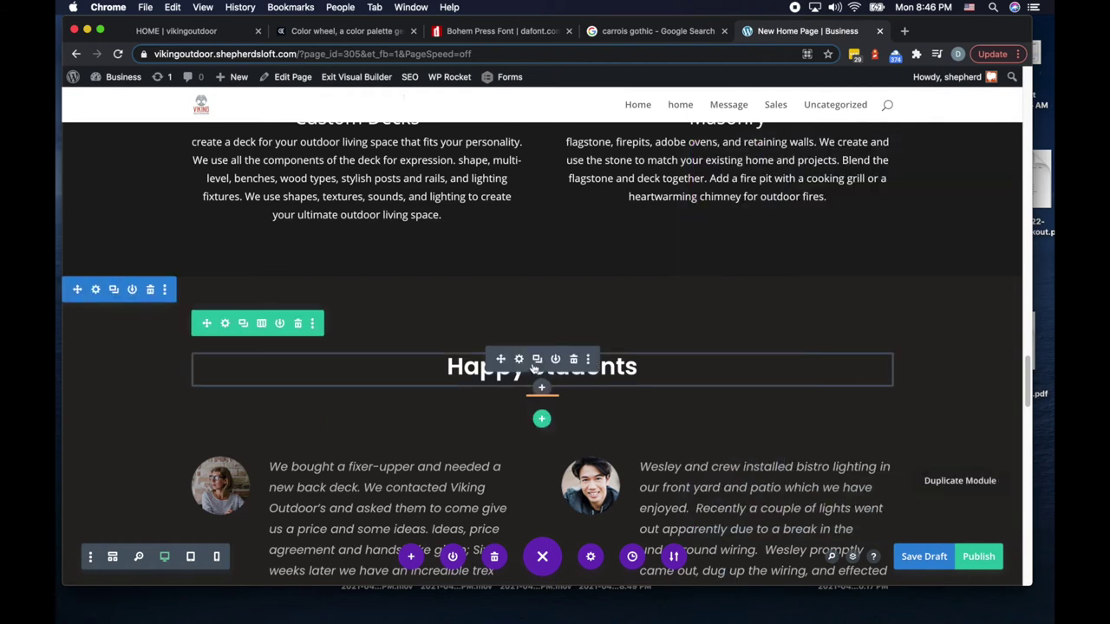
Step: Replace the 'Happy Students' heading text with 'Outdoor Living Experienced'
click(520, 361)
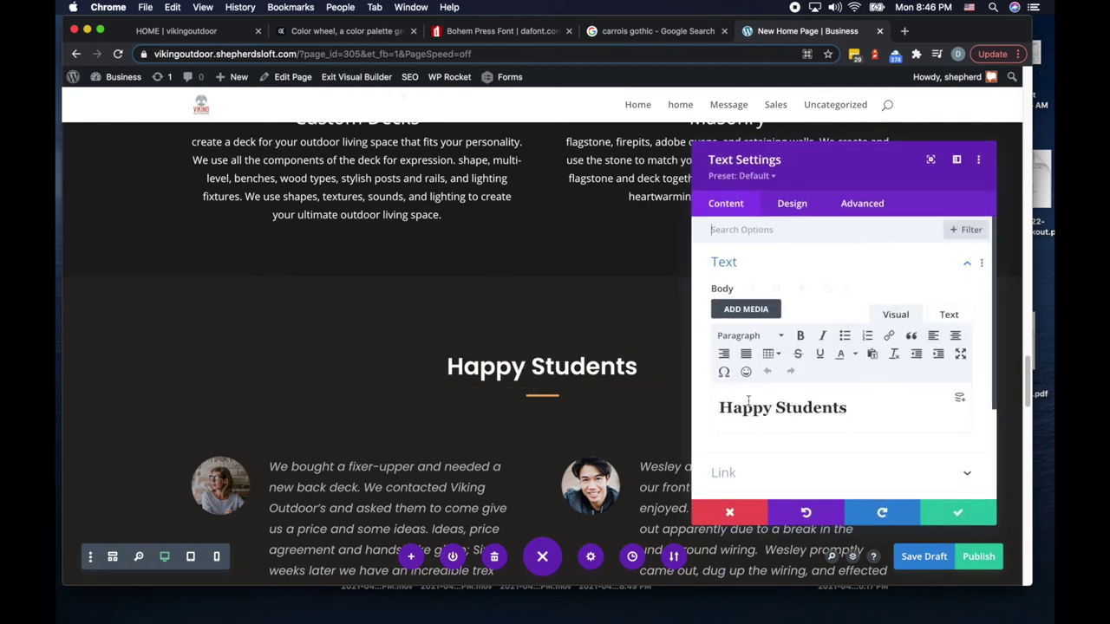
triple_click(749, 401)
text(Ou)
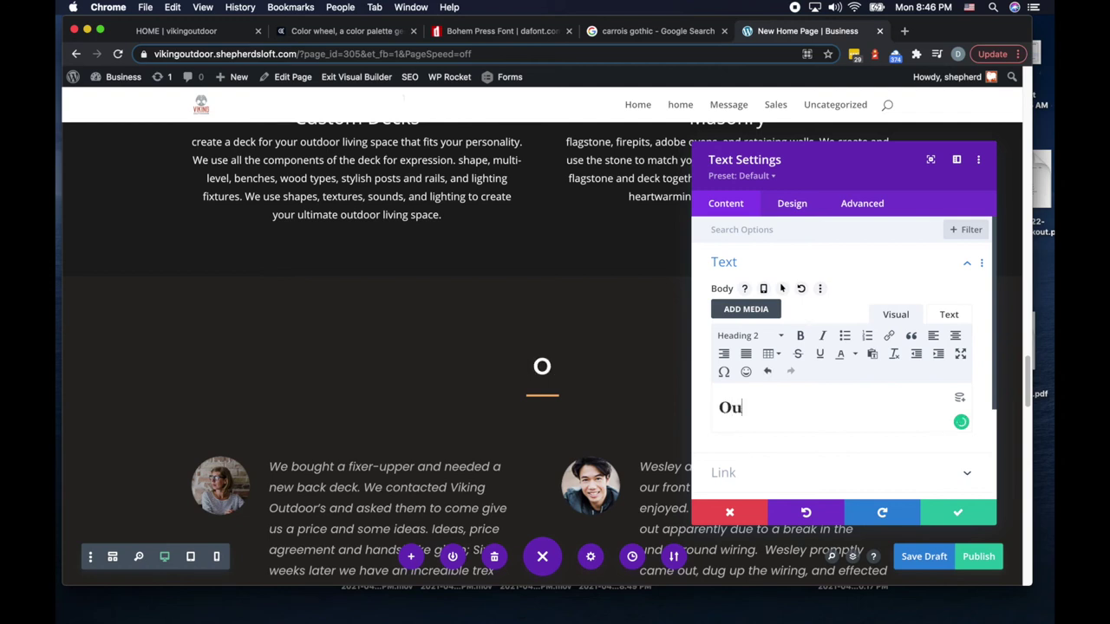
text(tdoor Livi)
key(BackSpace)
key(BackSpace)
text(iving)
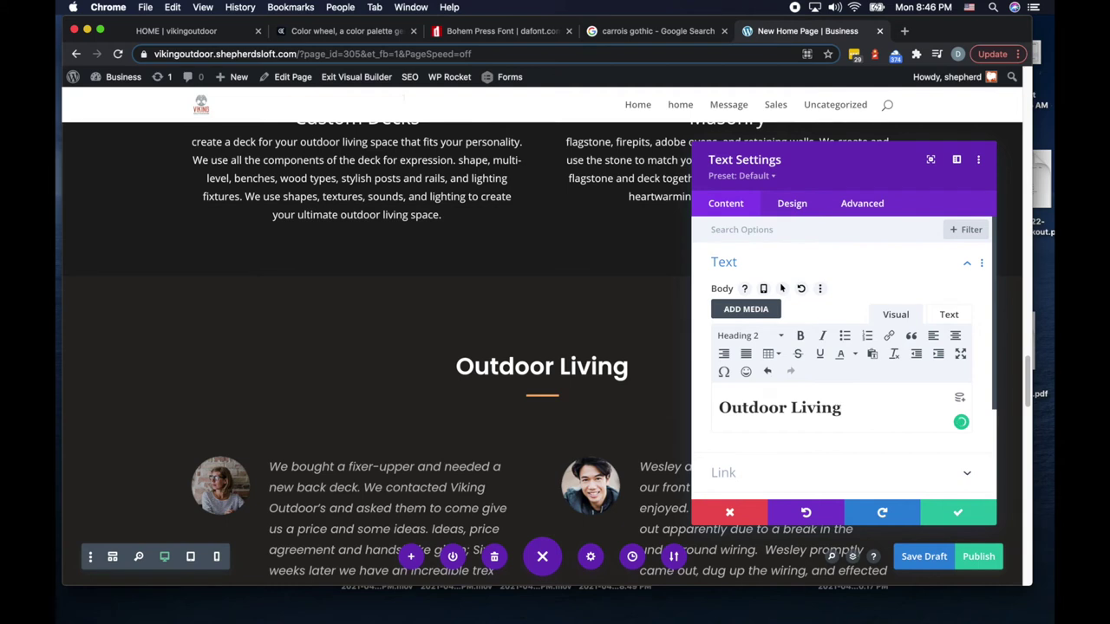
text(Experi)
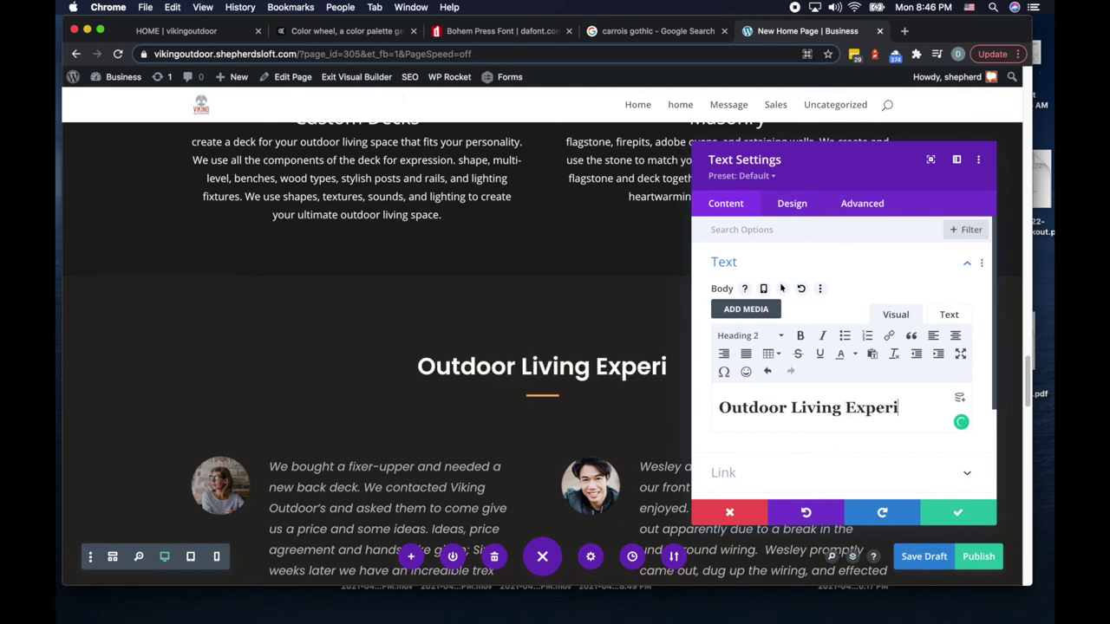
text(ence)
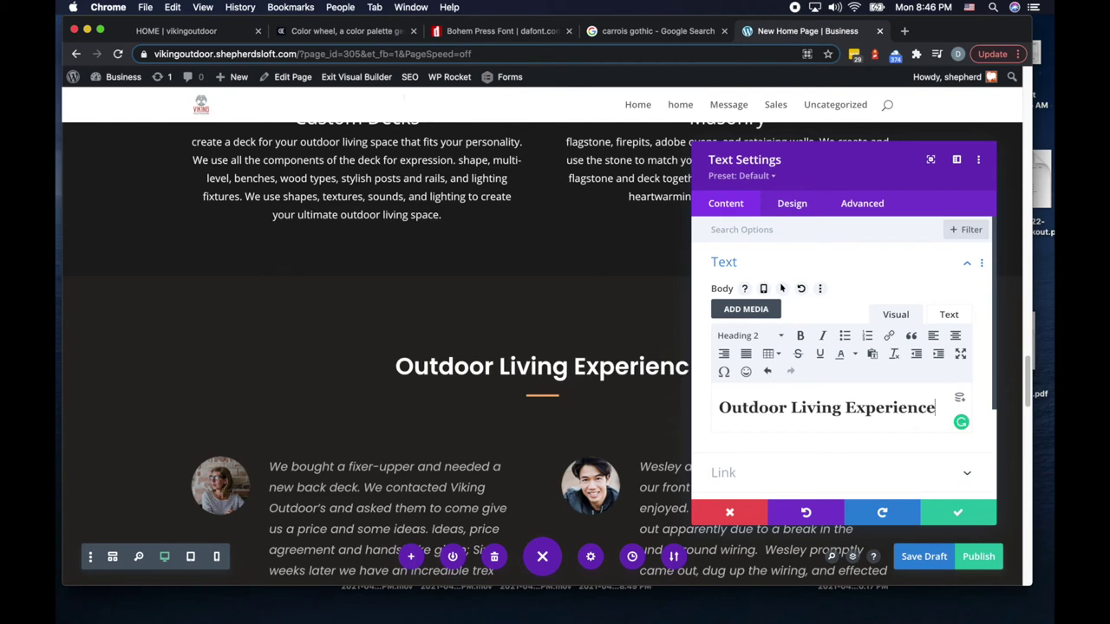
text(d)
mouse_move(860, 159)
mouse_down()
mouse_move(833, 150)
mouse_move(876, 144)
mouse_up()
triple_click(782, 393)
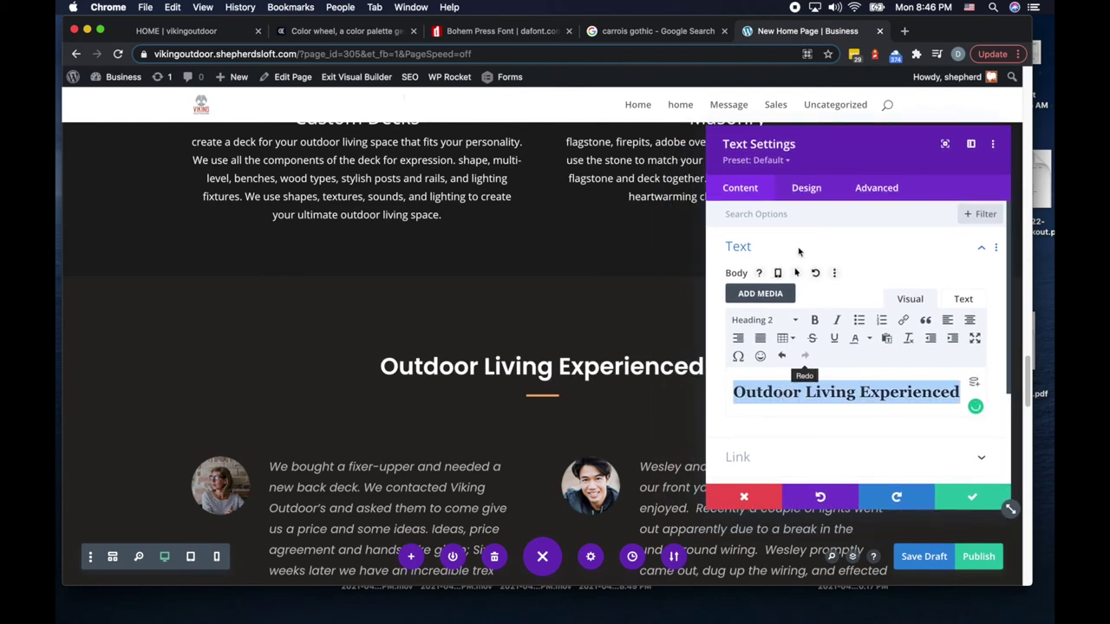
Step: Reset the heading's Heading 2 font to Default and save
click(806, 189)
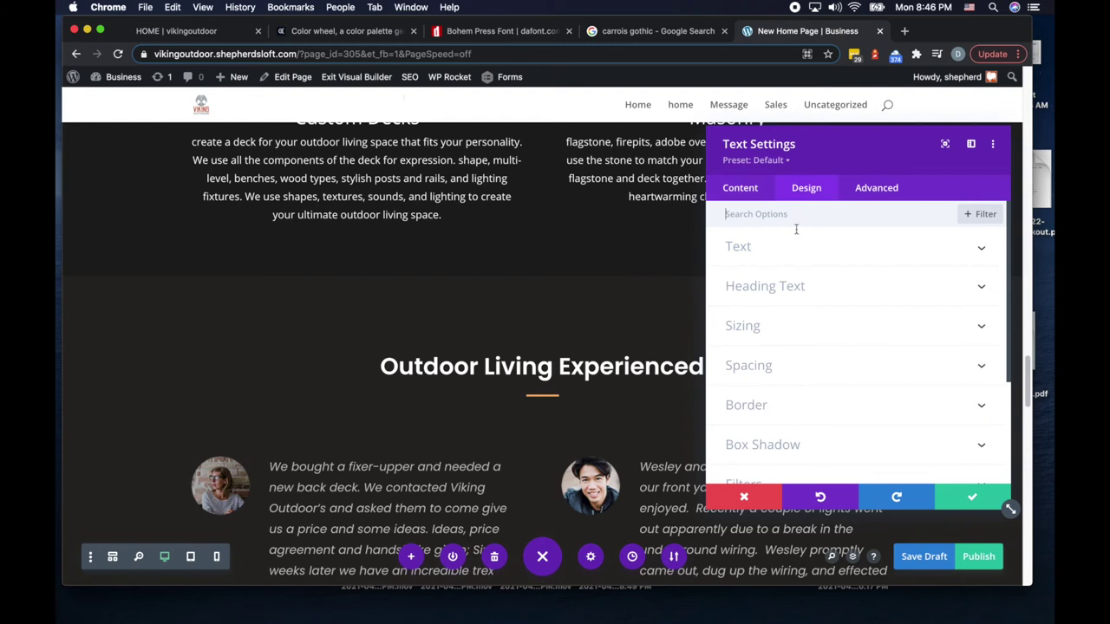
click(786, 292)
click(793, 257)
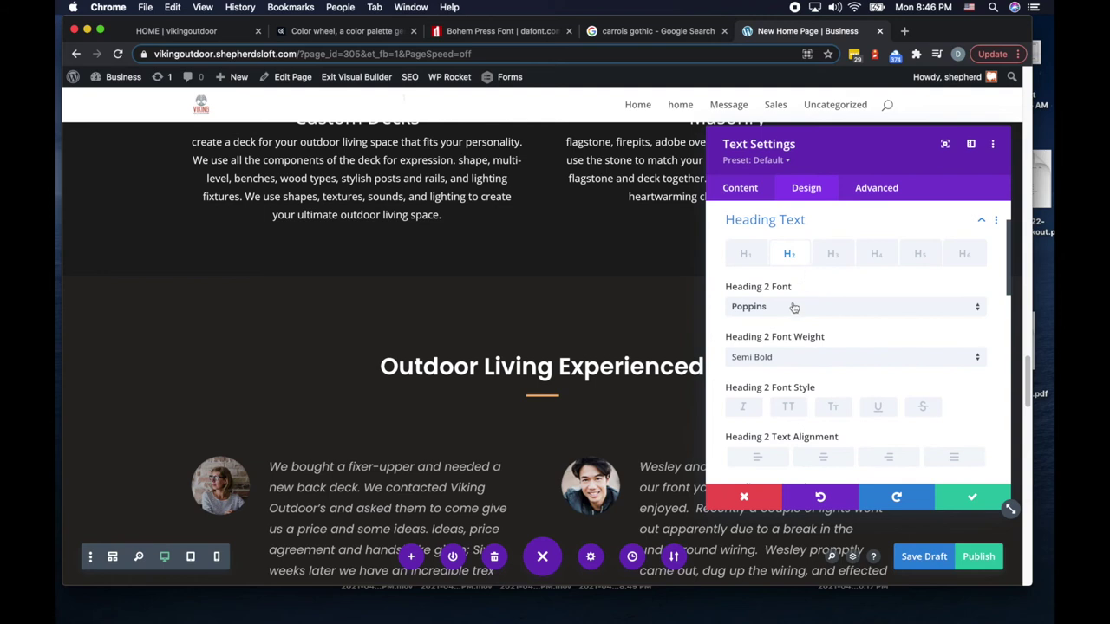
click(794, 306)
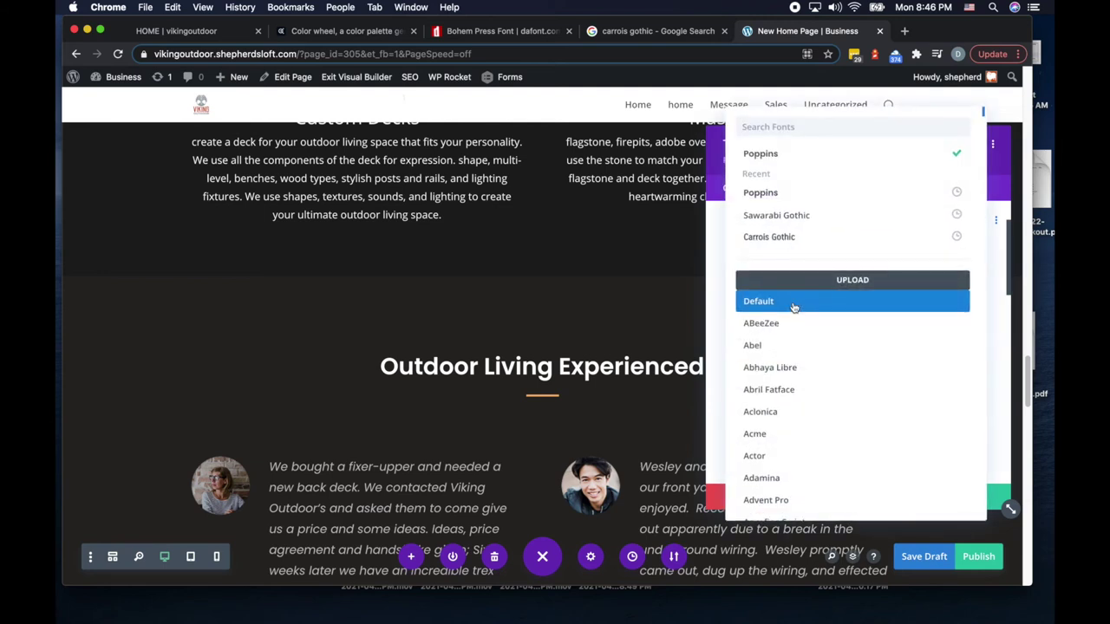
click(778, 302)
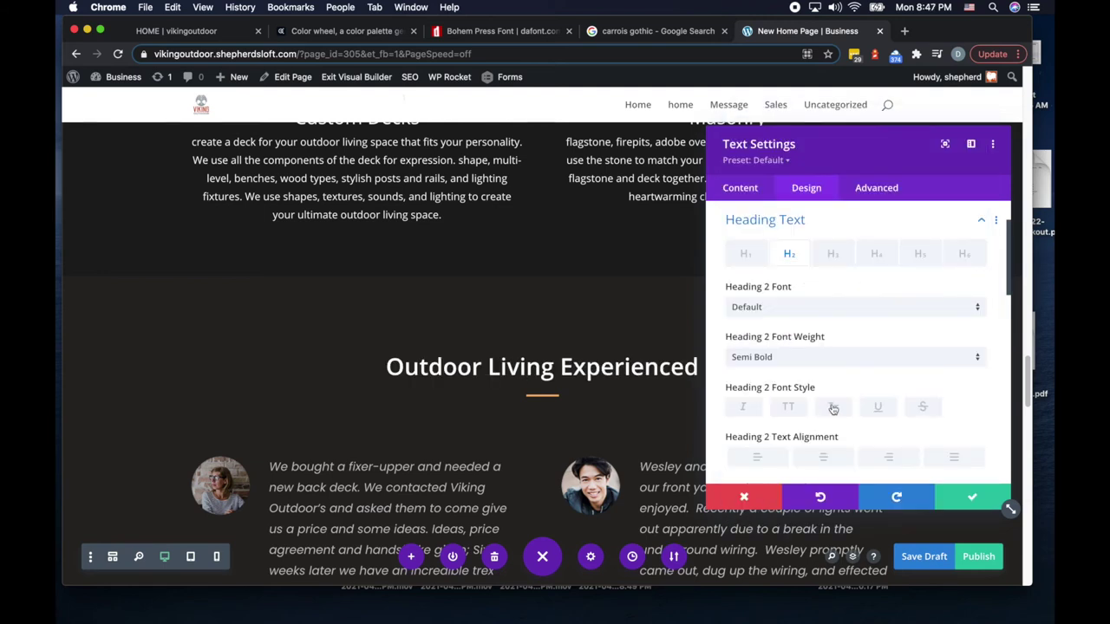
scroll(830, 365, up, 2)
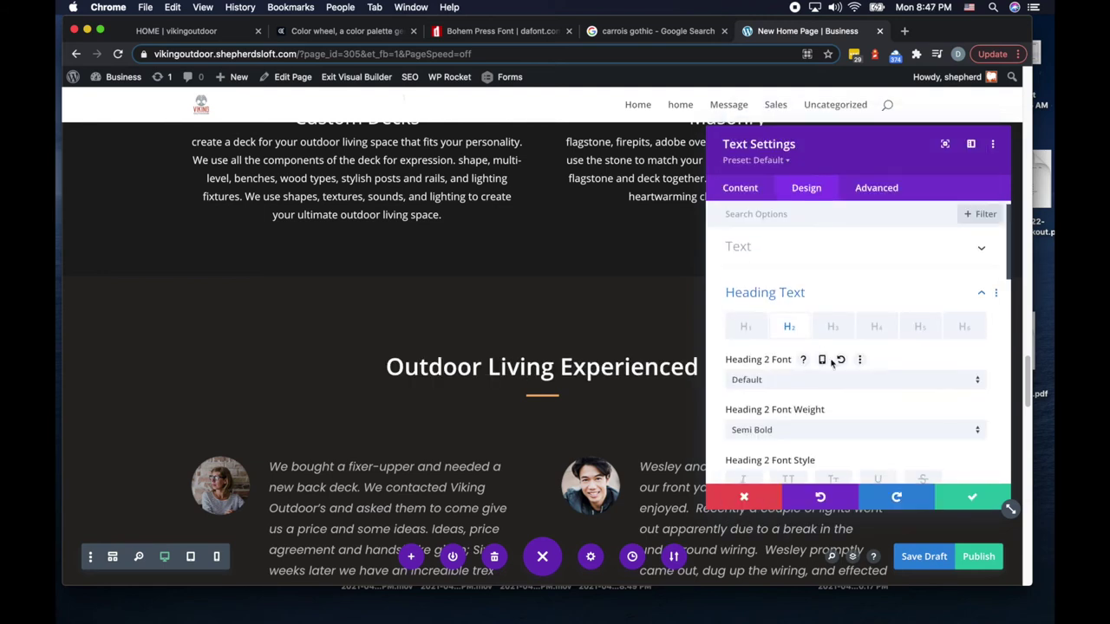
click(747, 192)
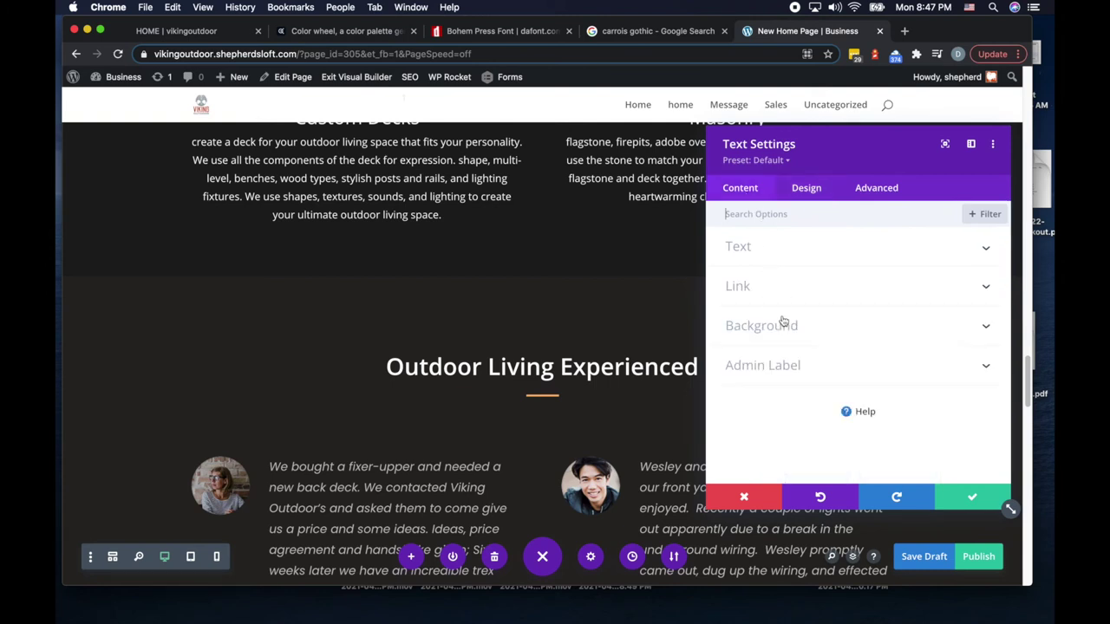
click(972, 501)
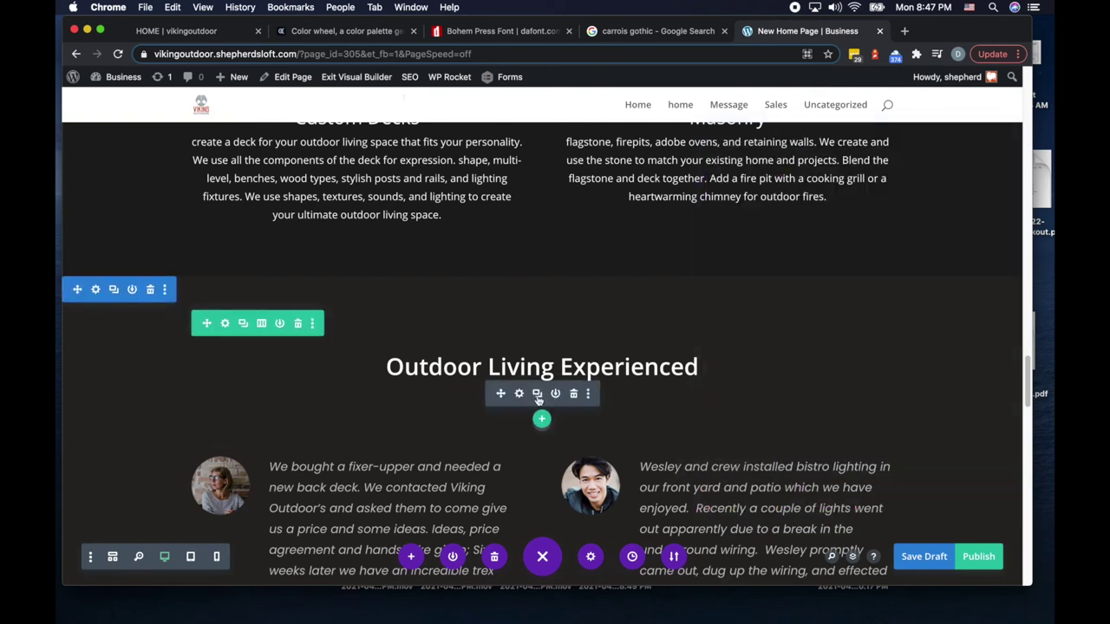
Step: Make the divider line beneath the heading pinkish #c6a196 and save
click(521, 395)
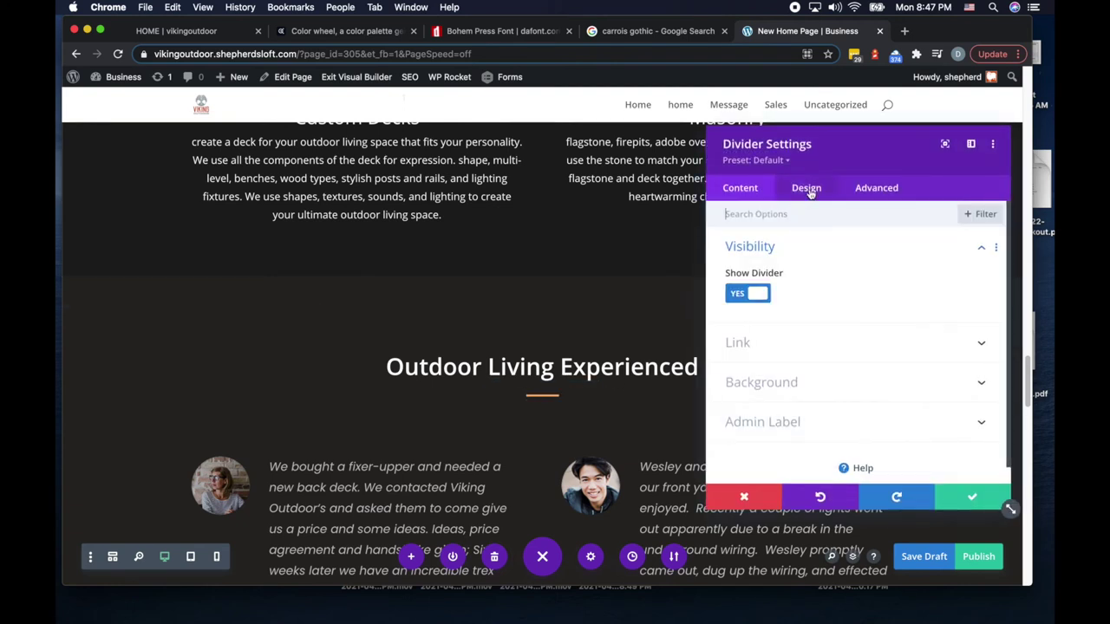
click(805, 189)
click(741, 251)
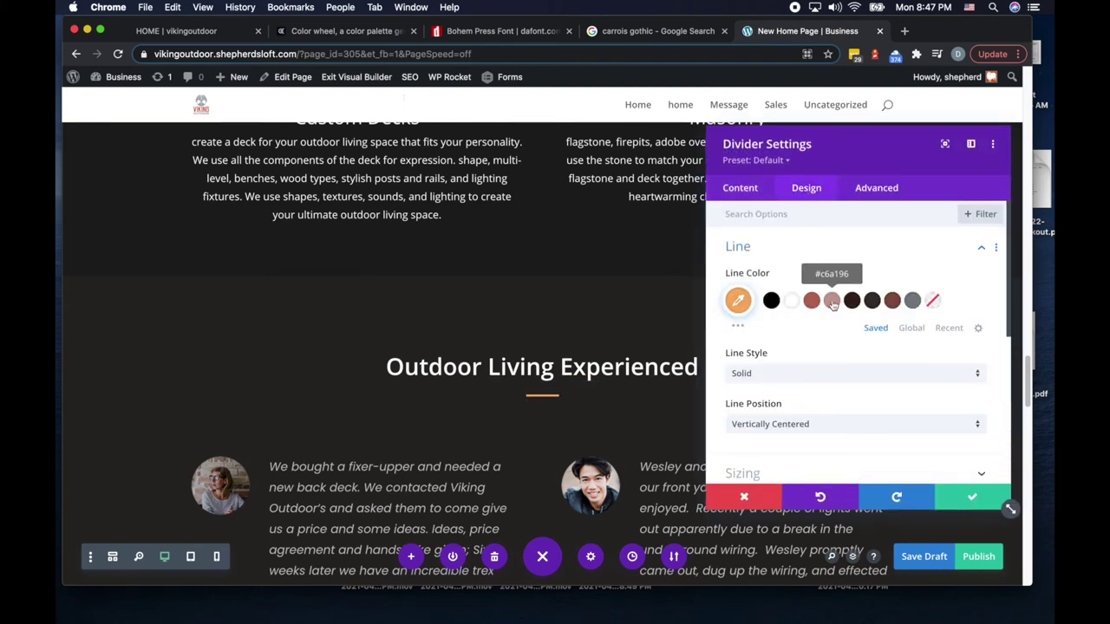
click(972, 498)
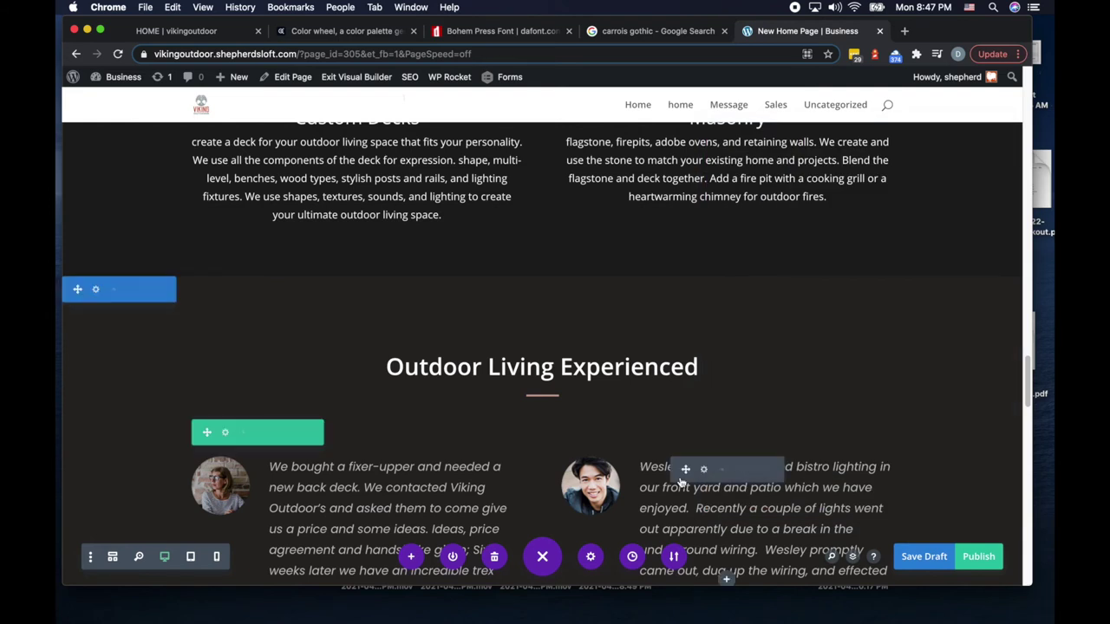
scroll(681, 483, down, 5)
Step: Duplicate the Outdoor Living Experienced heading row and drag the copy into the pink section's top
scroll(681, 483, down, 10)
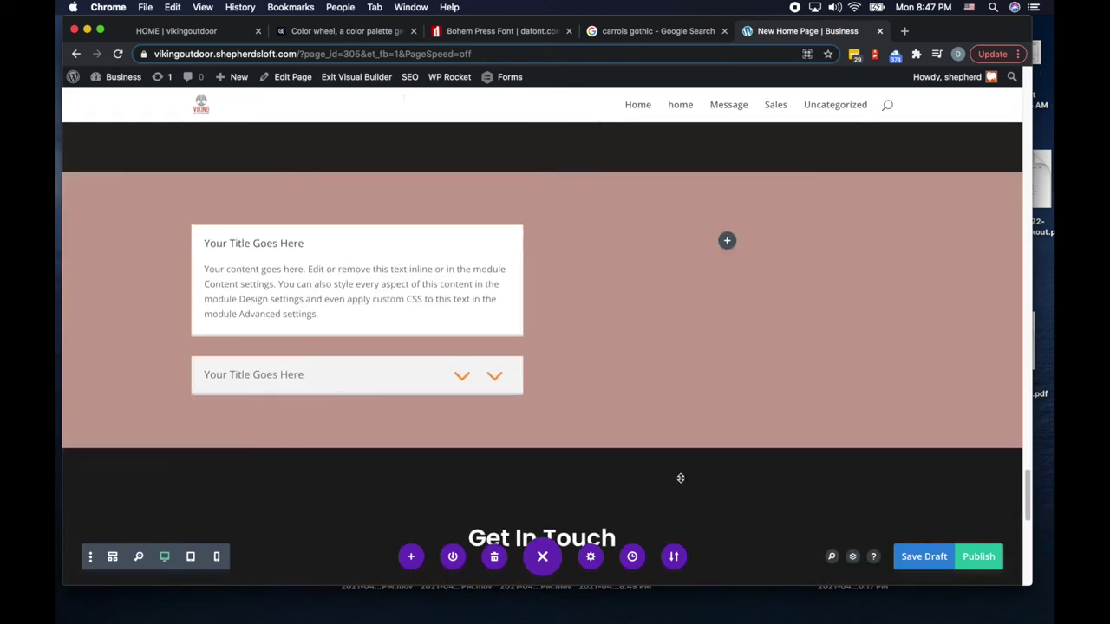
scroll(682, 473, up, 1)
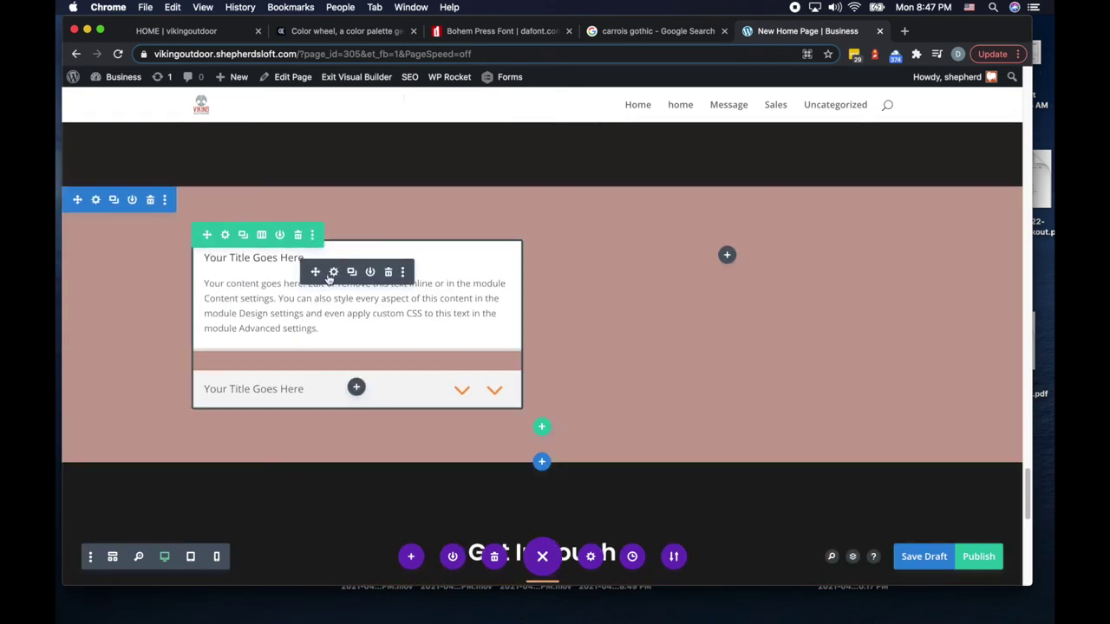
scroll(283, 277, up, 4)
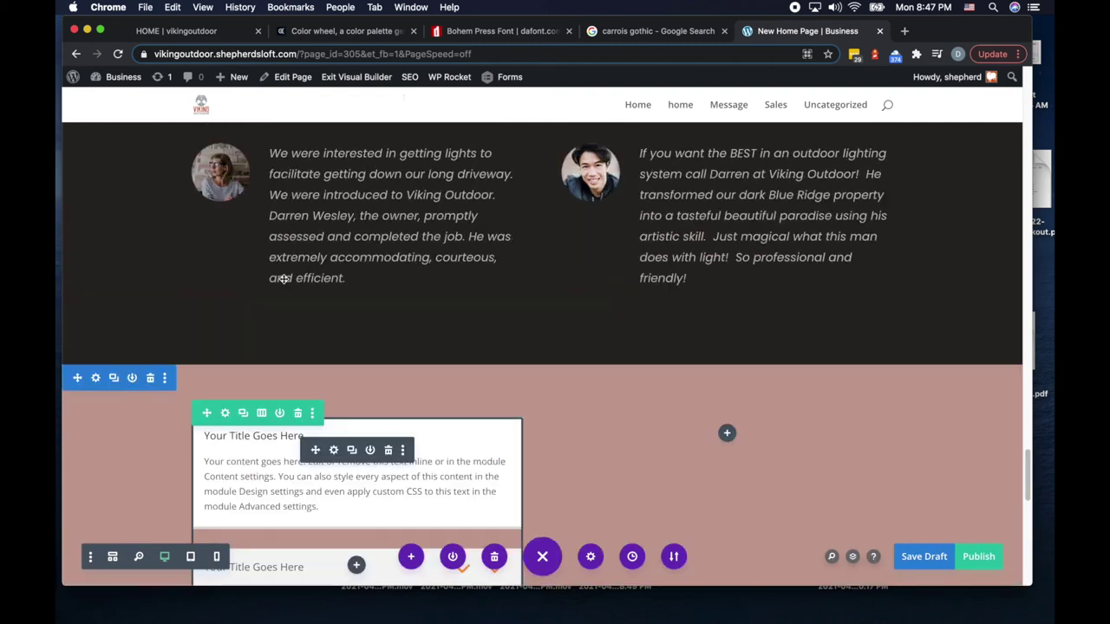
scroll(609, 302, up, 10)
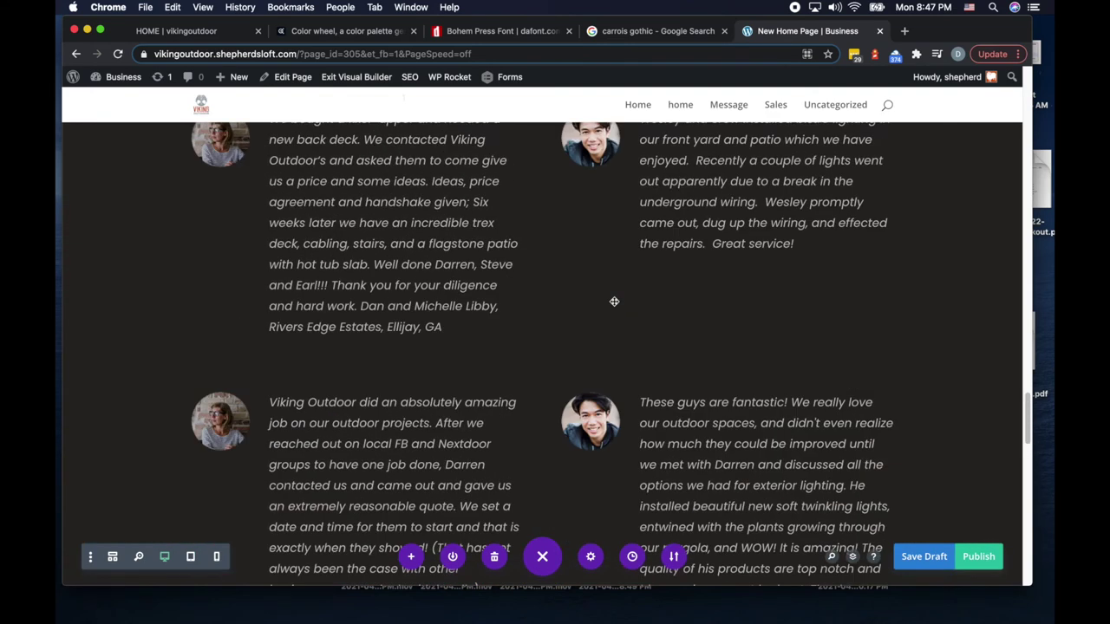
scroll(610, 301, up, 3)
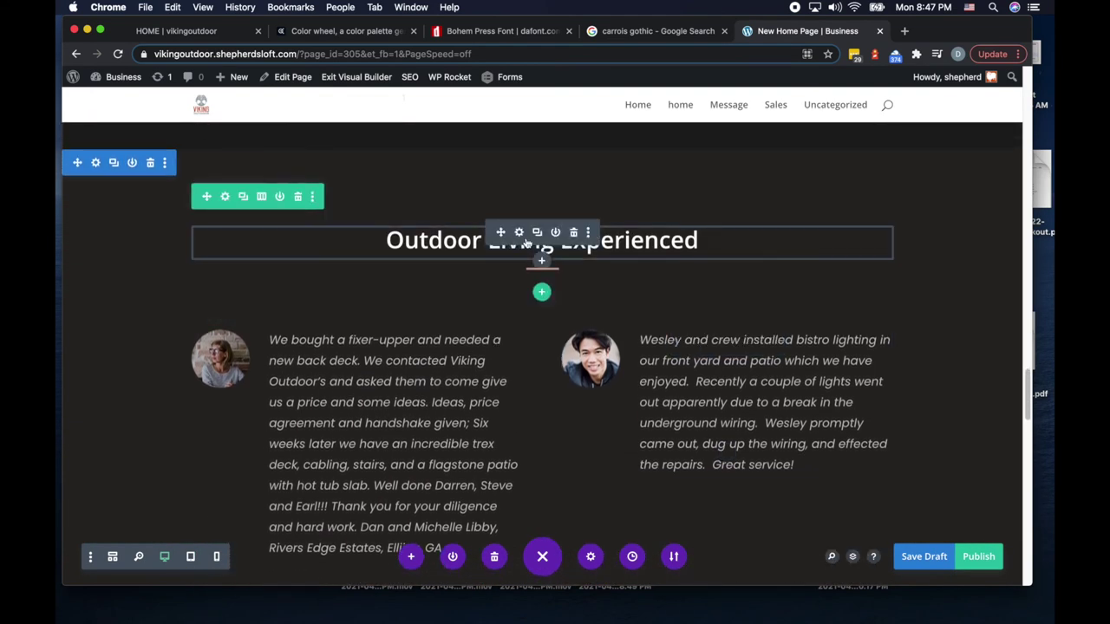
click(244, 198)
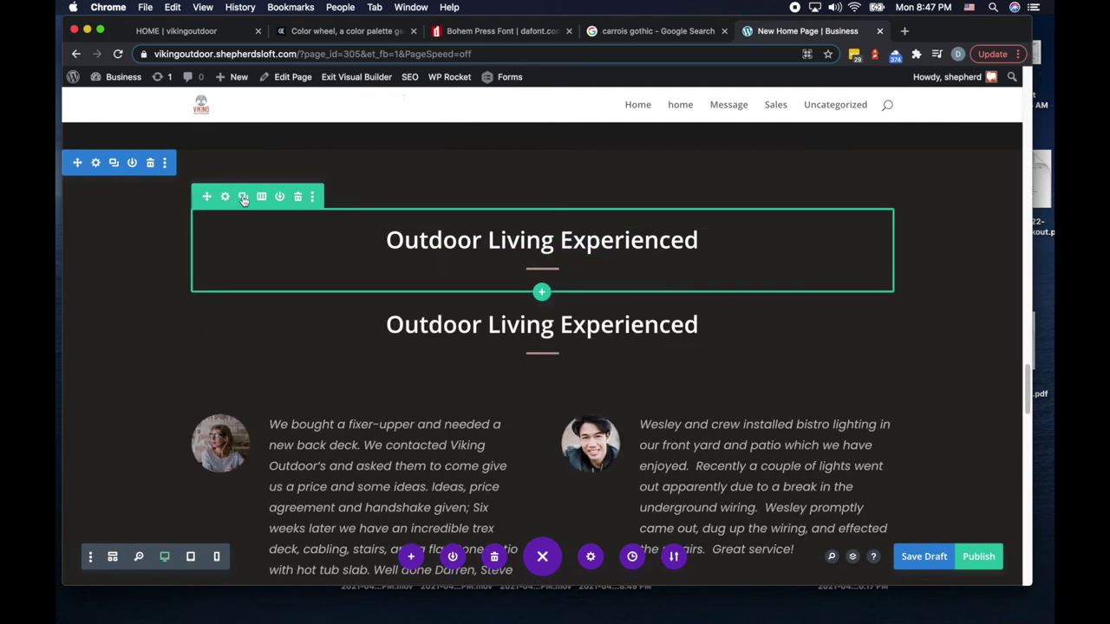
drag(208, 199, 329, 230)
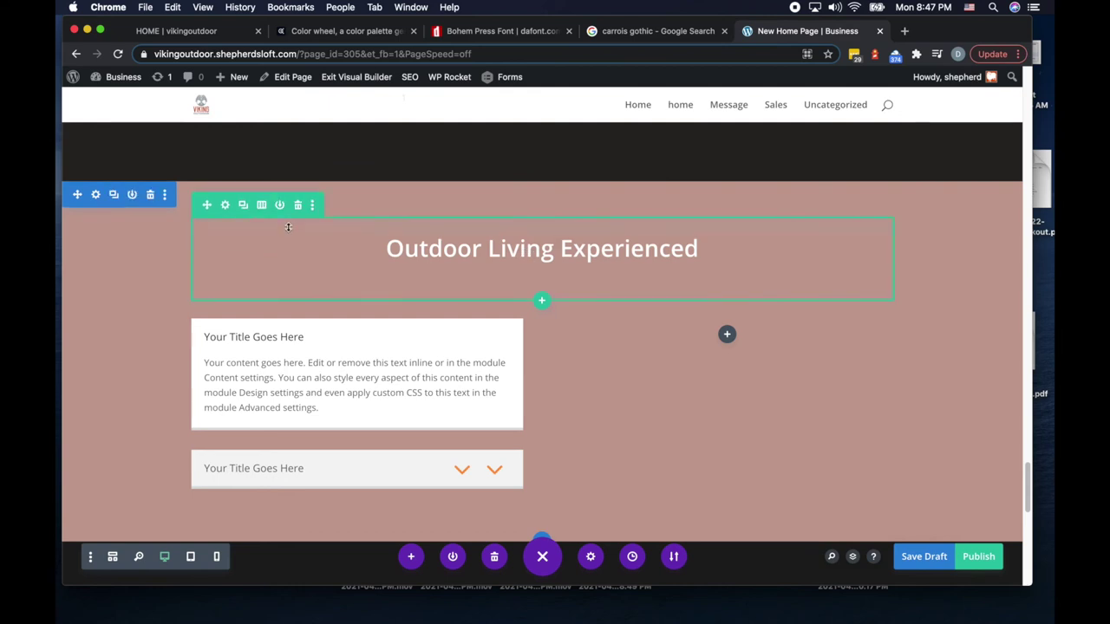
click(520, 275)
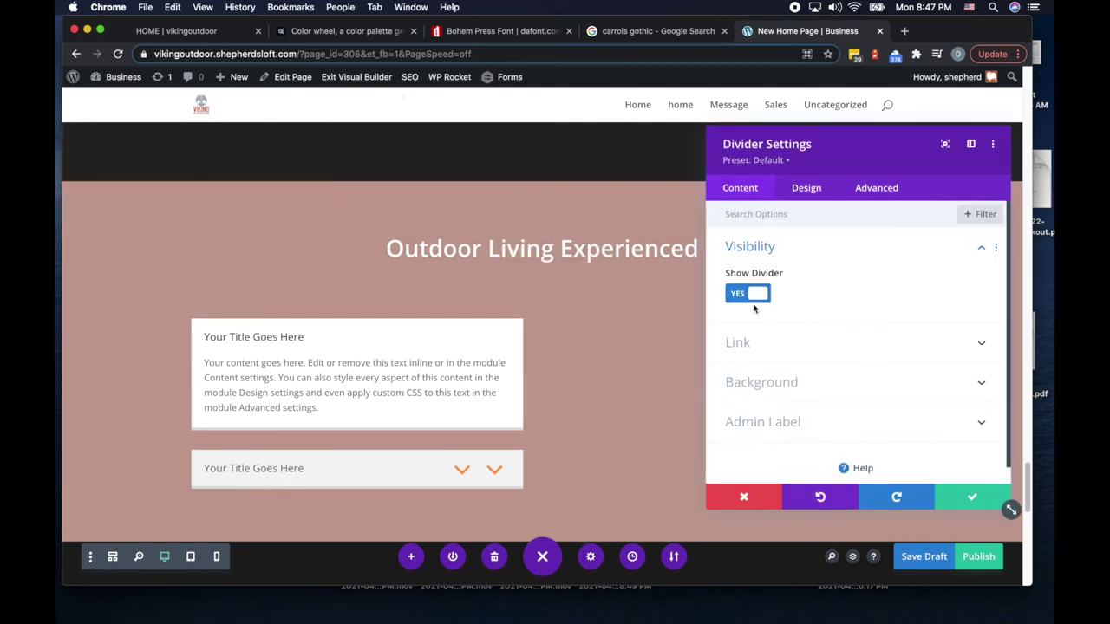
Step: Change the copied heading's divider line colour to brown #874f3e and save
click(813, 193)
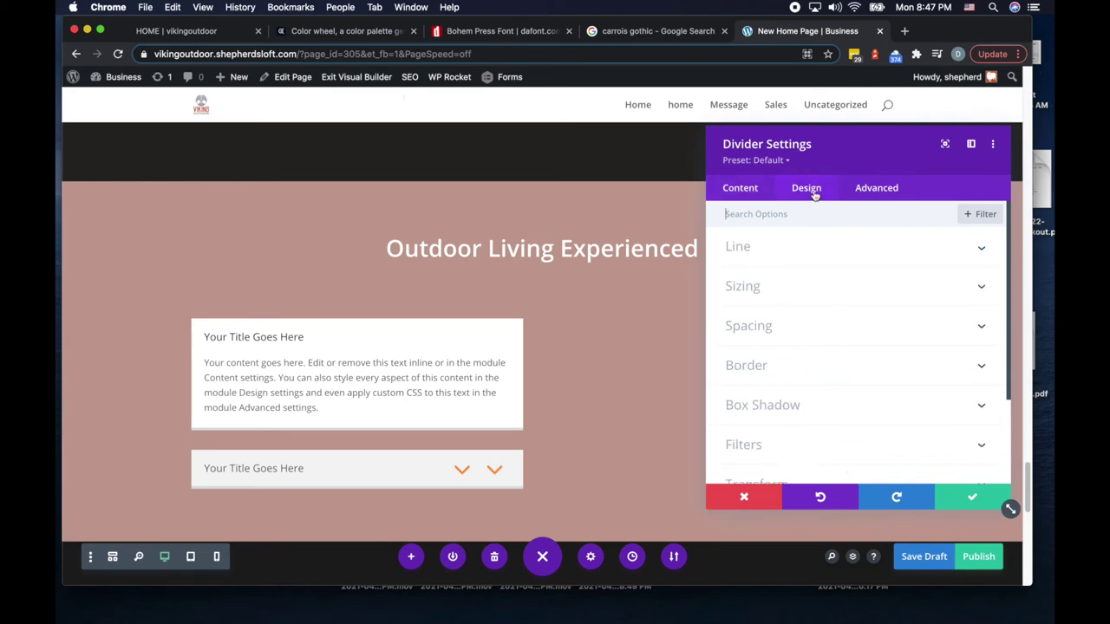
click(747, 255)
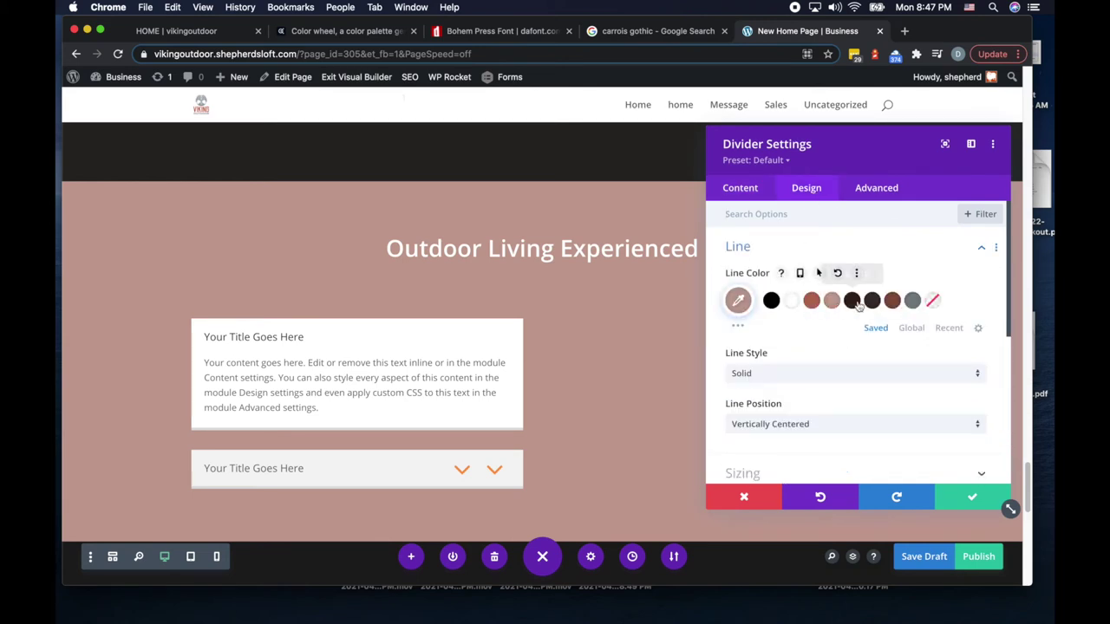
click(855, 301)
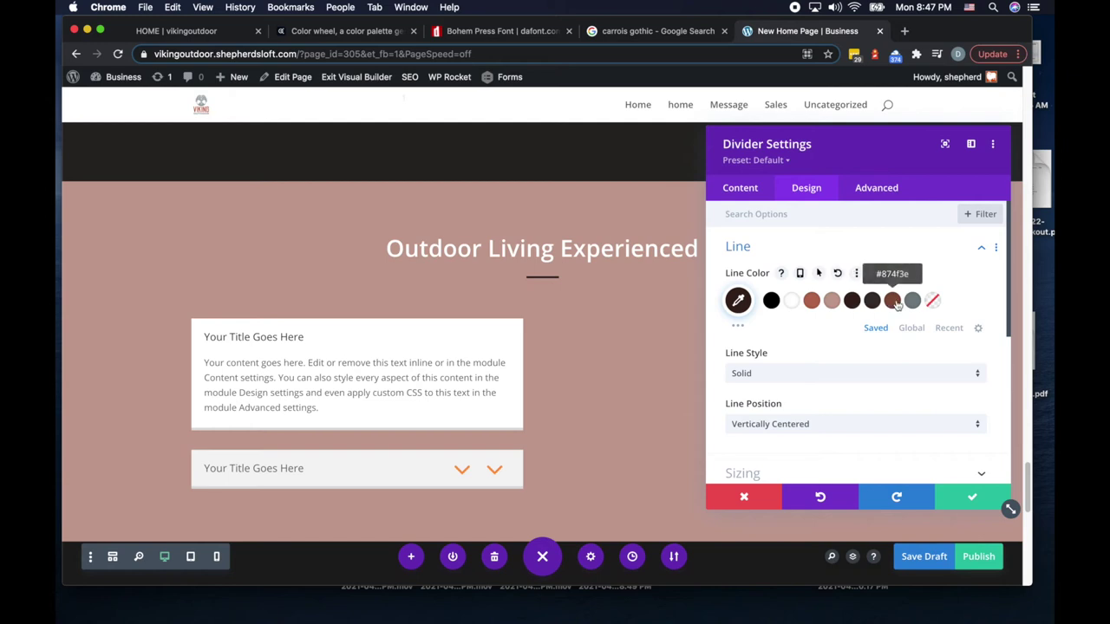
click(894, 301)
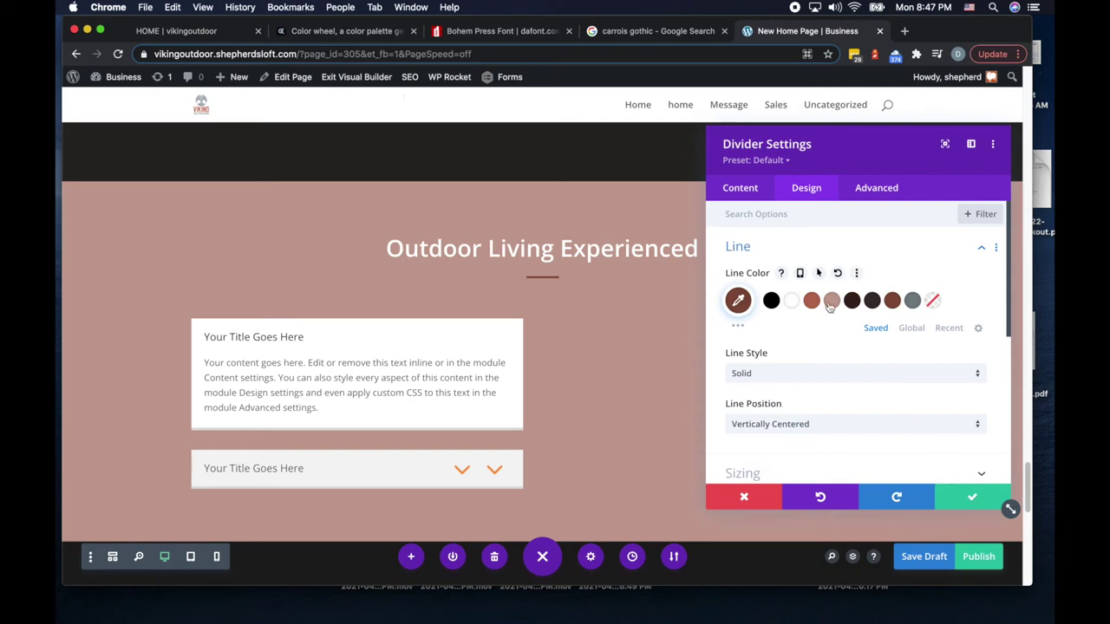
click(739, 187)
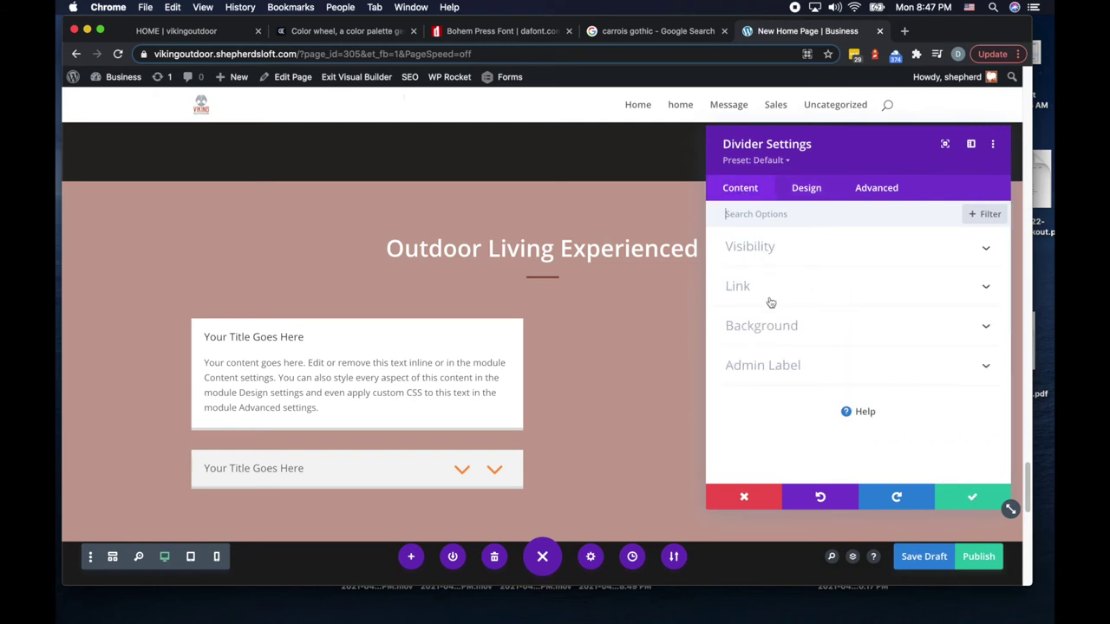
click(969, 498)
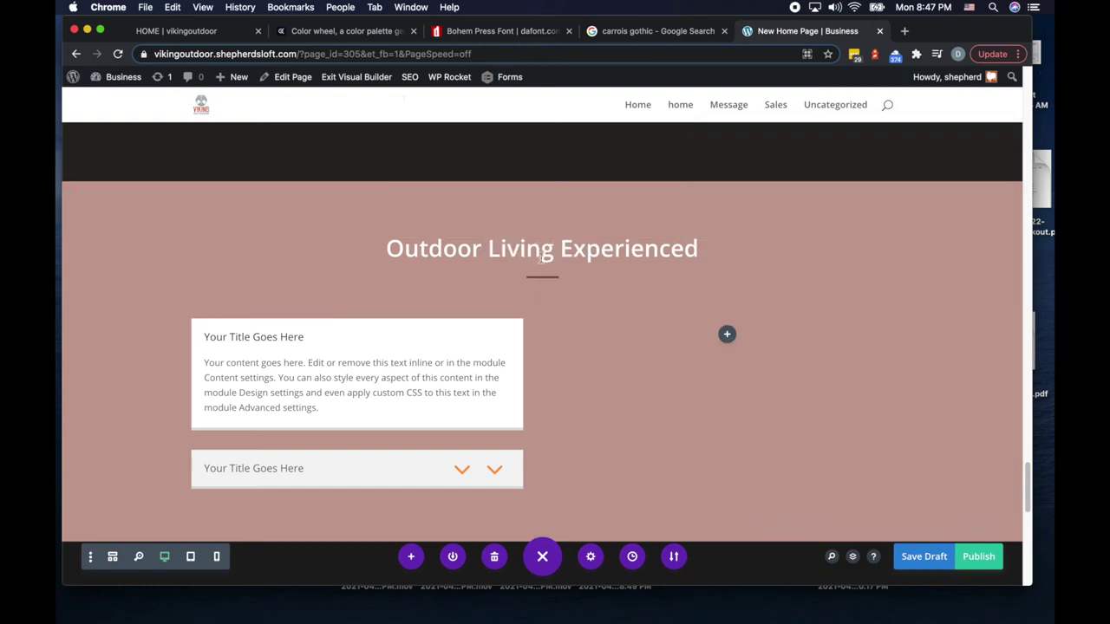
Step: Replace 'Experienced' with 'Answers' so the heading reads 'Outdoor Living Answers', and save
click(524, 249)
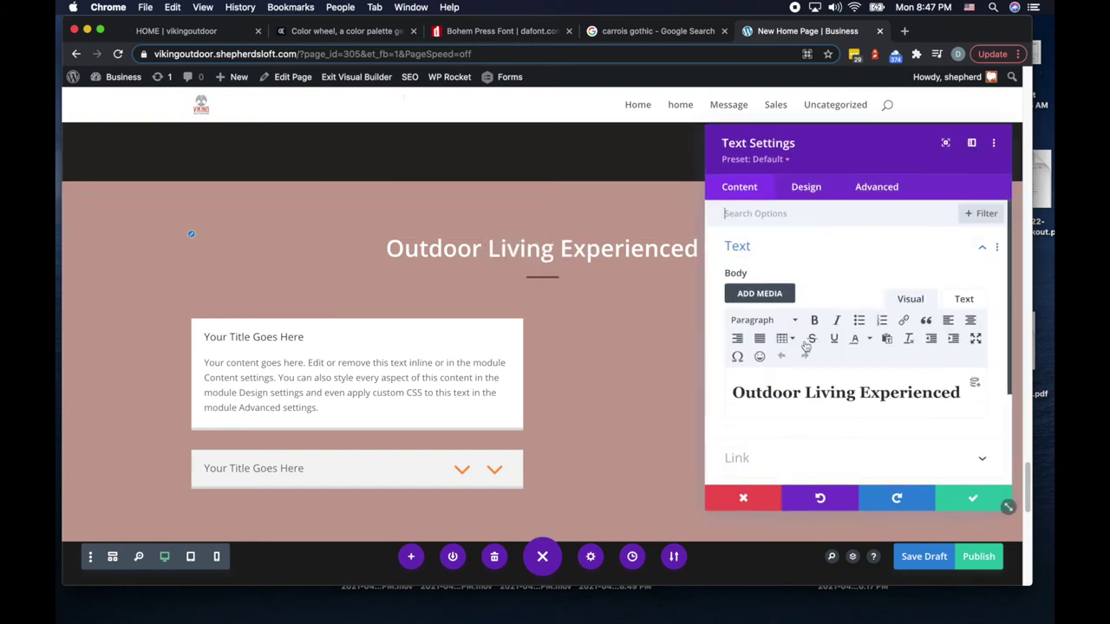
double_click(892, 392)
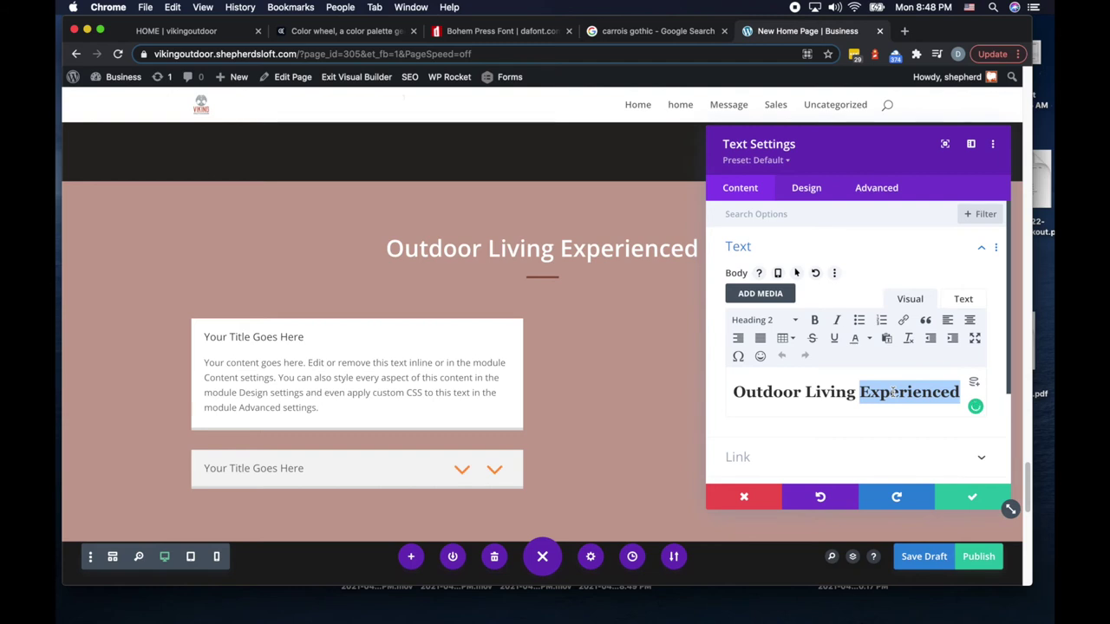
text(Answers)
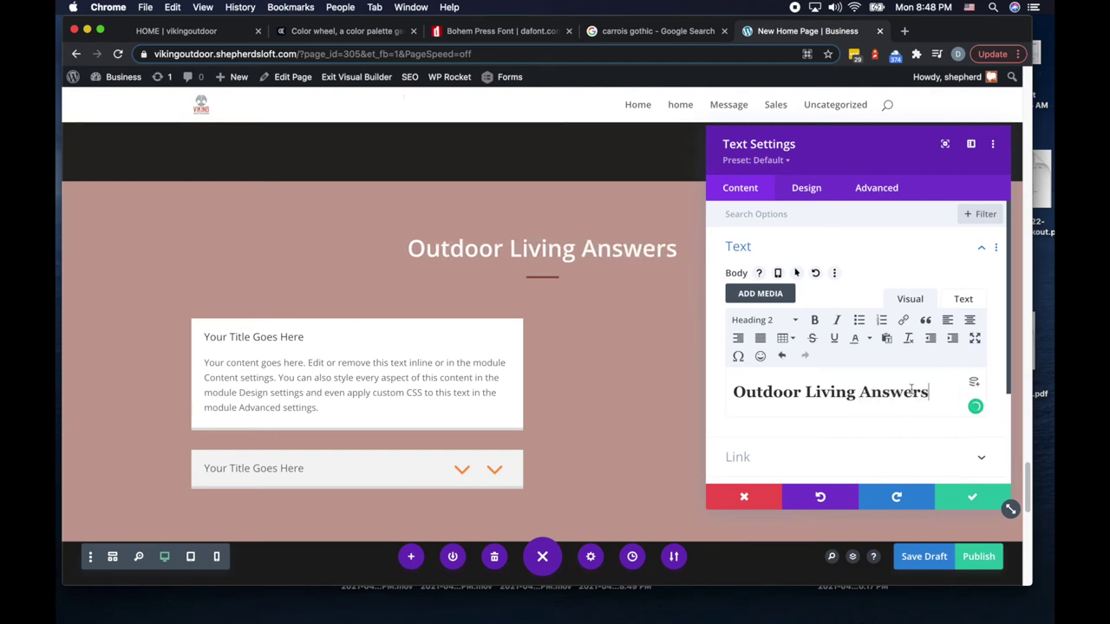
click(965, 492)
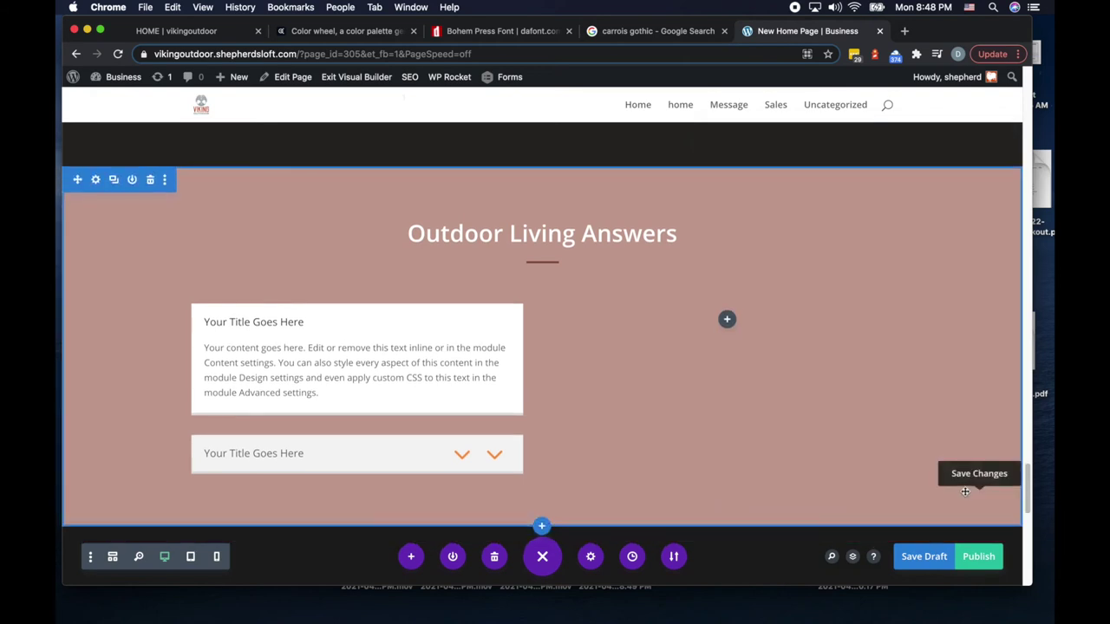
click(334, 337)
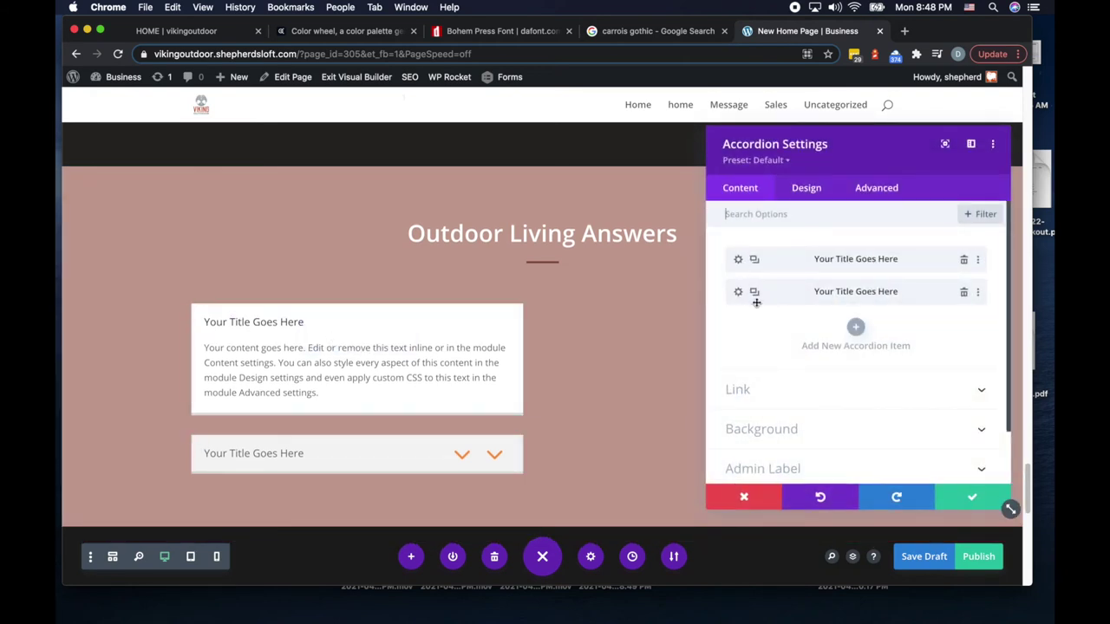
Step: Set the first accordion item's background colour to the reddish brown #ba6d56 swatch
scroll(781, 340, down, 2)
click(771, 369)
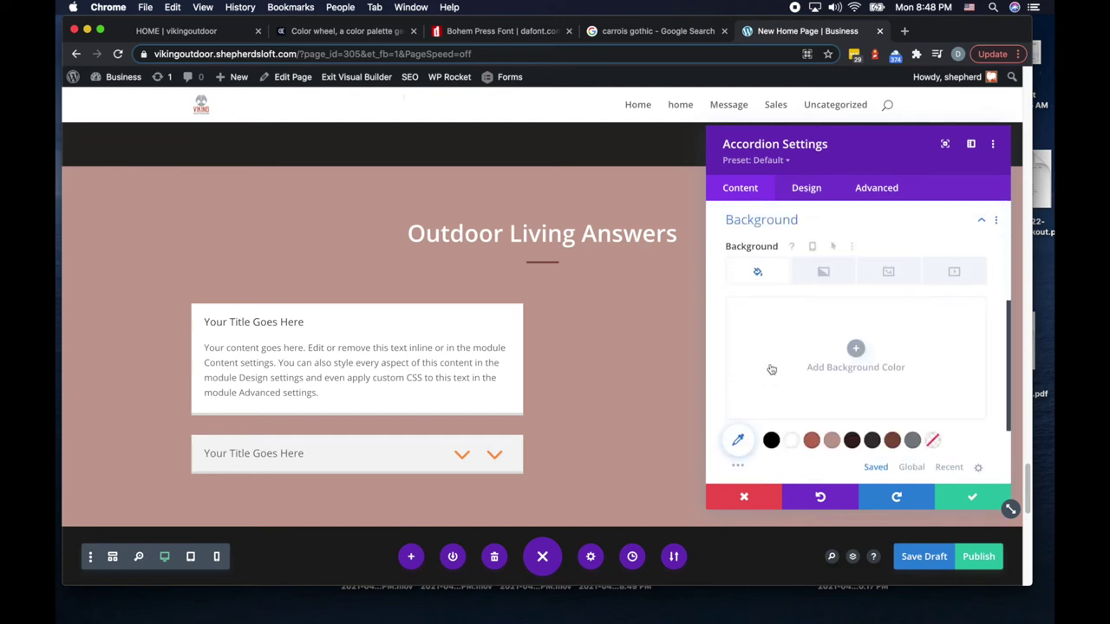
scroll(770, 368, up, 3)
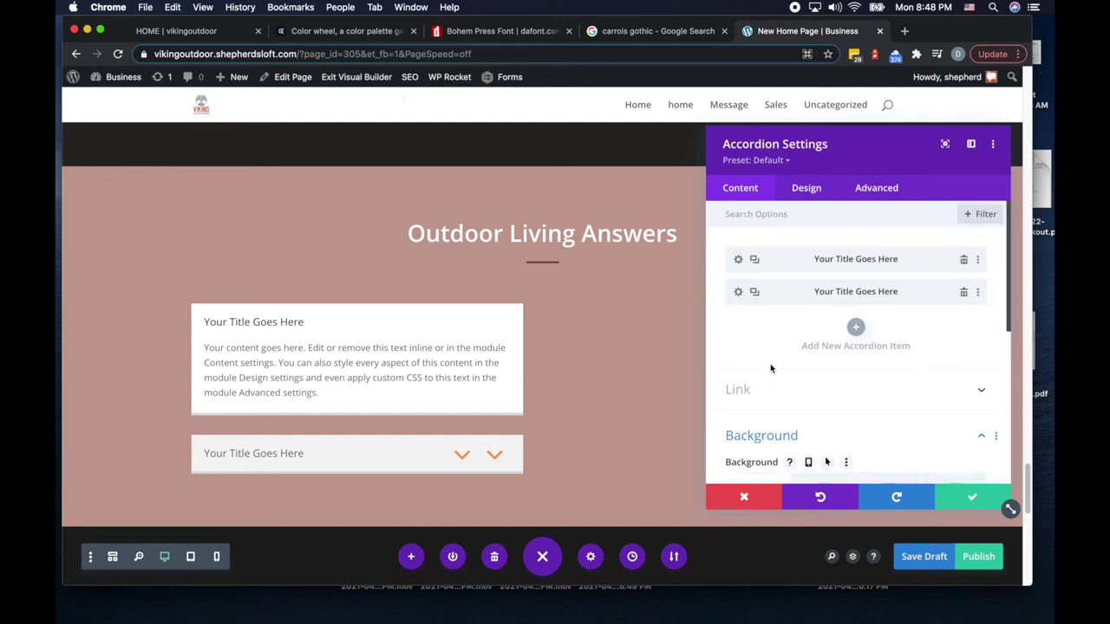
click(738, 262)
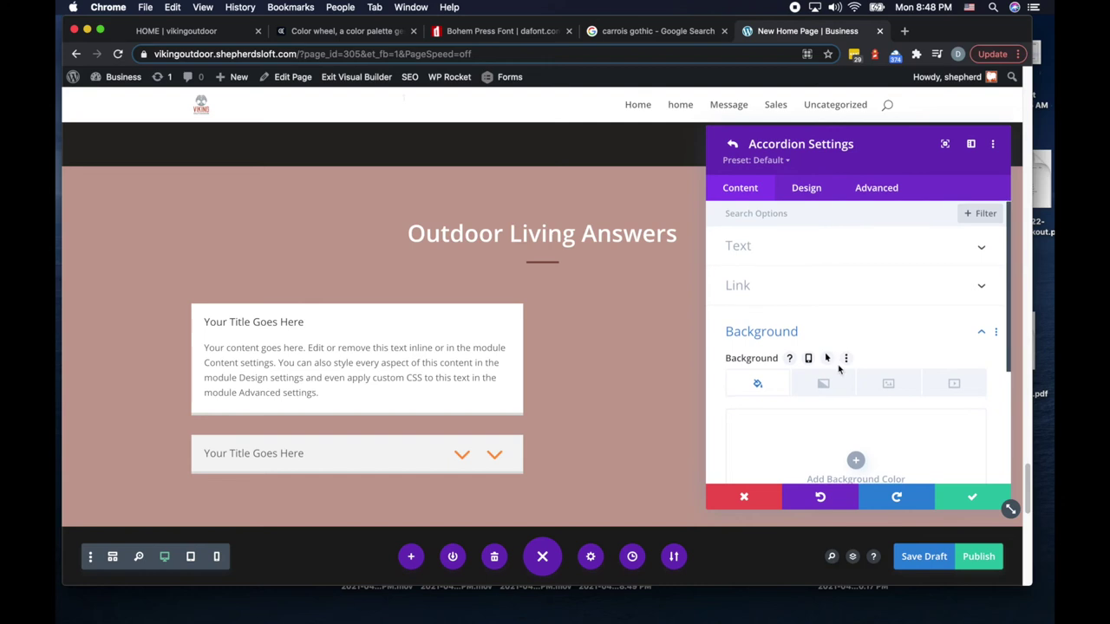
click(888, 383)
scroll(902, 399, down, 5)
scroll(905, 408, up, 5)
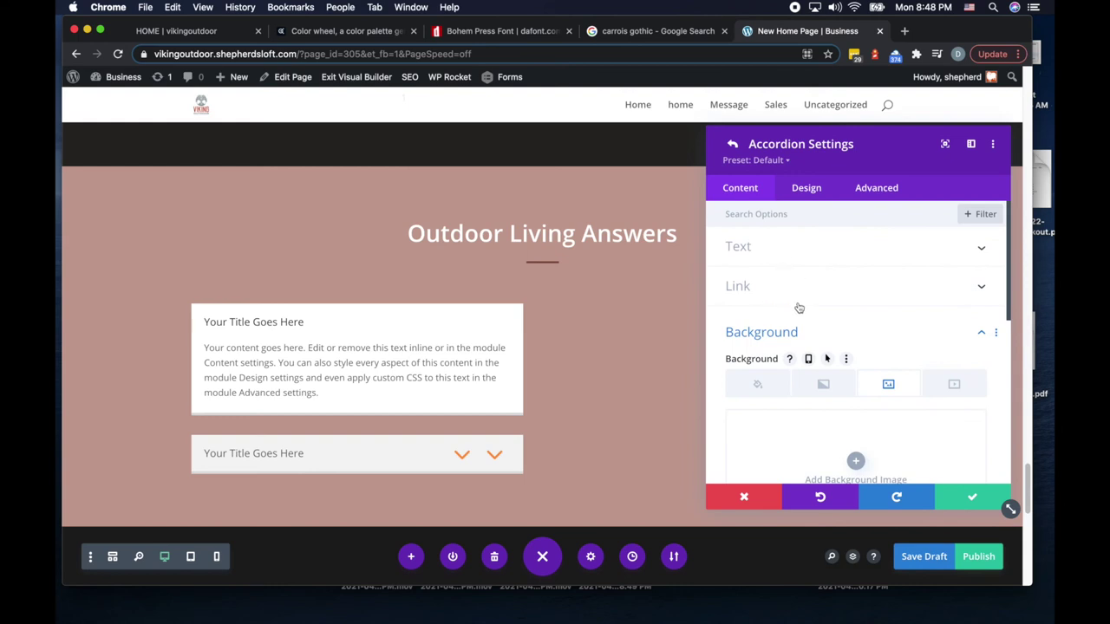
scroll(799, 318, down, 2)
click(743, 246)
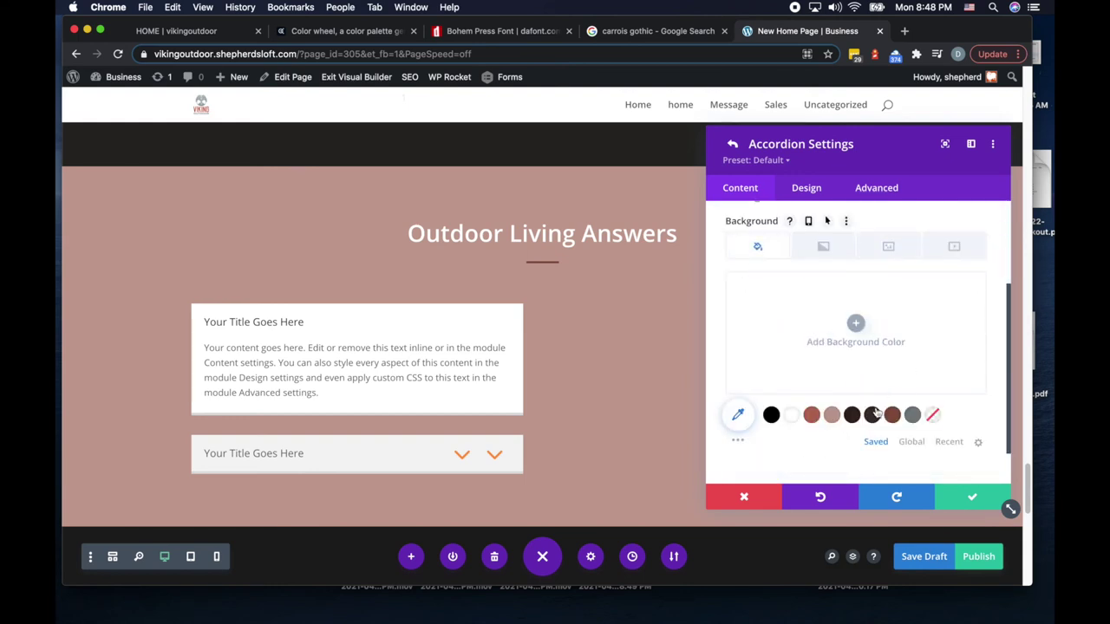
click(912, 415)
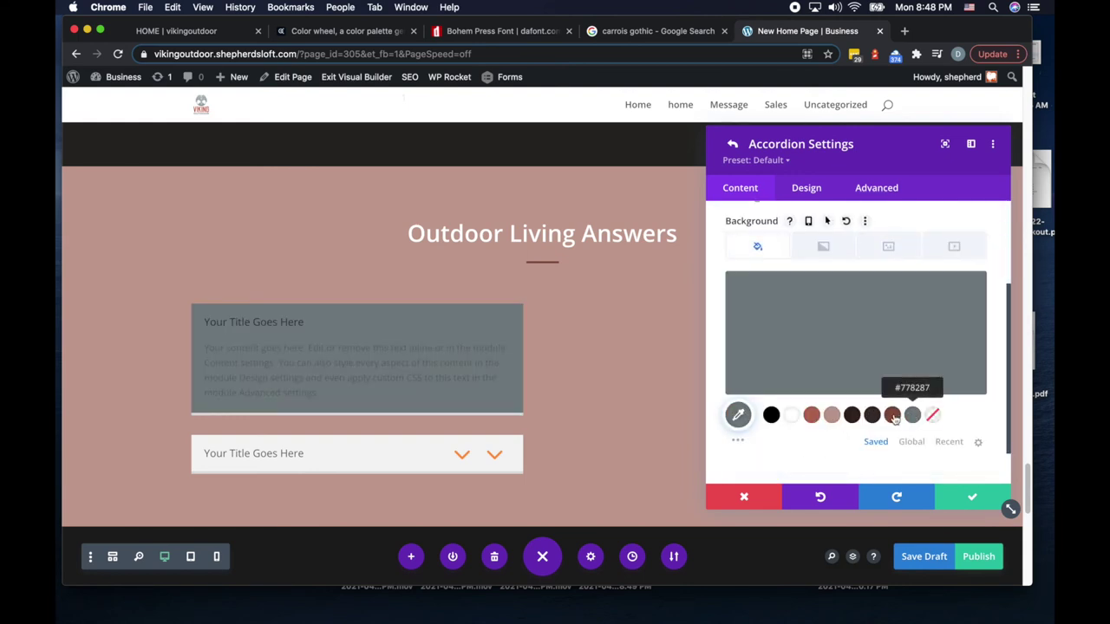
click(893, 416)
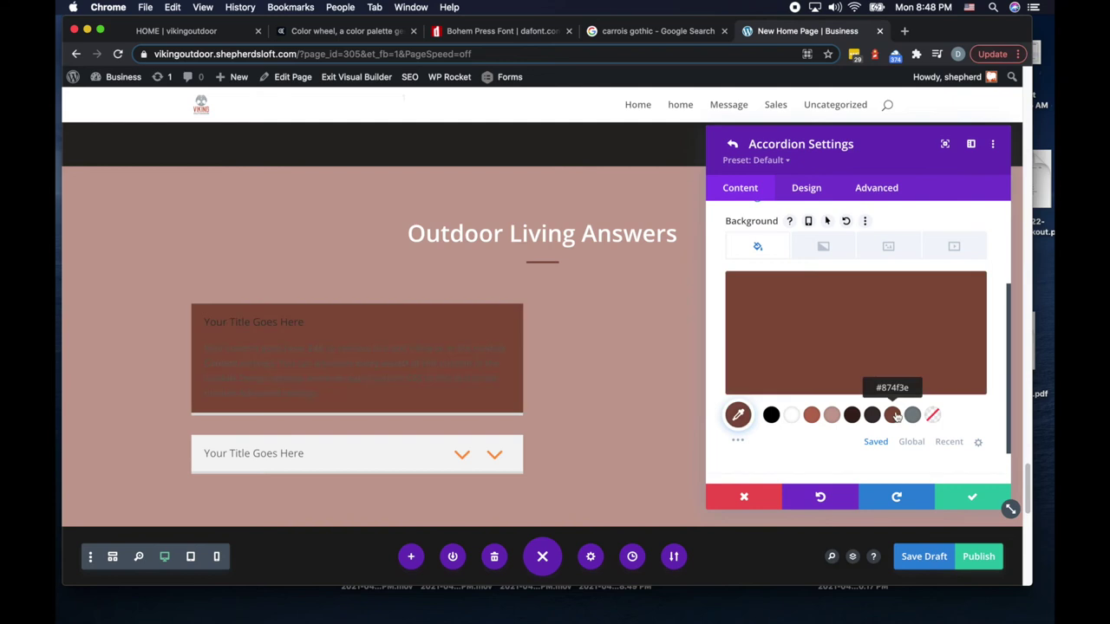
click(831, 415)
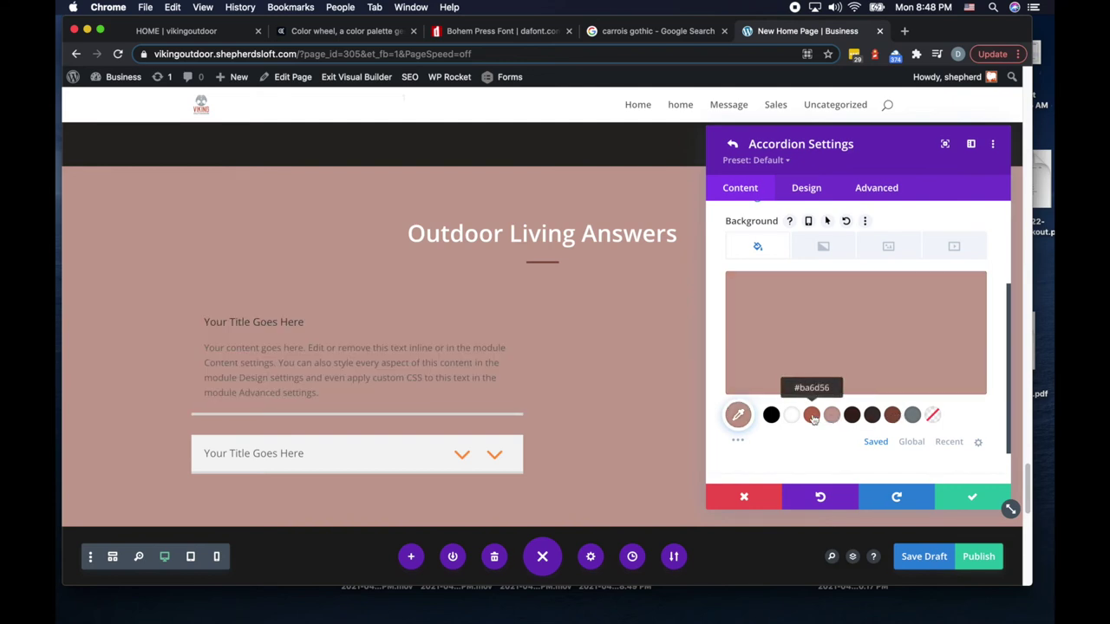
click(812, 415)
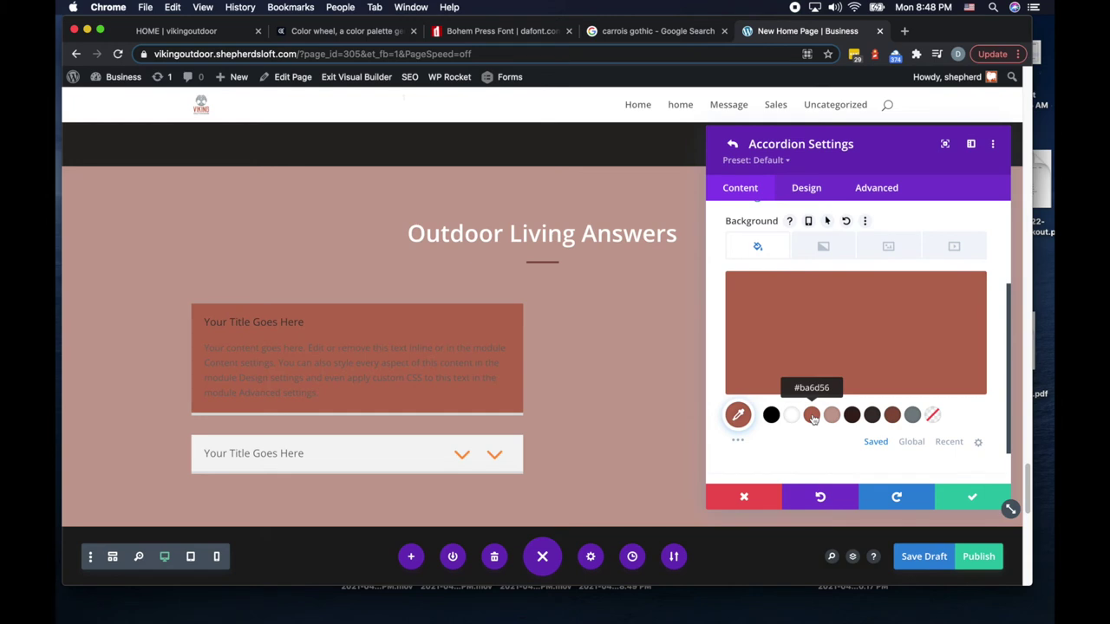
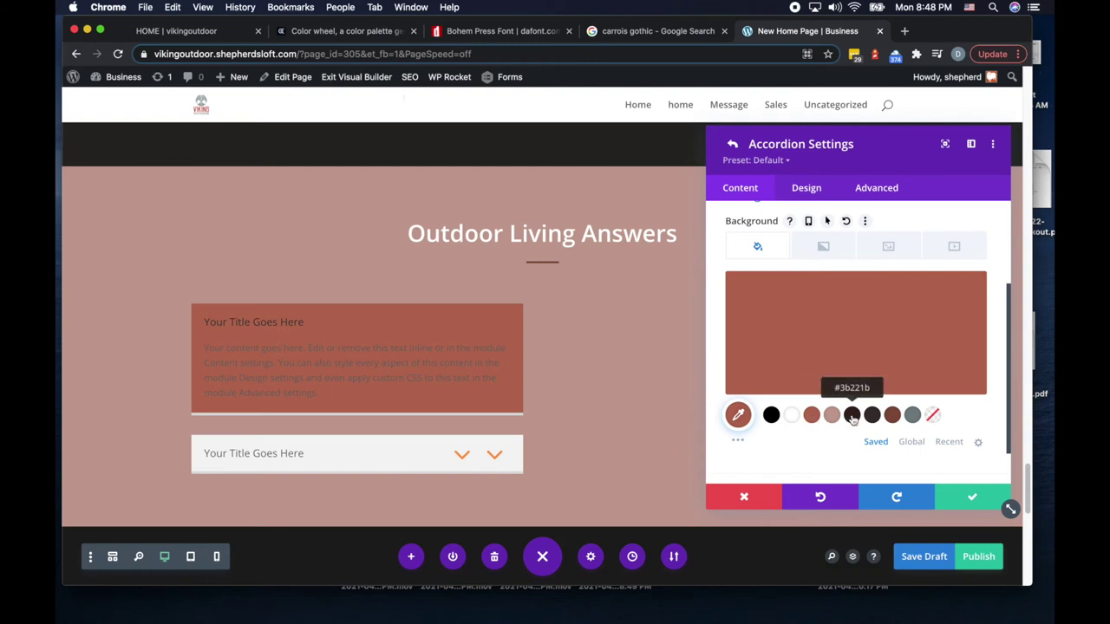
Step: After trying darker brown swatches, set the accordion background to #874f3e brown
click(852, 415)
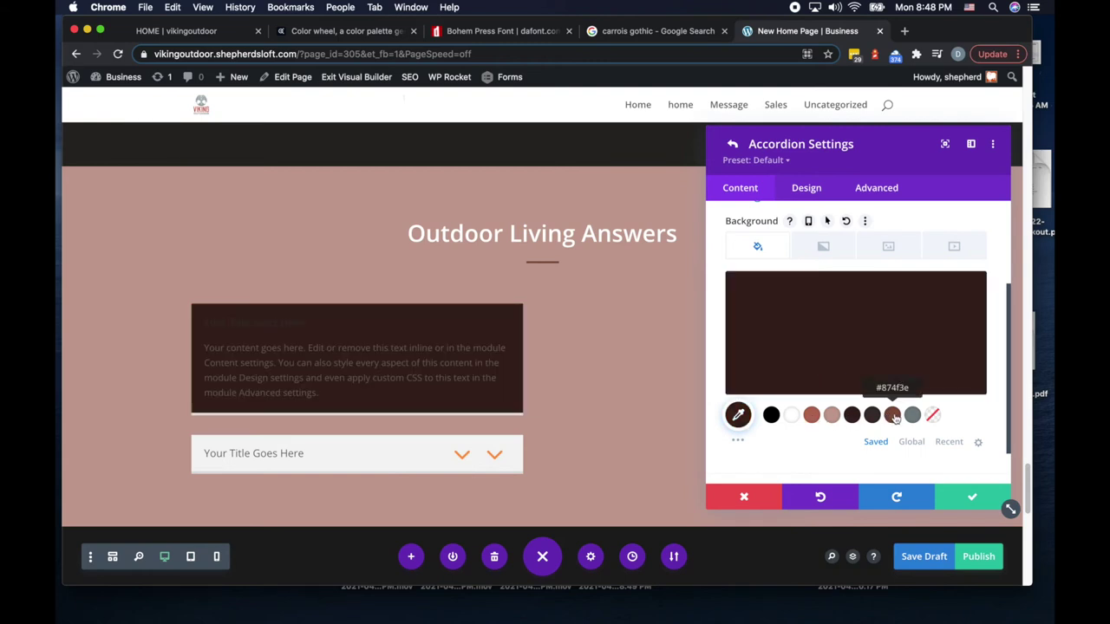
click(892, 415)
click(852, 415)
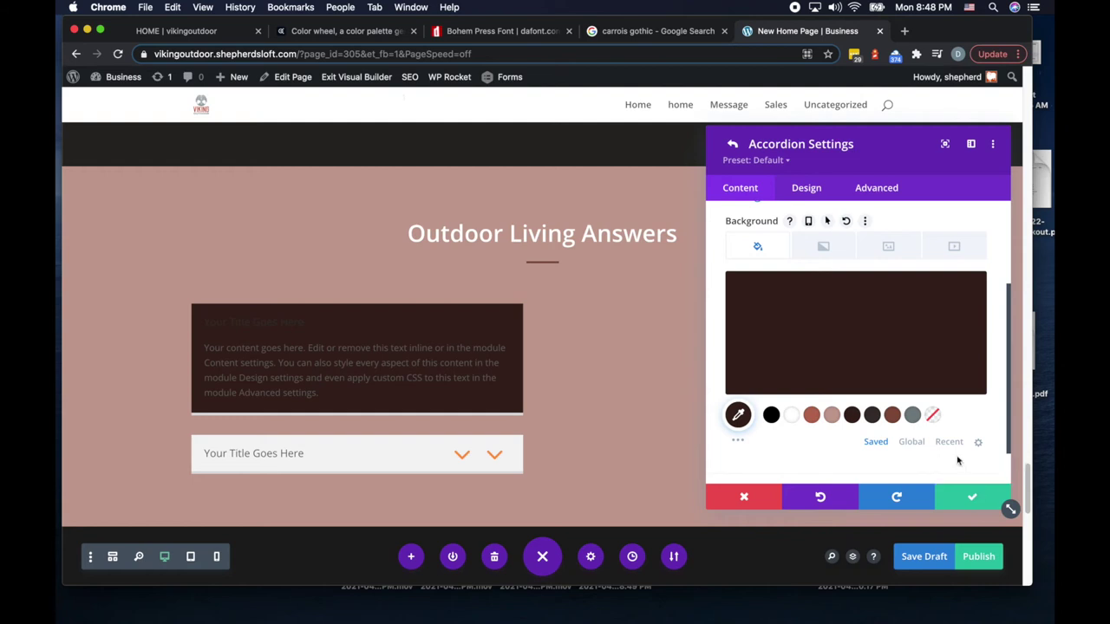
scroll(863, 371, up, 1)
scroll(864, 372, up, 3)
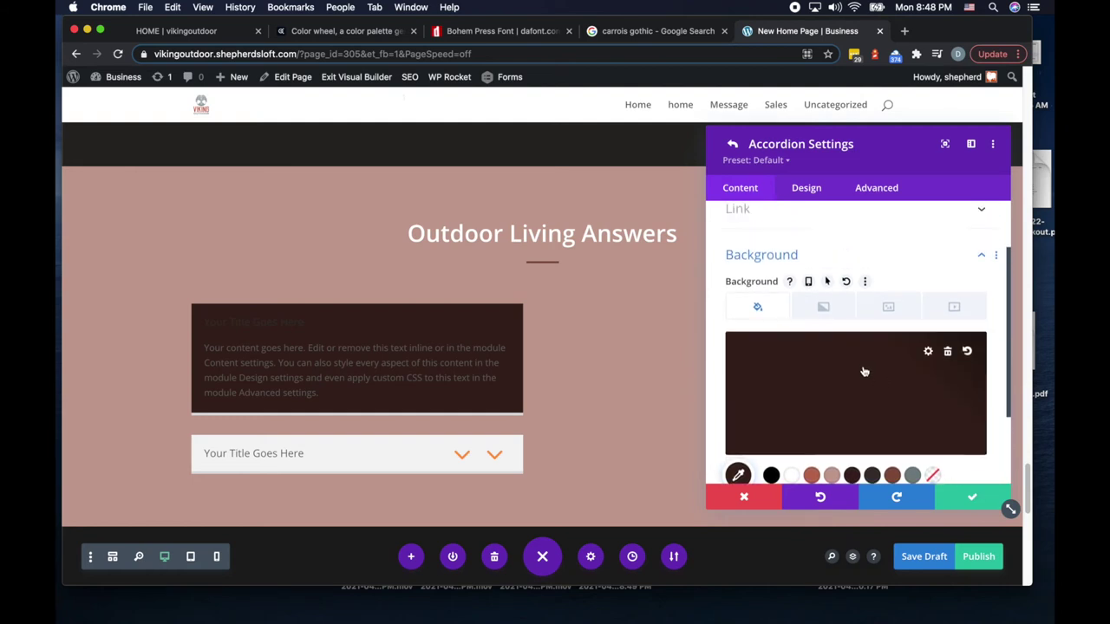
scroll(864, 371, down, 5)
scroll(863, 371, down, 2)
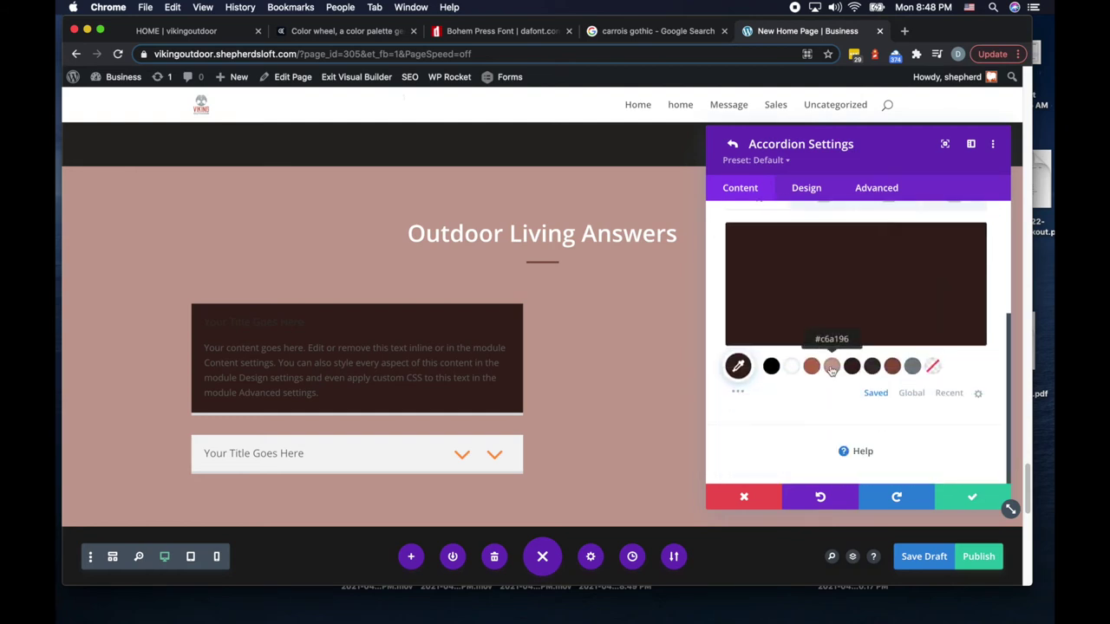
click(873, 367)
click(894, 368)
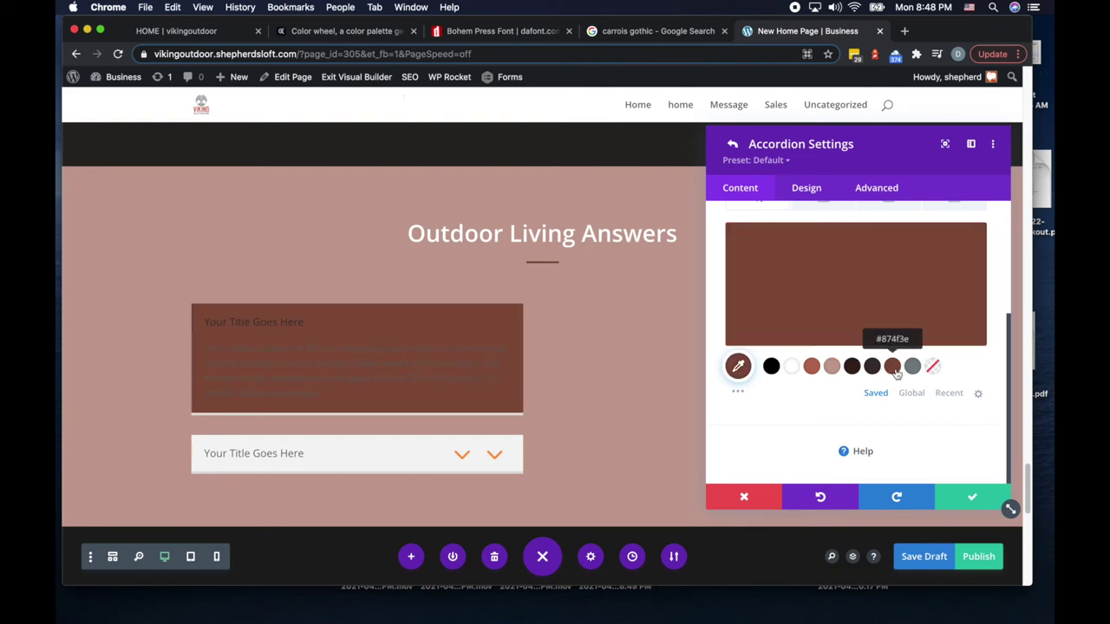
scroll(886, 439, up, 3)
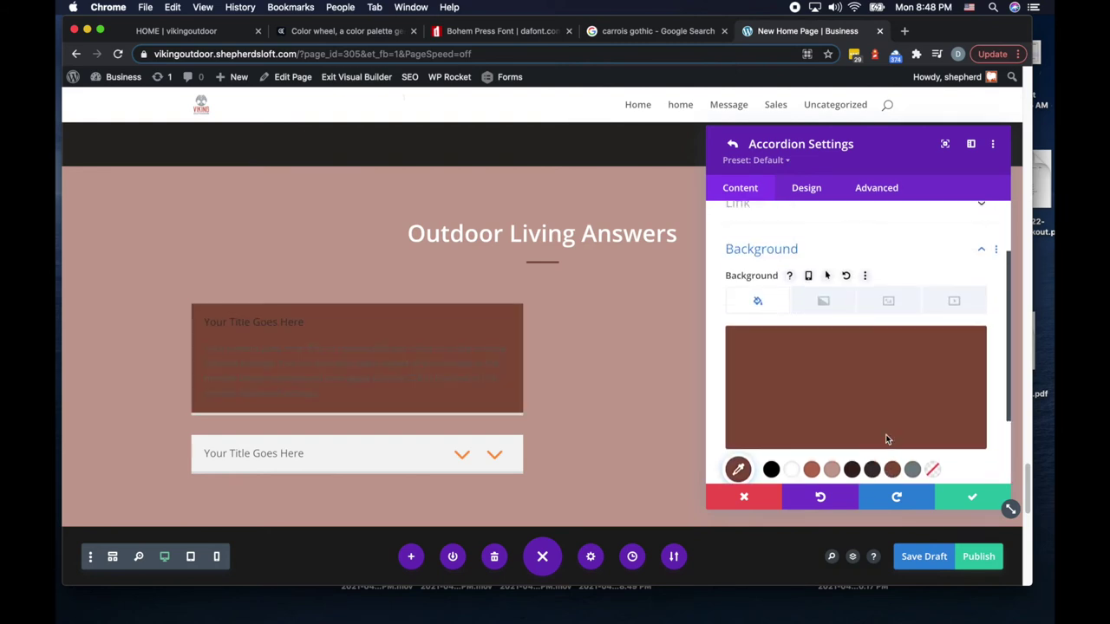
scroll(886, 439, down, 3)
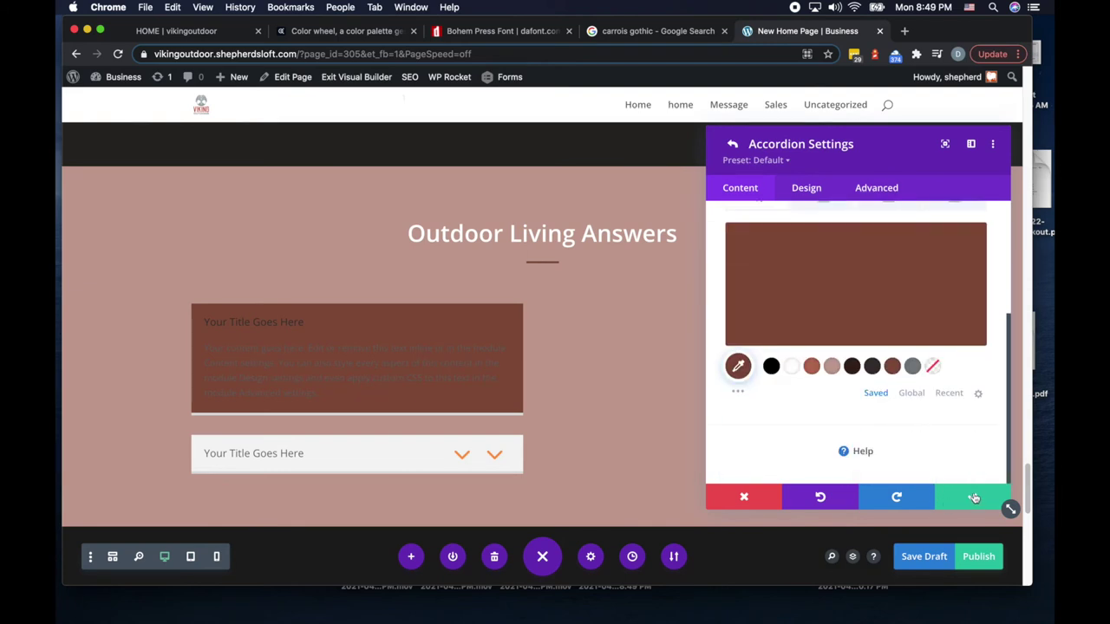
scroll(974, 498, up, 3)
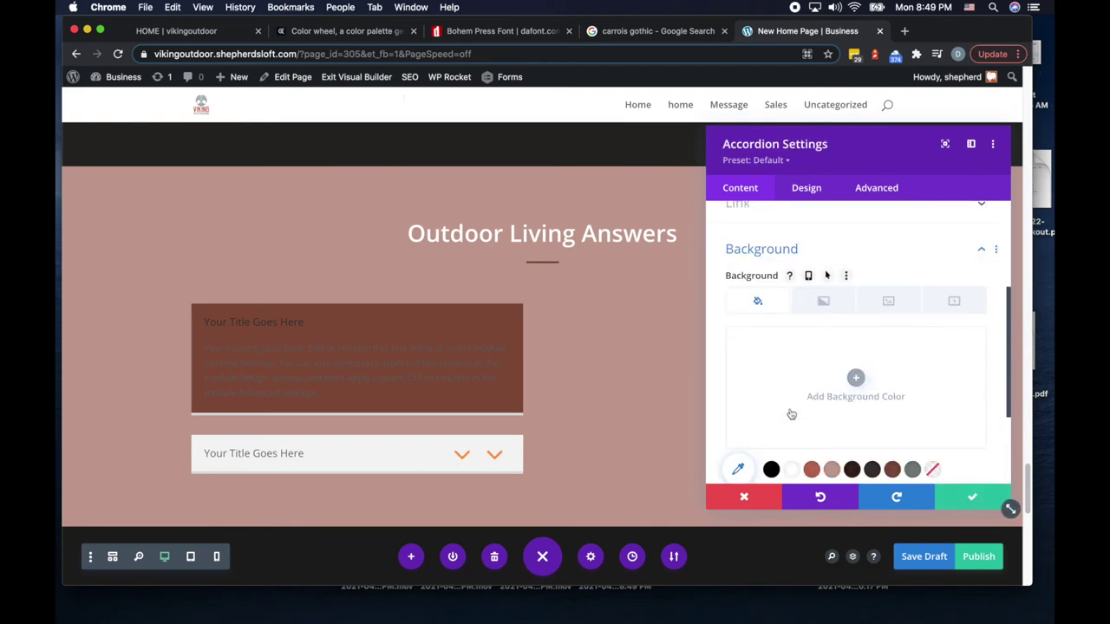
scroll(830, 387, up, 5)
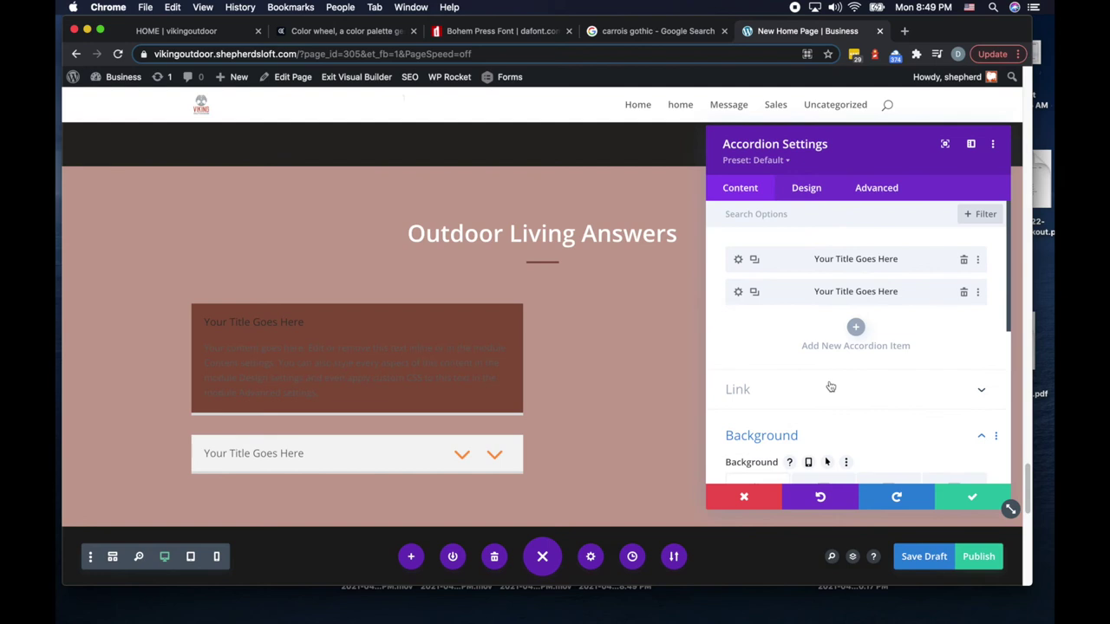
Step: Set the open toggle background to #874f3e and the closed toggle background to #3b221b
click(807, 188)
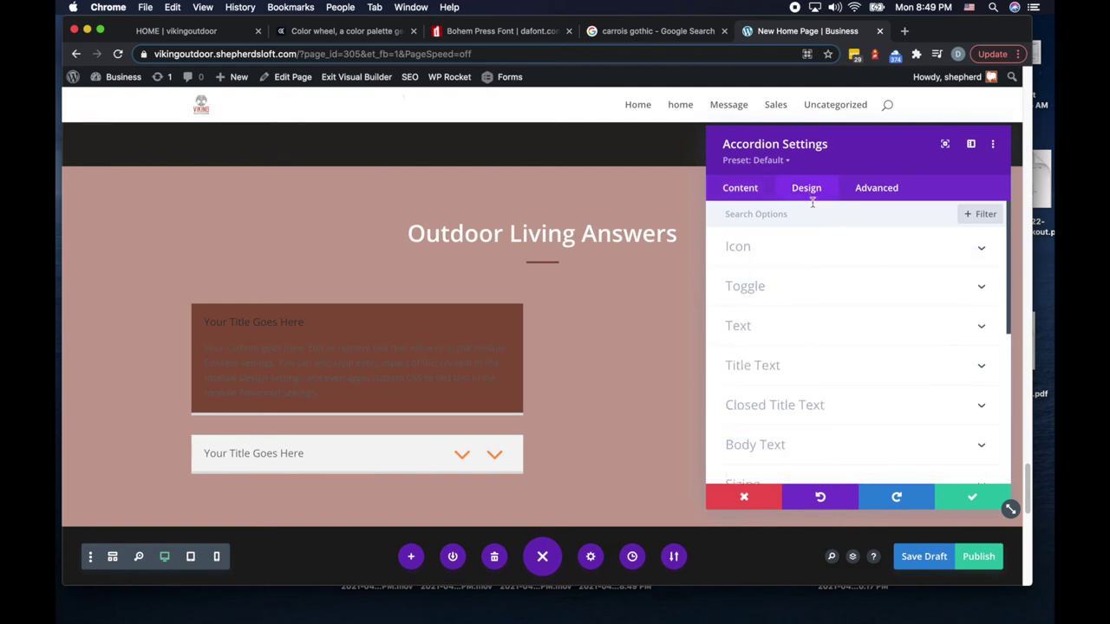
click(755, 288)
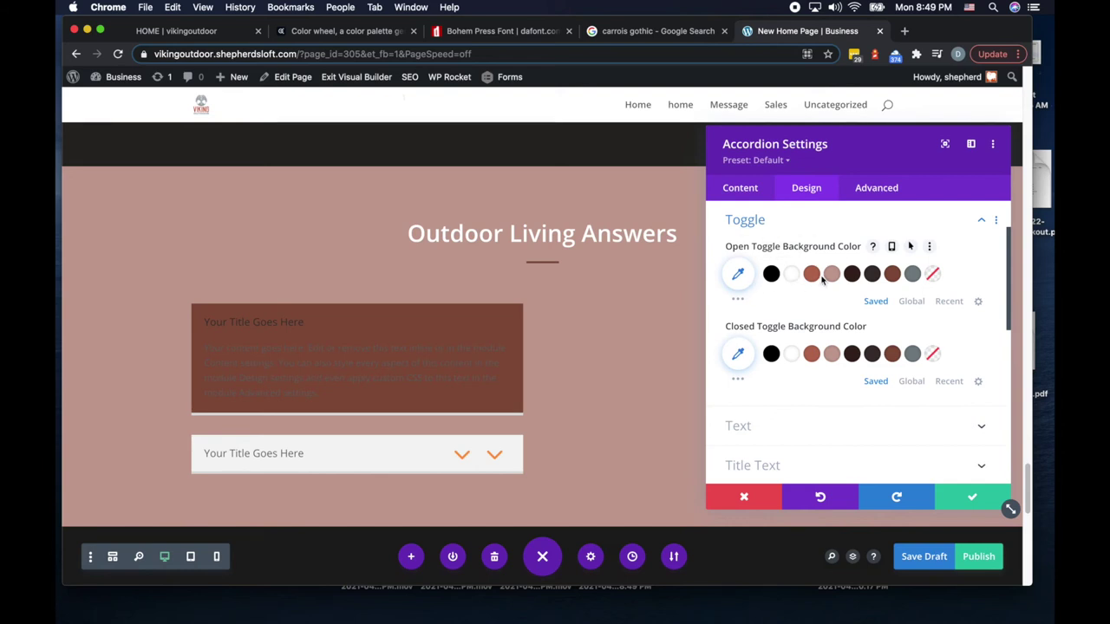
click(892, 274)
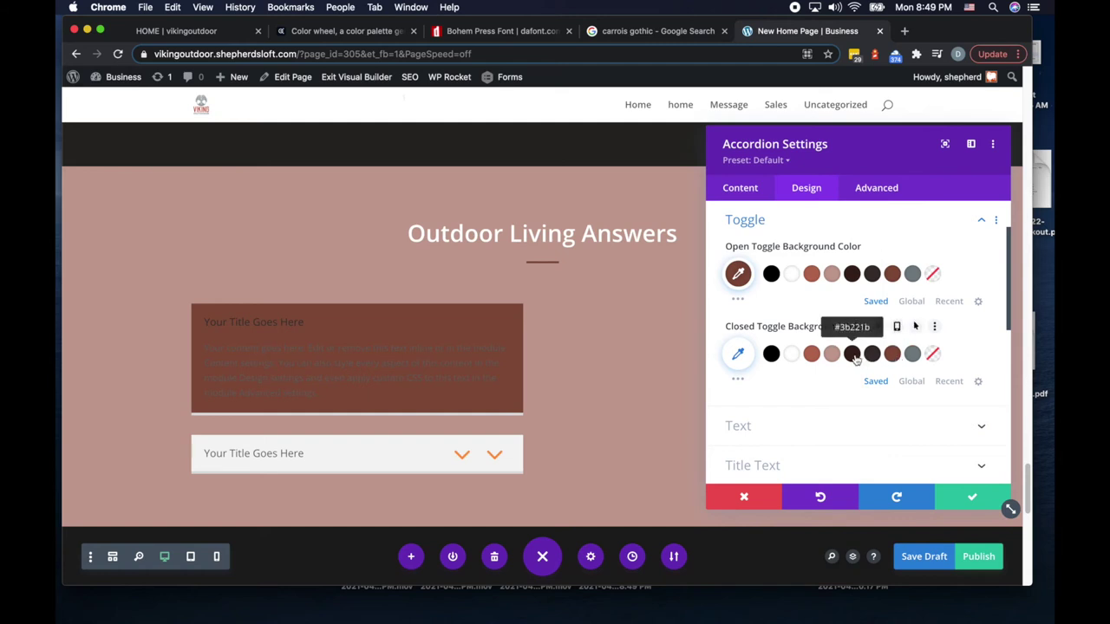
click(854, 357)
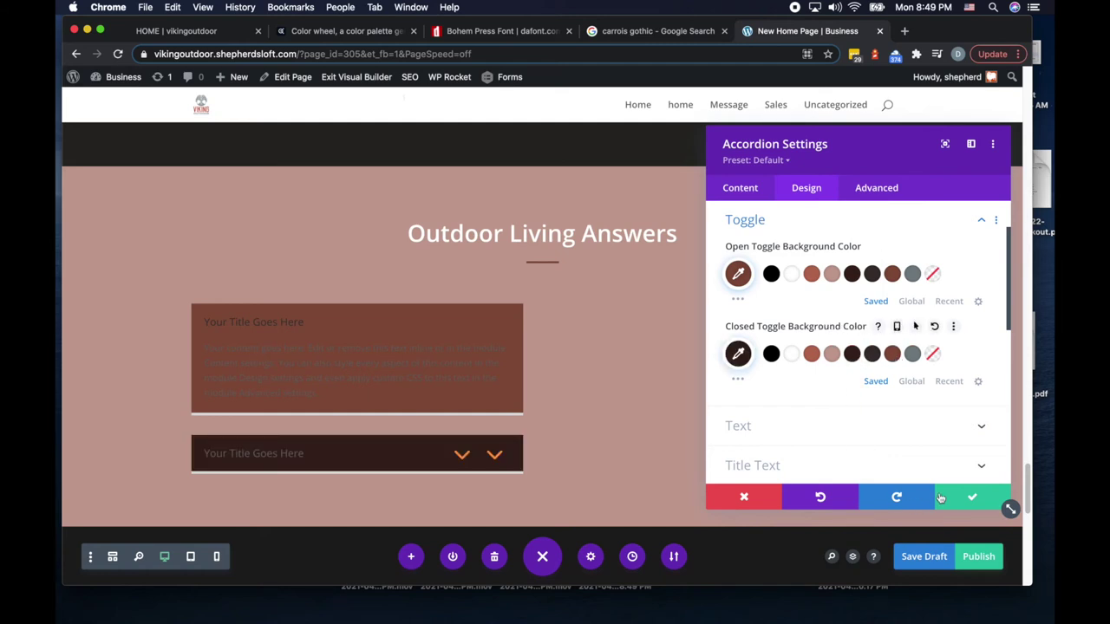
Step: Bring up the accordion's Title Text design settings
scroll(892, 459, down, 1)
scroll(894, 455, up, 2)
scroll(894, 455, up, 1)
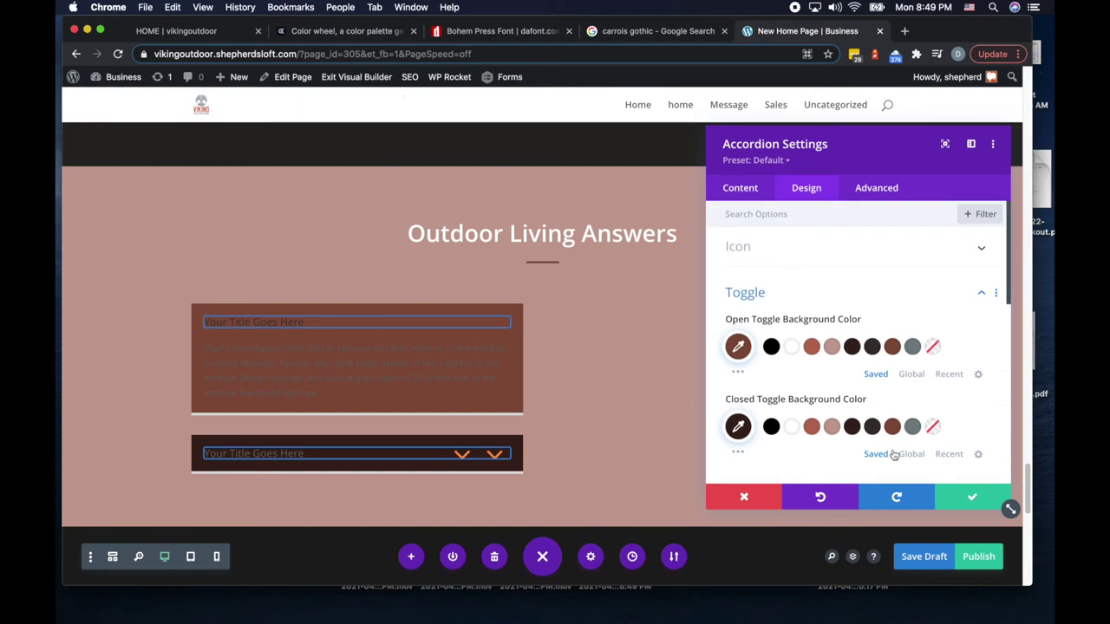
scroll(894, 455, down, 2)
scroll(894, 456, down, 2)
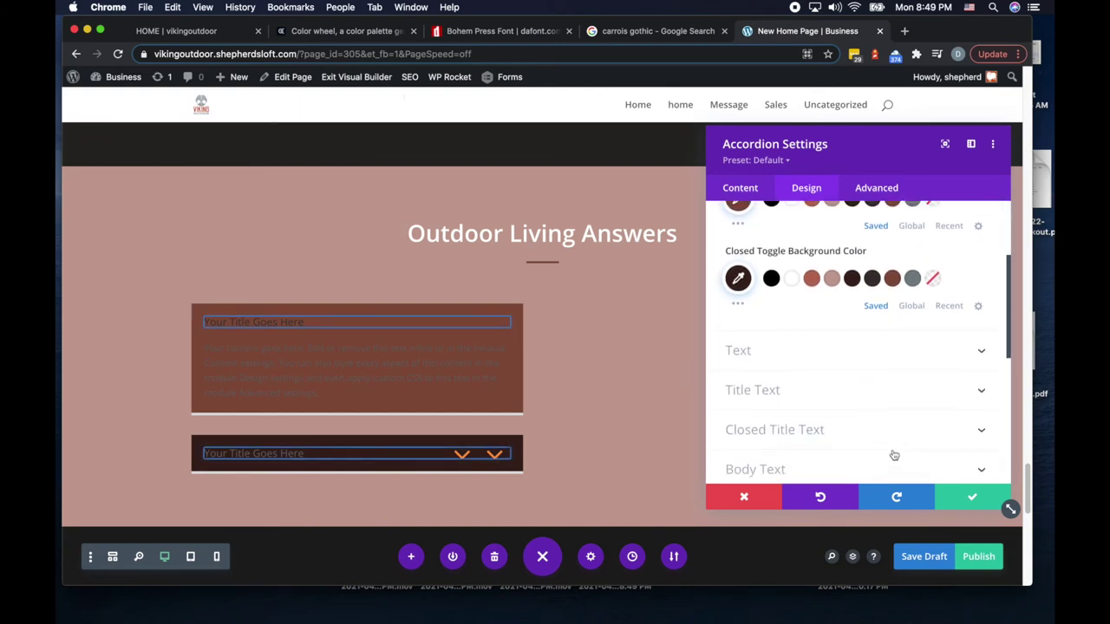
click(845, 401)
Step: Try H4 for the title heading level, then settle on H3
scroll(845, 403, down, 2)
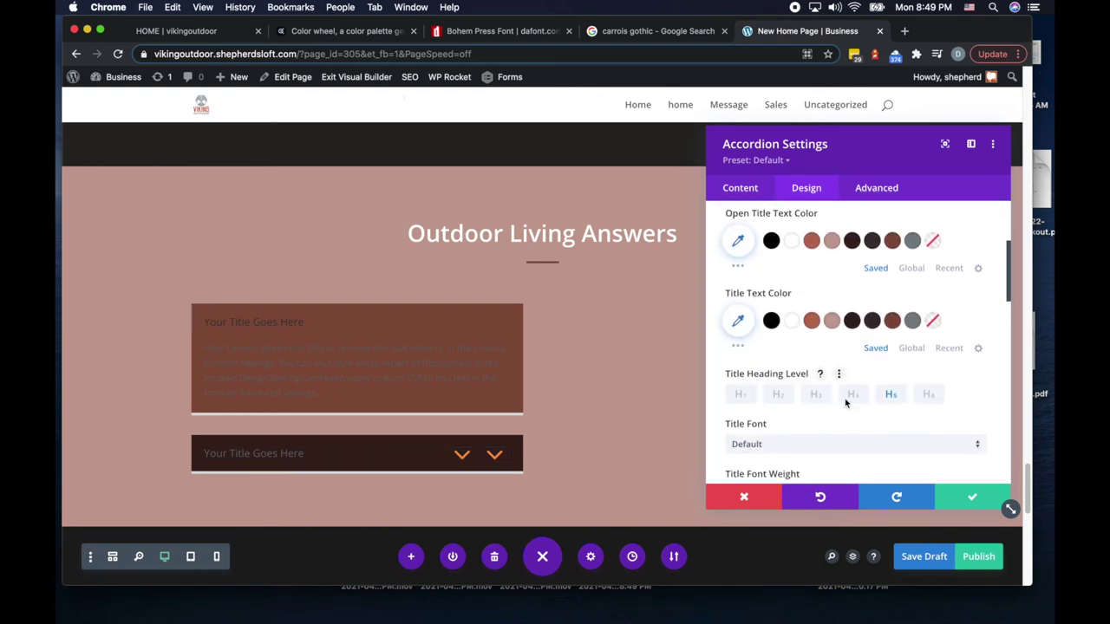
click(854, 349)
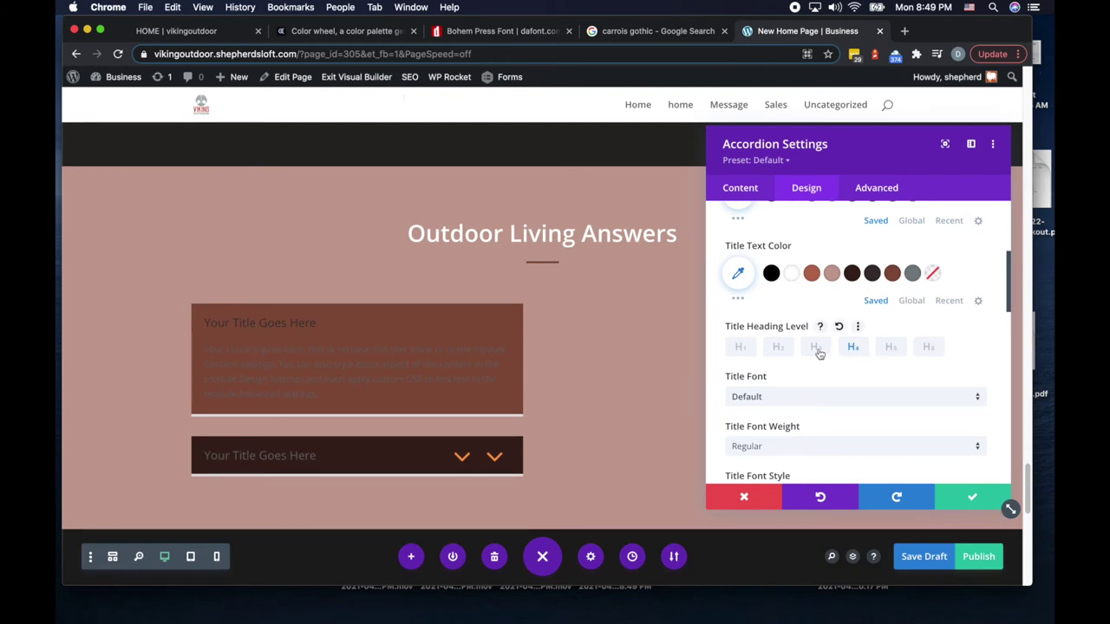
click(817, 348)
scroll(827, 382, down, 2)
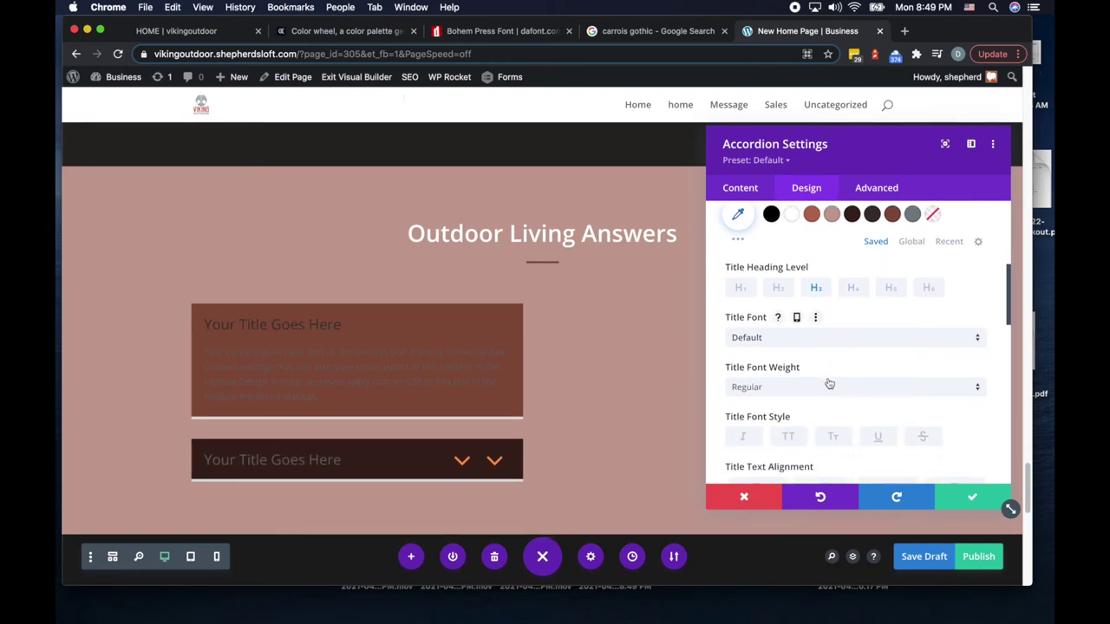
scroll(839, 382, down, 1)
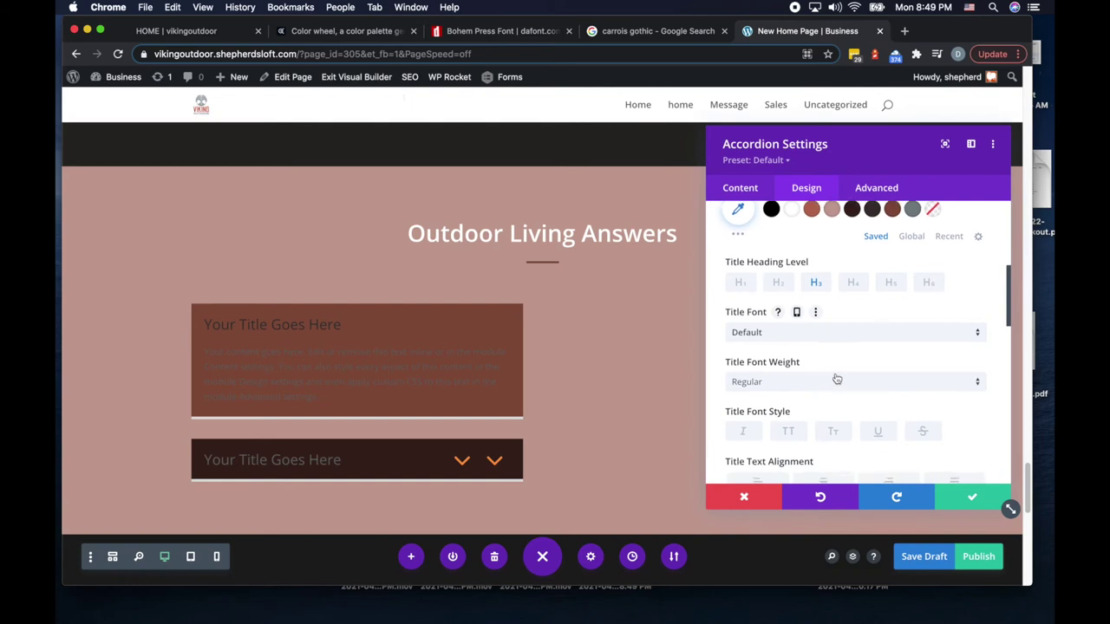
scroll(788, 367, down, 2)
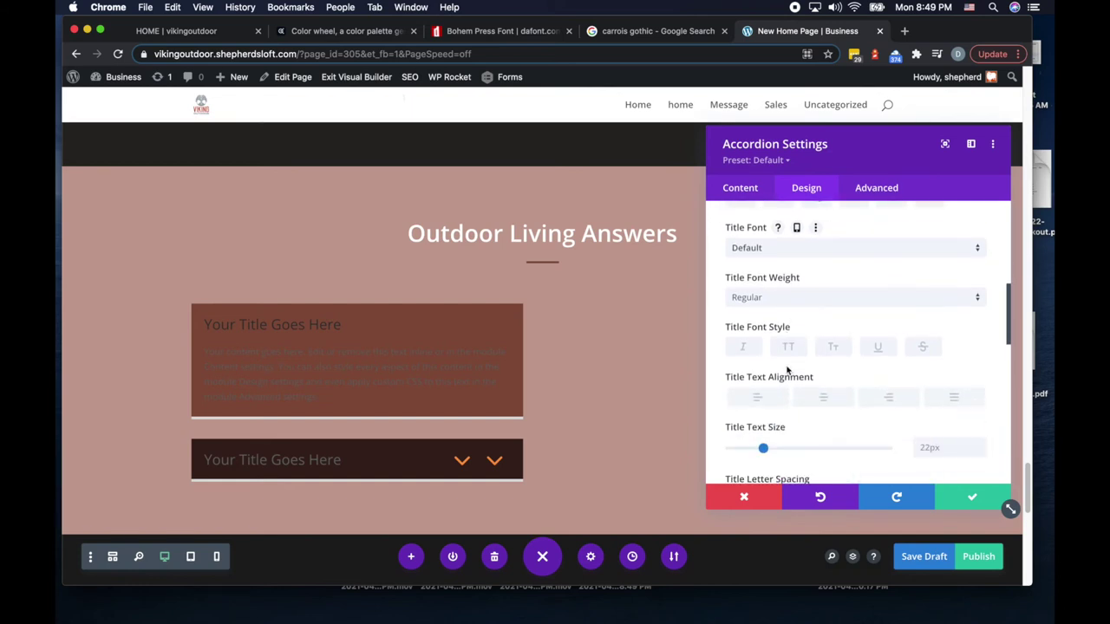
scroll(788, 371, down, 2)
scroll(788, 371, up, 6)
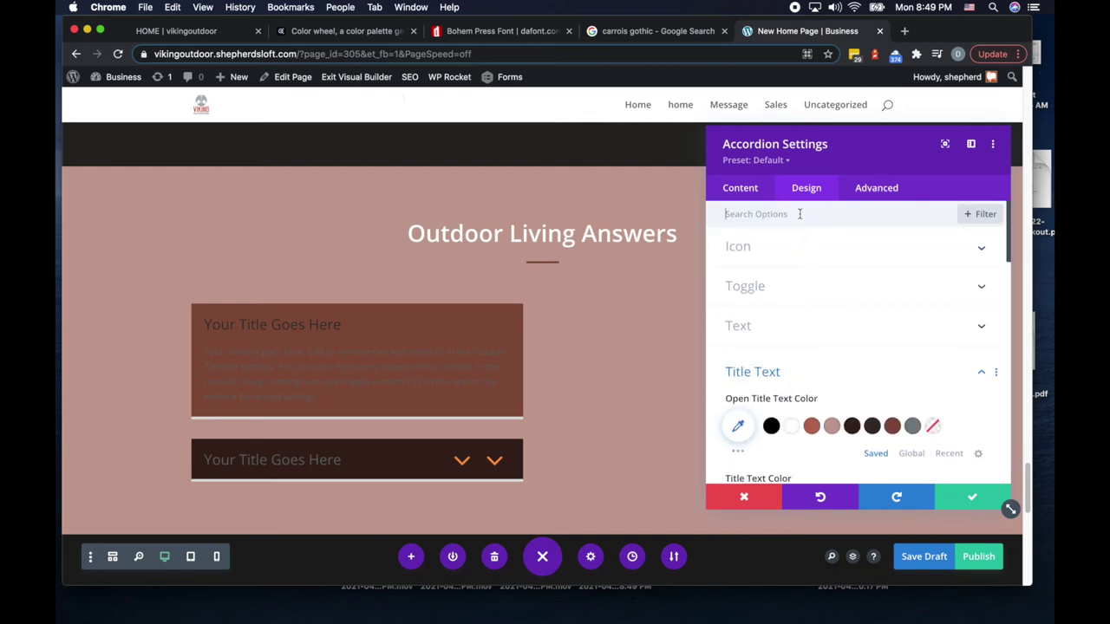
Step: Make the open item's title white after briefly trying #c6a196
click(799, 214)
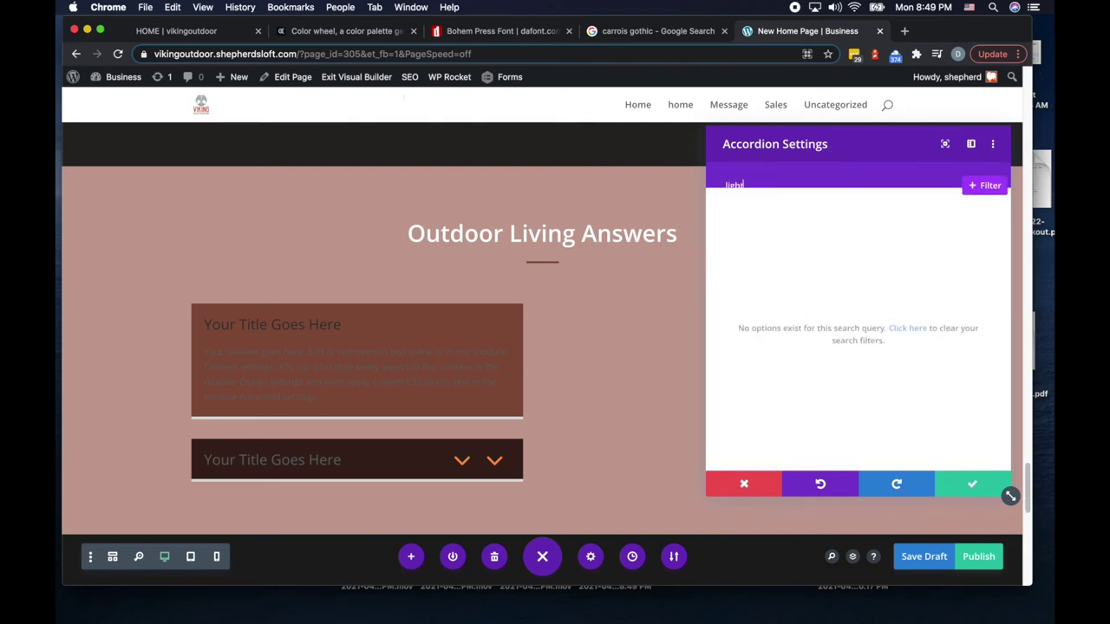
key(BackSpace)
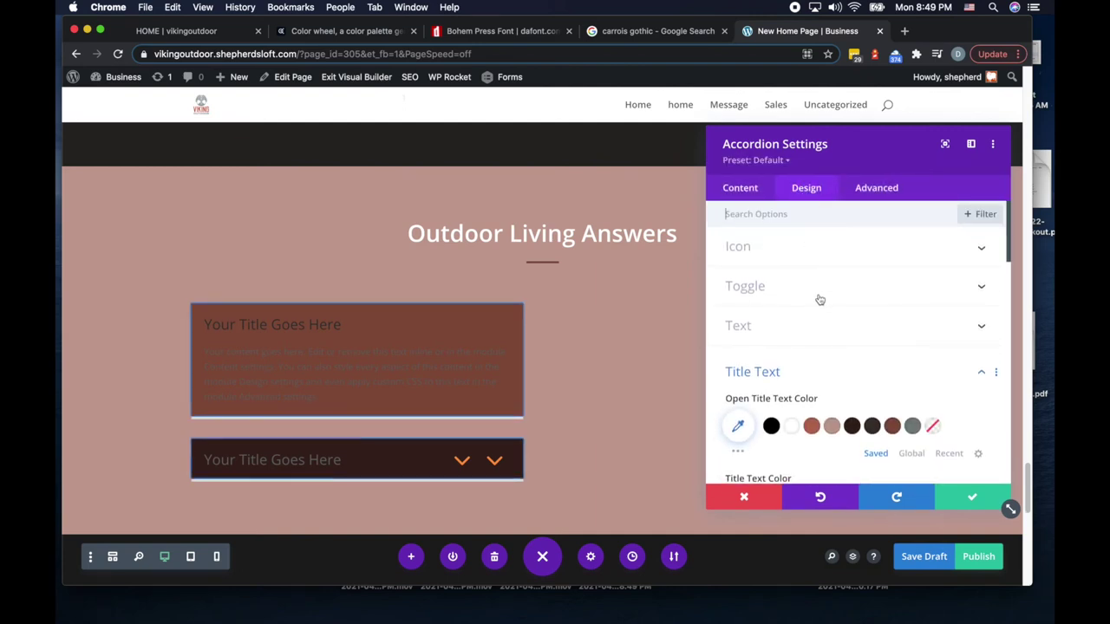
scroll(819, 299, down, 2)
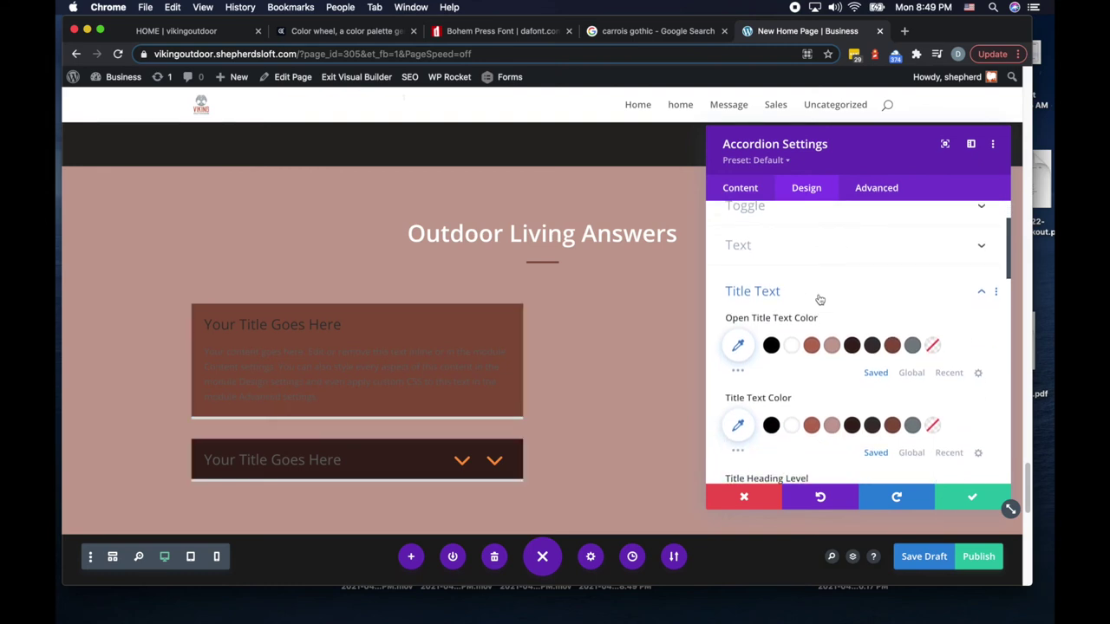
scroll(815, 304, down, 1)
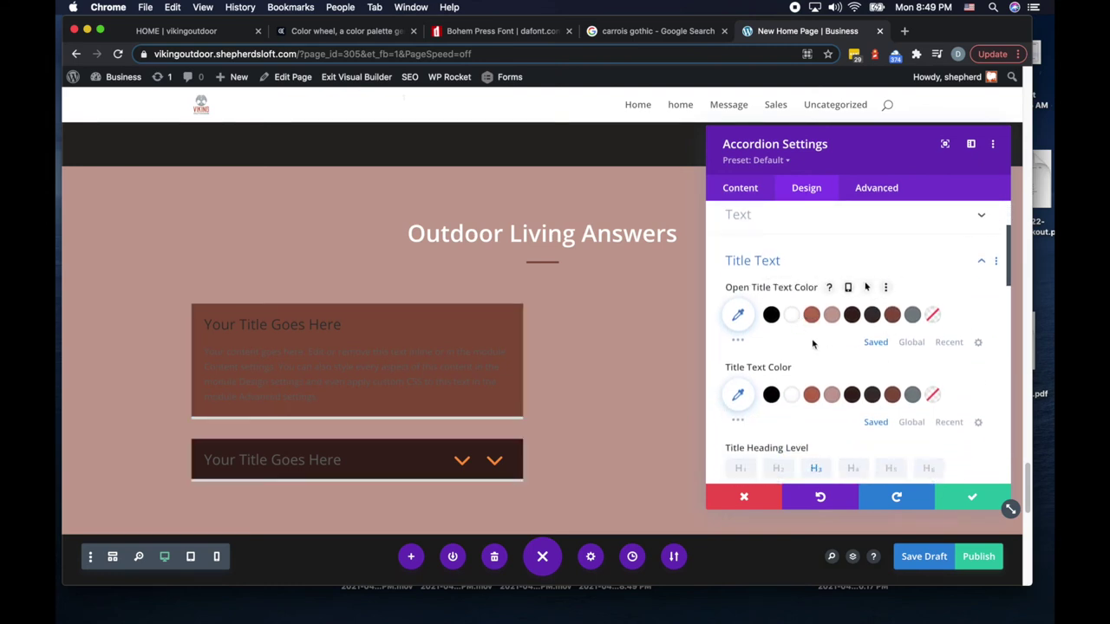
click(792, 316)
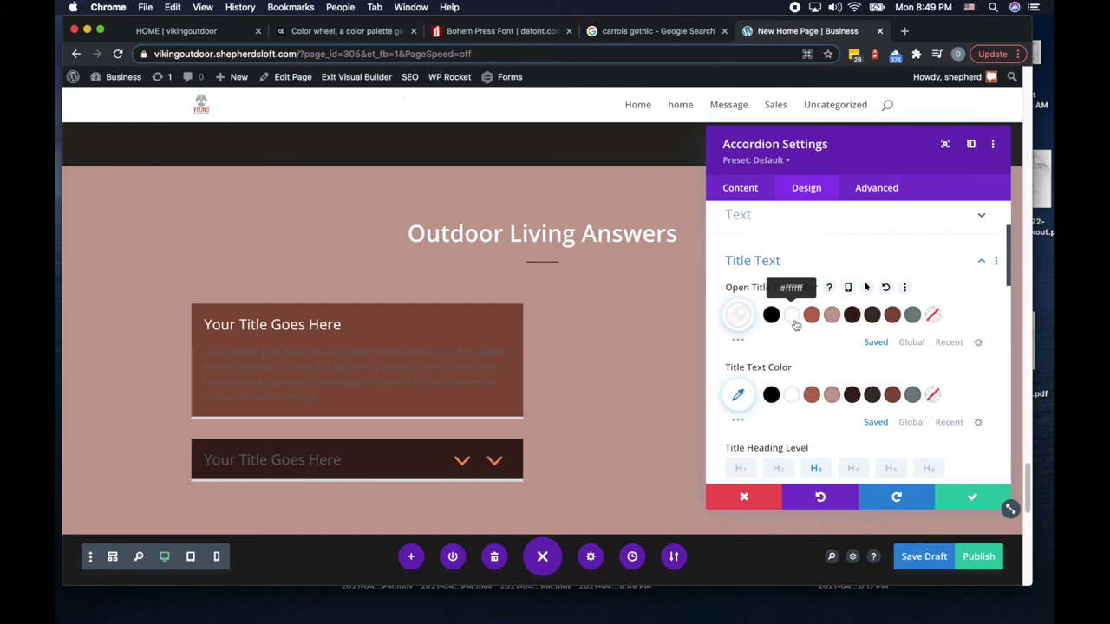
click(831, 317)
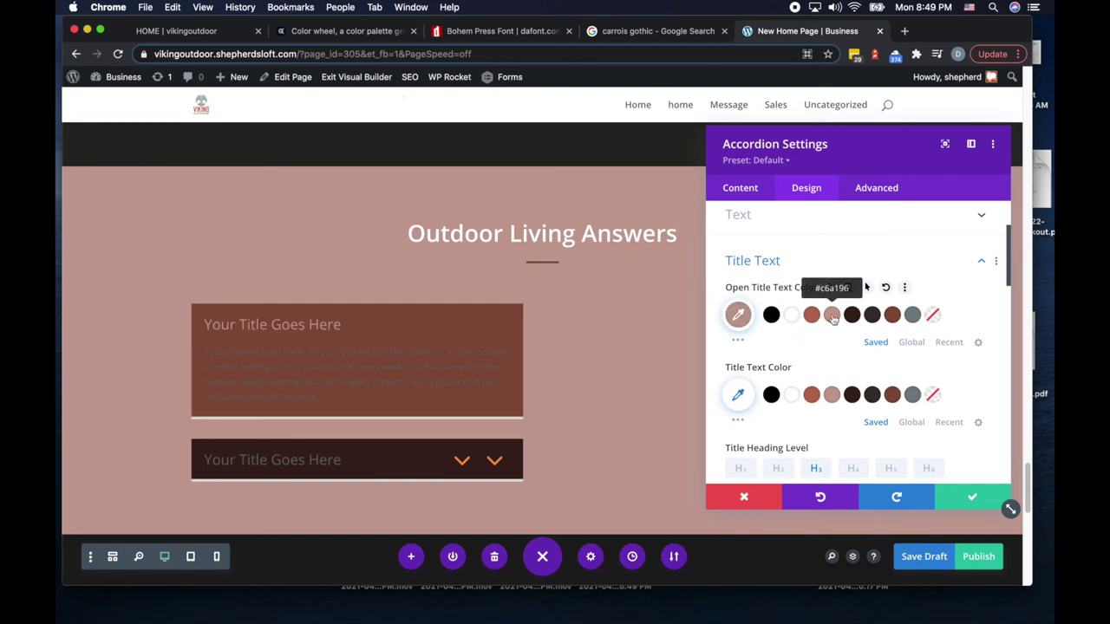
click(792, 316)
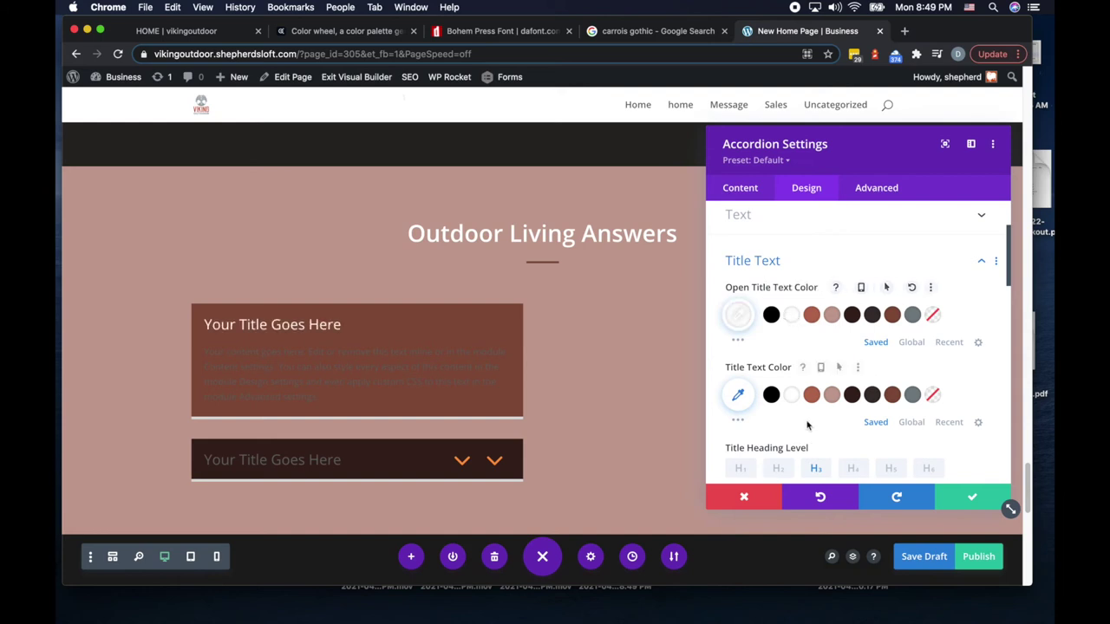
Step: Set the closed item's title colour to white
scroll(801, 423, down, 1)
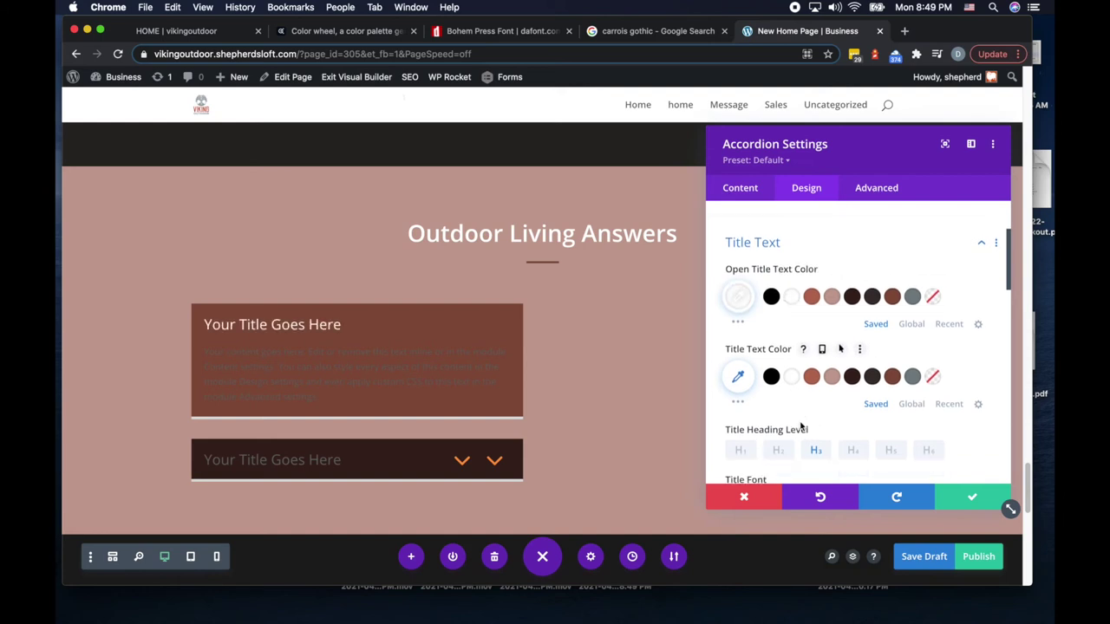
click(793, 377)
scroll(801, 425, down, 5)
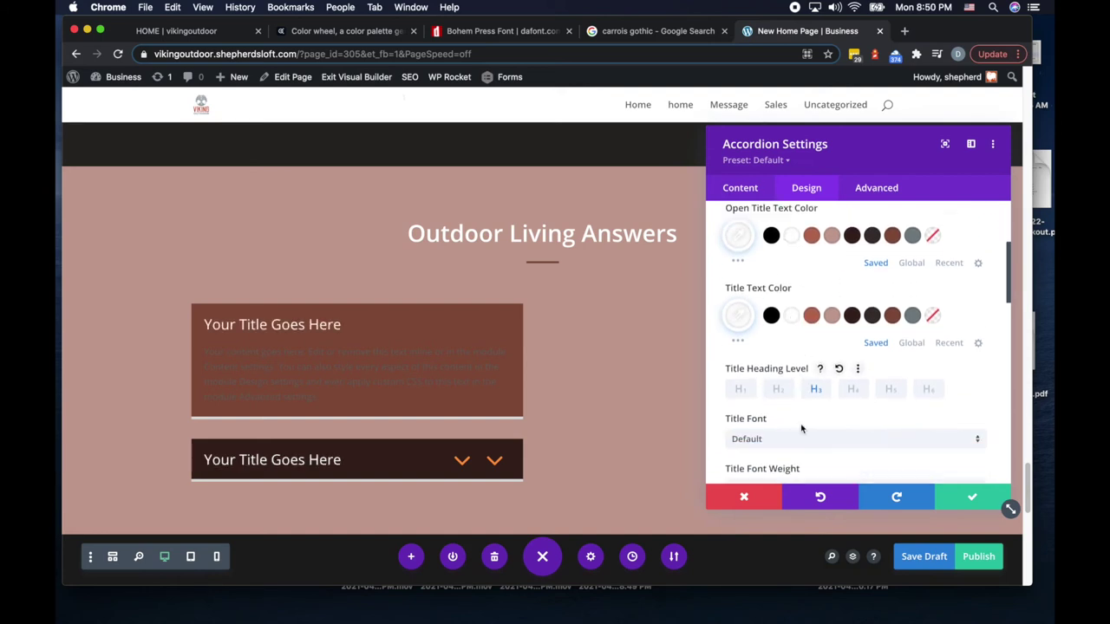
scroll(803, 428, up, 4)
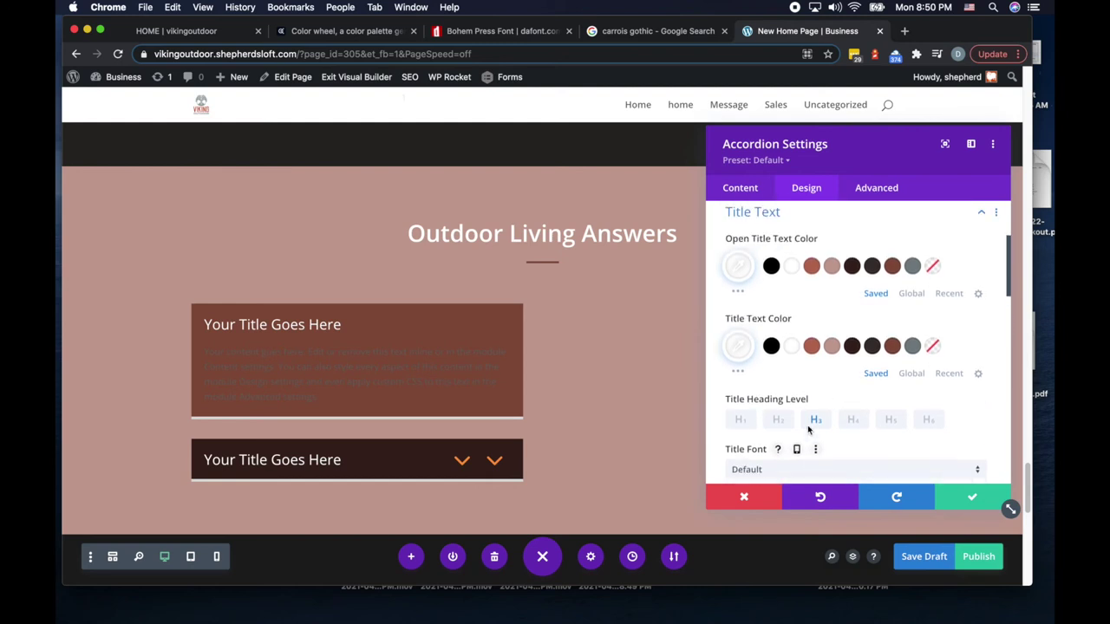
scroll(808, 430, down, 4)
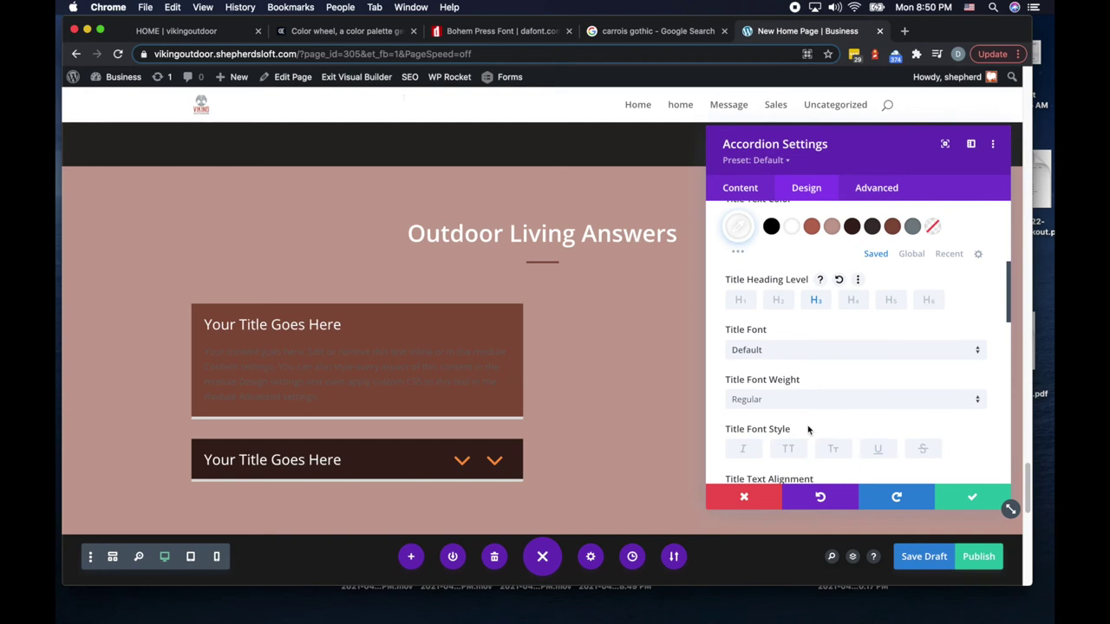
scroll(808, 430, down, 8)
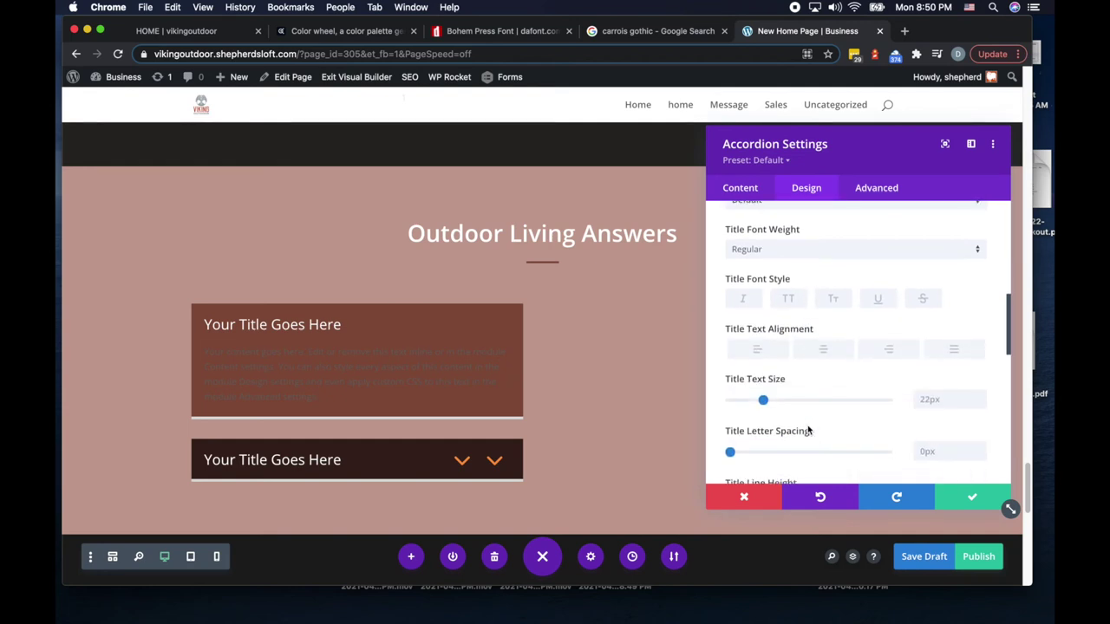
scroll(808, 430, down, 8)
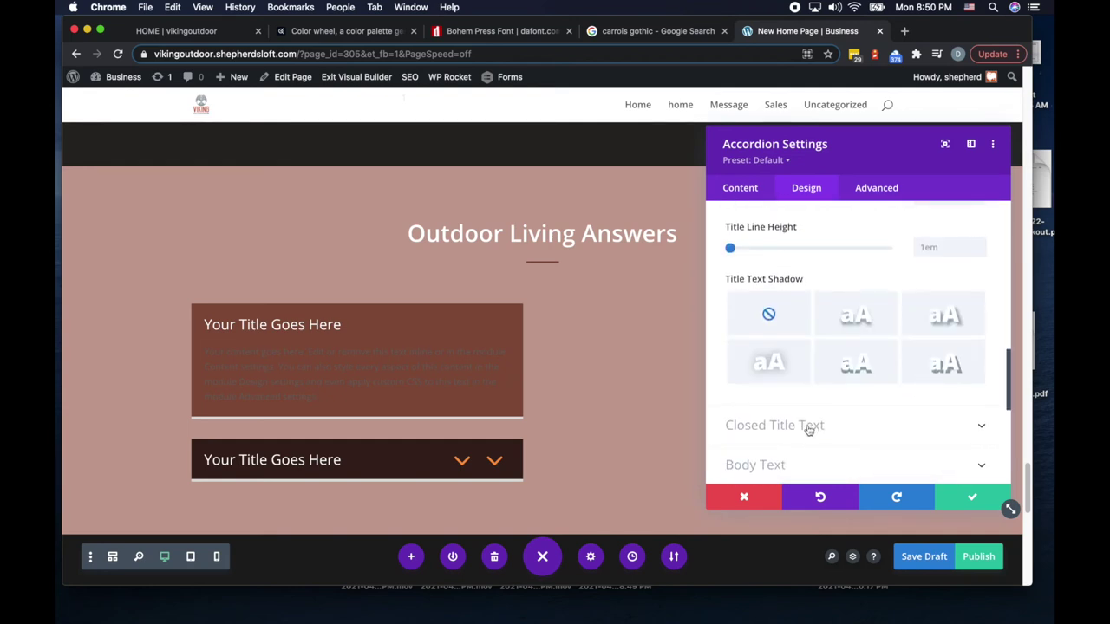
Step: Make the accordion body text white at 18px
click(770, 417)
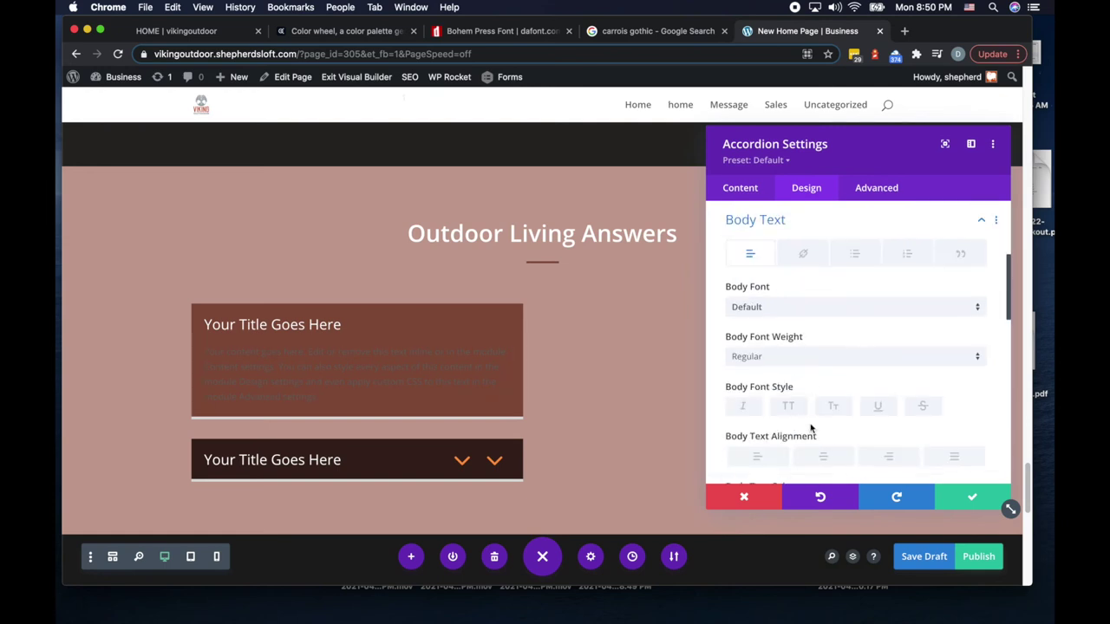
scroll(811, 428, down, 5)
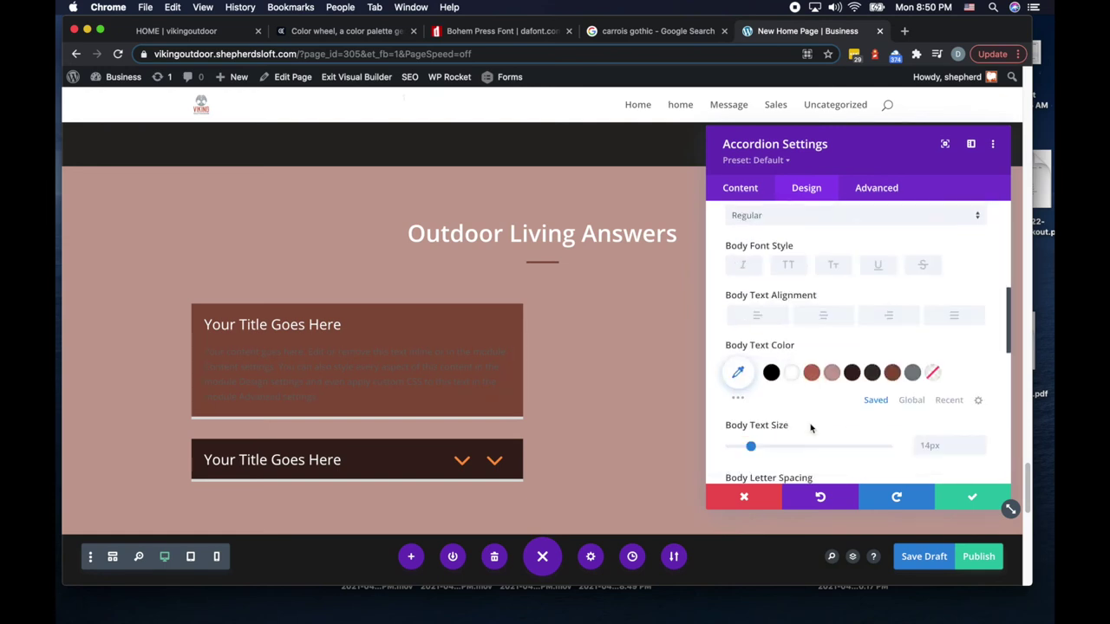
click(792, 375)
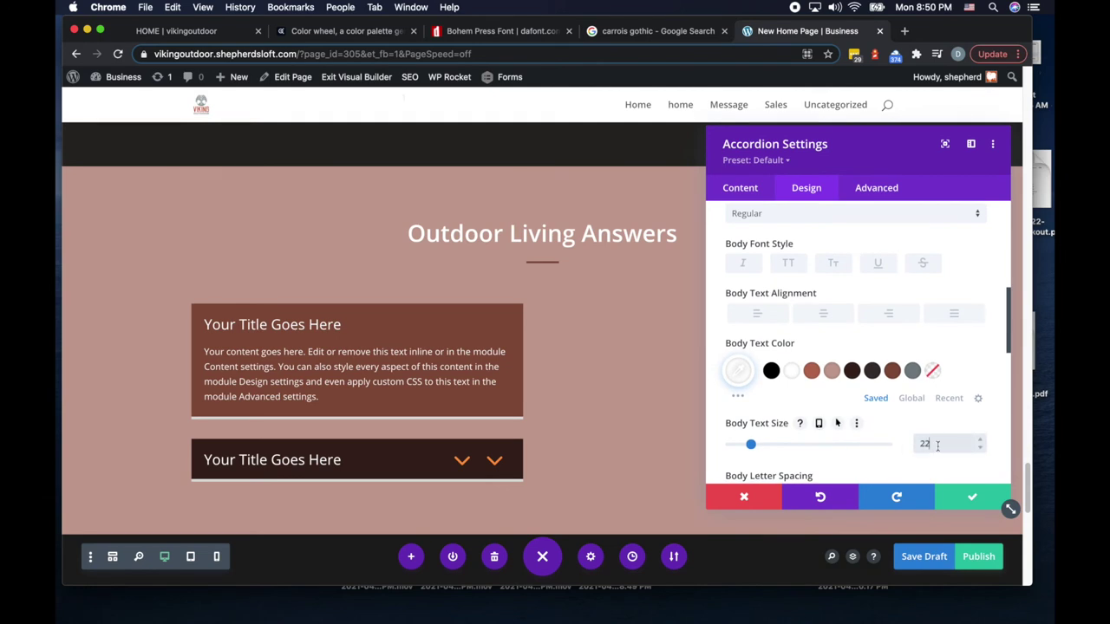
drag(947, 444, 914, 444)
text(18)
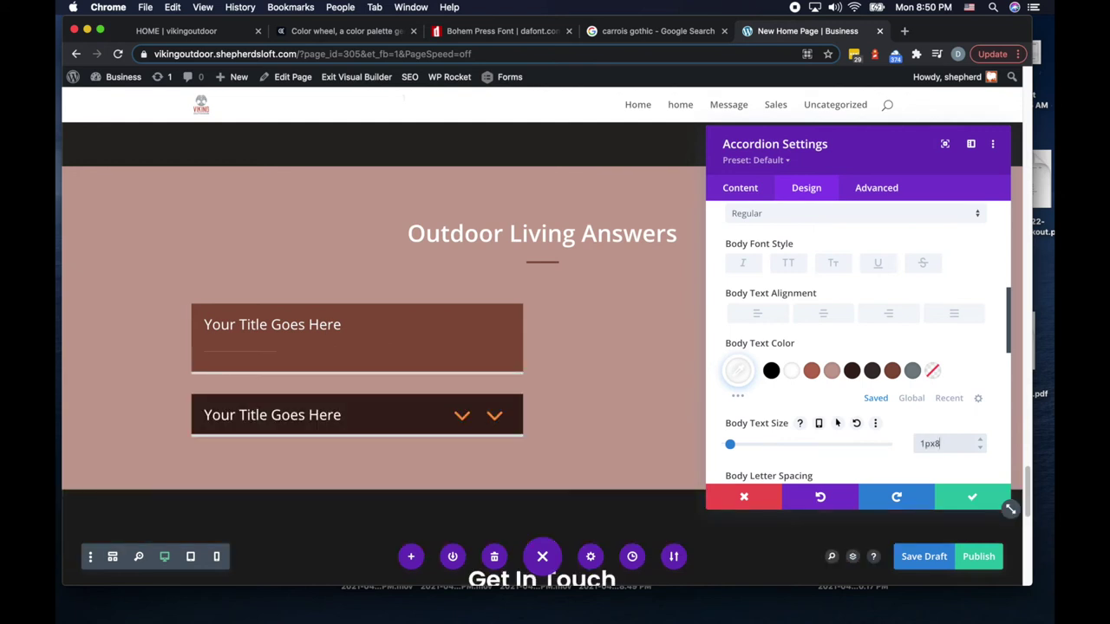
double_click(949, 444)
text(19)
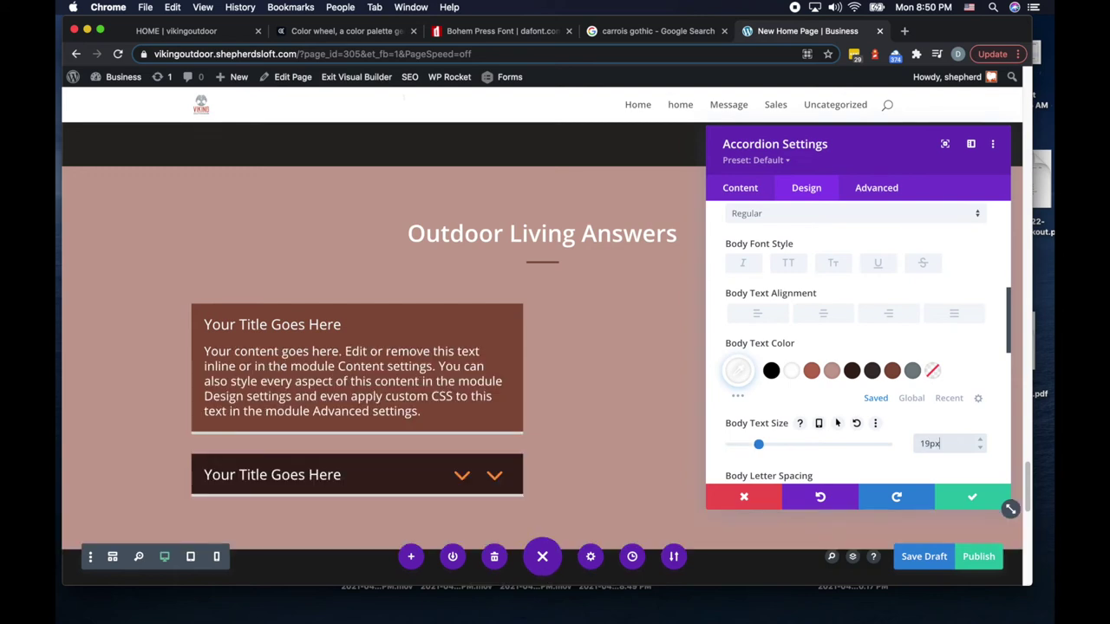
click(980, 448)
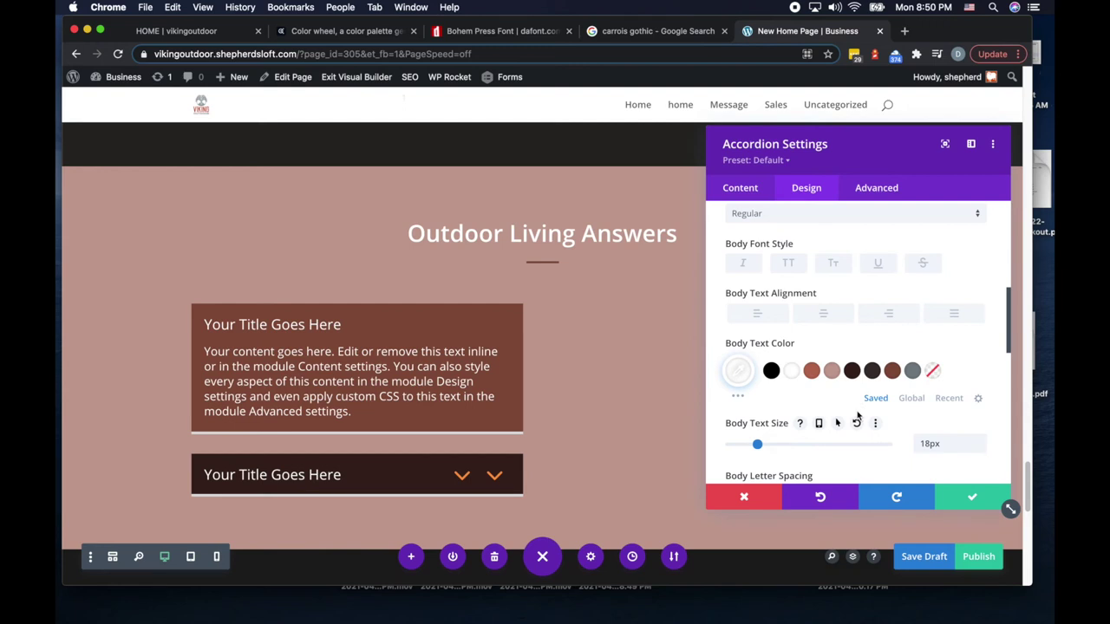
Step: Increase the body line height to 1.8em
scroll(856, 418, down, 5)
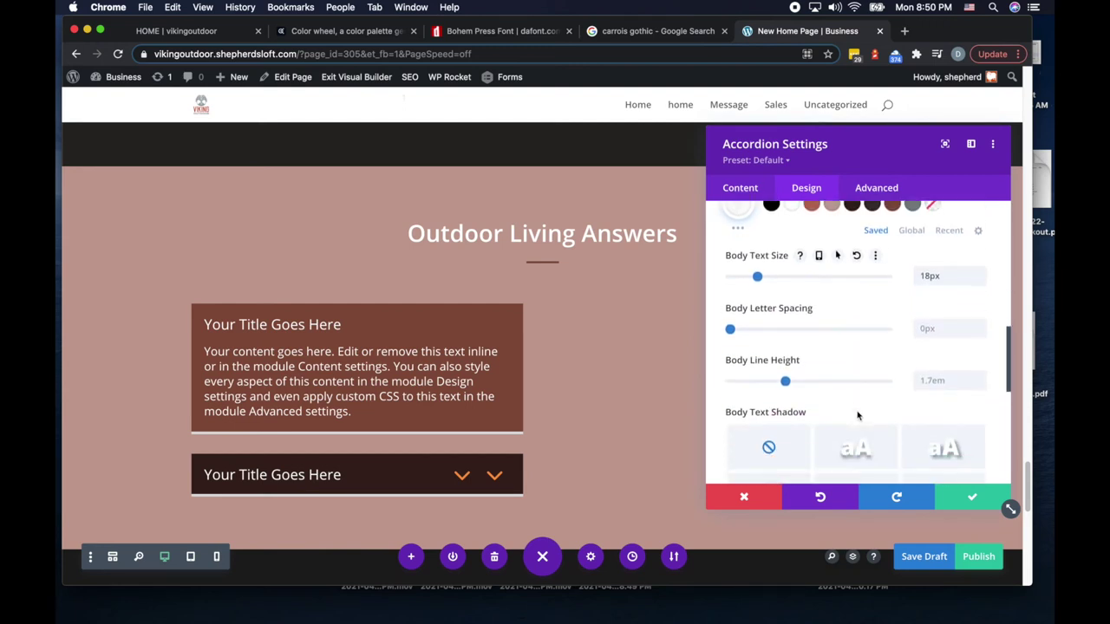
drag(785, 380, 791, 382)
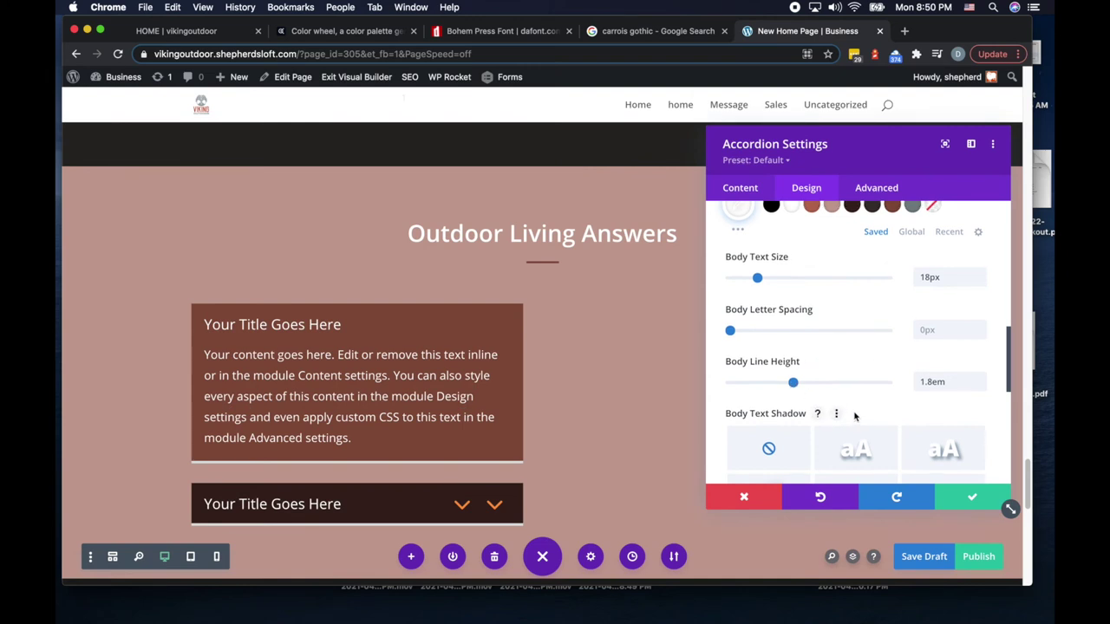
scroll(854, 416, up, 1)
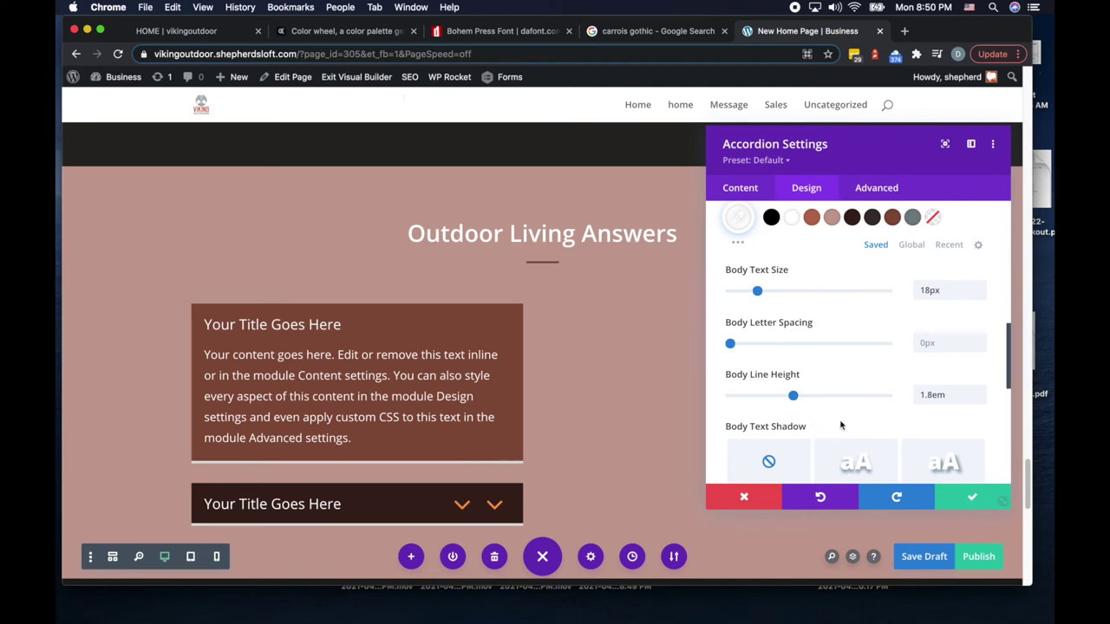
scroll(843, 431, down, 6)
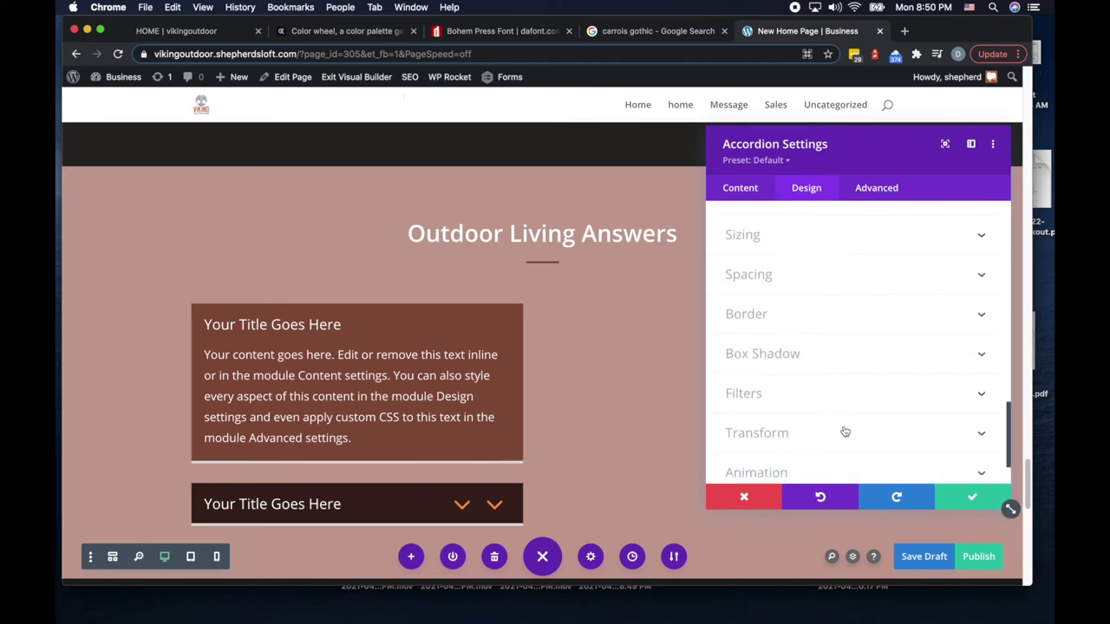
Step: Set the icon colour to rose #c6a196 after trying white, and save the accordion
scroll(844, 431, down, 2)
scroll(844, 431, up, 8)
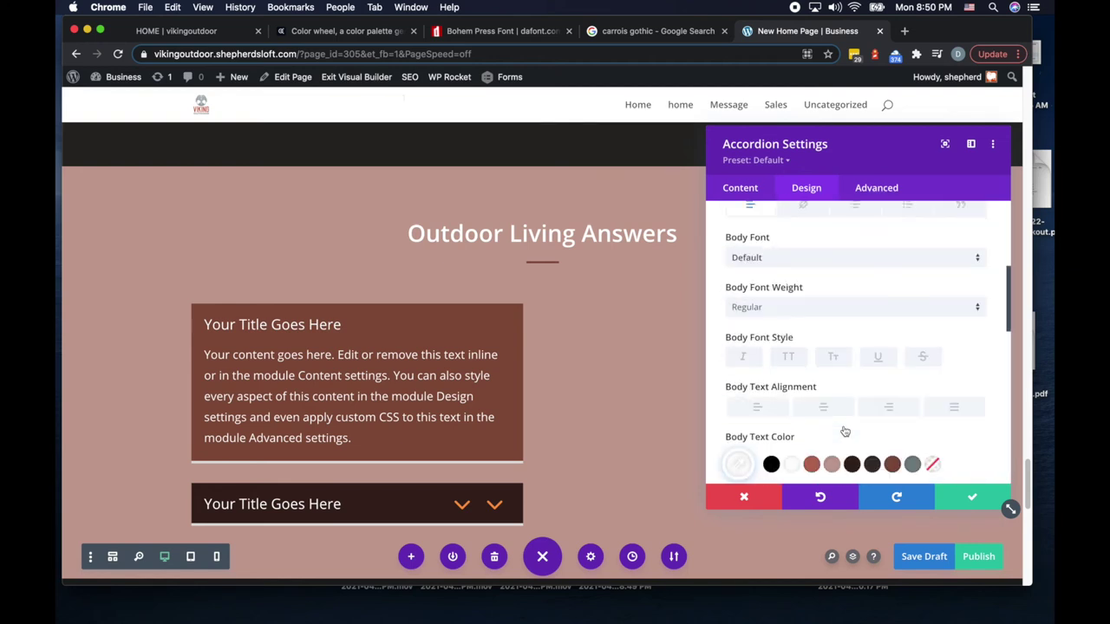
scroll(843, 429, up, 5)
click(735, 248)
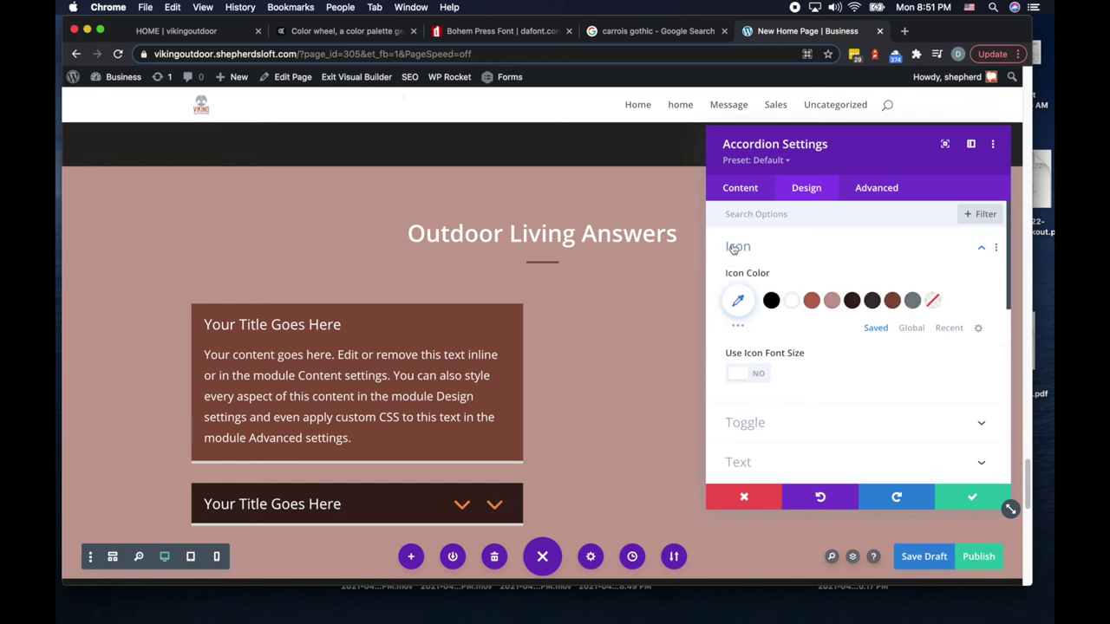
click(831, 300)
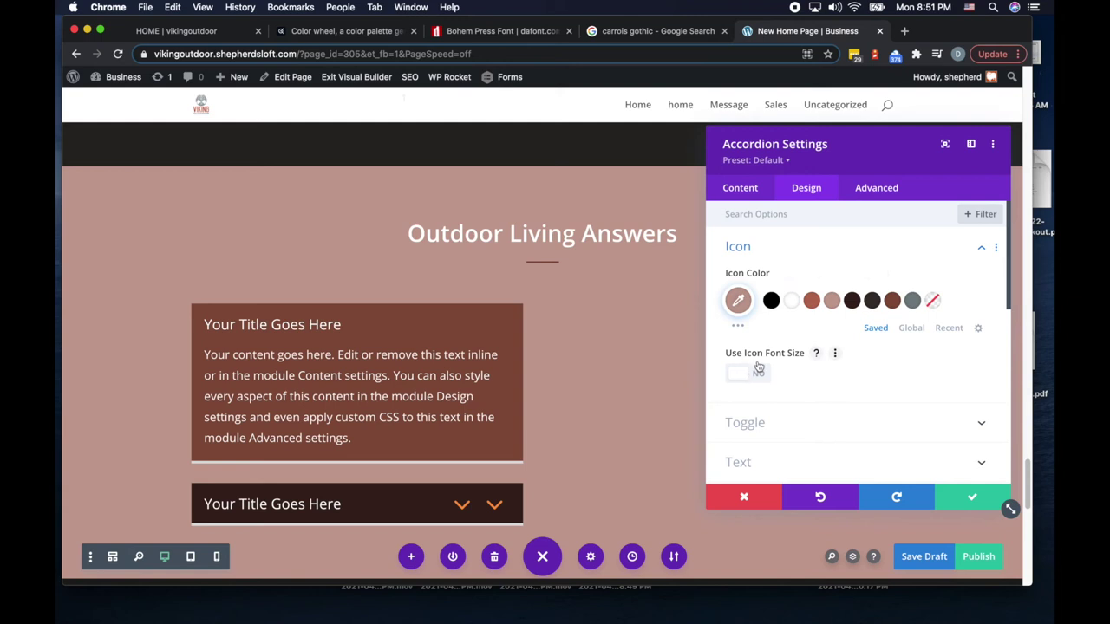
click(791, 300)
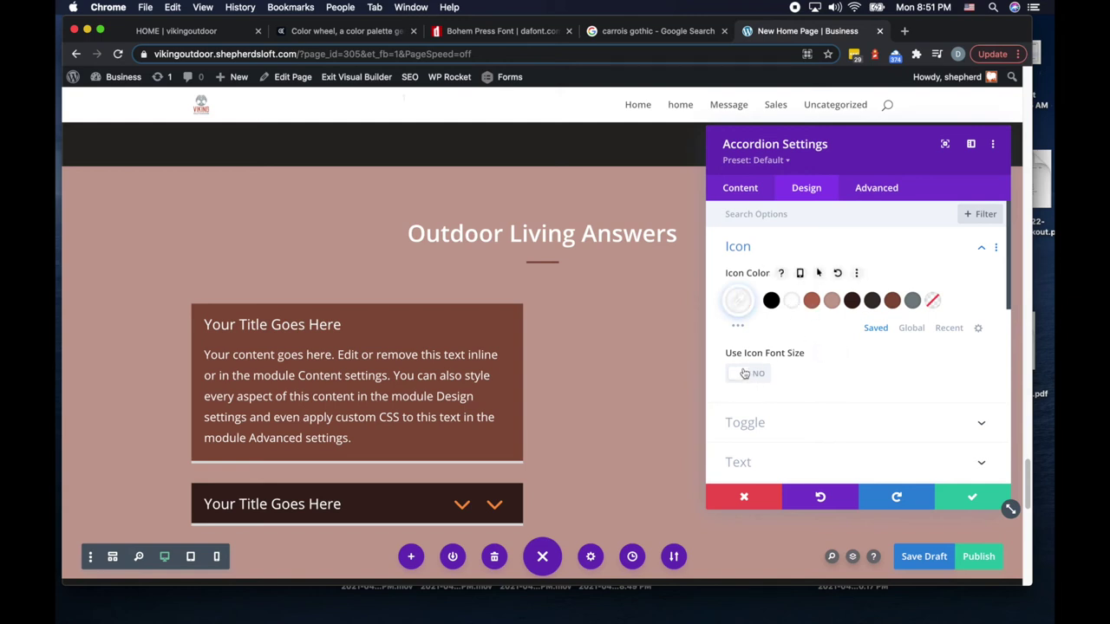
click(832, 300)
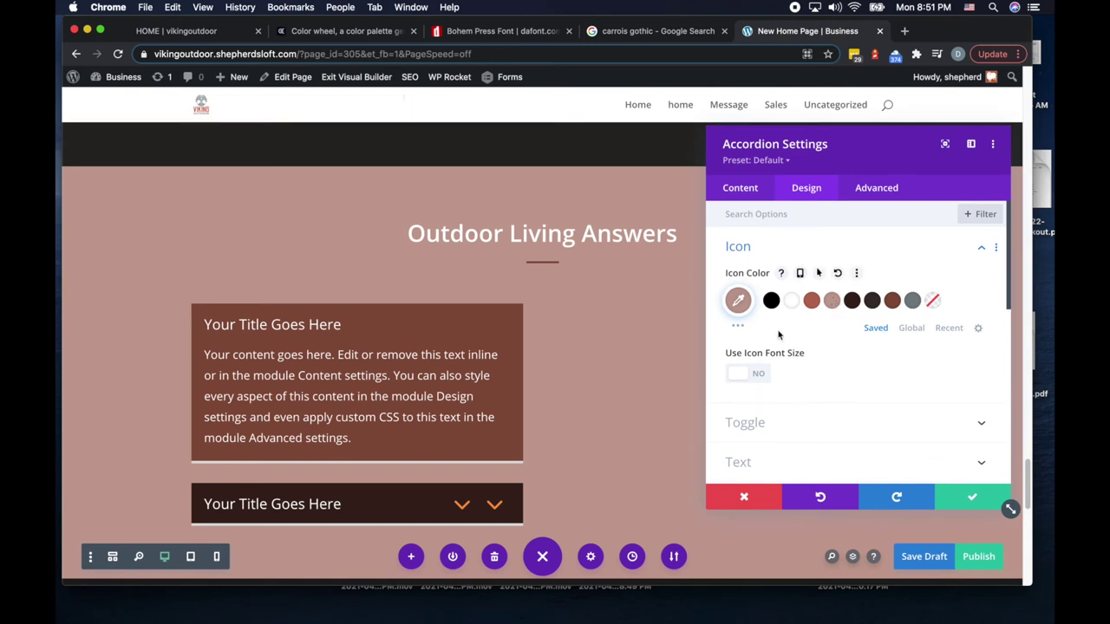
click(973, 496)
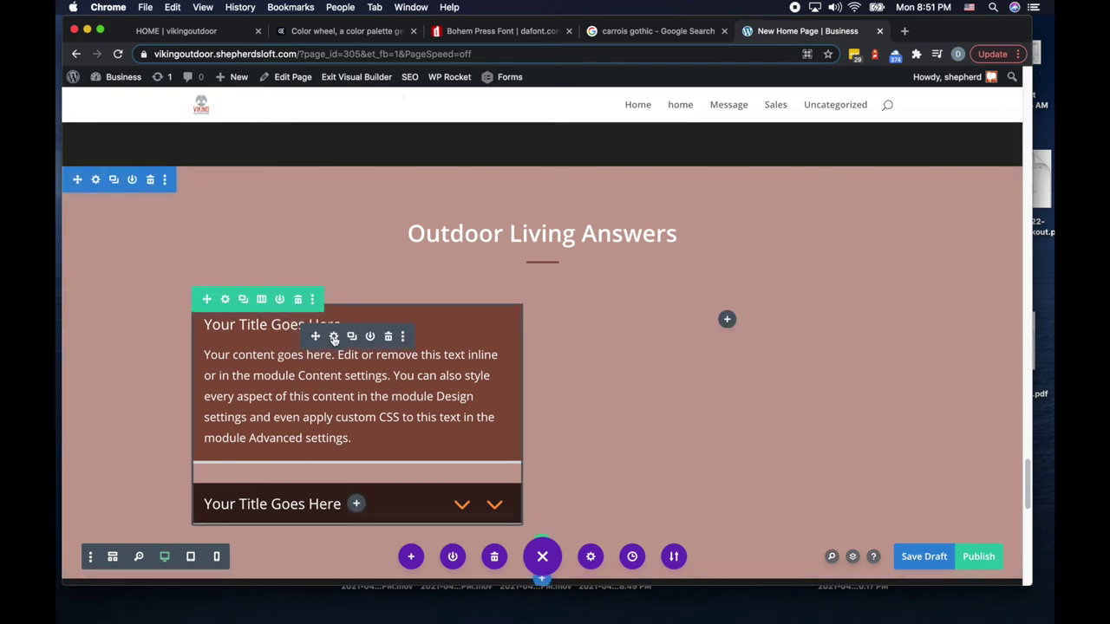
Step: Change the first item to 'Do you install hot tubes?' with the outdoor-living-space answer
click(345, 338)
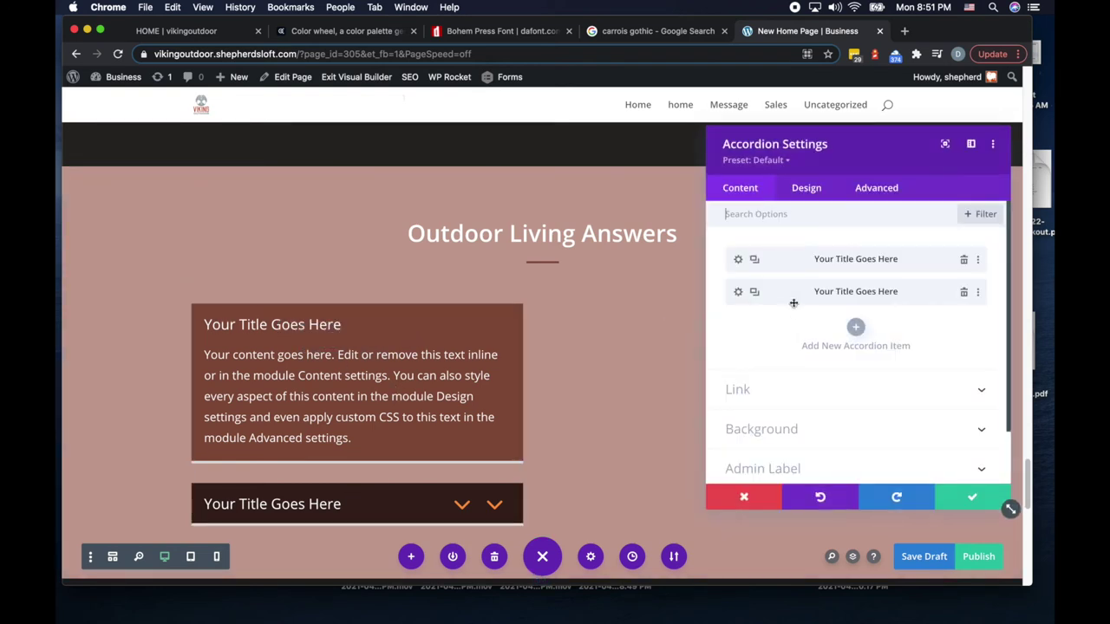
click(738, 260)
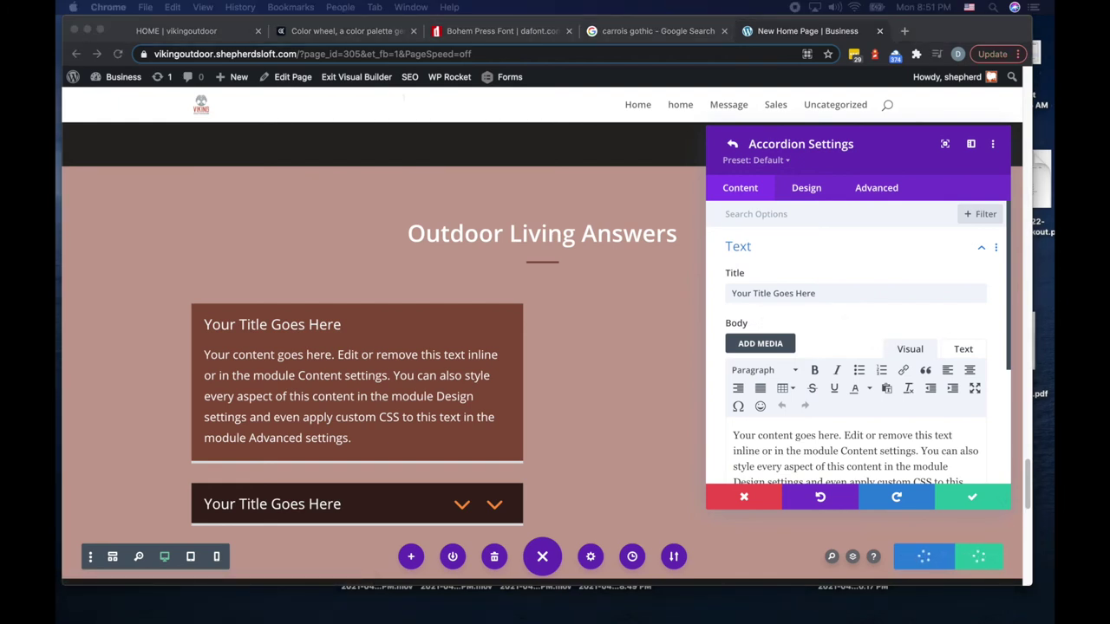
triple_click(759, 294)
text(Do you install hot tubes?)
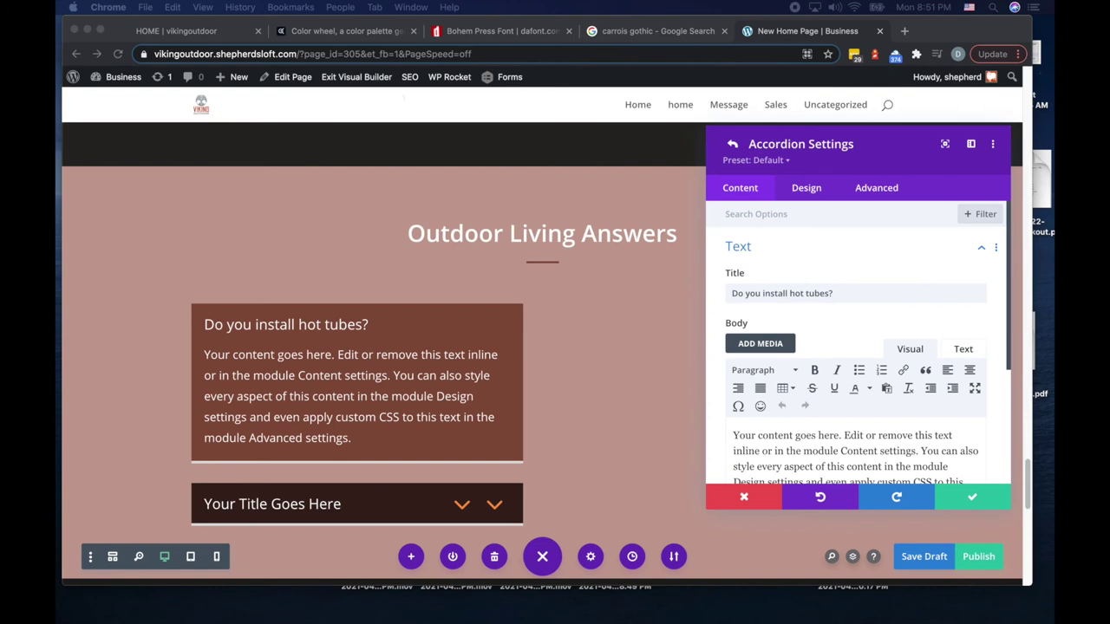
click(918, 439)
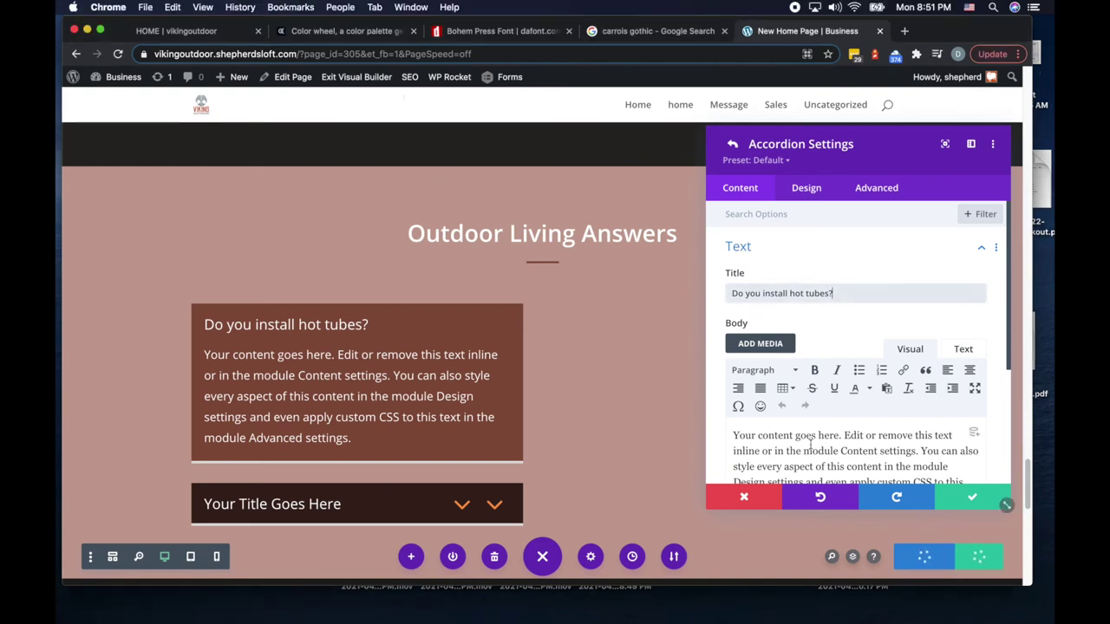
key(ctrl+a)
text(Yes, and we make that part of your outdoor living space.)
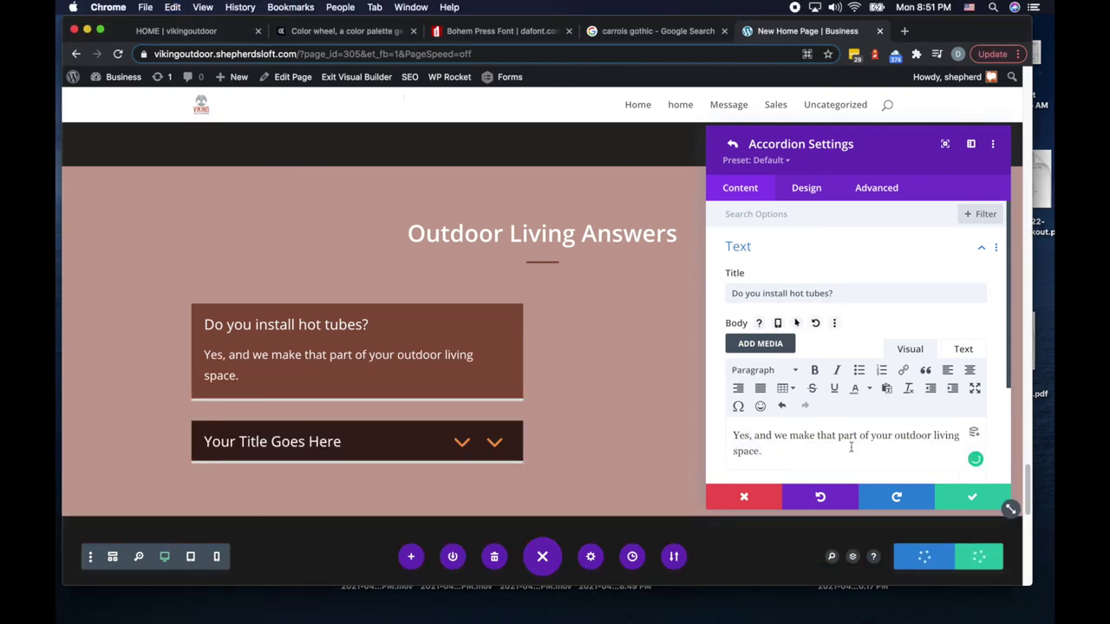
click(733, 144)
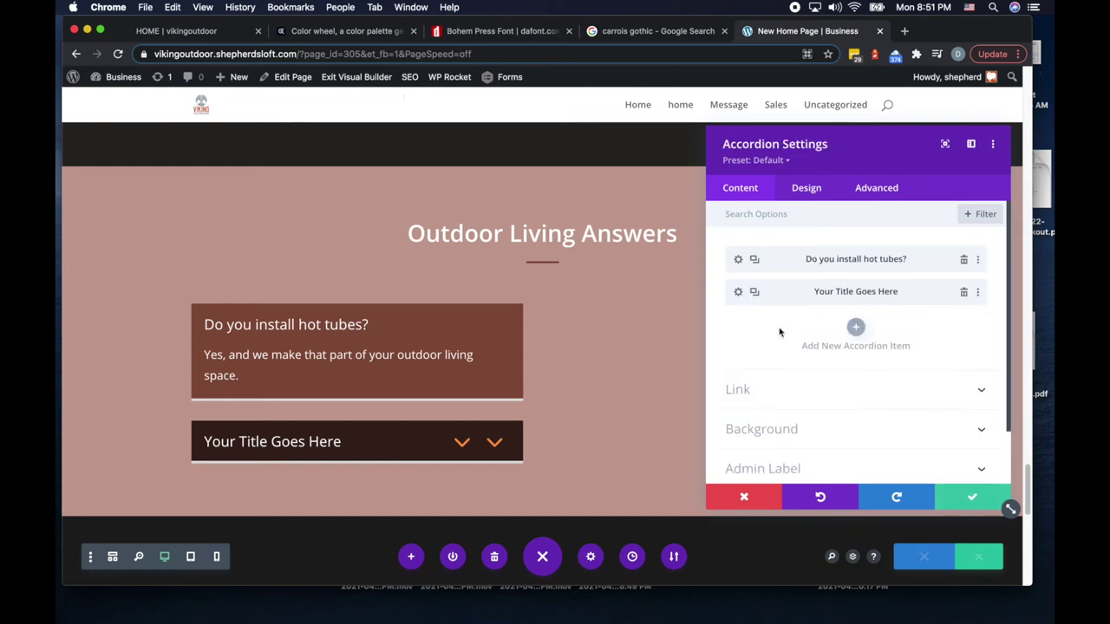
Step: Set the second item to 'Do I have to do the whole project at once?' with its manageable-sizes answer
click(738, 294)
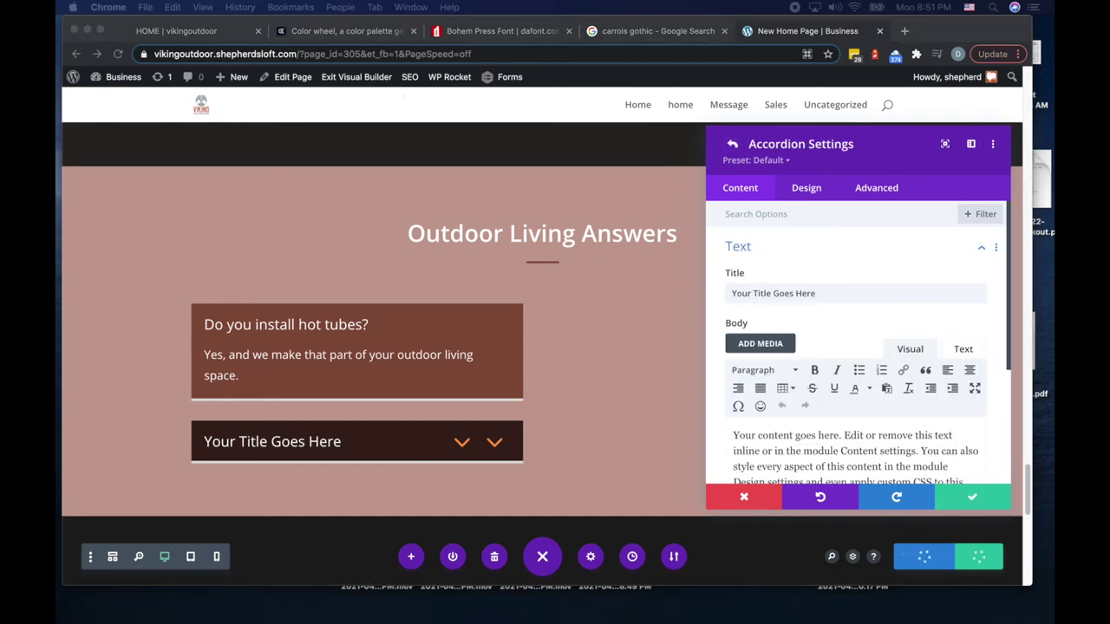
click(797, 293)
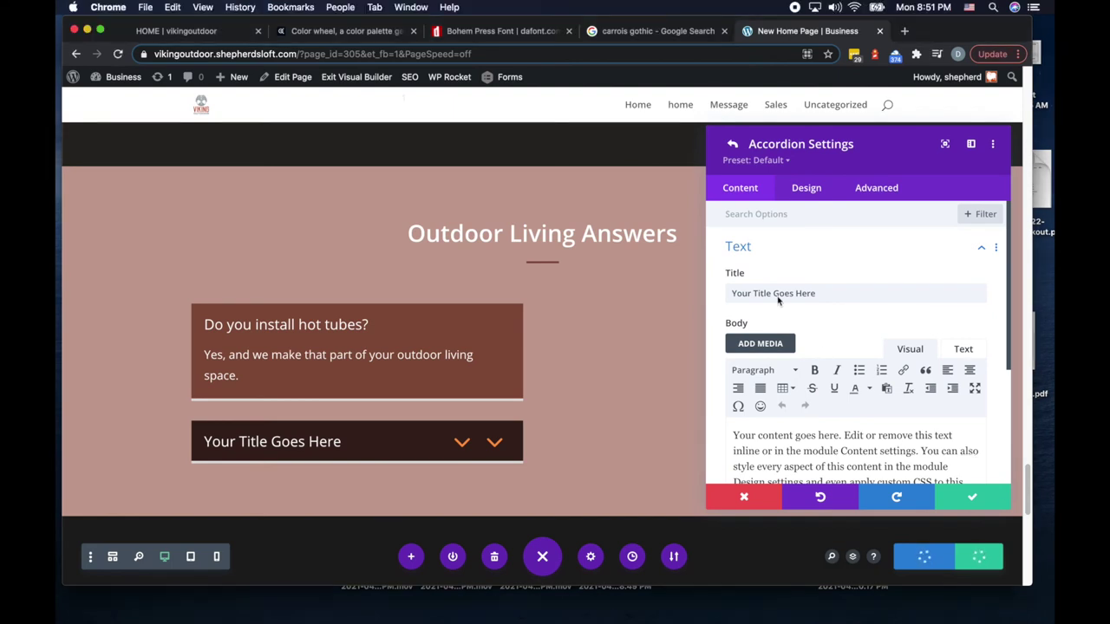
triple_click(798, 293)
text(Do I have to do the whole project at once?)
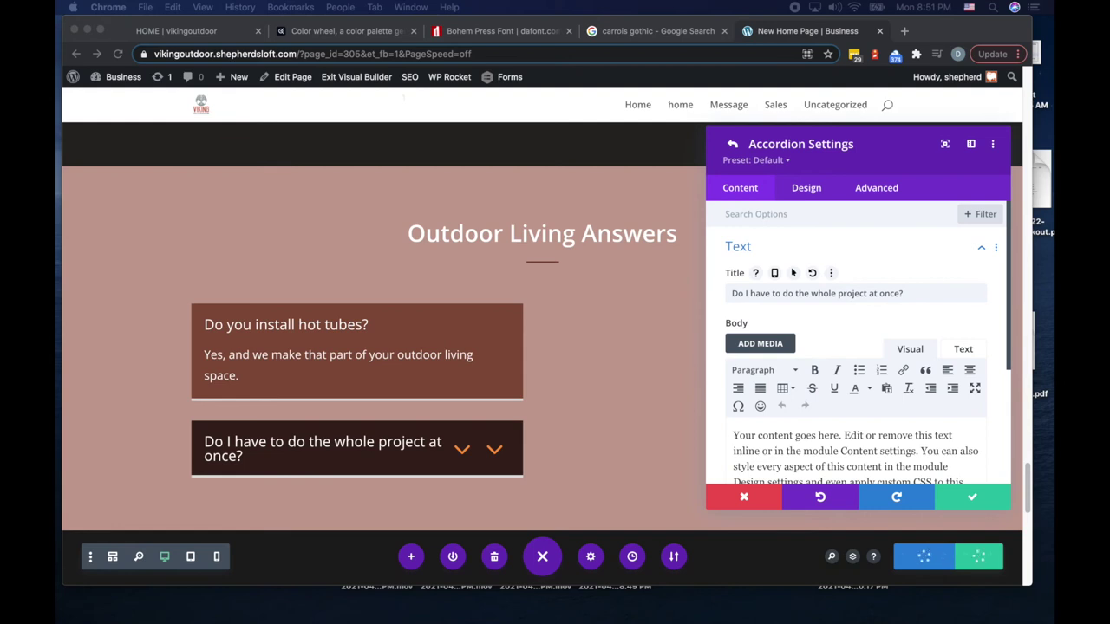
click(857, 451)
triple_click(861, 449)
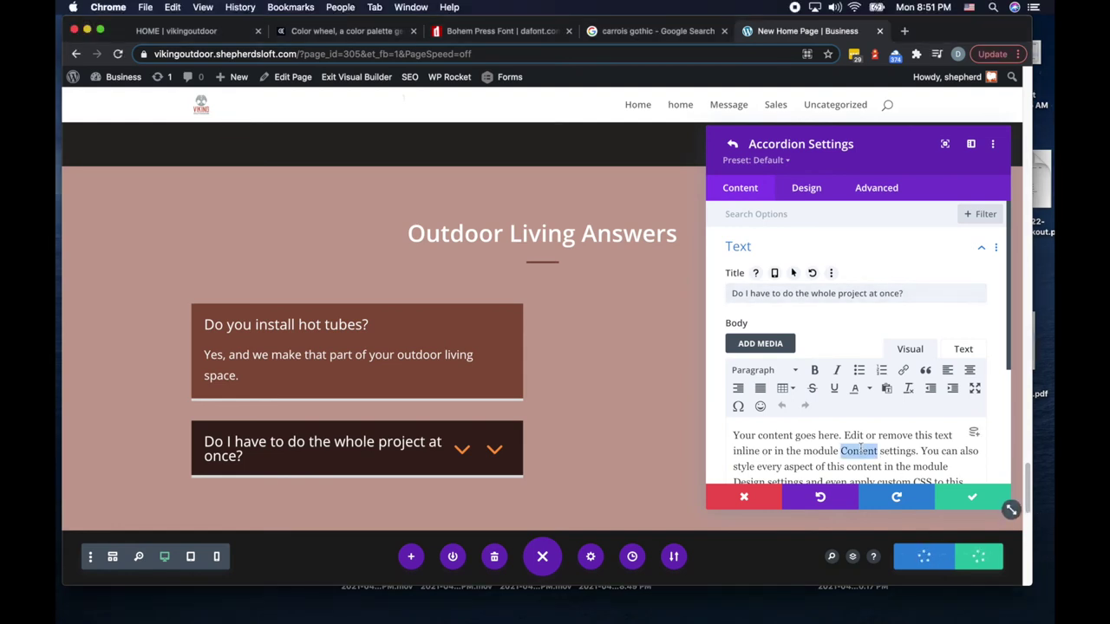
text(No, we can break any outdoor project into manageable sizes.)
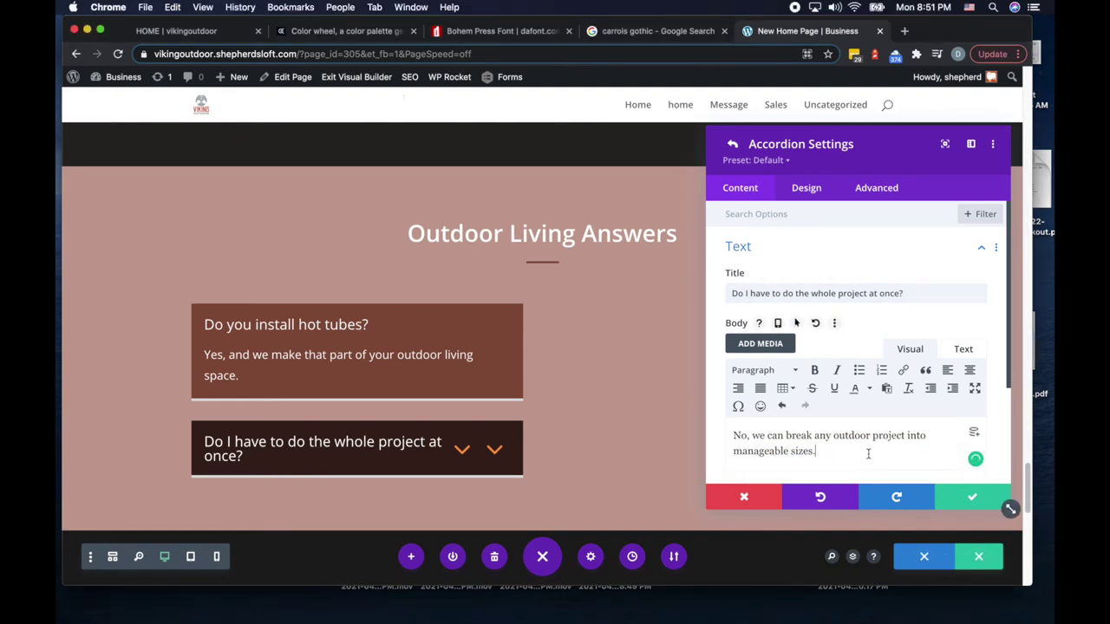
click(970, 496)
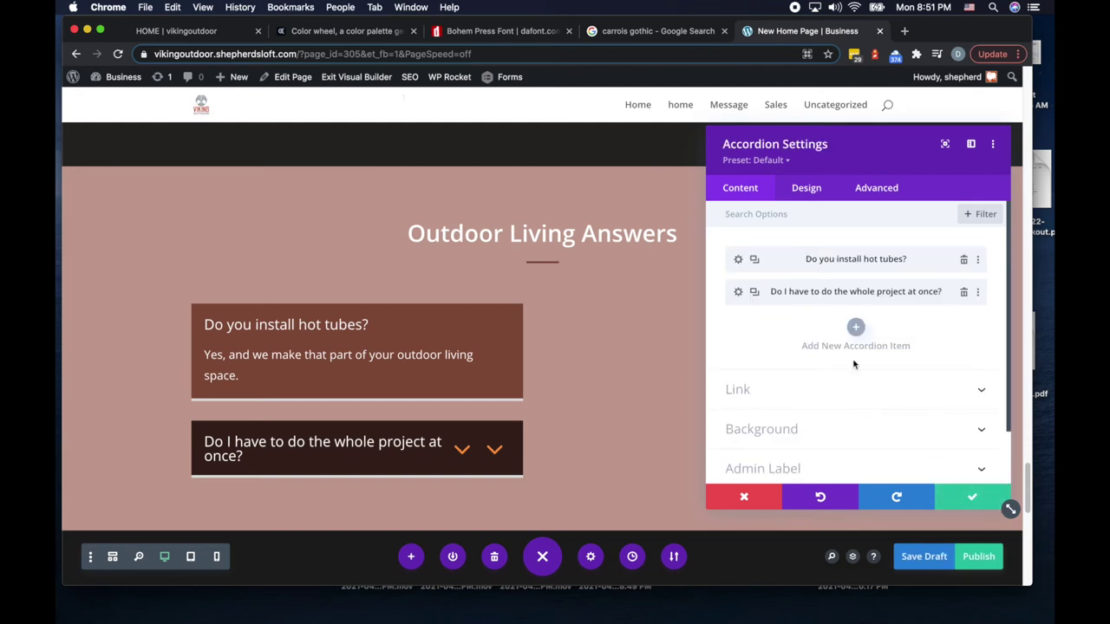
click(755, 293)
Step: Fill the duplicated third item with 'Is there a deposit?' and the small-projects answer
click(738, 324)
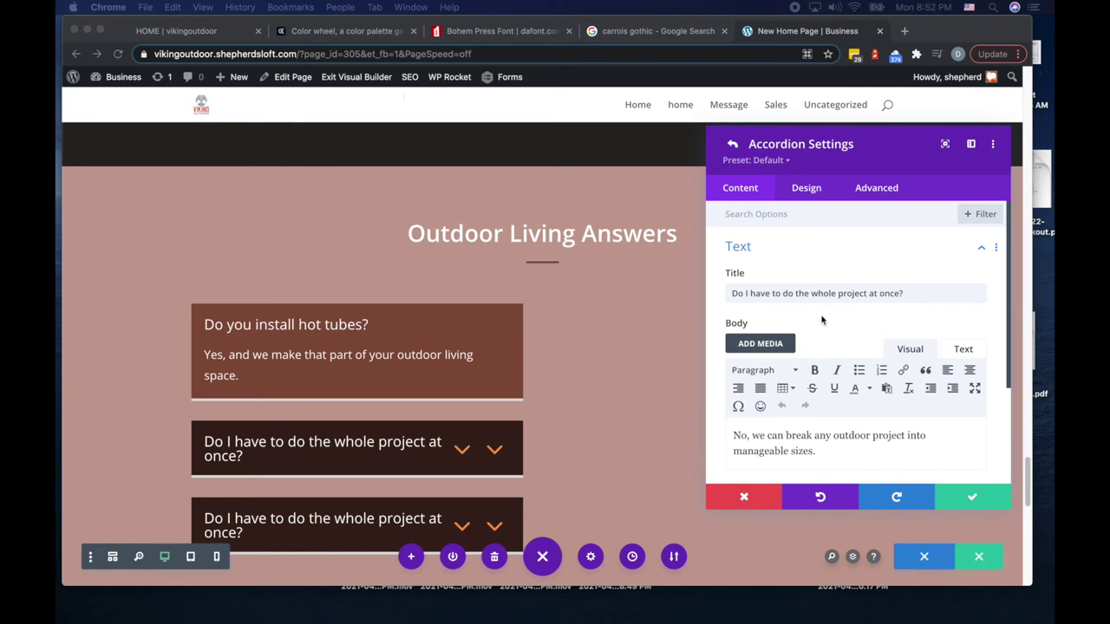
triple_click(787, 295)
text(Is there a deposit?)
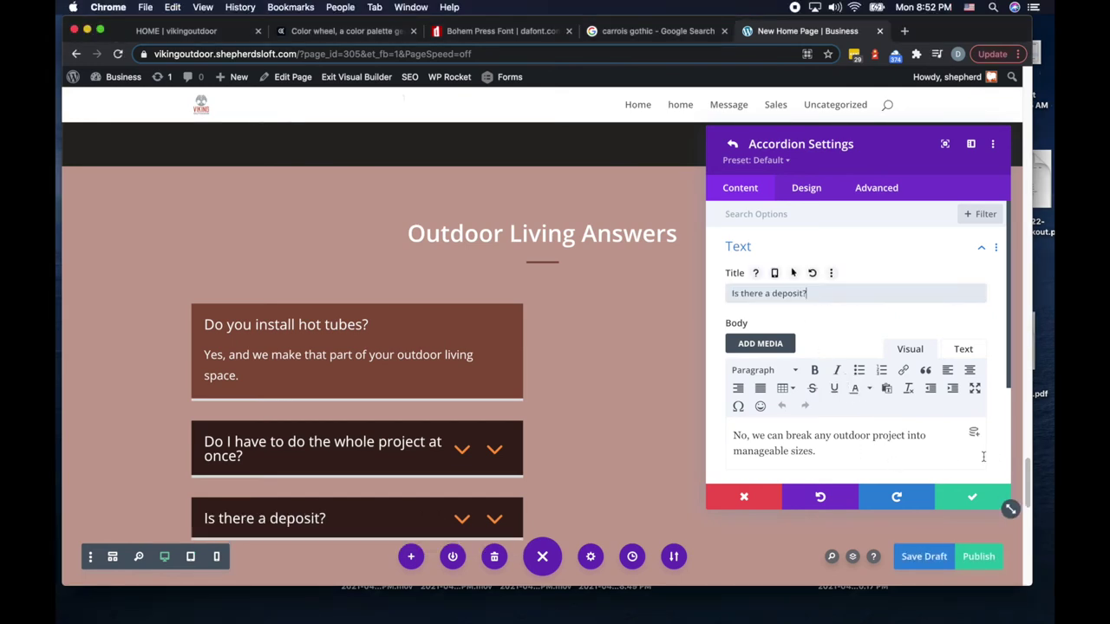
key(super+shift+5)
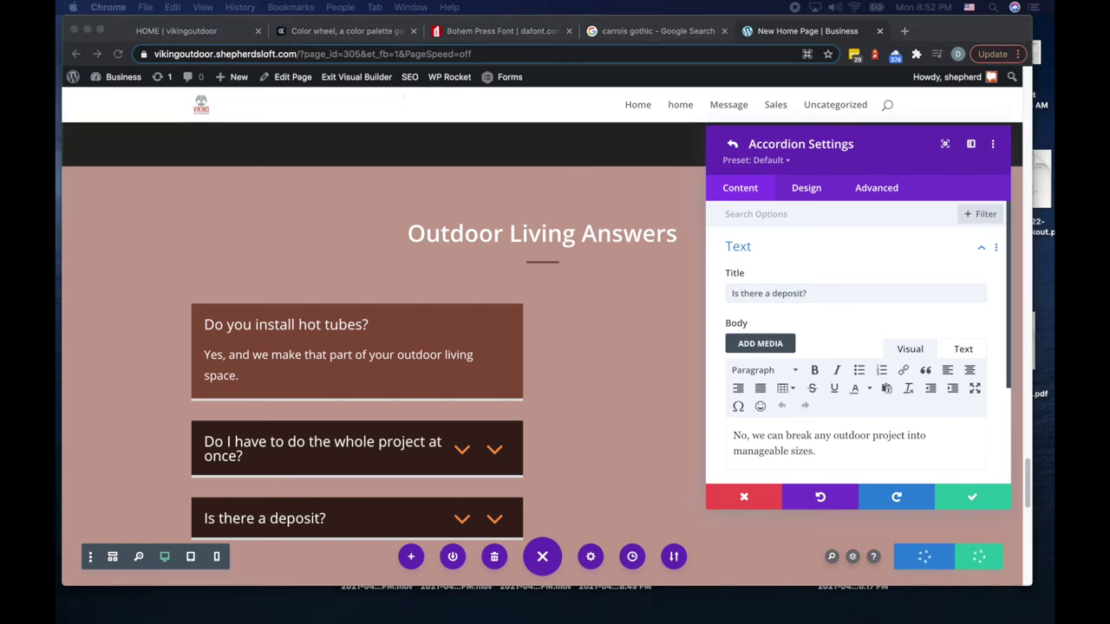
click(810, 452)
triple_click(811, 453)
text(Yes but not always. Small projects may not require a deposit.)
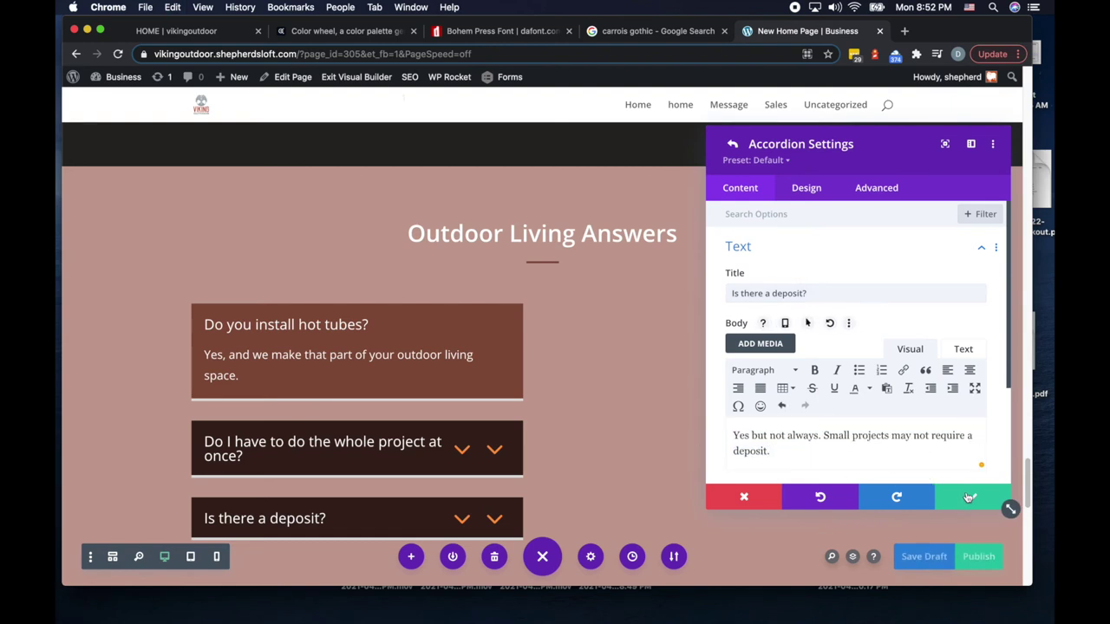
click(972, 497)
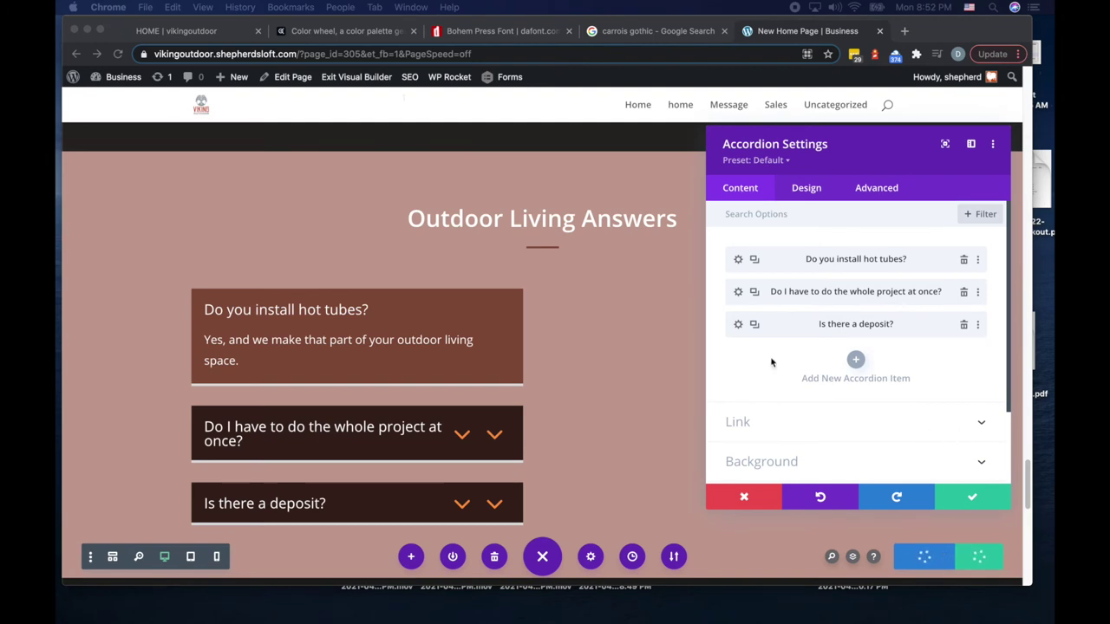
Step: Add a fourth item with the deck staining question and answer
click(754, 324)
click(739, 356)
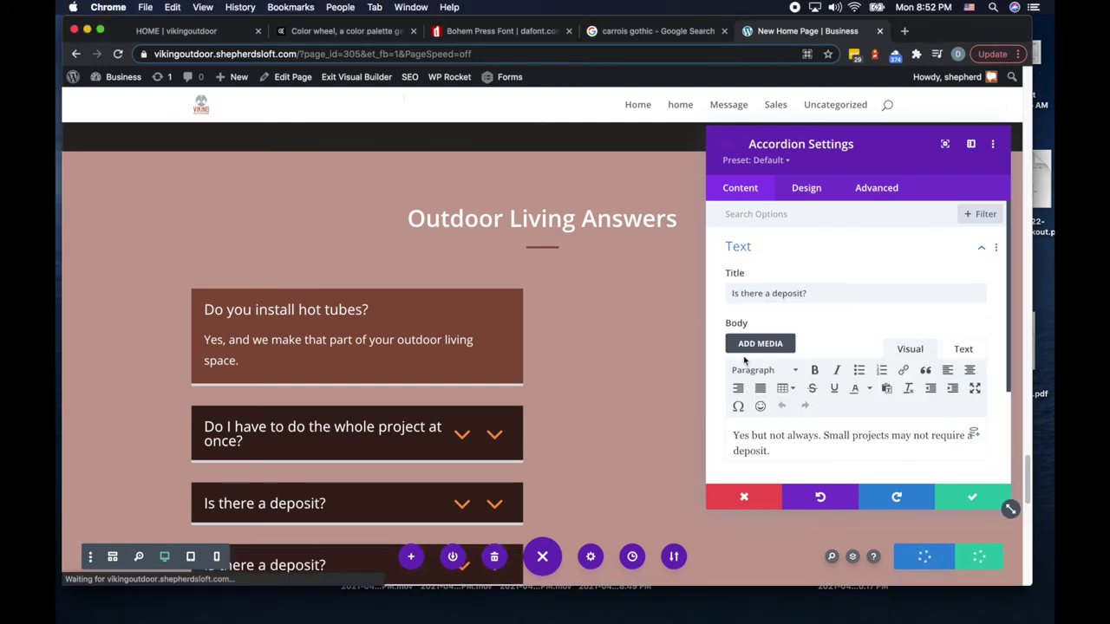
triple_click(784, 295)
text(Do you do stain decks?)
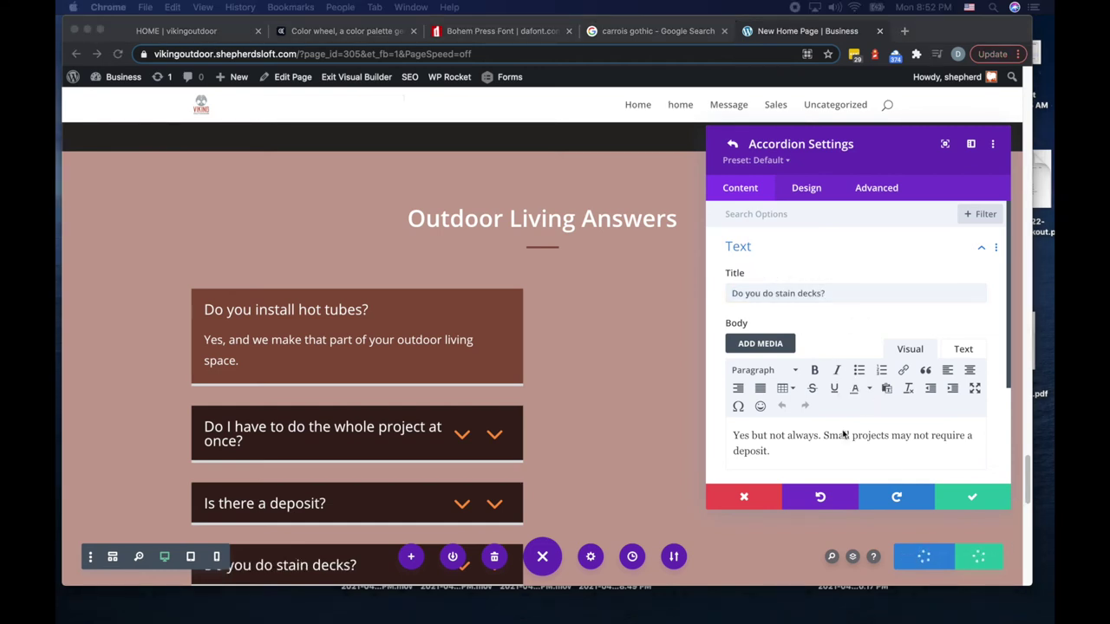
triple_click(816, 439)
text(Yes, but we will have to wait for the pressure treated wood to dry out.)
click(972, 497)
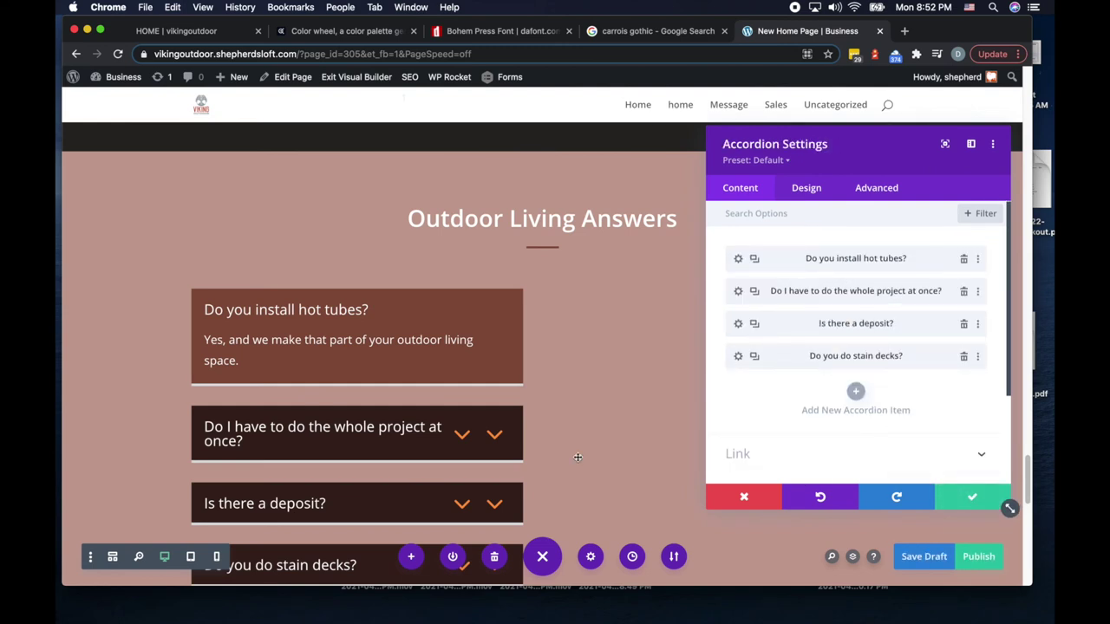
scroll(665, 393, down, 3)
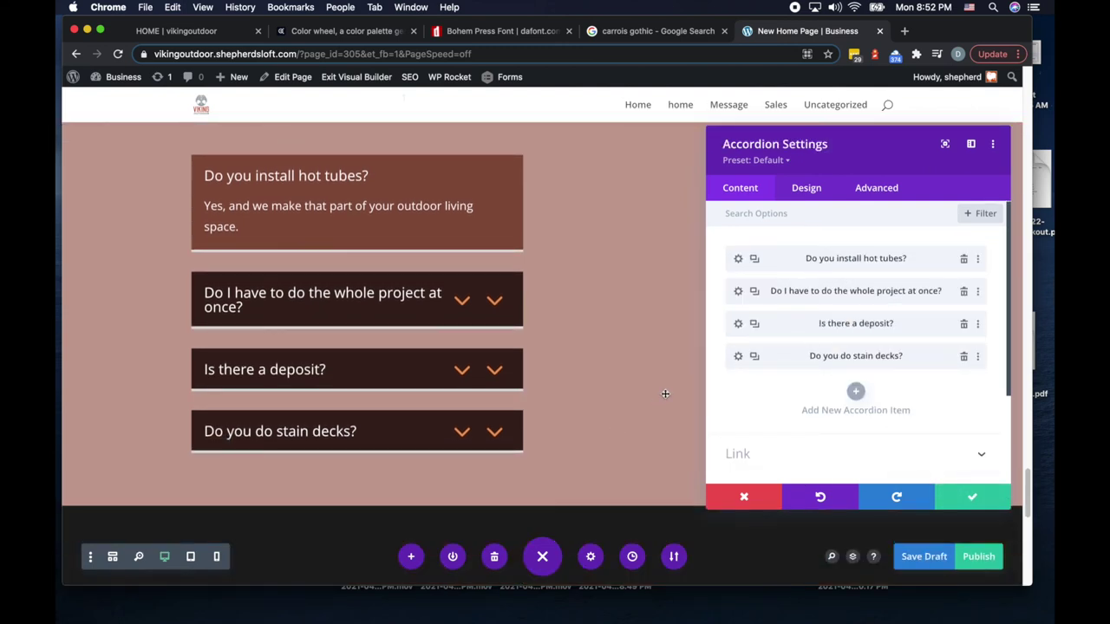
click(738, 356)
click(971, 497)
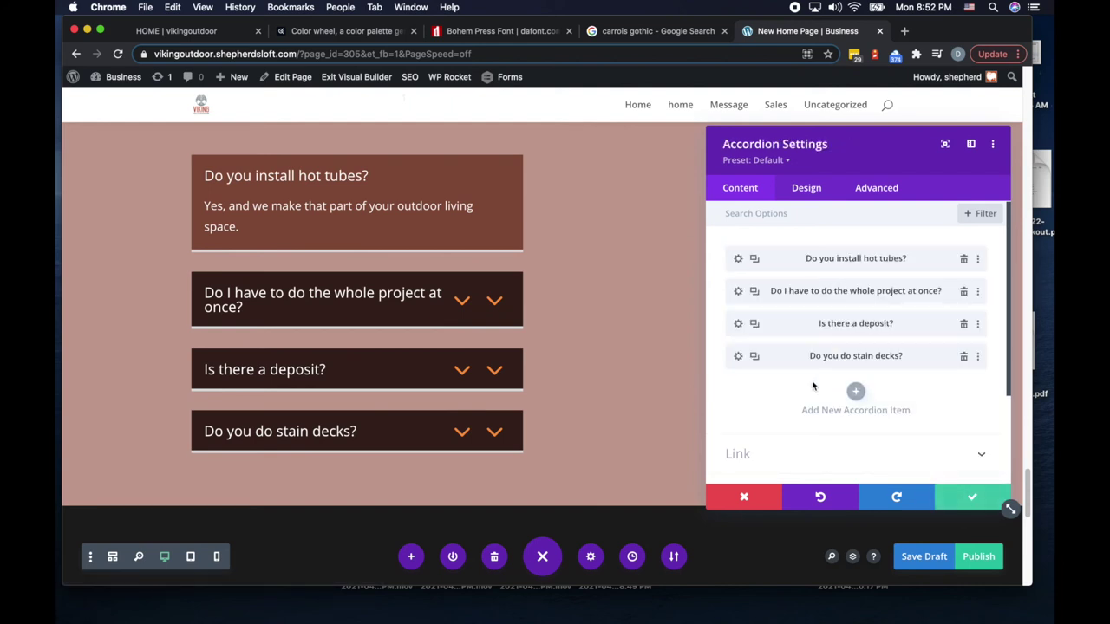
Step: Add a fifth item asking about the wait before staining, with the curing-time answer, and save
click(795, 382)
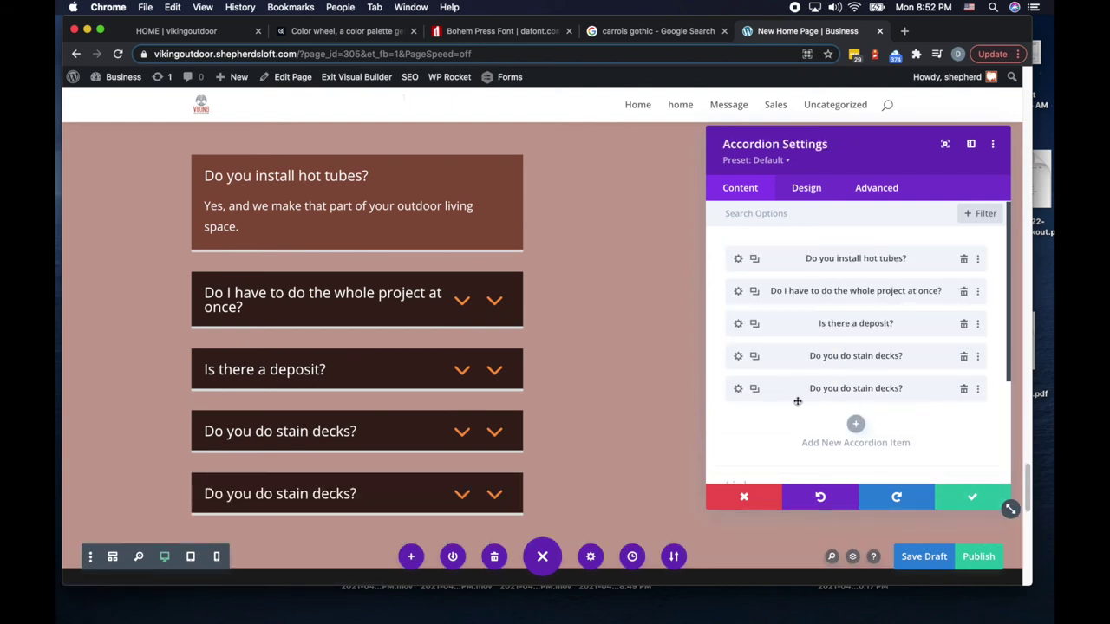
click(738, 389)
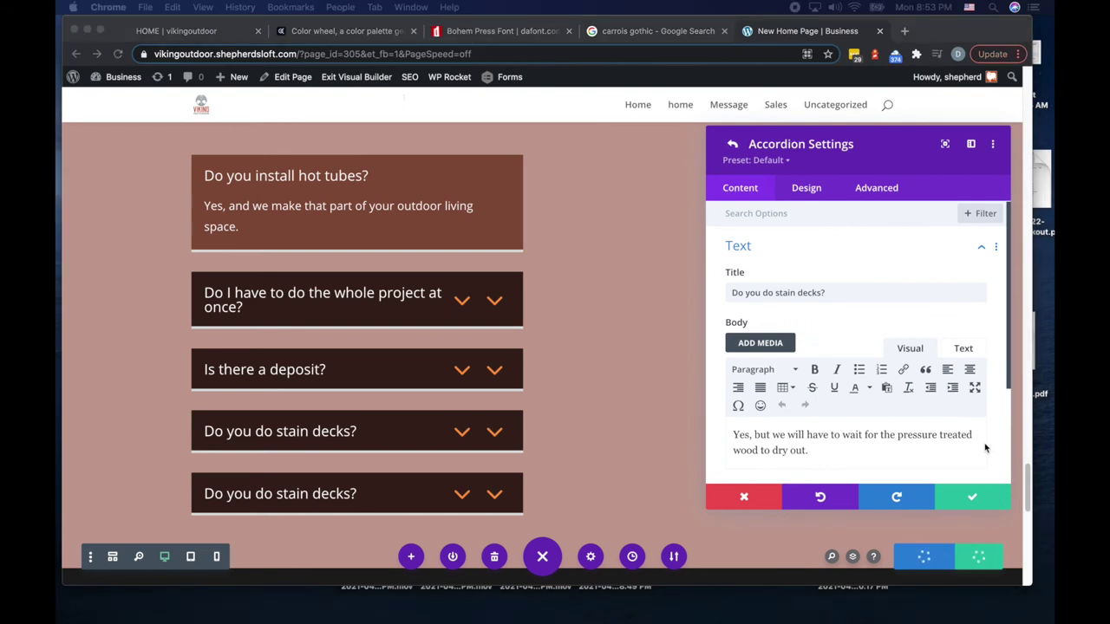
triple_click(807, 299)
text(How long do we wait before staining?)
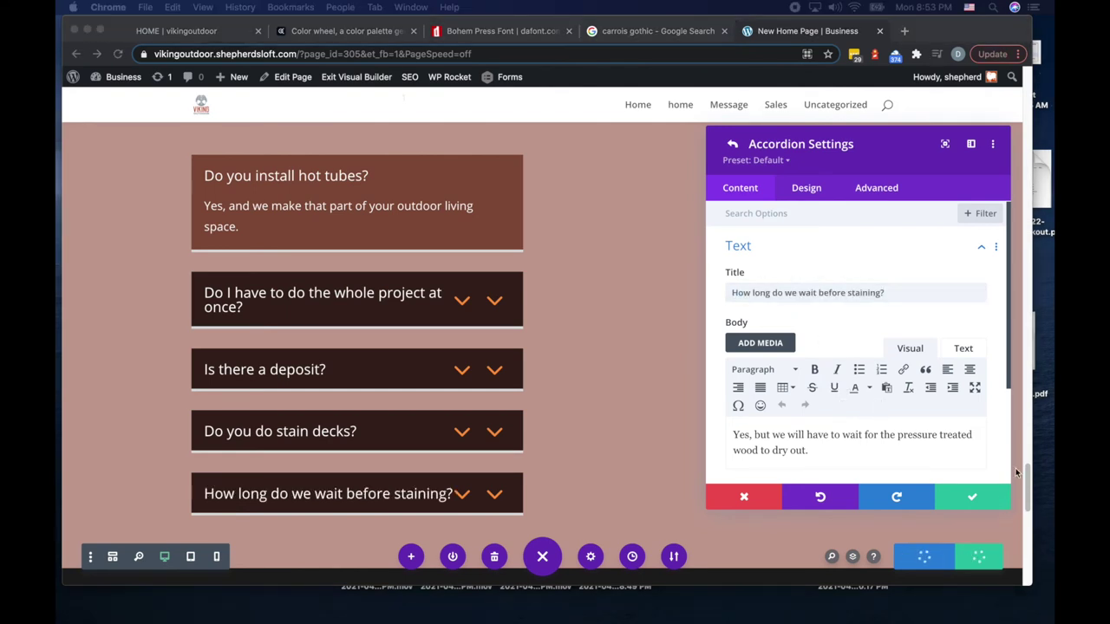
click(899, 468)
key(cmd+a)
text(It takes 4 to 6 weeks for treated lumber to cure.)
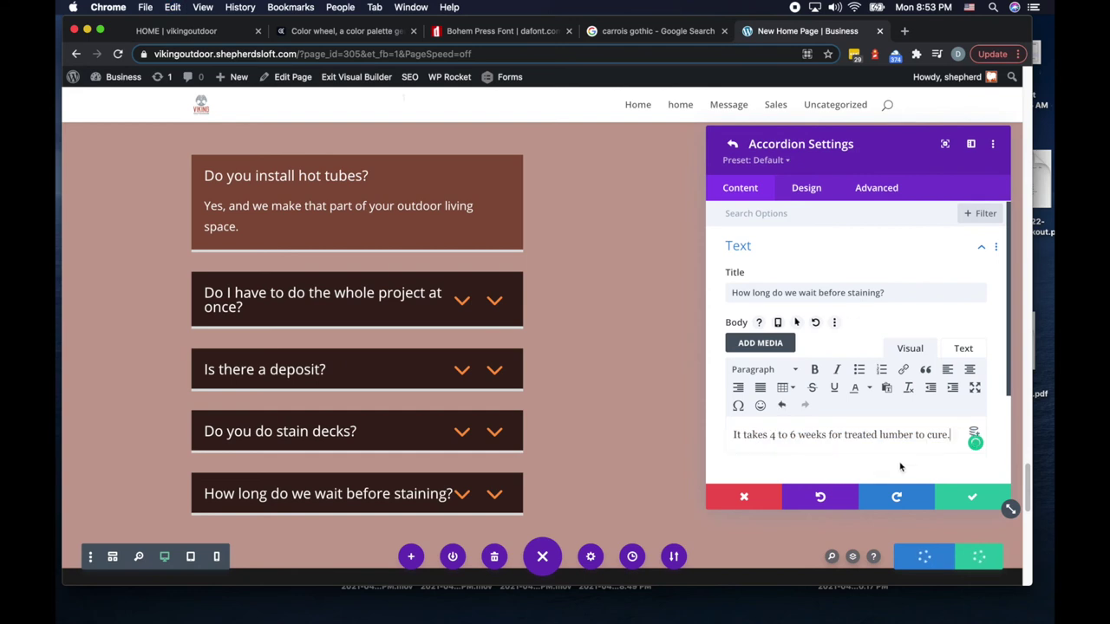
click(974, 498)
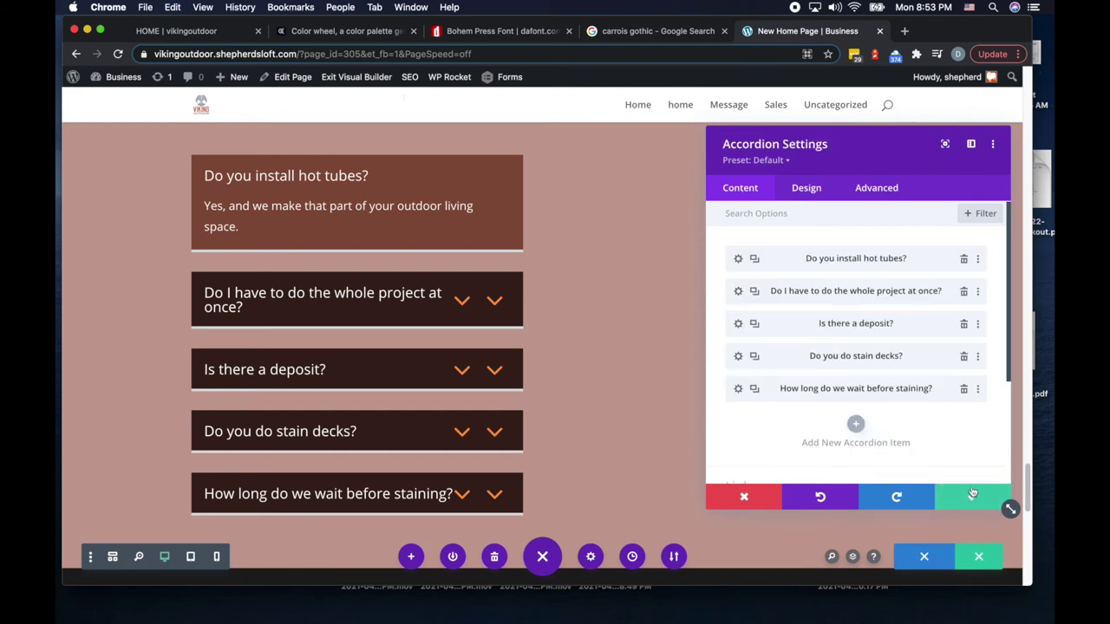
click(976, 495)
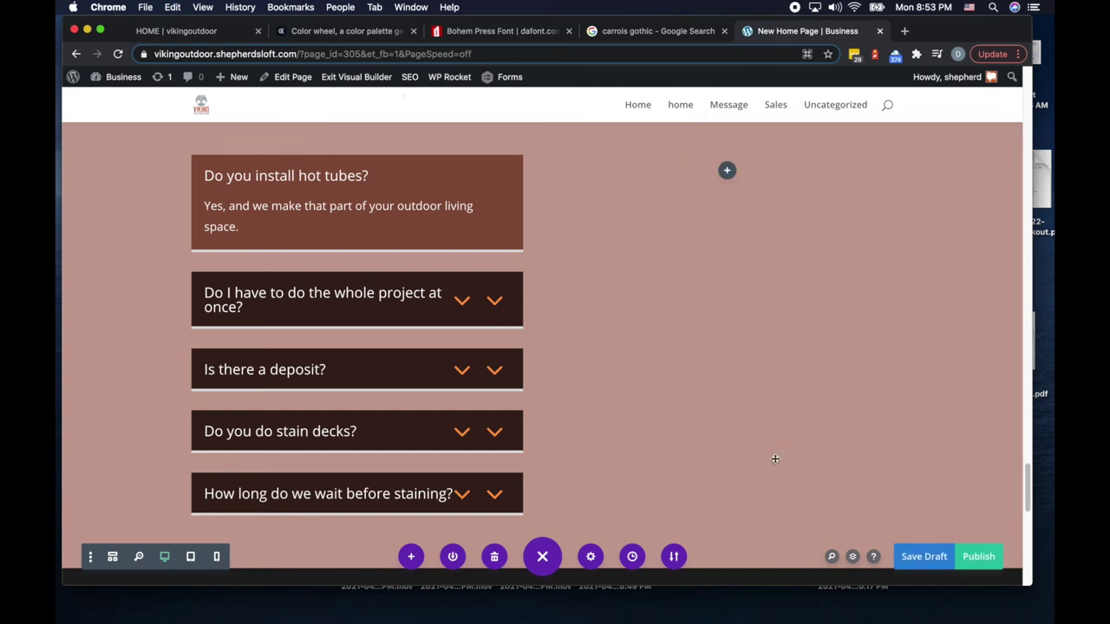
scroll(778, 458, down, 1)
scroll(778, 458, up, 1)
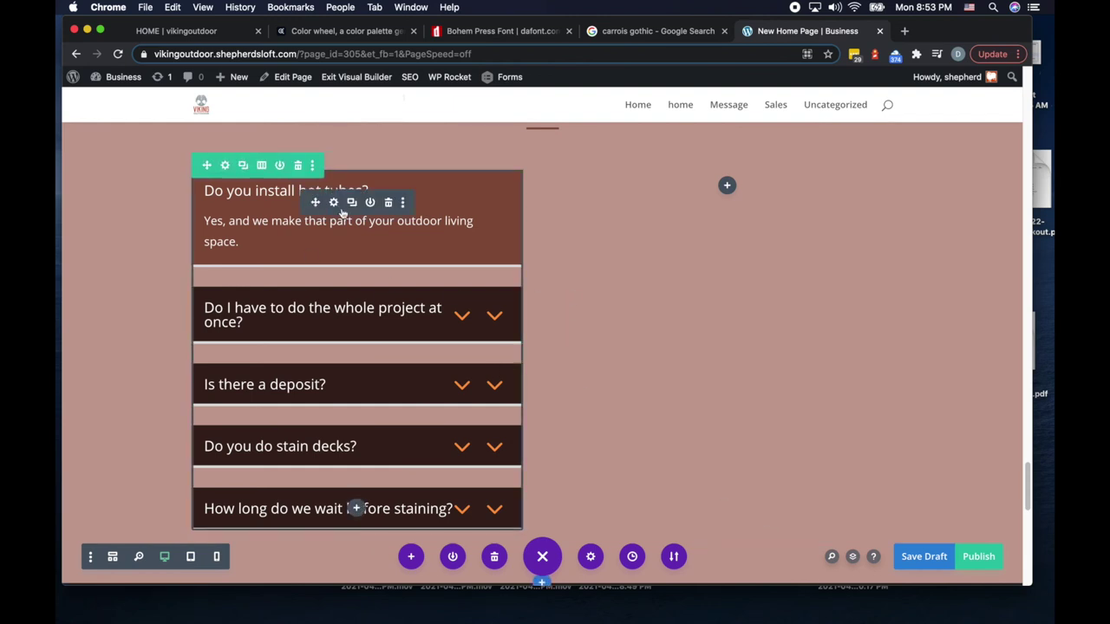
Step: Add a sixth item asking about nails, answered that only screws are used, and save
click(335, 202)
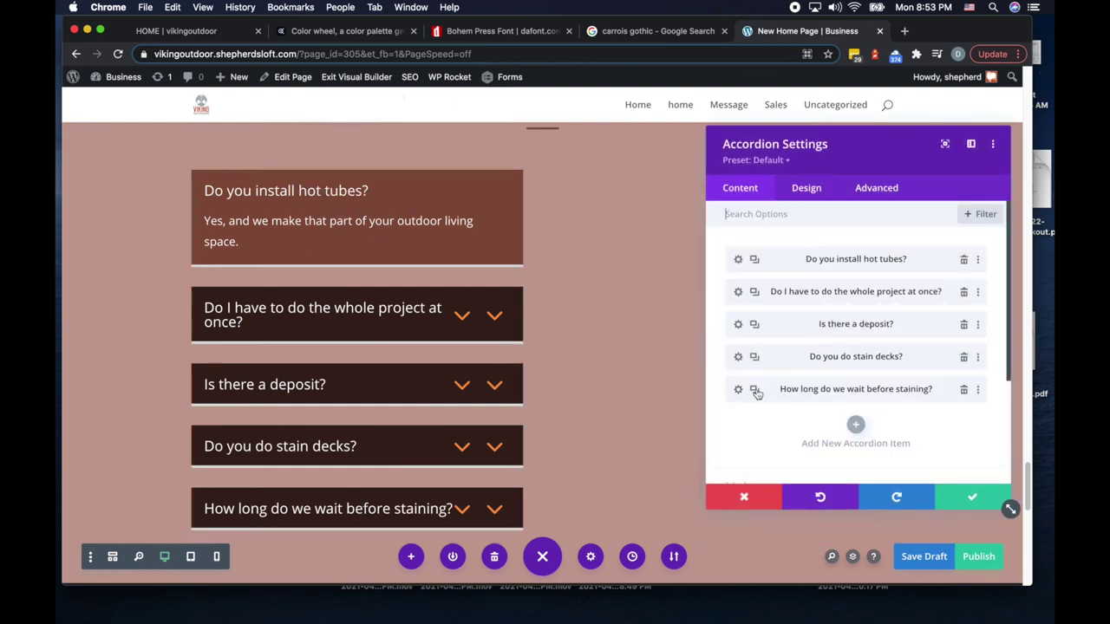
click(754, 390)
click(737, 423)
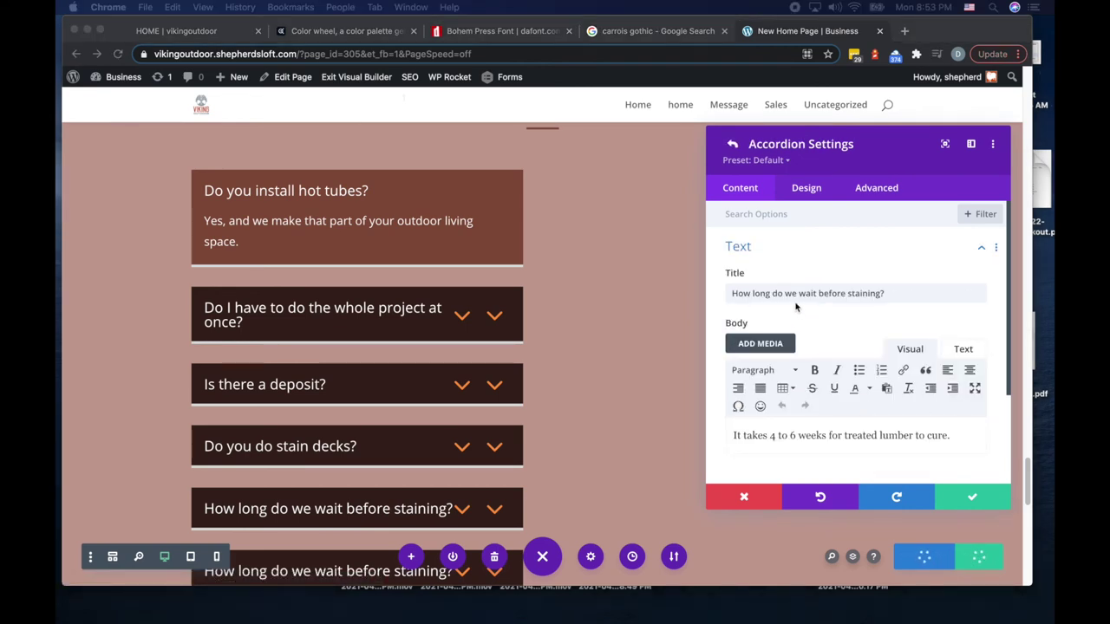
triple_click(796, 300)
text(Do you use nails?)
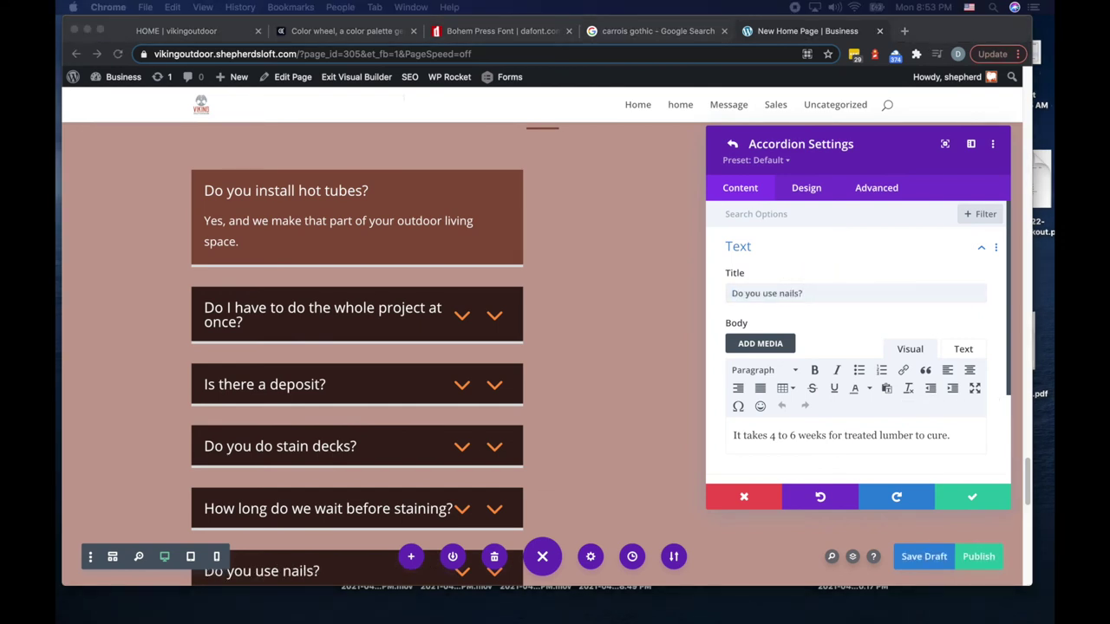
triple_click(767, 435)
text(No, we only use screws because nails pop up and create a hazard for you and your guests.)
scroll(783, 438, down, 1)
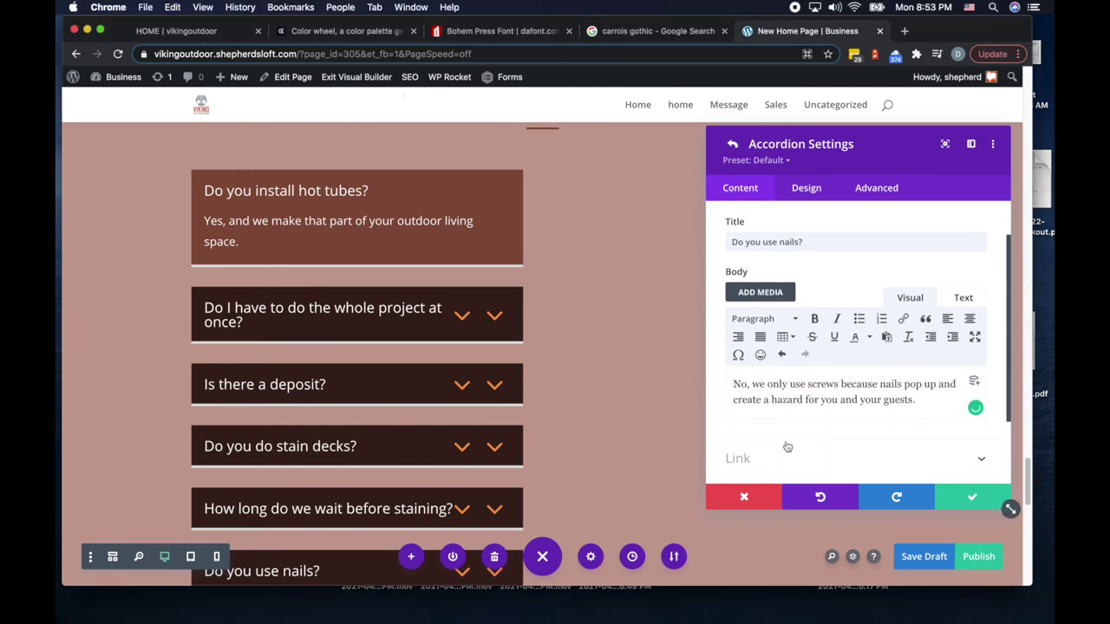
click(972, 496)
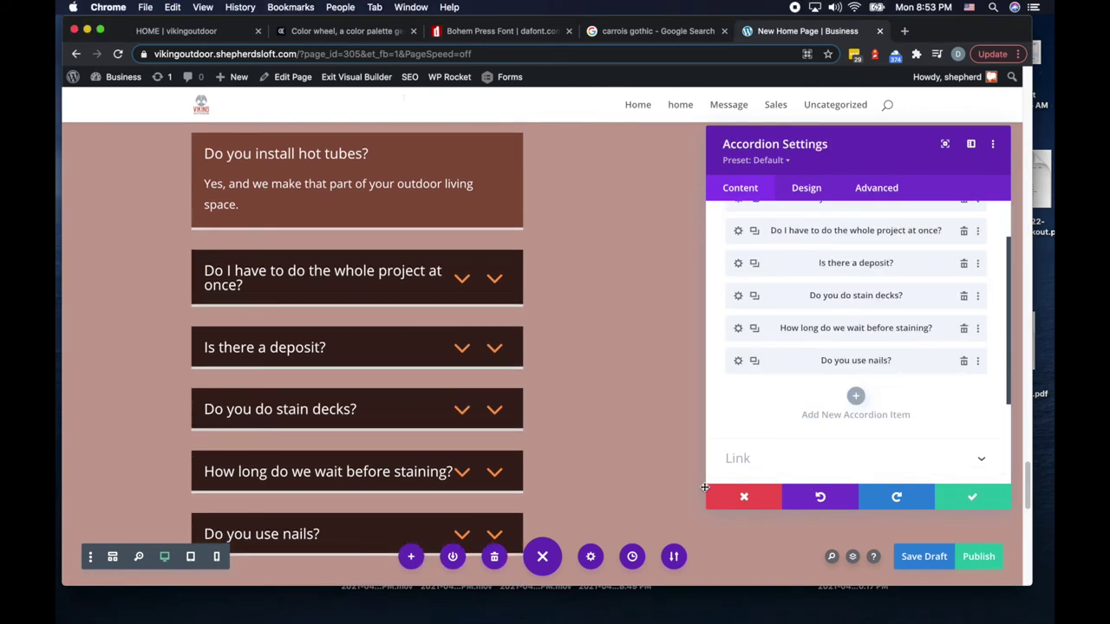
click(973, 498)
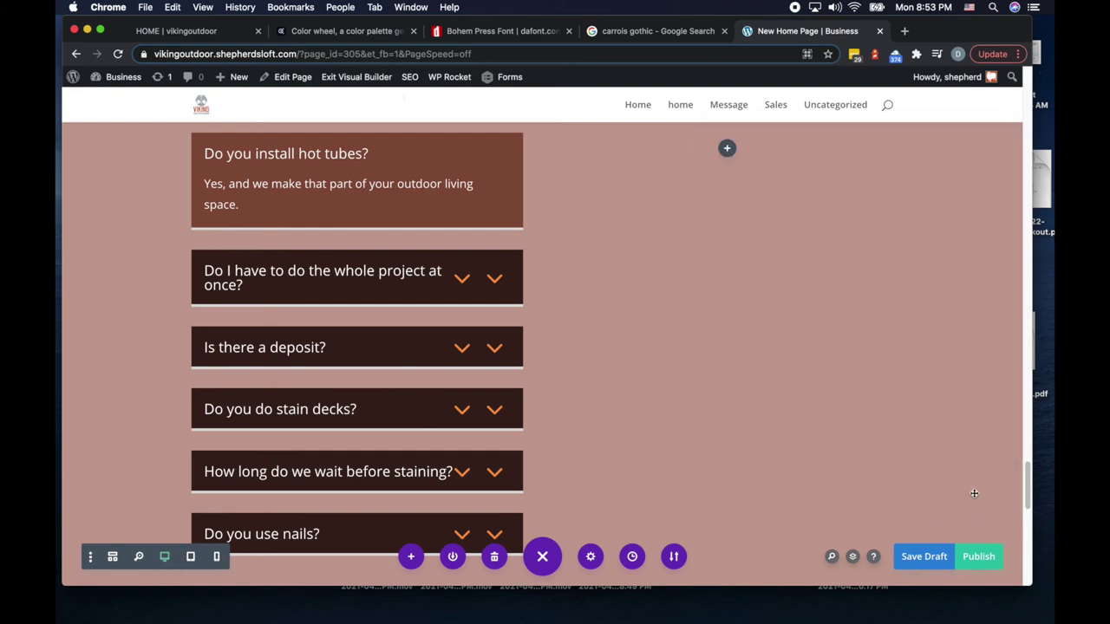
scroll(576, 385, up, 2)
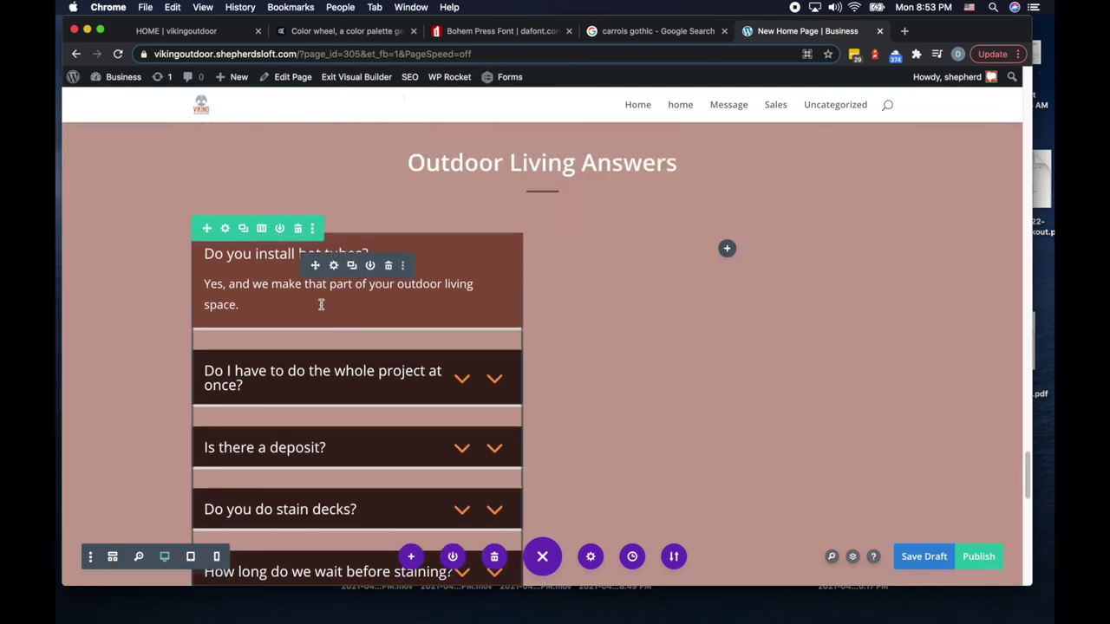
Step: Duplicate the accordion module into the right column and open the copy's settings
click(352, 266)
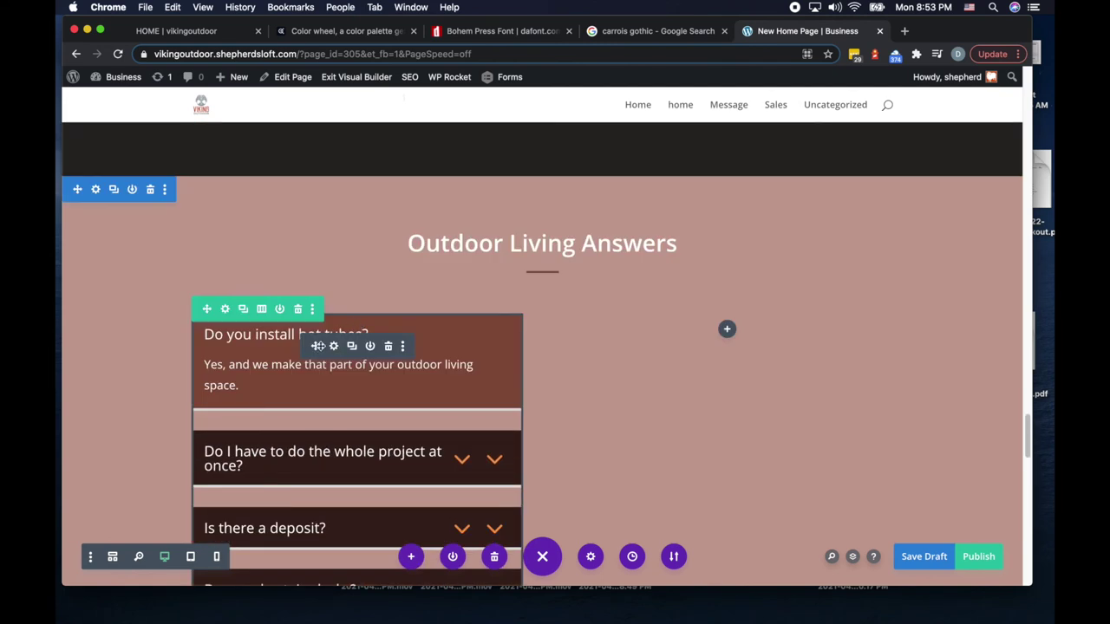
drag(419, 344, 655, 324)
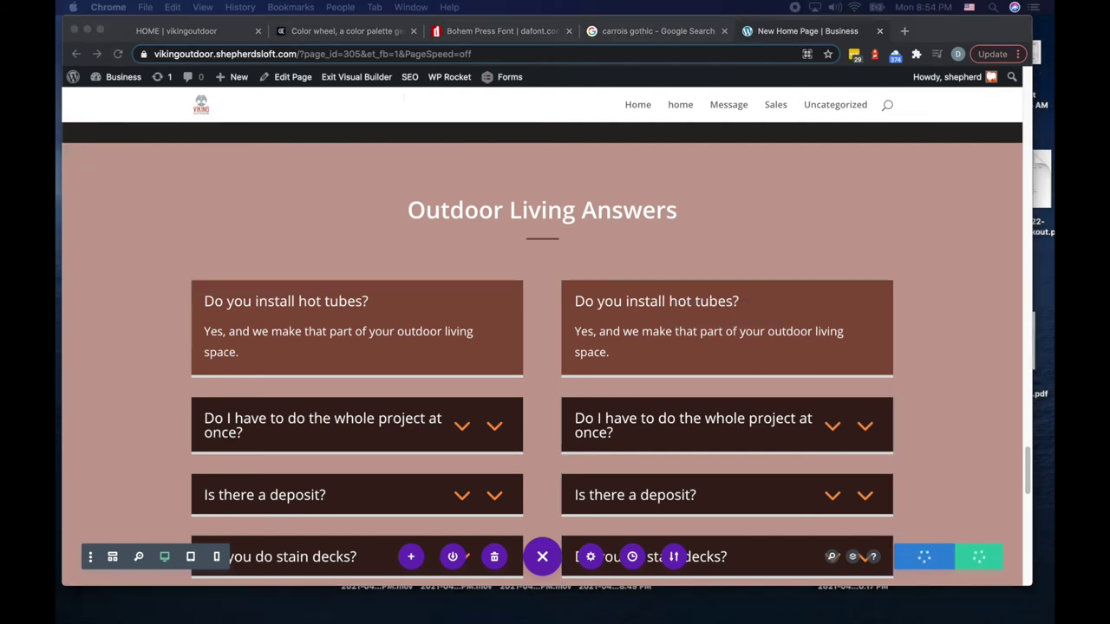
click(711, 339)
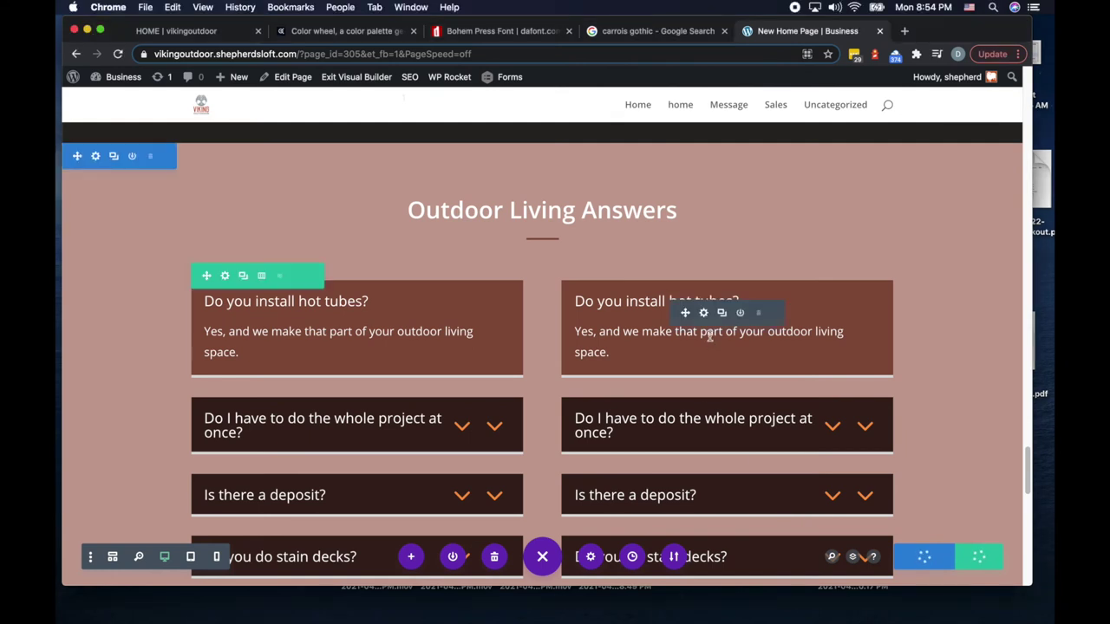
click(703, 313)
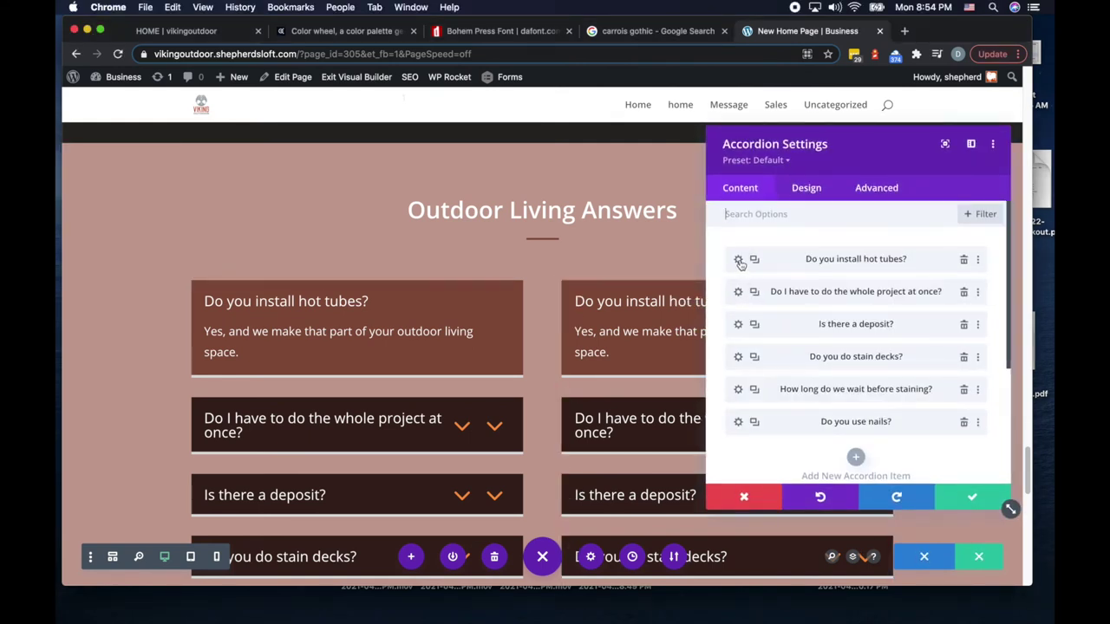
Step: Rewrite the first right-column FAQ as the power bill question with the LED bulbs answer
click(738, 260)
triple_click(780, 293)
text(Will my power bill increase because of my lighting system?)
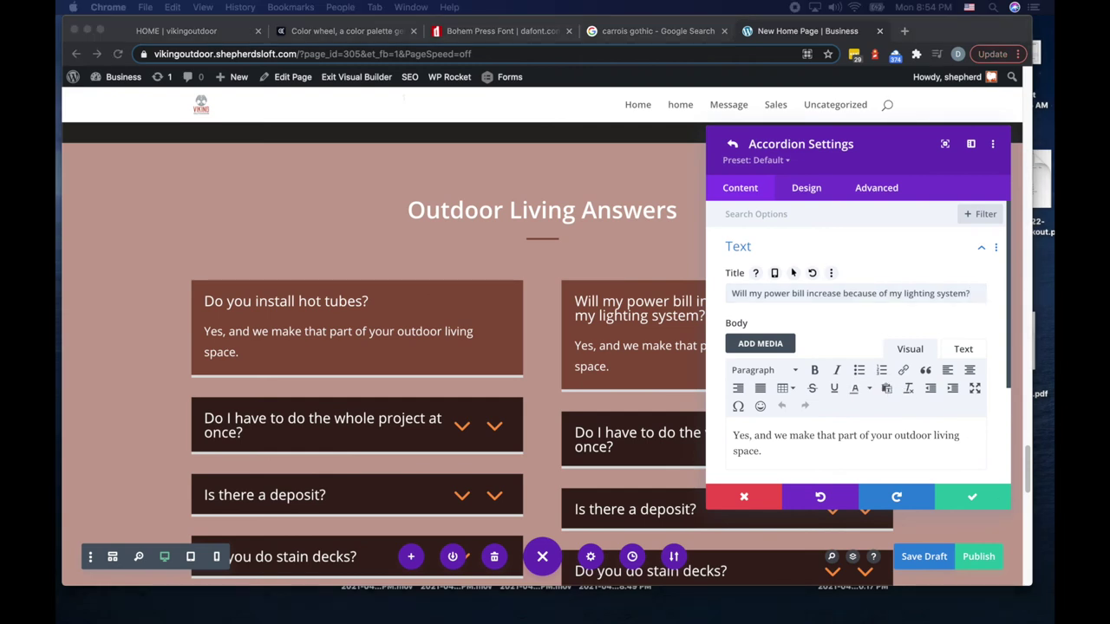
click(770, 454)
triple_click(761, 449)
text(Not much, because of the led bulbs and remote control technology, most lighting systems use less power than a regular 60 watt incandescent light bulb.)
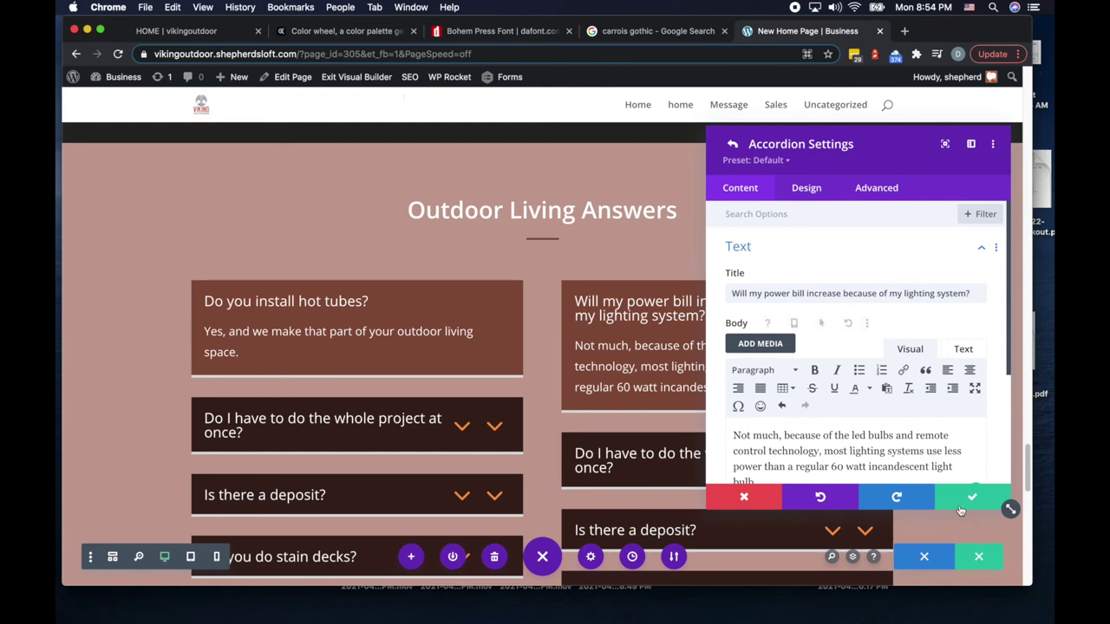
click(973, 499)
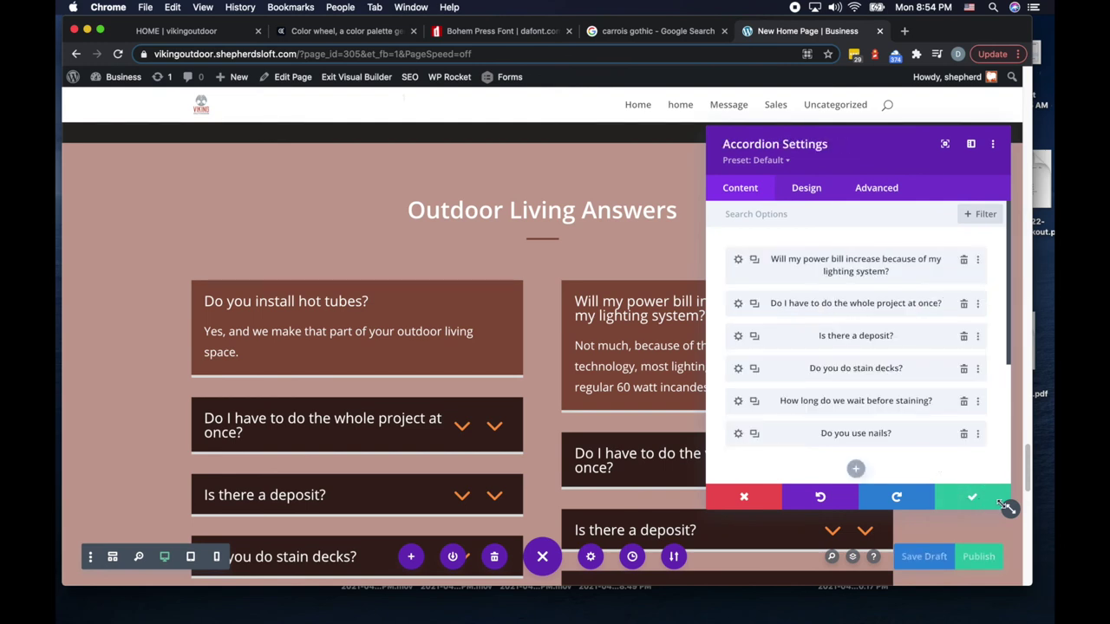
Step: Rewrite the second FAQ as the fixtures-fading question with the bronze answer, then delete 'Do you use nails?'
click(739, 304)
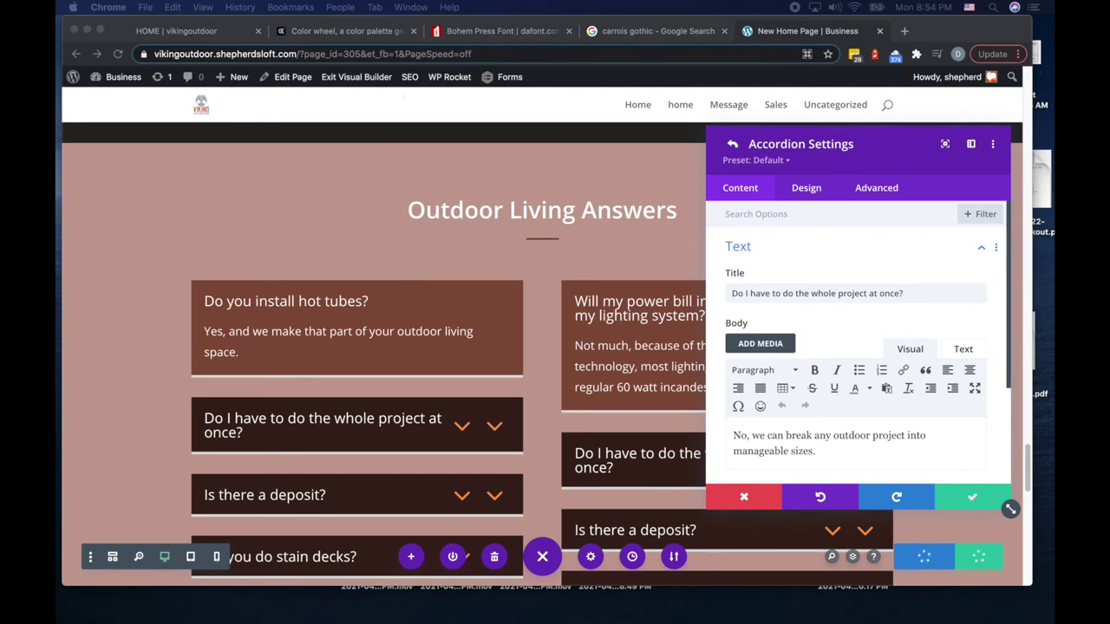
triple_click(810, 436)
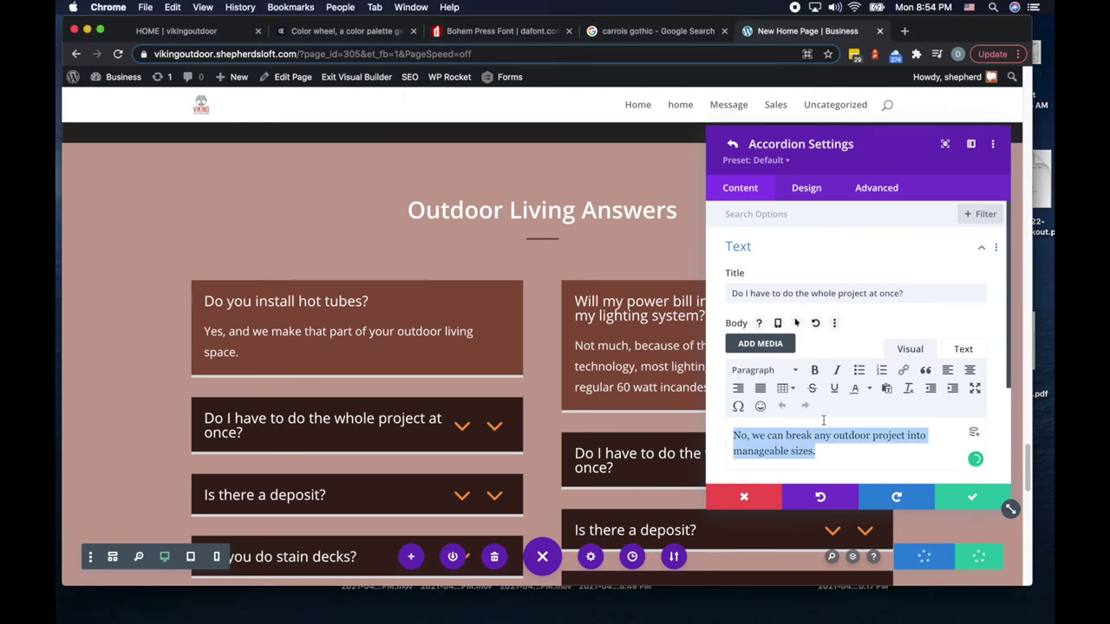
triple_click(806, 293)
text(Do the light fixtures fade in color?)
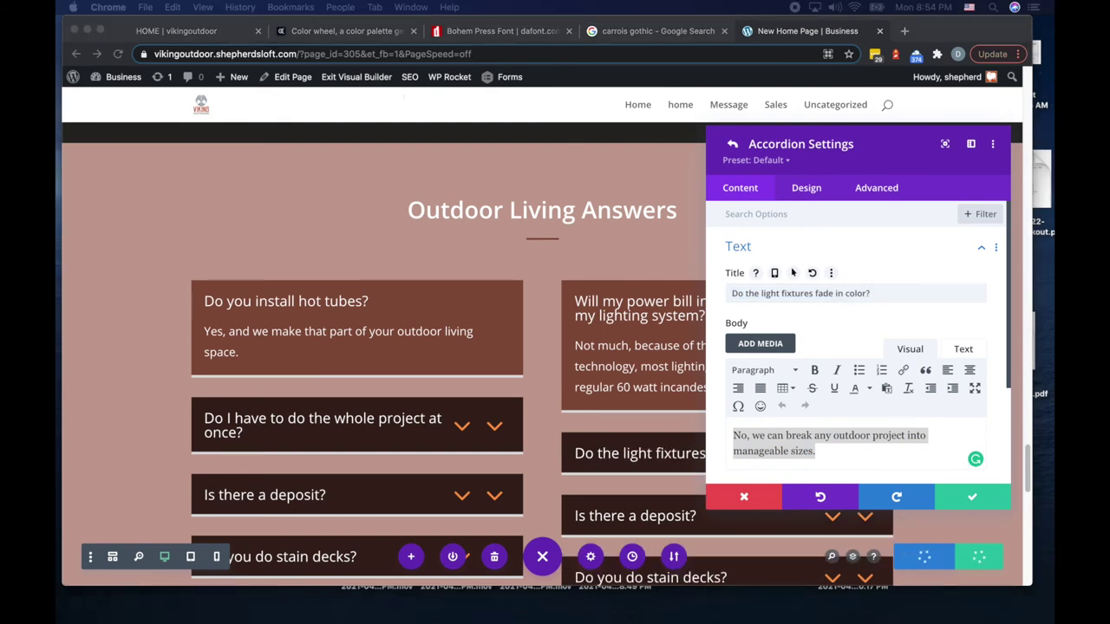
click(814, 473)
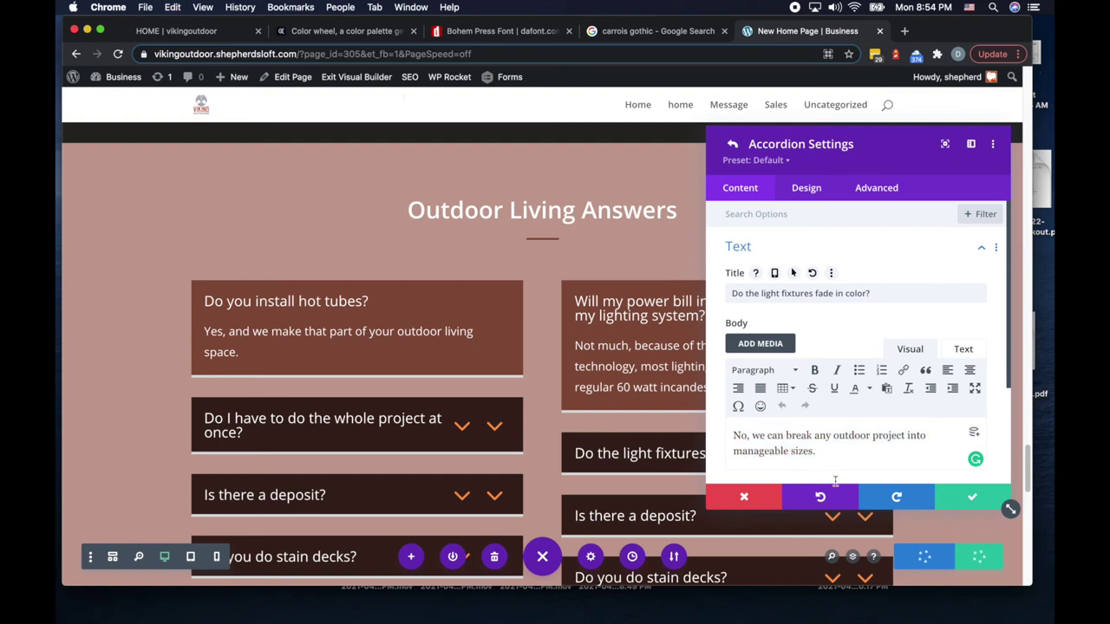
key(super+a)
text(Light fixtures are visible but the bronze color blends in well in most environments, so color fading is not very noticeable.)
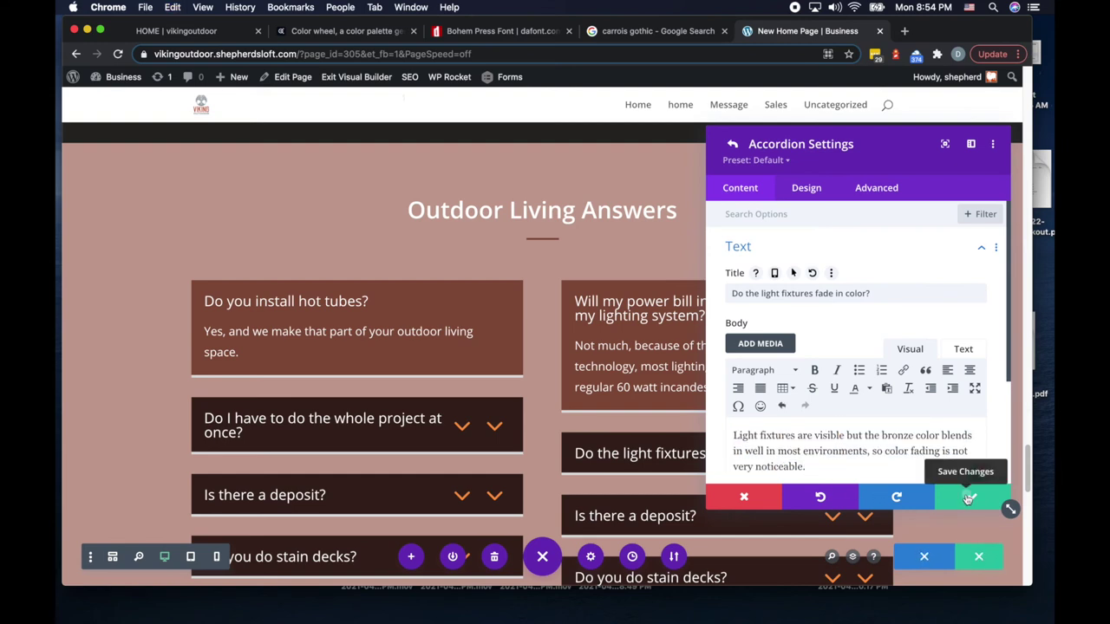
click(969, 499)
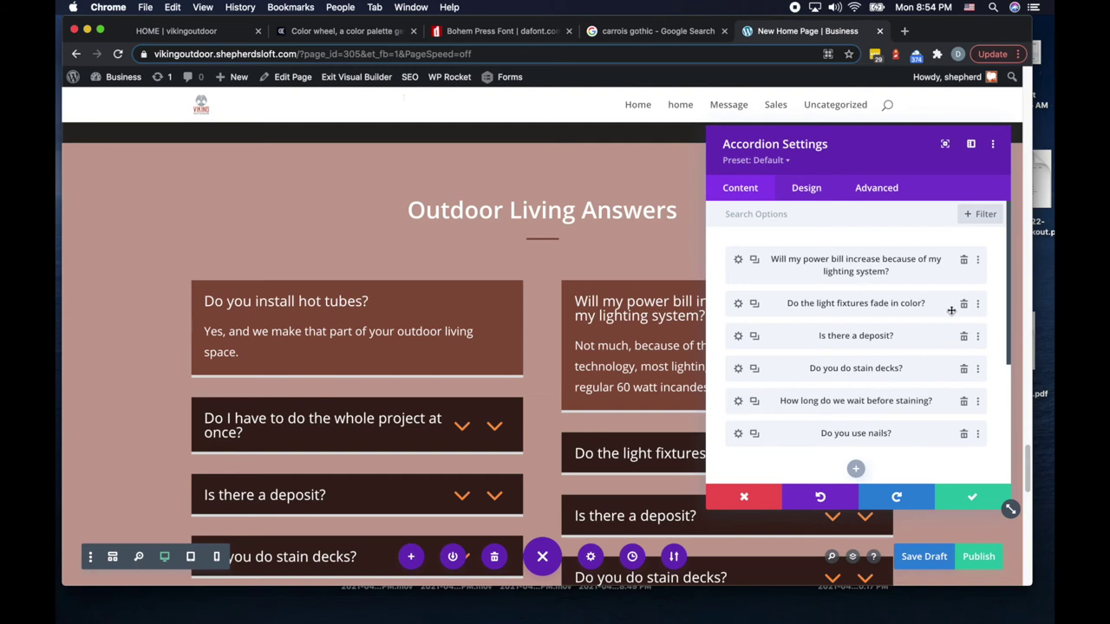
click(964, 432)
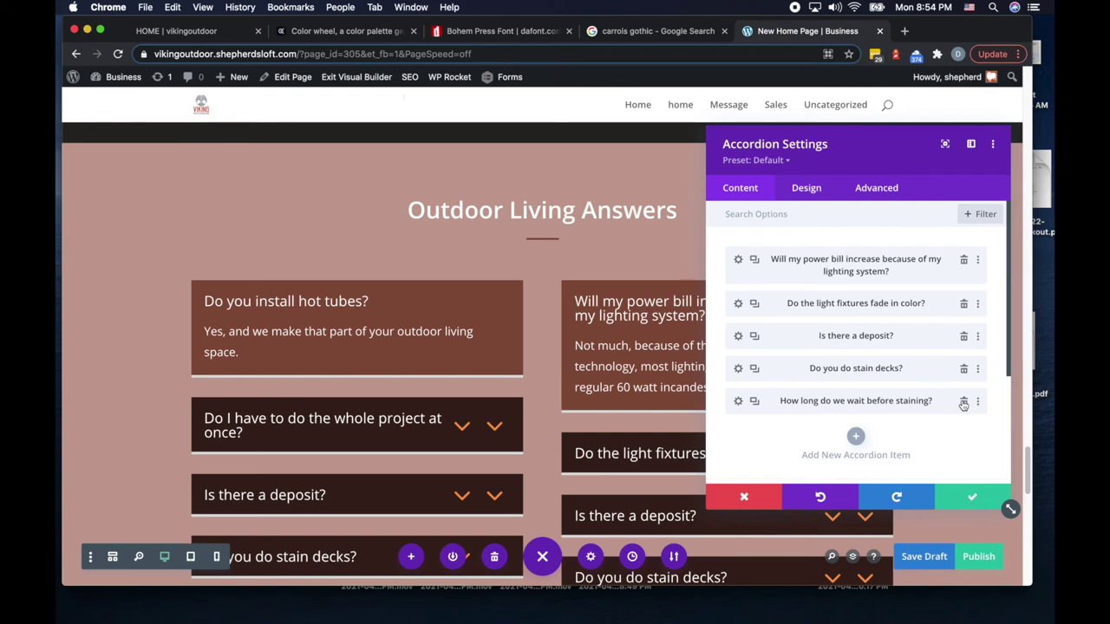
Step: Delete the staining and deck items and turn 'Is there a deposit?' into the fixture recycling question
click(964, 402)
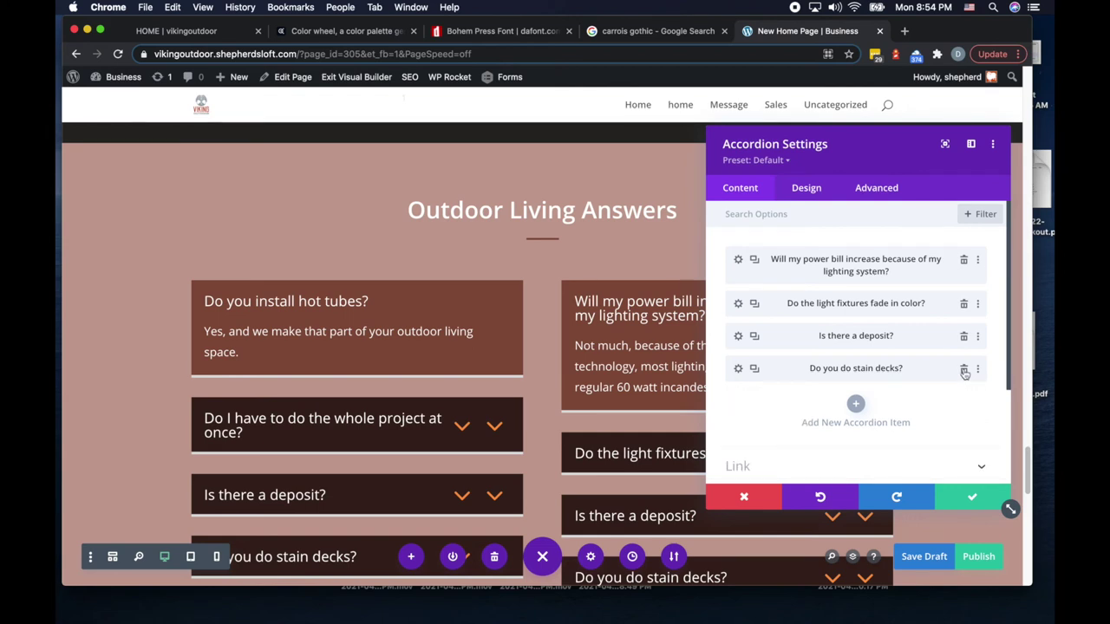
click(963, 370)
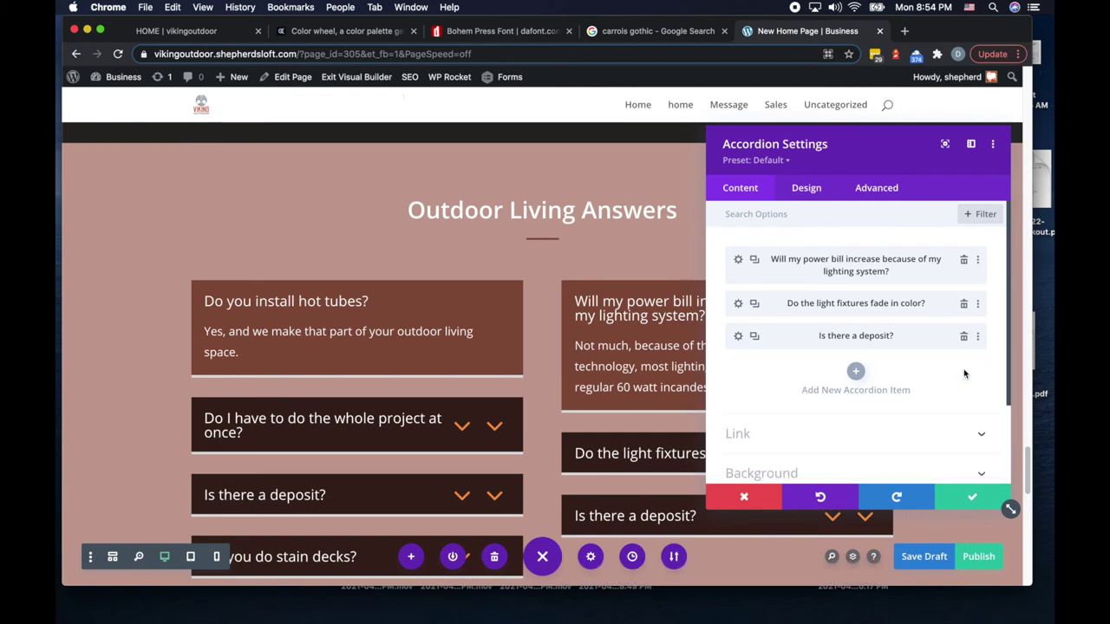
click(738, 337)
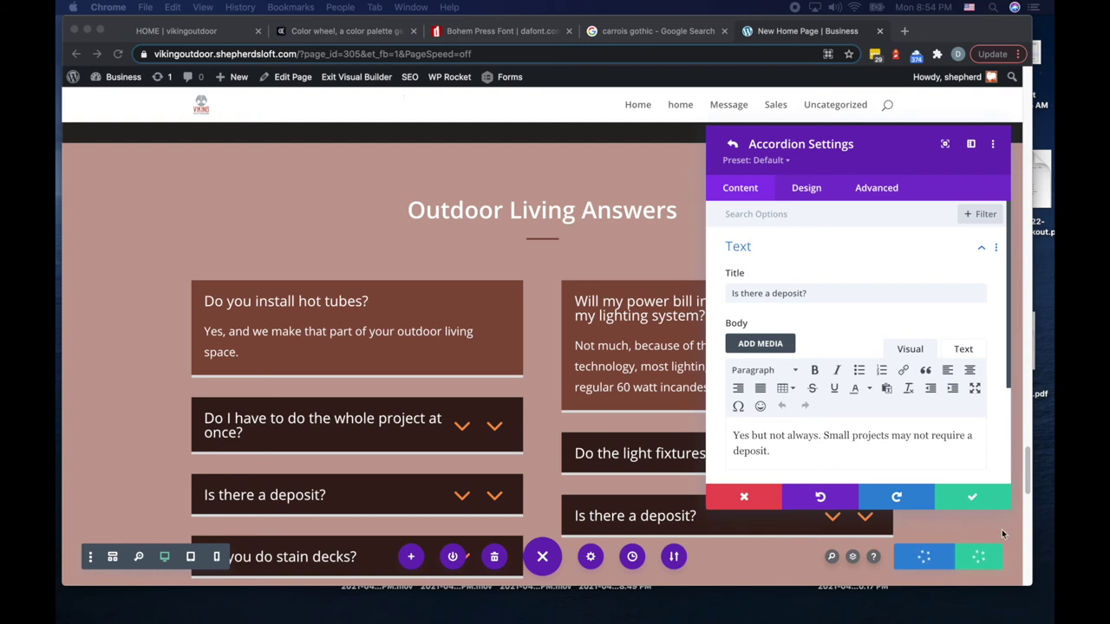
triple_click(780, 293)
text(Do you recycle old light fixtures?)
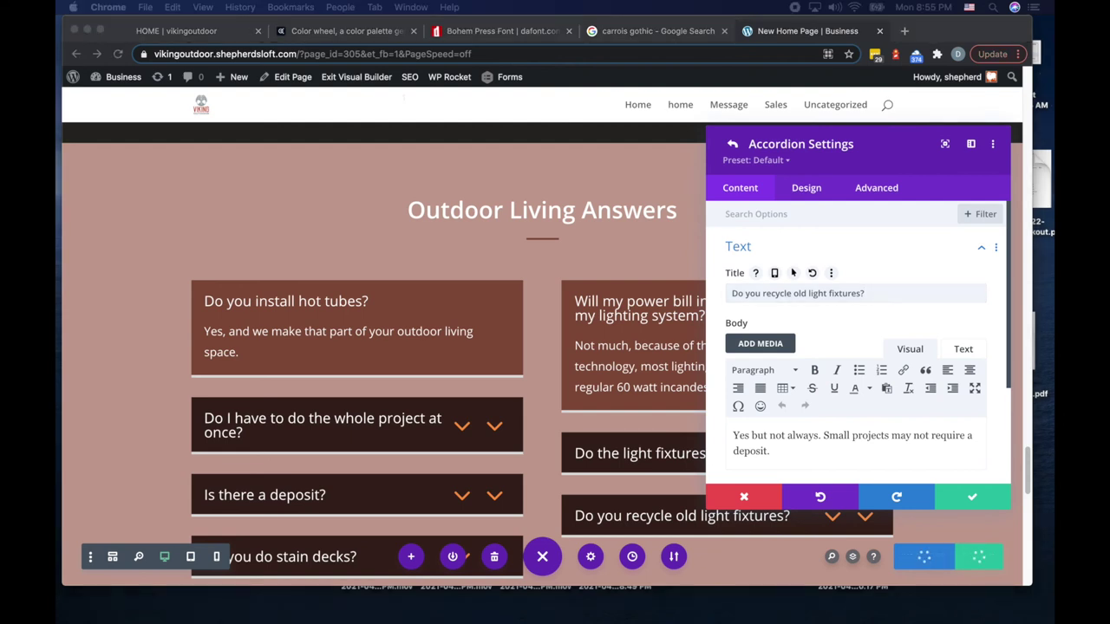
triple_click(794, 436)
text(Yes, we will remove and dispose of all existing lighting fixtures that you installed when you thought that you were a lighting contractor. :))
scroll(859, 416, down, 3)
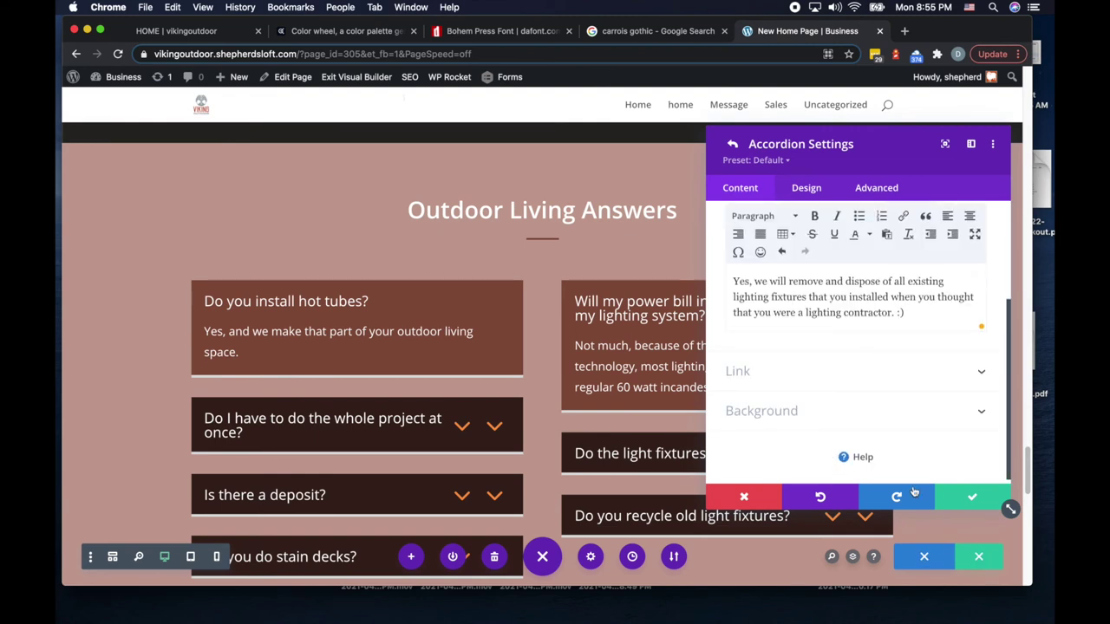
click(973, 497)
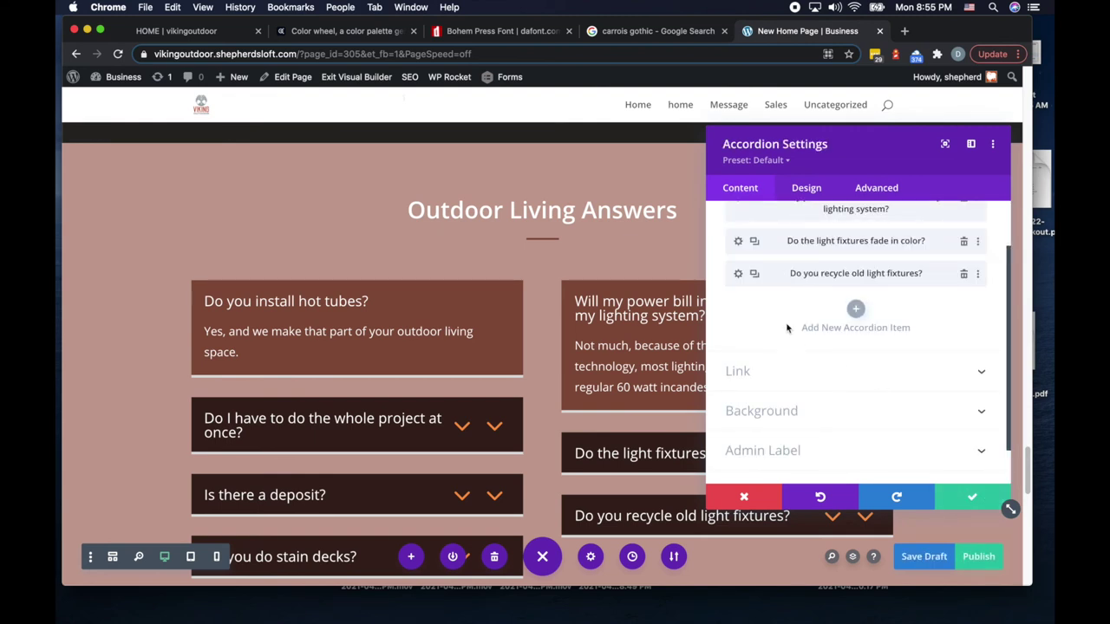
Step: Duplicate the recycling item and rewrite the copy as the flagstone or pavers question with its answer
click(754, 274)
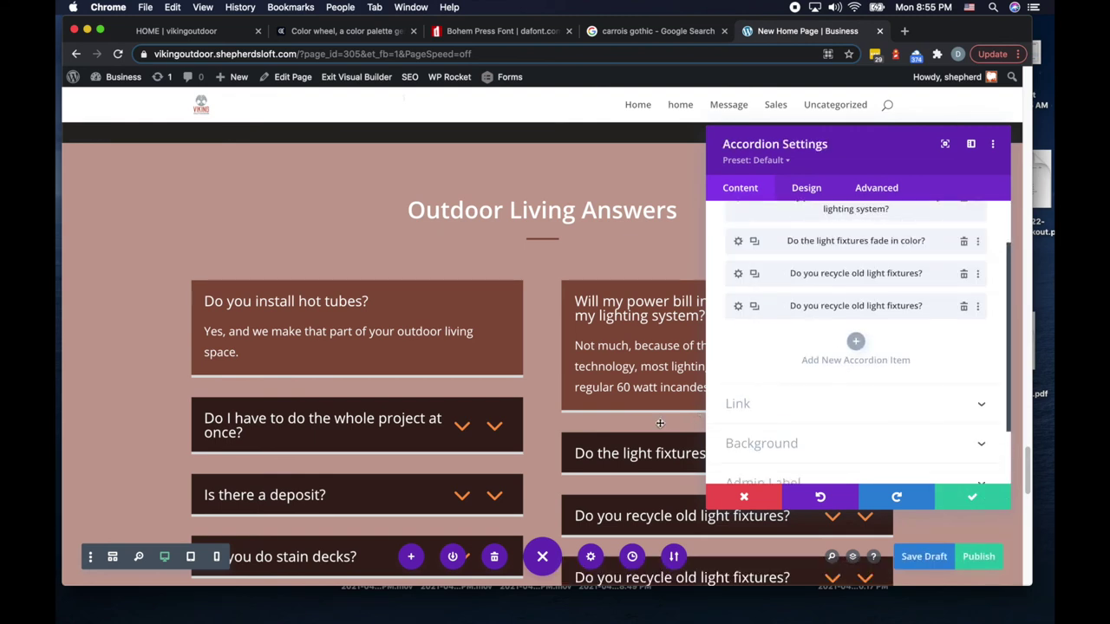
scroll(661, 423, down, 2)
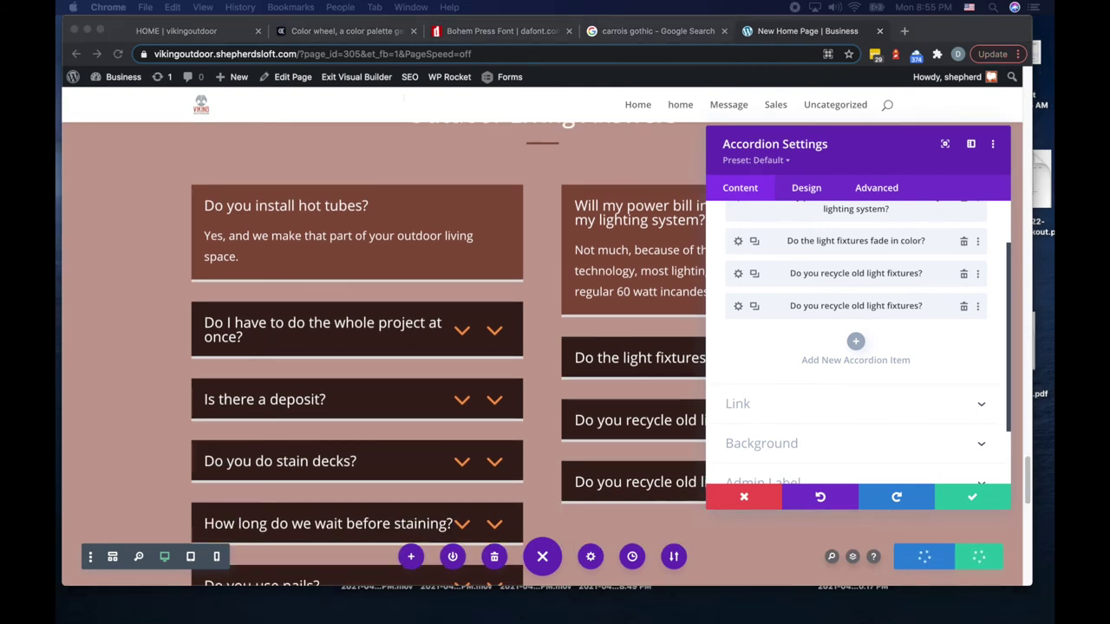
click(738, 308)
double_click(751, 231)
key(super+a)
text(If I add flagstone or pavers will it clash with the current features of my property?)
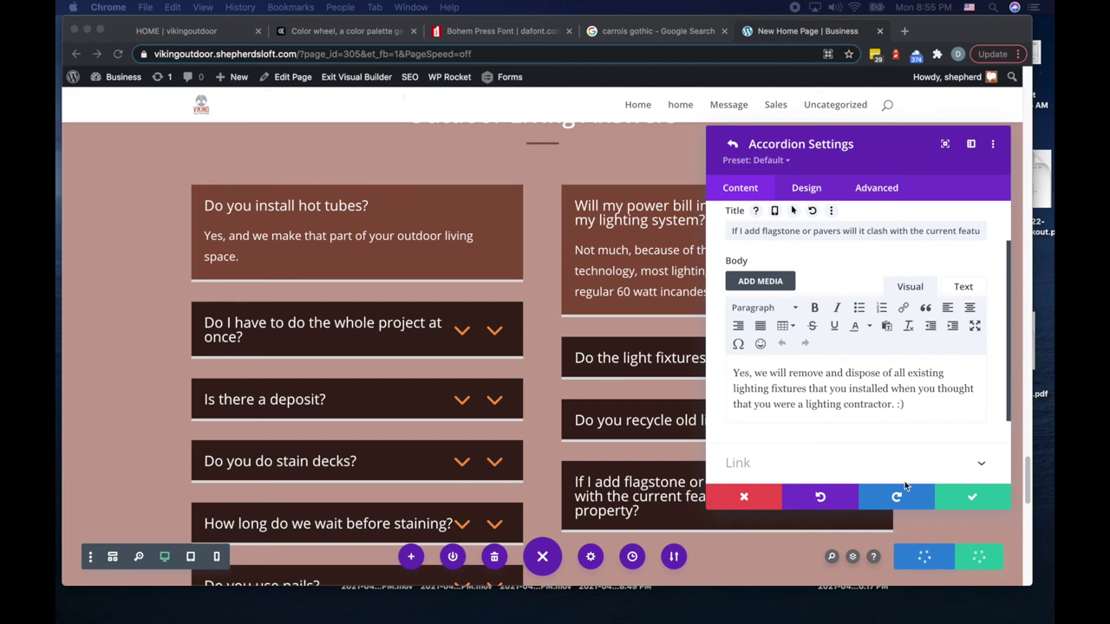
click(806, 388)
key(super+a)
text(No, with nearly unlimited options between natural and manufactured stone we can blend any new project with existing features.)
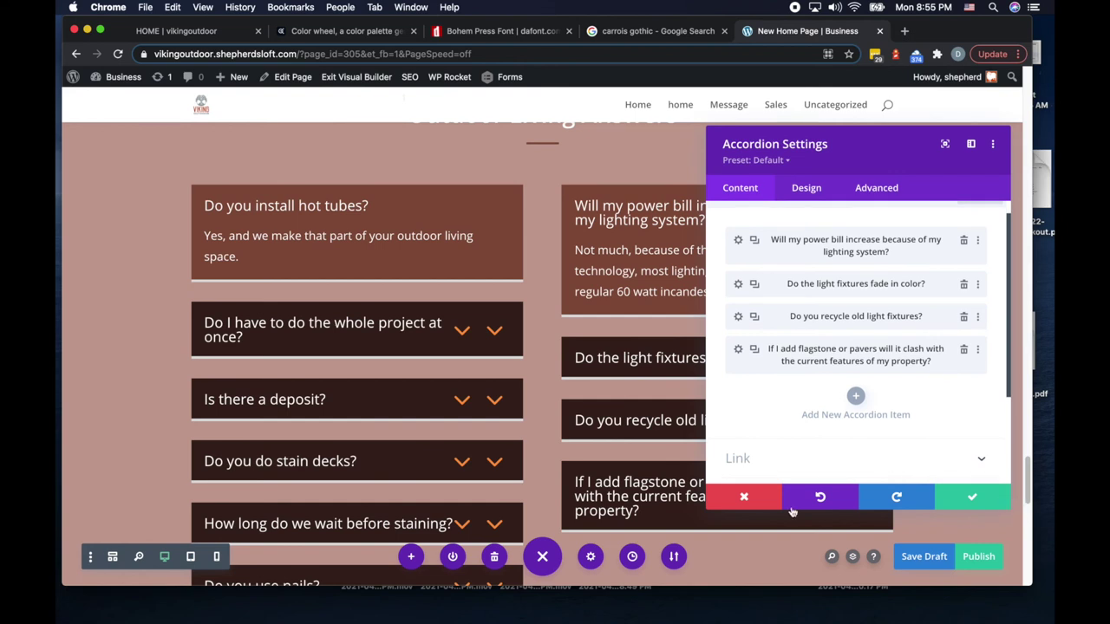
Step: Save the four-question right-column accordion and review the page
scroll(766, 445, up, 1)
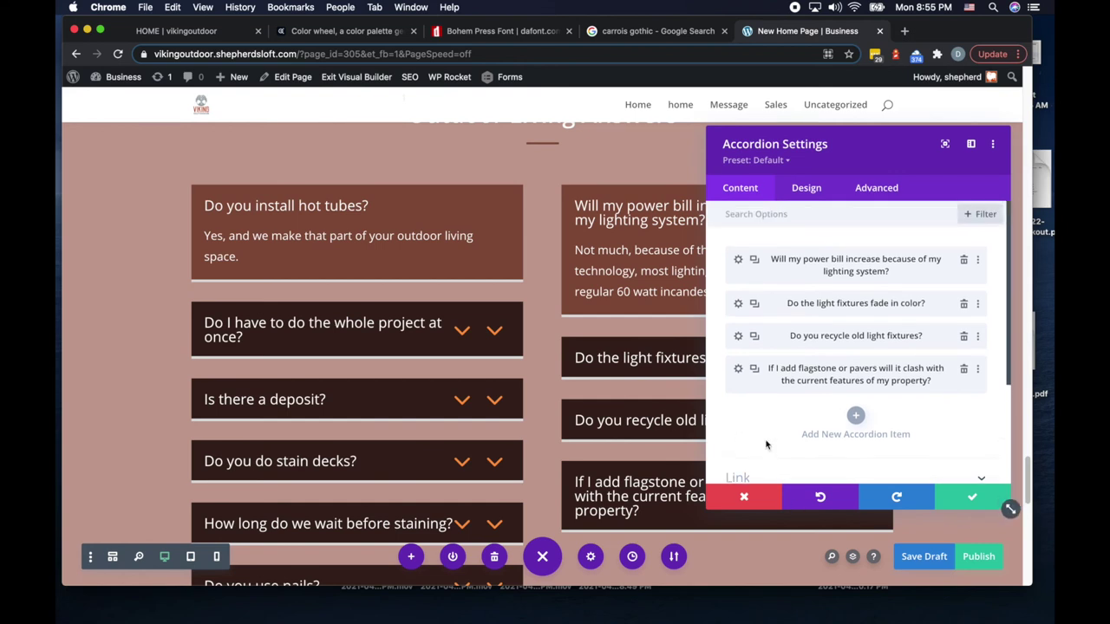
click(976, 498)
scroll(629, 481, down, 1)
scroll(628, 481, down, 3)
scroll(628, 482, up, 2)
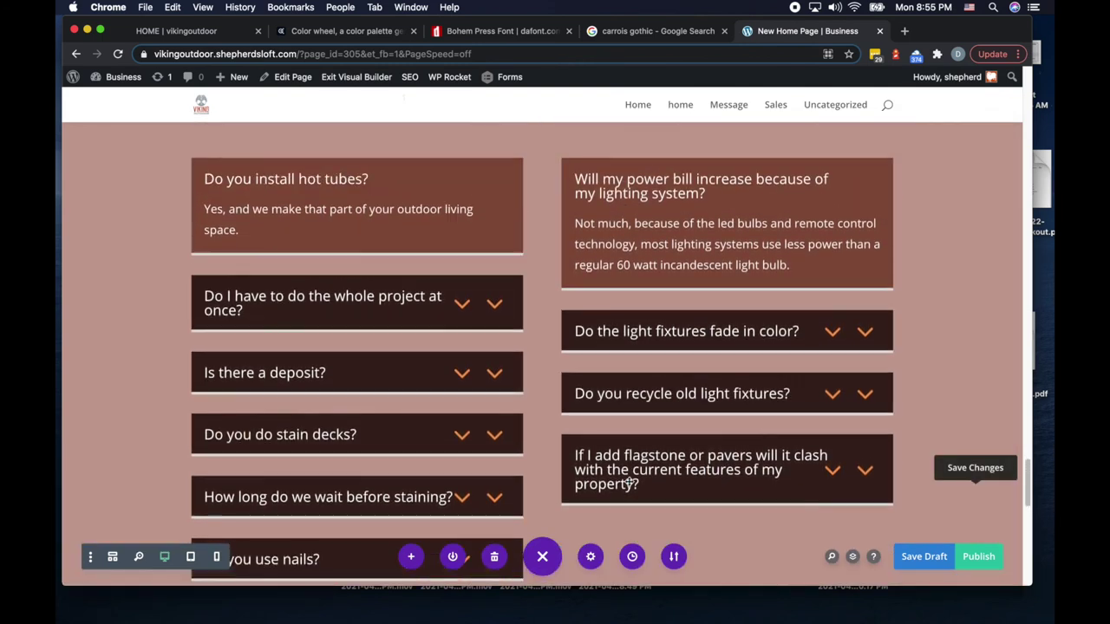
scroll(629, 481, down, 6)
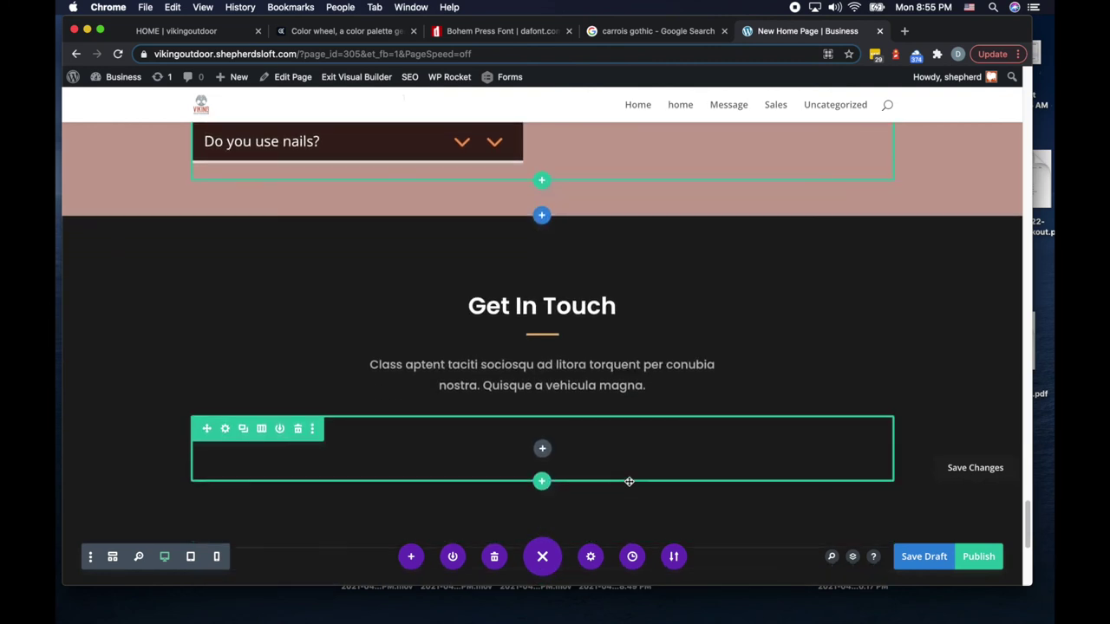
scroll(628, 482, down, 4)
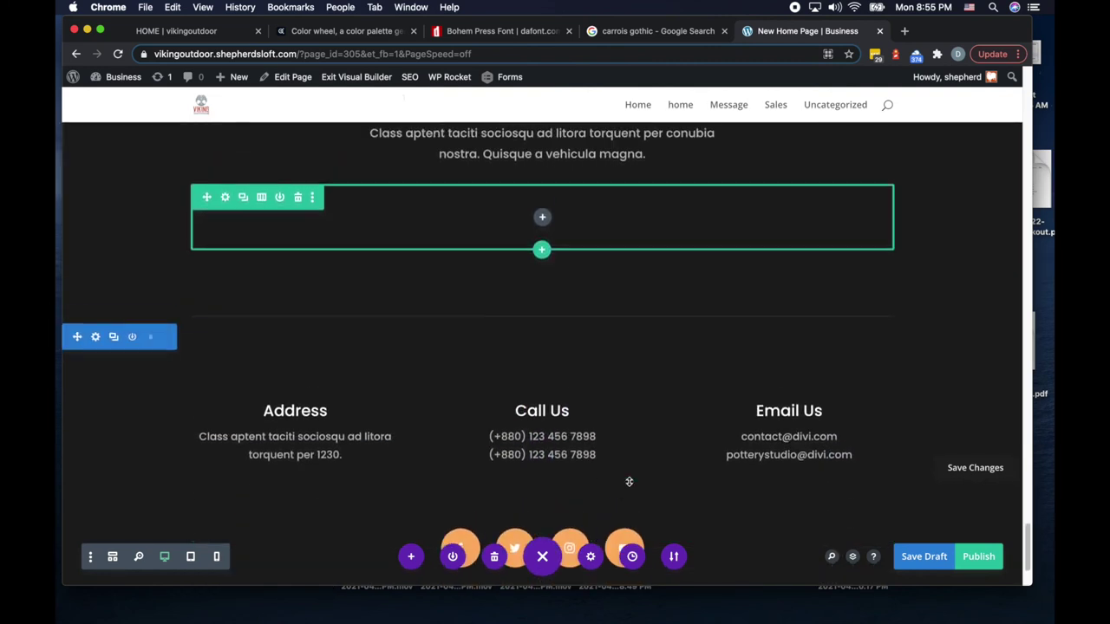
Step: Add a Button module to the empty row under Get In Touch by searching 'button', and save progress
scroll(629, 481, up, 1)
scroll(629, 481, down, 3)
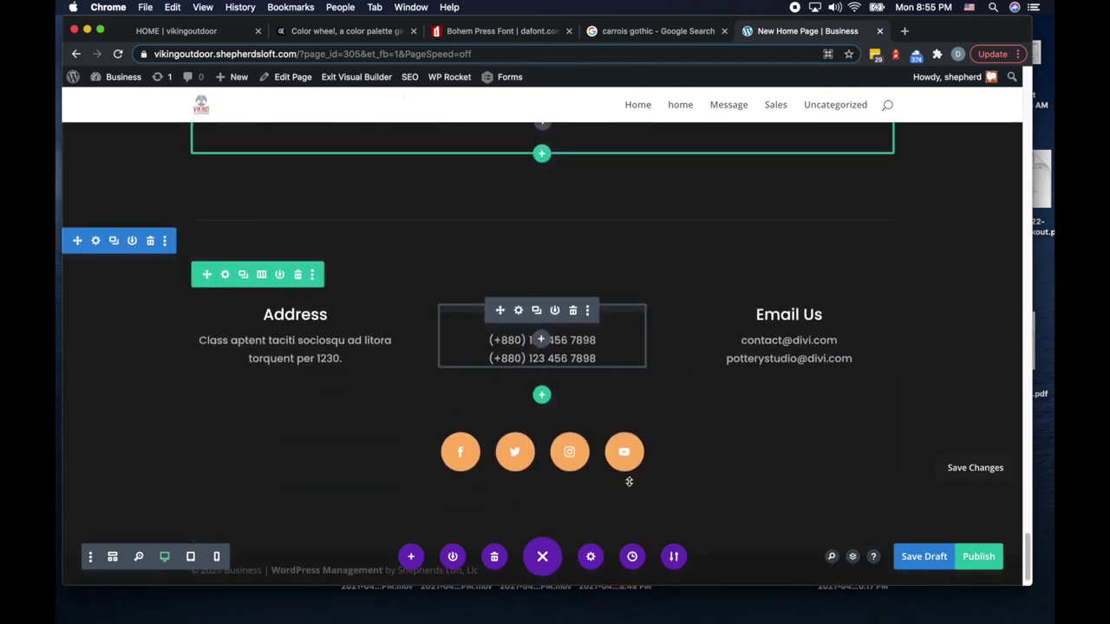
scroll(628, 481, down, 1)
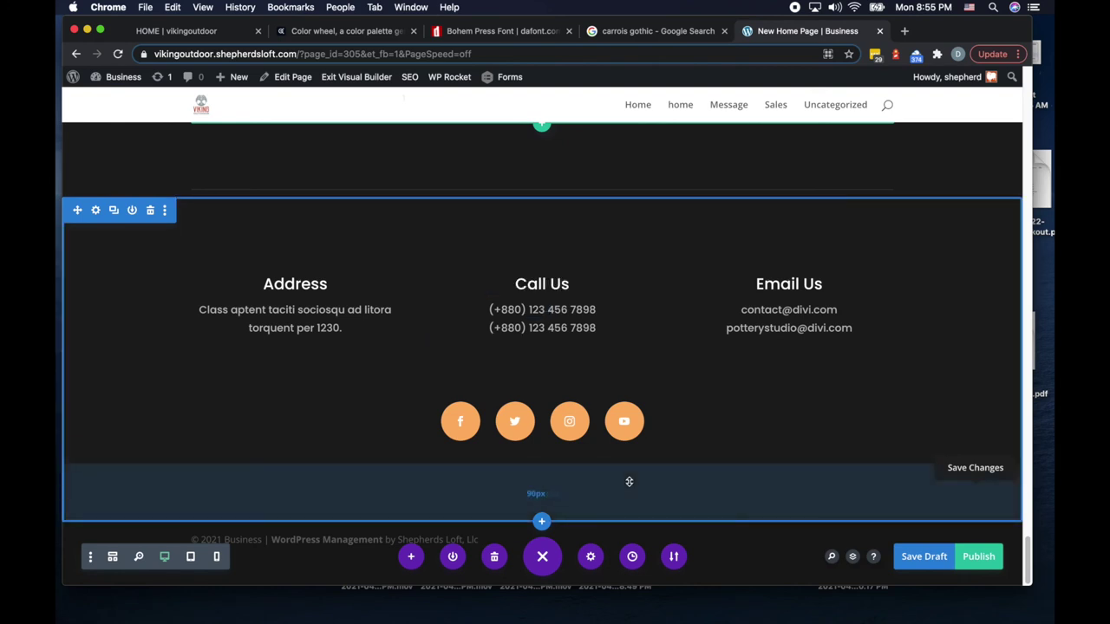
scroll(630, 482, up, 3)
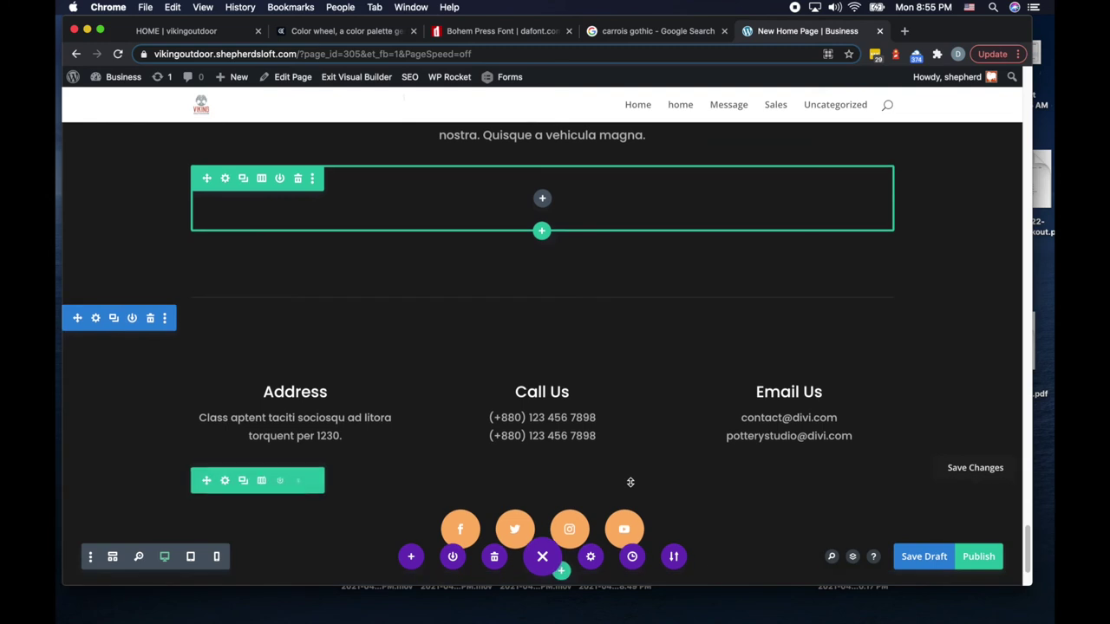
scroll(630, 482, up, 6)
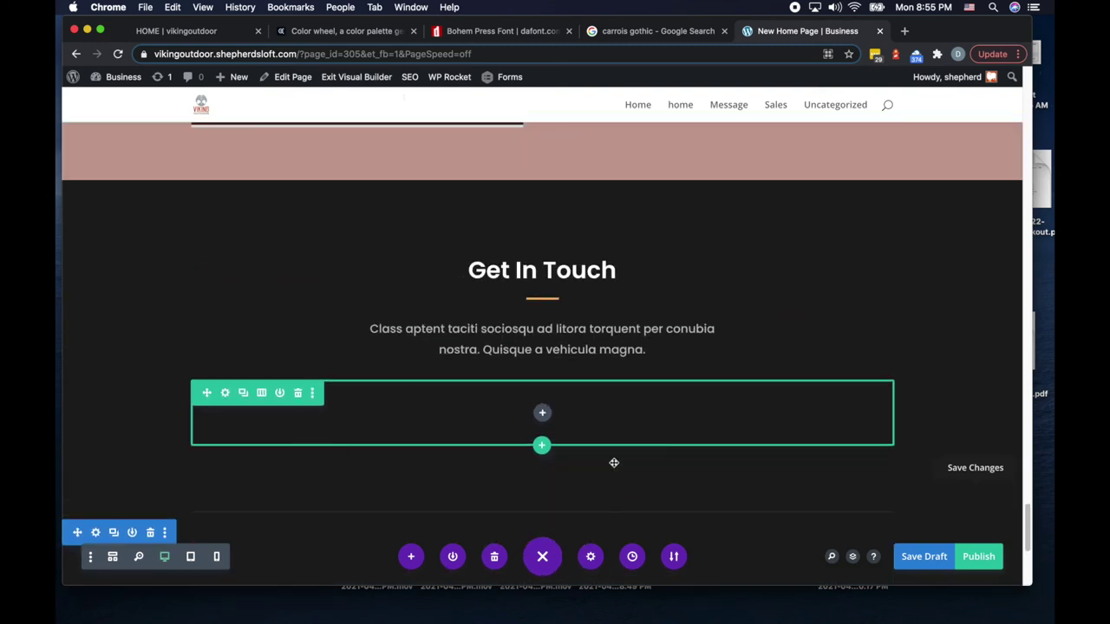
click(542, 414)
text(b utton)
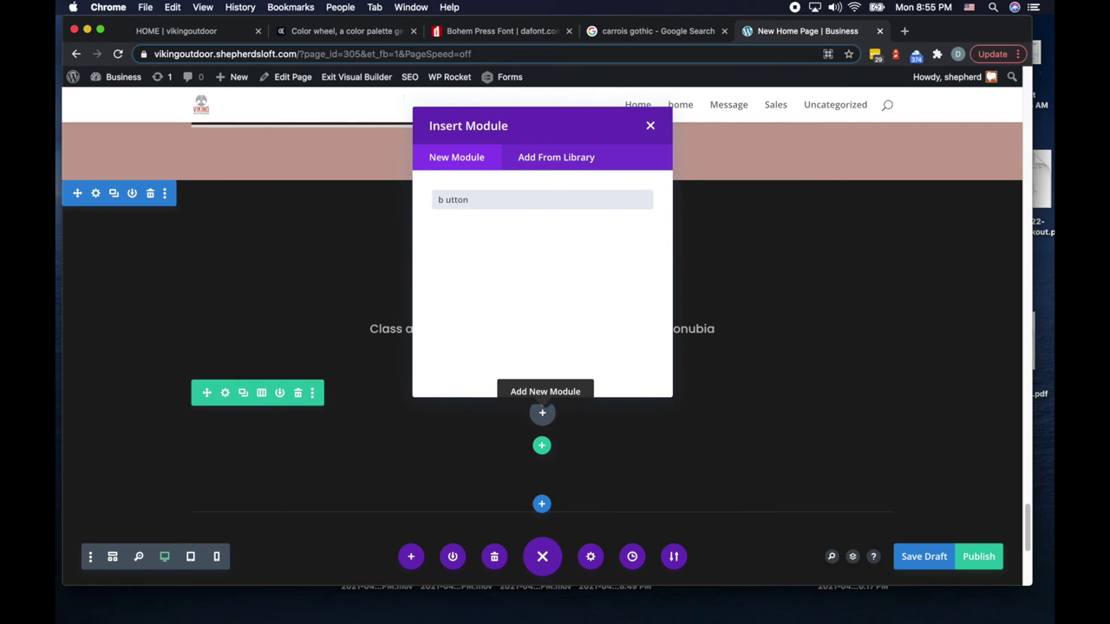
text(u)
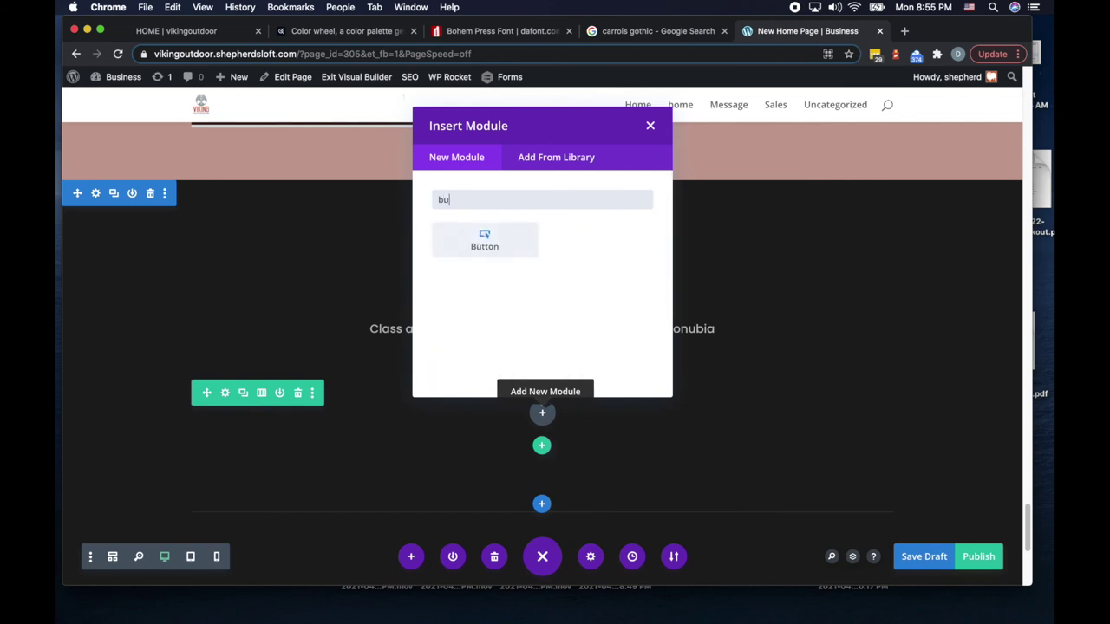
text(tton)
click(483, 240)
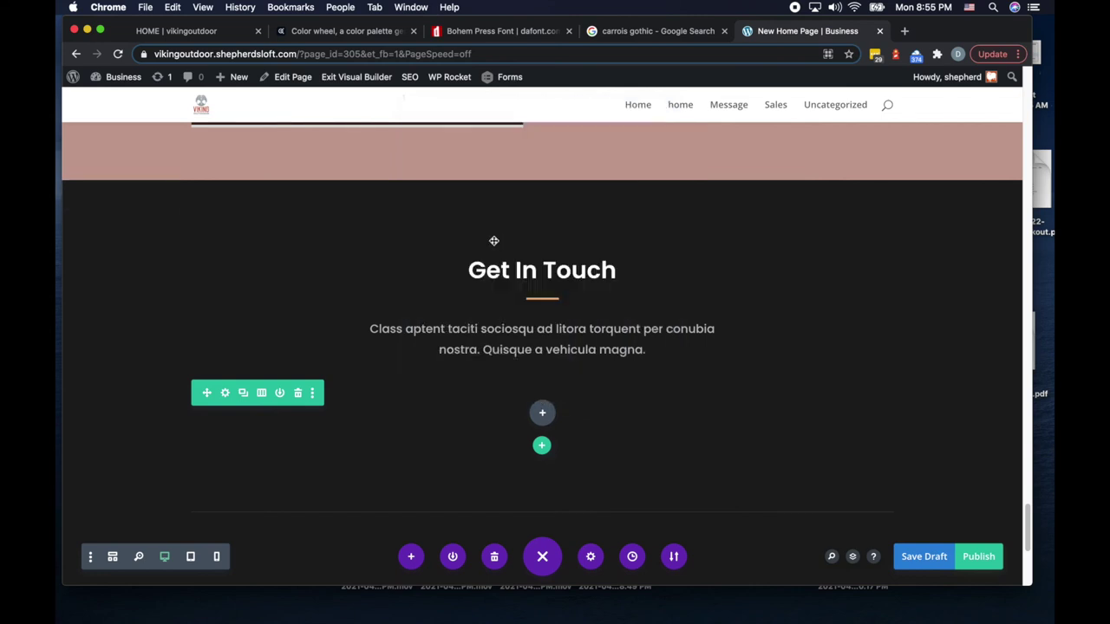
mouse_move(823, 273)
key(ctrl+s)
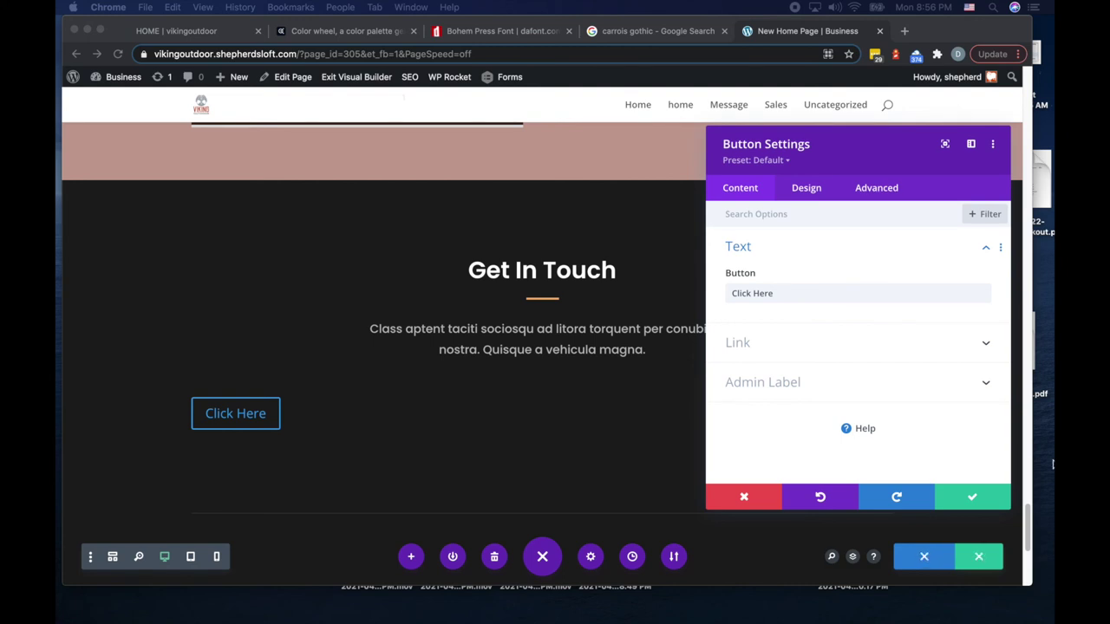
Step: Label the button 'Outdoor Living Consultation' and set its alignment to center
triple_click(738, 292)
text(Outdoor Living Consultation)
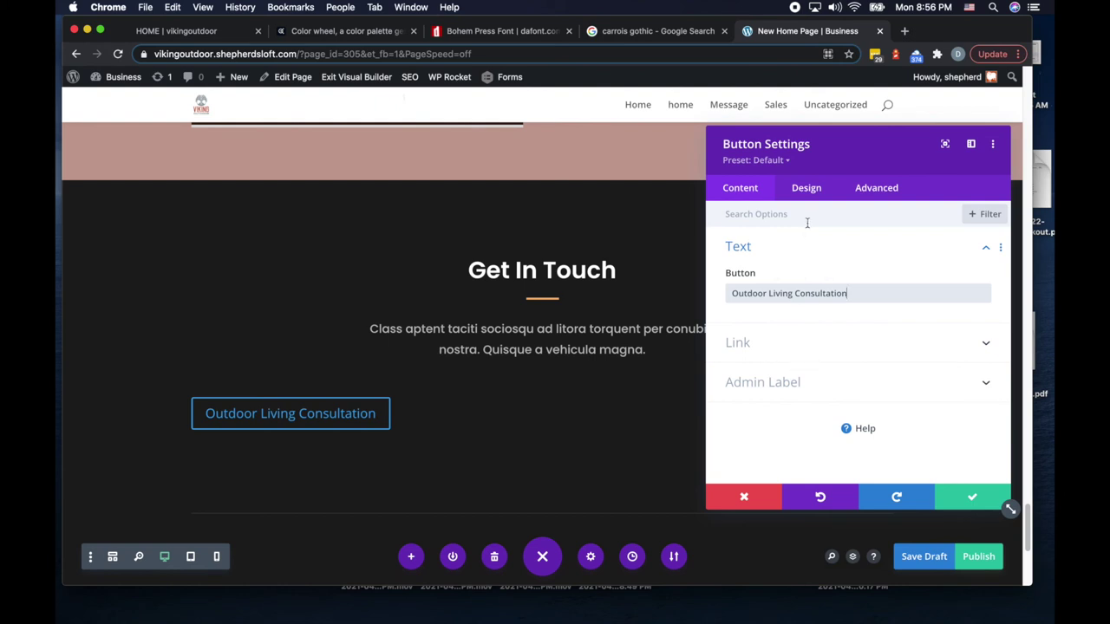
click(808, 191)
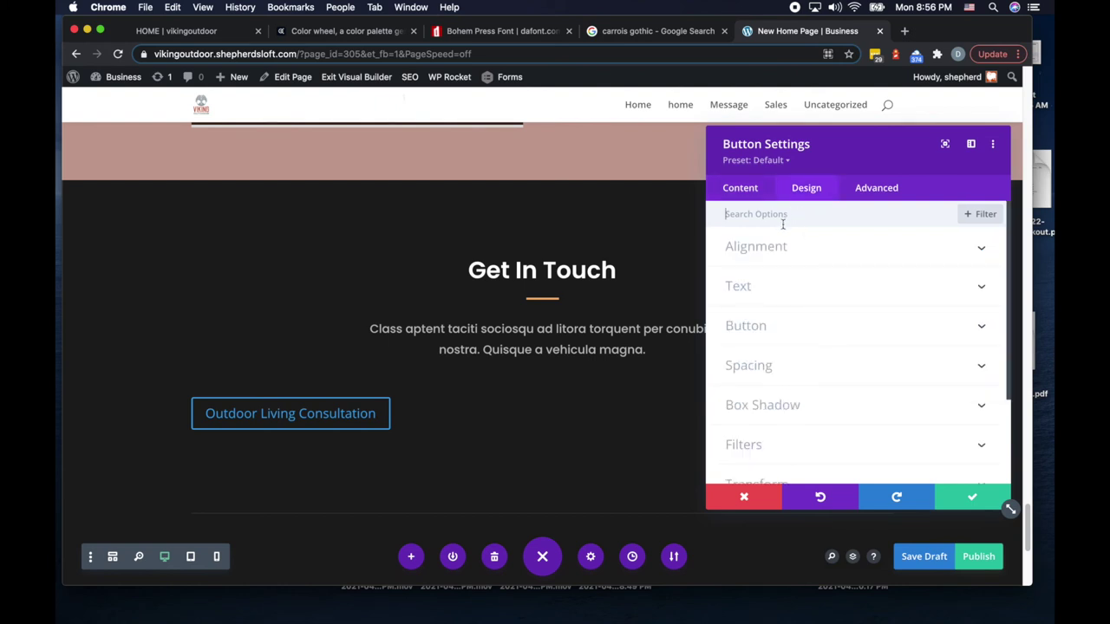
click(772, 247)
click(855, 295)
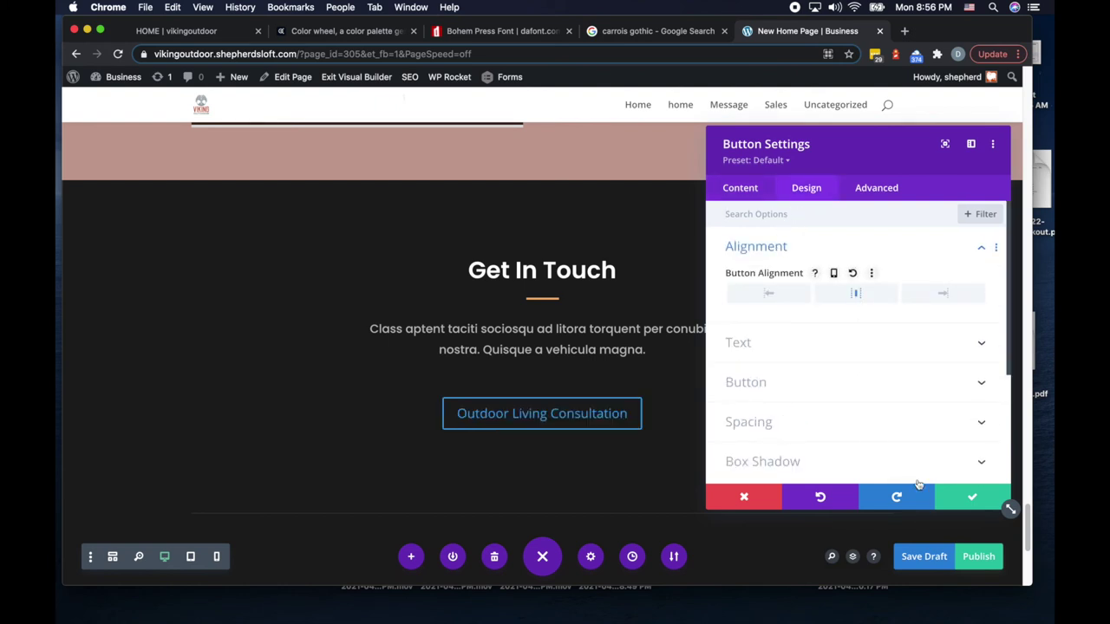
click(971, 497)
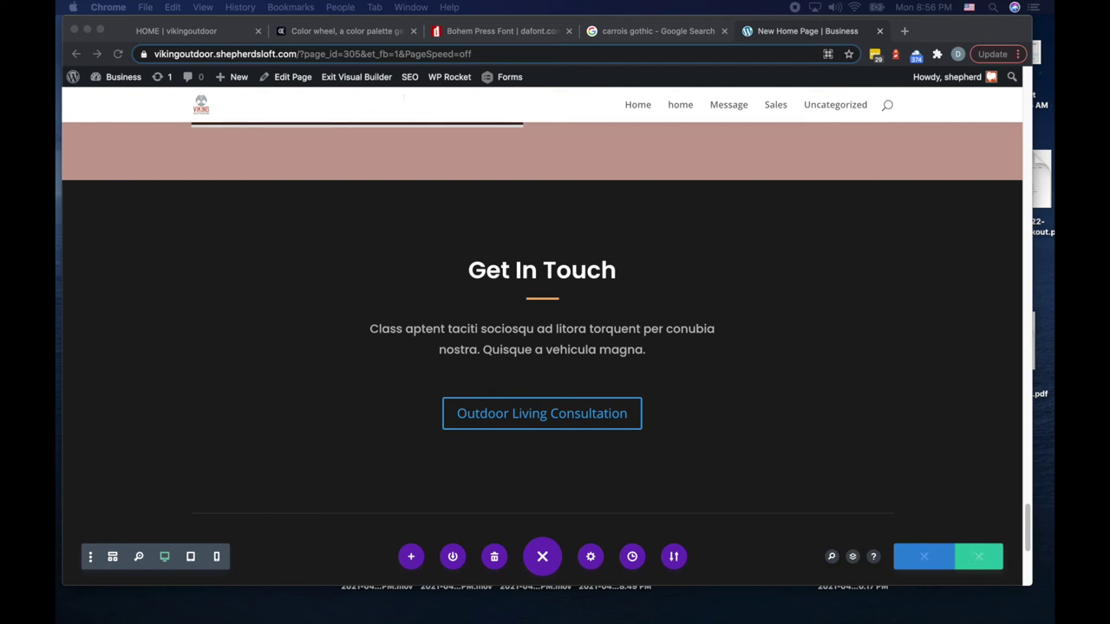
Step: Replace the paragraph text under the heading with the new tagline
click(599, 358)
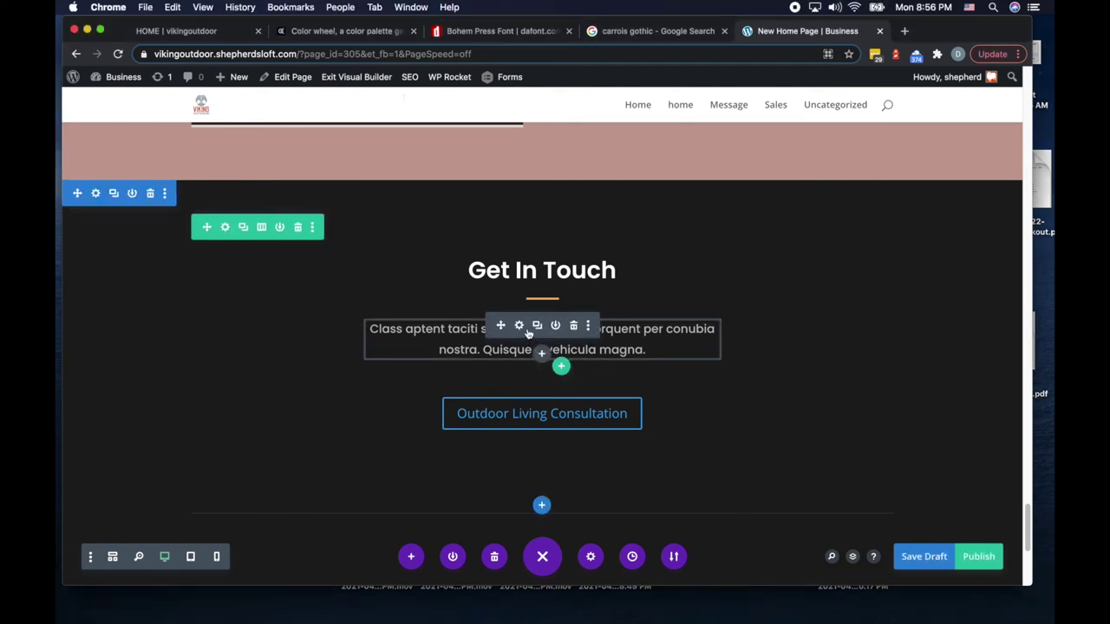
click(519, 326)
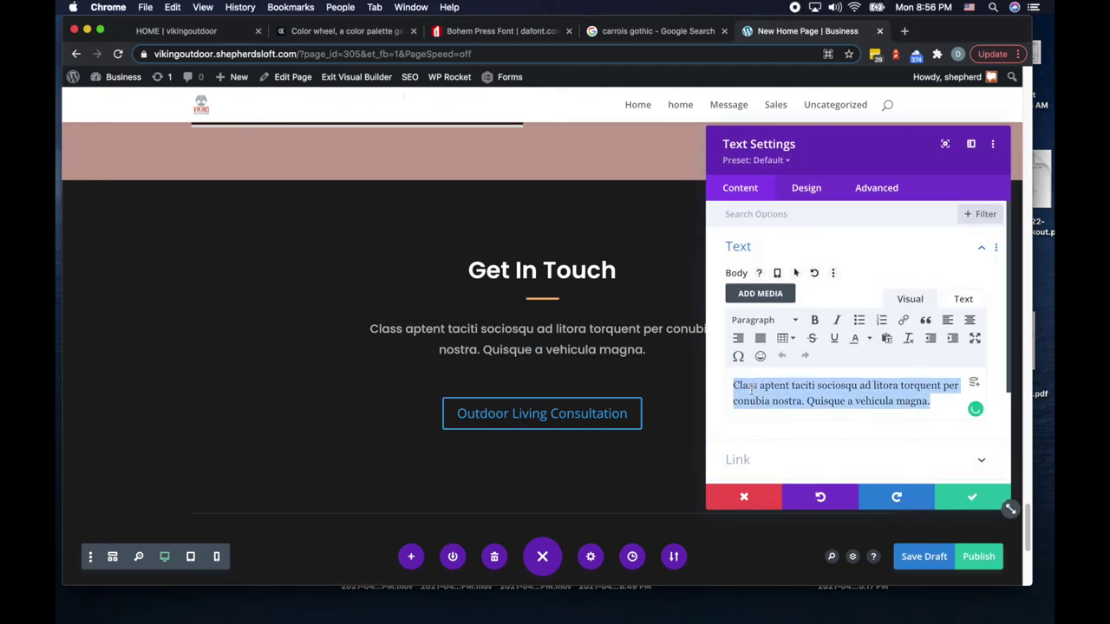
key(super+a)
text(Get an outdoor living space worth experiencing)
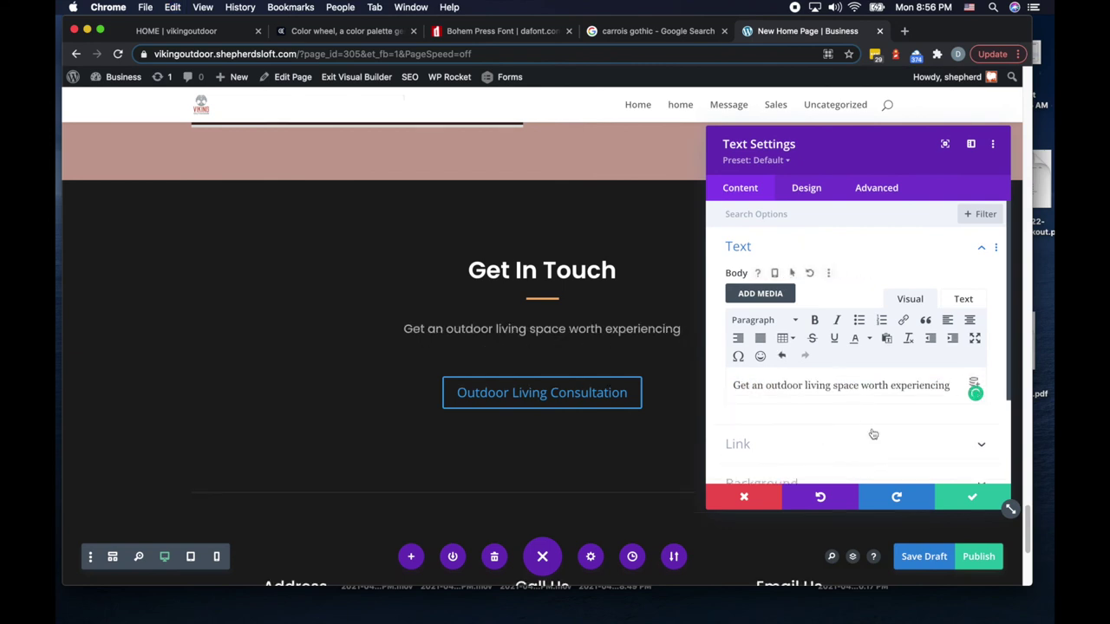
click(972, 496)
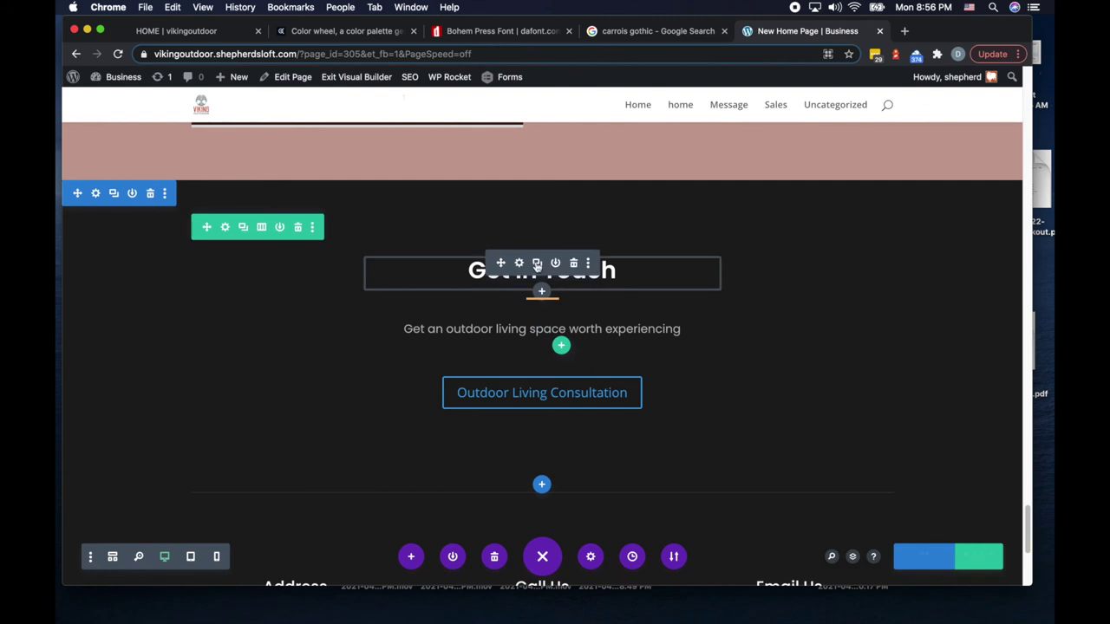
Step: Change the Get In Touch heading to 'Get an outdoor living space worth experiencing!' formatted as Heading 2
click(520, 259)
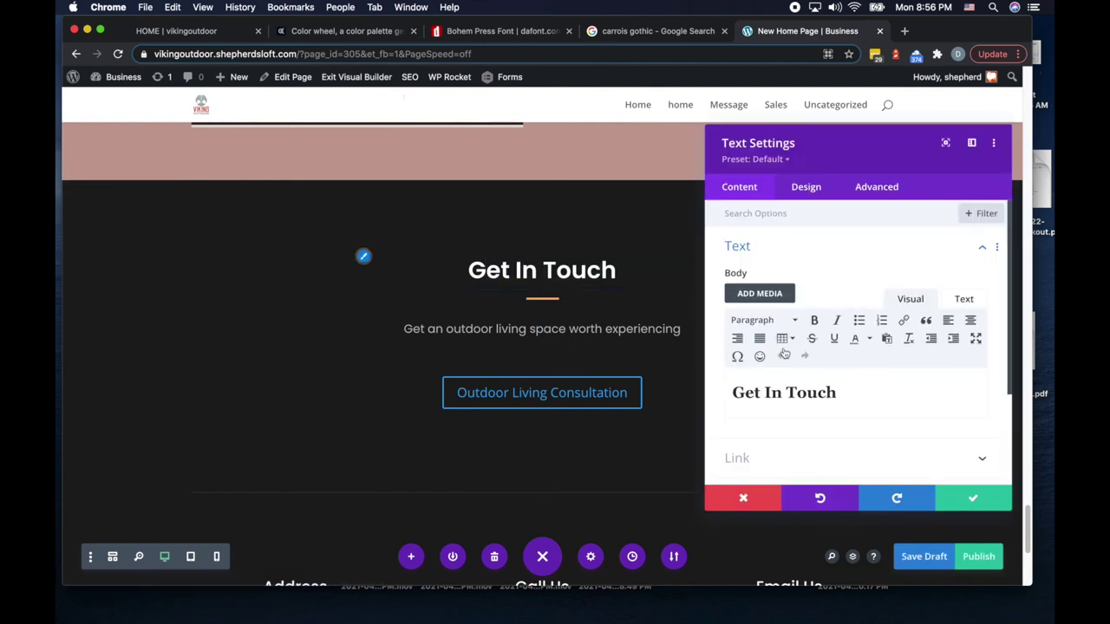
click(746, 390)
key(super+a)
text(Get an outdoor living space worth experiencing)
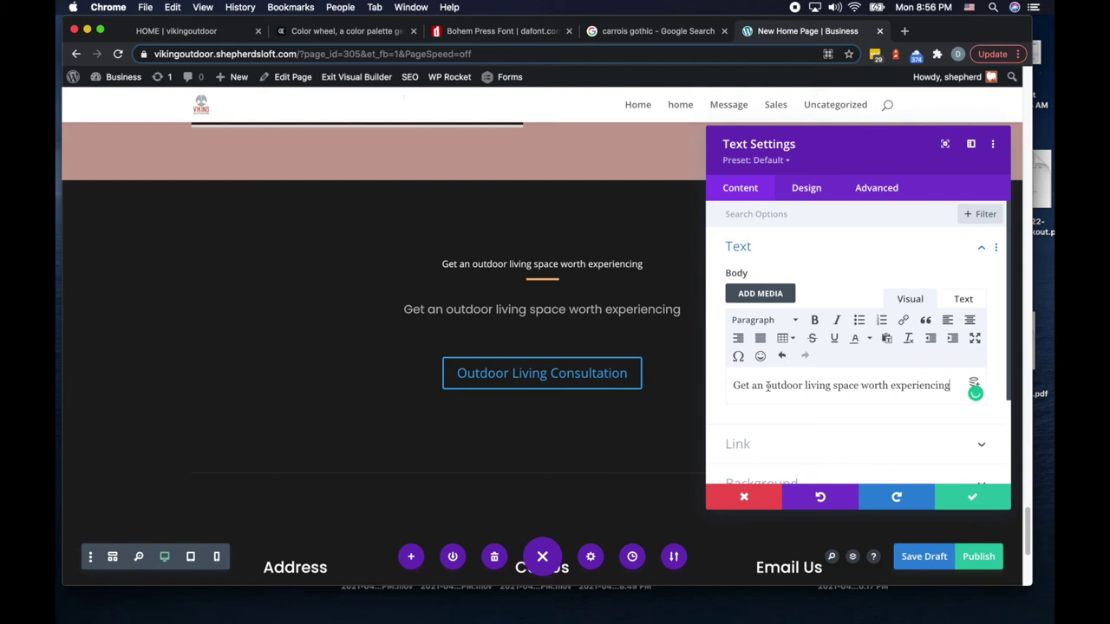
text(!)
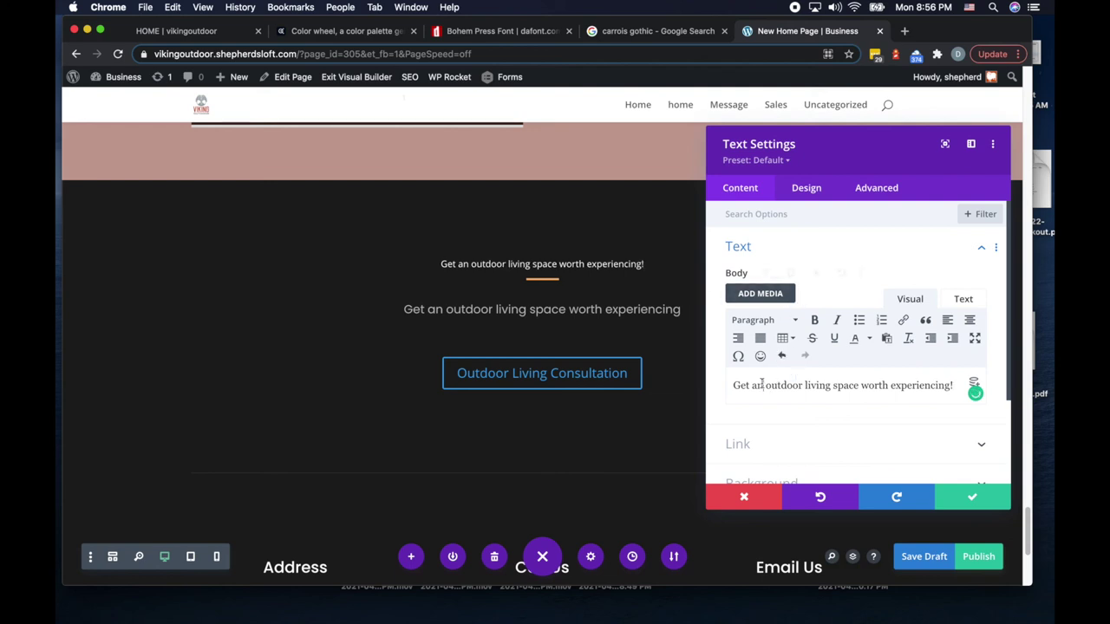
key(super+a)
click(763, 326)
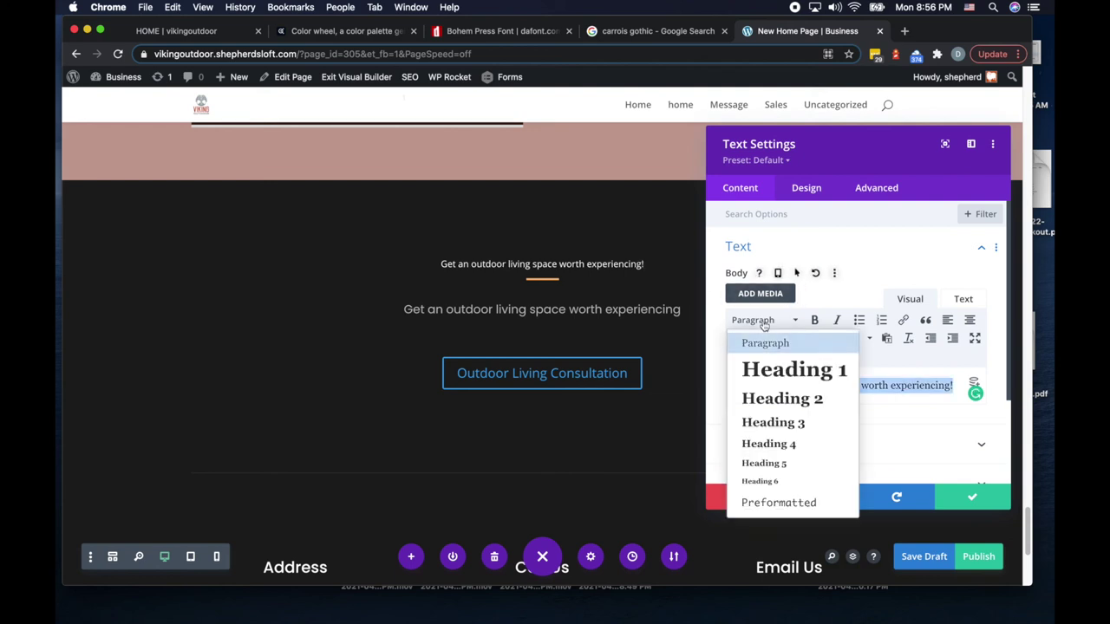
click(761, 401)
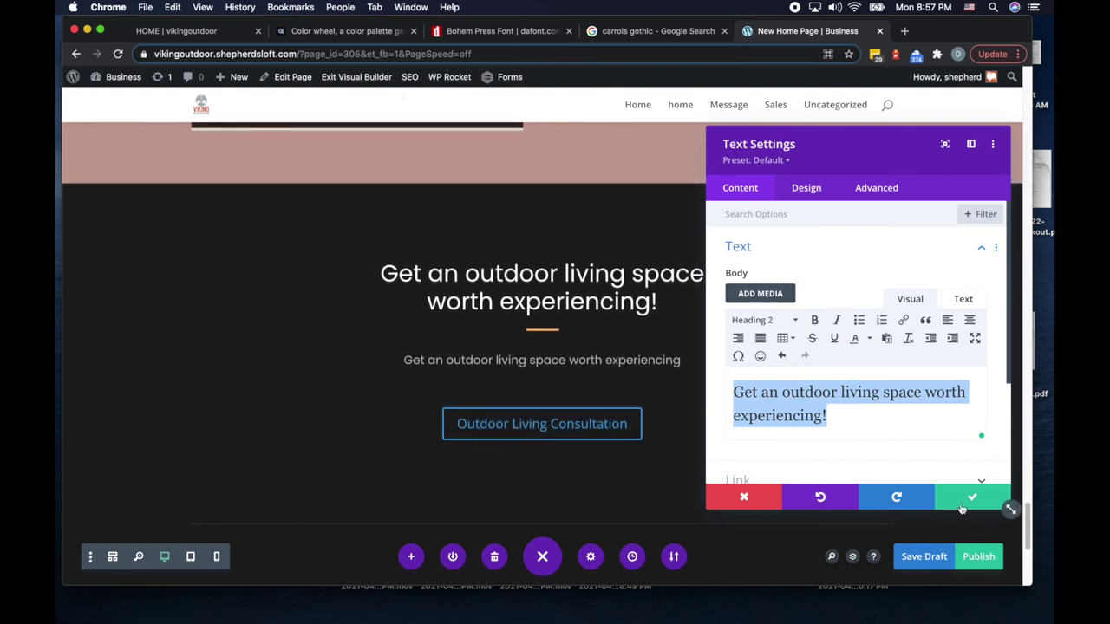
click(972, 497)
Step: Delete the duplicate paragraph and set the heading's H2 font from Poppins to Default
mouse_move(556, 360)
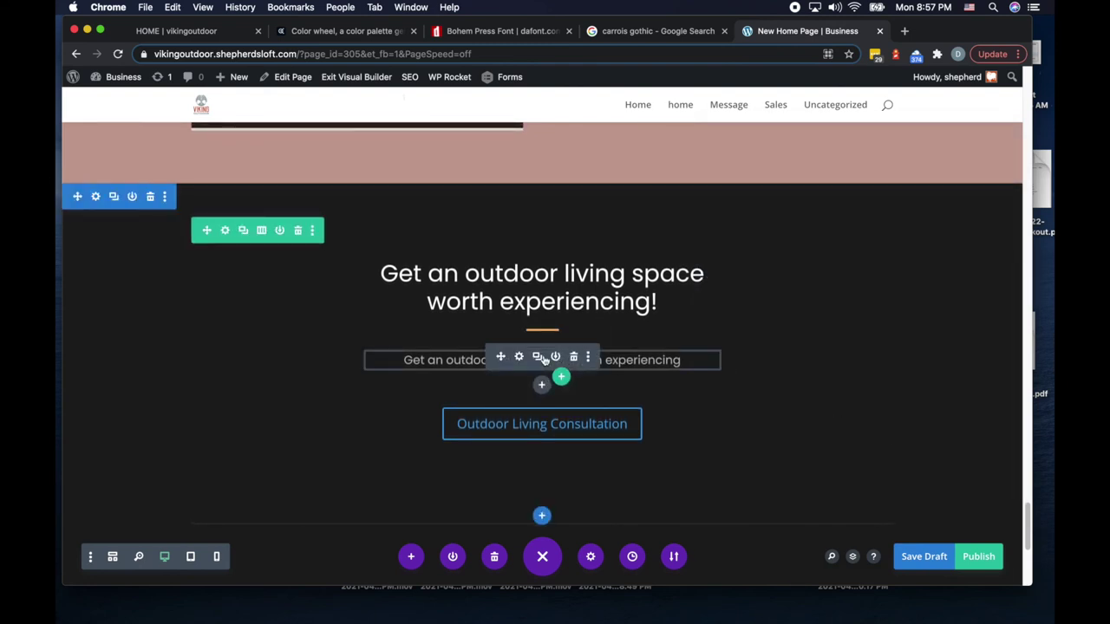
click(574, 358)
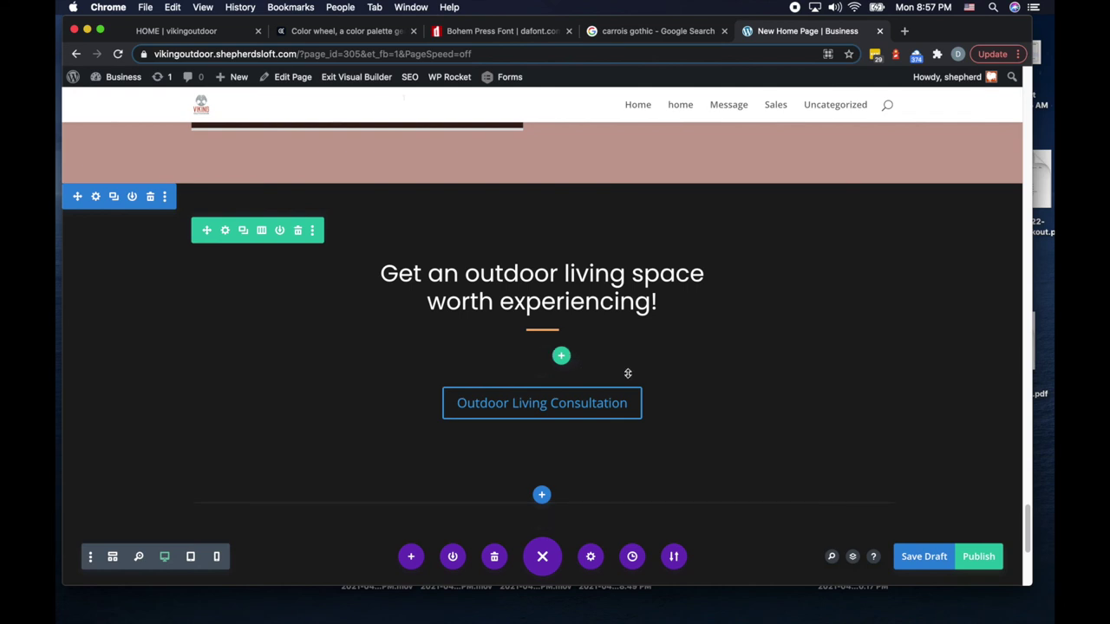
mouse_move(520, 270)
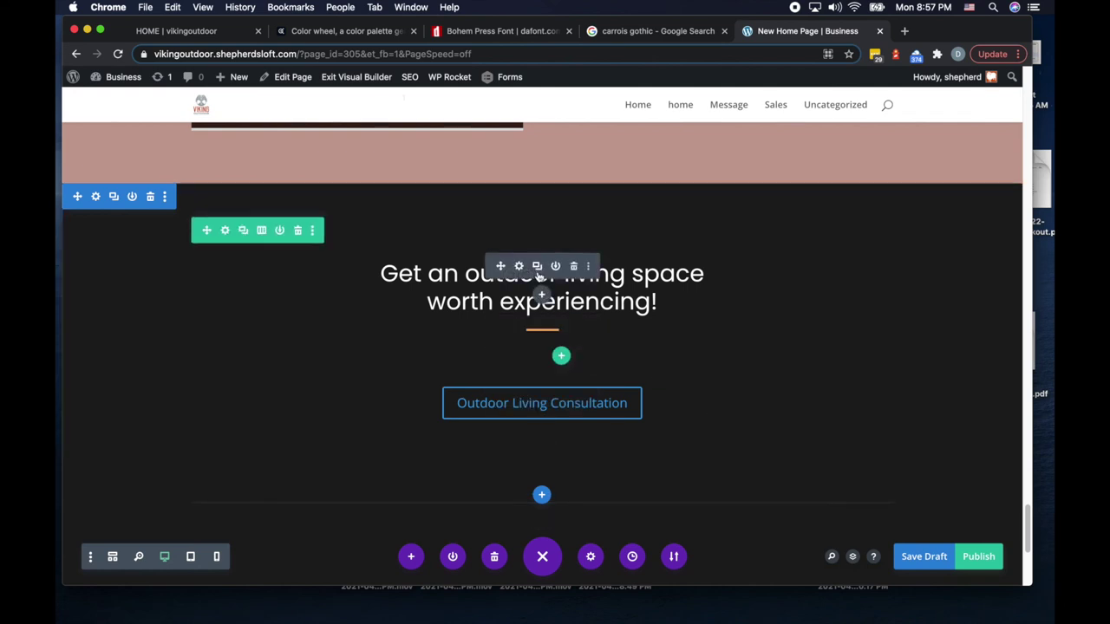
click(586, 285)
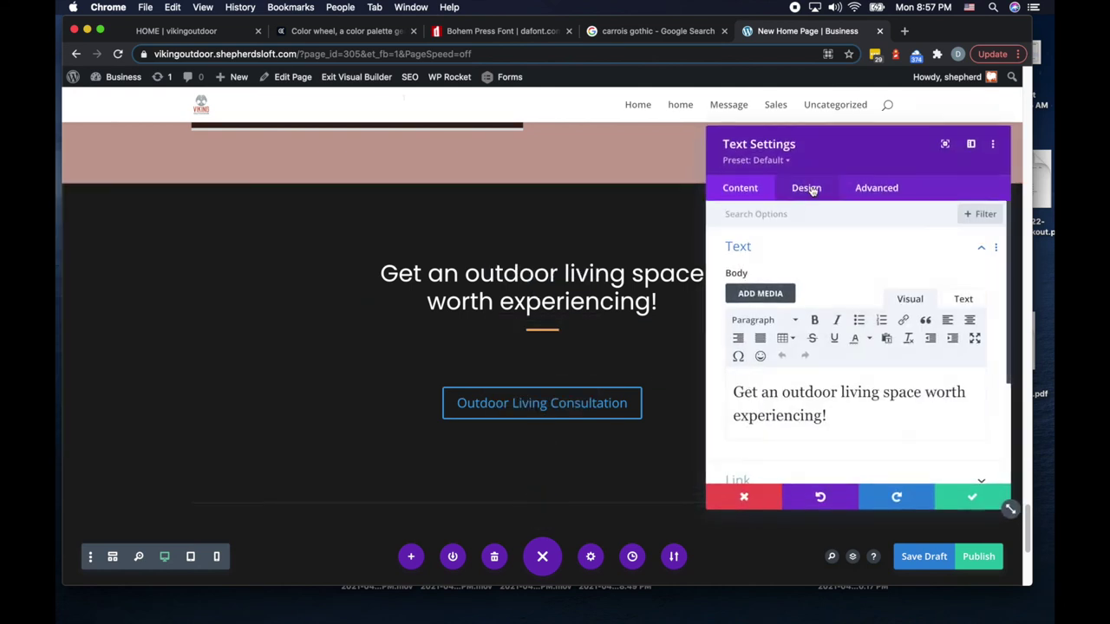
click(805, 187)
click(768, 287)
click(789, 253)
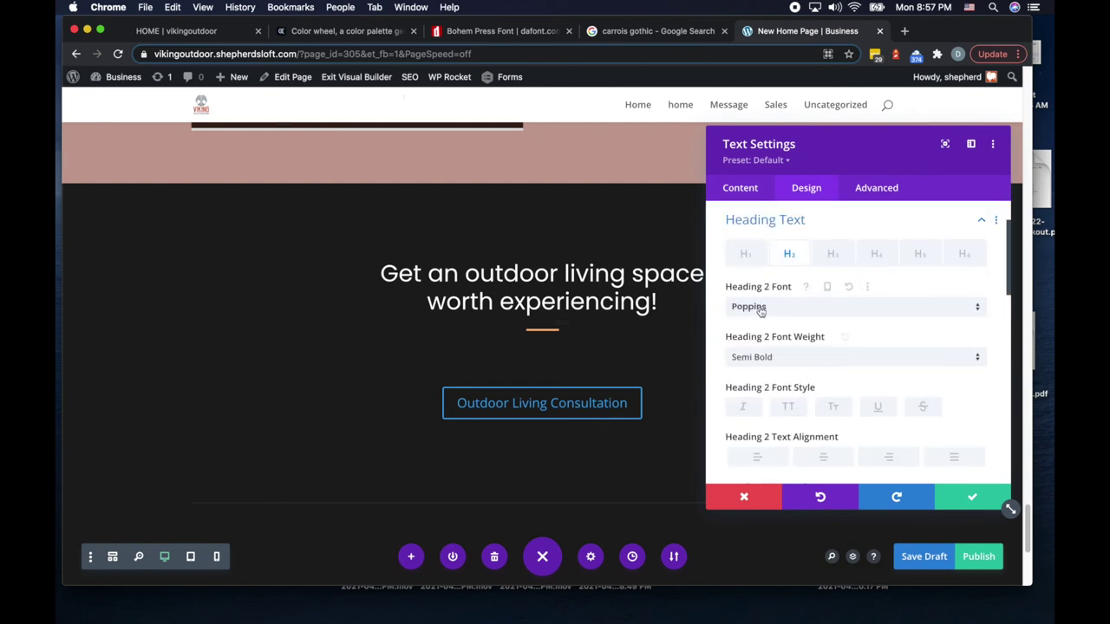
click(761, 309)
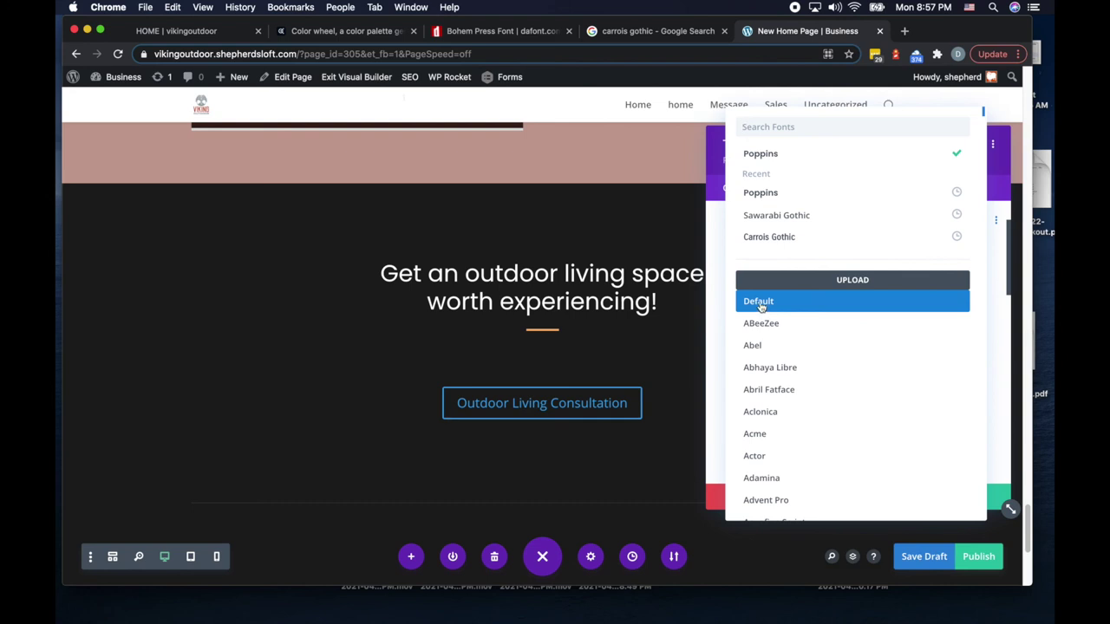
key(Return)
click(984, 494)
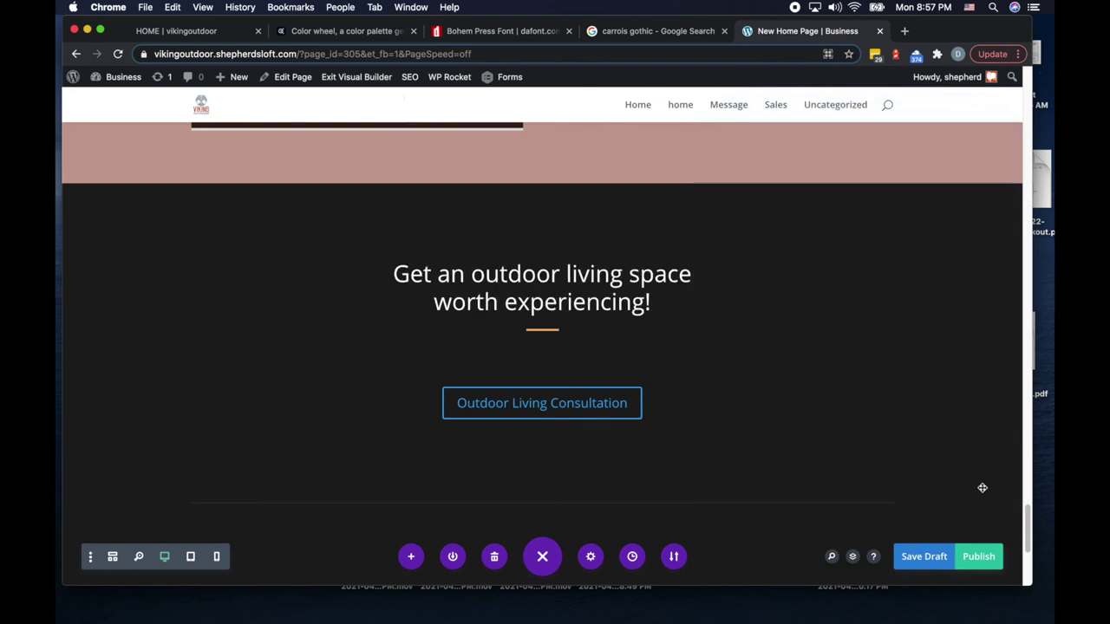
scroll(915, 472, down, 3)
scroll(915, 472, down, 2)
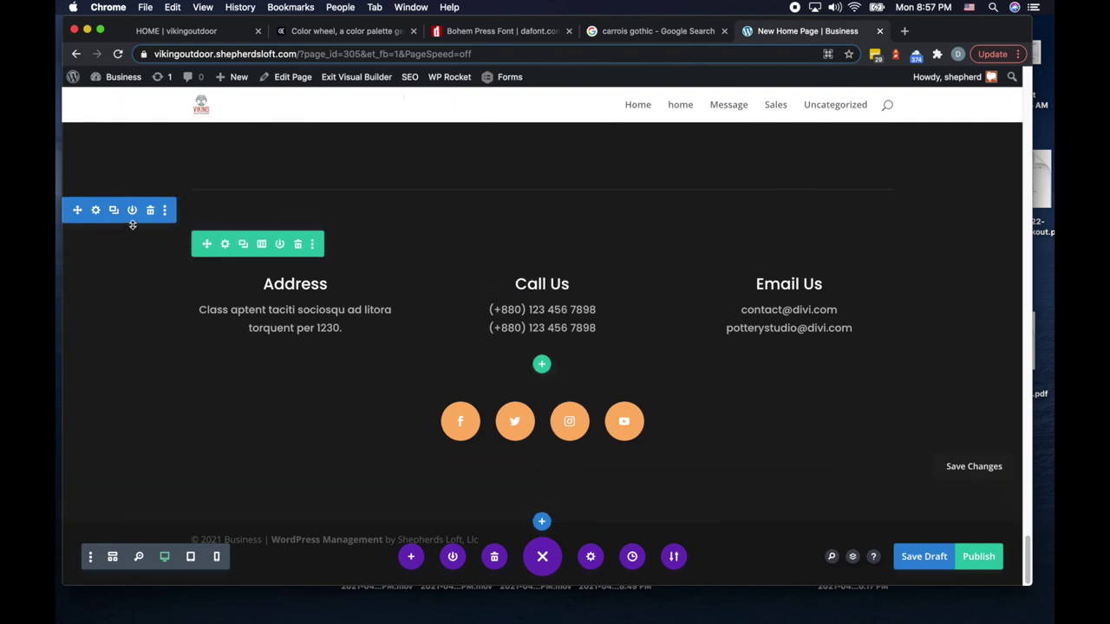
Step: Disable the contact section for desktop from its options menu, then publish the page
click(166, 210)
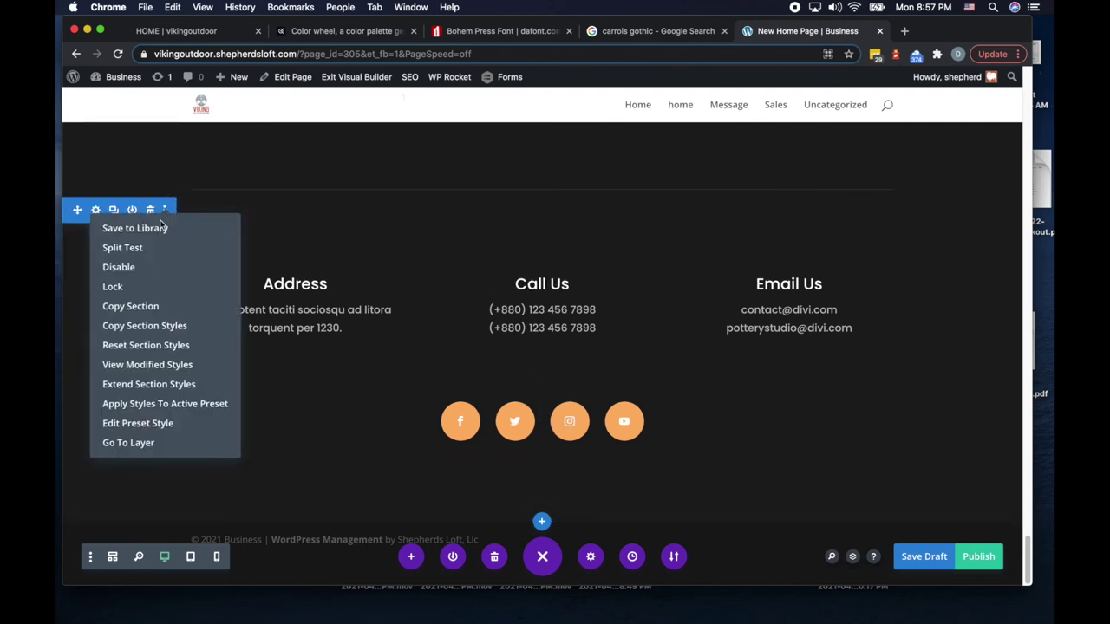
mouse_move(107, 270)
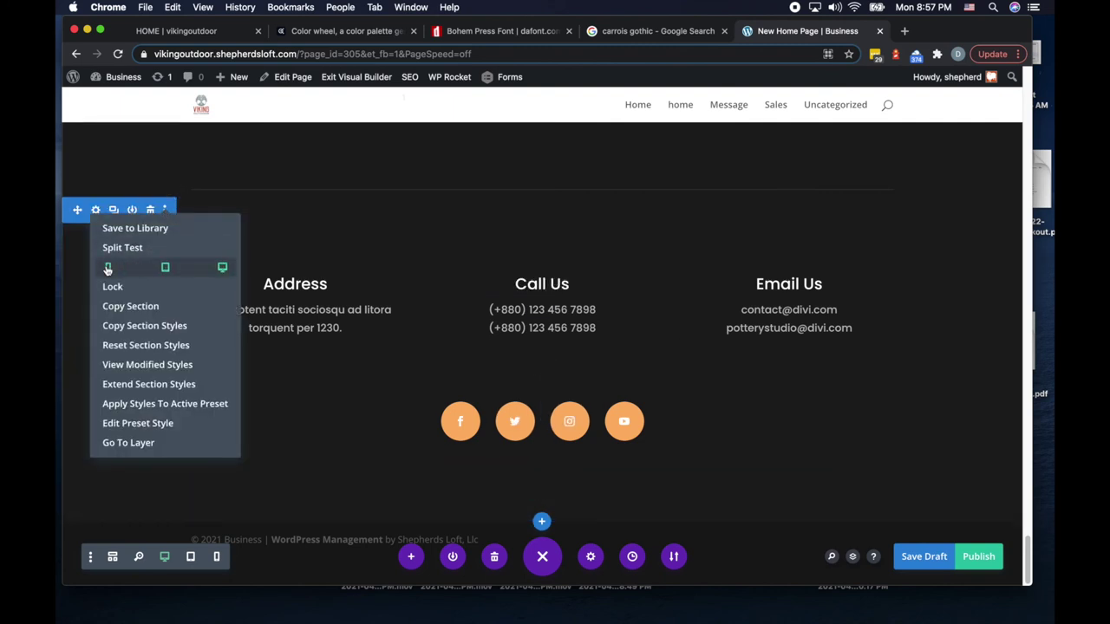
click(223, 269)
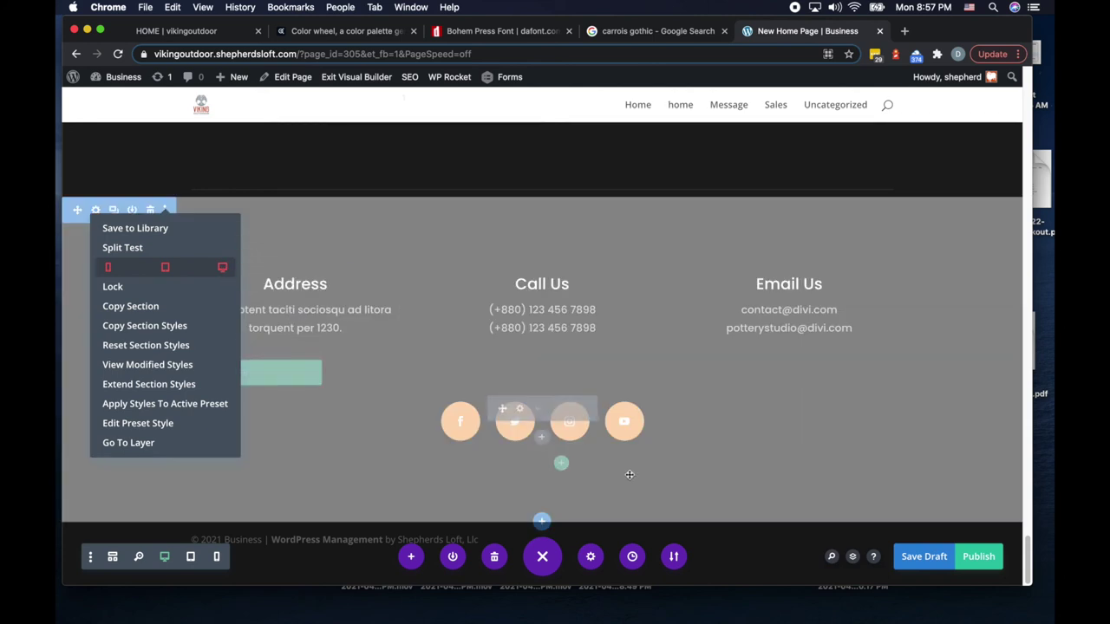
click(973, 561)
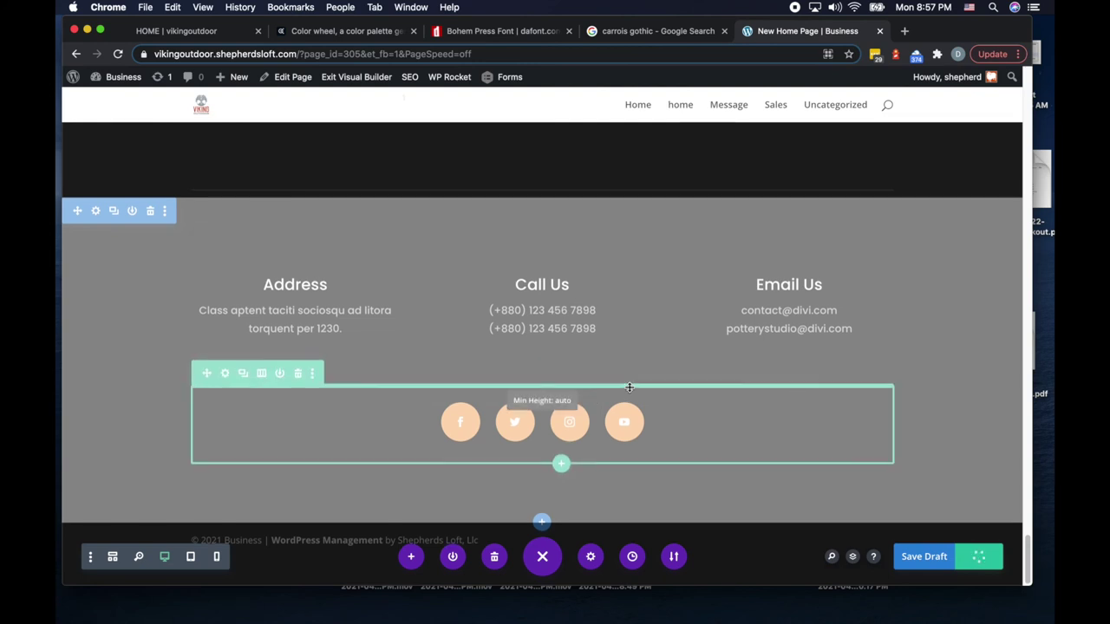
scroll(629, 387, up, 2)
scroll(629, 387, up, 10)
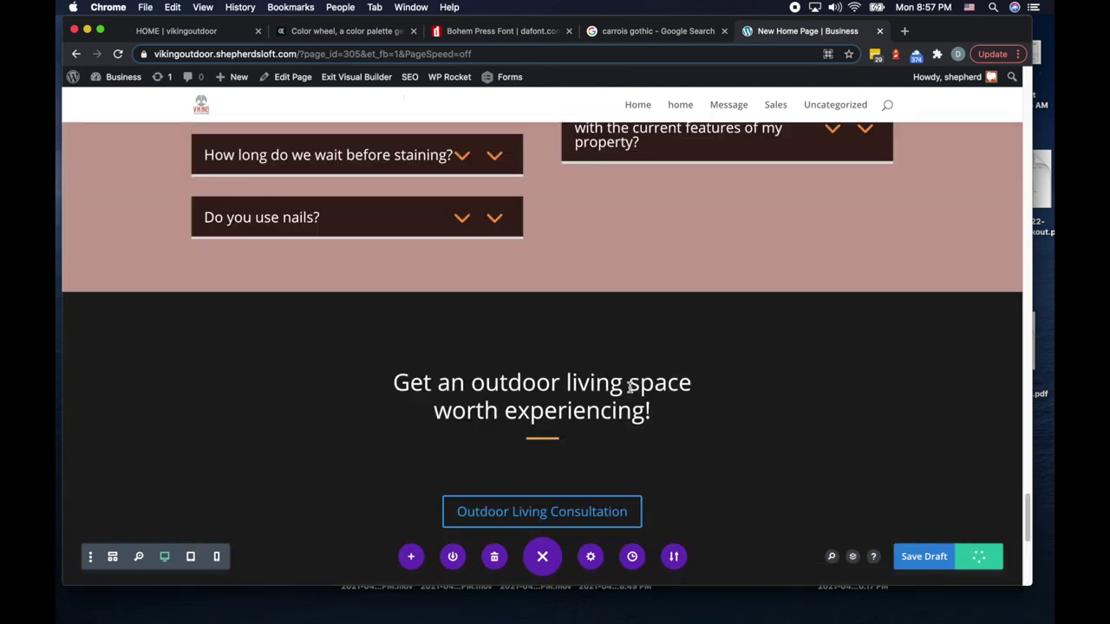
scroll(630, 390, up, 8)
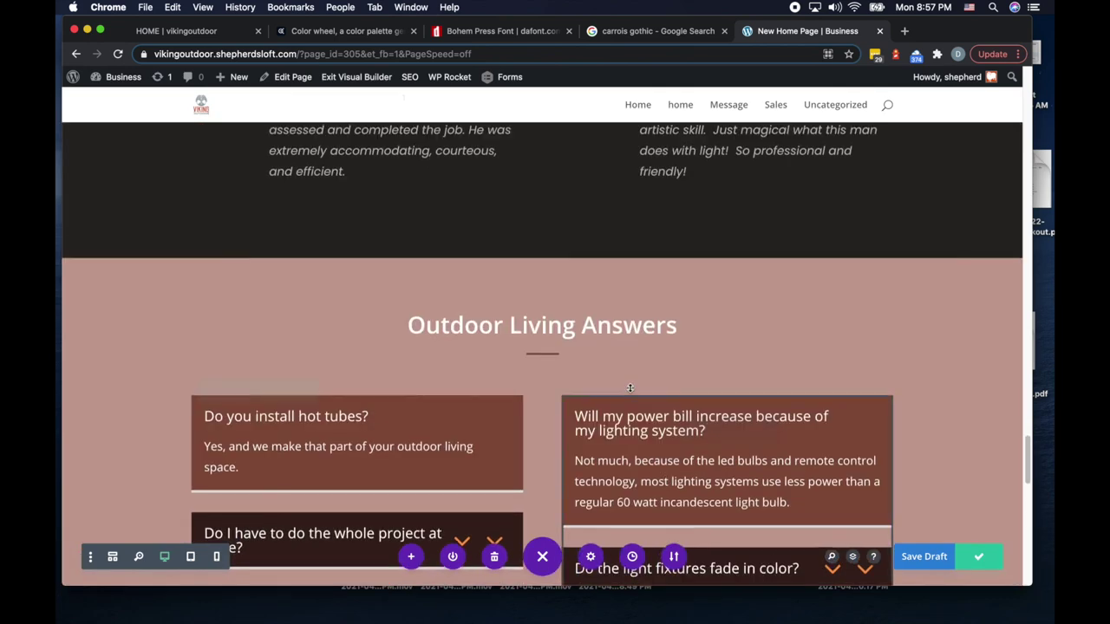